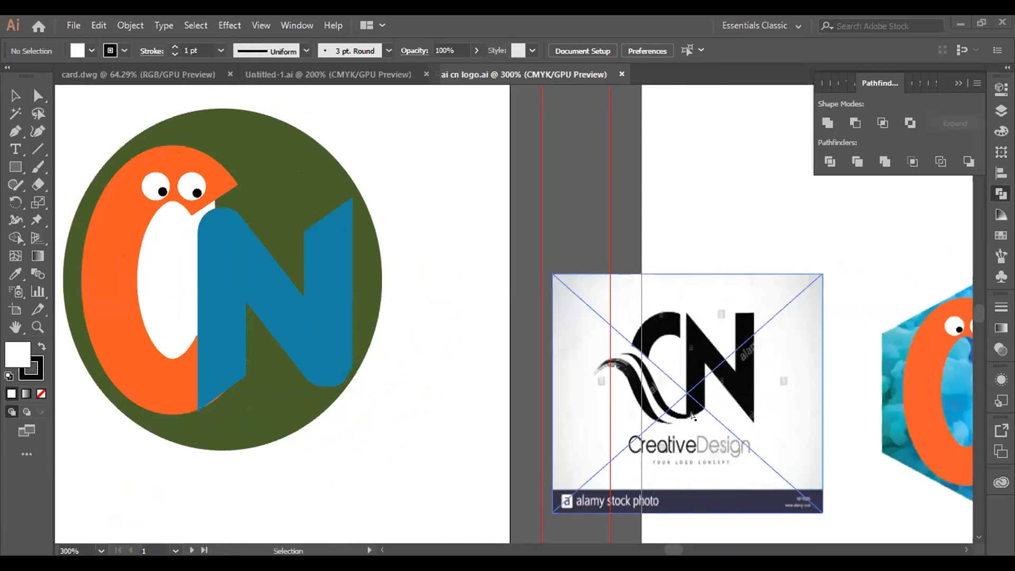
scroll(792, 379, right, 1)
Step: Examine the CN logo on the green circle, the black reference image and the hexagonal logo version
key(v)
click(788, 393)
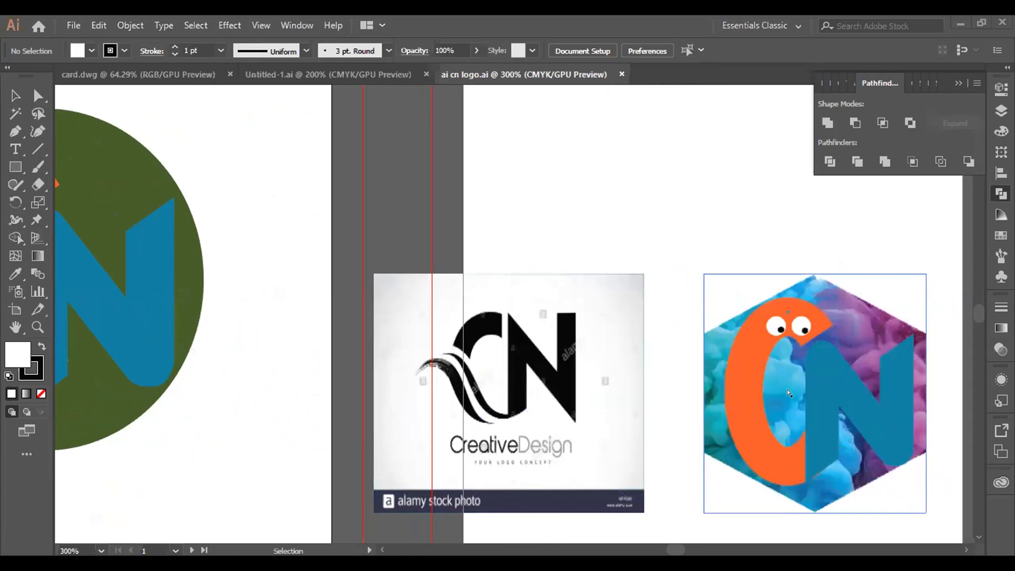
scroll(788, 401, up, 5)
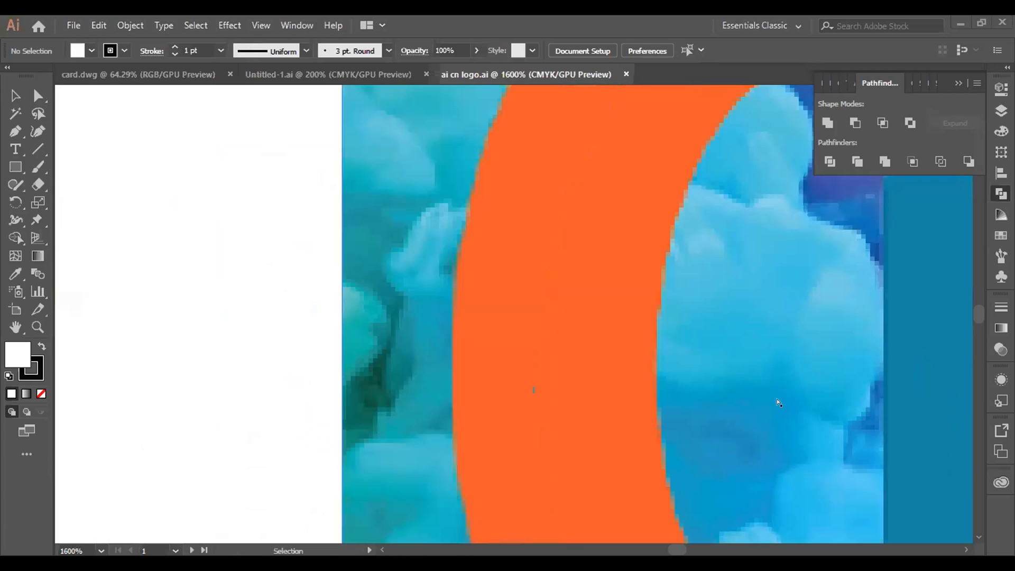
scroll(778, 403, down, 4)
scroll(768, 416, down, 1)
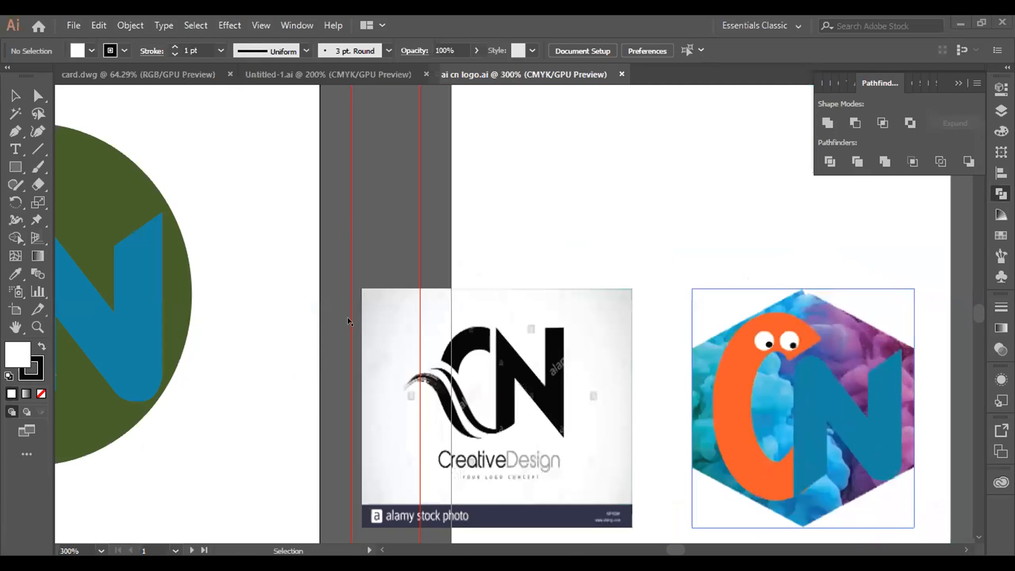
scroll(242, 340, down, 1)
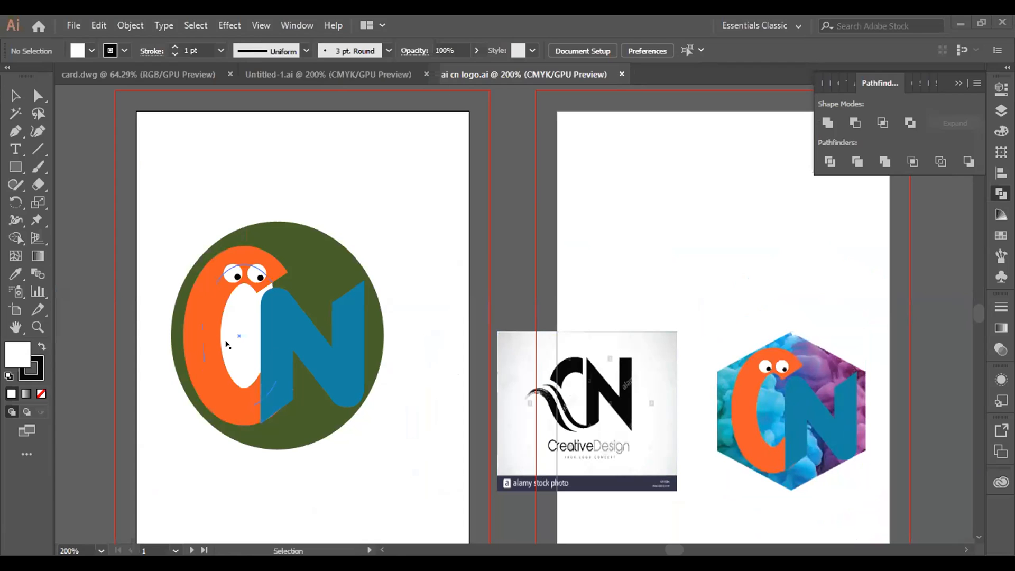
scroll(229, 352, up, 3)
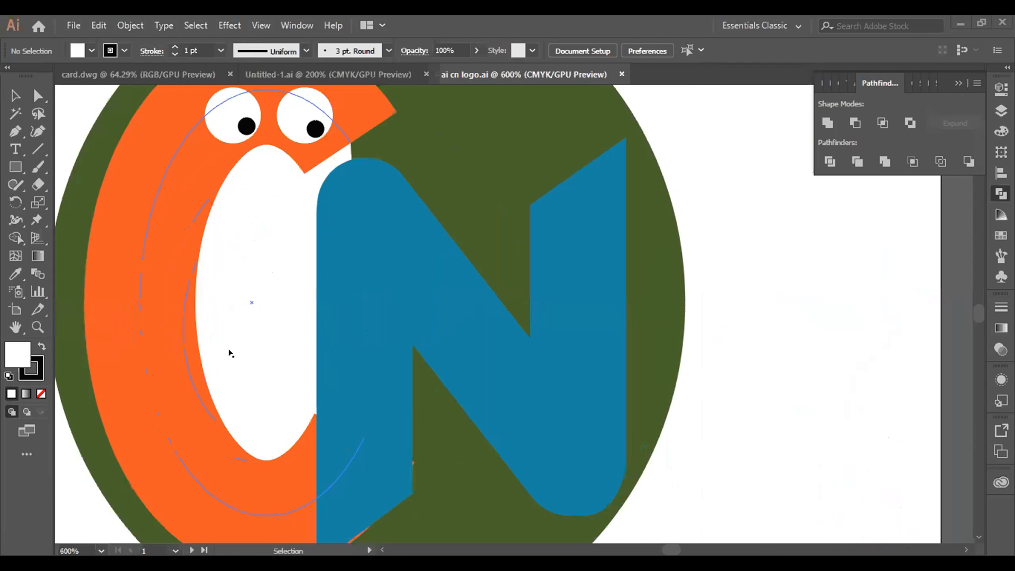
scroll(229, 353, down, 2)
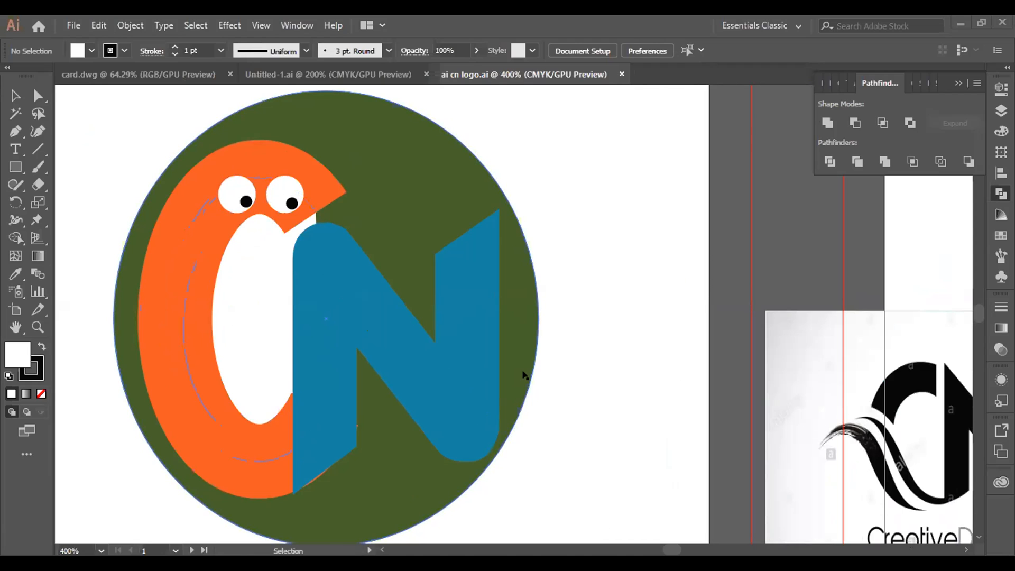
Step: Set the fill of the orange letter C path to none so the circle's background shows inside it
click(263, 306)
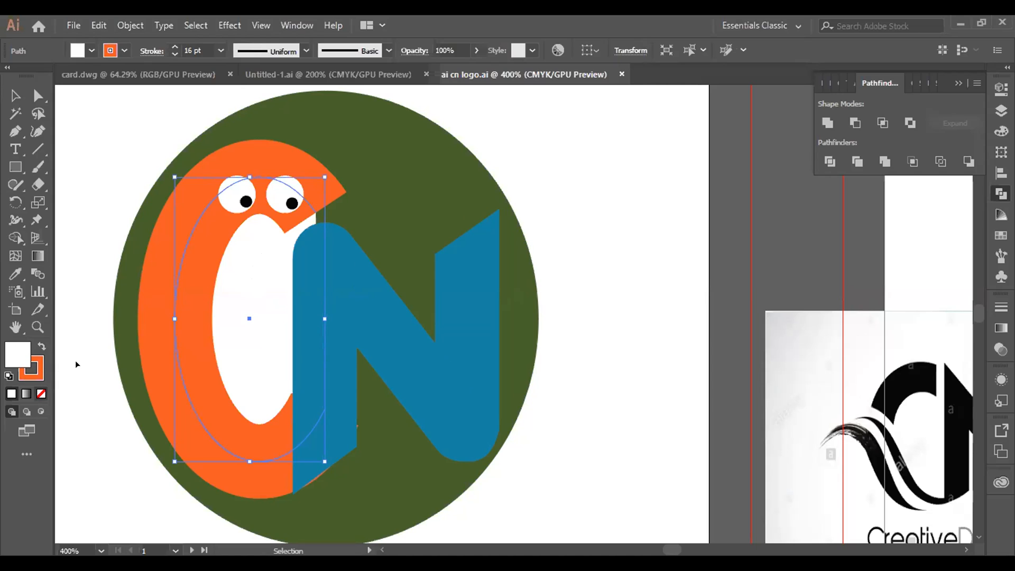
key(slash)
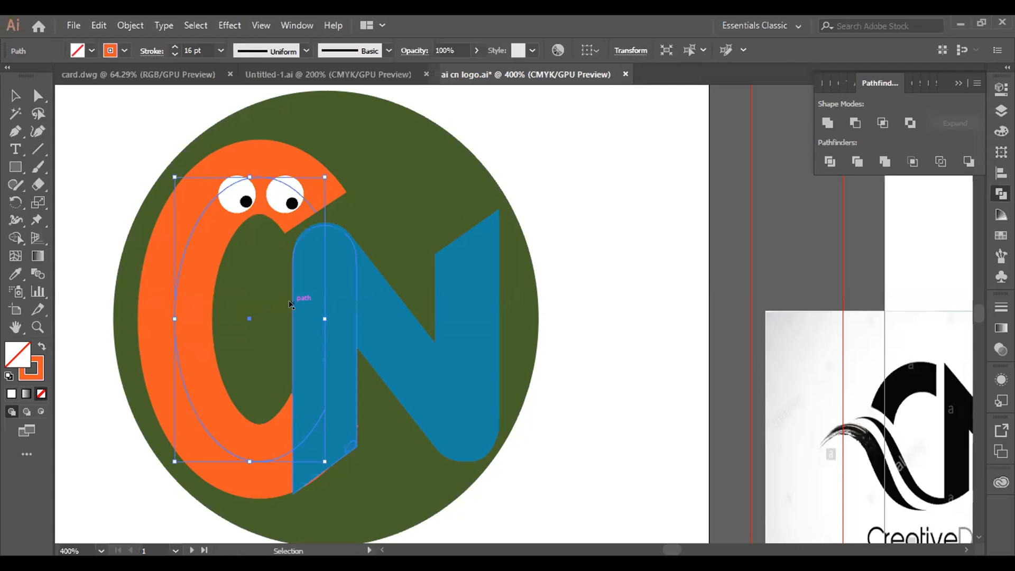
scroll(290, 304, down, 1)
scroll(290, 305, up, 1)
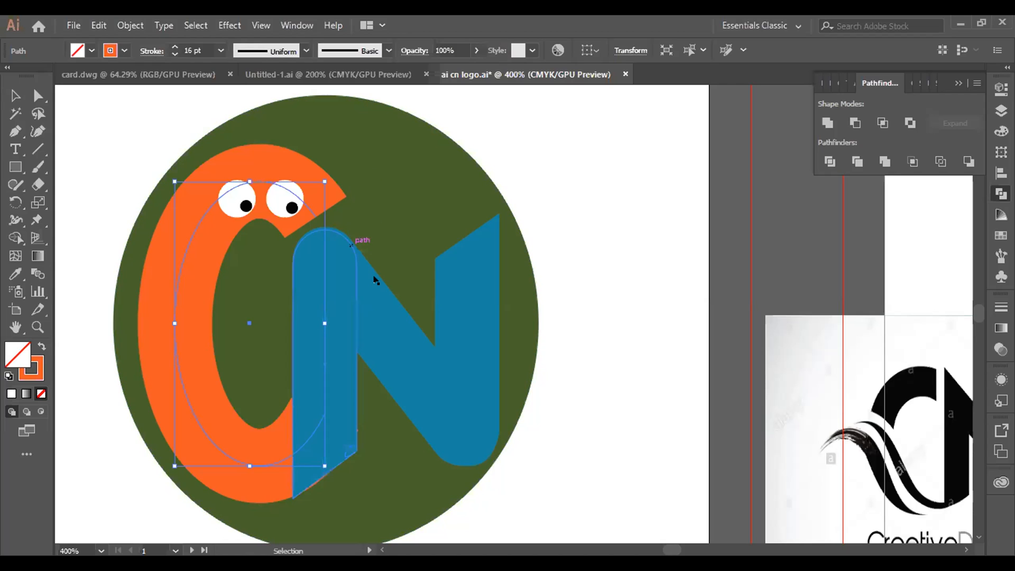
Step: Move the hexagonal smoke image from beside the artboard onto it, covering the lower half of the green circle
click(421, 222)
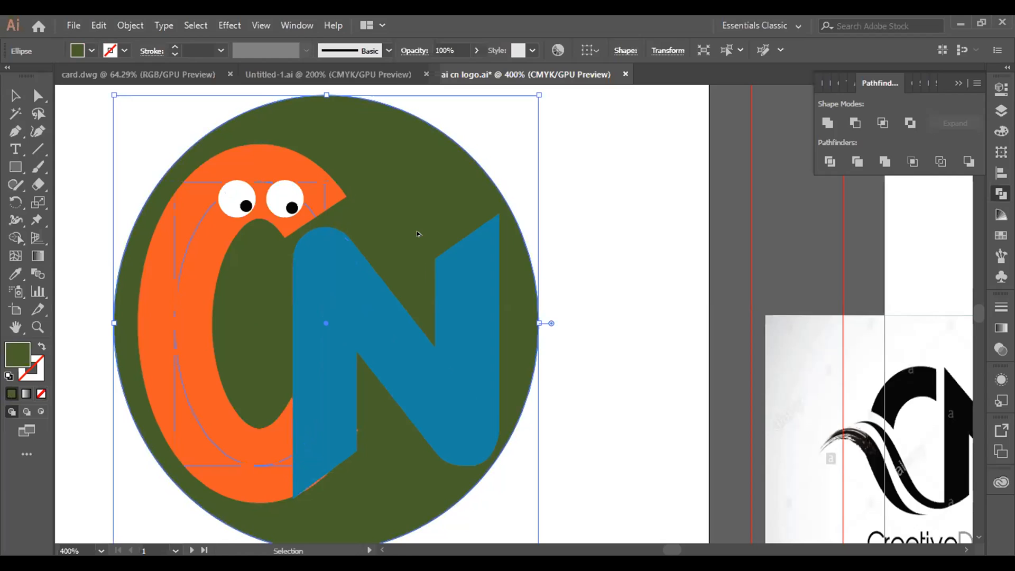
scroll(421, 225, down, 2)
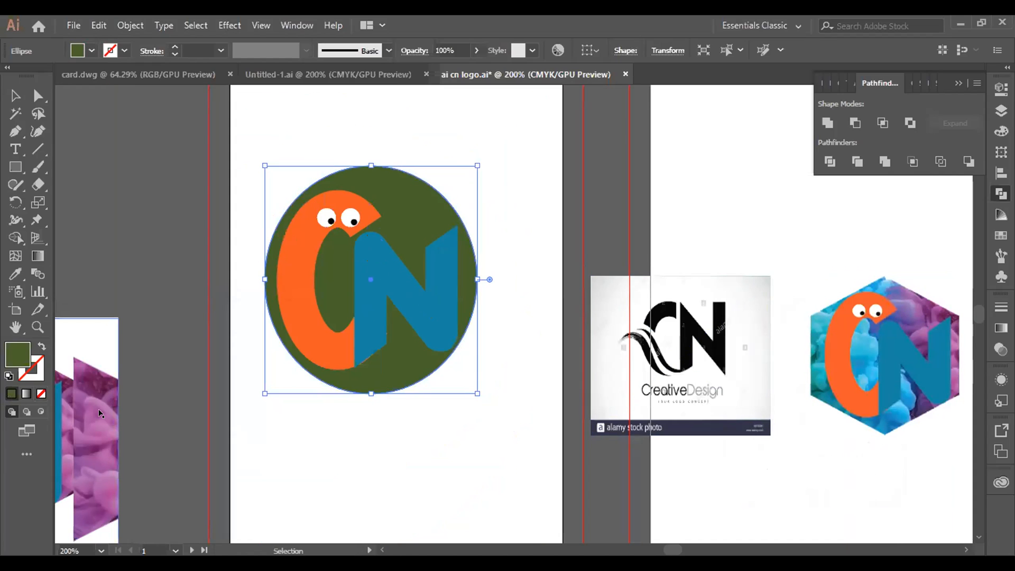
drag(96, 393, 192, 255)
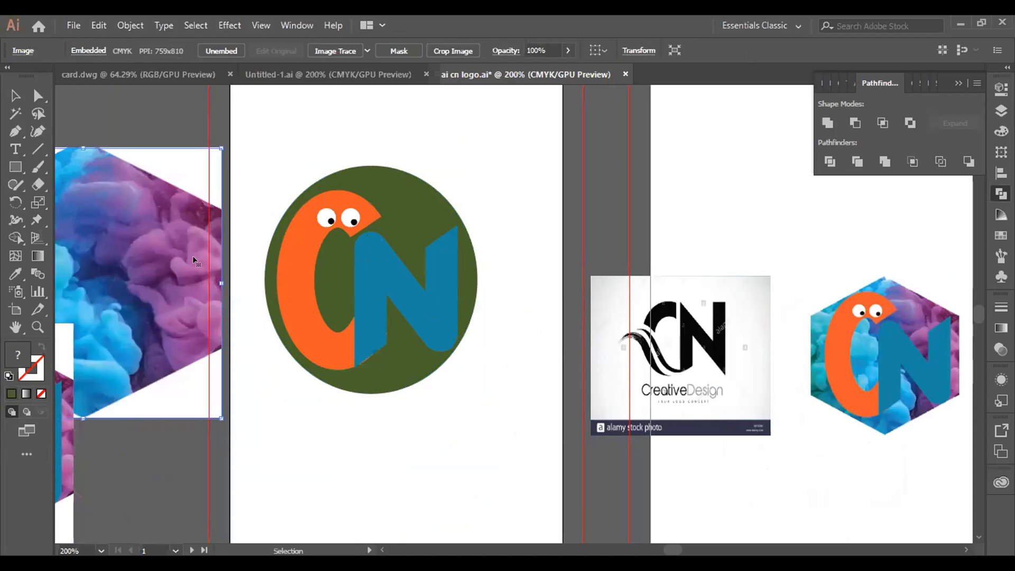
drag(156, 303, 429, 343)
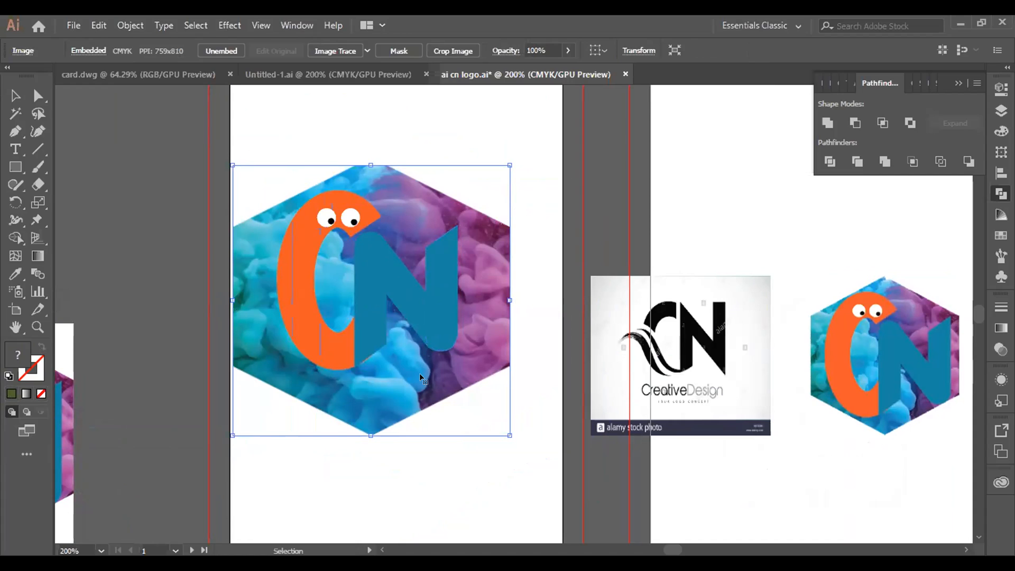
drag(420, 373, 420, 474)
Step: Shift the green circle up and away from the letters and bring it to the front
click(407, 225)
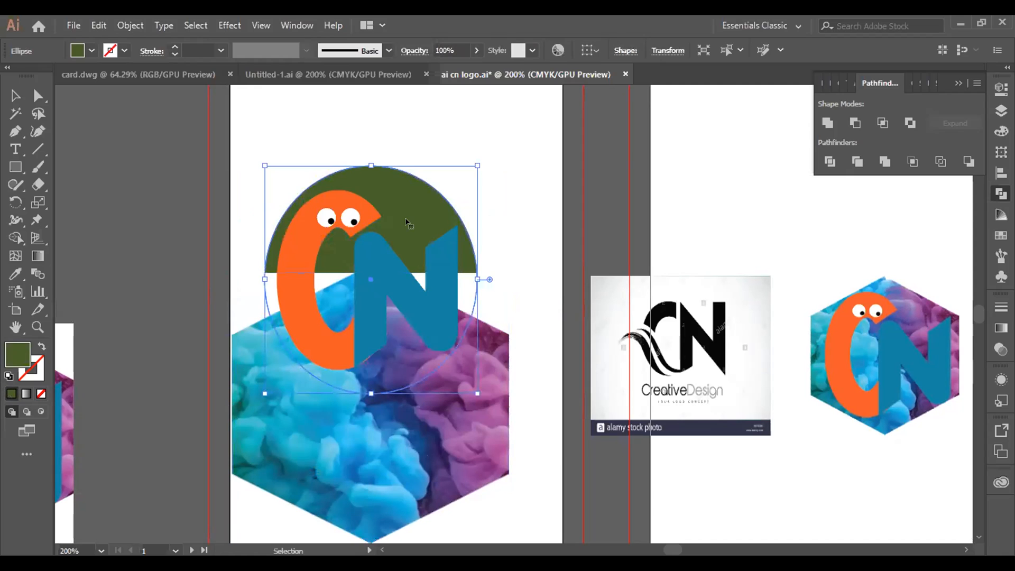
drag(430, 234, 481, 206)
right_click(480, 205)
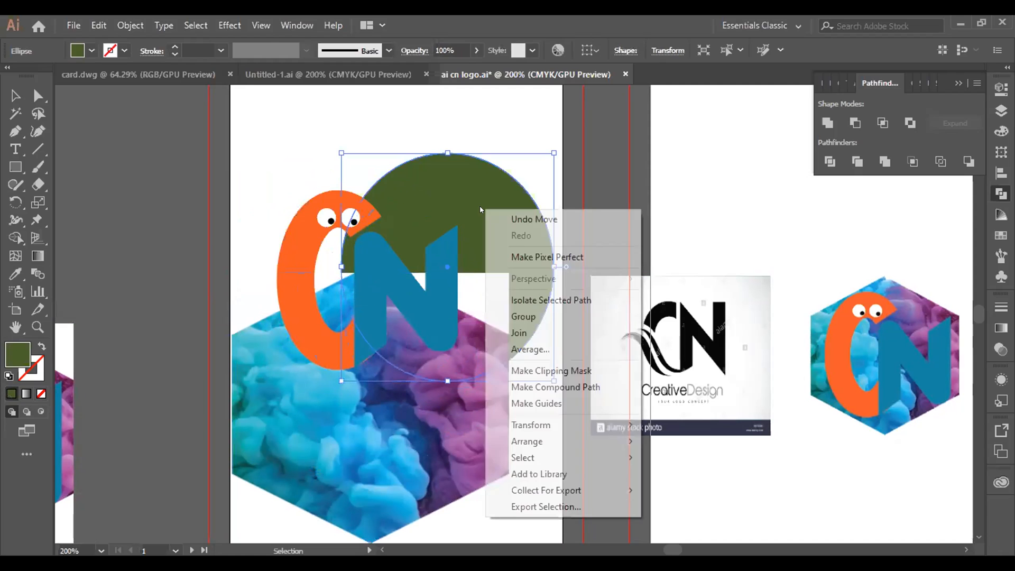
mouse_move(586, 457)
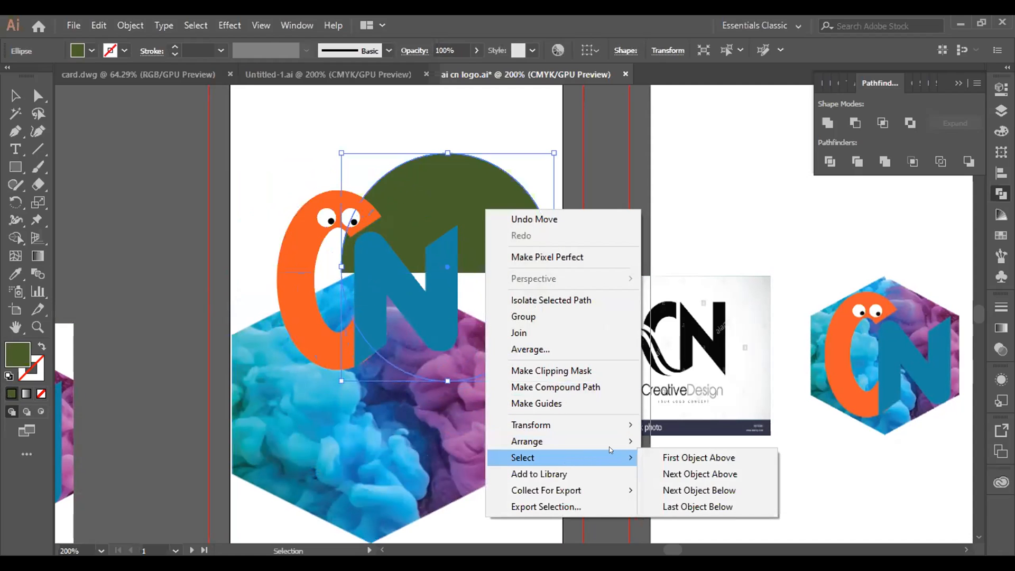
mouse_move(622, 439)
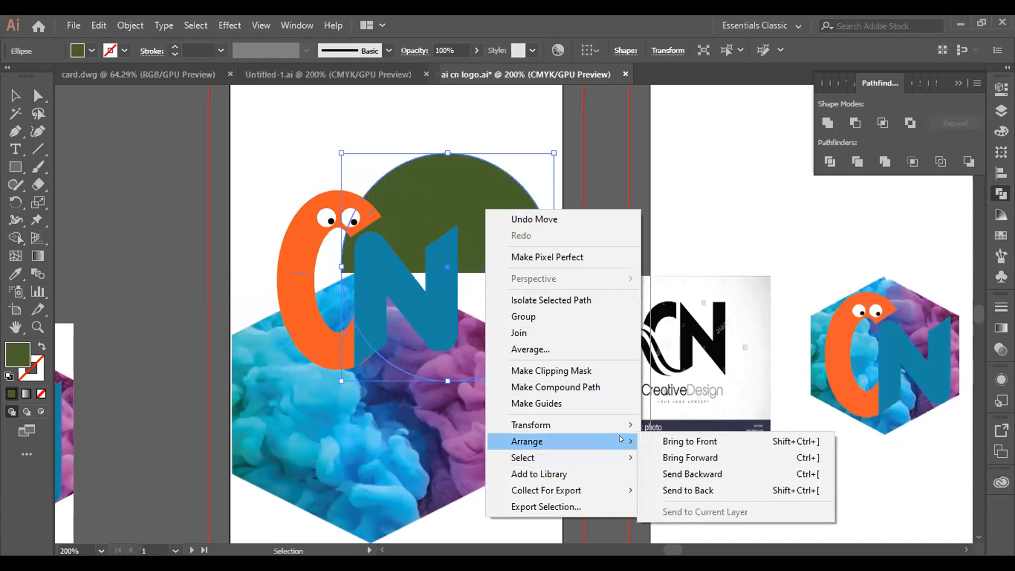
click(685, 440)
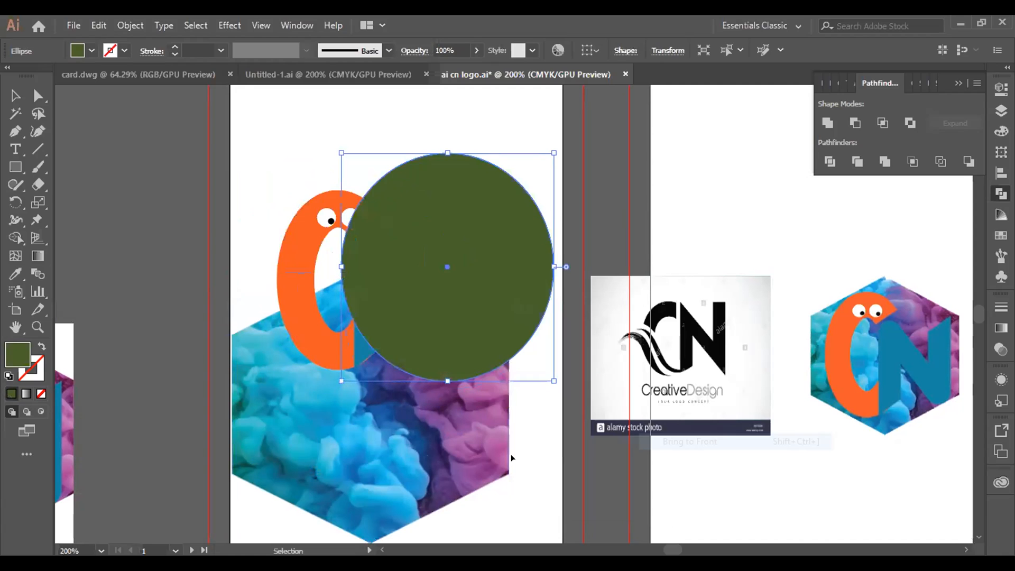
Step: Center the green circle over the smoke image and make a clipping mask from both objects
drag(471, 283, 396, 405)
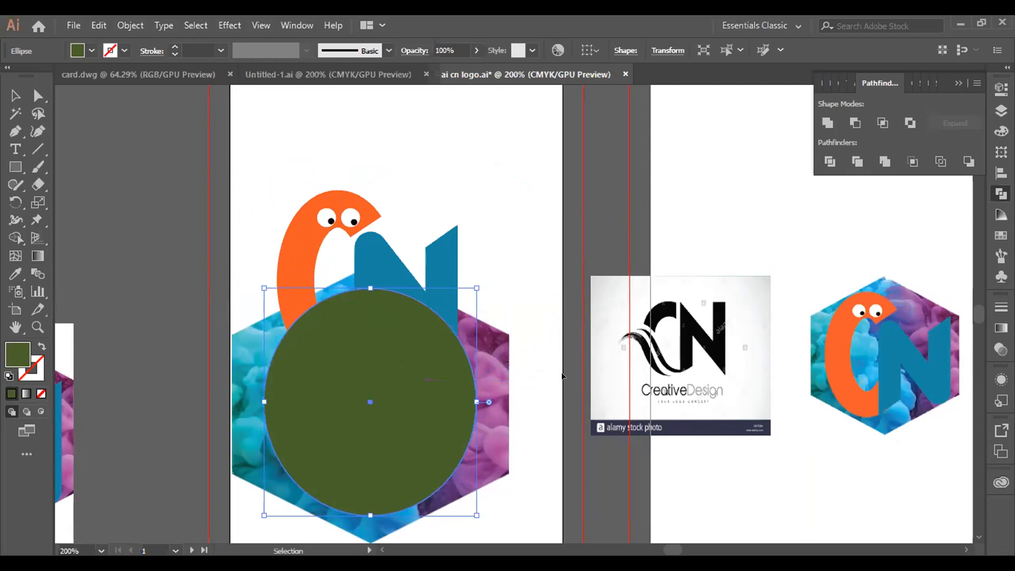
shift+click(494, 369)
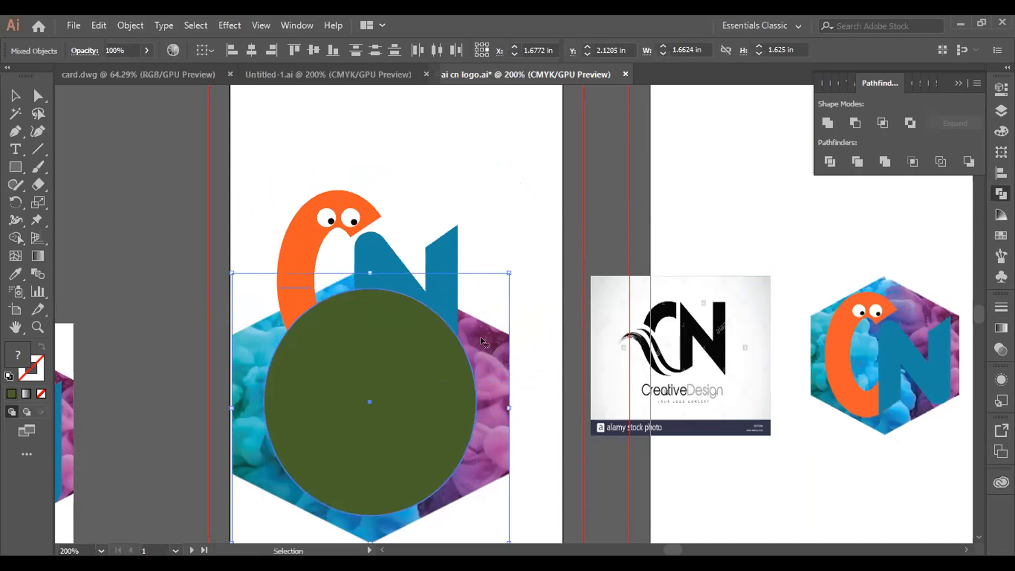
right_click(481, 377)
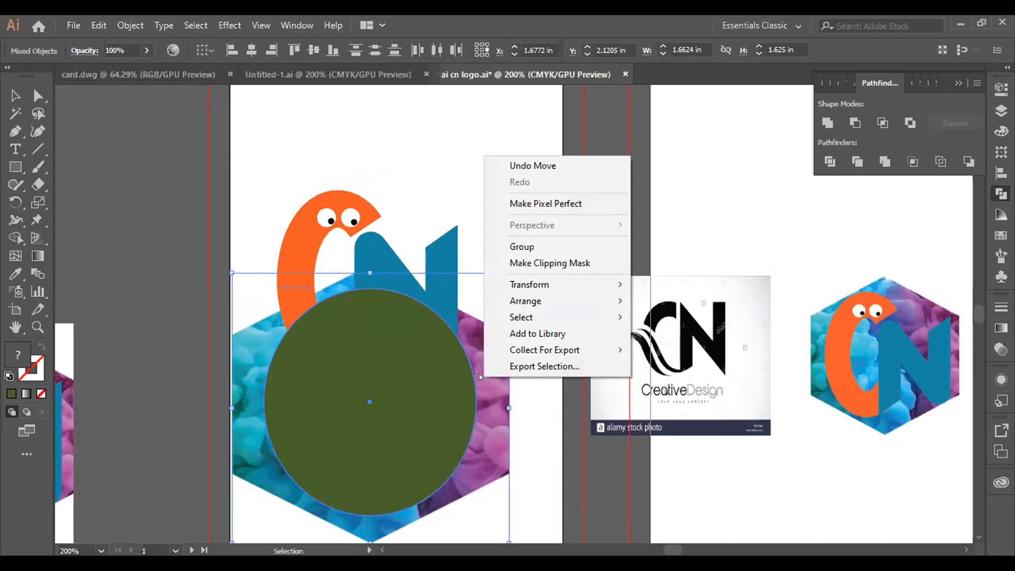
click(595, 259)
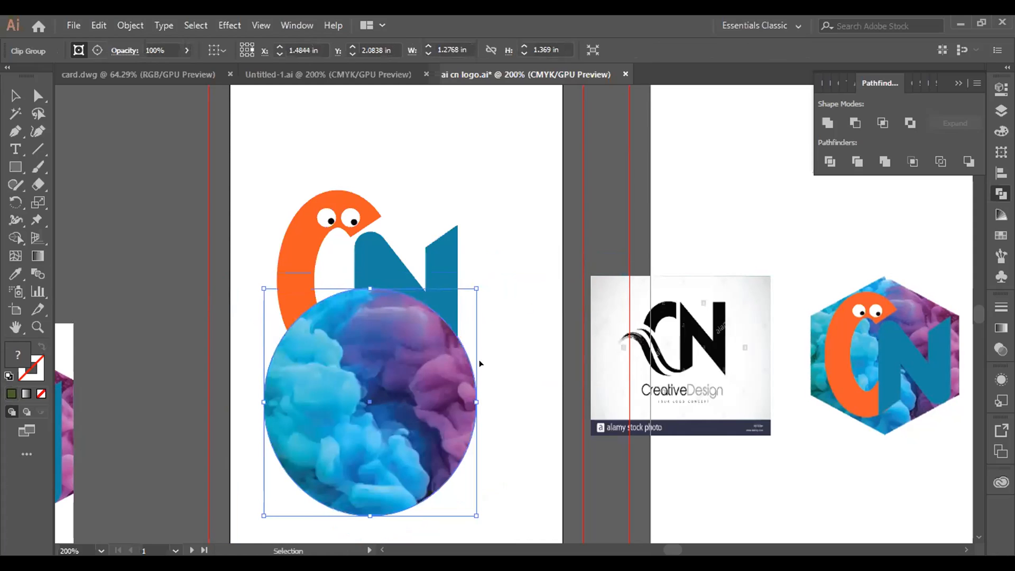
Step: Move the clipped smoke circle up to the CN letters, send it to the back and align it around them
drag(393, 393, 393, 285)
right_click(393, 285)
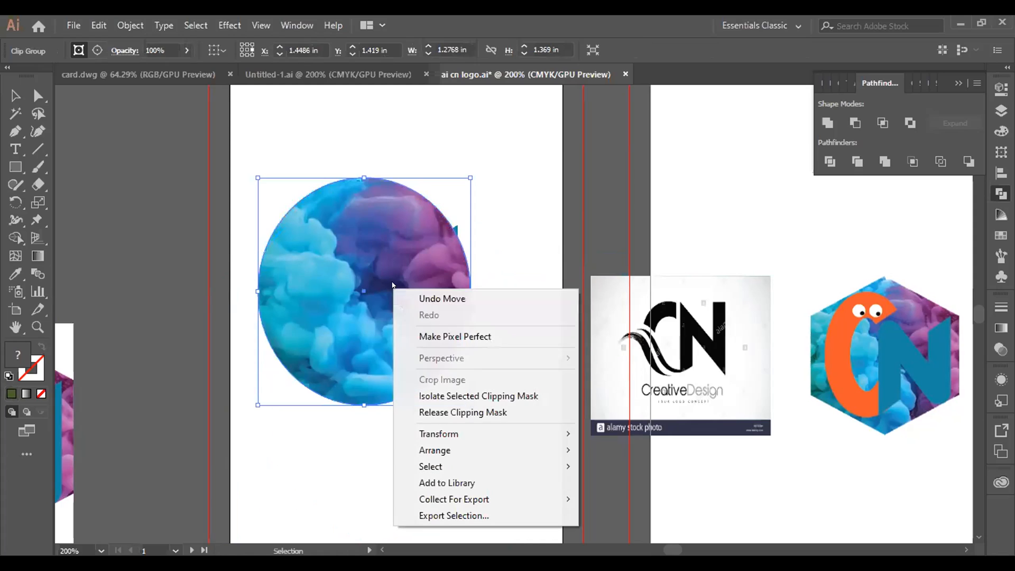
mouse_move(501, 460)
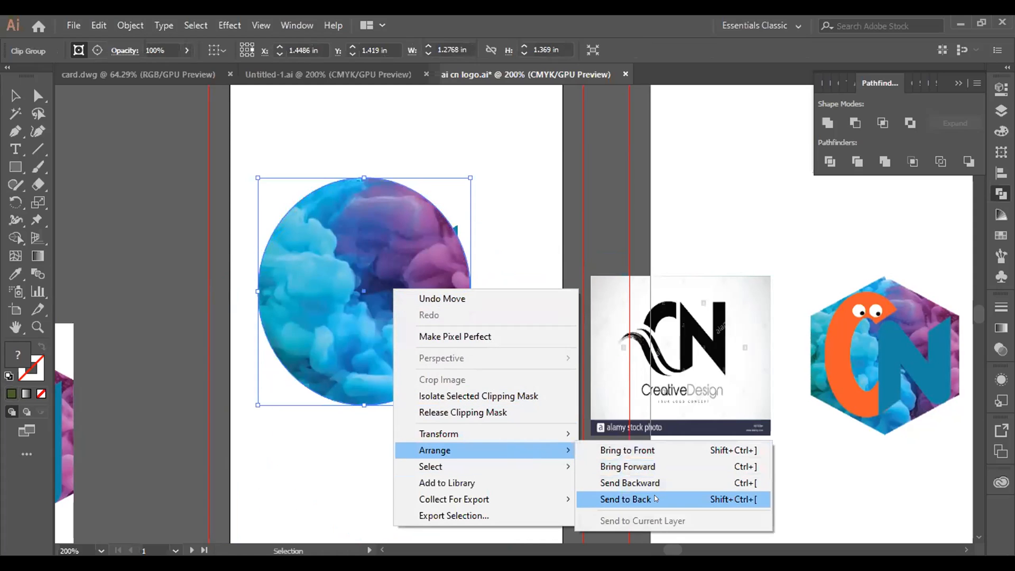
click(649, 499)
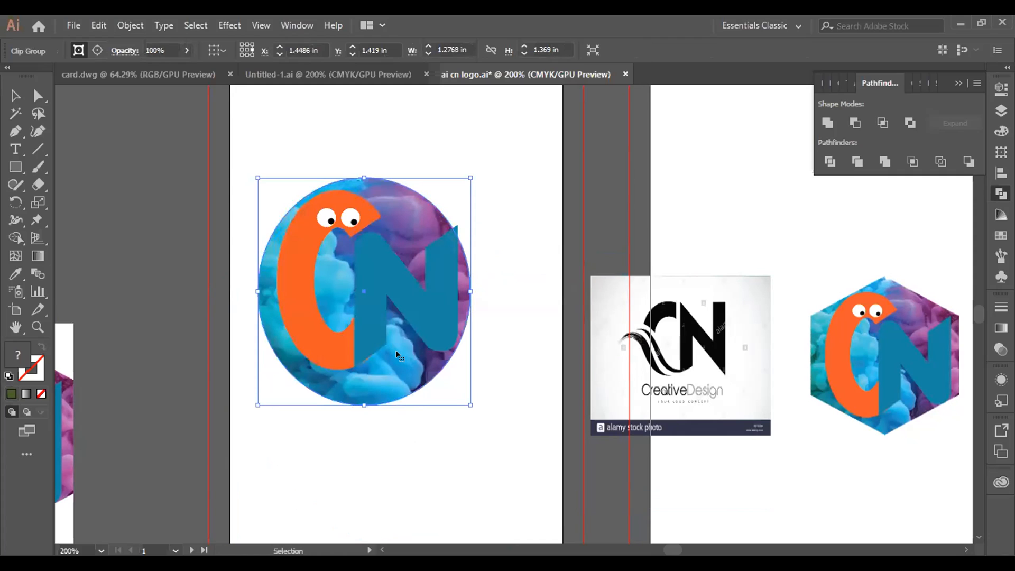
drag(395, 350, 404, 339)
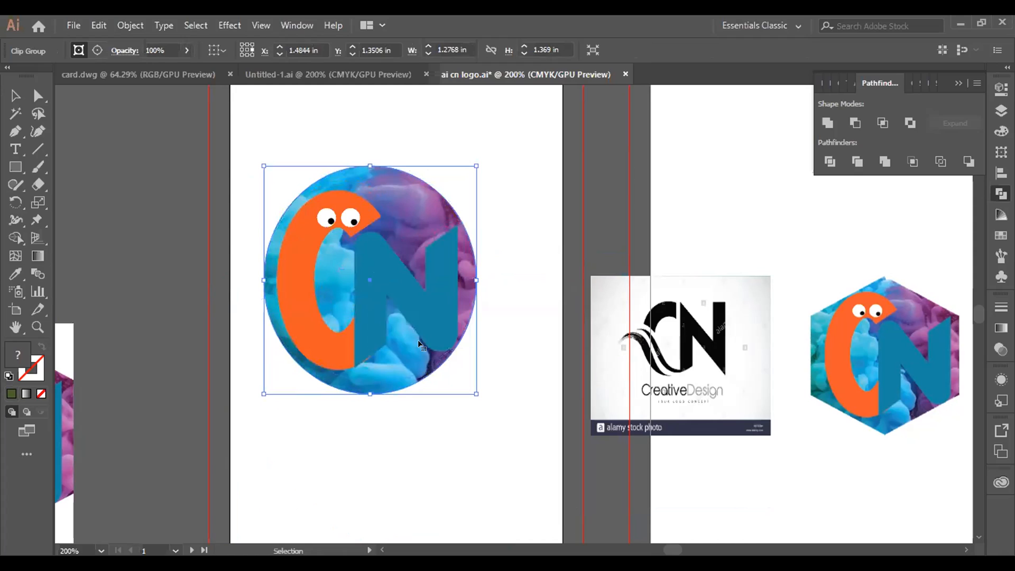
Step: Start a three-anchor Pen path curving over the top of the smoke circle and make its last anchor a corner
click(14, 131)
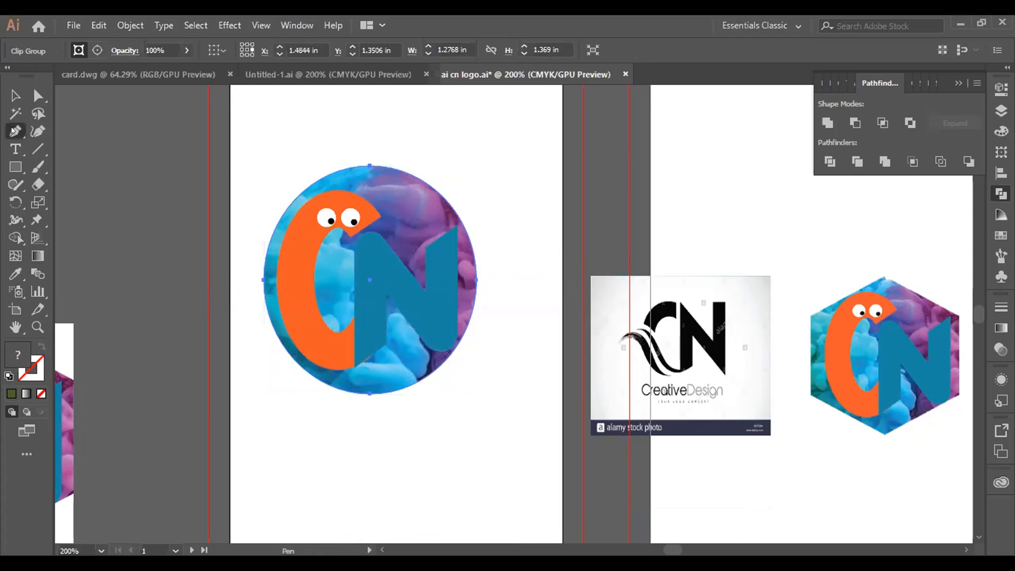
click(246, 176)
drag(355, 136, 432, 155)
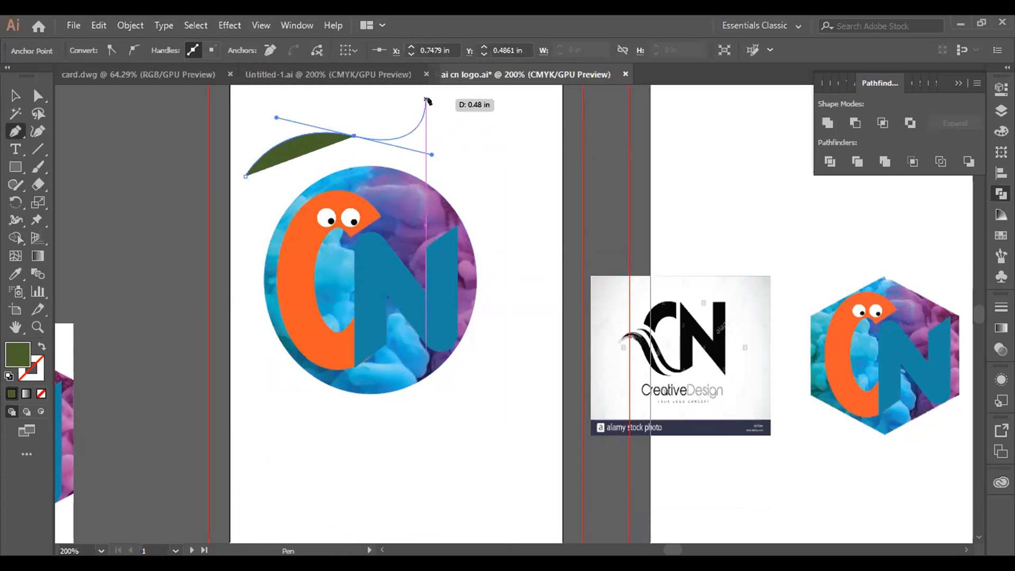
drag(510, 161, 529, 205)
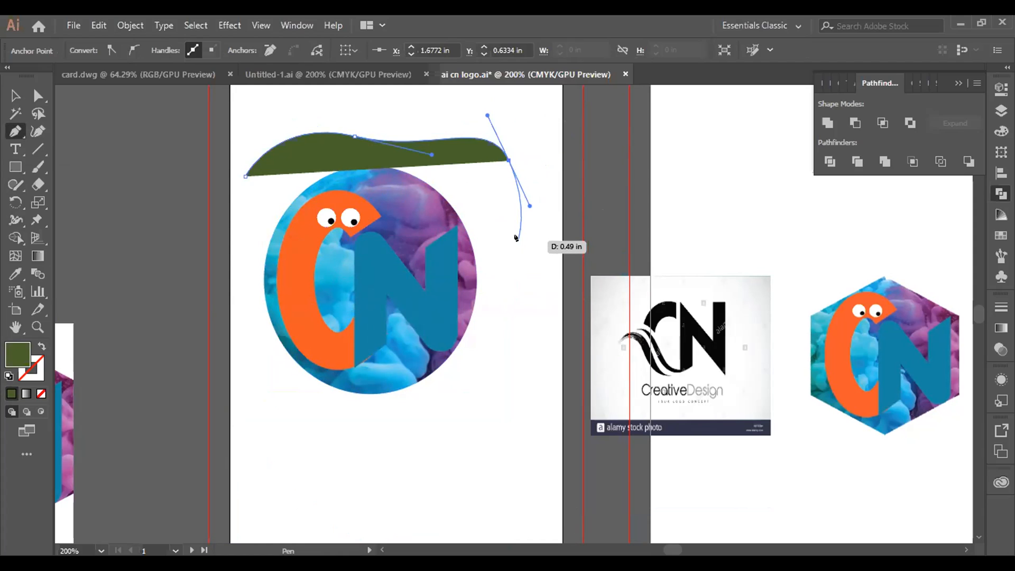
key(alt)
alt+click(506, 161)
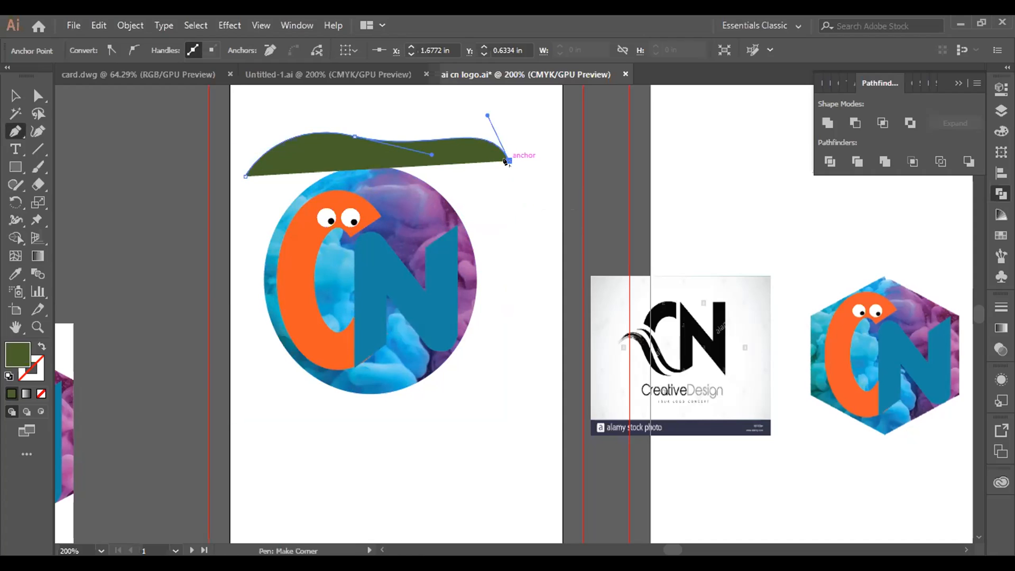
drag(513, 153, 513, 306)
click(513, 307)
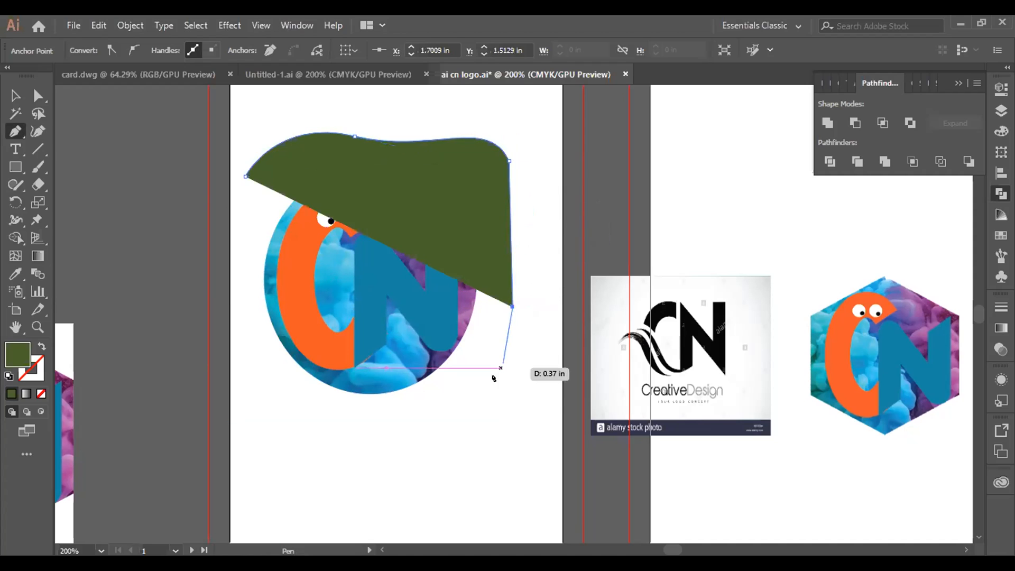
drag(484, 399, 393, 405)
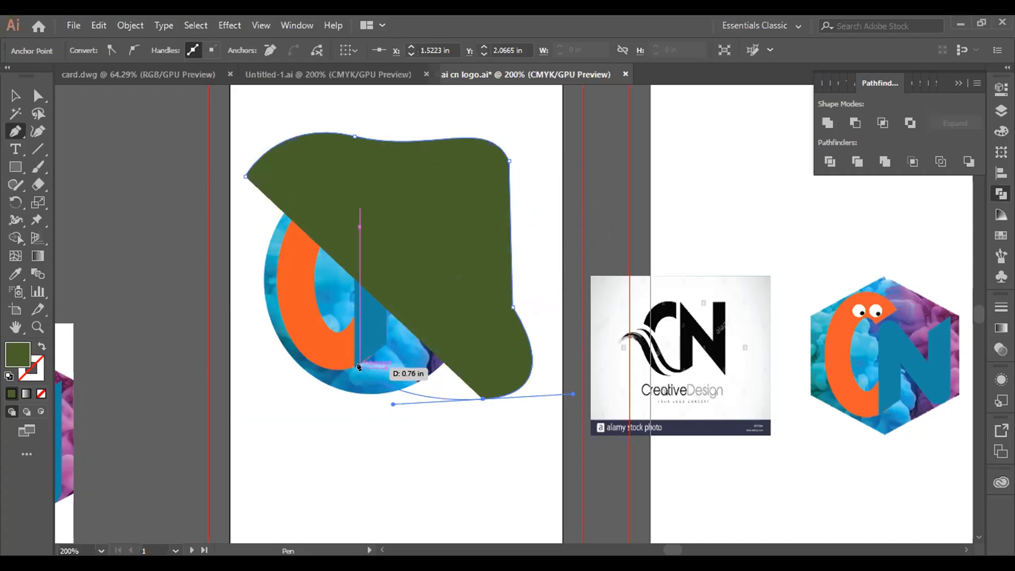
alt+click(482, 400)
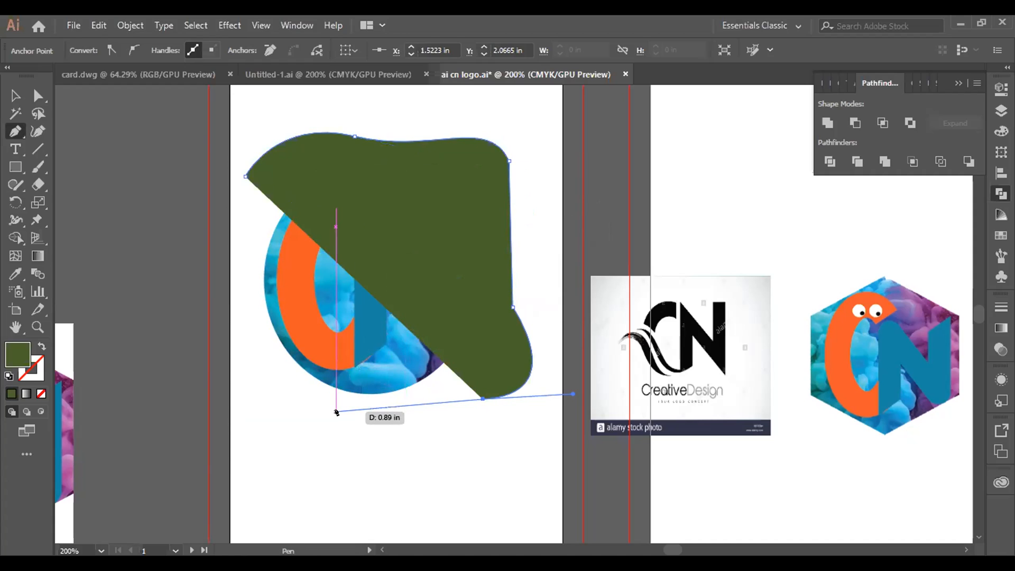
key(ctrl+z)
key(ctrl+z)
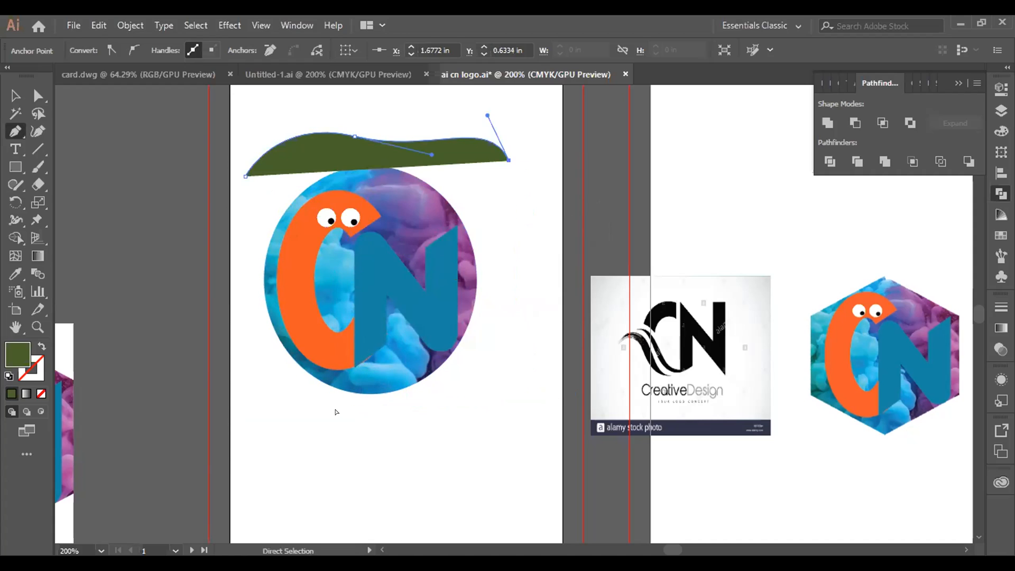
Step: Undo the green Pen path drawn over the smoke circle and switch back to the Selection tool
key(ctrl+z)
key(ctrl+z)
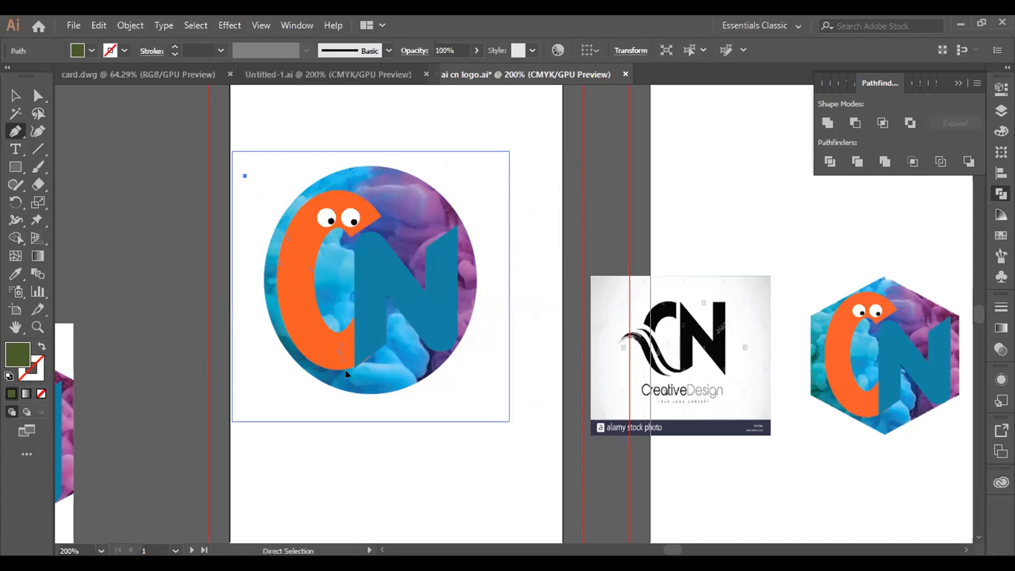
key(ctrl+z)
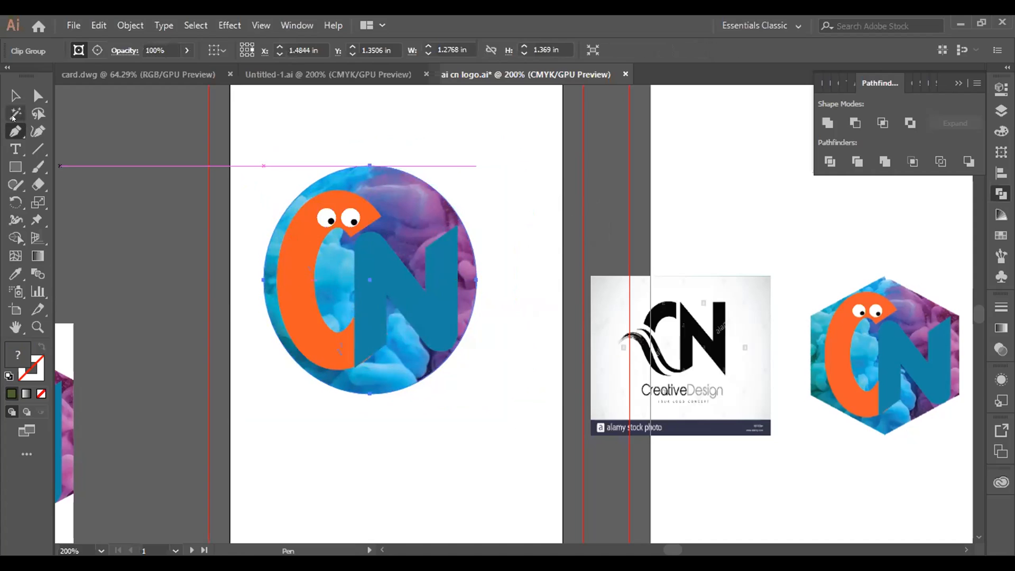
key(v)
scroll(371, 356, down, 2)
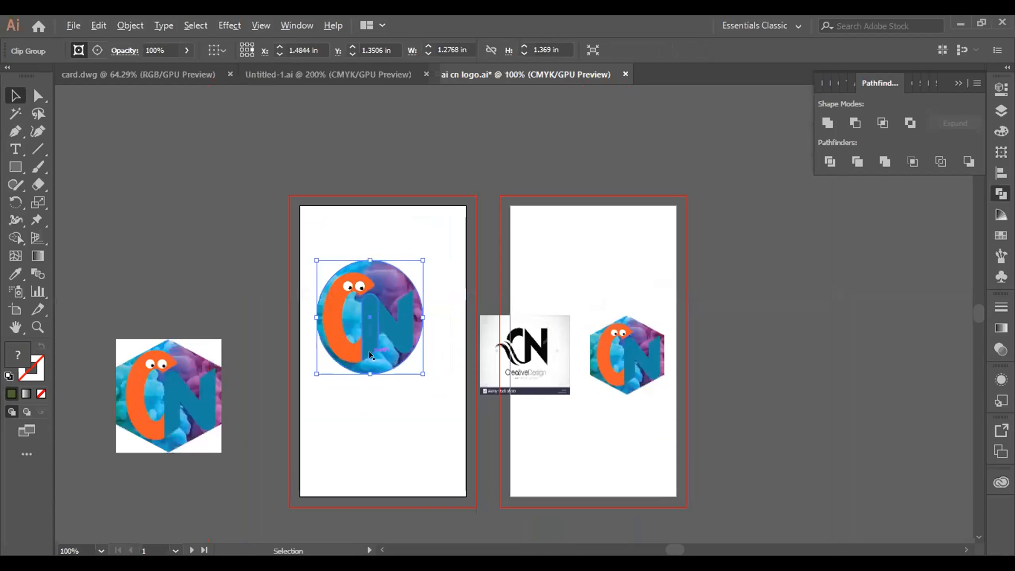
scroll(361, 461, up, 1)
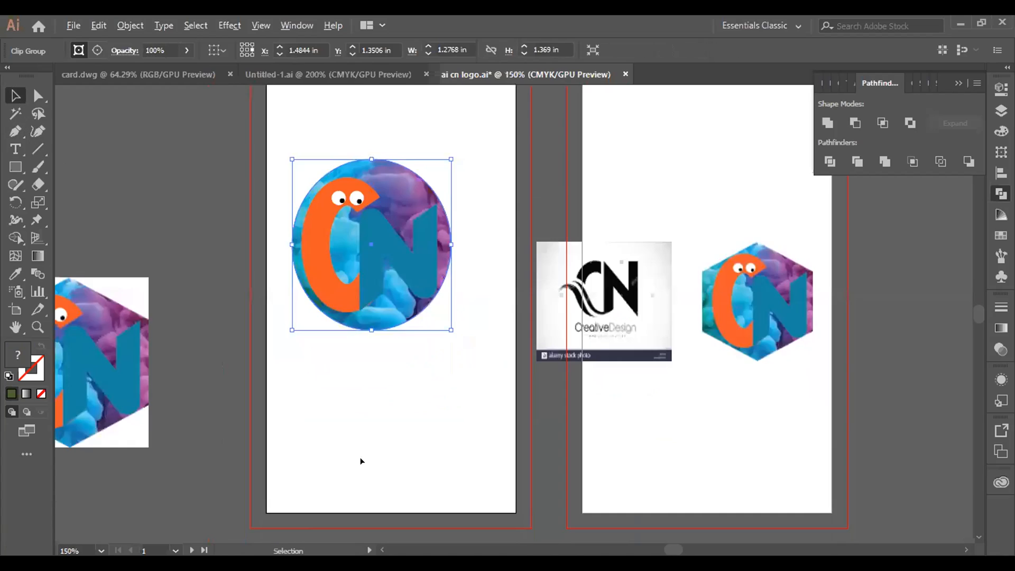
scroll(361, 461, up, 1)
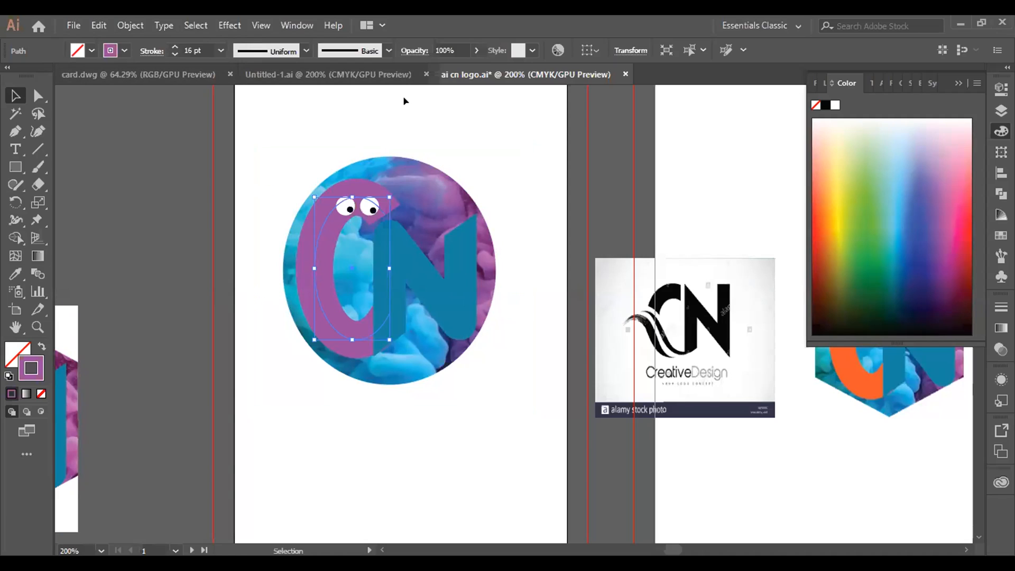
Step: Deselect the artwork and bring up the Stroke settings
click(708, 154)
key(ctrl+shift+a)
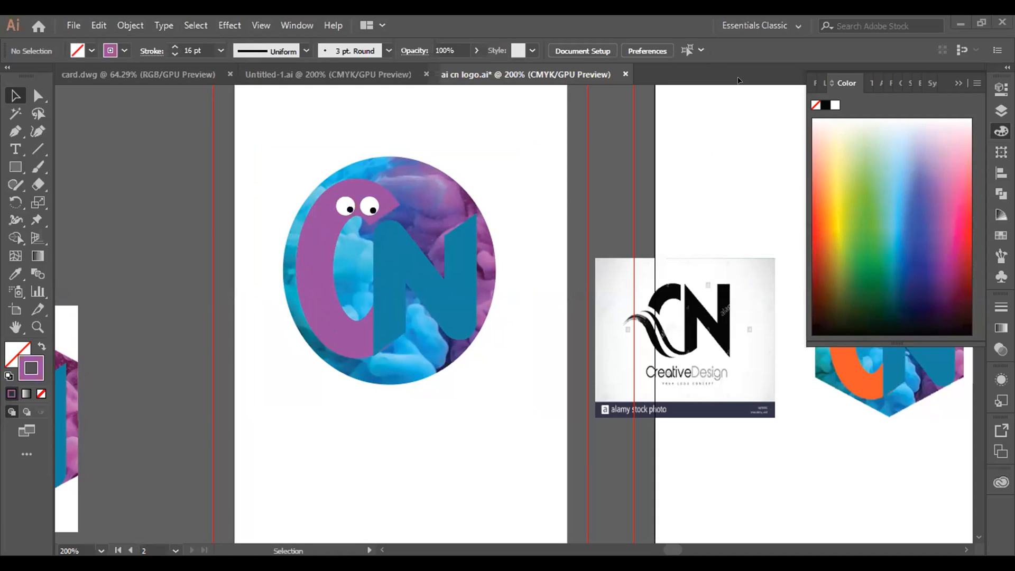
click(300, 25)
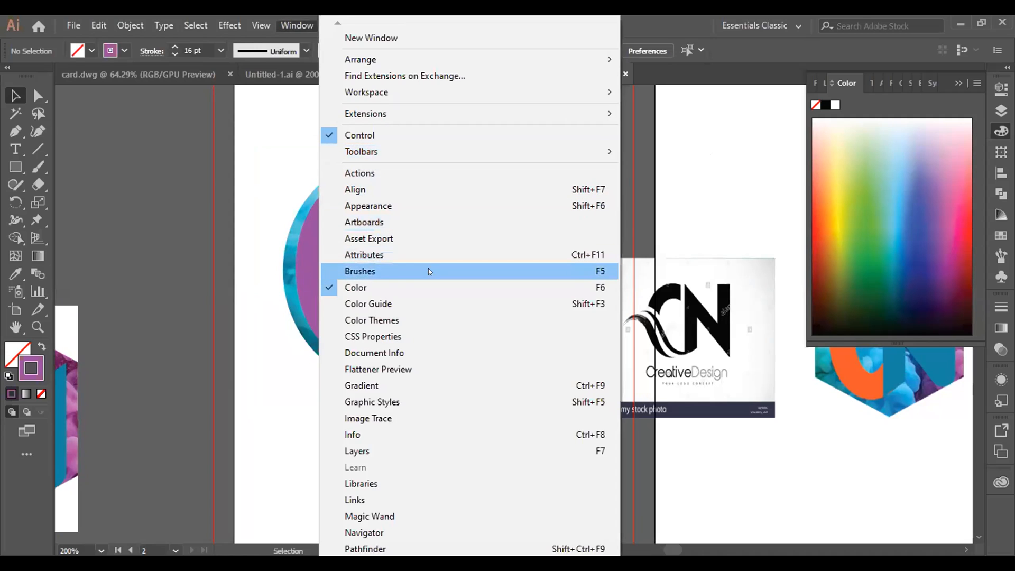
mouse_move(370, 556)
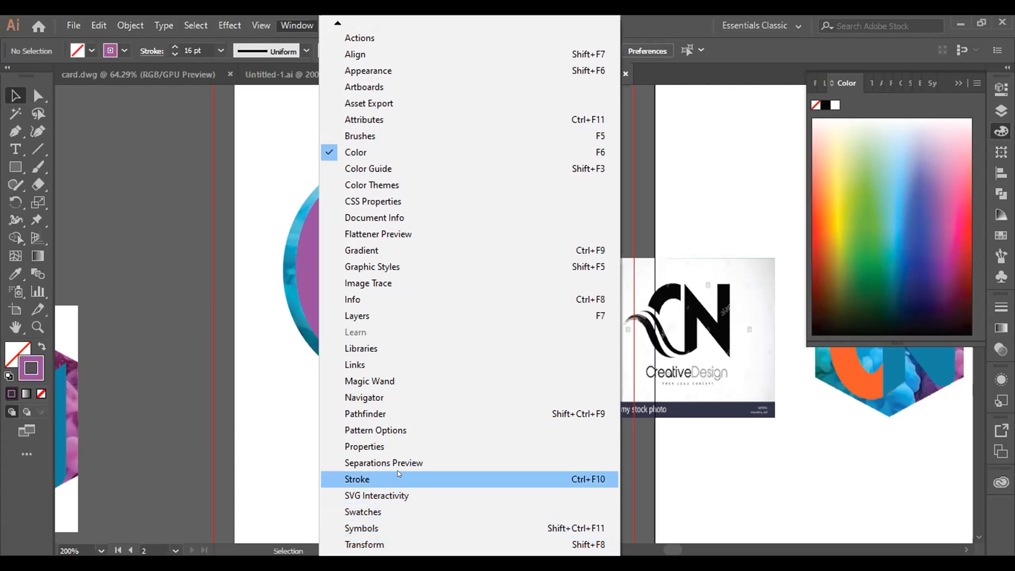
click(398, 479)
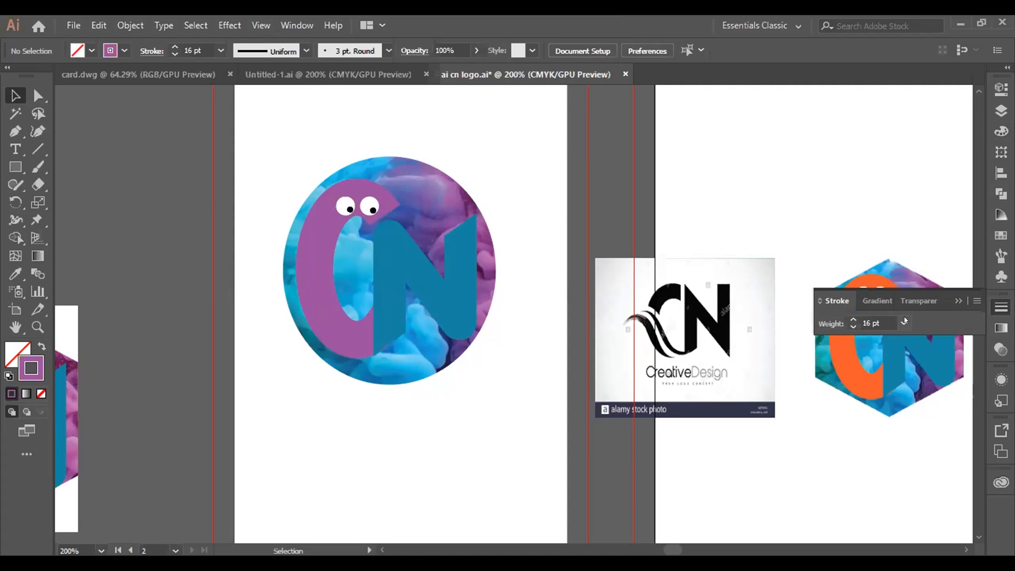
Step: Show the full stroke options for the purple C path and give it a Round Cap, then put the stroke settings away
click(314, 309)
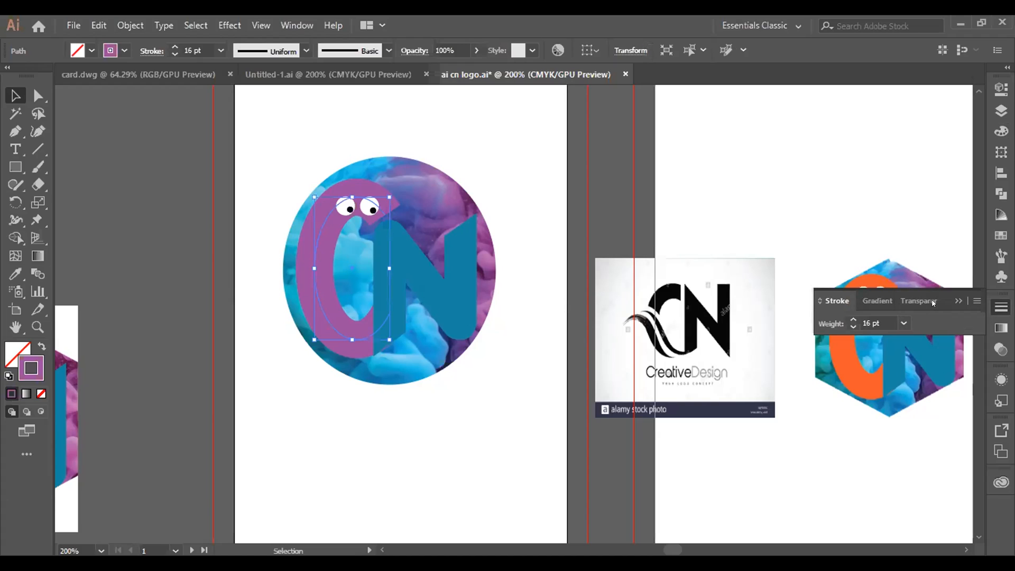
click(976, 302)
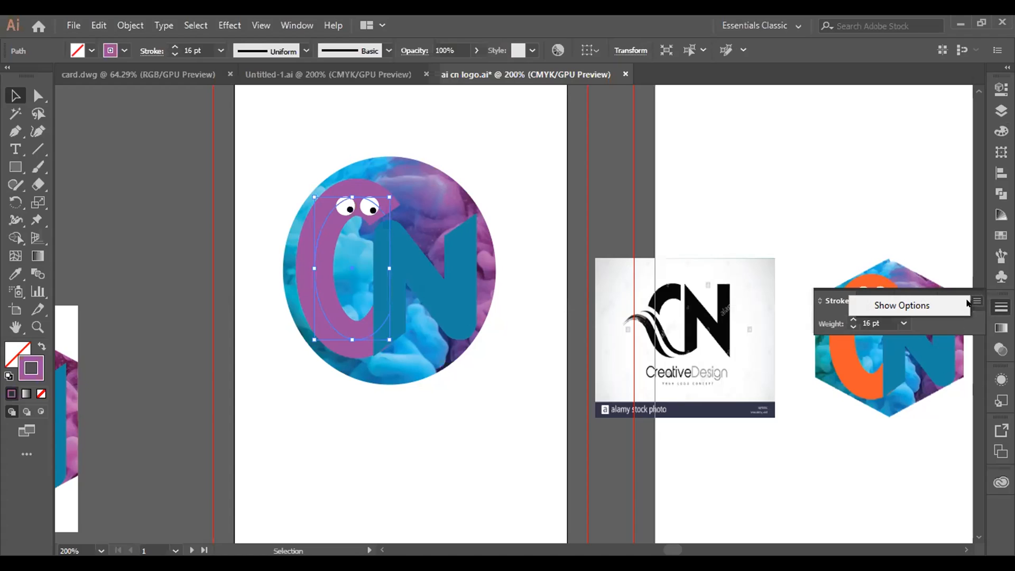
click(905, 306)
drag(942, 305, 945, 151)
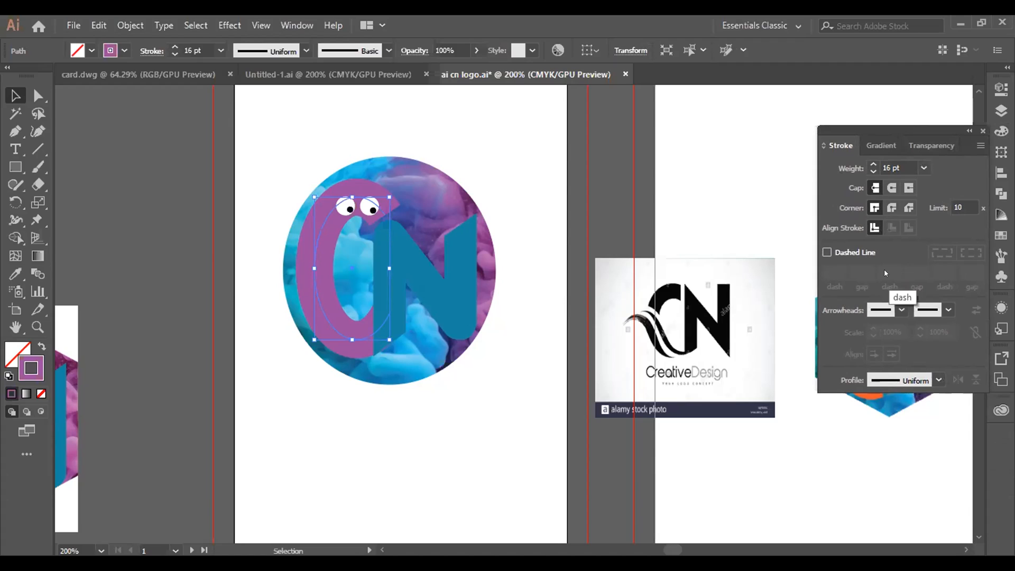
click(893, 187)
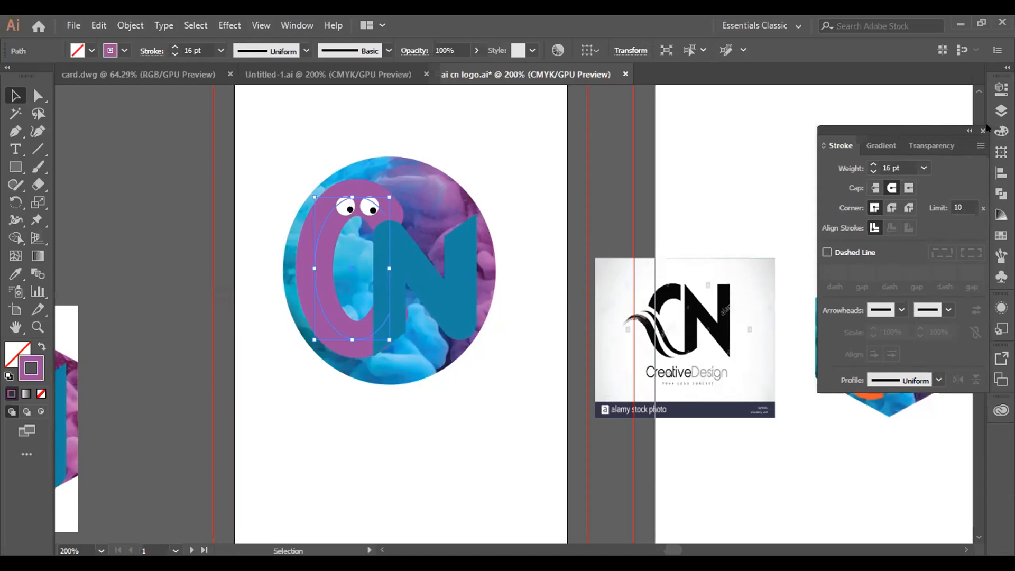
mouse_move(954, 126)
mouse_down()
mouse_move(986, 242)
mouse_move(1014, 262)
mouse_move(1014, 228)
mouse_move(1005, 277)
mouse_up()
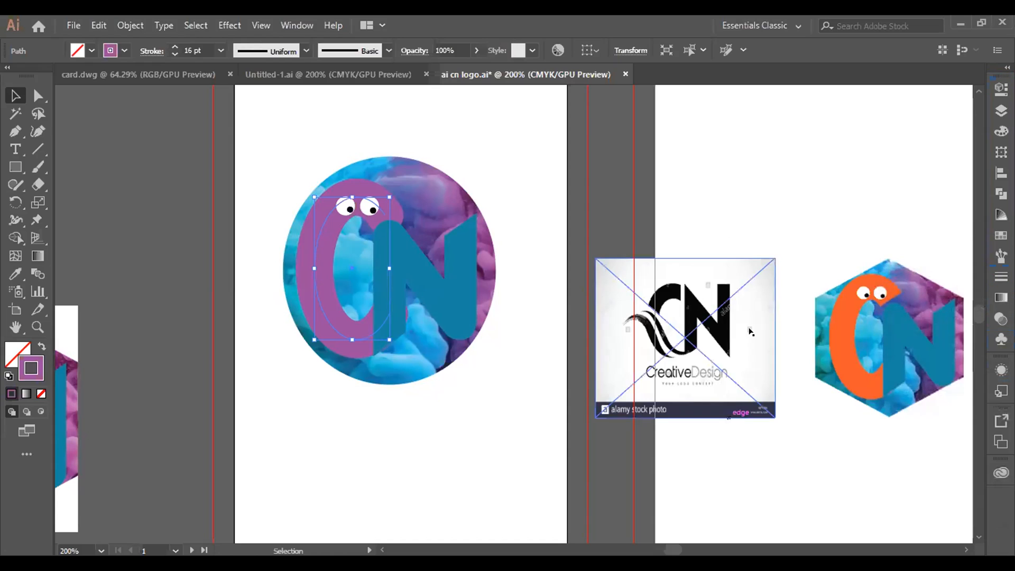
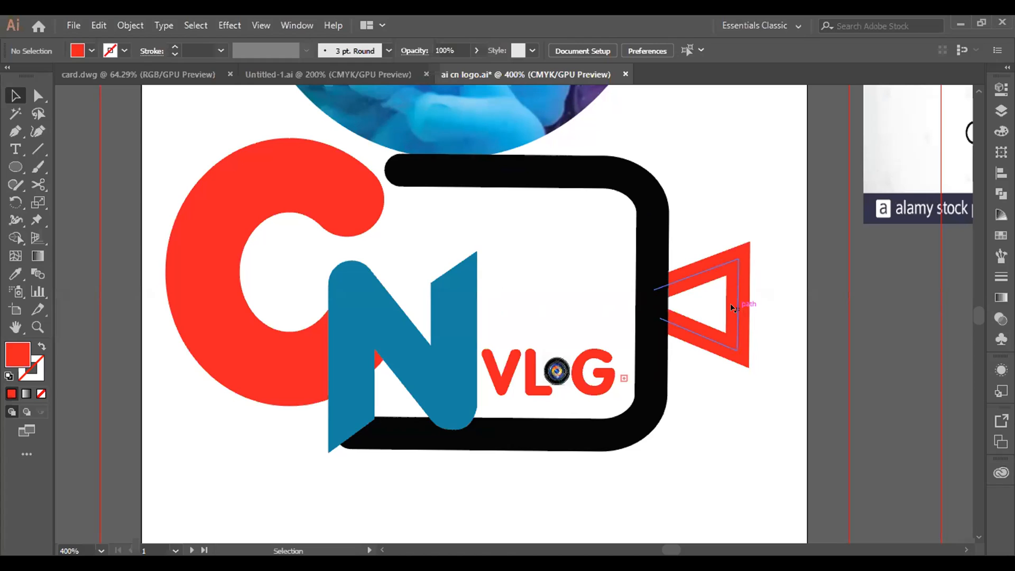
key(l)
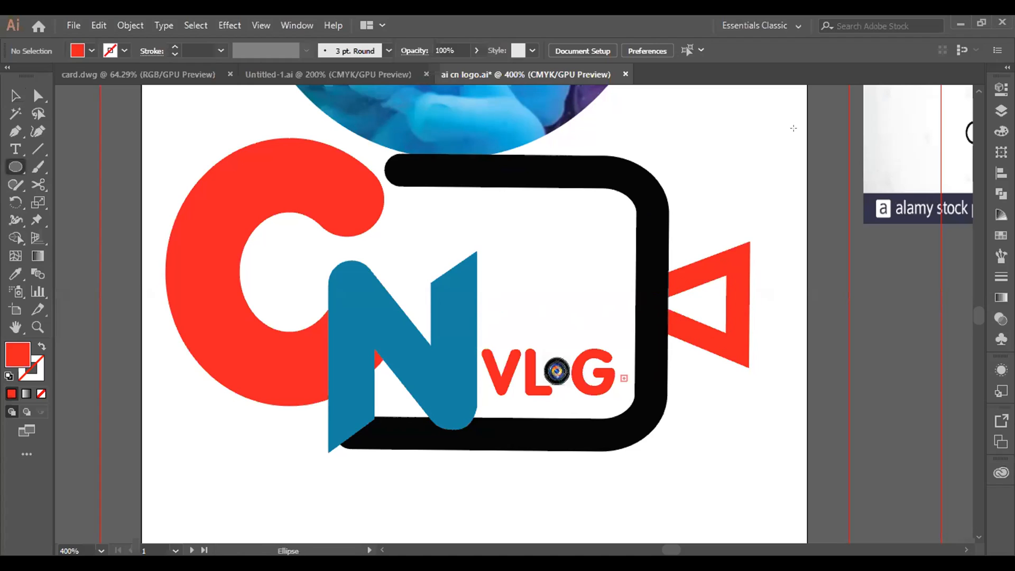
drag(703, 108, 777, 228)
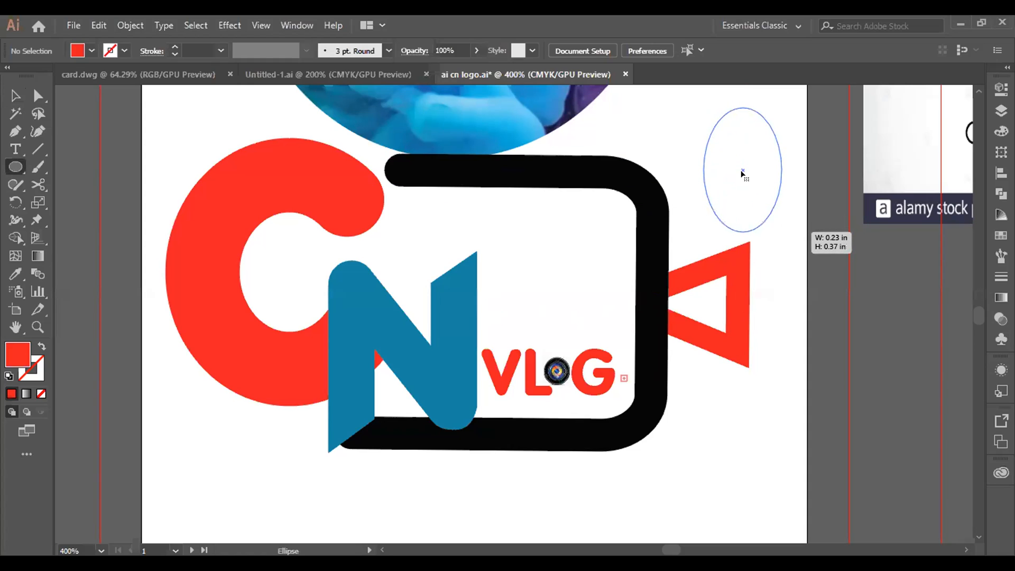
drag(744, 175, 743, 175)
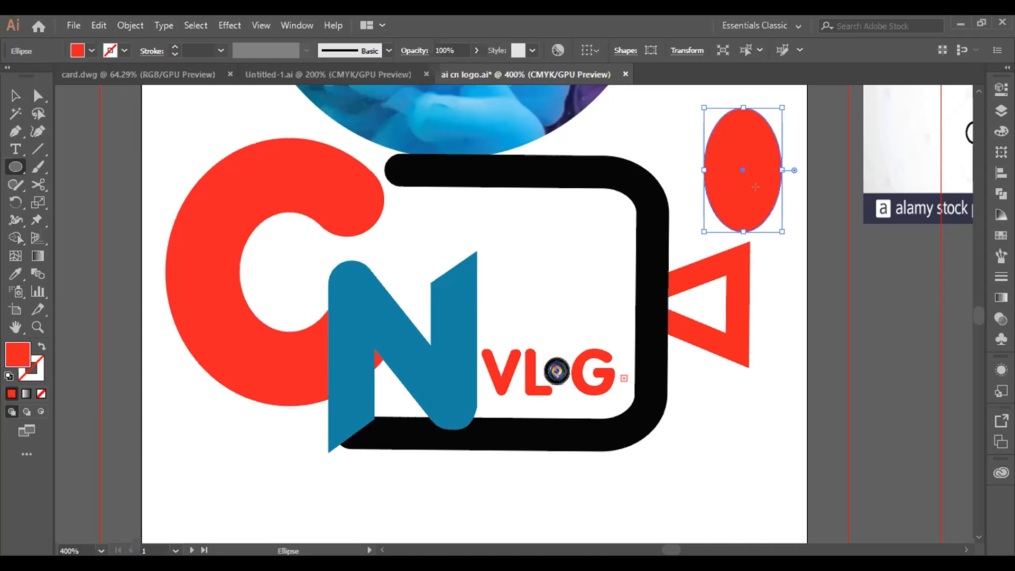
key(ctrl+z)
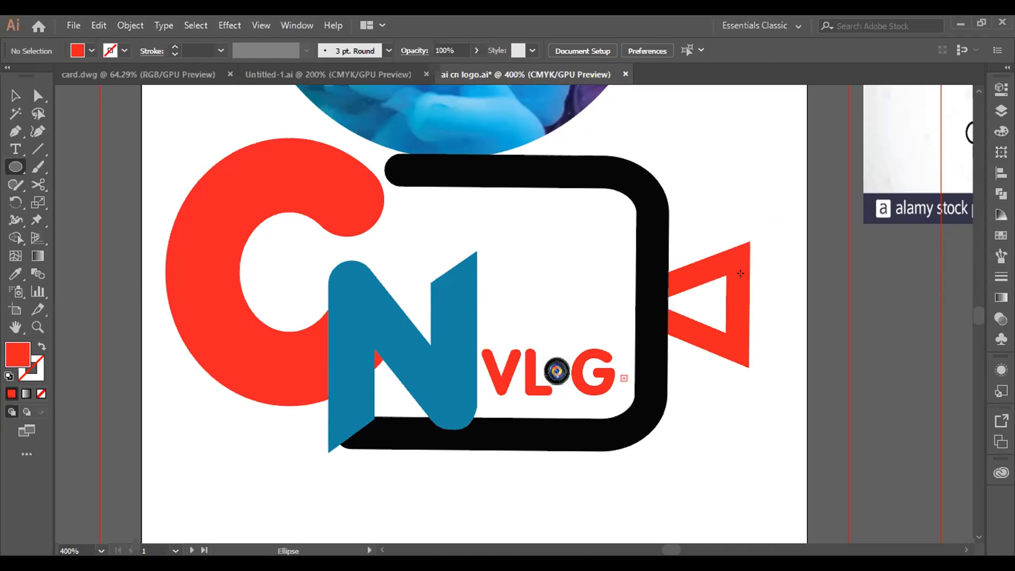
key(v)
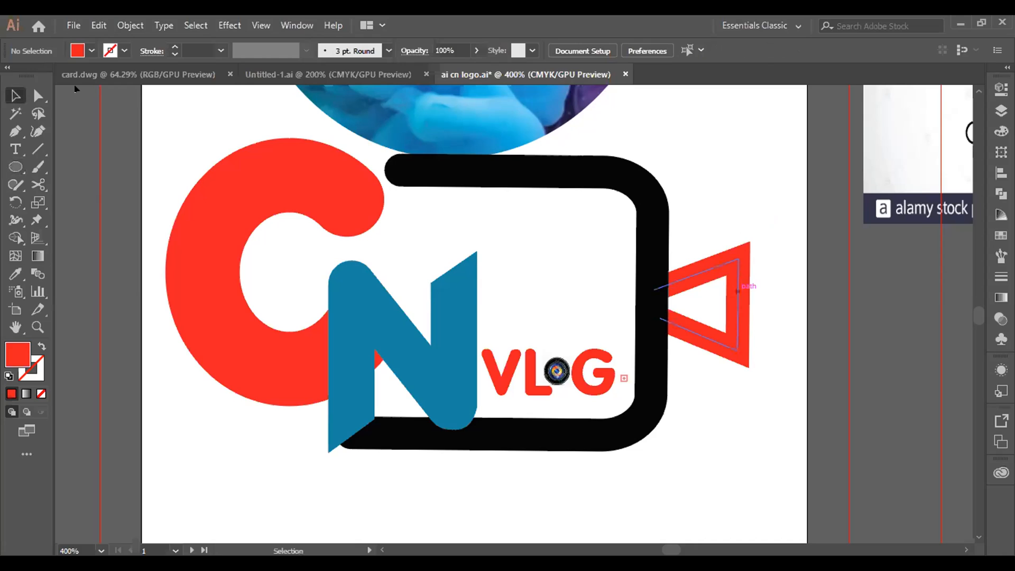
Step: Ungroup the black camera frame from the red triangle and select only the triangle path
click(733, 279)
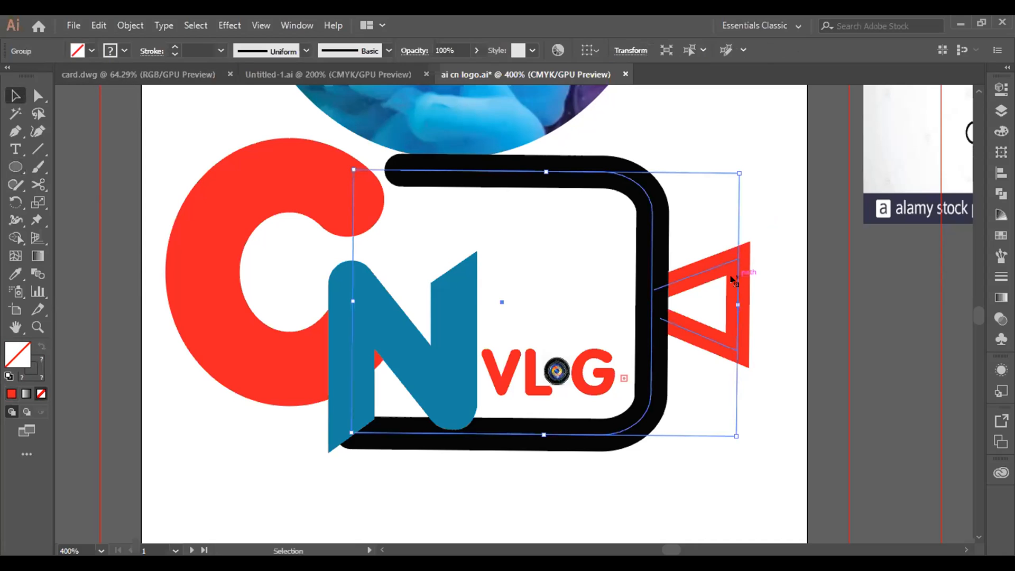
right_click(734, 281)
click(764, 399)
click(735, 280)
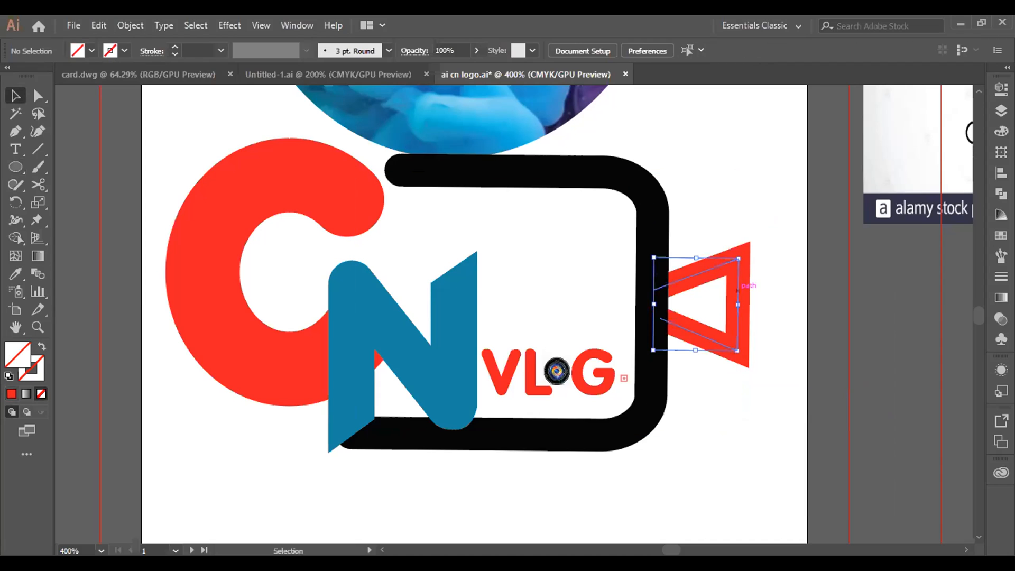
Step: Give the red triangle's stroke a Round Cap and rounded corner joins, and put the stroke settings away
click(1002, 276)
click(888, 125)
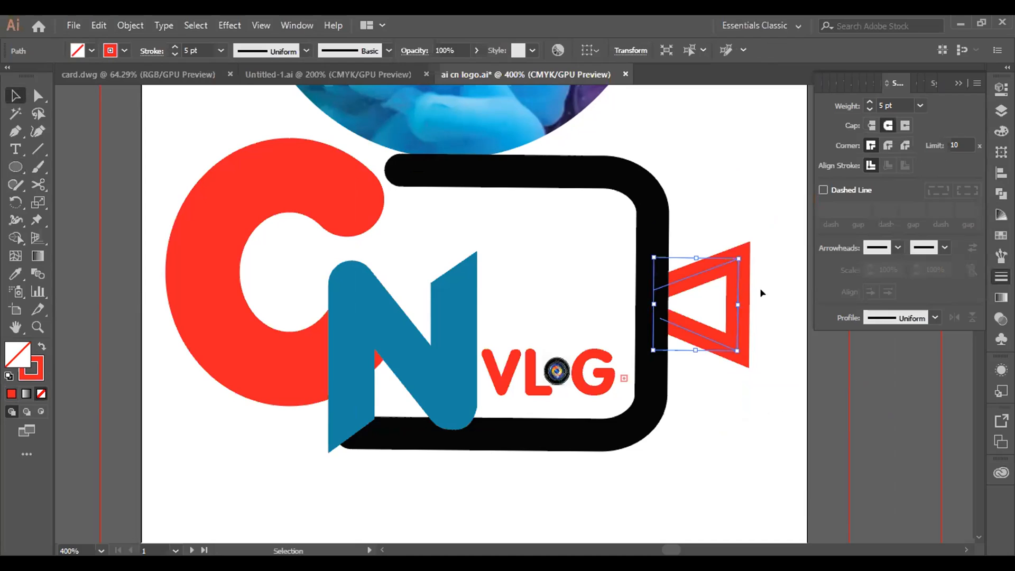
click(741, 292)
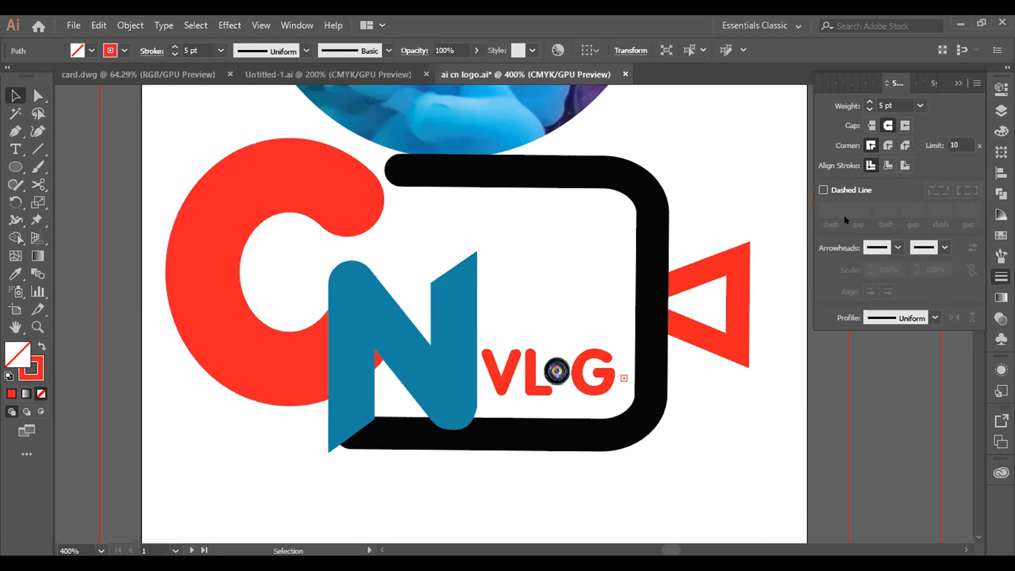
click(738, 291)
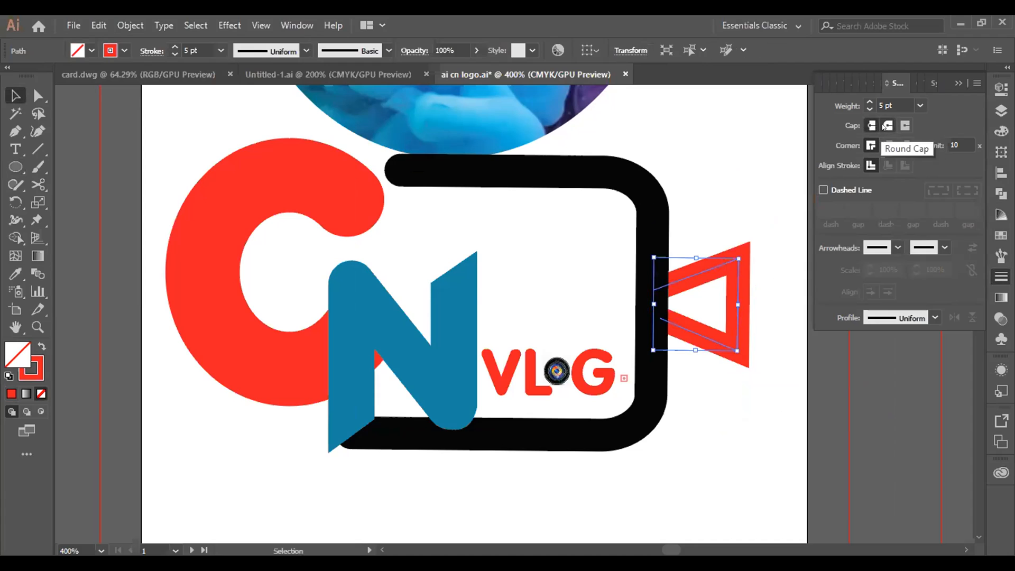
click(889, 145)
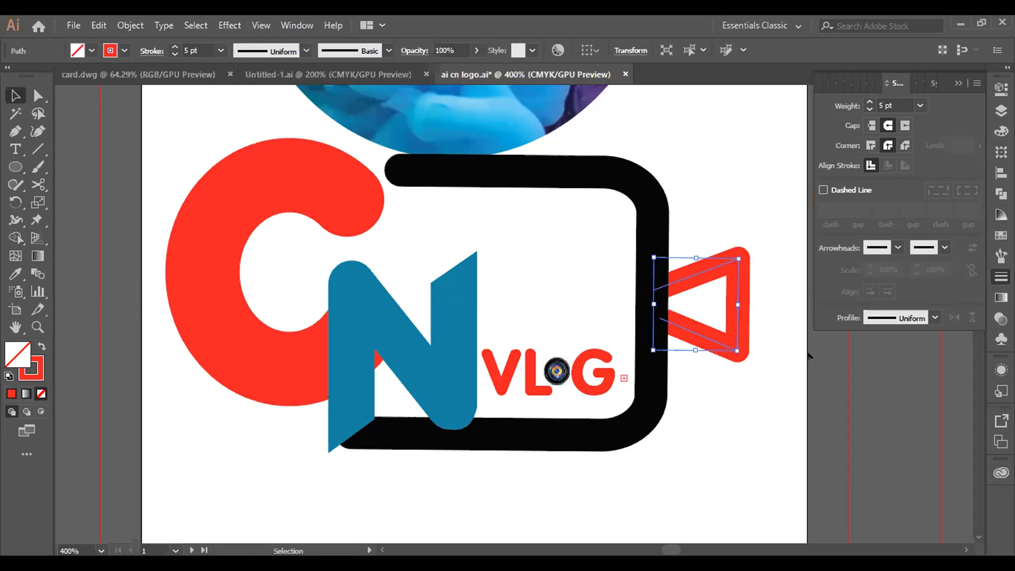
click(788, 375)
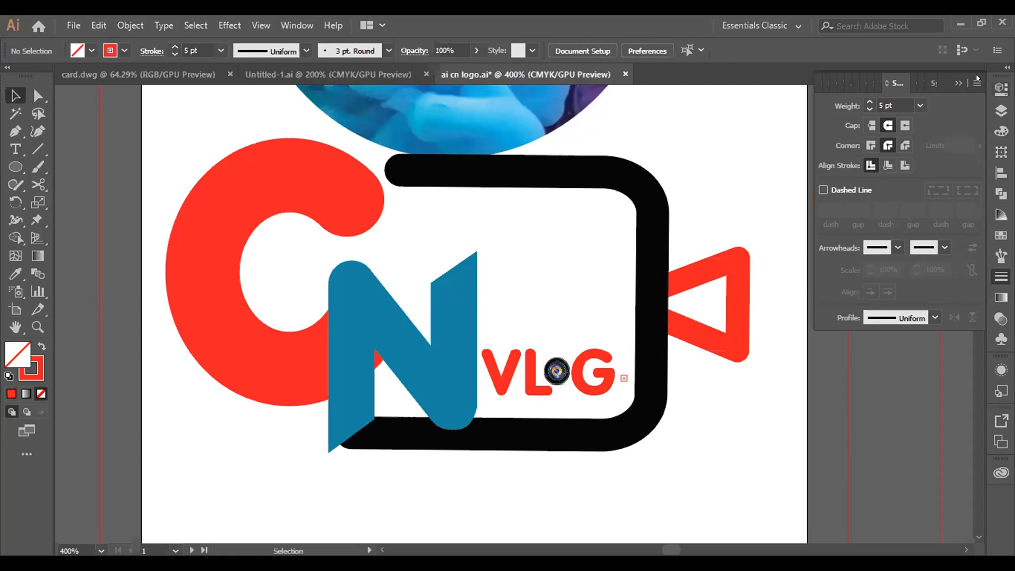
click(957, 81)
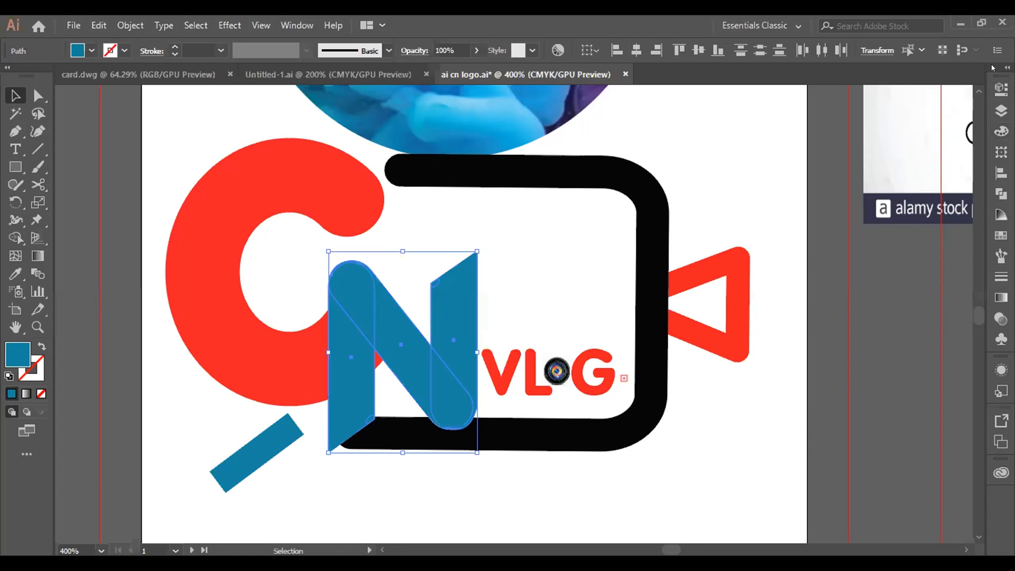
Step: Show the panel names and unite the three overlapping blue pieces of the N into one shape with Pathfinder
drag(981, 100, 916, 116)
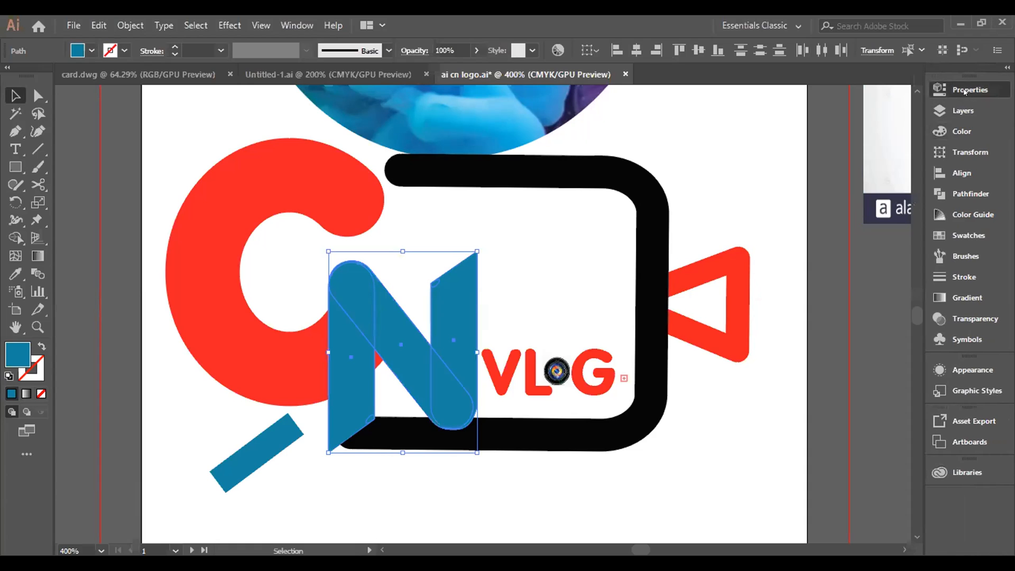
click(965, 91)
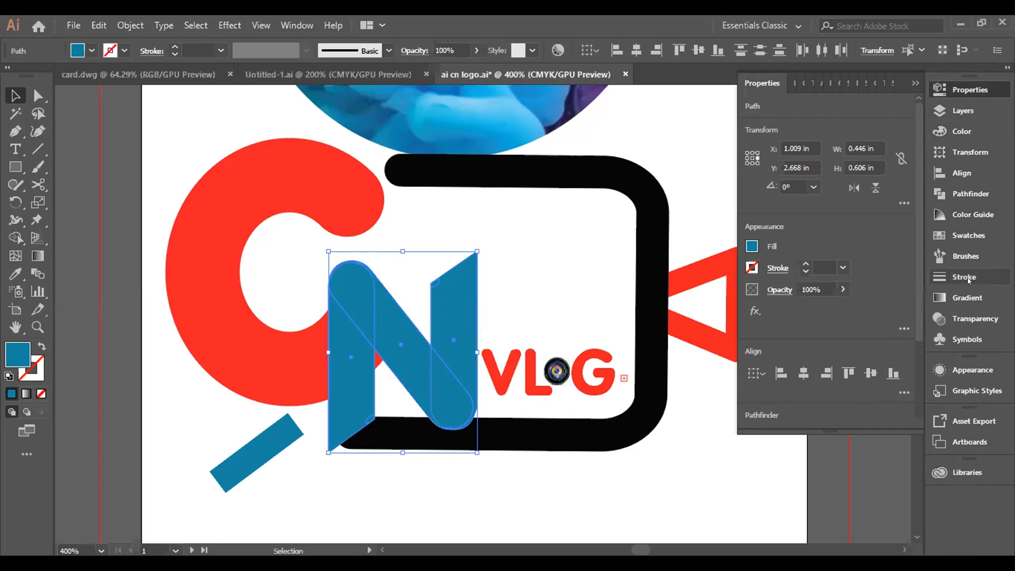
click(966, 194)
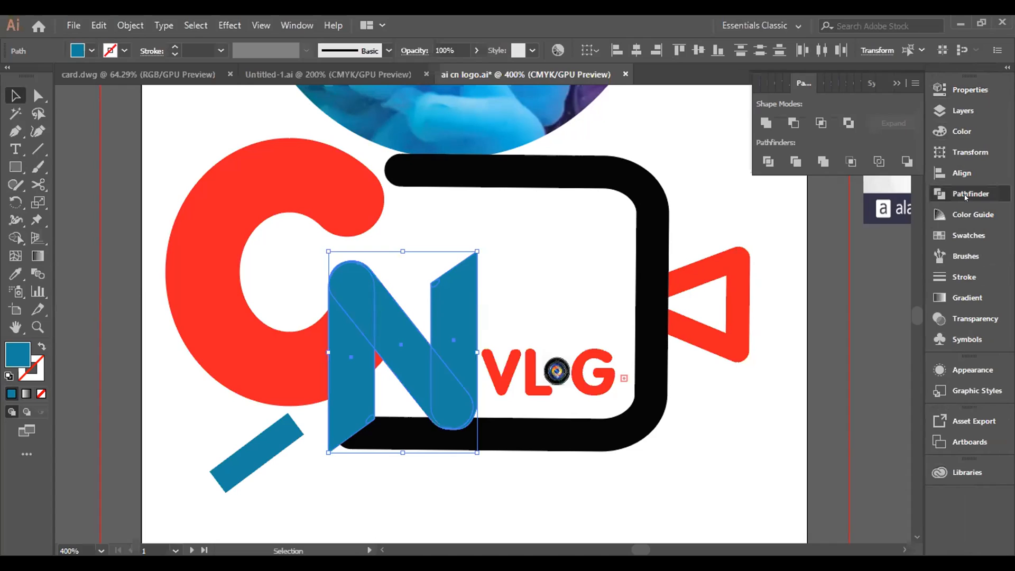
click(766, 124)
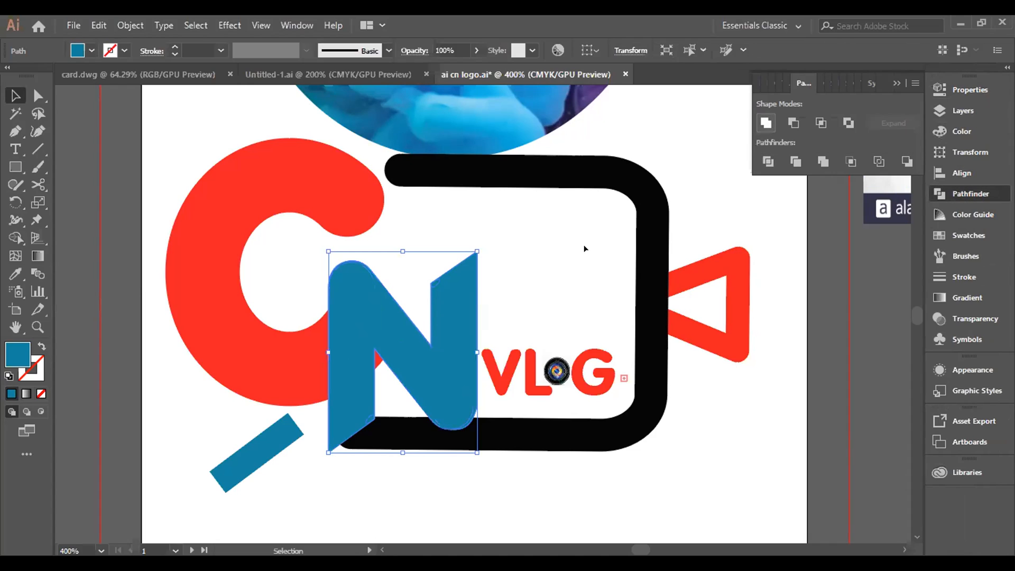
Step: Duplicate the united blue N over the camera frame's lower corner and enlarge the copy slightly
right_click(457, 328)
click(458, 327)
drag(457, 329, 758, 433)
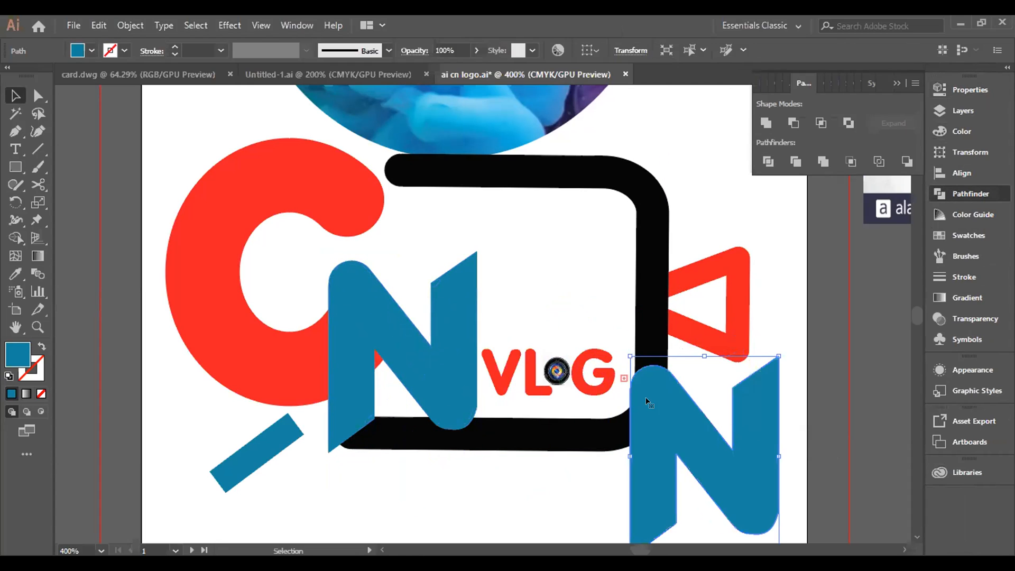
drag(624, 353, 566, 326)
Step: Move the enlarged N copy over the original N and stretch its lower edge down slightly
drag(637, 370, 586, 291)
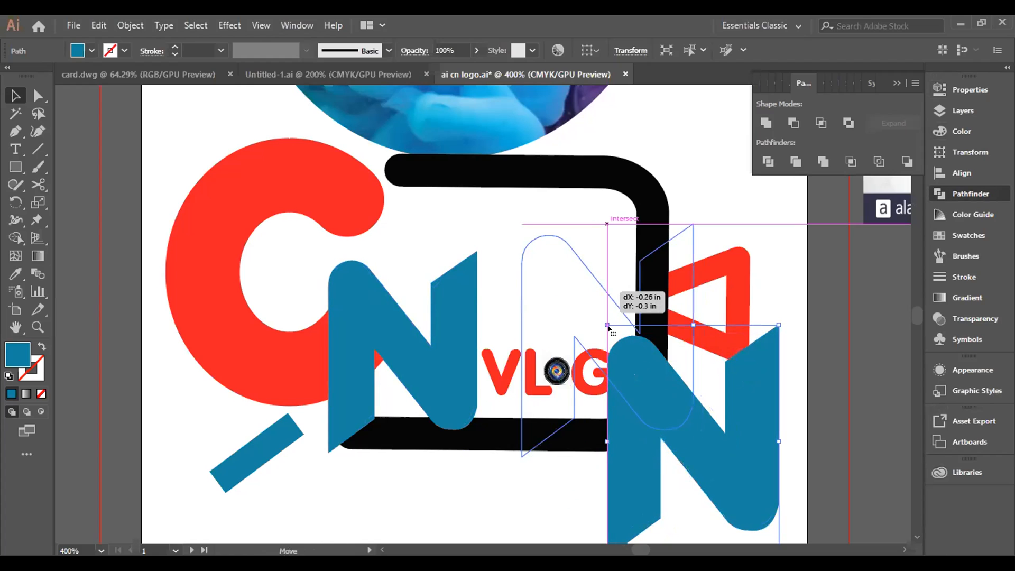
drag(622, 347, 434, 354)
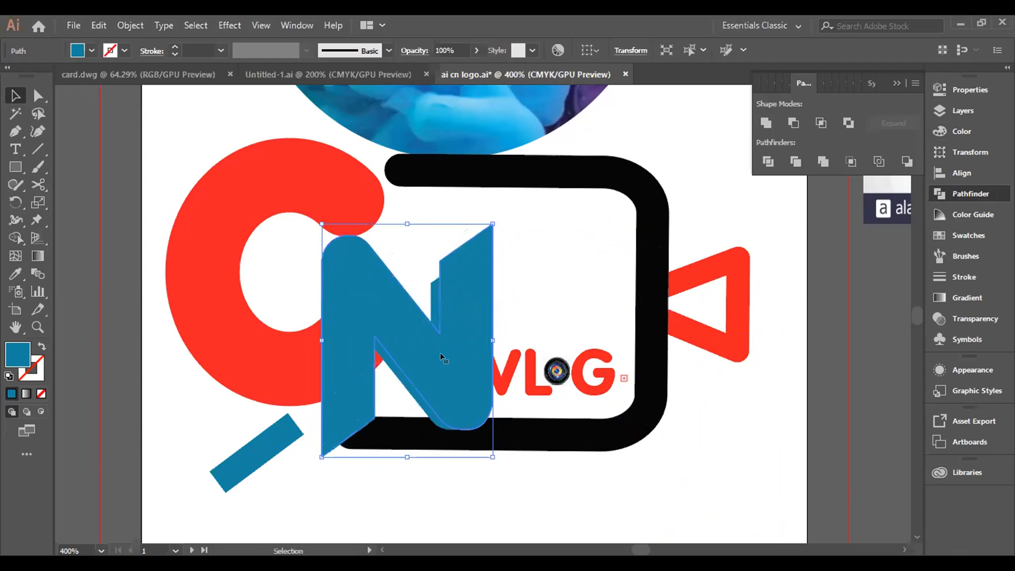
drag(443, 362, 444, 365)
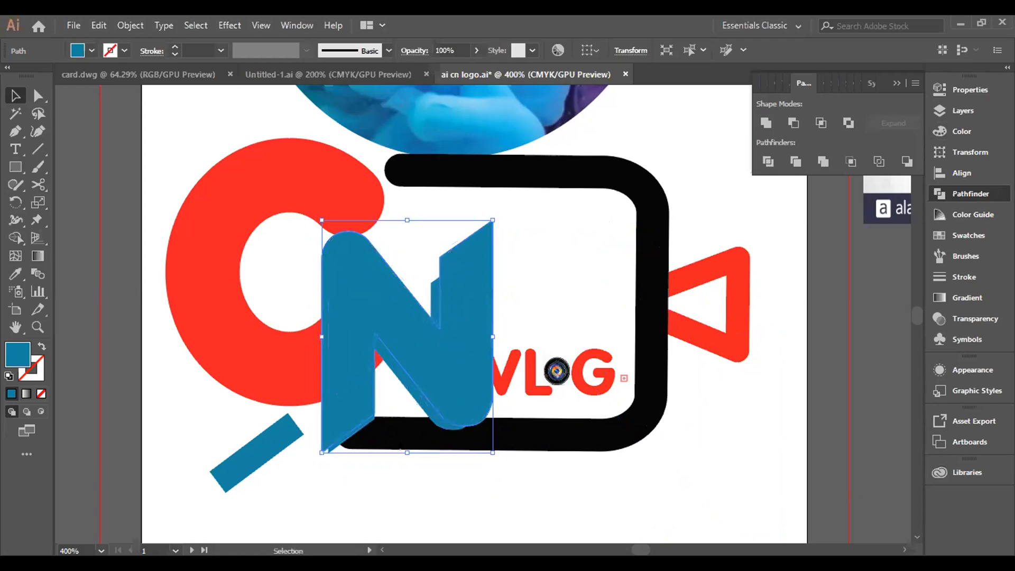
mouse_move(401, 448)
mouse_down()
mouse_move(399, 436)
mouse_move(398, 453)
mouse_up()
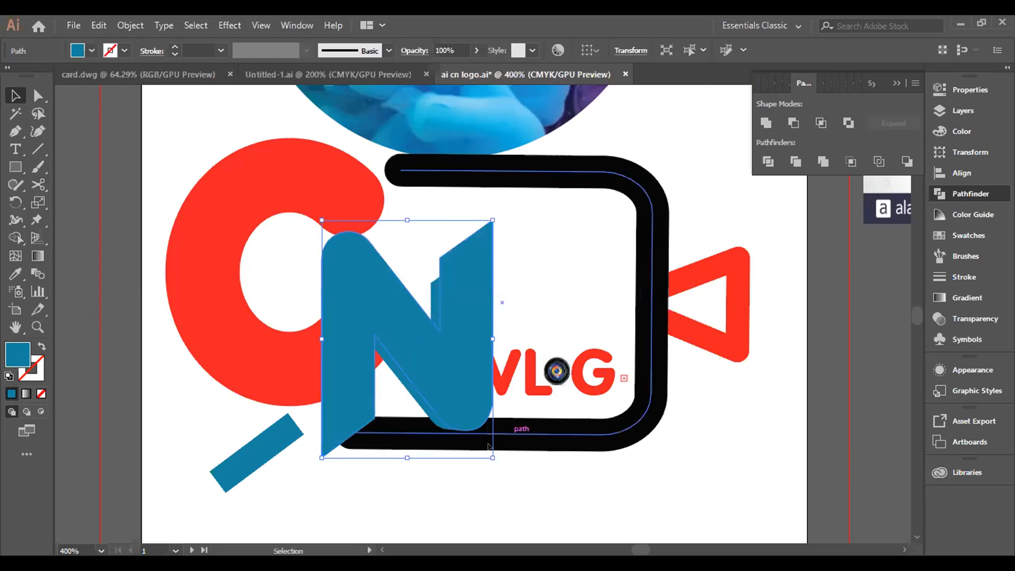
Step: Nudge the enlarged N copy slightly up and to the right so it sits offset from the original N
key(Up)
key(Up)
key(Up)
key(Up)
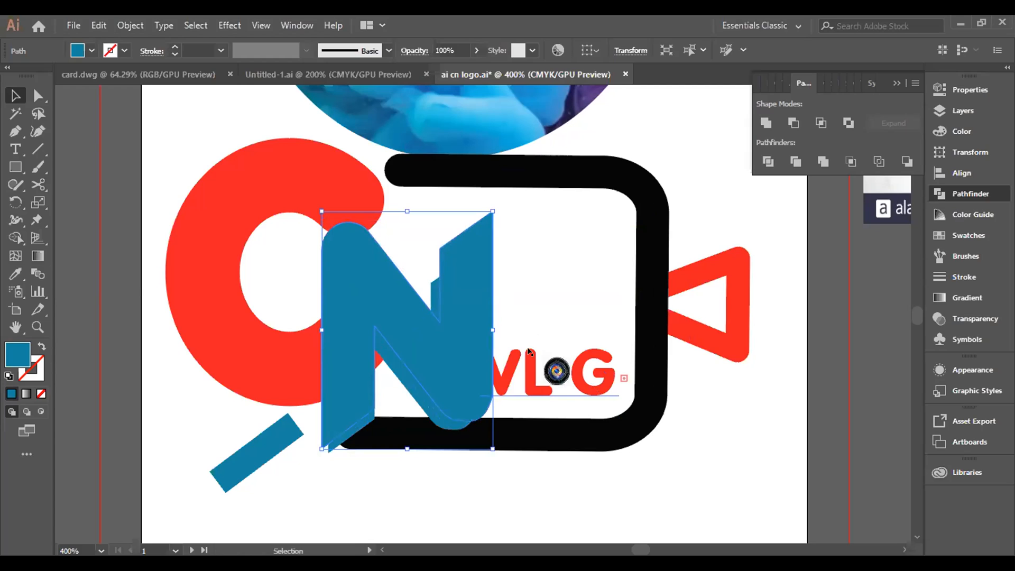
key(Right)
key(Right)
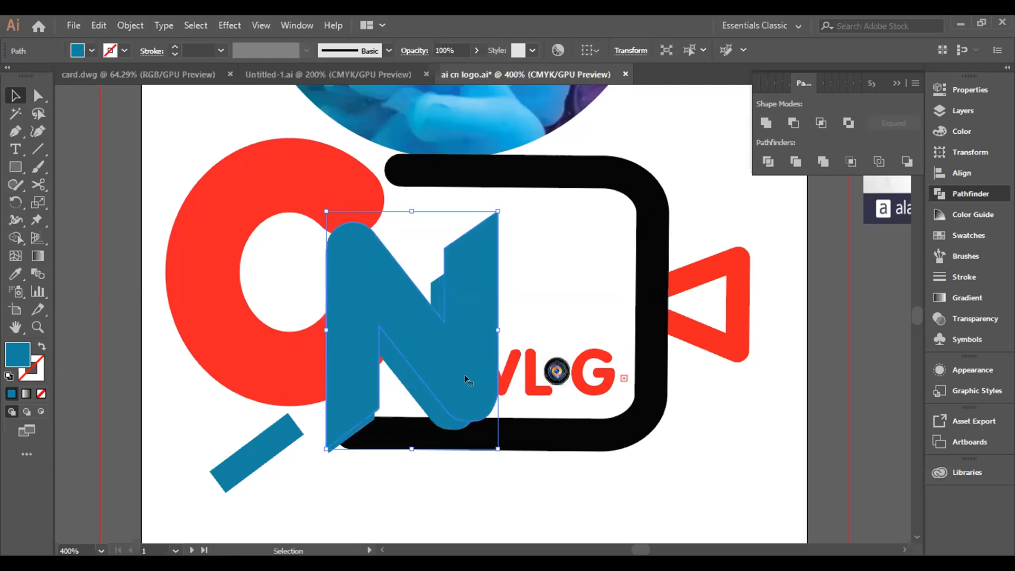
key(Right)
key(Right)
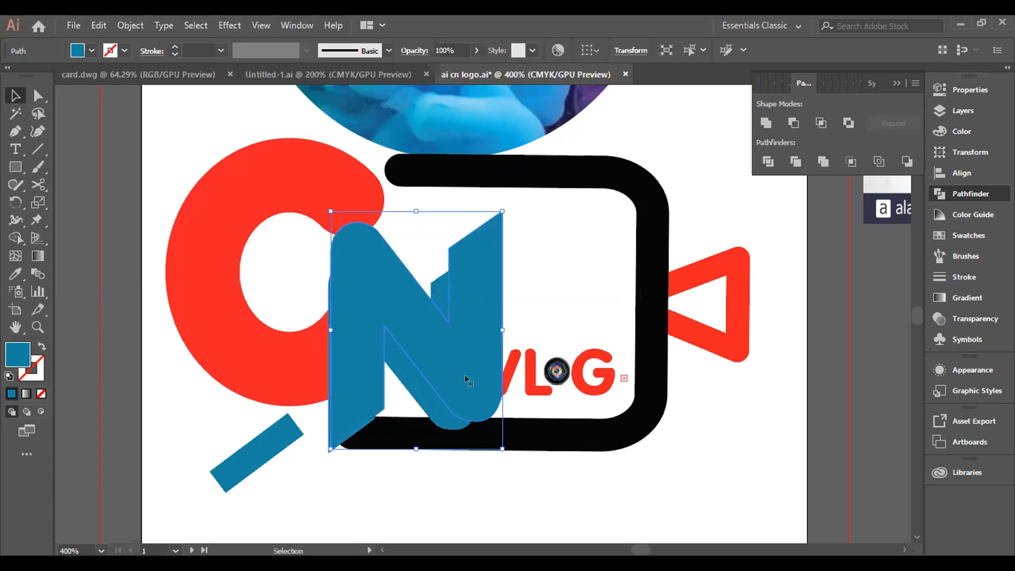
key(Right)
key(Right)
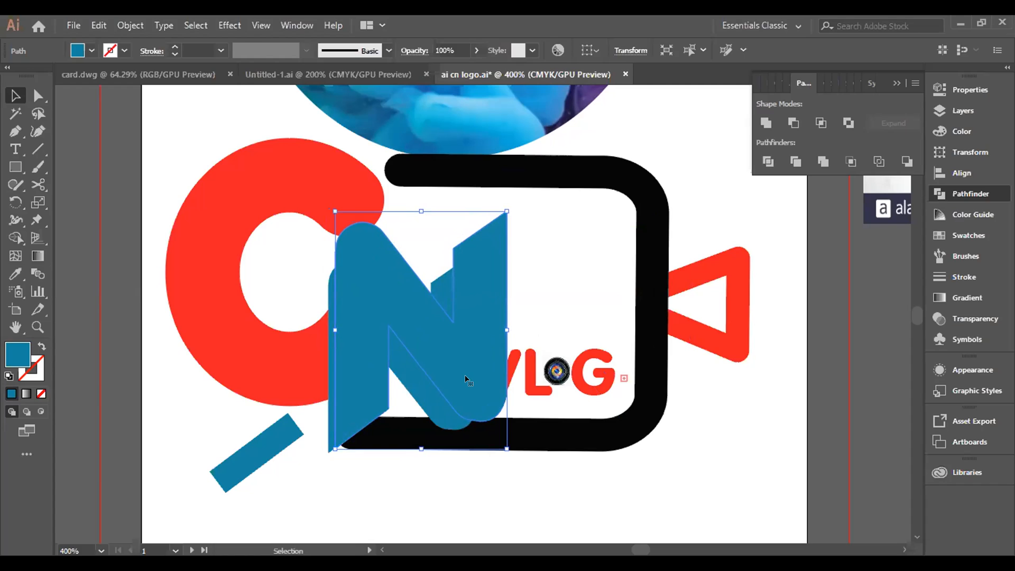
key(Down)
key(Down)
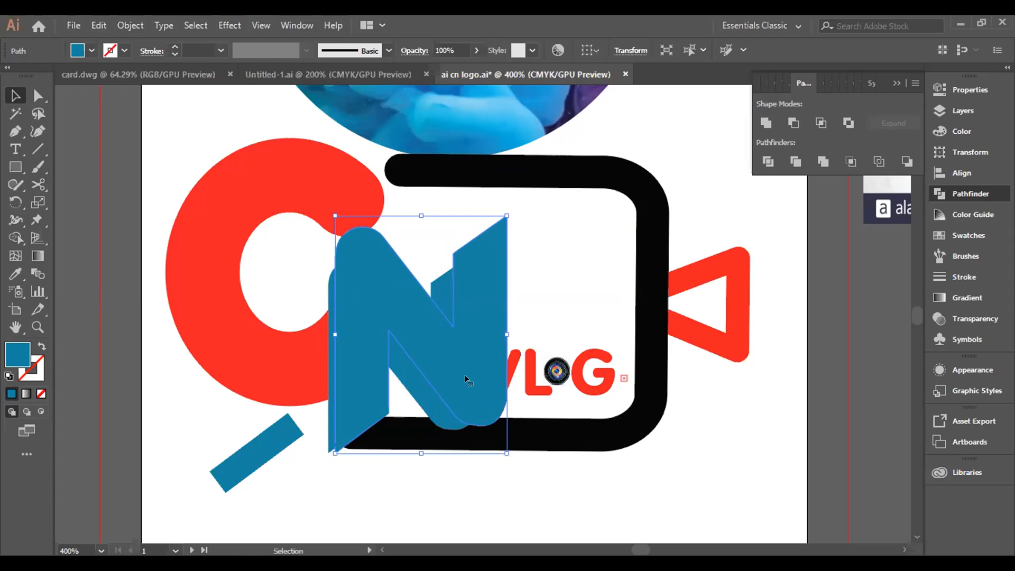
key(Down)
key(Down)
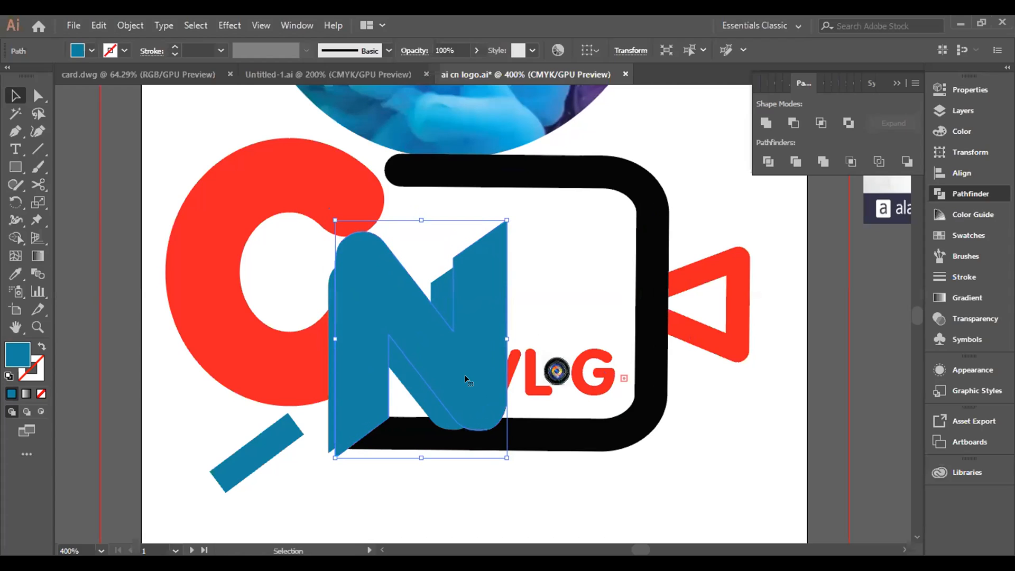
key(Down)
key(Down)
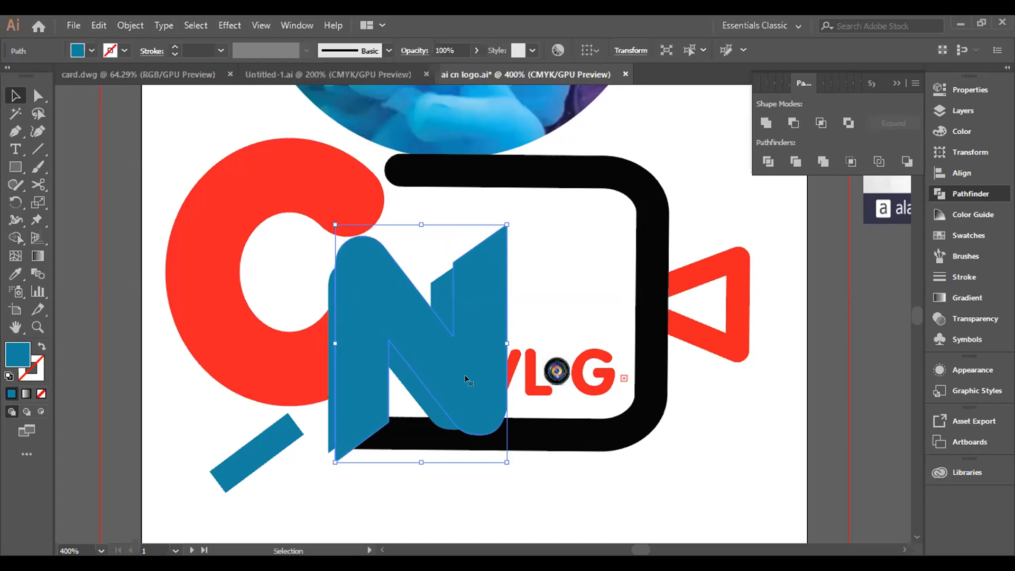
key(Up)
key(Up)
key(Up)
key(Up)
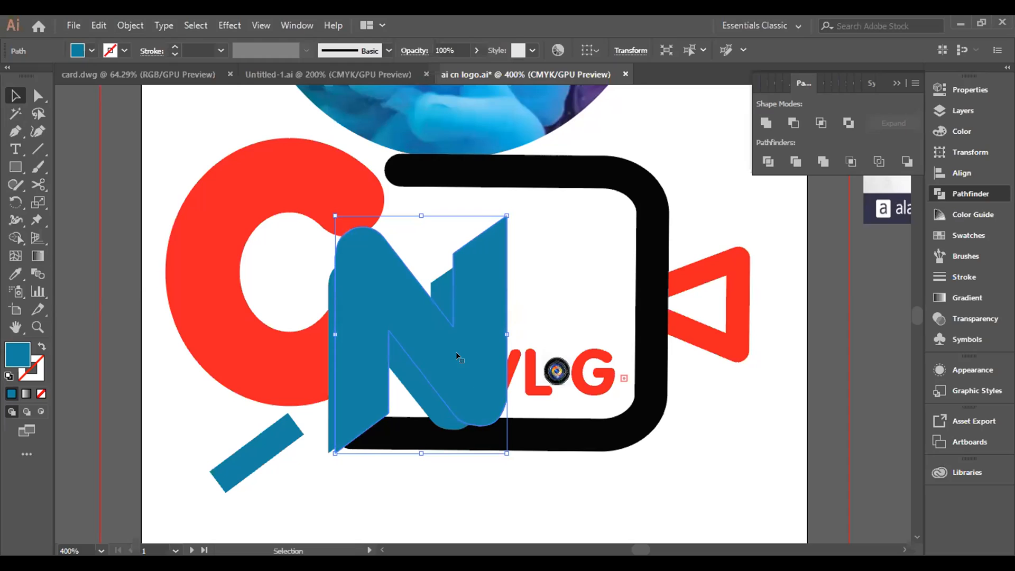
Step: Remove the right stem of the enlarged N copy by deleting its upper anchor points and the one on its lower-right curve
click(38, 95)
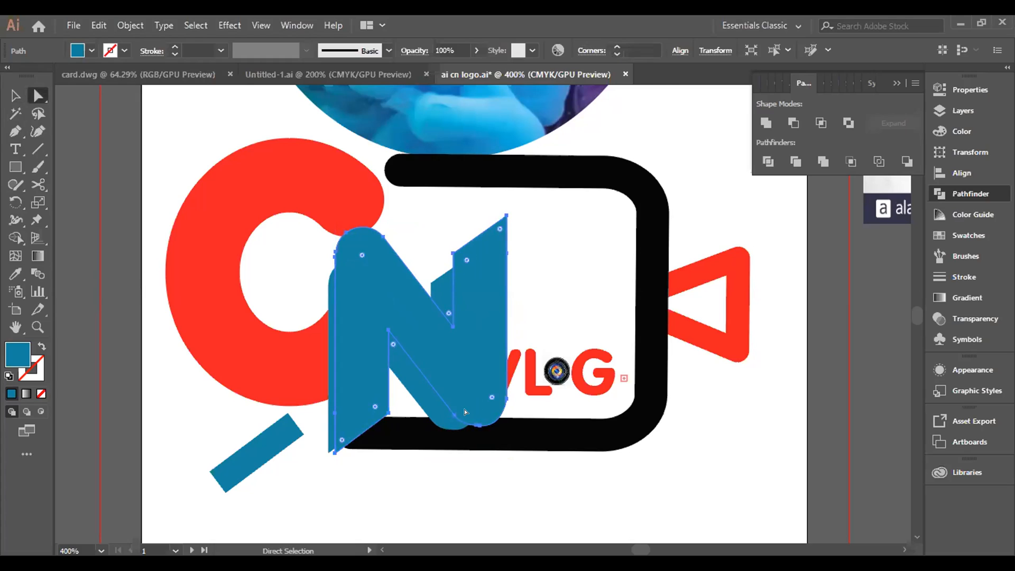
click(453, 250)
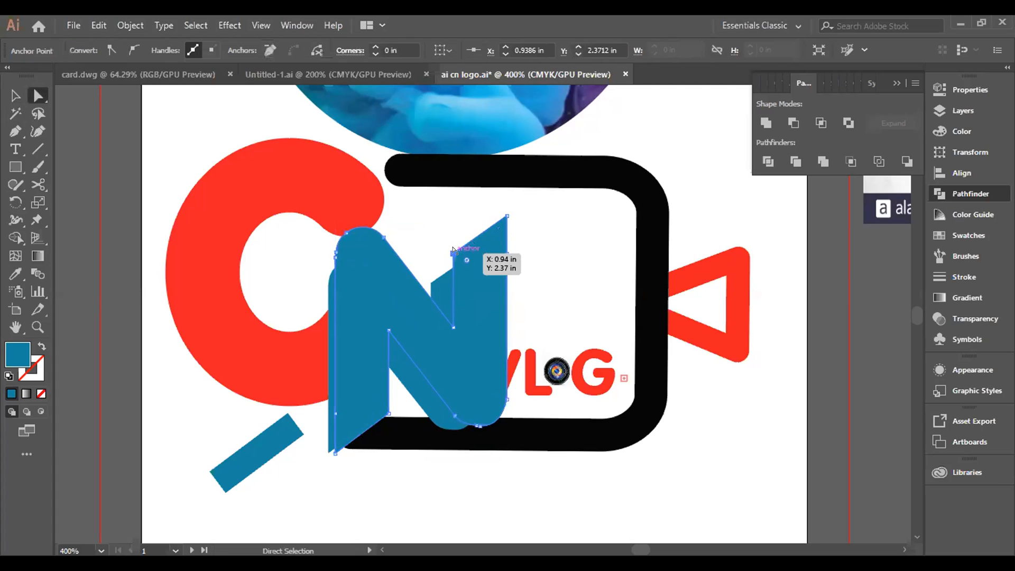
drag(454, 249, 503, 249)
key(Delete)
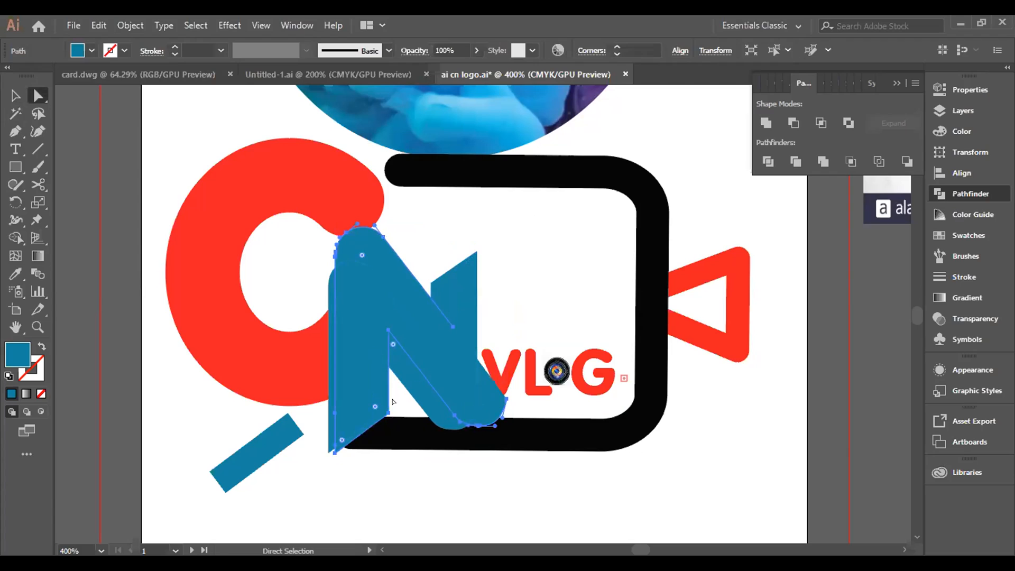
click(334, 452)
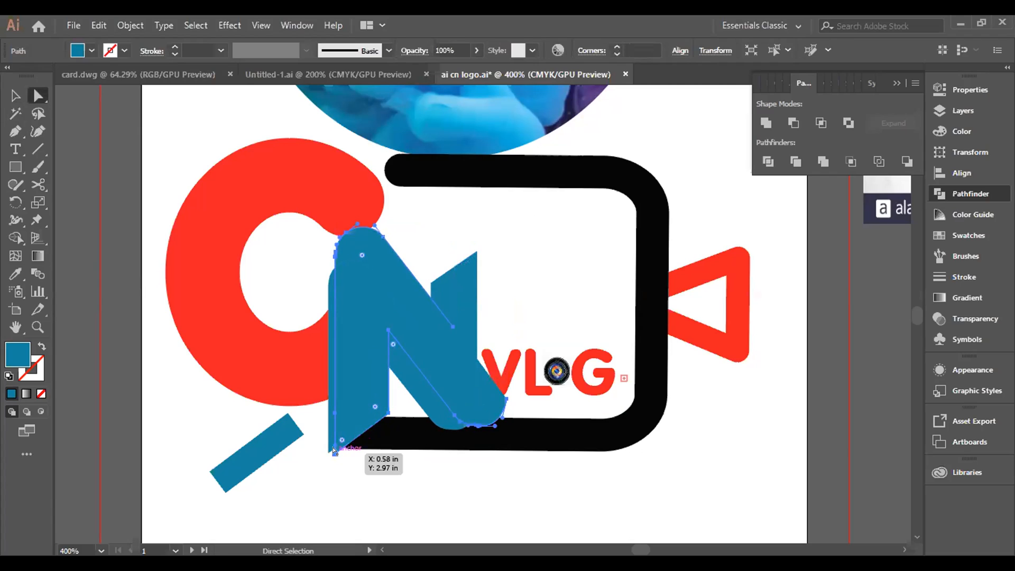
click(502, 397)
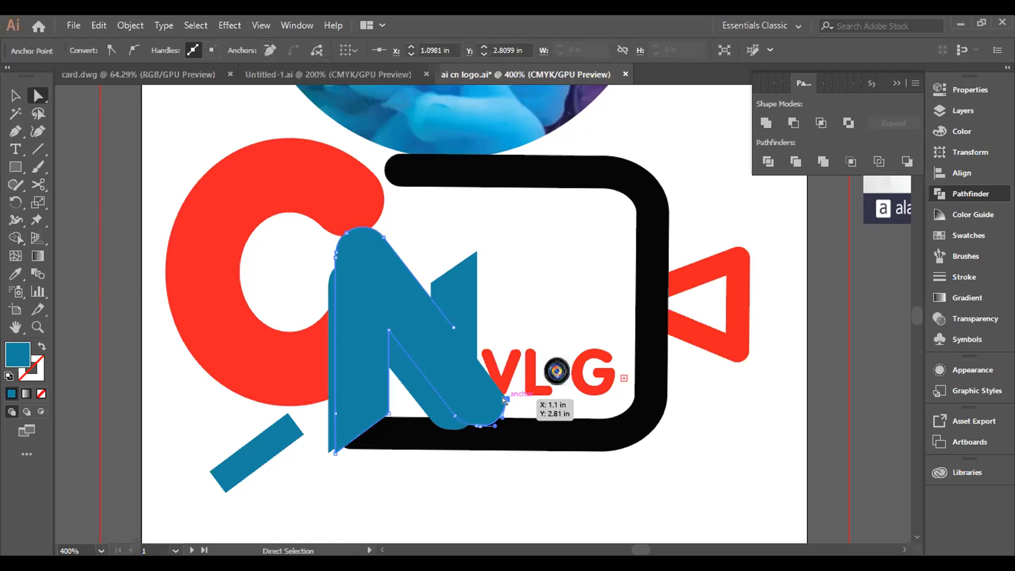
key(Delete)
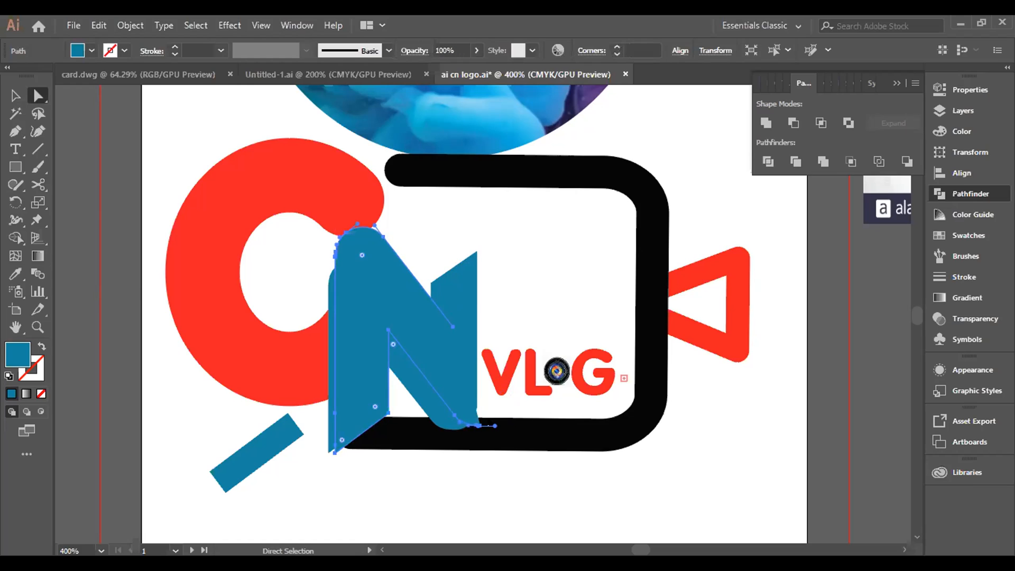
Step: Delete the leftover curve anchor at the foot of the N copy's diagonal and join the open path ends
click(478, 425)
key(Delete)
key(Delete)
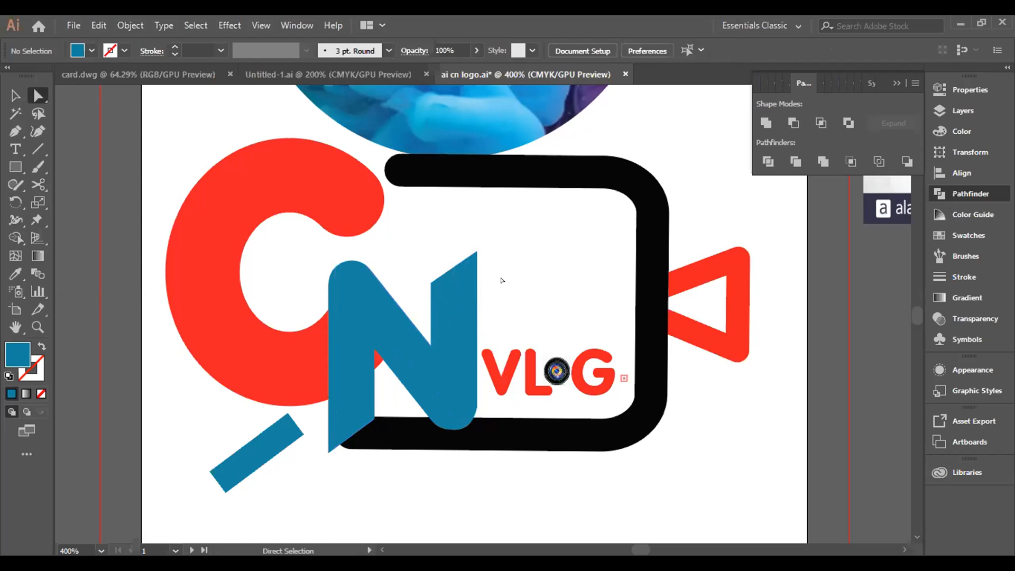
key(ctrl+z)
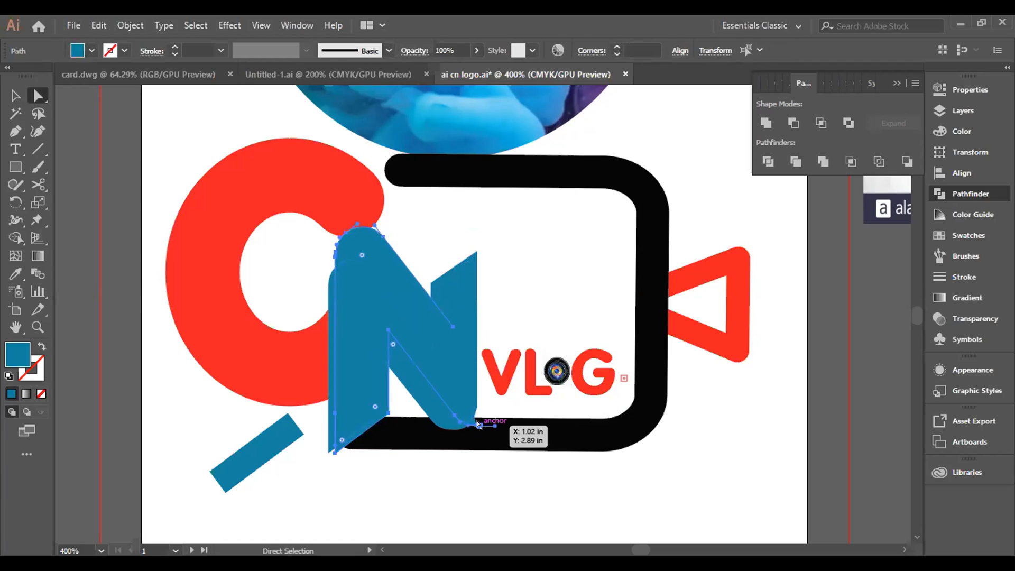
scroll(478, 423, up, 3)
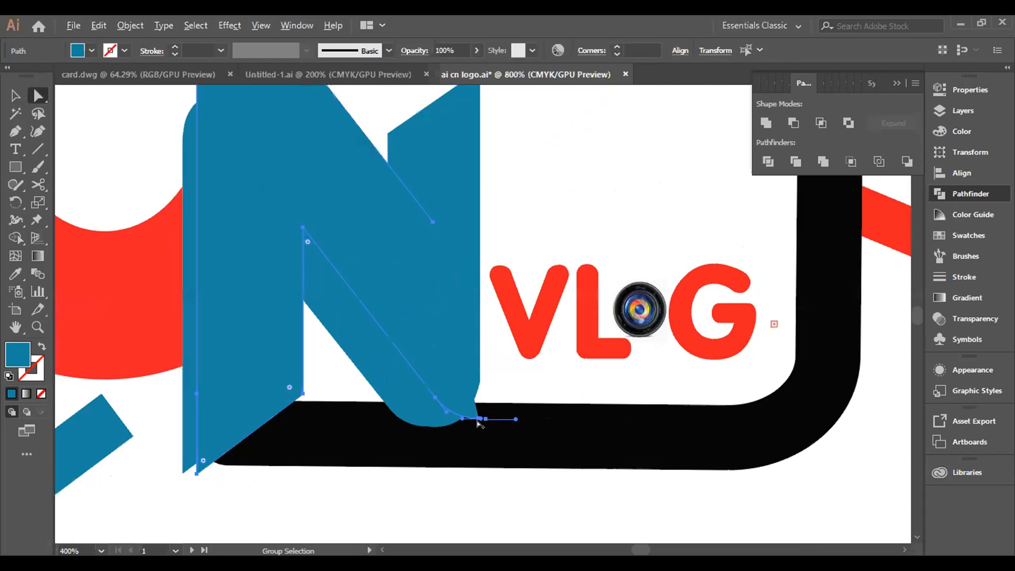
click(479, 417)
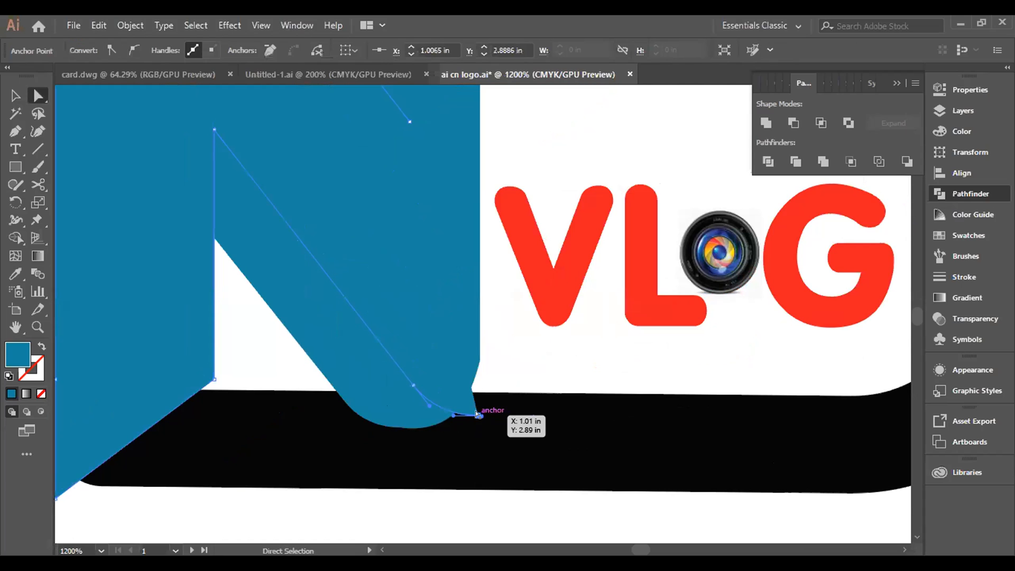
key(Delete)
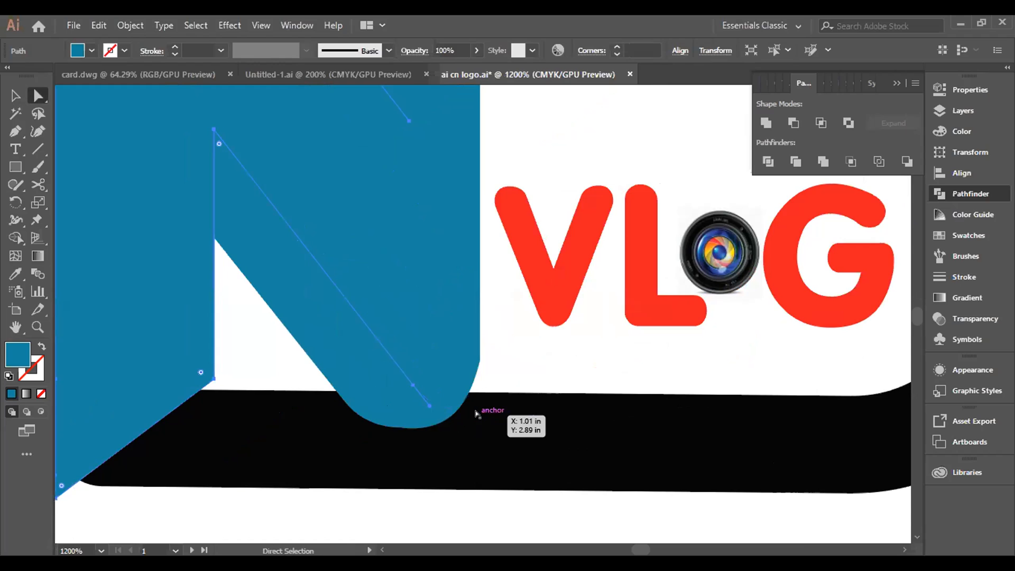
key(ctrl+j)
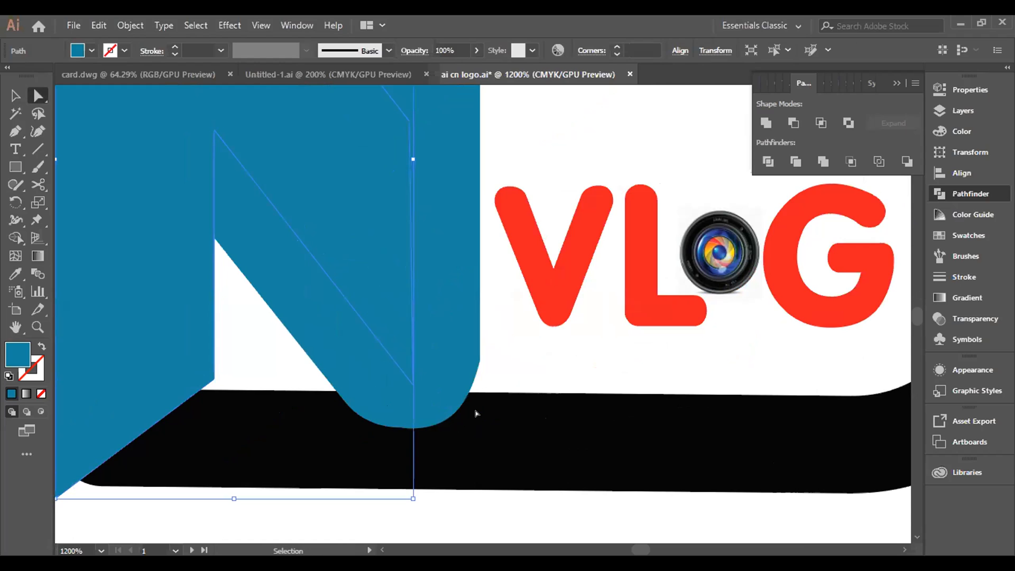
scroll(309, 341, down, 1)
scroll(310, 341, down, 3)
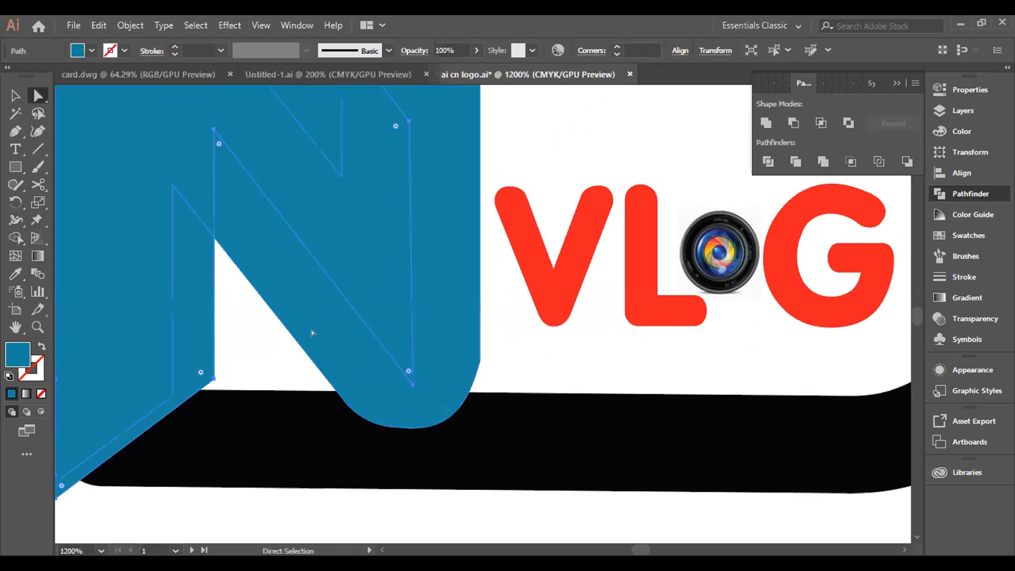
scroll(315, 333, down, 1)
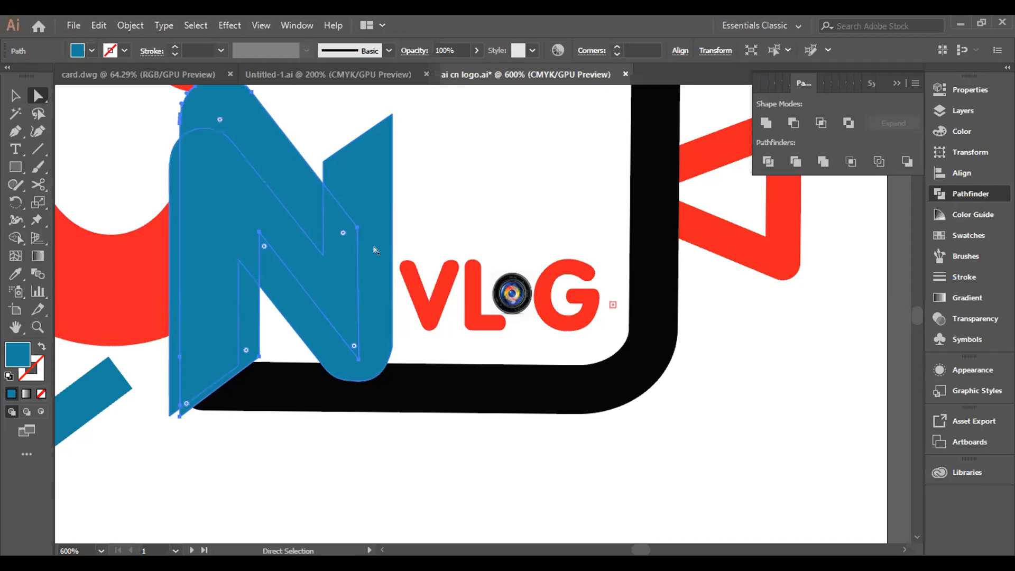
click(15, 95)
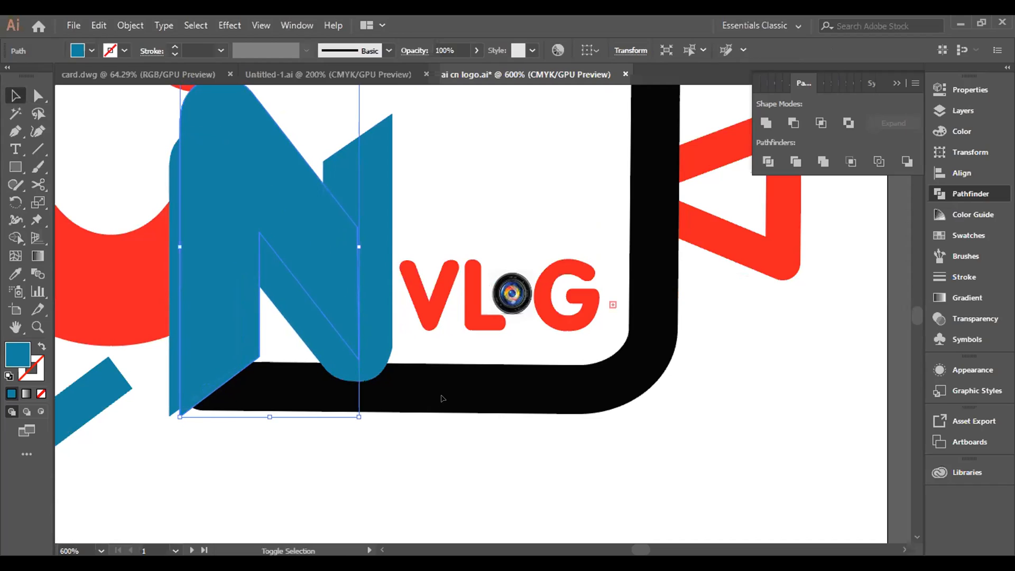
shift+click(502, 389)
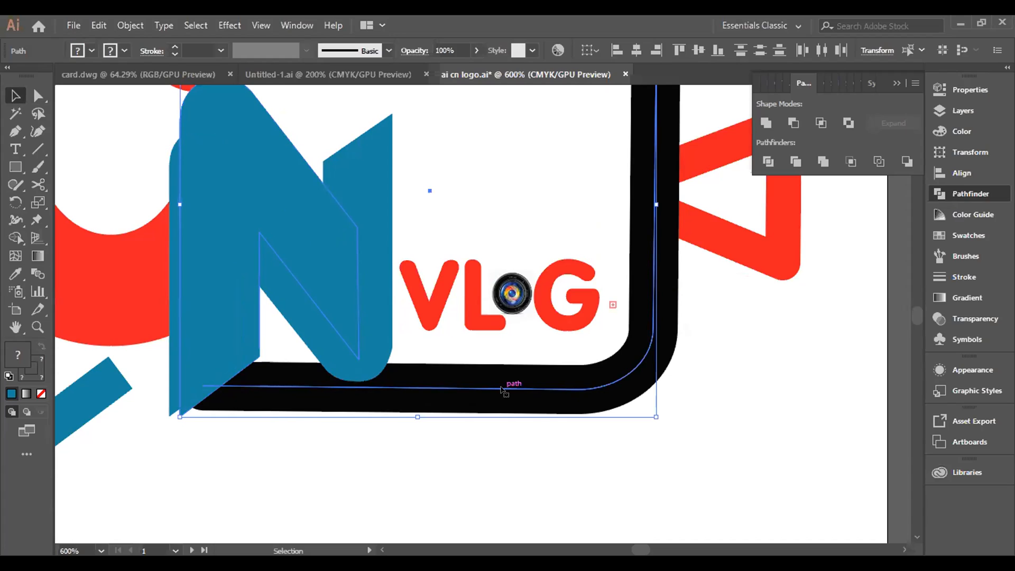
click(501, 390)
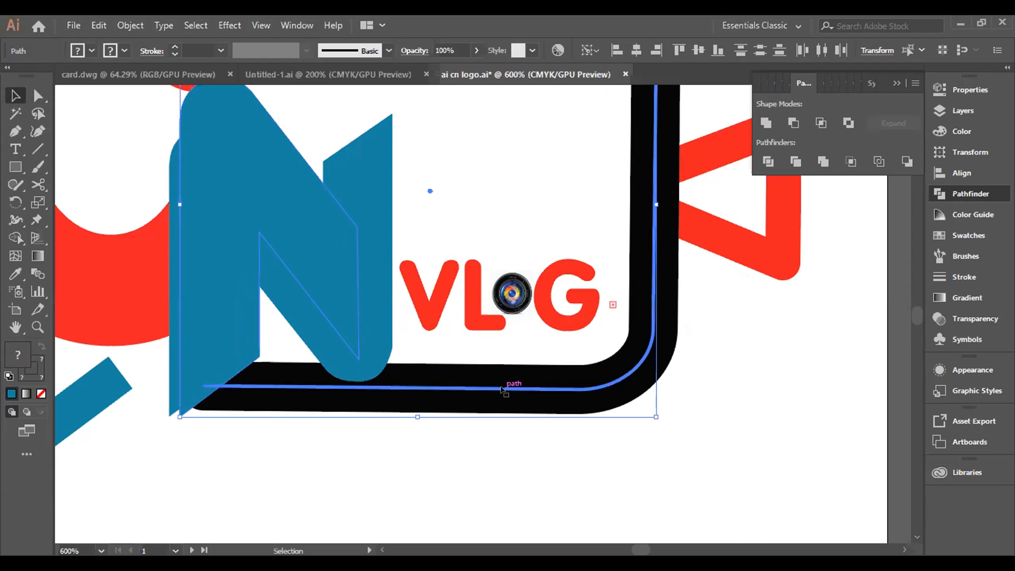
click(479, 450)
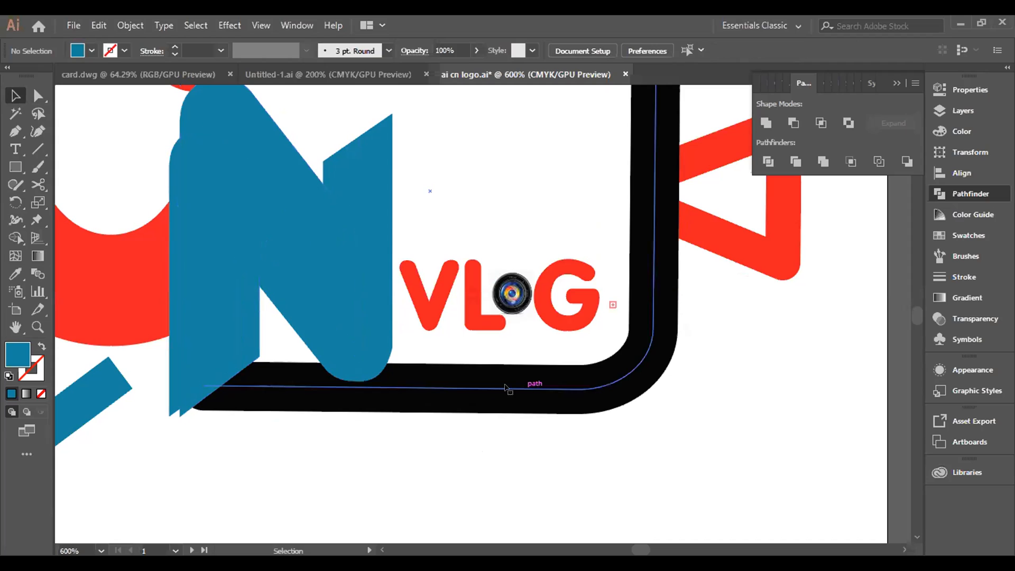
Step: Expand the black camera frame's fill and stroke into an outlined shape
click(507, 390)
click(130, 25)
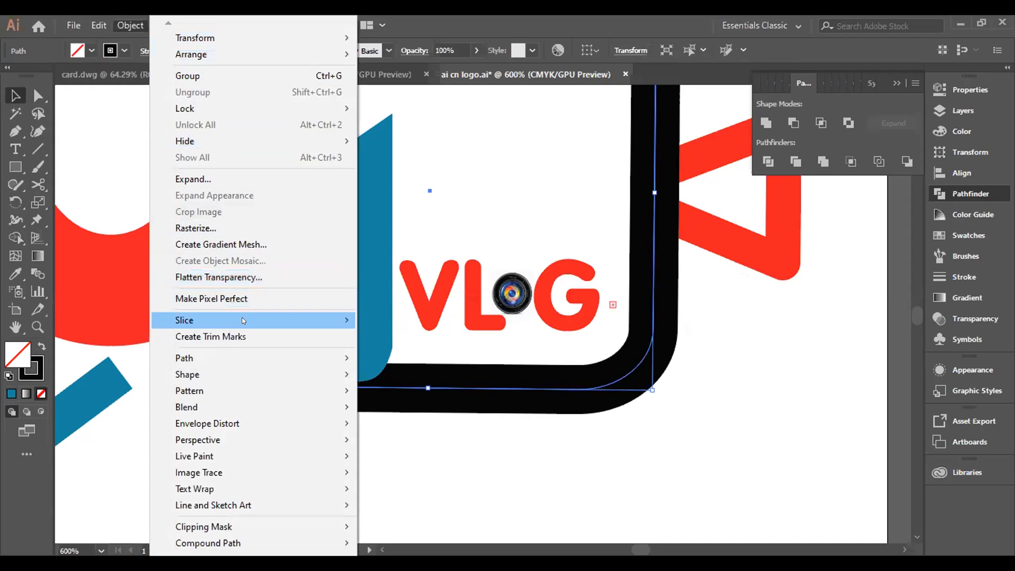
mouse_move(244, 318)
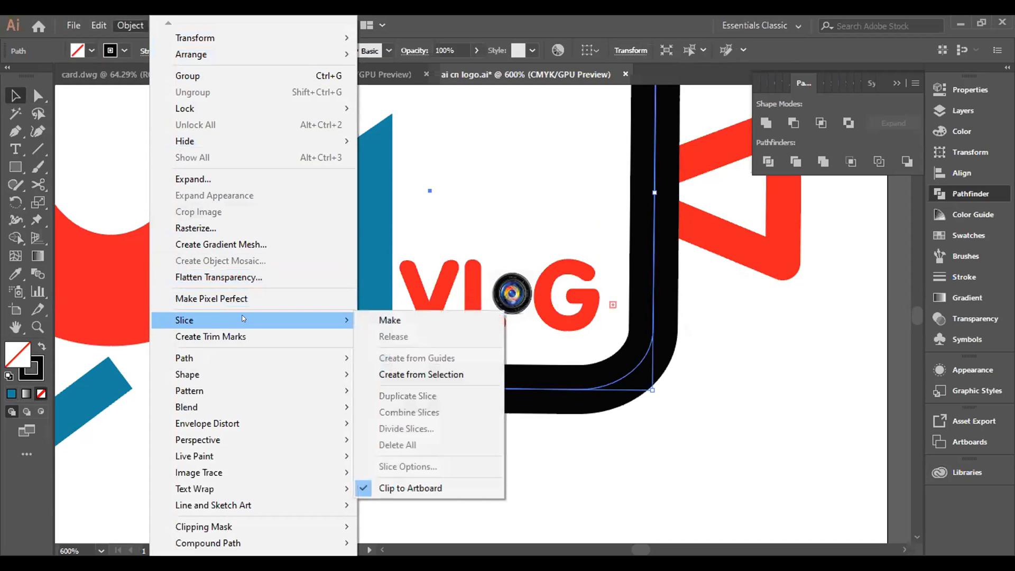
click(253, 178)
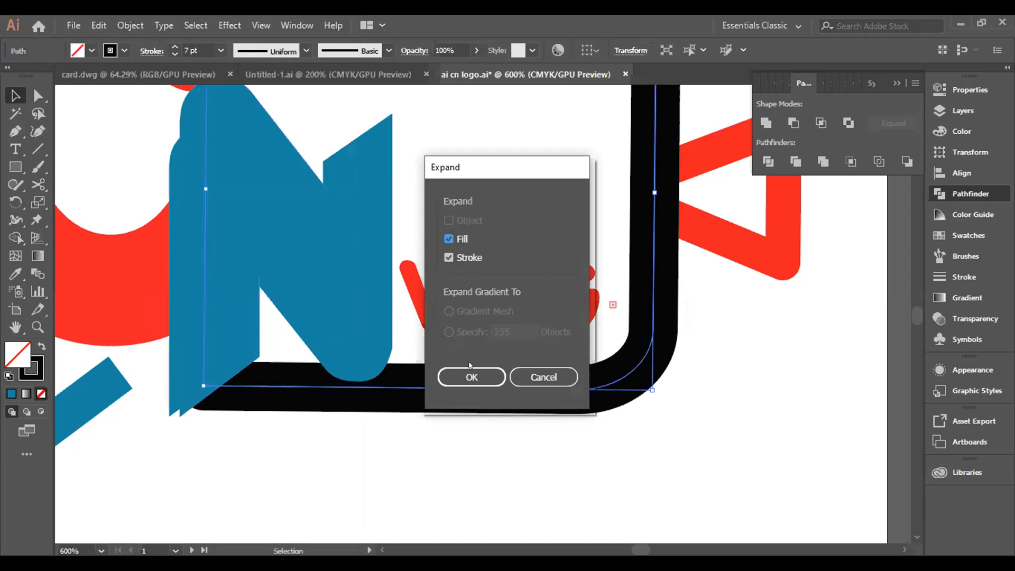
click(474, 377)
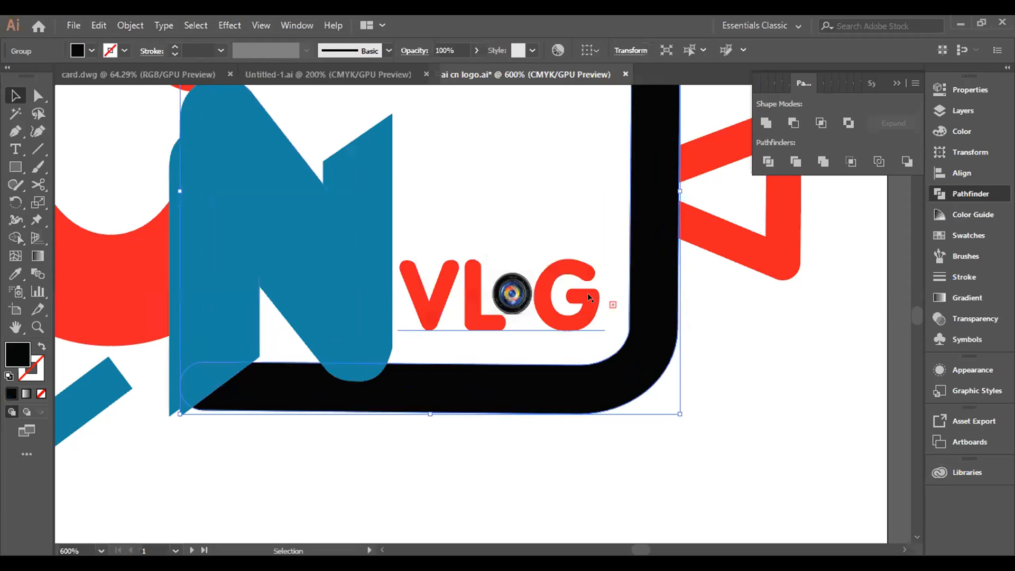
Step: Subtract the trimmed N copy from the expanded black camera frame with Minus Front
click(322, 267)
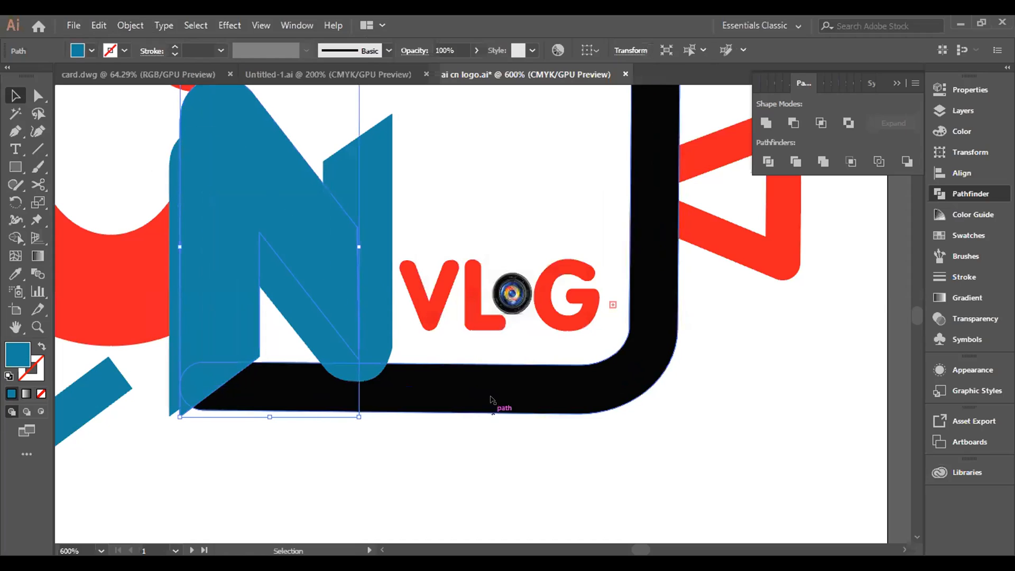
click(563, 392)
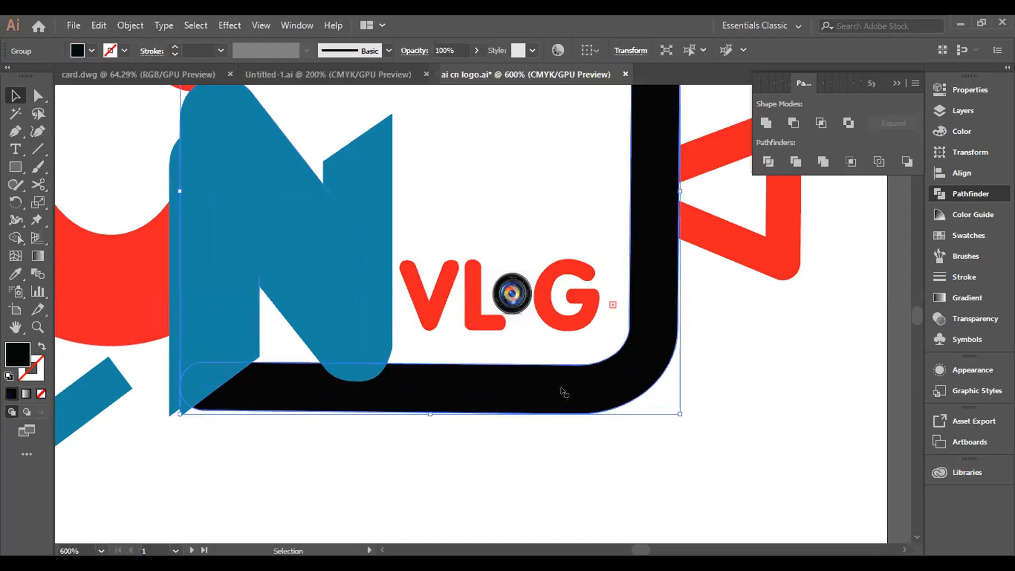
shift+click(243, 200)
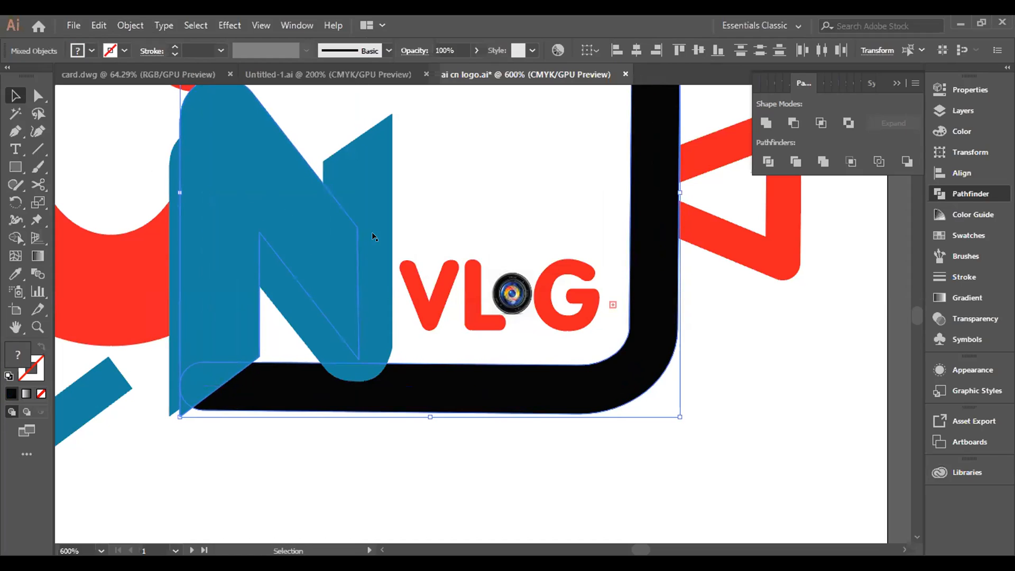
click(794, 123)
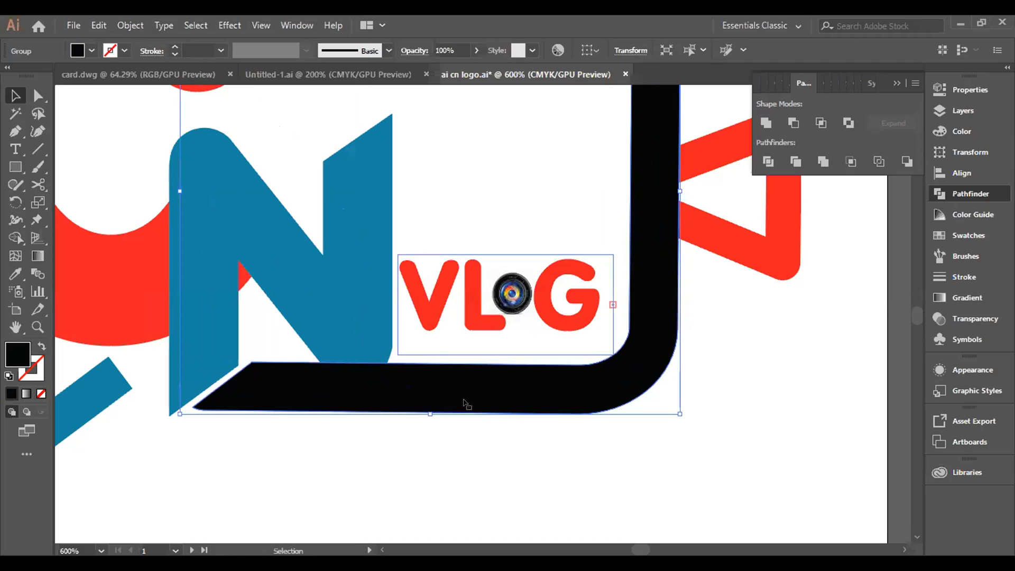
click(337, 470)
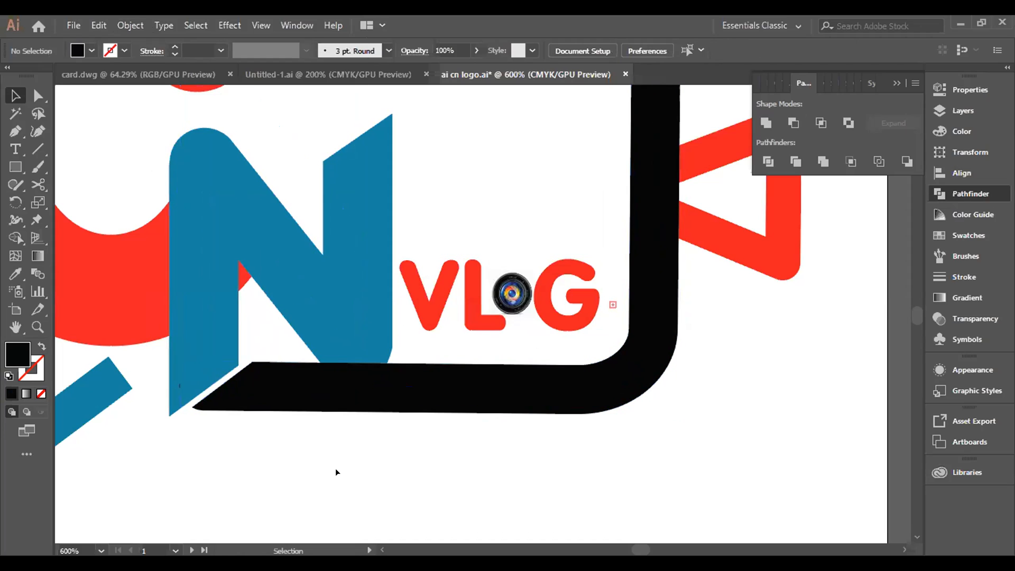
Step: Move the original blue N slightly up and right, closer to the frame's slanted cut end
scroll(348, 449, down, 1)
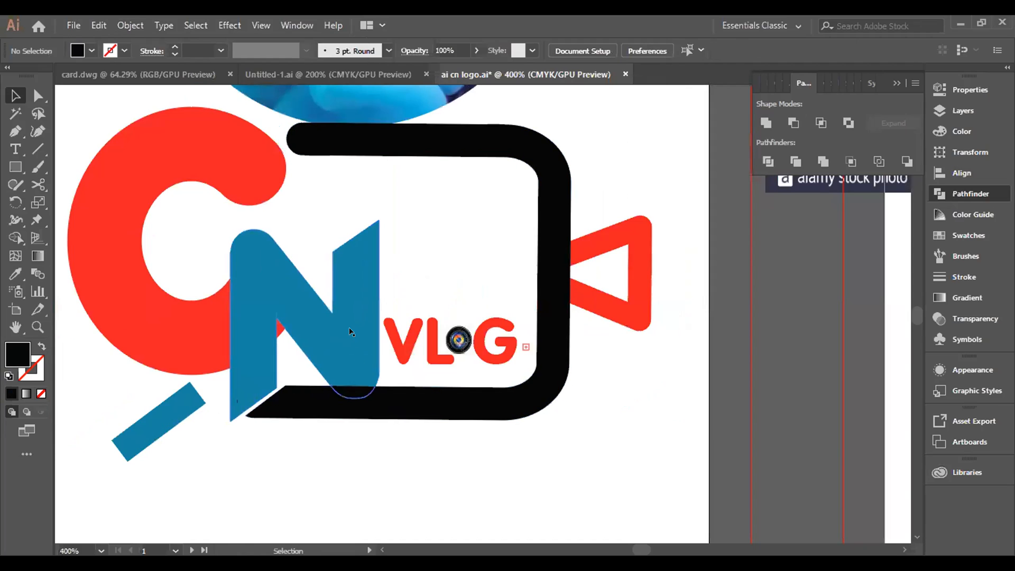
drag(350, 331, 362, 326)
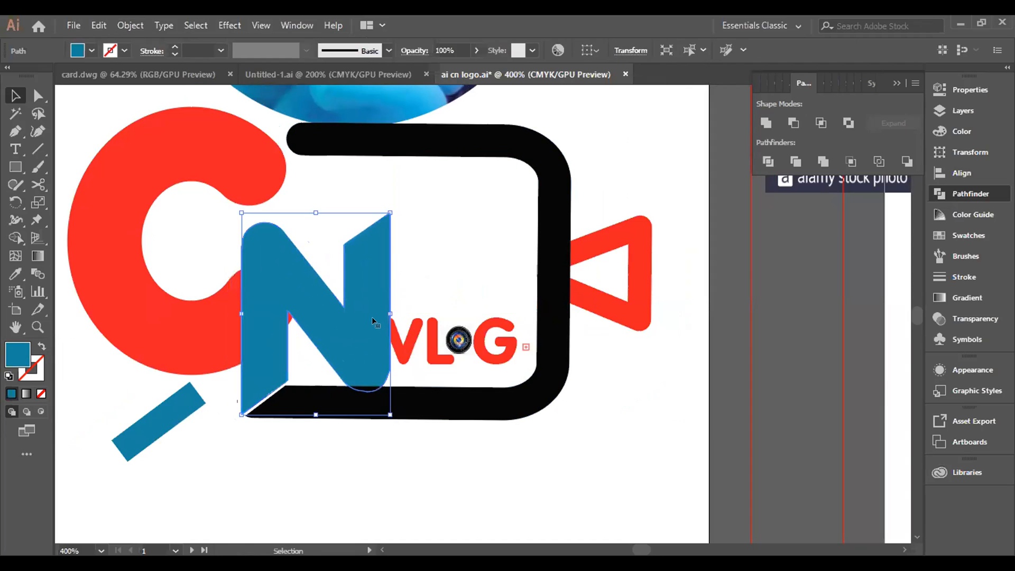
click(458, 438)
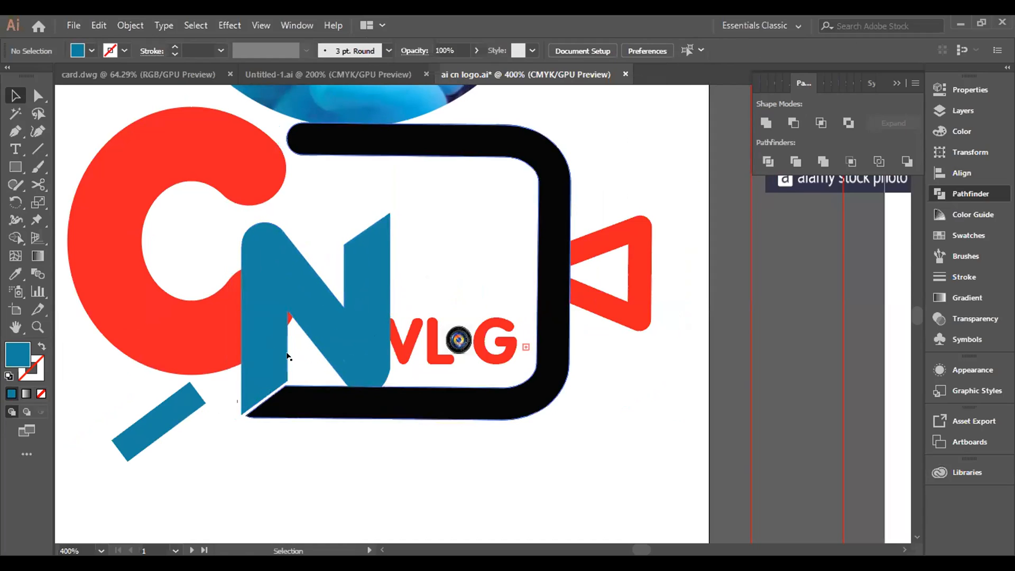
Step: Try to subtract the black camera frame from the blue N with Minus Front
click(372, 347)
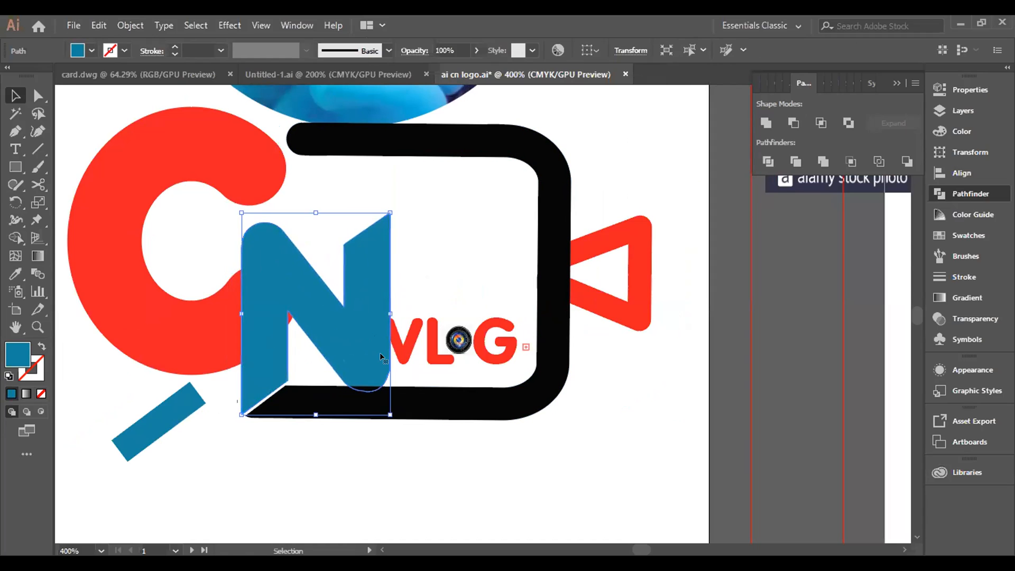
shift+click(421, 413)
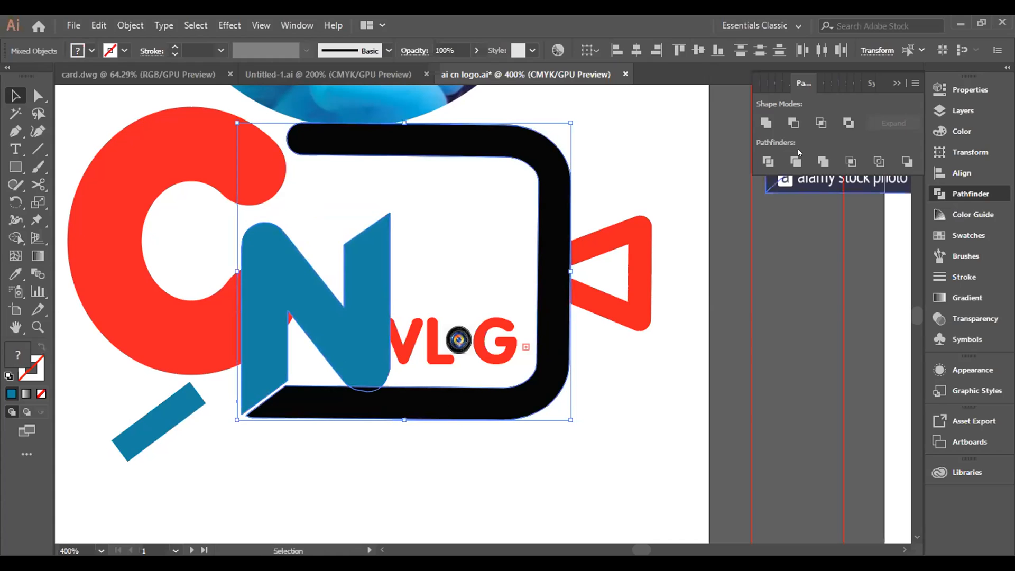
click(794, 123)
key(ctrl+z)
key(ctrl+z)
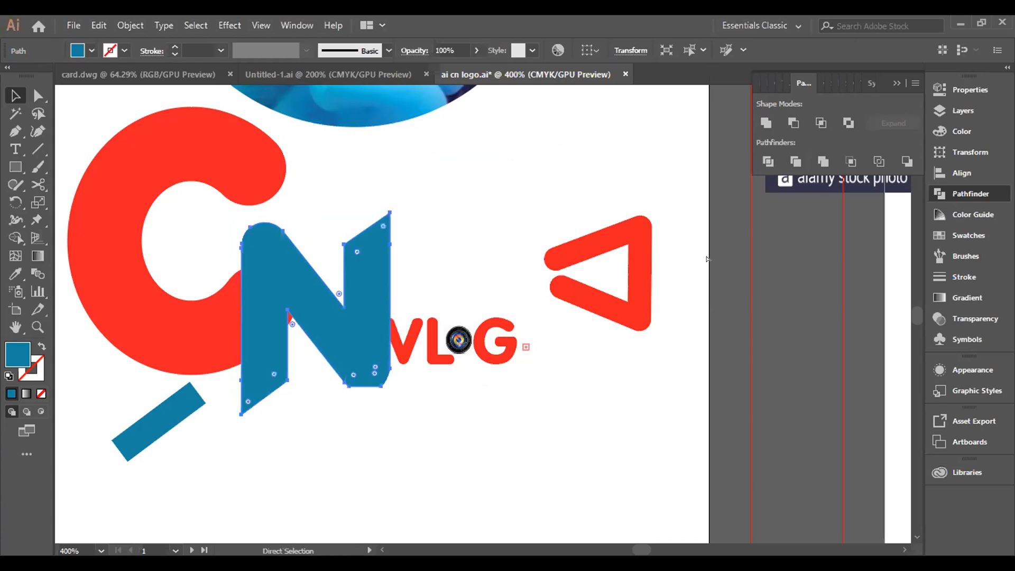
click(369, 324)
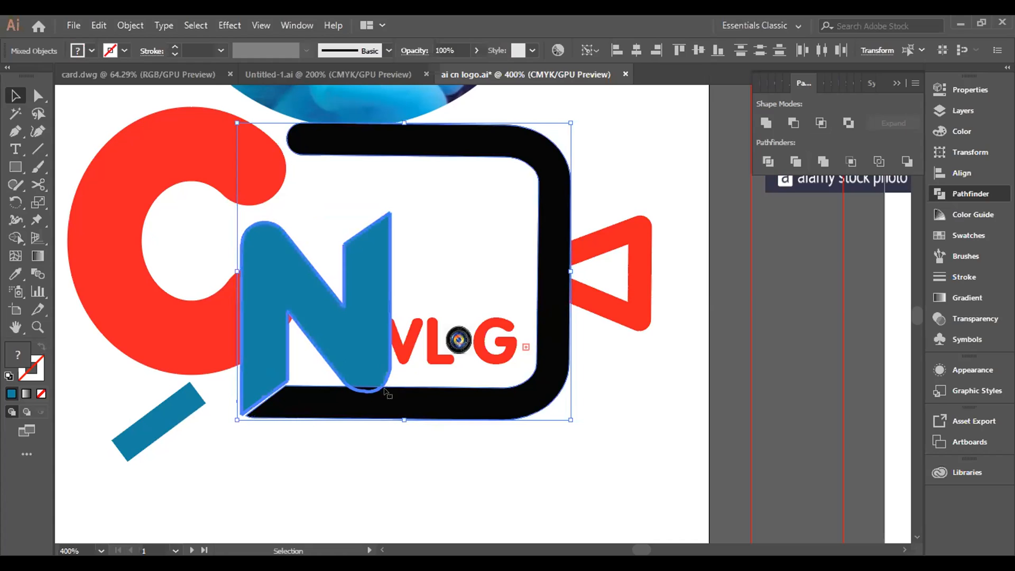
click(420, 458)
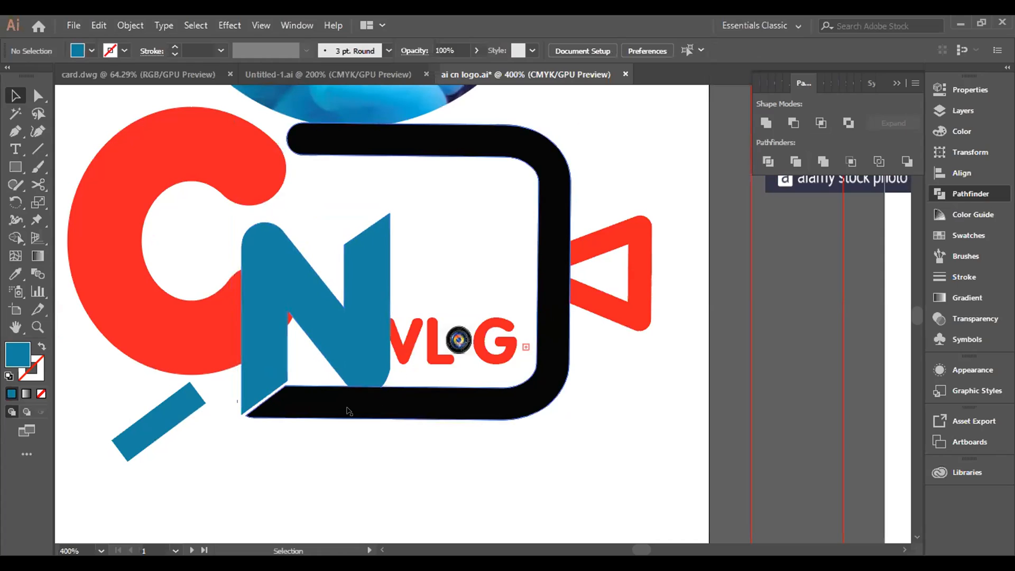
Step: Bring the blue N and the black camera frame together to the front of the artwork
drag(333, 404, 342, 404)
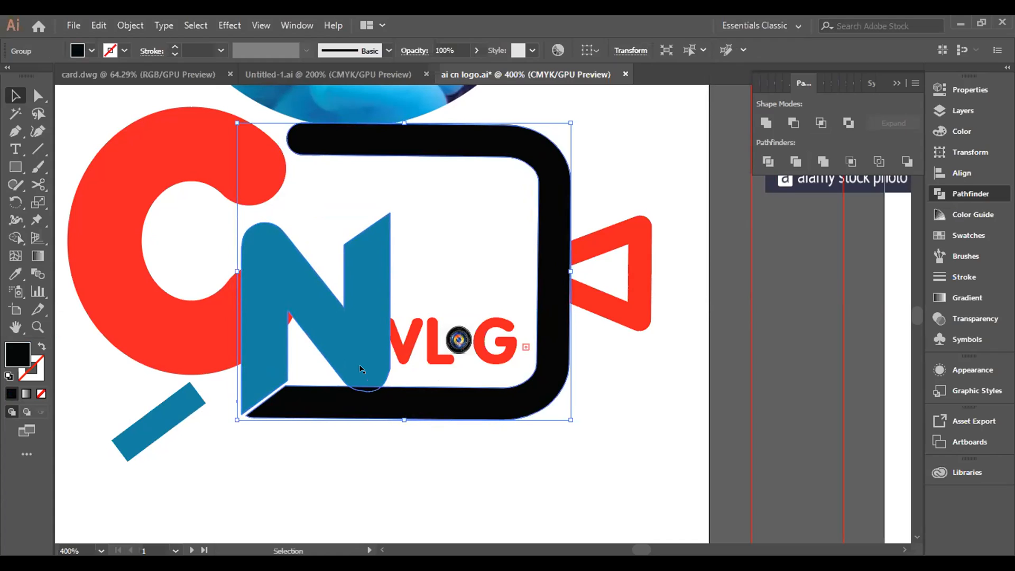
right_click(360, 374)
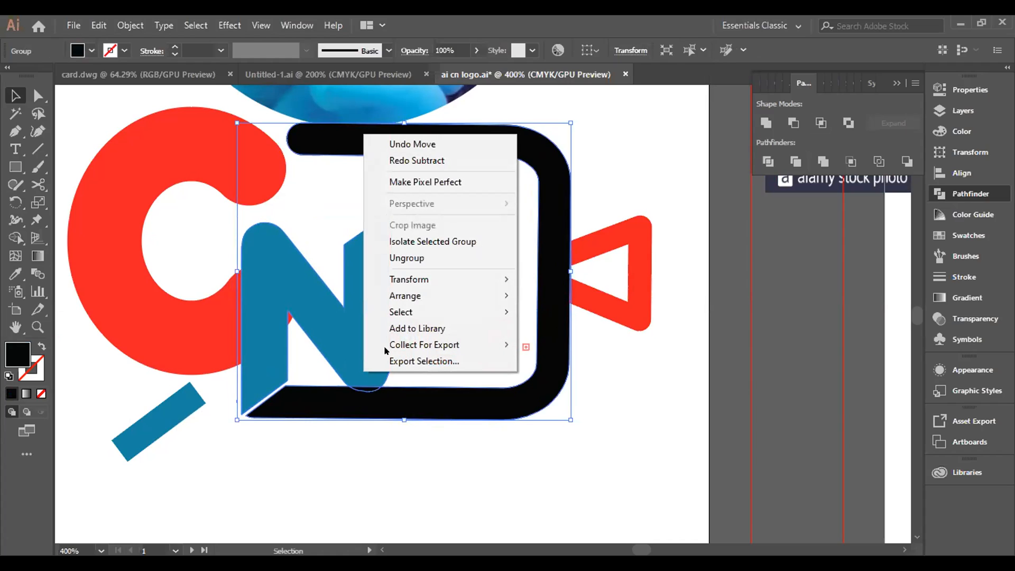
mouse_move(476, 296)
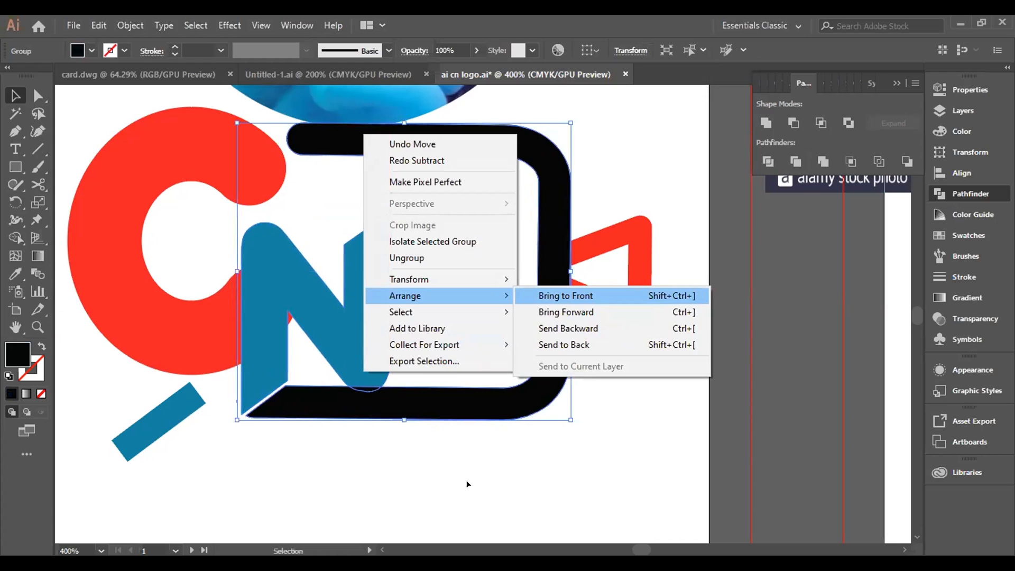
click(566, 296)
right_click(376, 333)
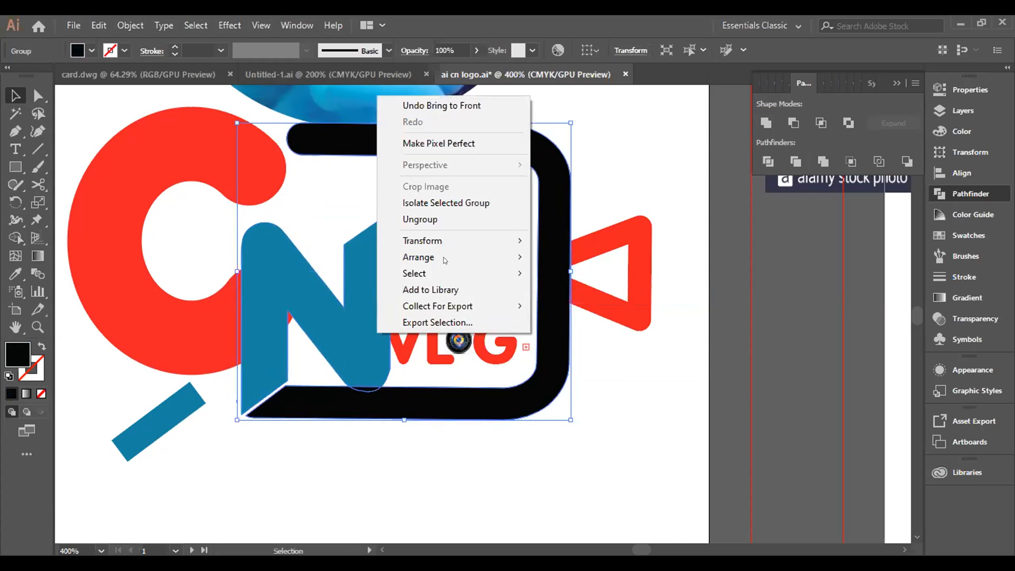
mouse_move(492, 257)
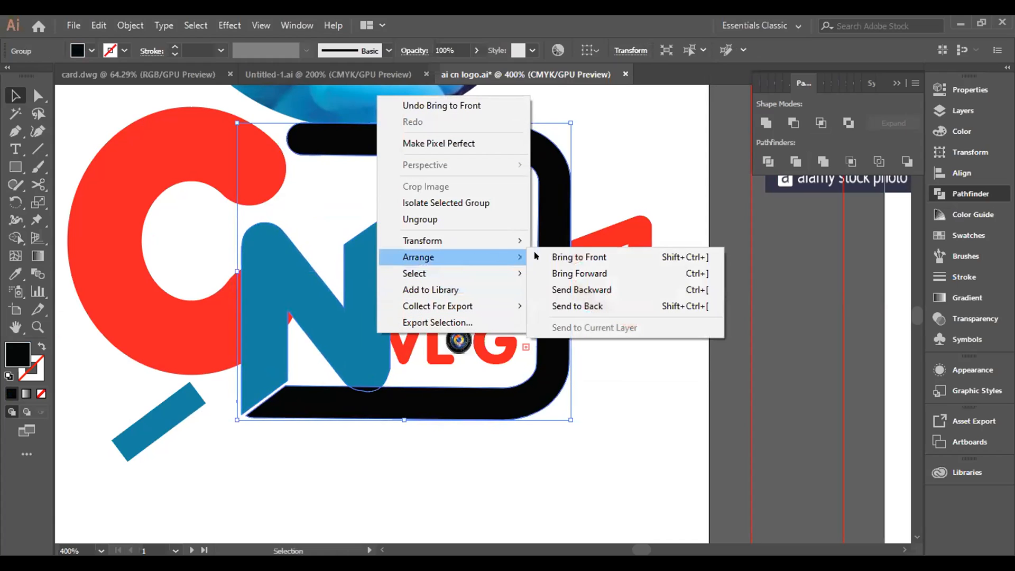
click(573, 257)
click(460, 379)
Step: Bring the blue N alone to the front so it overlaps the black camera frame
click(362, 332)
right_click(372, 336)
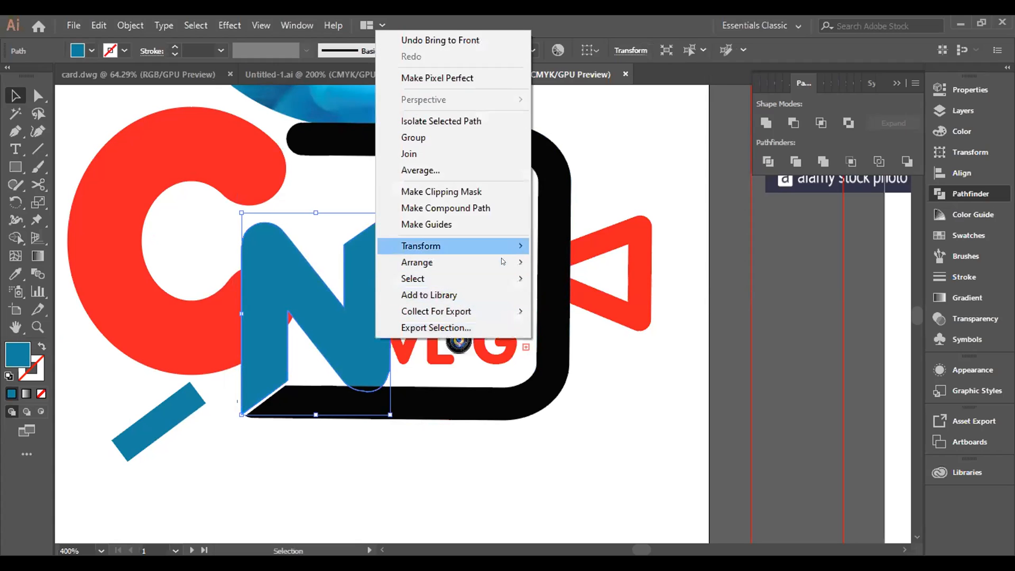
mouse_move(501, 260)
click(583, 262)
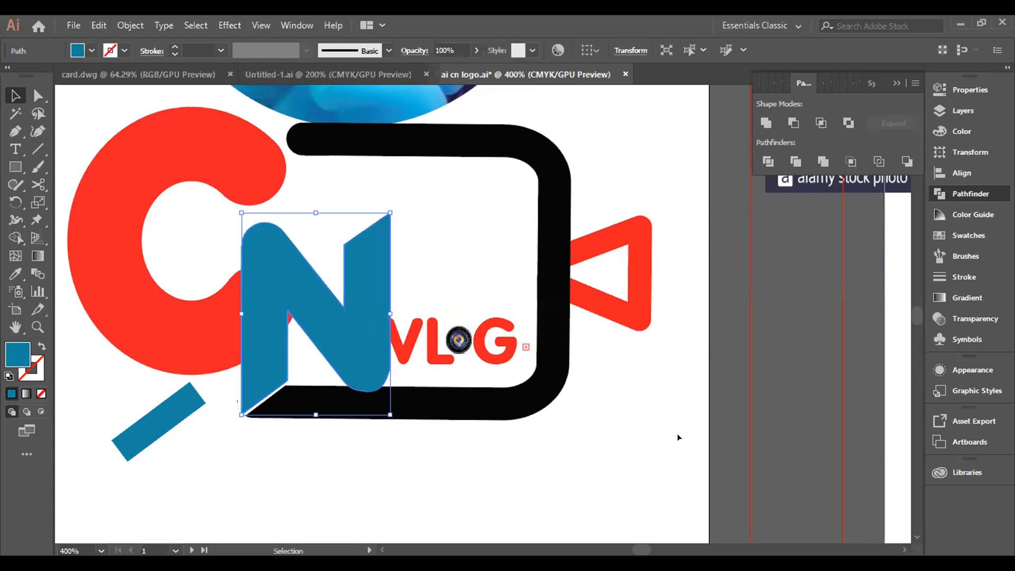
key(ctrl+shift+a)
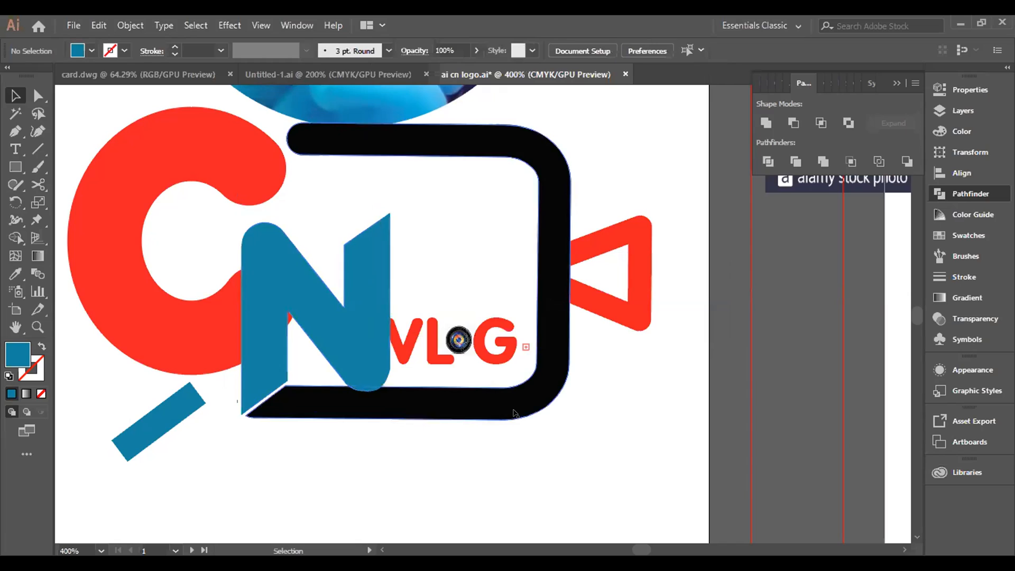
Step: Move the red VLOG lettering slightly right so its V clears the blue N
click(488, 349)
drag(488, 349, 491, 351)
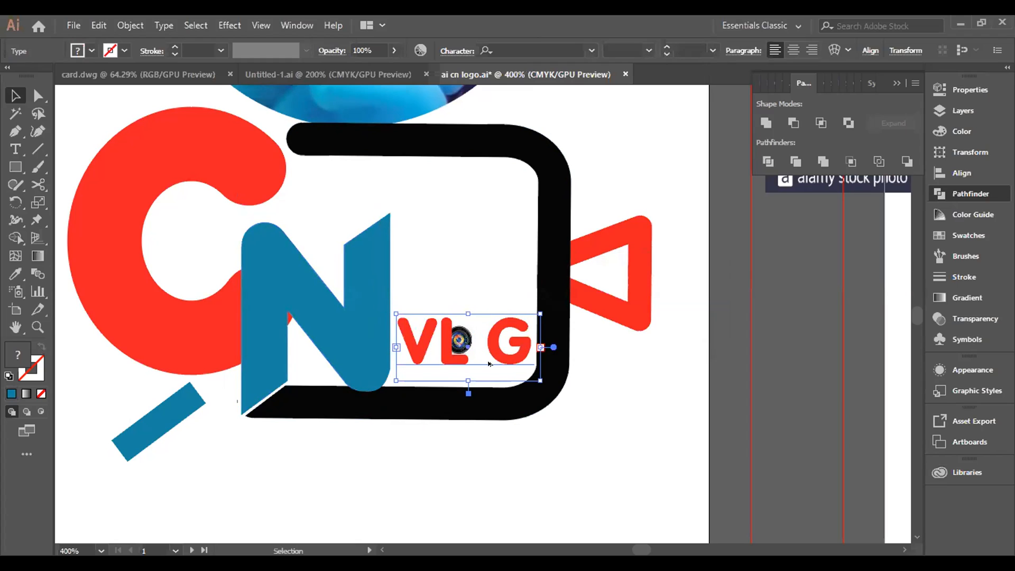
scroll(423, 320, up, 3)
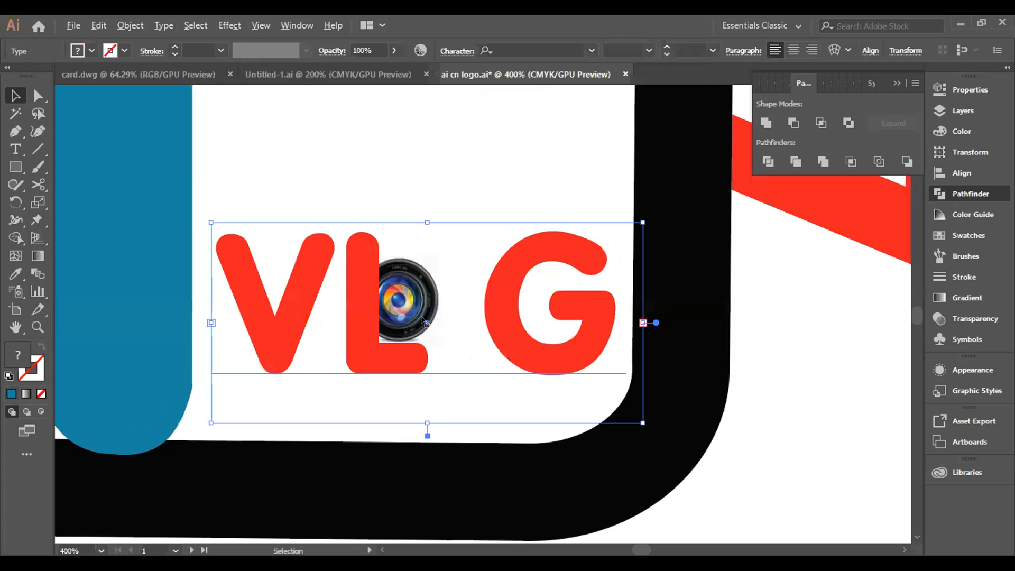
scroll(423, 320, up, 2)
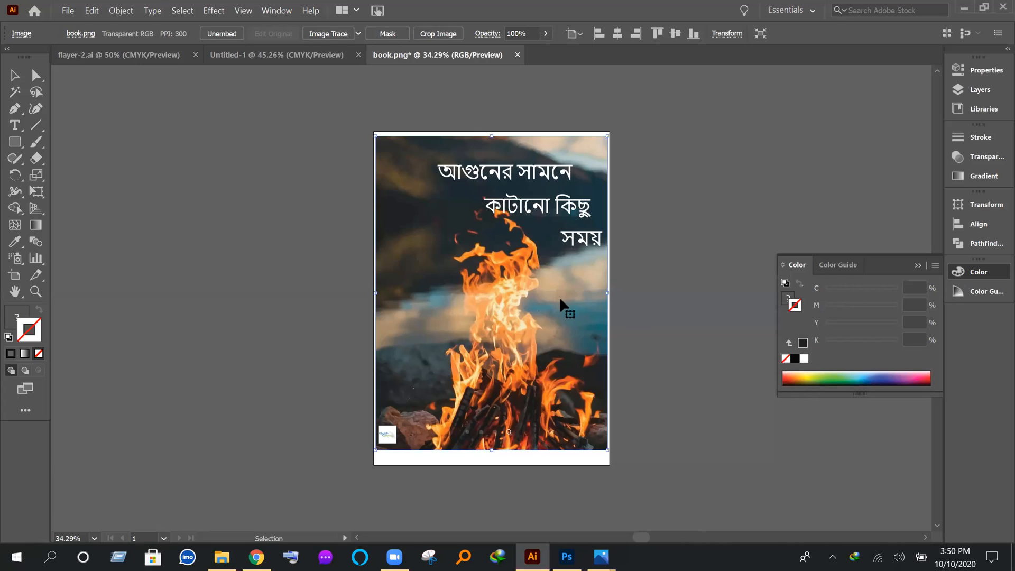
Step: Reposition the campfire book cover image so it sits against the artboard's left edge
drag(513, 288, 519, 296)
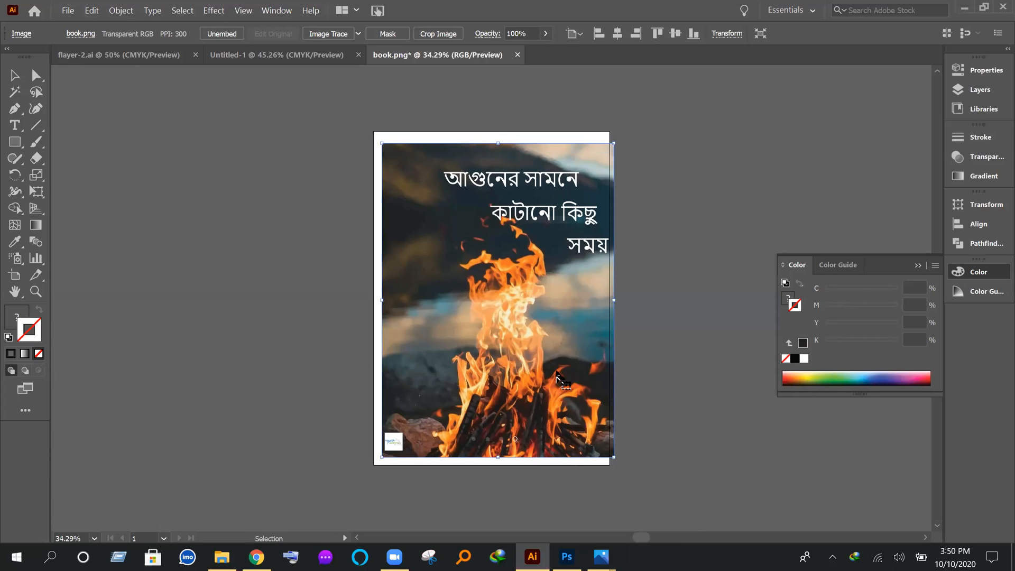
drag(557, 376, 549, 370)
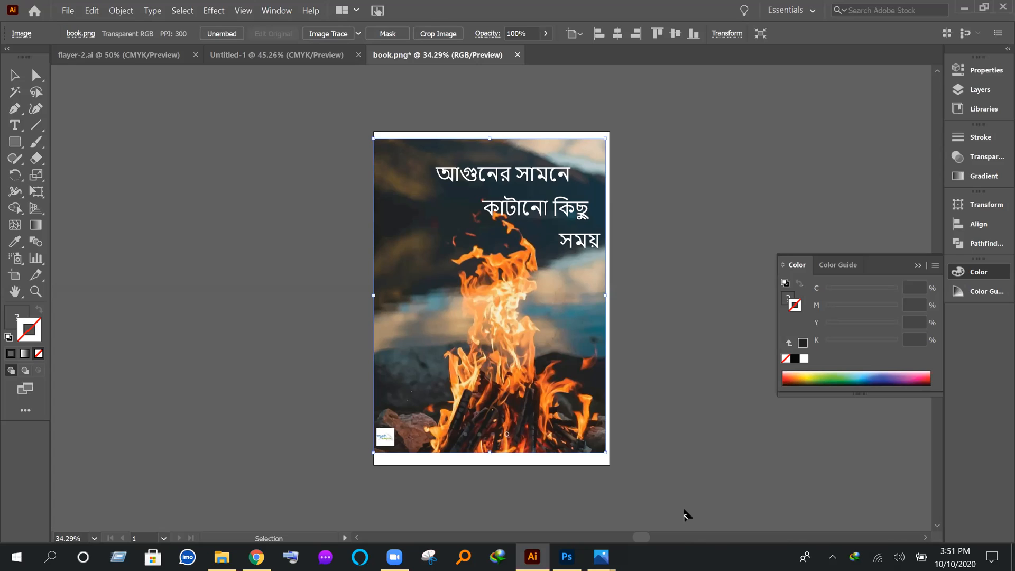
Step: Switch to Photos and examine the notebook mockup showing the campfire book cover
mouse_move(602, 556)
click(657, 491)
click(963, 7)
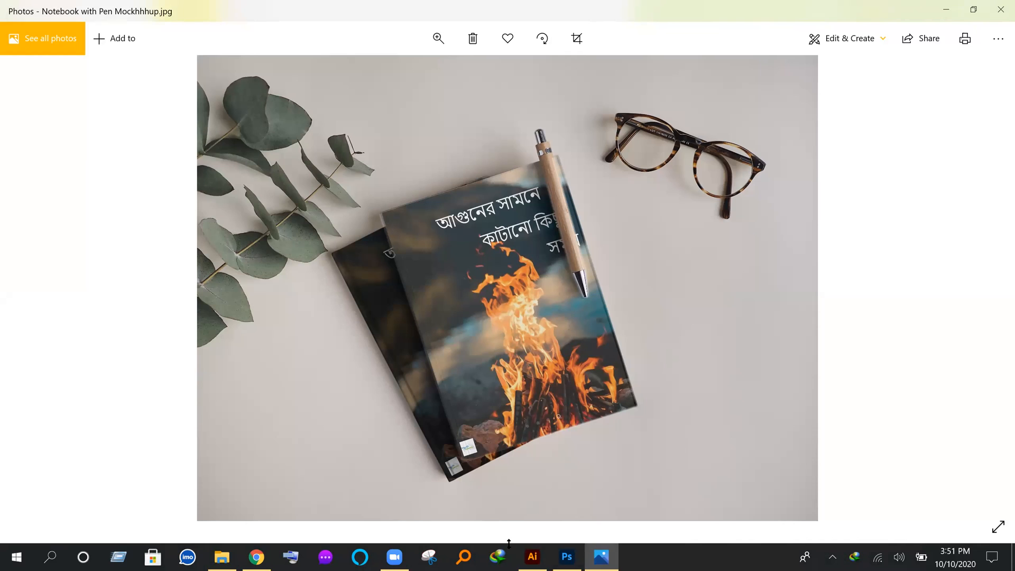
Step: Switch back to Illustrator and browse the Desktop folder for a file to open, closing the dialog without opening one
click(523, 556)
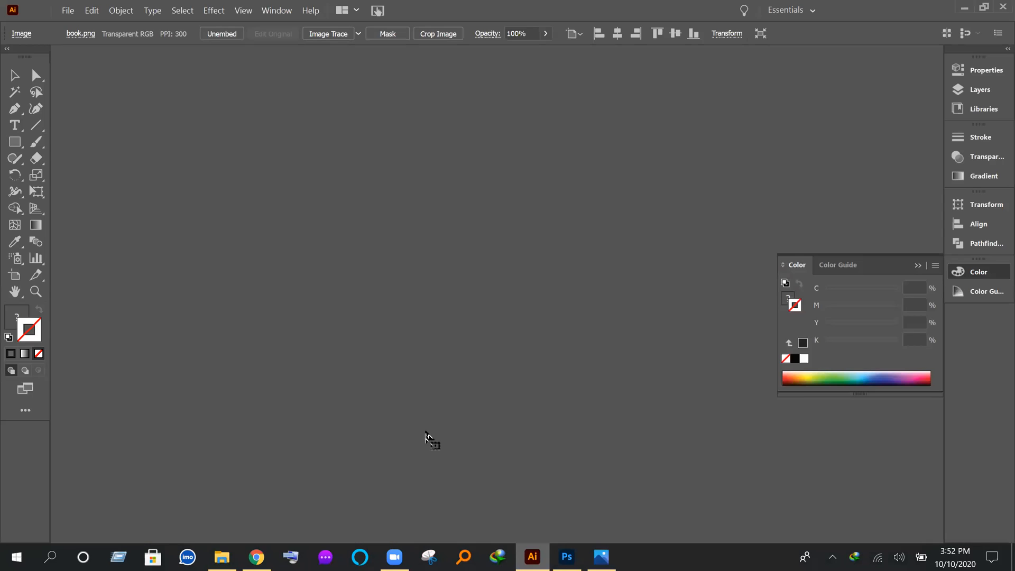
click(68, 10)
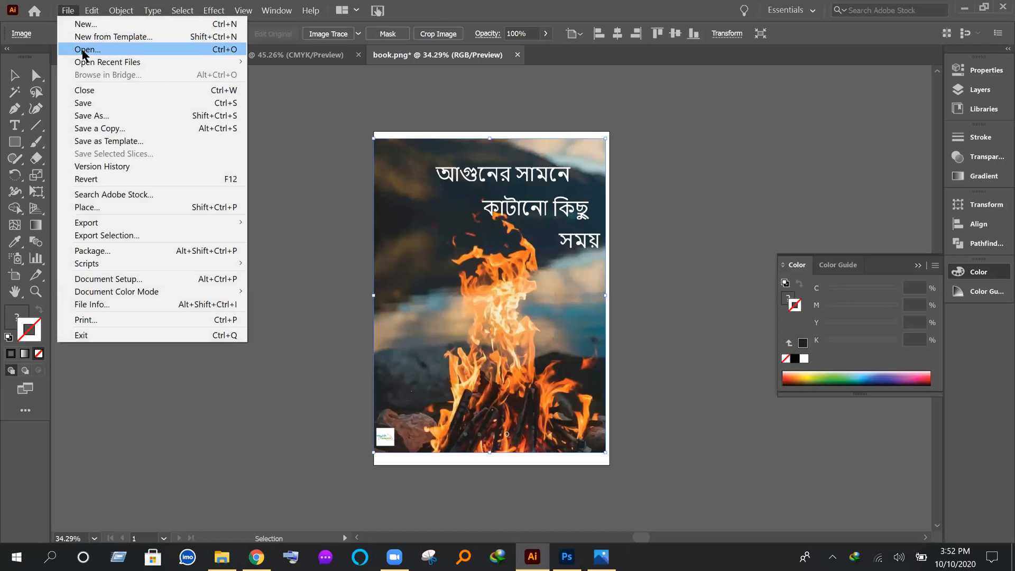
click(82, 51)
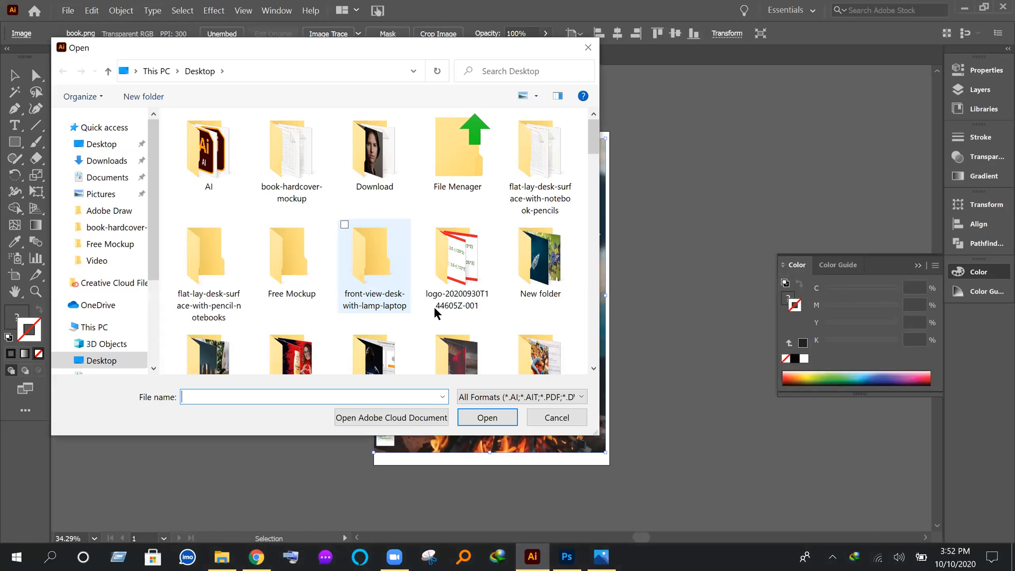
scroll(428, 310, down, 4)
scroll(398, 307, down, 2)
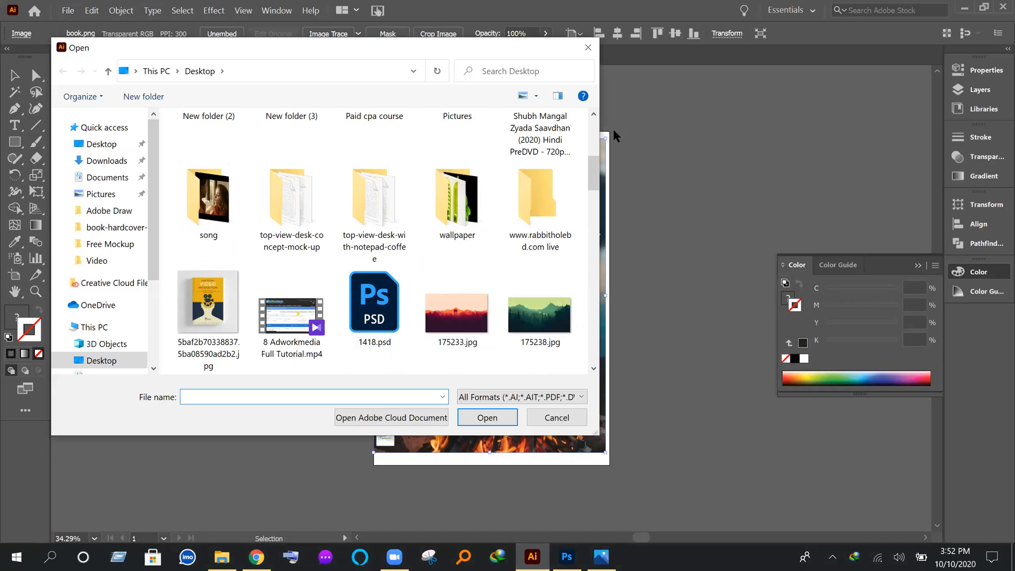
drag(595, 196, 588, 235)
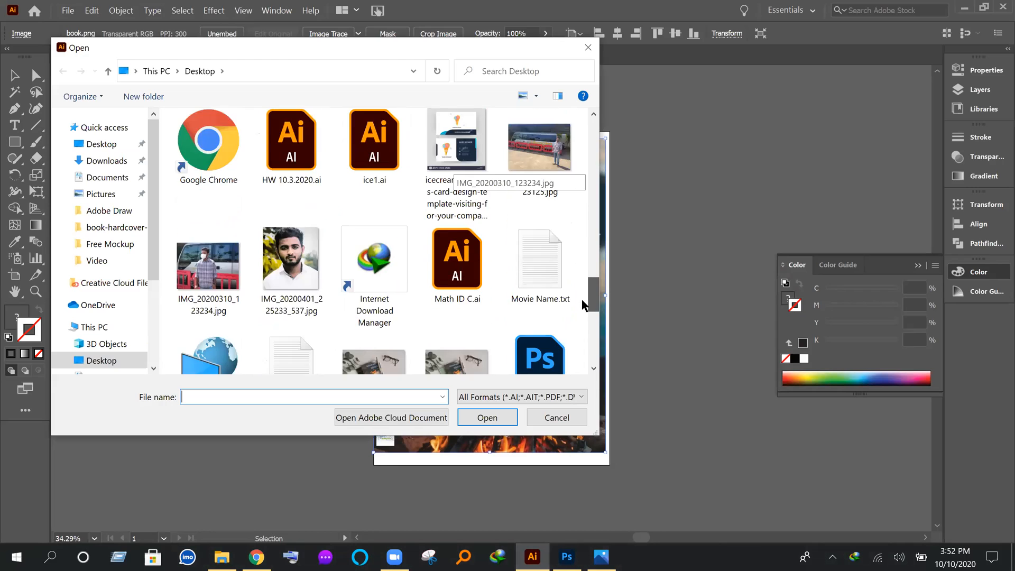
drag(587, 363, 568, 249)
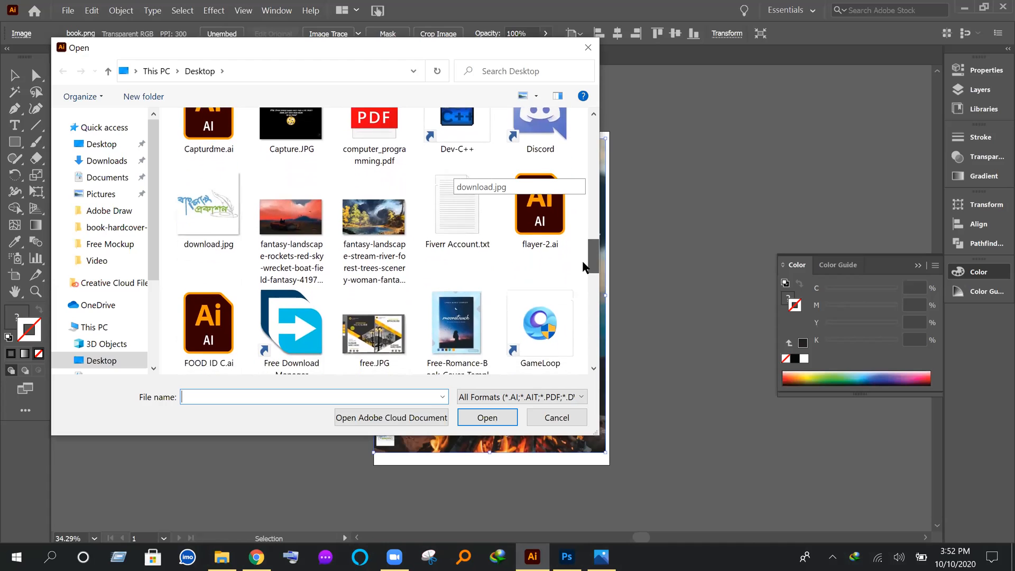
drag(584, 272, 587, 371)
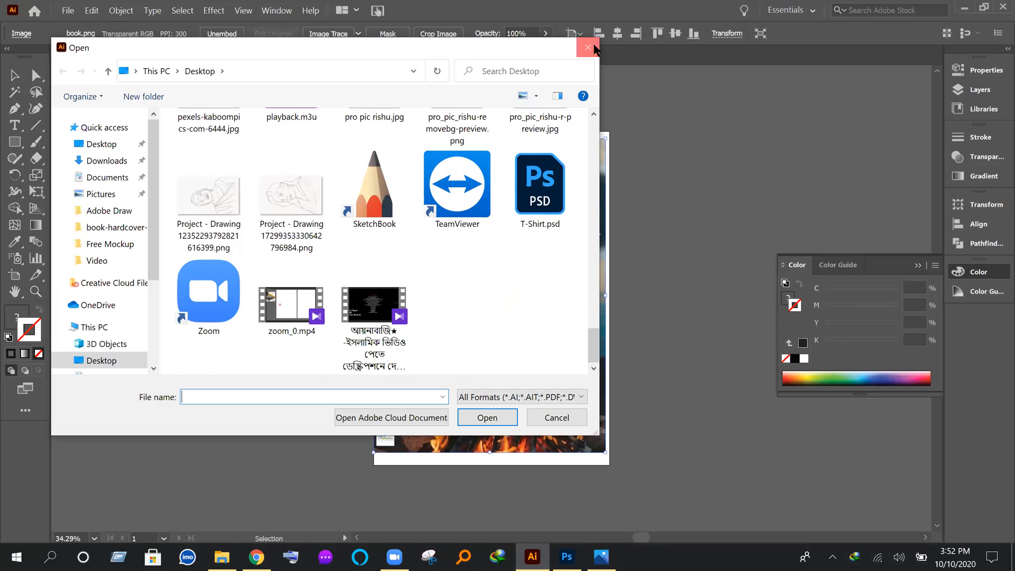
click(588, 47)
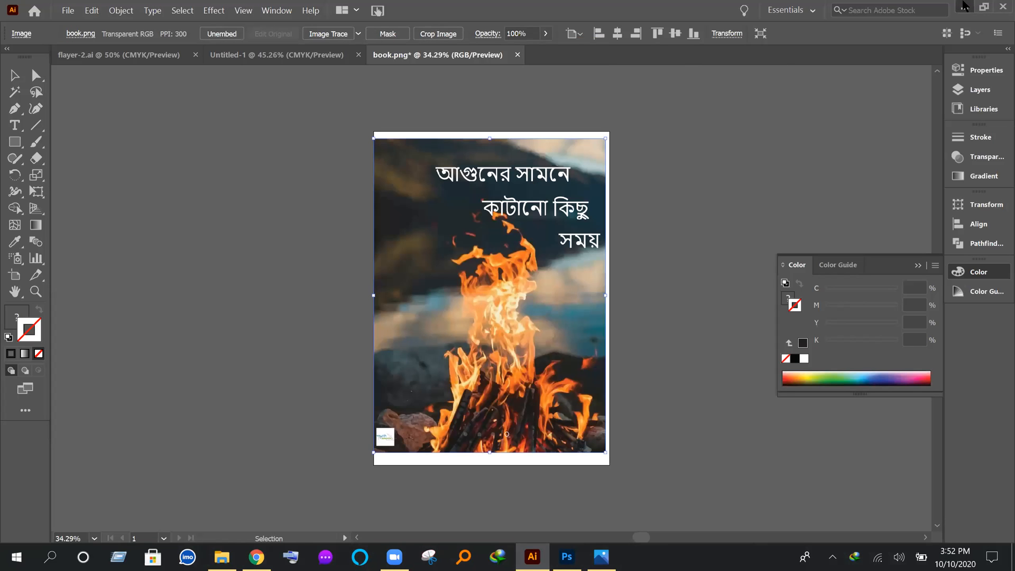
Step: Switch to Photos and view the notebook mockup at full window size
click(964, 7)
click(964, 4)
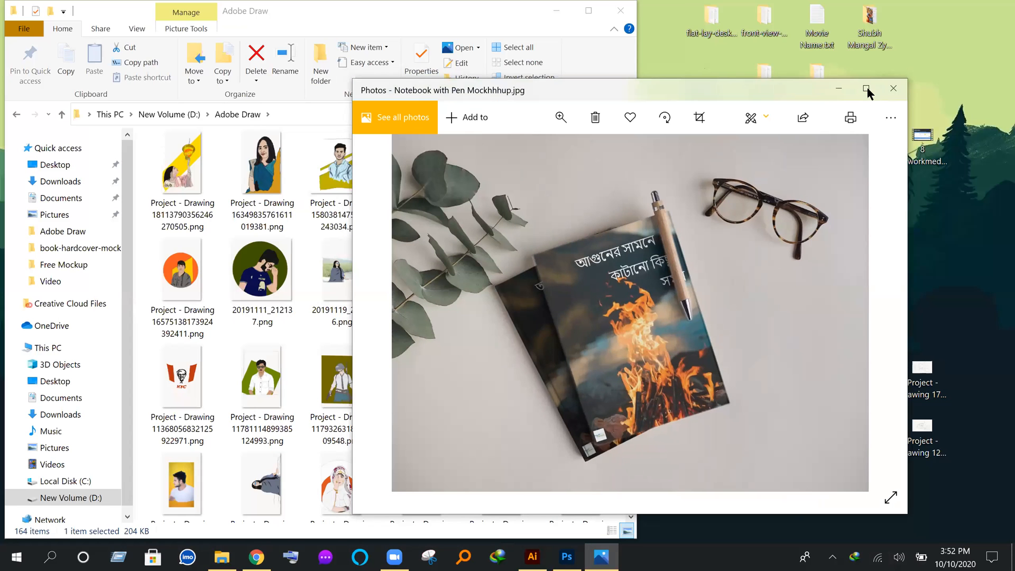
click(868, 89)
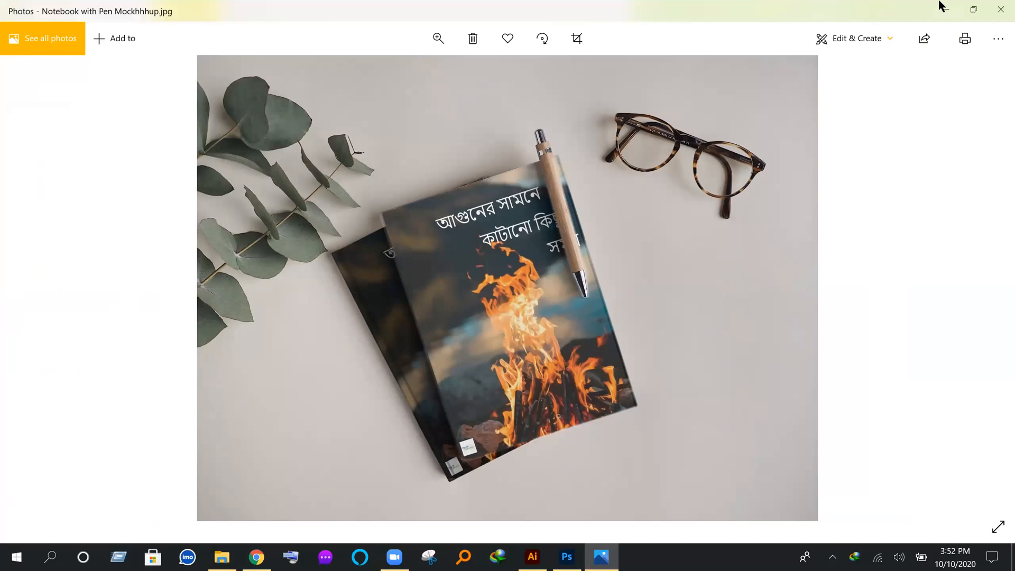
click(946, 9)
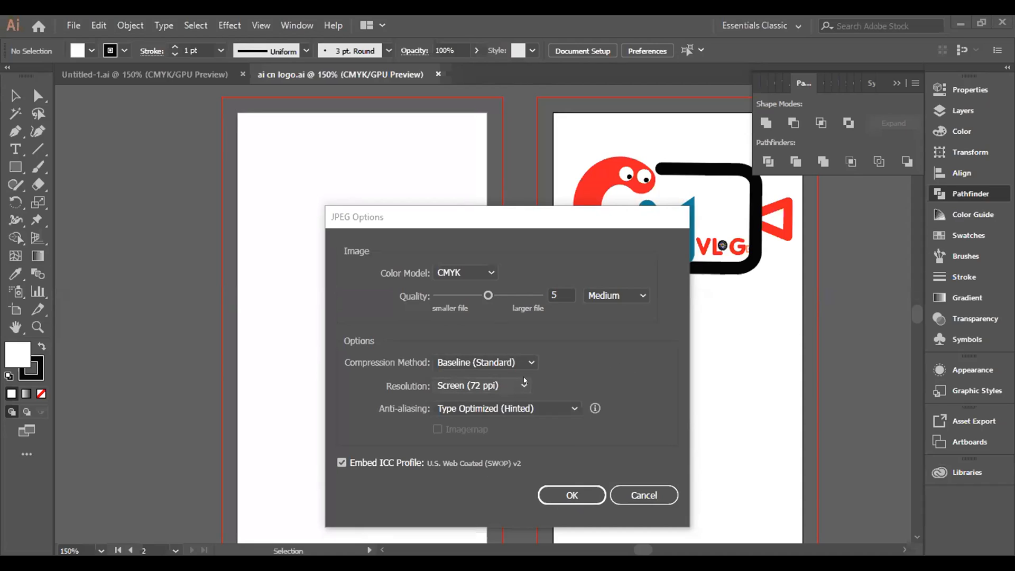
Step: Export the CN vlog logo as a JPEG with High (300 ppi) resolution and quality 10 (Maximum)
click(524, 384)
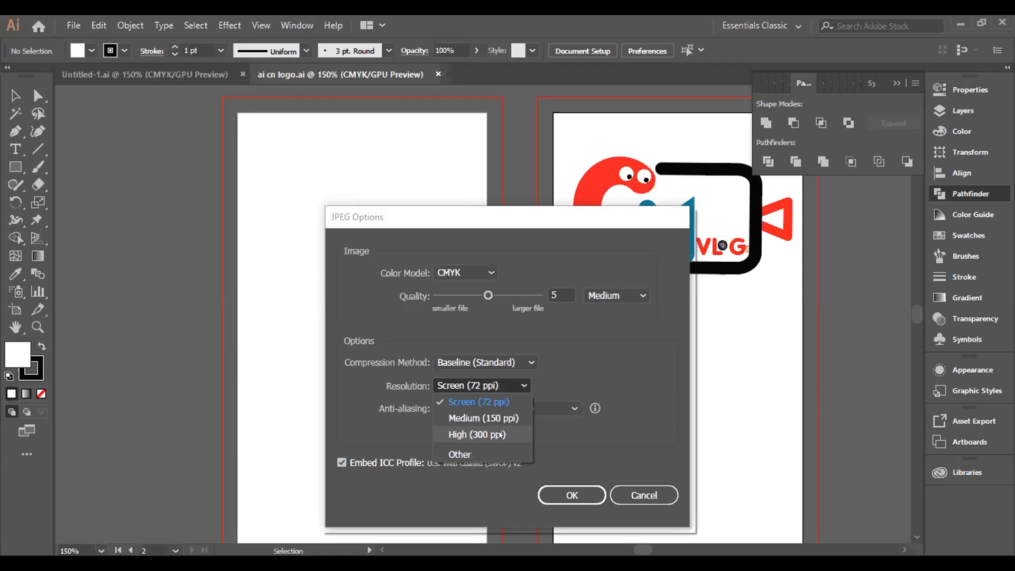
click(501, 435)
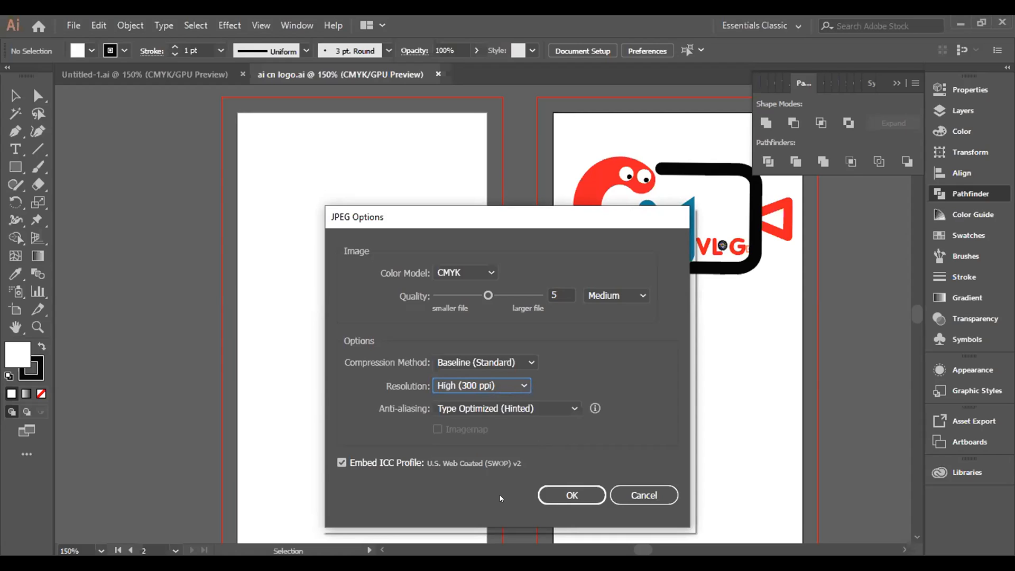
click(527, 364)
click(527, 364)
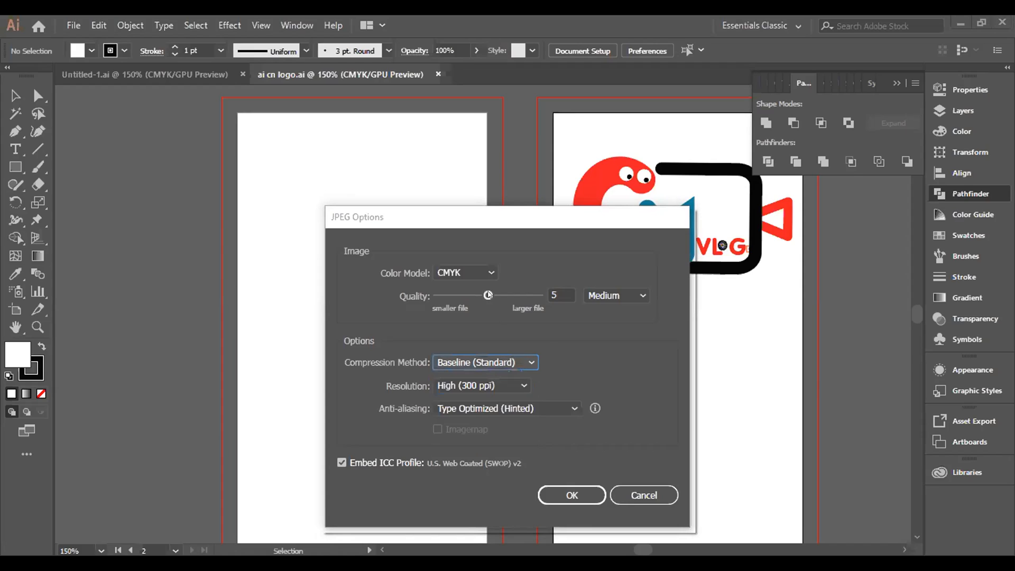
drag(488, 295, 539, 294)
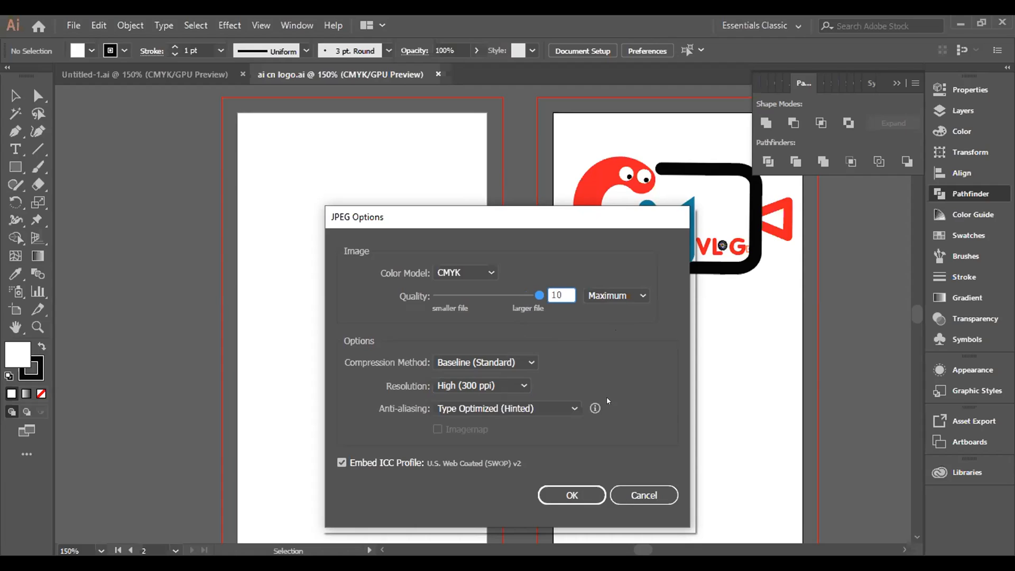
click(575, 496)
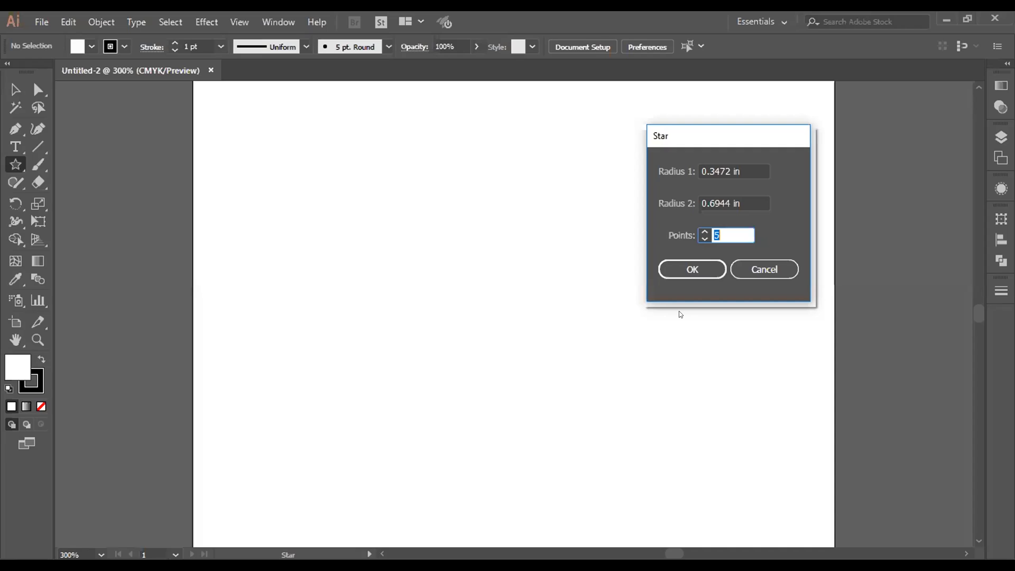
Step: Create a 15-point star with Radius 1 of 1 in and Radius 2 of 0.6944 in
key(Up)
key(Up)
key(Up)
key(Up)
key(Up)
key(Up)
key(Up)
key(Up)
key(Up)
key(Up)
click(755, 163)
text(1)
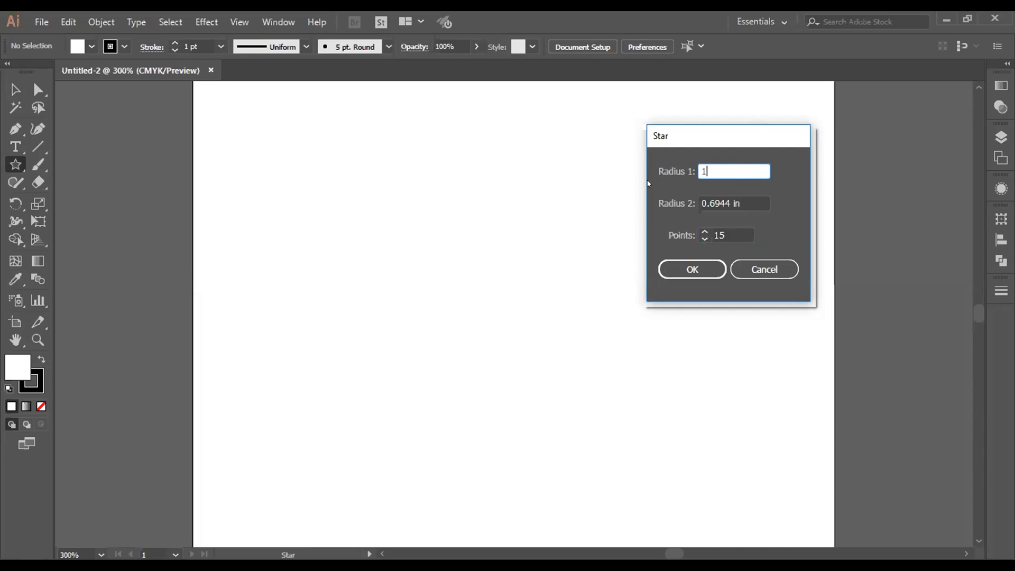
click(706, 269)
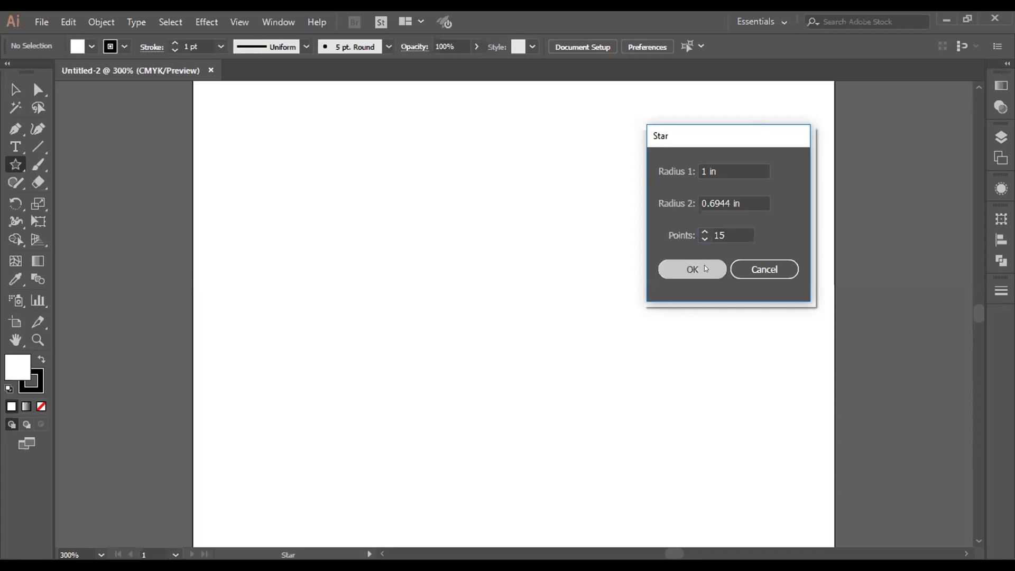
click(696, 269)
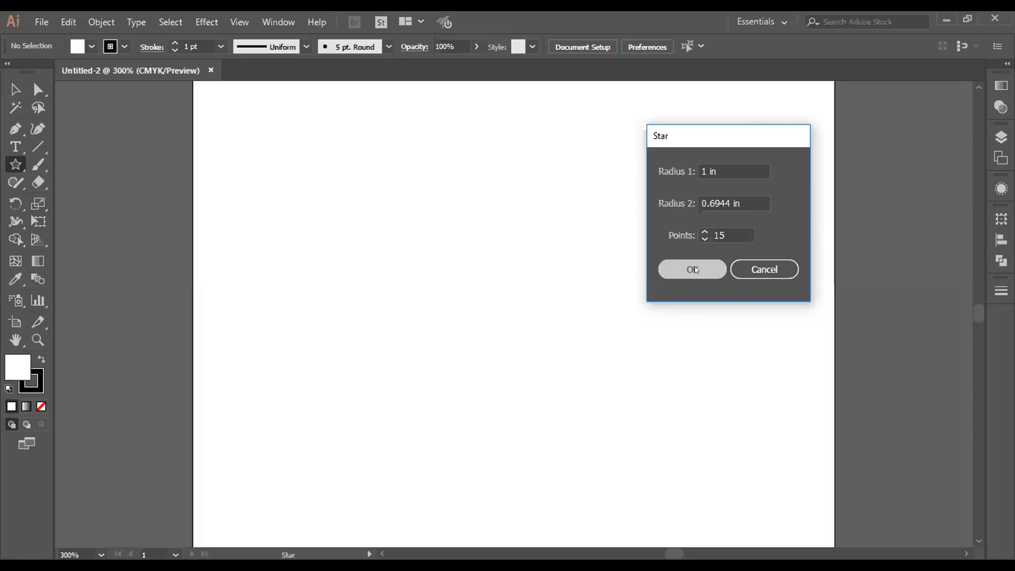
Step: Delete the right-hand star, keeping the one on the left of the artboard
key(v)
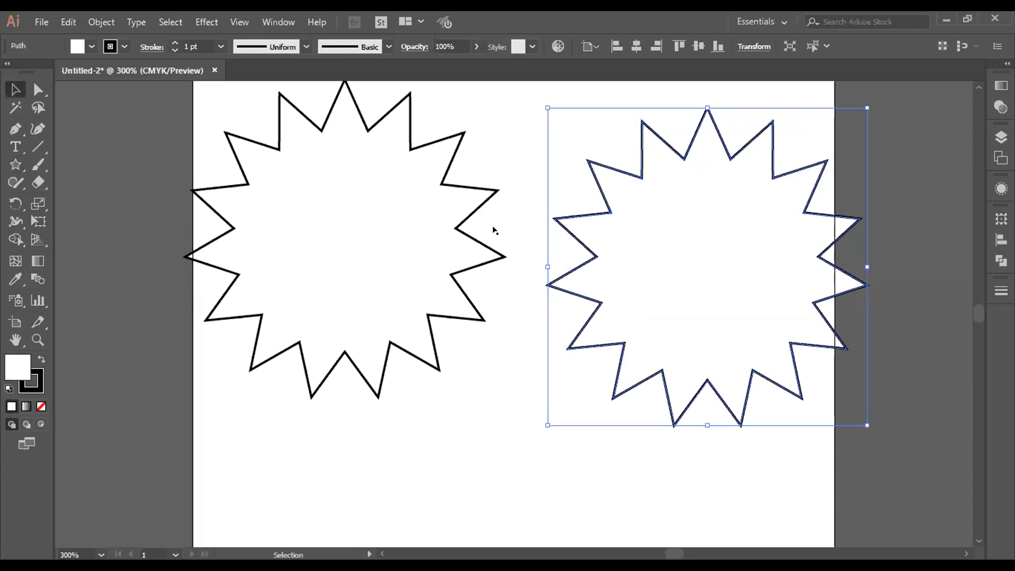
key(Delete)
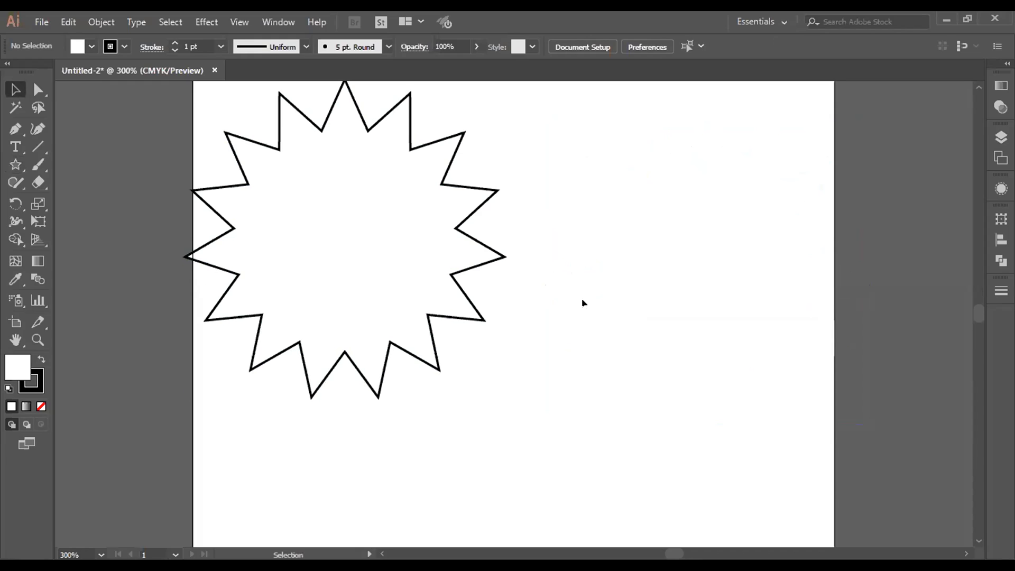
Step: Move the star to the middle of the artboard and round all its corners into a scalloped outline with Direct Selection
click(372, 265)
drag(372, 264, 520, 344)
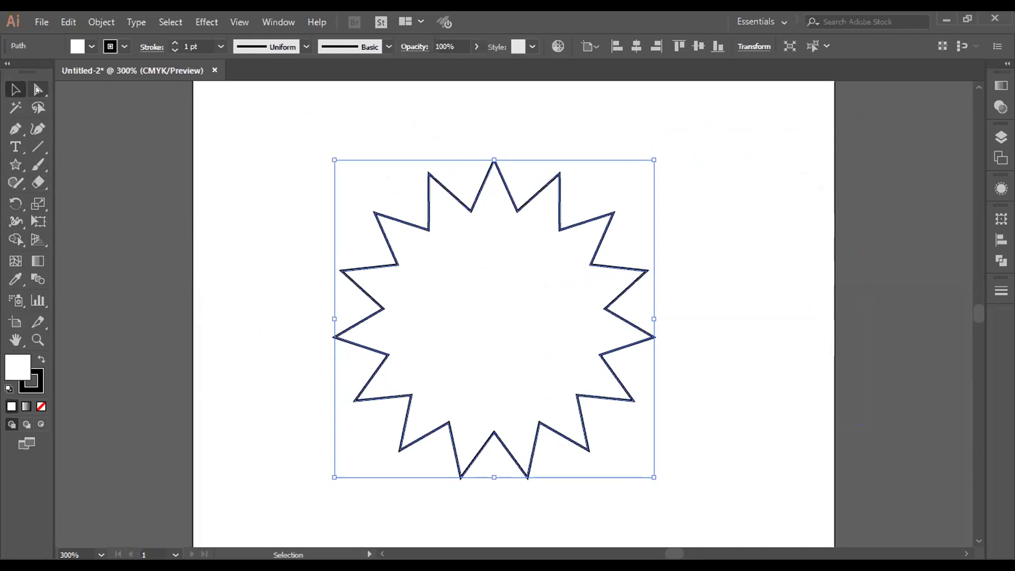
click(38, 89)
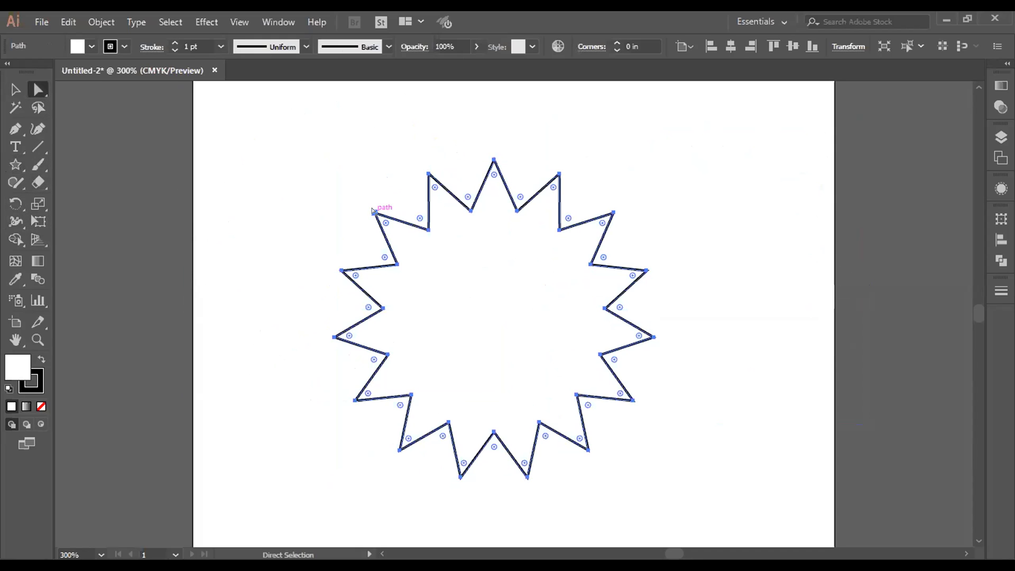
drag(386, 223, 401, 234)
click(15, 90)
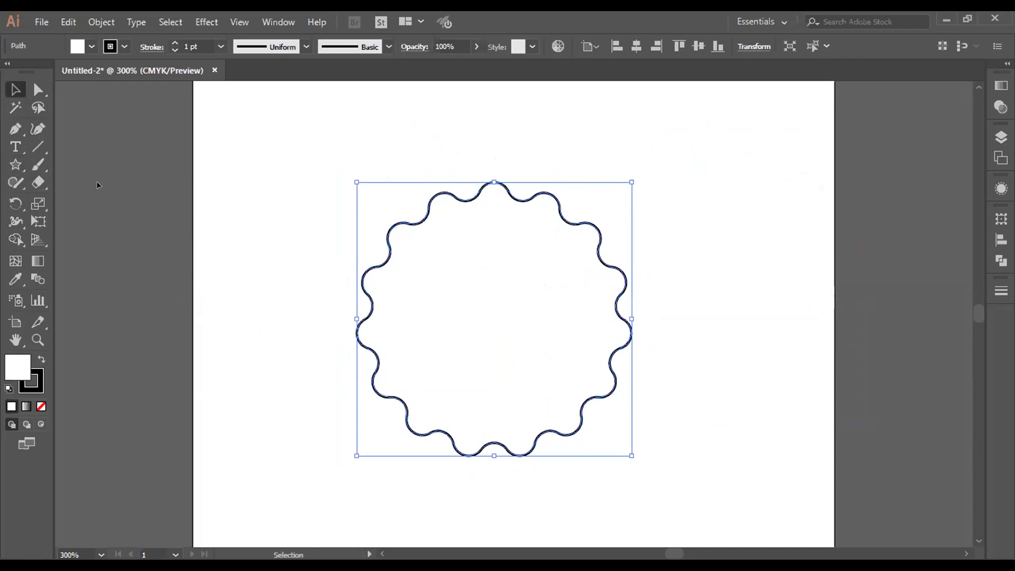
click(736, 351)
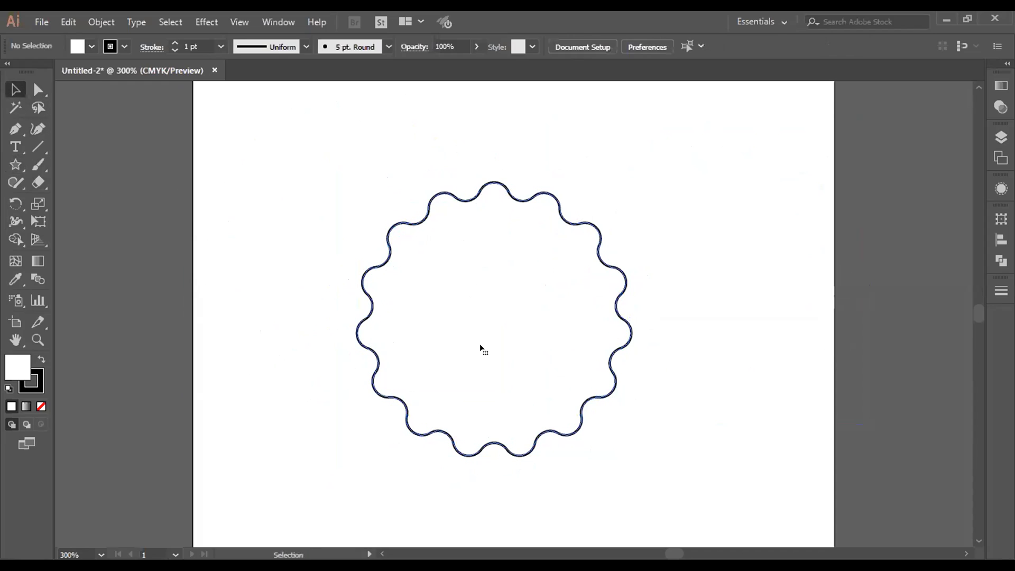
Step: Fill the scalloped shape with bright pink and place a copy of it beyond the artboard's right edge
click(83, 44)
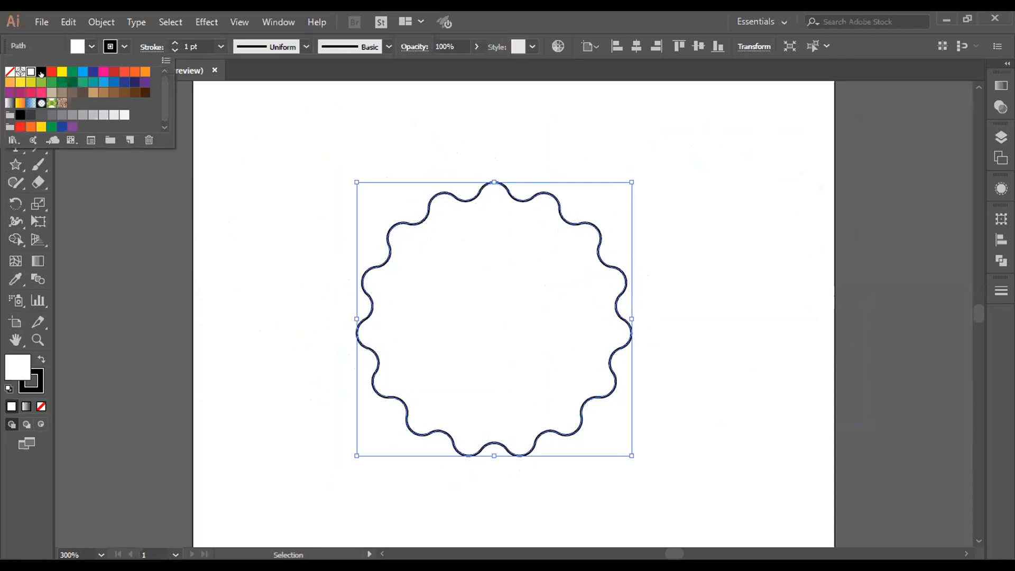
click(103, 70)
click(182, 166)
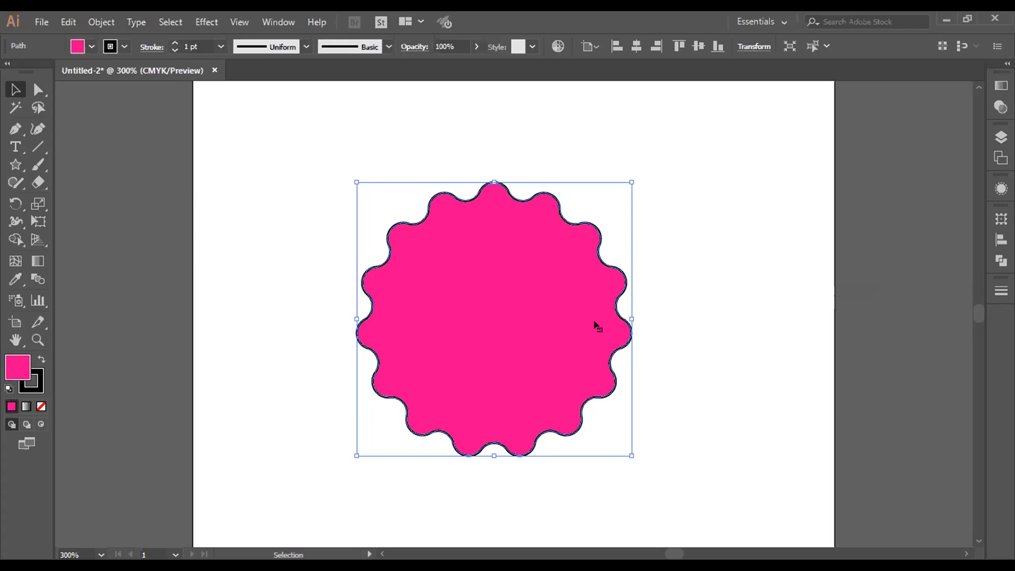
drag(480, 288, 790, 327)
drag(253, 140, 120, 41)
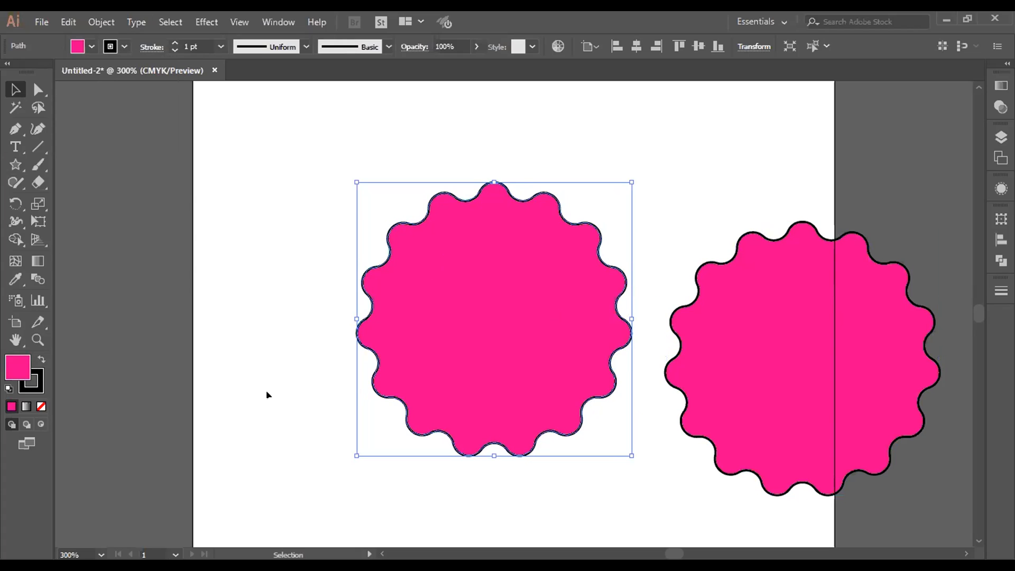
Step: Remove the stroke from the scalloped shape in the middle and delete the outlined copy at the artboard's right edge
click(30, 381)
click(41, 406)
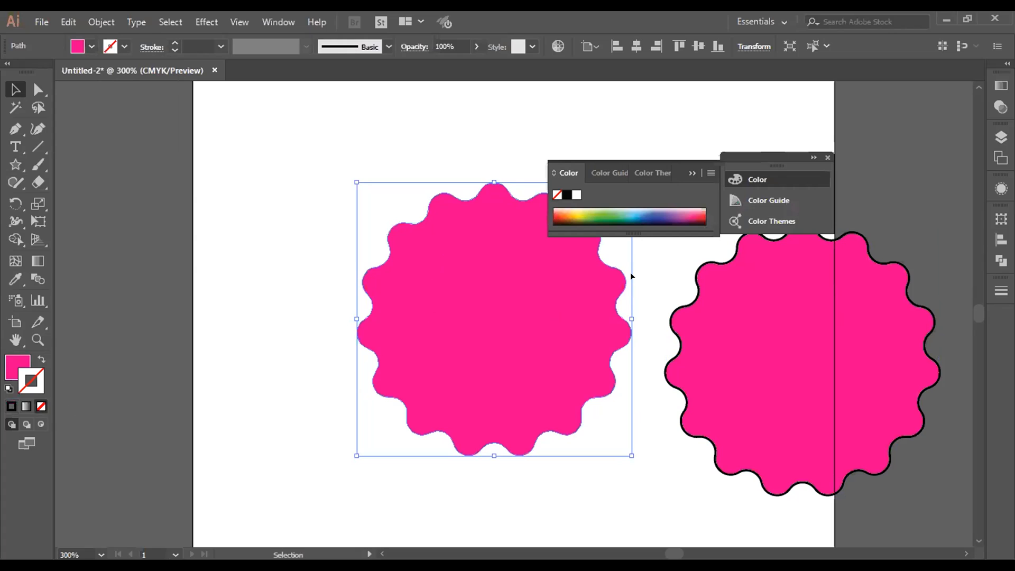
click(828, 158)
click(815, 269)
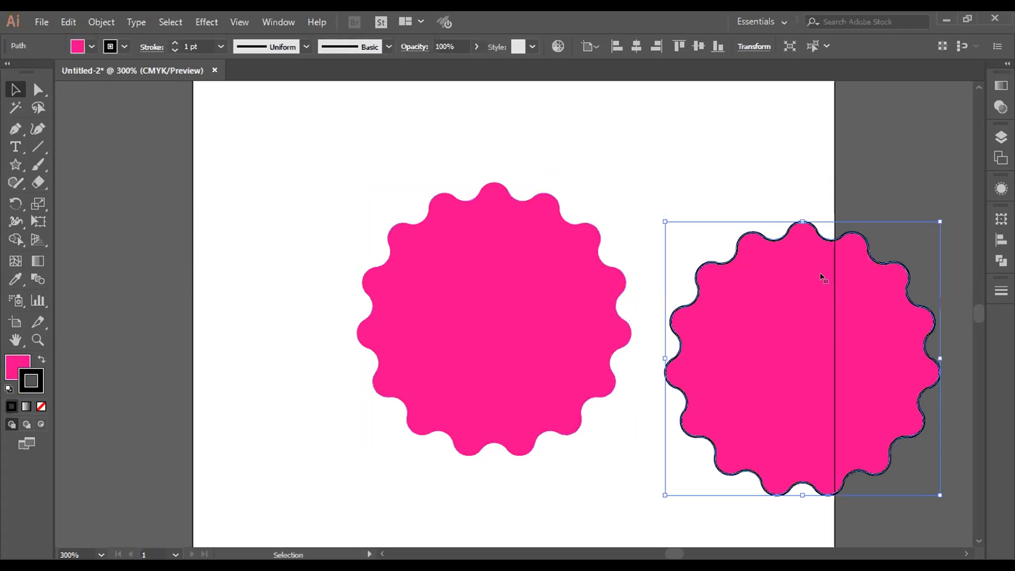
key(Delete)
Step: Duplicate the pink scalloped shape, scale the copy to about half size, and center it on the large one
click(493, 360)
alt+drag(532, 342, 751, 297)
drag(849, 133, 725, 276)
drag(684, 314, 532, 304)
drag(393, 159, 575, 445)
mouse_move(558, 254)
mouse_down()
mouse_move(577, 254)
mouse_move(578, 327)
mouse_up()
drag(553, 394, 539, 300)
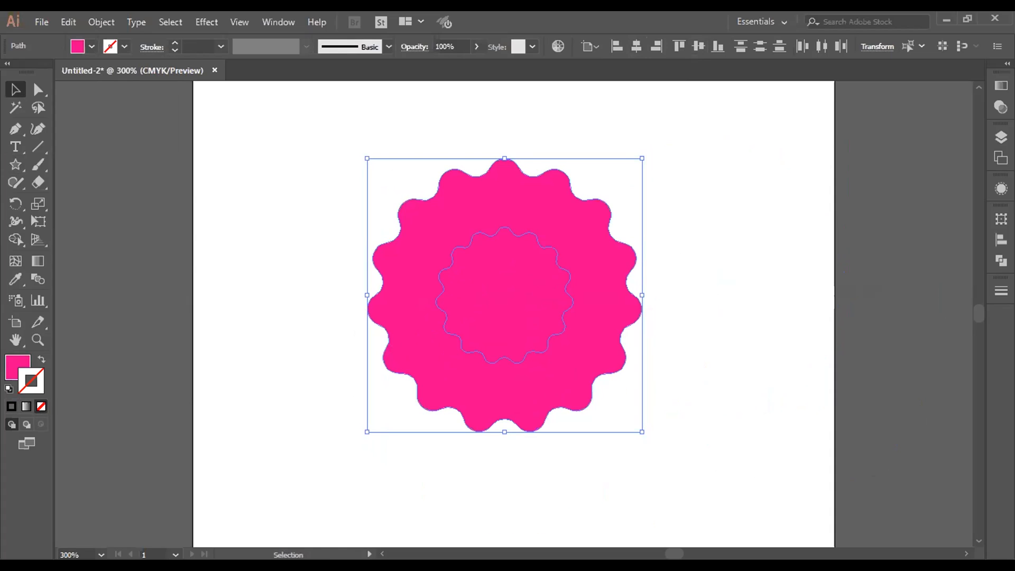
Step: Cut the small scalloped shape out of the large one with the Pathfinder Minus Front operation
click(1000, 260)
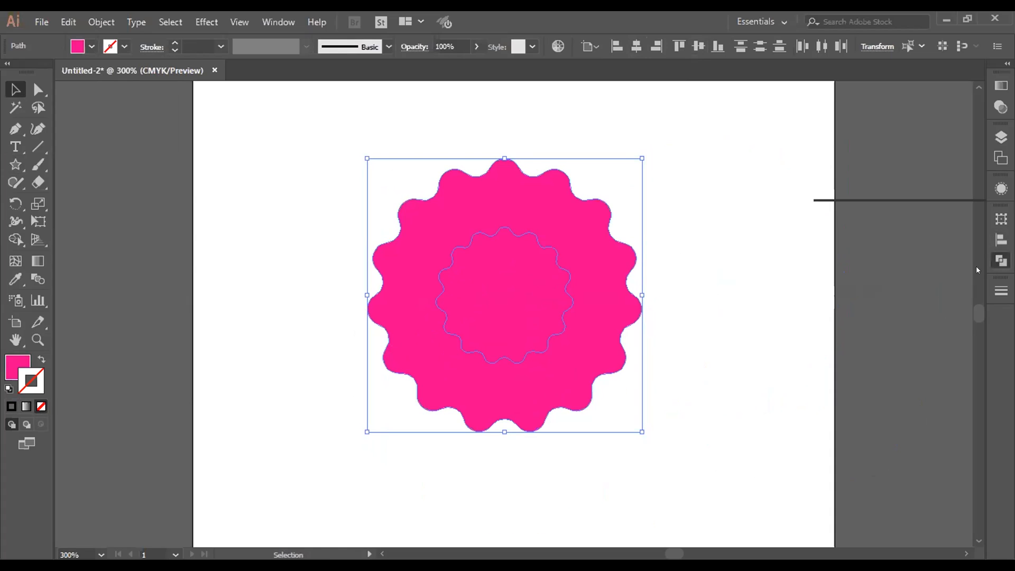
click(855, 250)
click(763, 290)
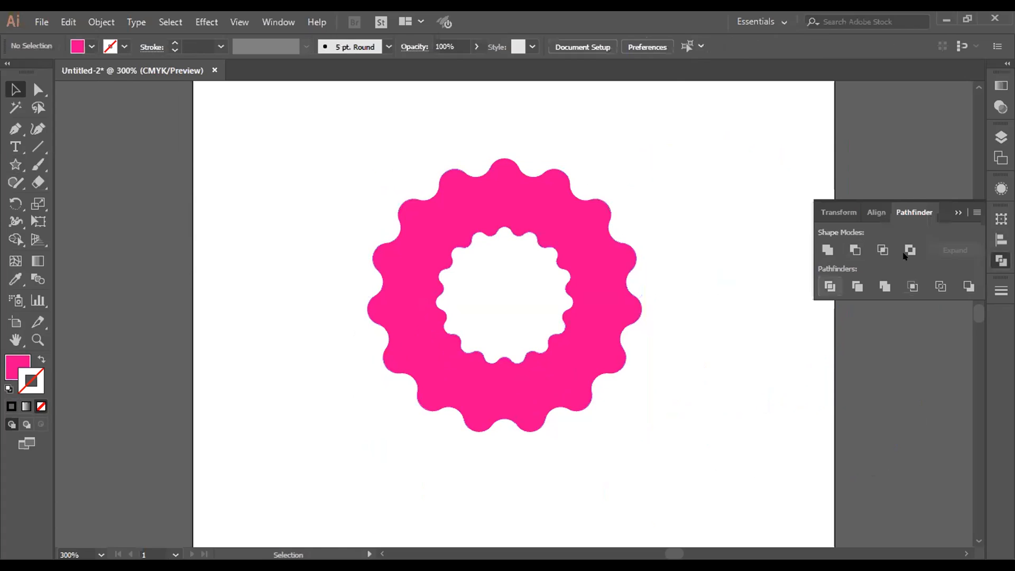
click(958, 213)
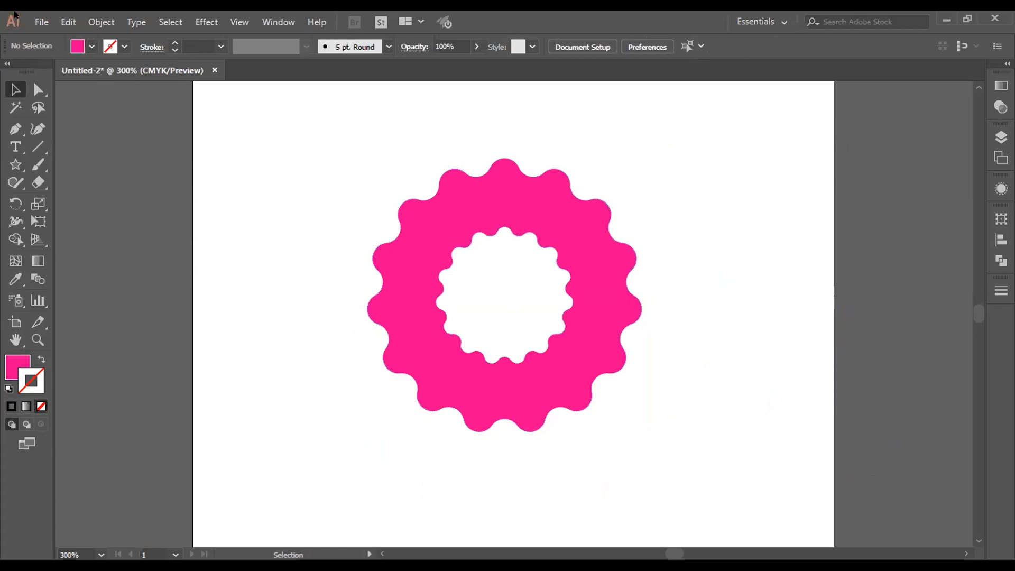
Step: Export the pink scalloped ring as a JPEG with quality 10 (Maximum) and High (300 ppi) resolution
click(40, 23)
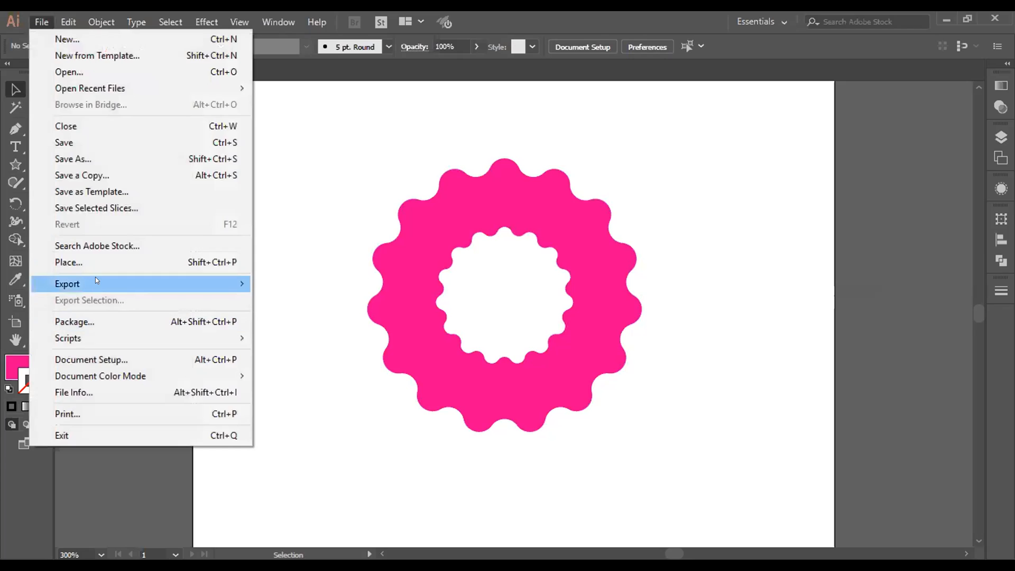
mouse_move(95, 284)
click(290, 300)
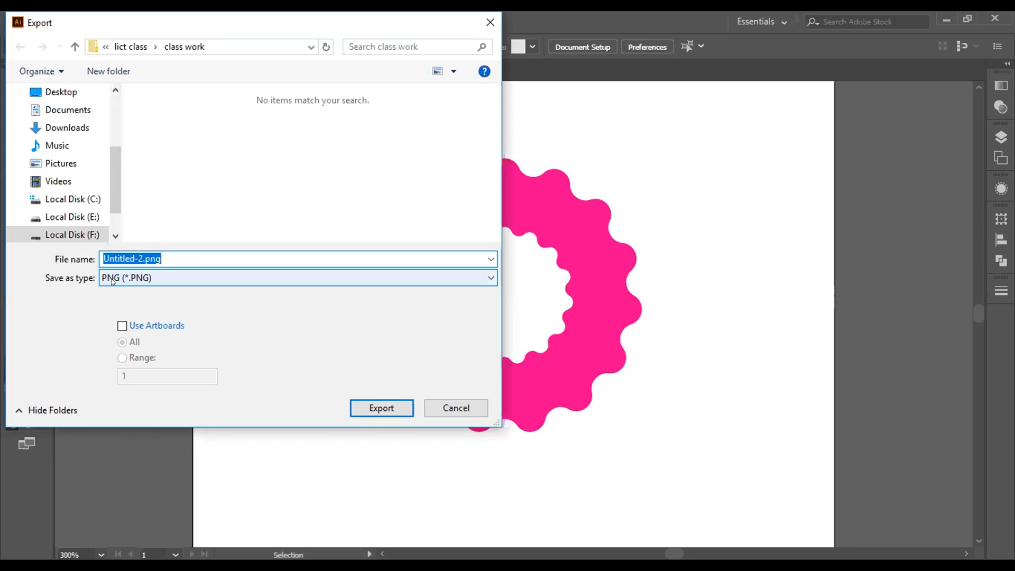
click(134, 278)
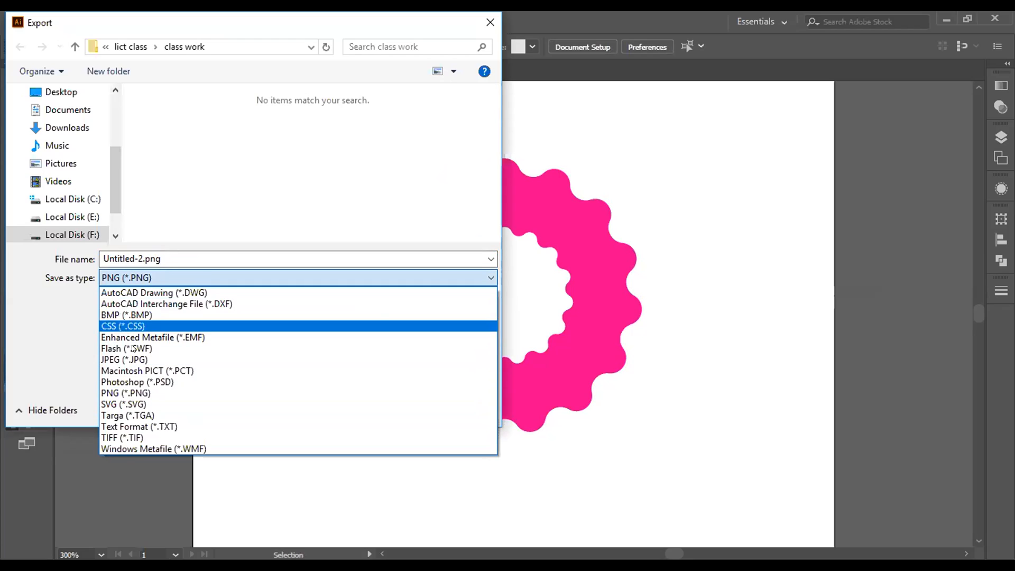
click(137, 361)
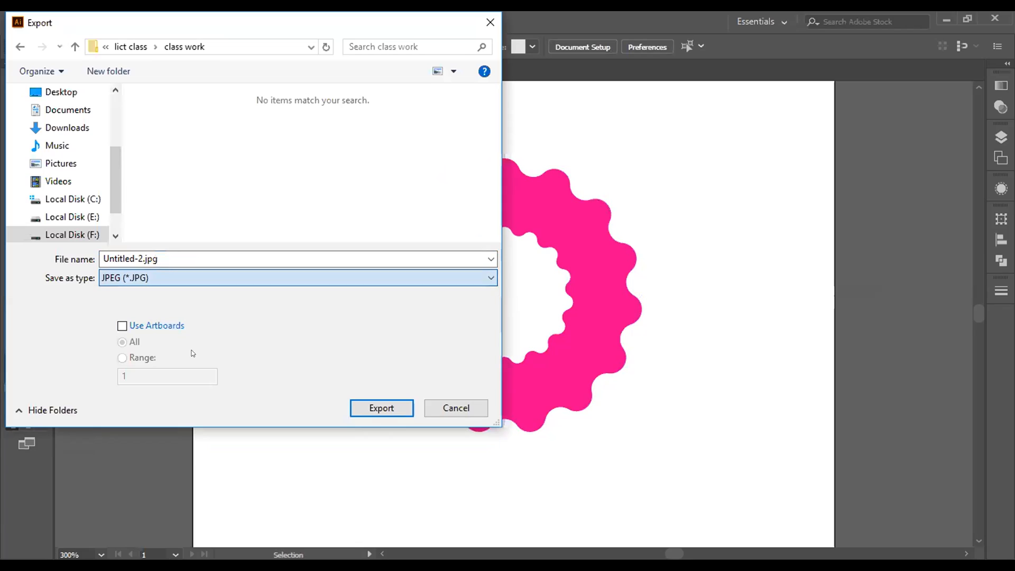
click(369, 408)
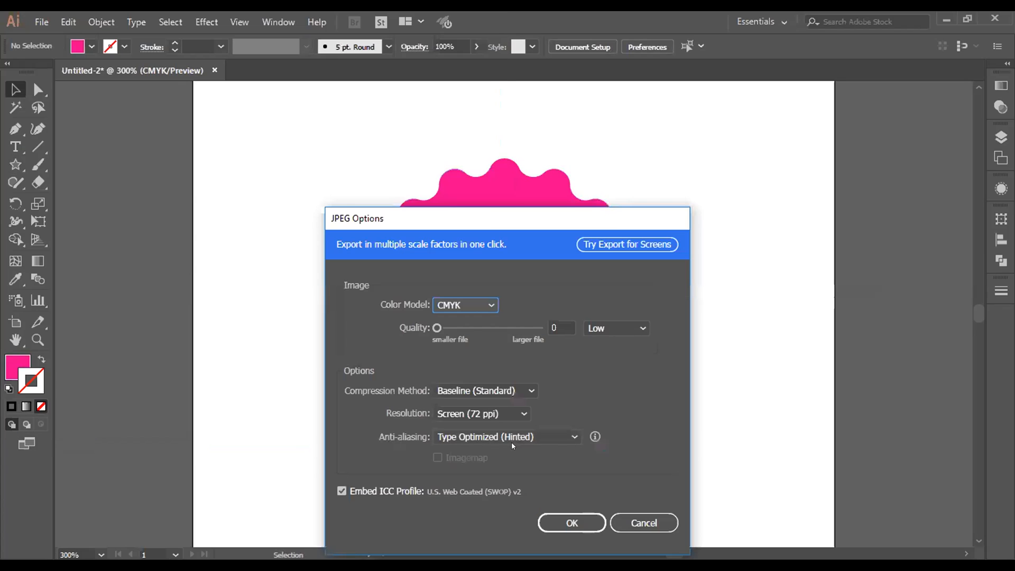
drag(437, 329, 576, 346)
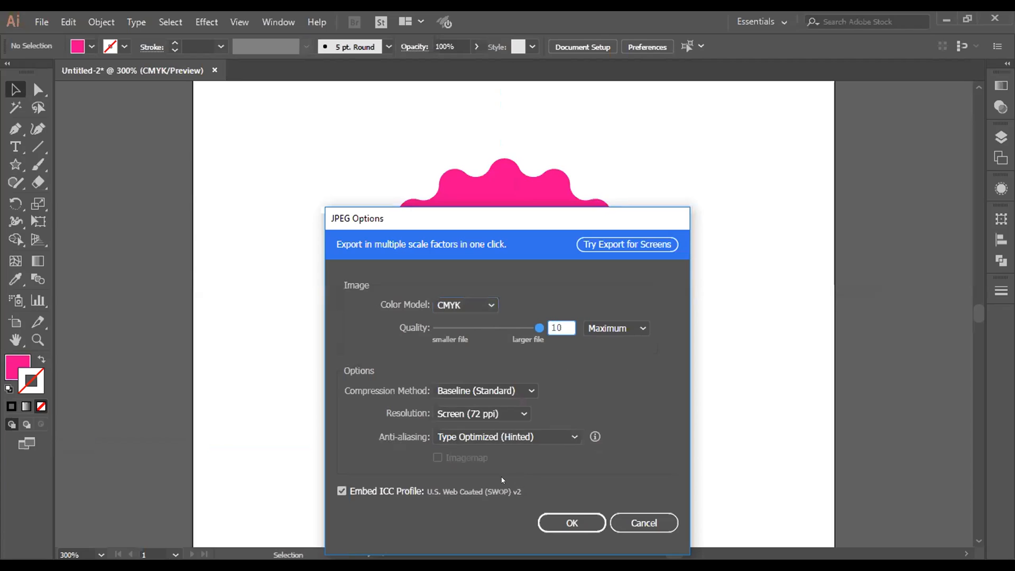
click(481, 413)
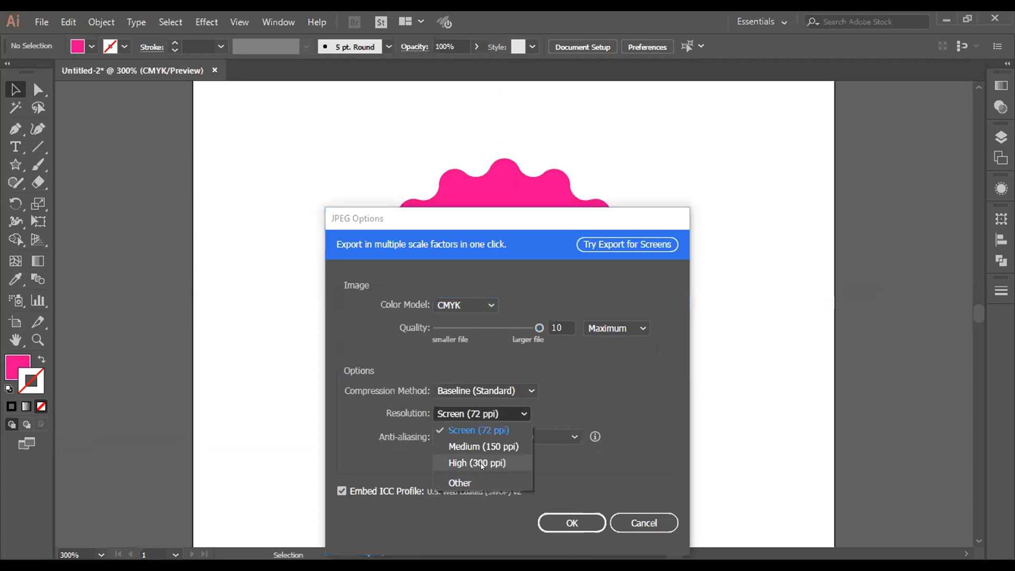
click(478, 464)
click(574, 523)
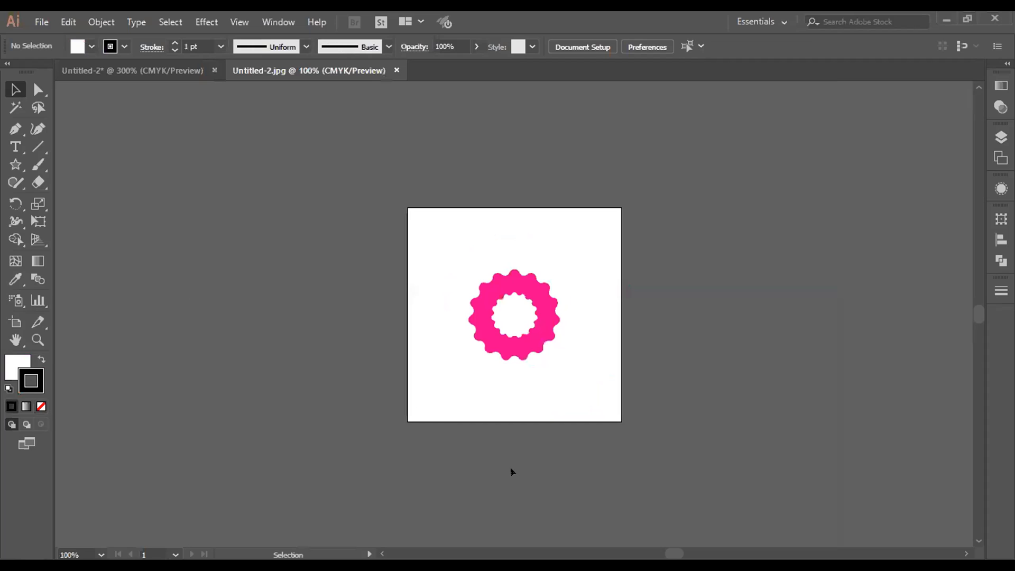
Step: Move the exported JPEG image off the artboard to the empty area on its left and deselect it
click(524, 341)
drag(524, 341, 239, 291)
click(338, 336)
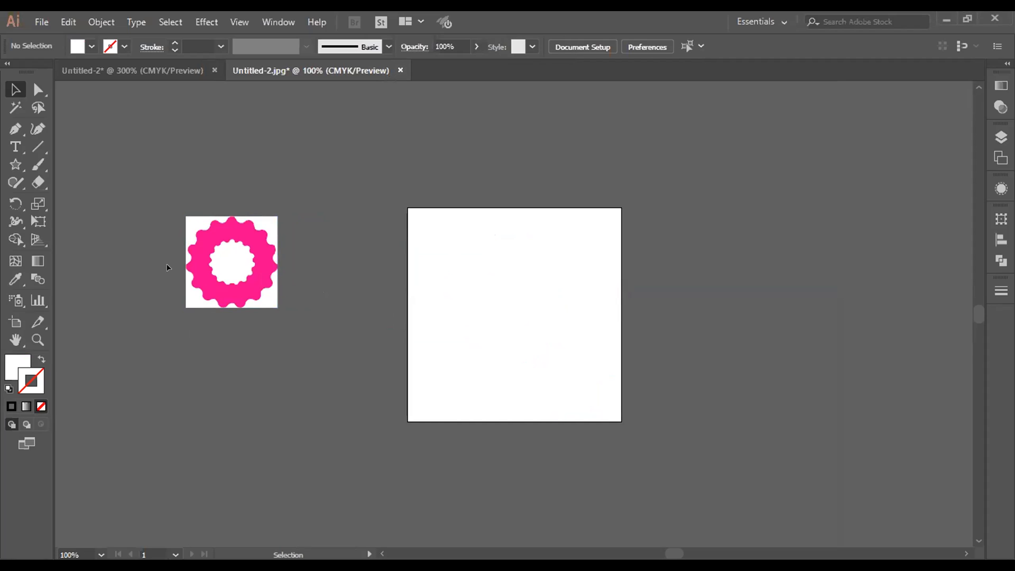
Step: Return to the Untitled-2 document and export the ring as a PNG with Medium (150 ppi) resolution and a Transparent background
click(155, 68)
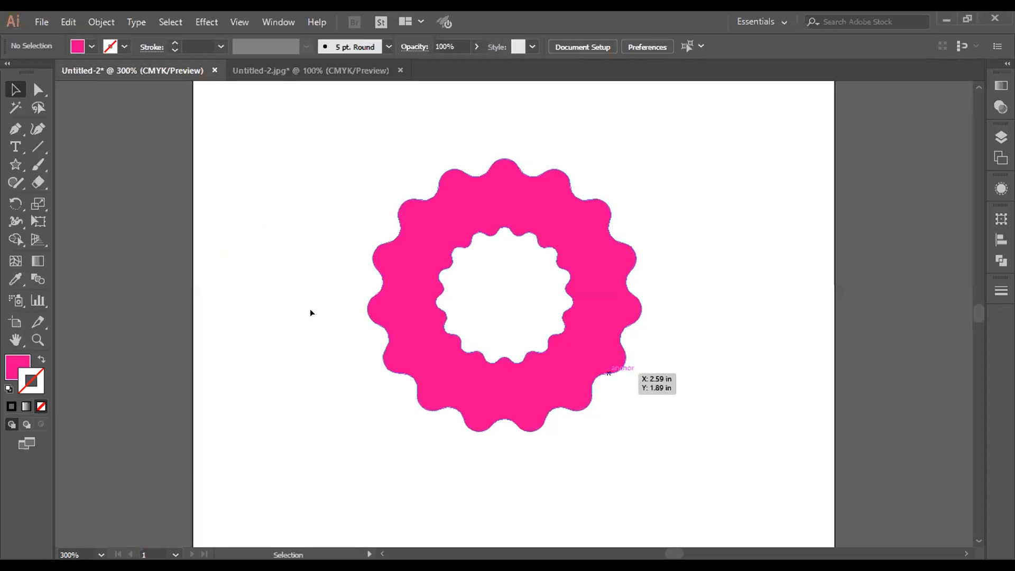
click(41, 22)
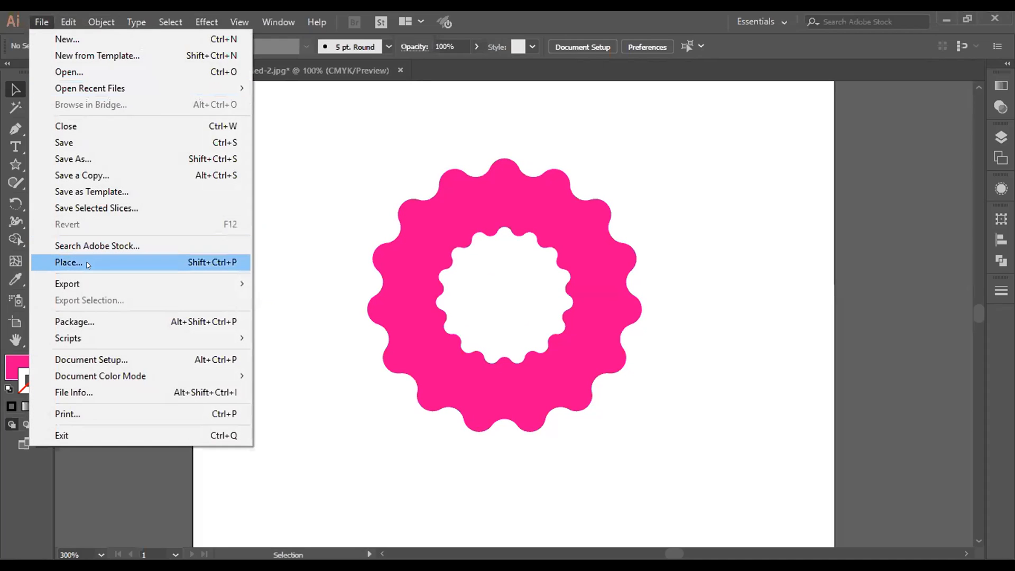
mouse_move(84, 284)
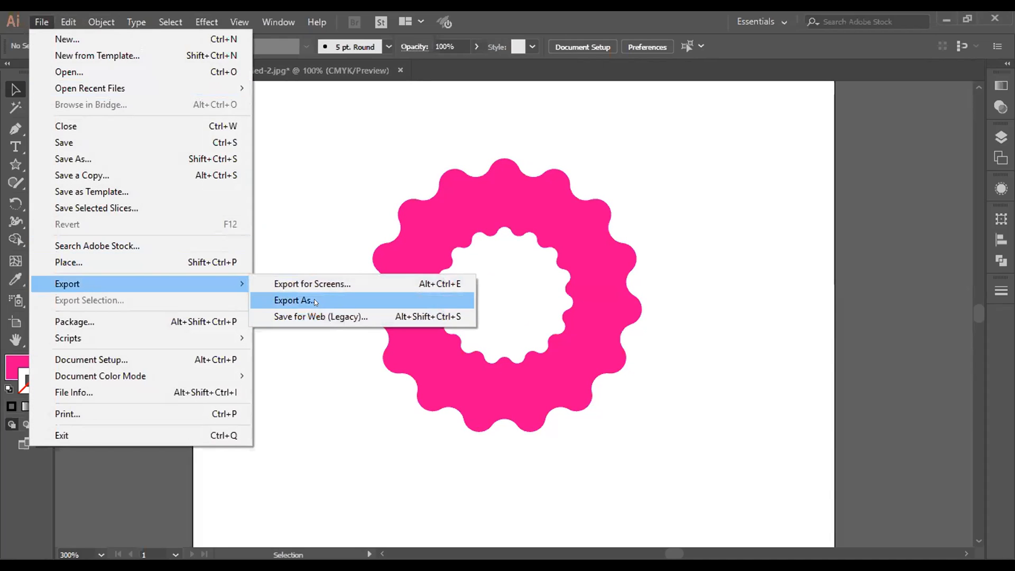
click(314, 300)
click(121, 281)
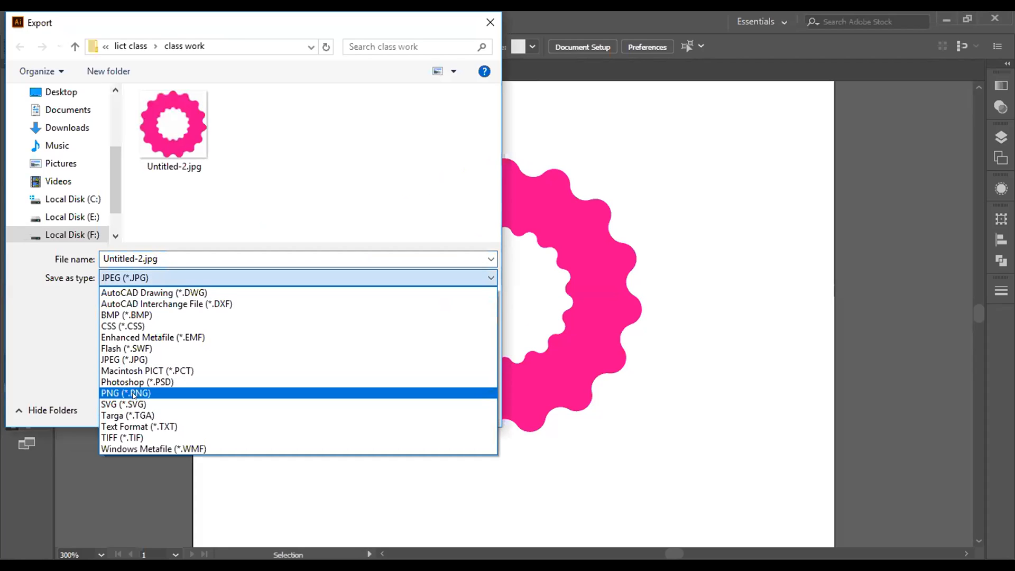
click(134, 394)
click(394, 408)
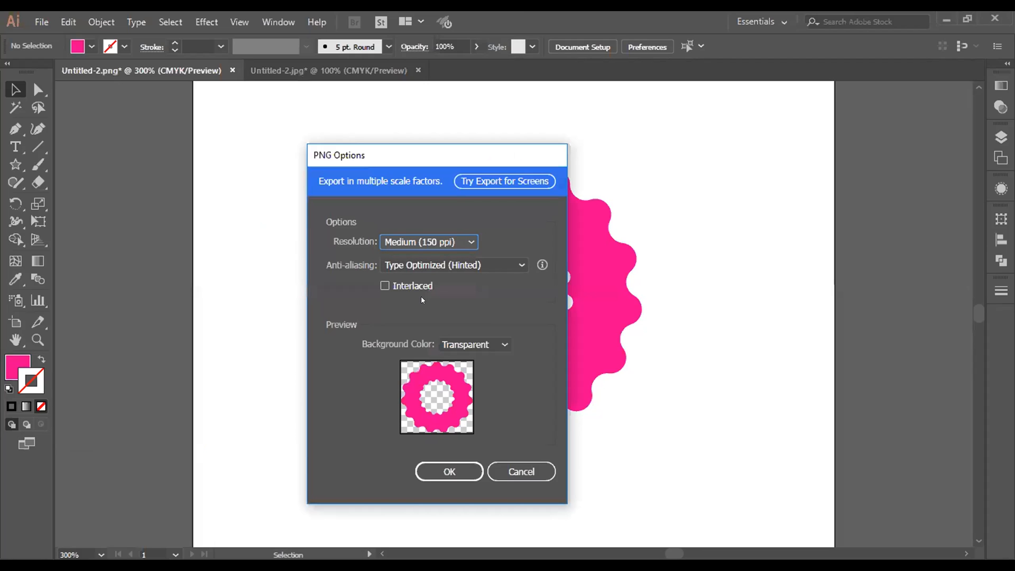
click(469, 347)
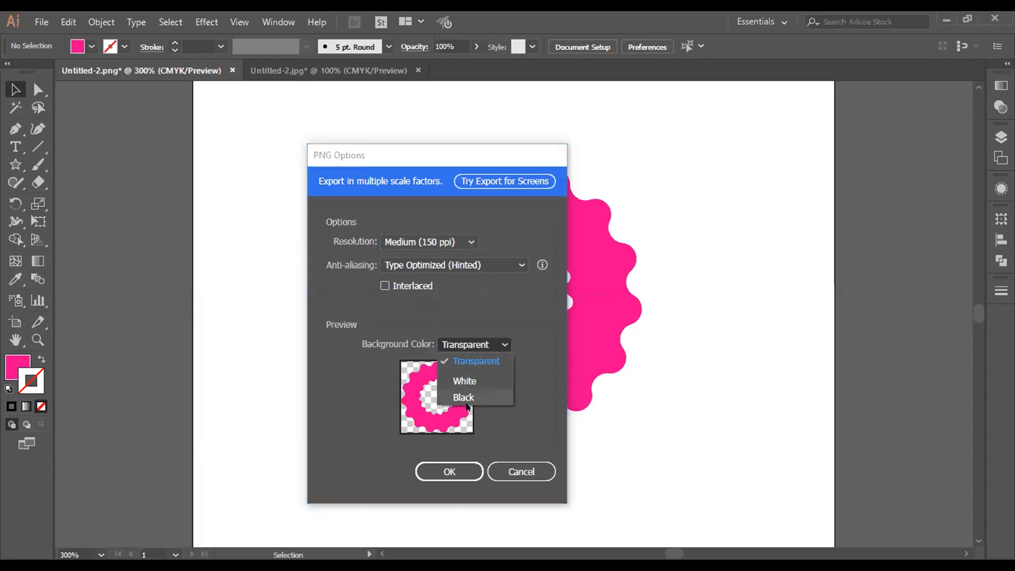
click(454, 469)
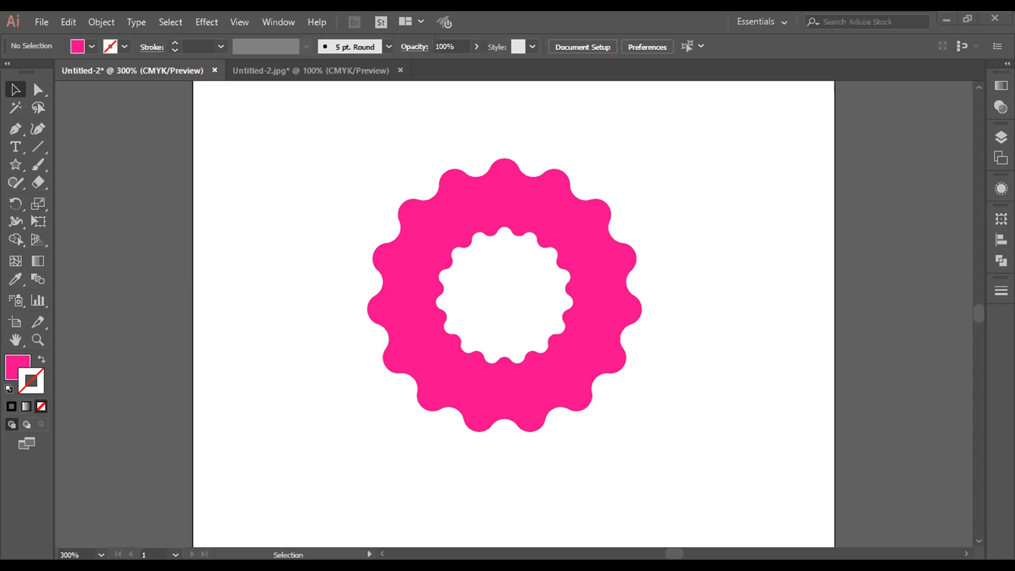
Step: In the Untitled-2.jpg document, move the linked 11.png off the artboard, embed it, and position it above the JPEG image
key(ctrl+Tab)
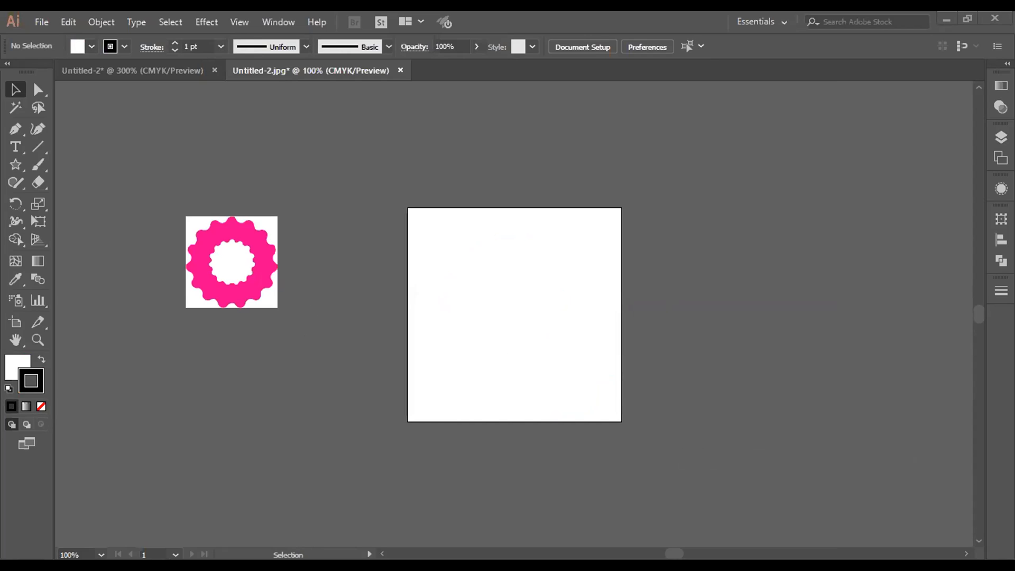
drag(508, 317, 249, 400)
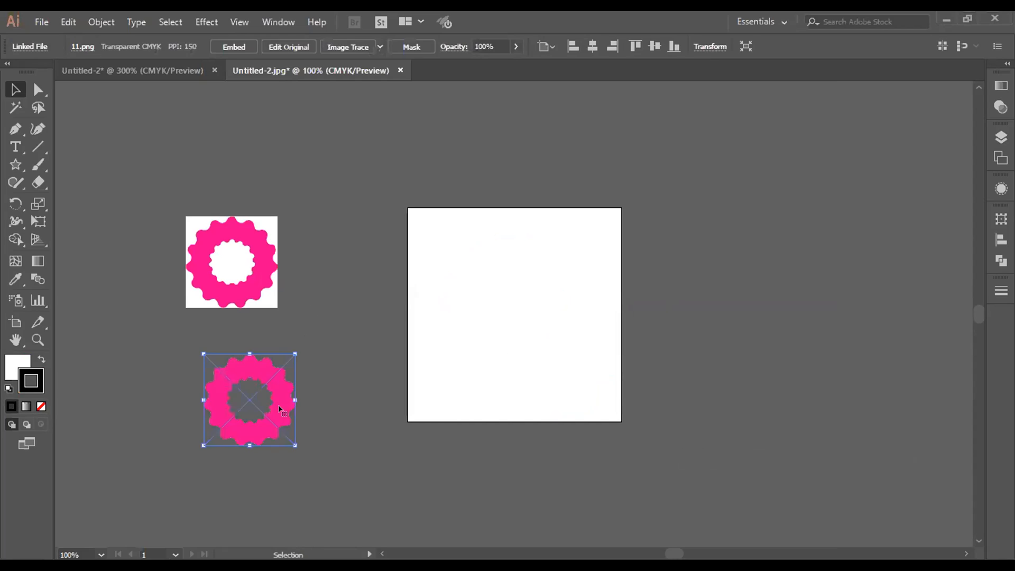
click(234, 47)
click(305, 381)
drag(268, 412, 288, 150)
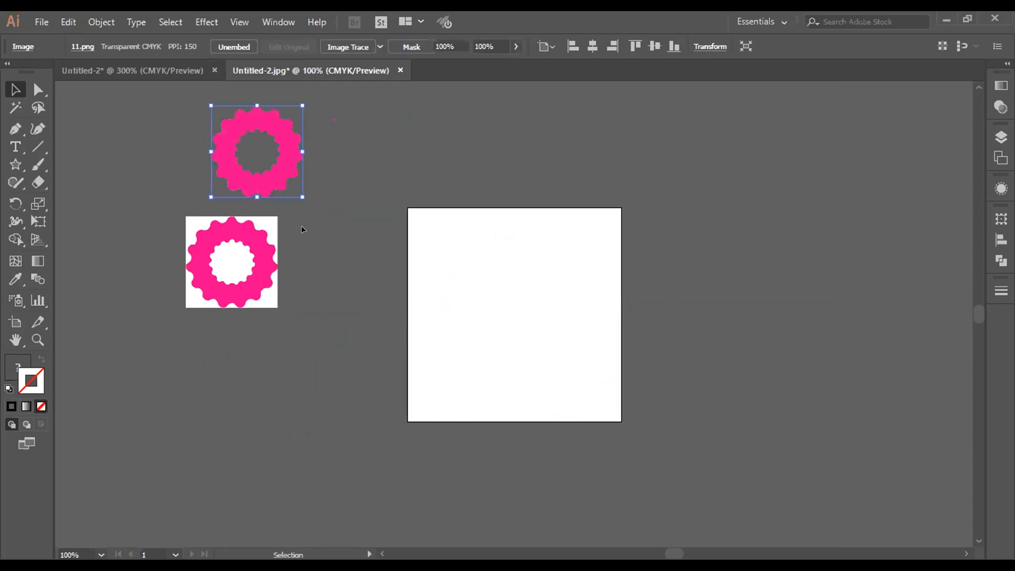
click(303, 229)
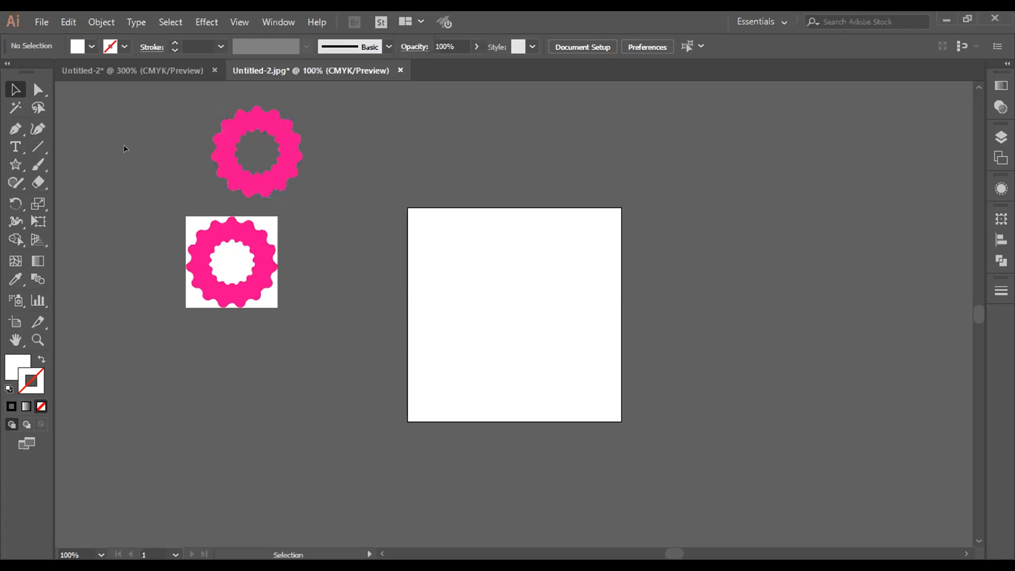
Step: Delete both the transparent PNG and the JPEG image beside the artboard
drag(162, 107, 314, 324)
key(Delete)
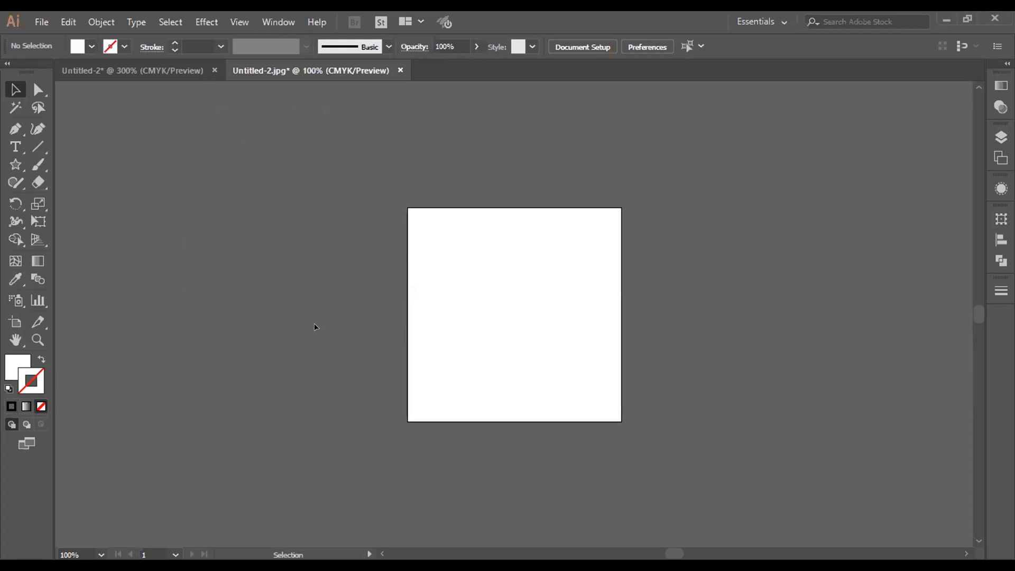
Step: Apply All Caps to the 72 pt Myriad Pro word "text" on the artboard
key(ctrl+plus)
key(ctrl+plus)
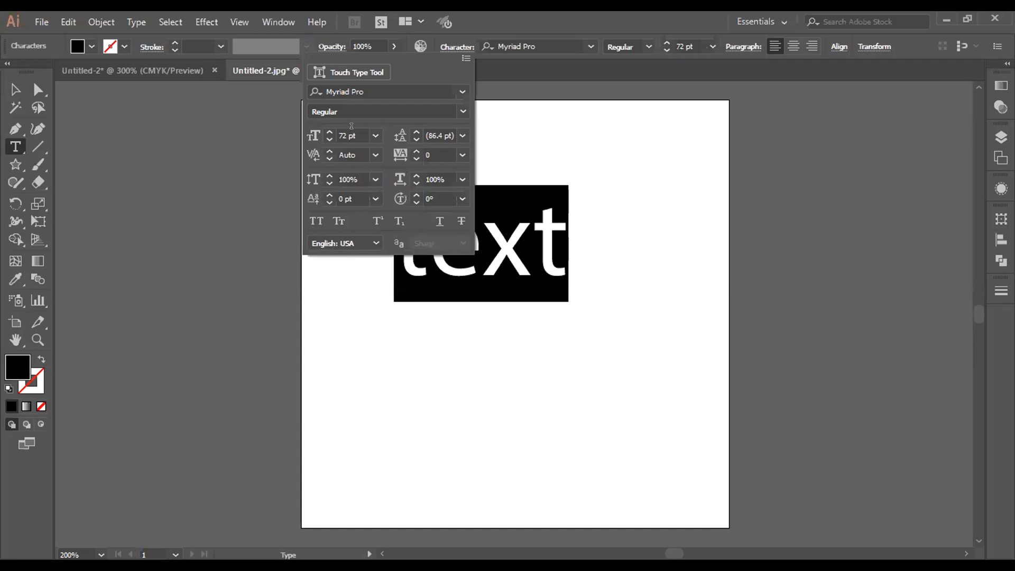
click(316, 221)
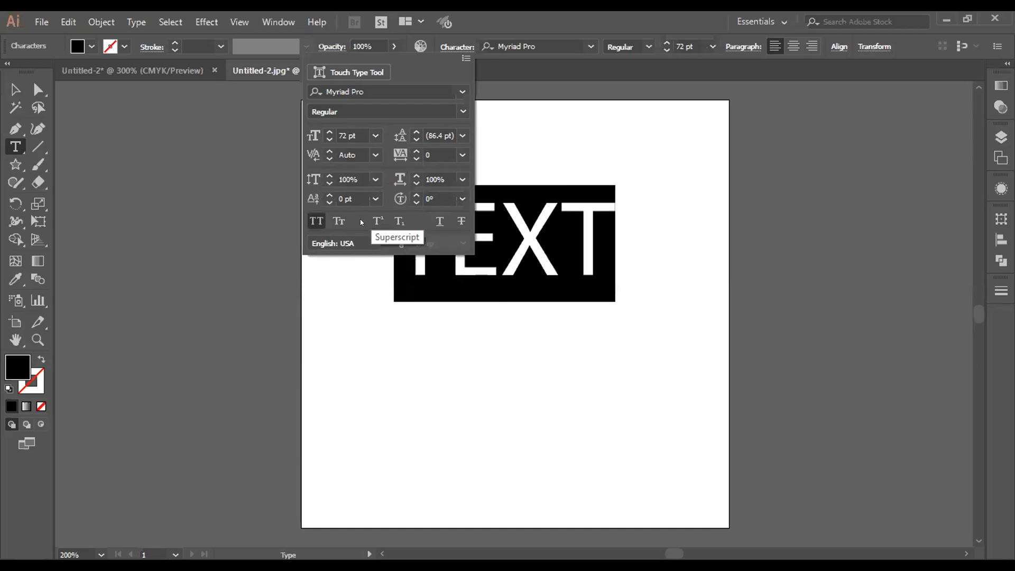
Step: Compare Small Caps with All Caps on the word "text" and leave both turned off
click(339, 221)
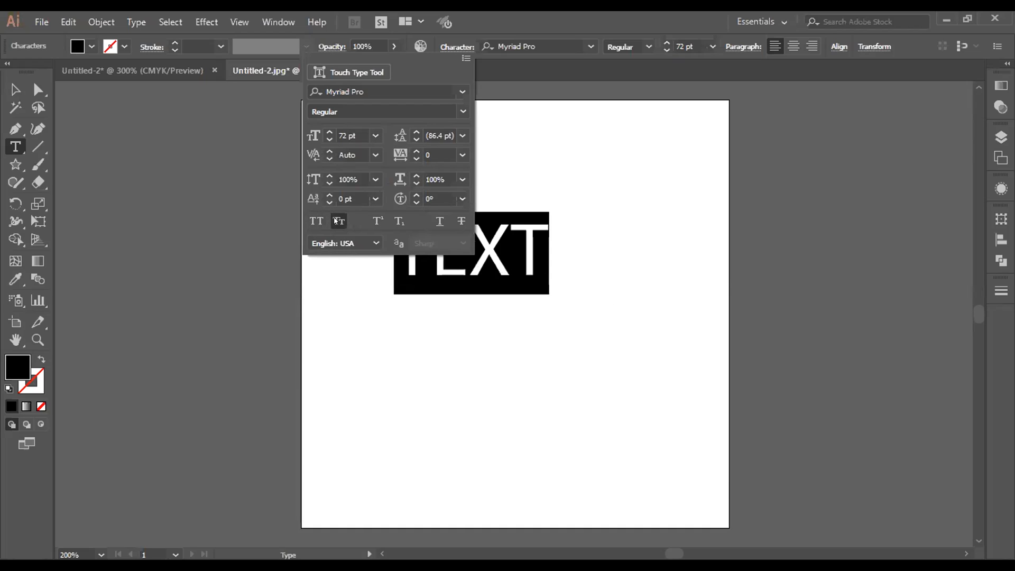
click(339, 223)
click(318, 222)
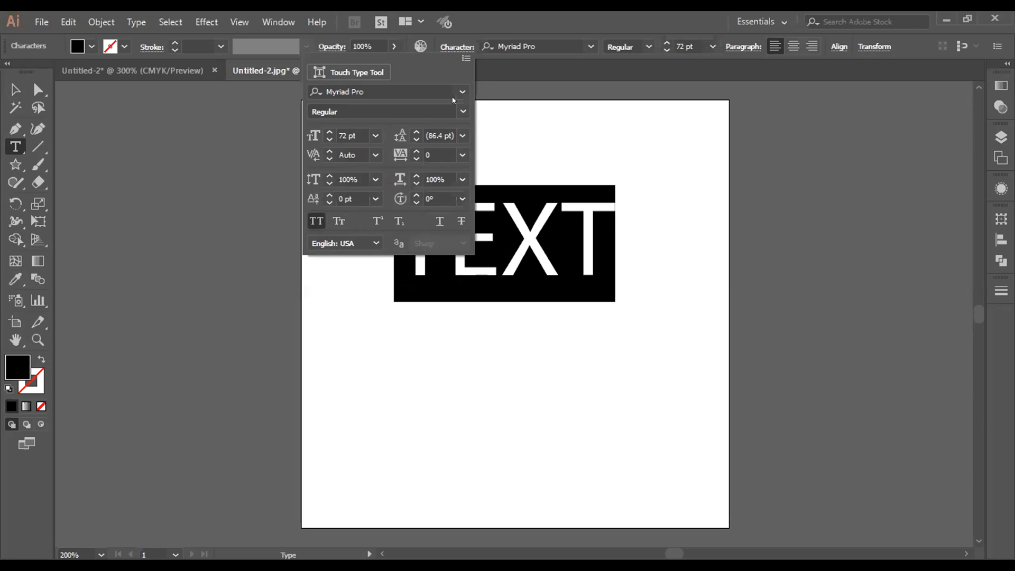
click(317, 221)
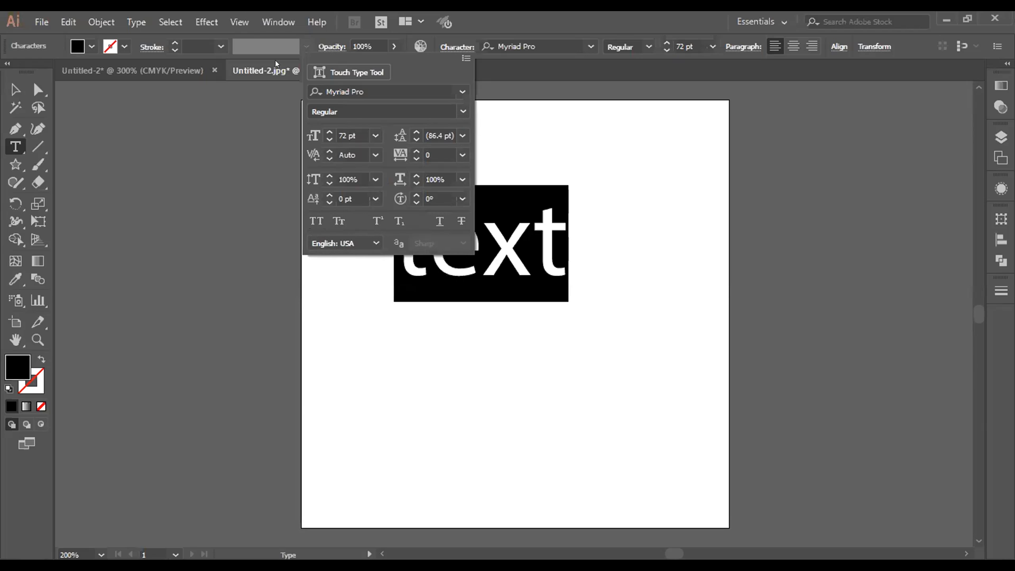
Step: Change the case of the selected word to UPPERCASE
click(142, 20)
click(137, 22)
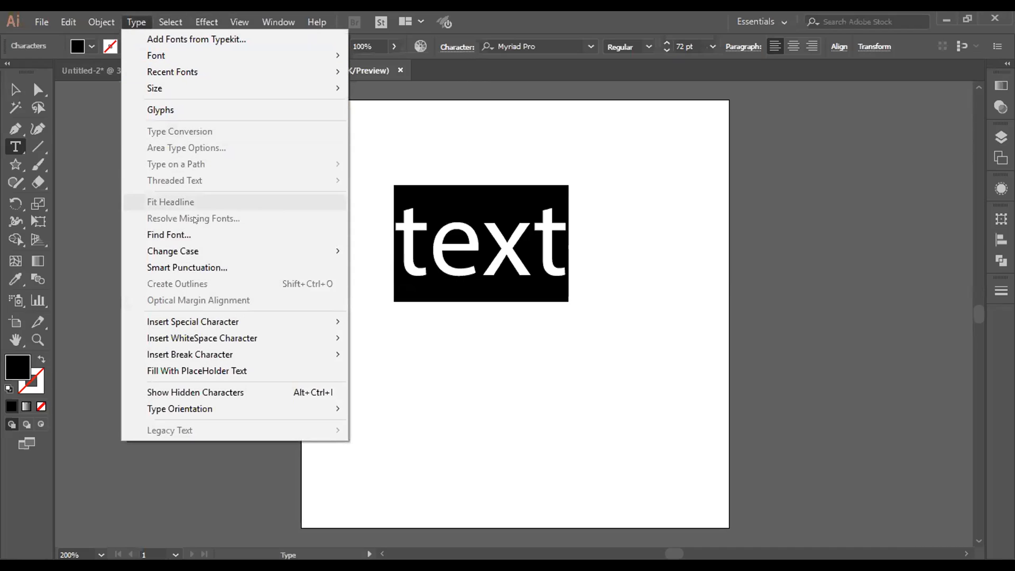
mouse_move(185, 254)
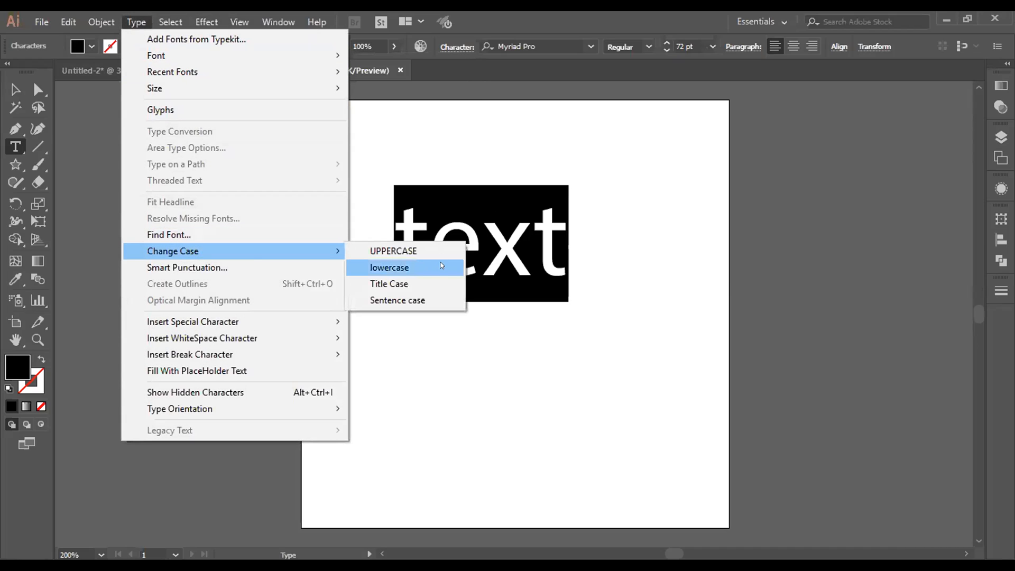
click(435, 245)
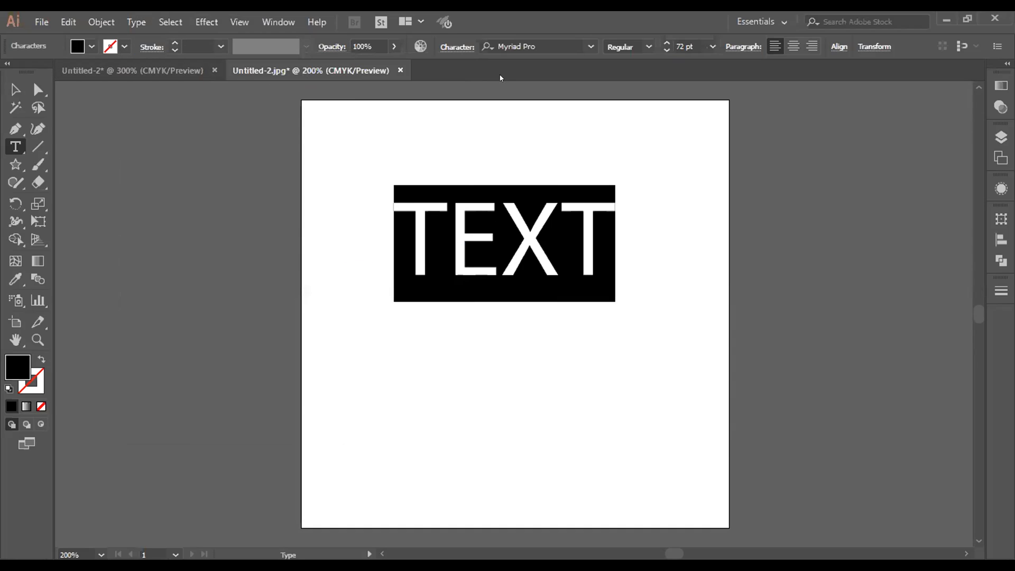
Step: Set the word's font to Roboto and its style to Bold, trying the Thin style first
click(590, 46)
drag(780, 313, 780, 62)
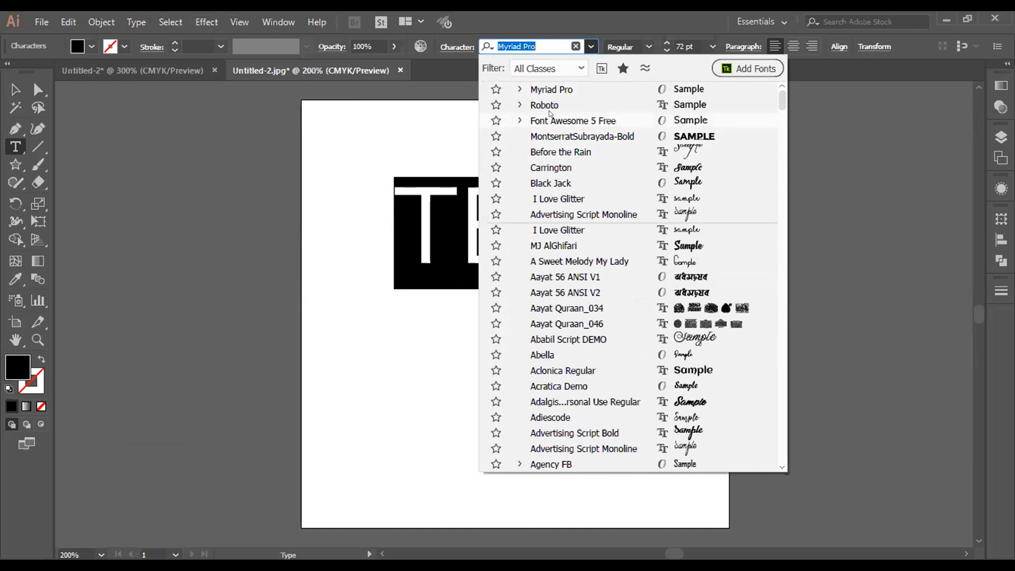
click(553, 105)
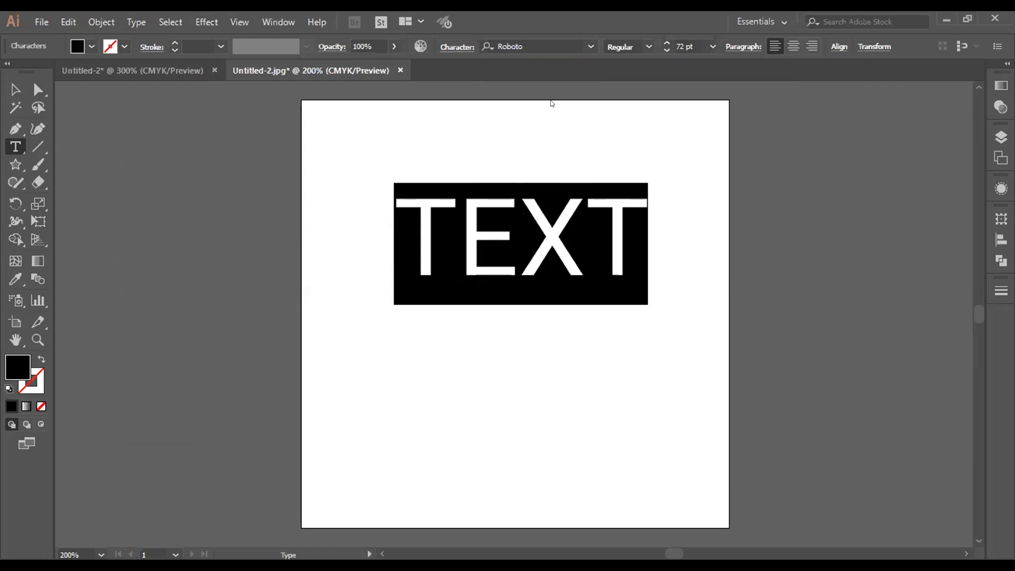
click(649, 46)
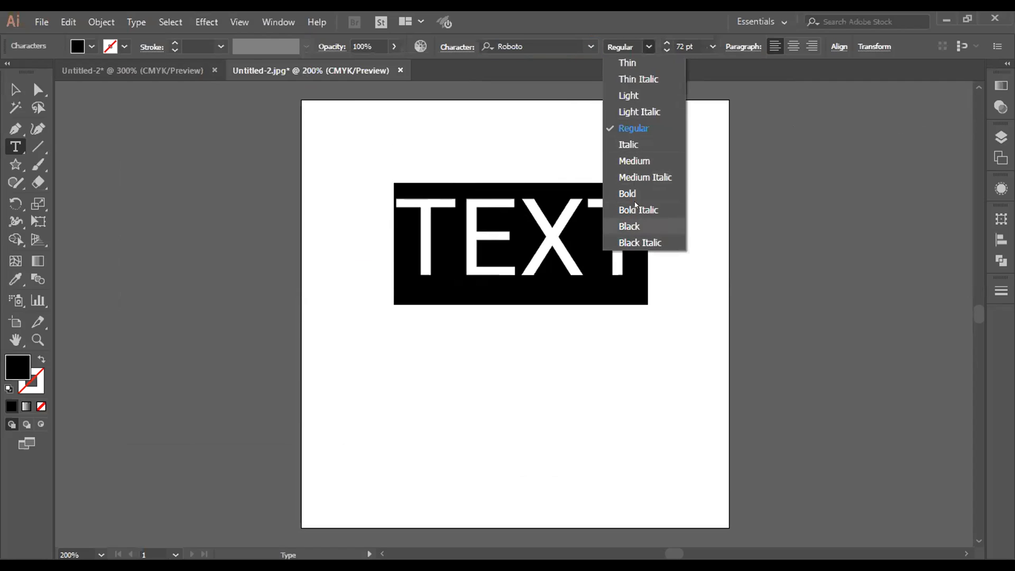
click(631, 65)
click(649, 47)
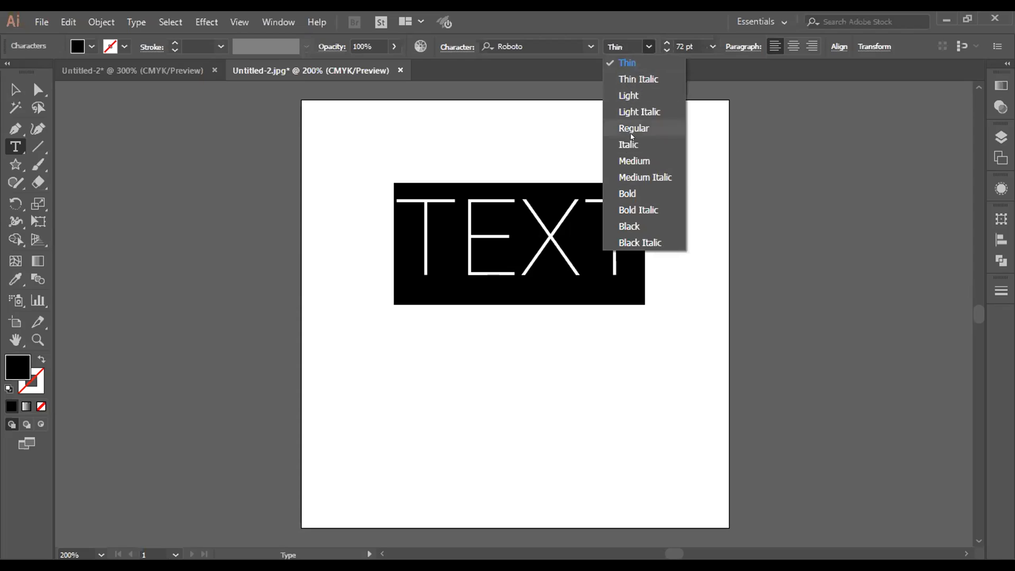
click(645, 196)
Step: Scale the word TEXT up to about 85.66 pt and move it toward the middle of the artboard
click(16, 90)
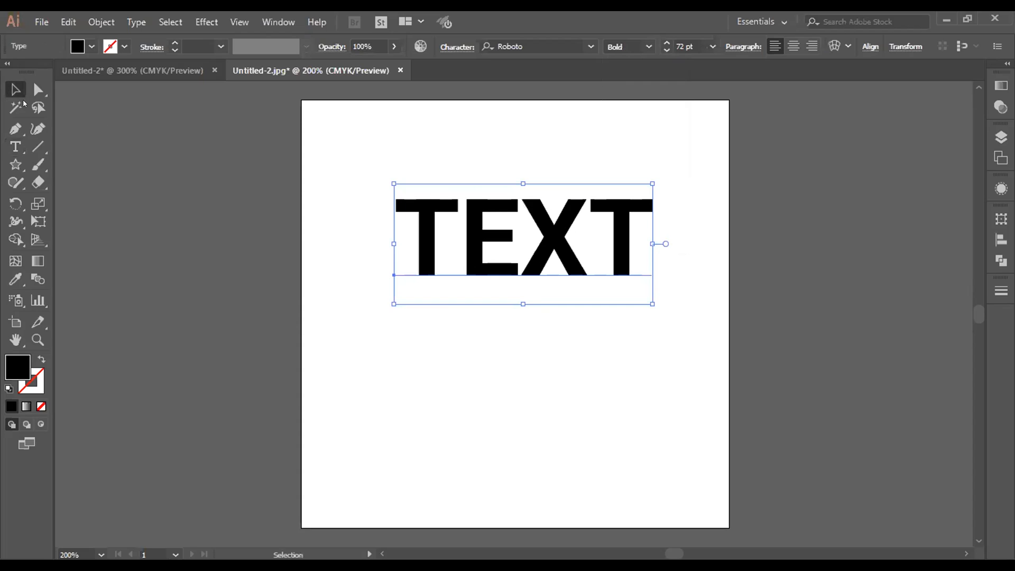
drag(394, 304, 345, 327)
drag(437, 251, 476, 289)
click(586, 444)
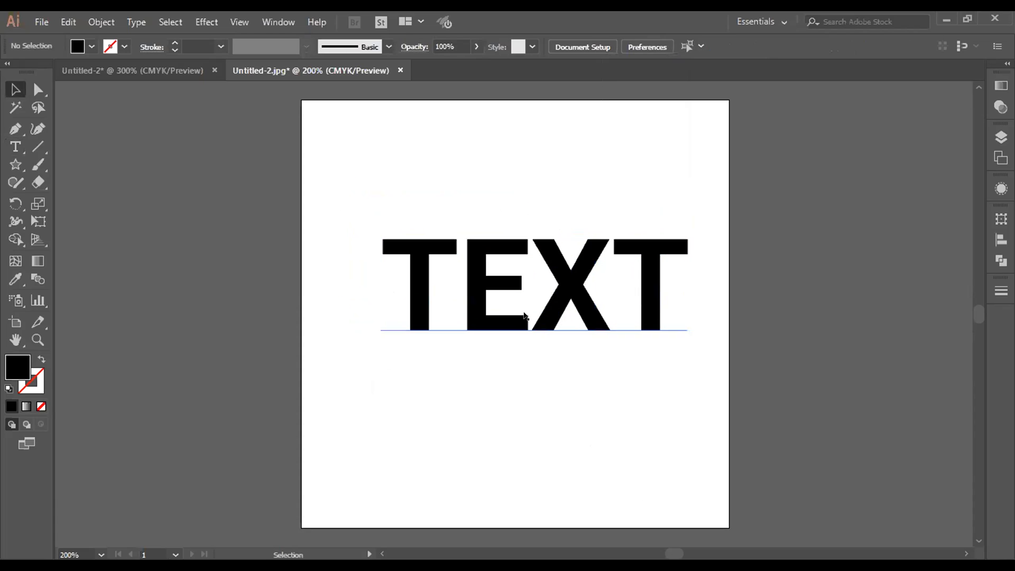
click(586, 267)
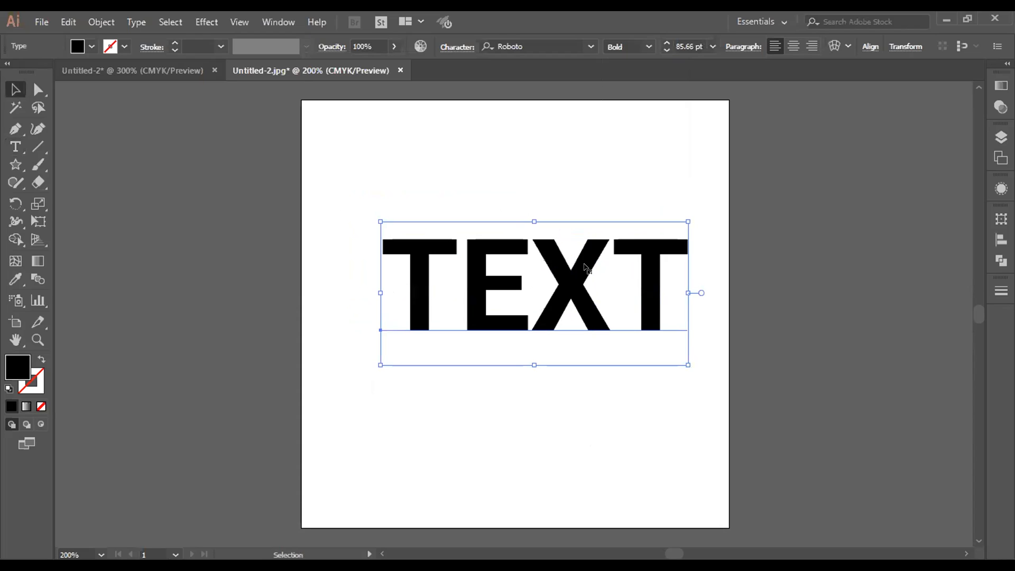
click(504, 432)
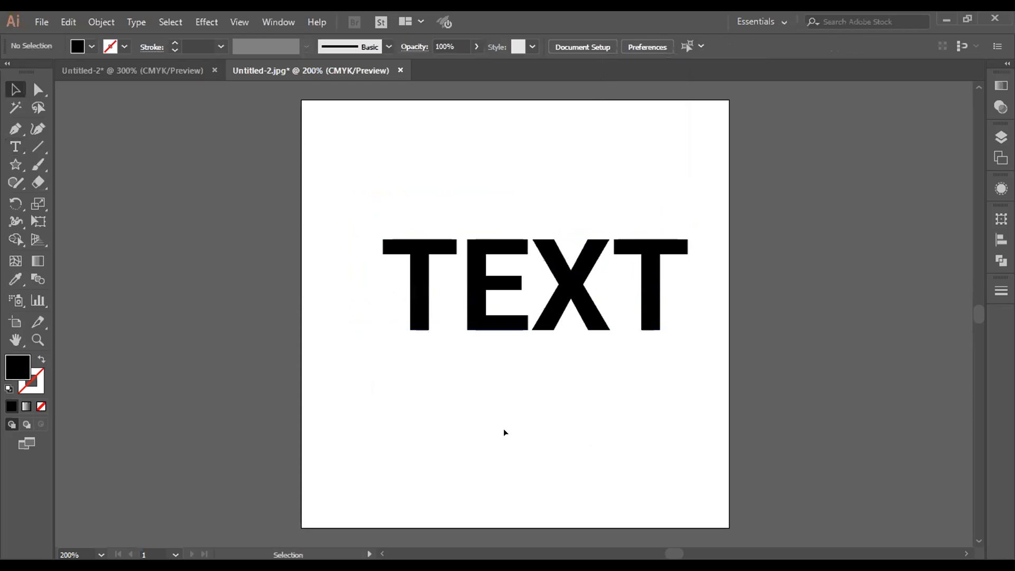
Step: Set the word's font size to 86 pt and center it horizontally and vertically on the artboard
click(551, 301)
click(667, 42)
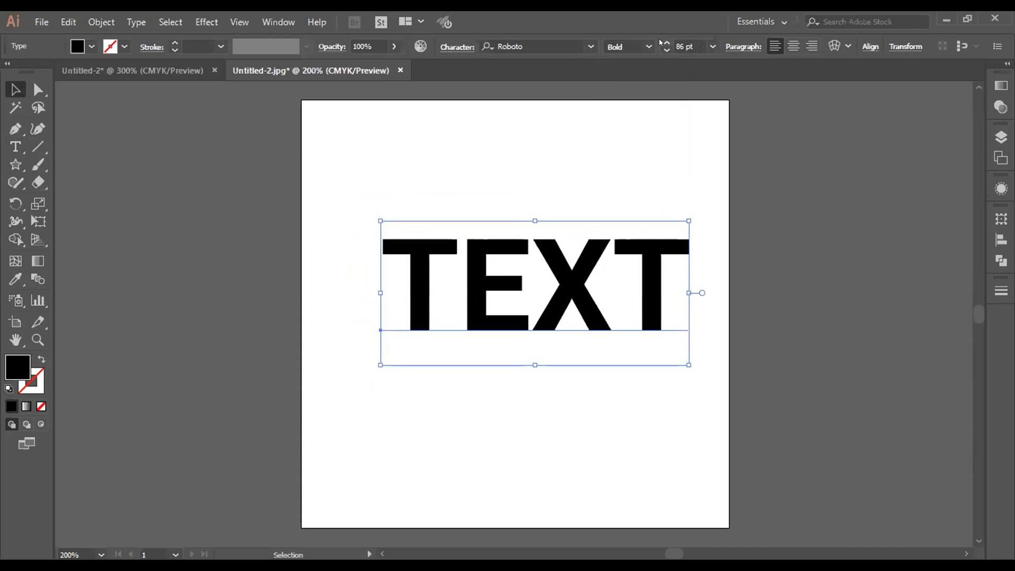
click(870, 47)
click(748, 86)
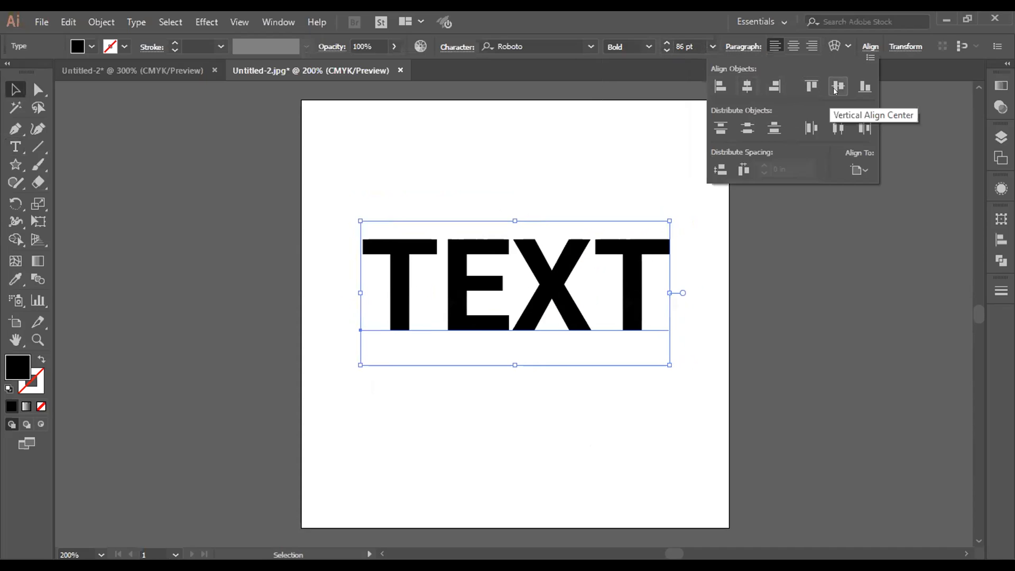
click(838, 86)
click(778, 336)
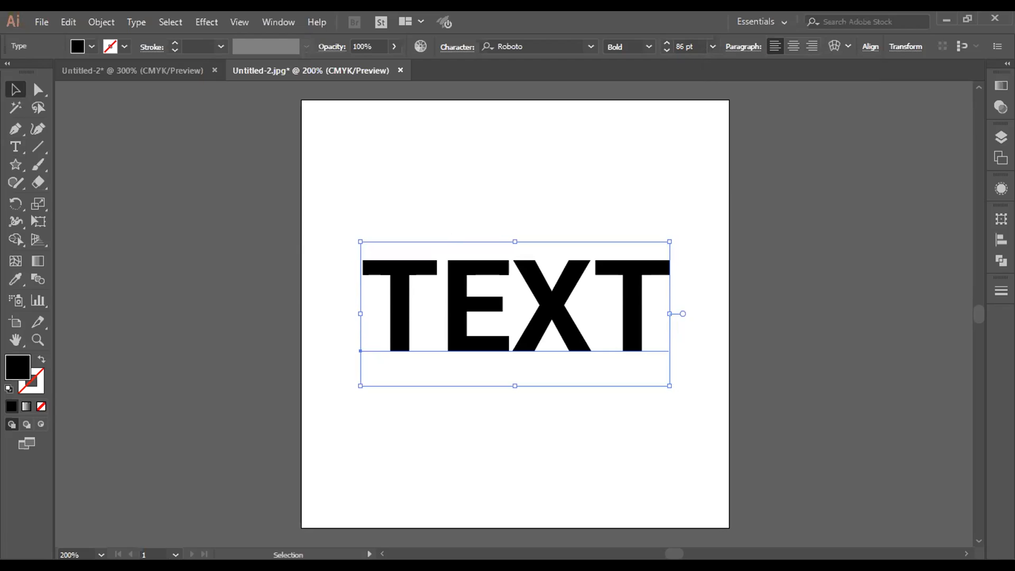
click(409, 480)
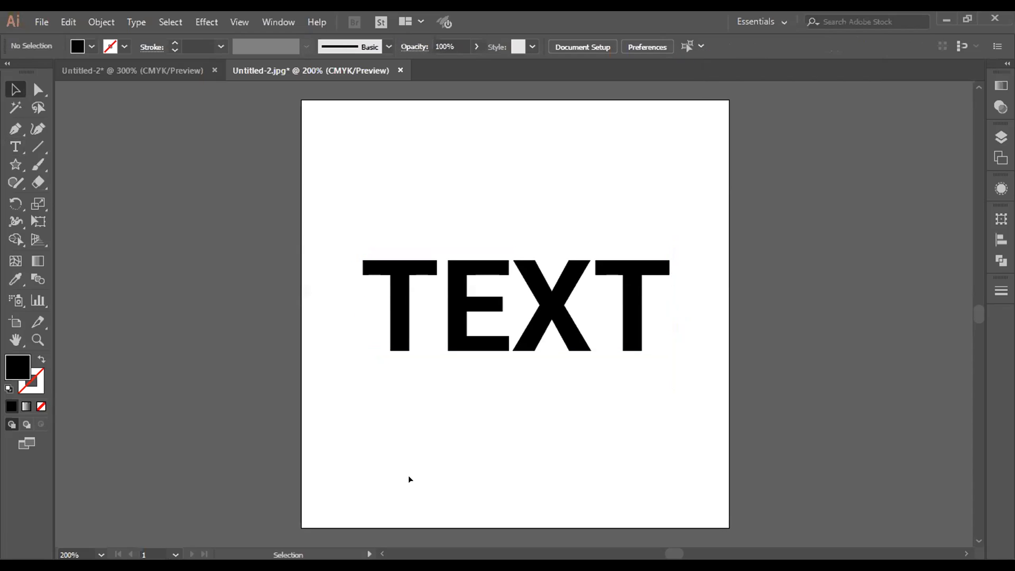
Step: Close the Untitled-2 document containing the pink ring without saving its changes
click(208, 68)
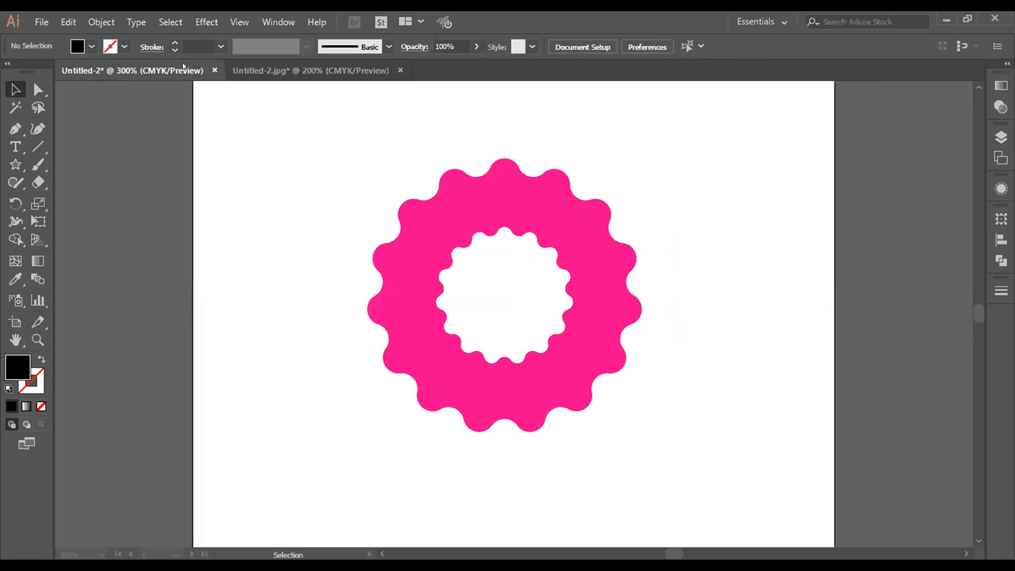
click(215, 71)
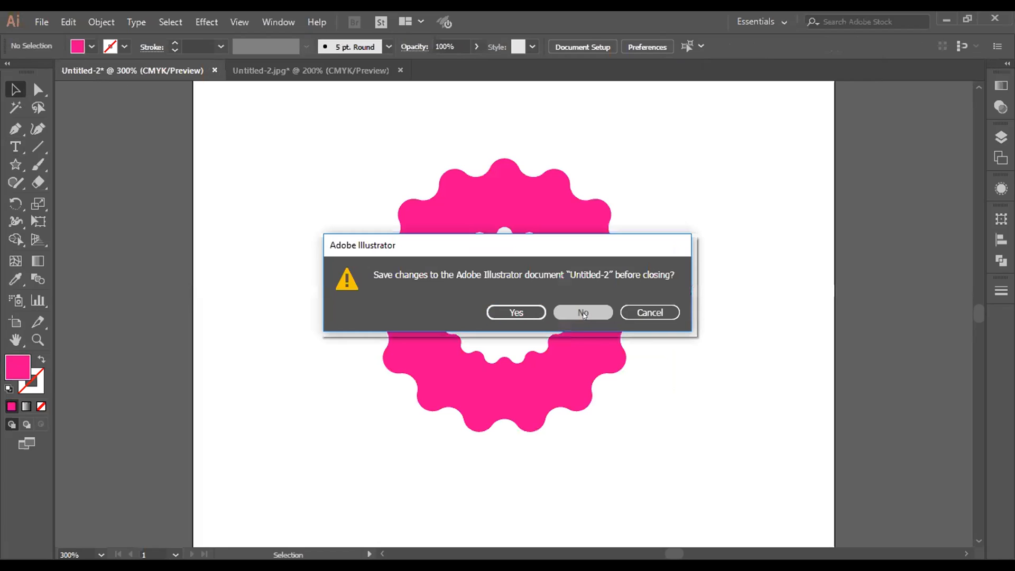
click(582, 314)
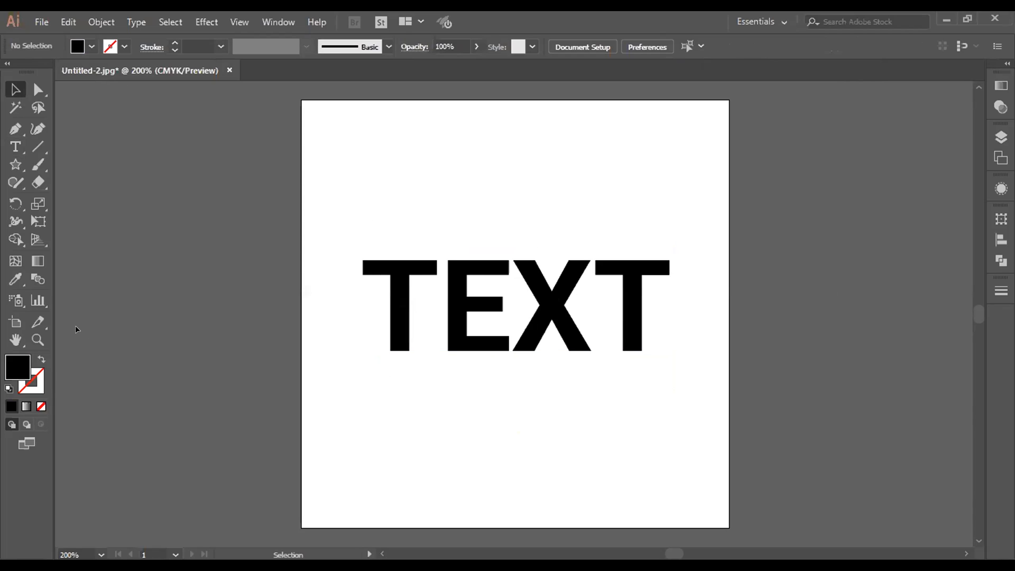
Step: Add a new 4 by 4 in artboard to the right of Artboard 1, level with its top edge
click(15, 323)
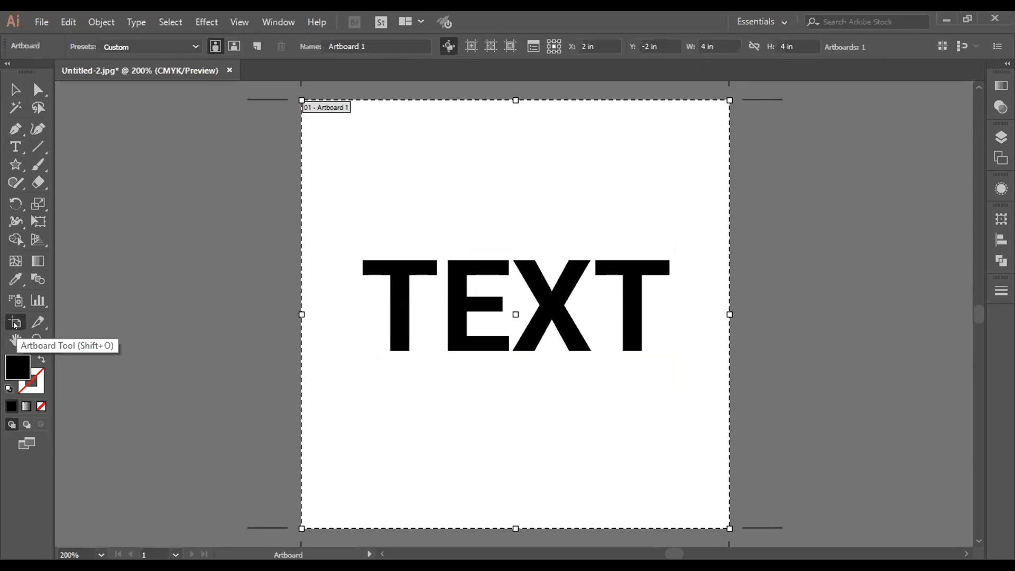
click(15, 89)
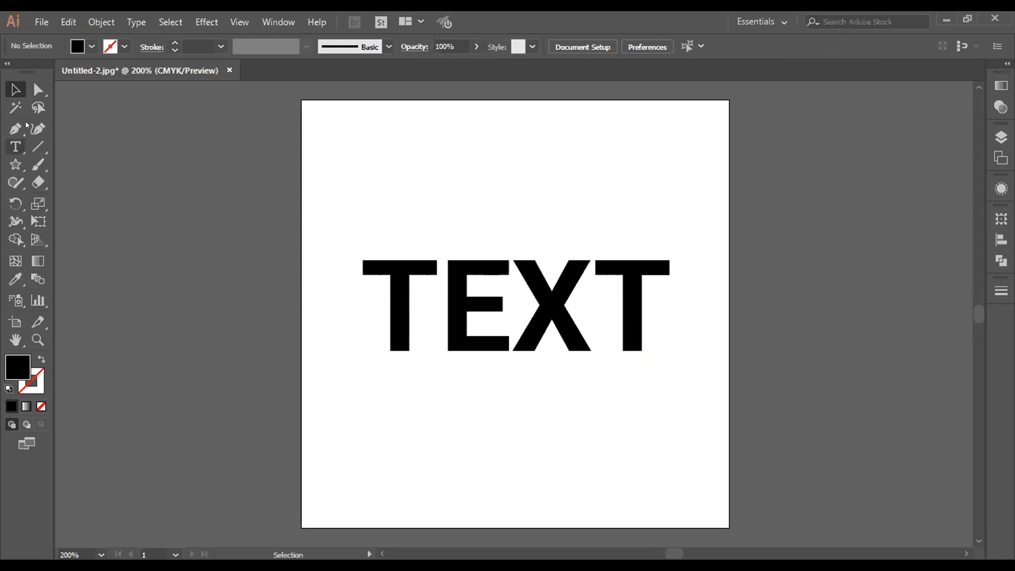
click(15, 324)
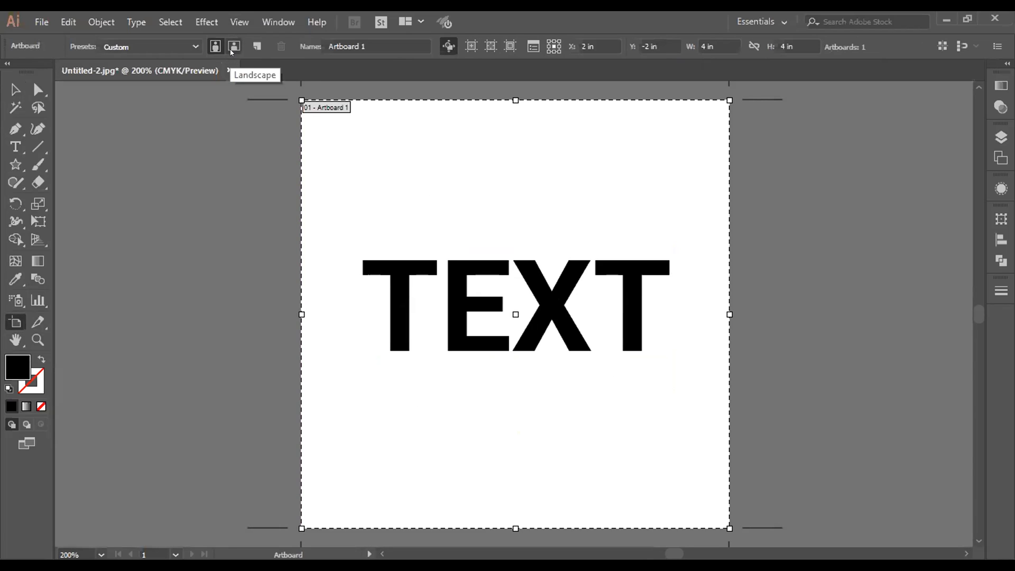
click(256, 48)
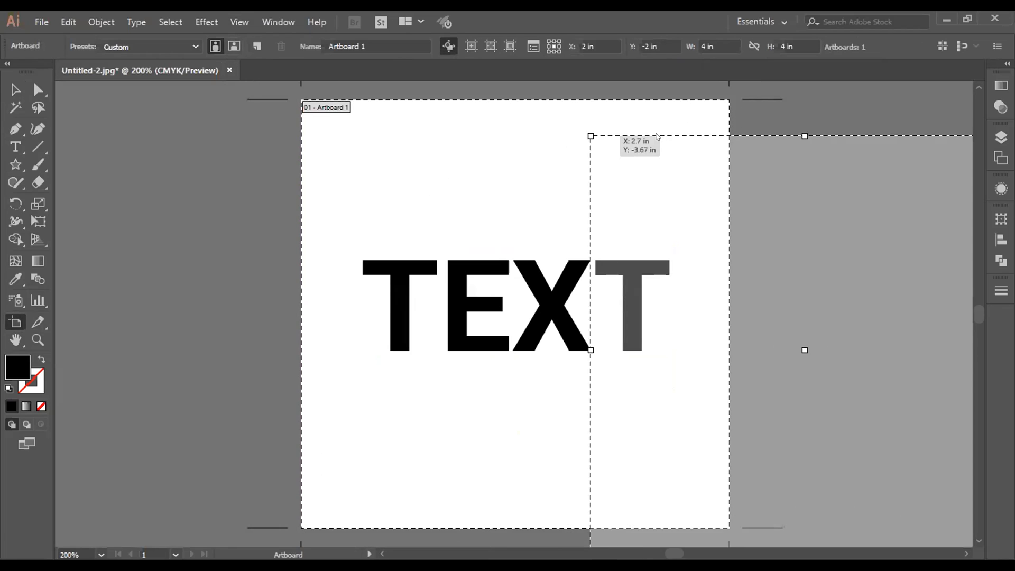
click(766, 101)
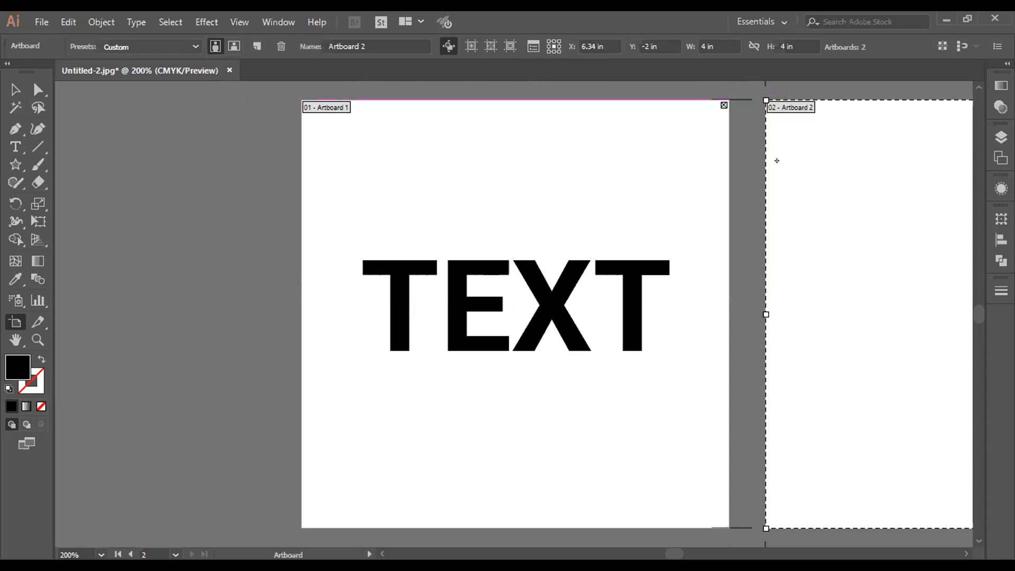
Step: Resize the second artboard to 8 by 8 in and move it farther right, to about X 9.03 in, Y -2.07 in
click(715, 46)
text(8)
key(Tab)
text(8)
drag(755, 145, 848, 150)
drag(762, 220, 911, 210)
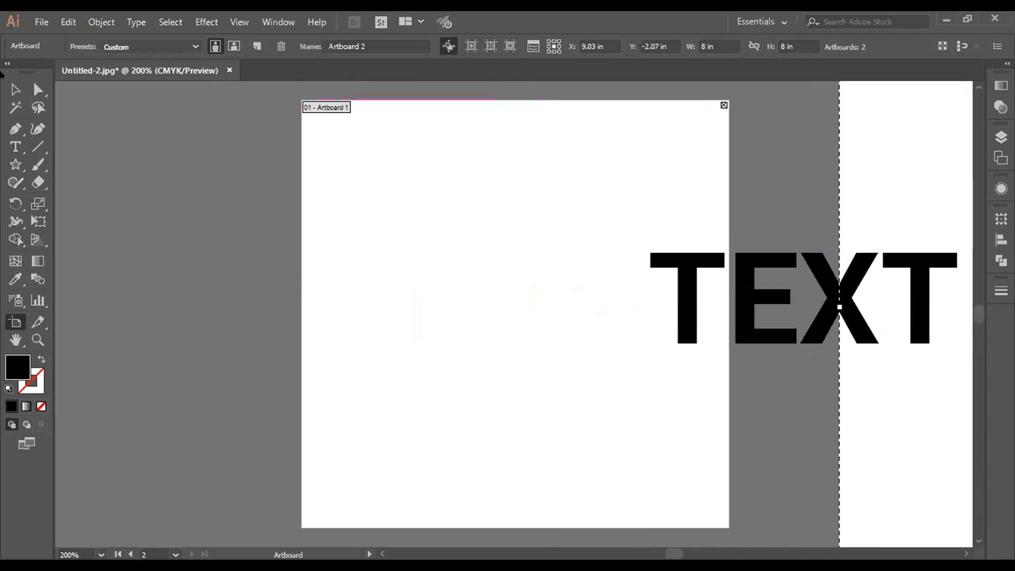
Step: Move the word TEXT back onto the first artboard
click(15, 89)
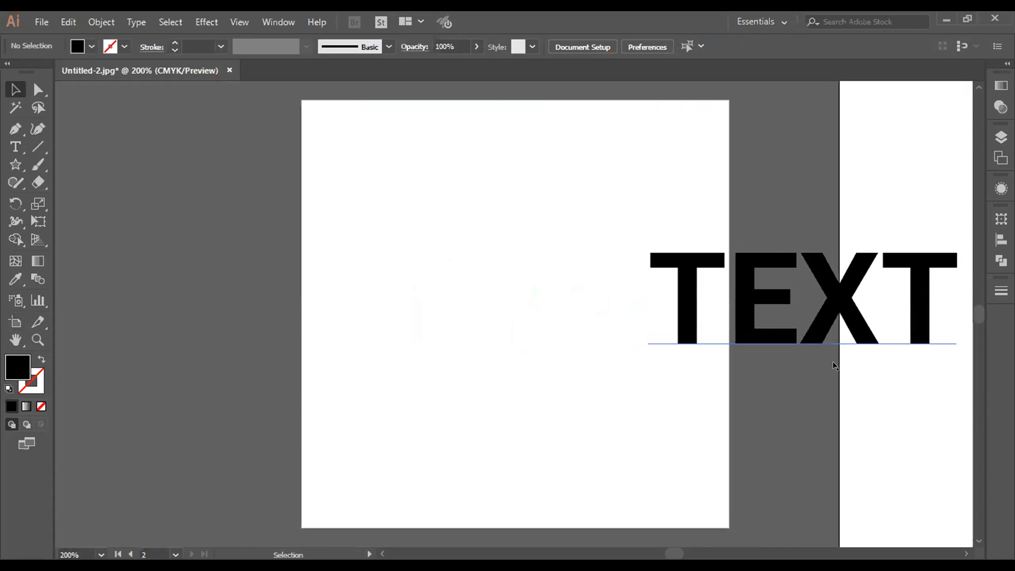
drag(752, 339, 420, 339)
key(space)
drag(819, 349, 702, 358)
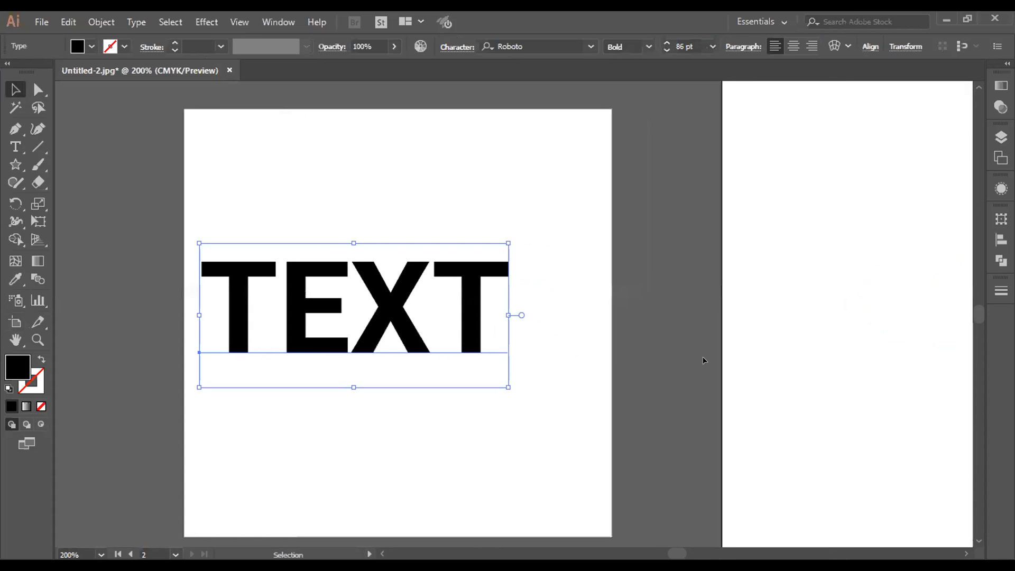
key(ctrl+minus)
key(ctrl+minus)
key(ctrl+minus)
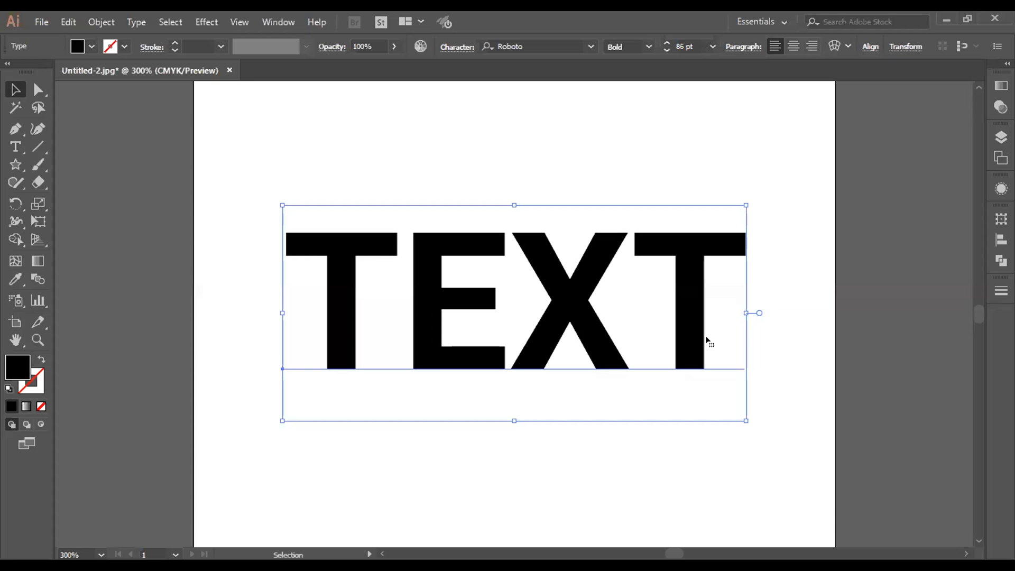
Step: Start a 3D Extrude & Bevel effect on the word TEXT and turn on its preview
click(206, 22)
mouse_move(252, 109)
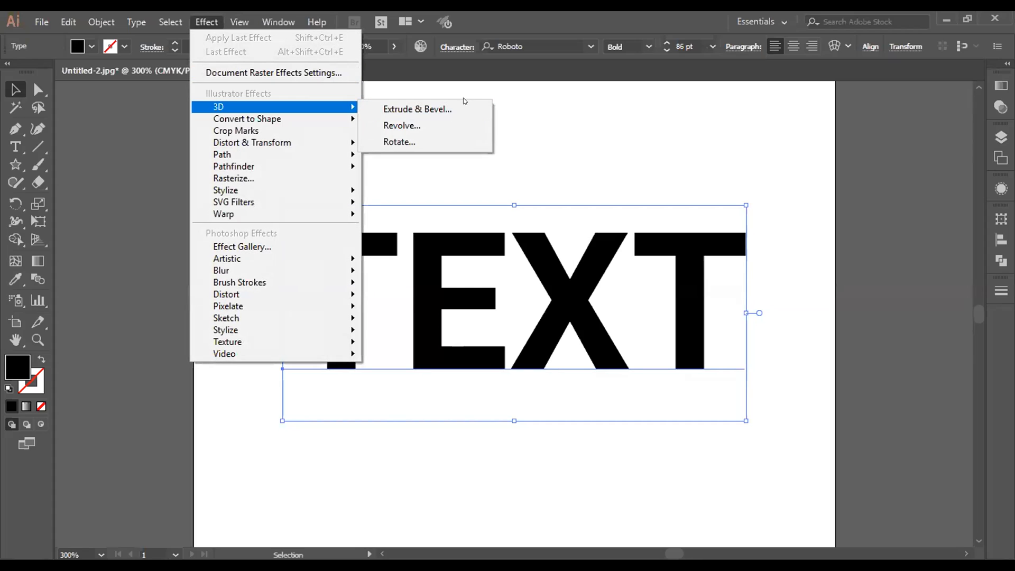
click(457, 111)
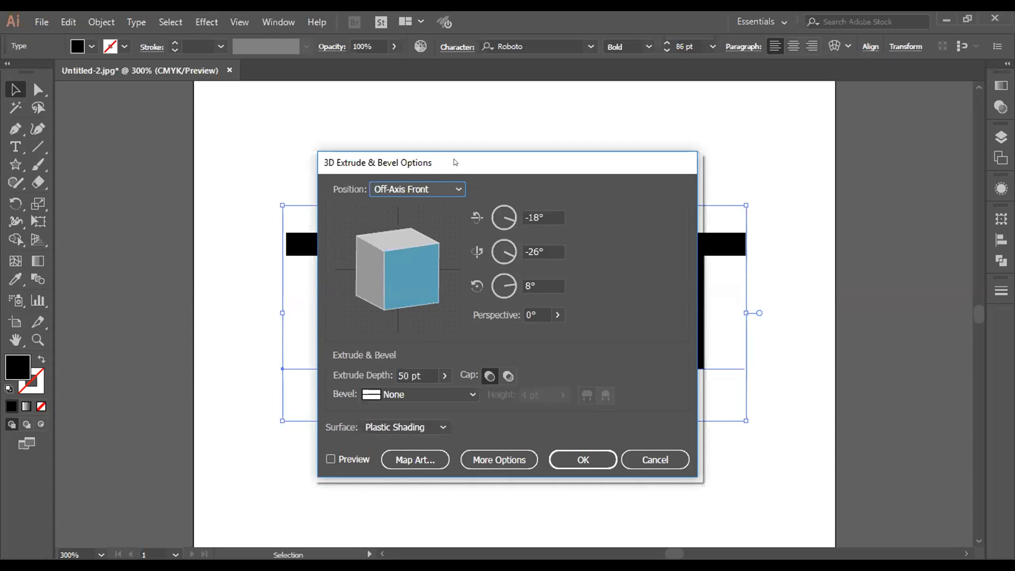
drag(454, 159, 765, 84)
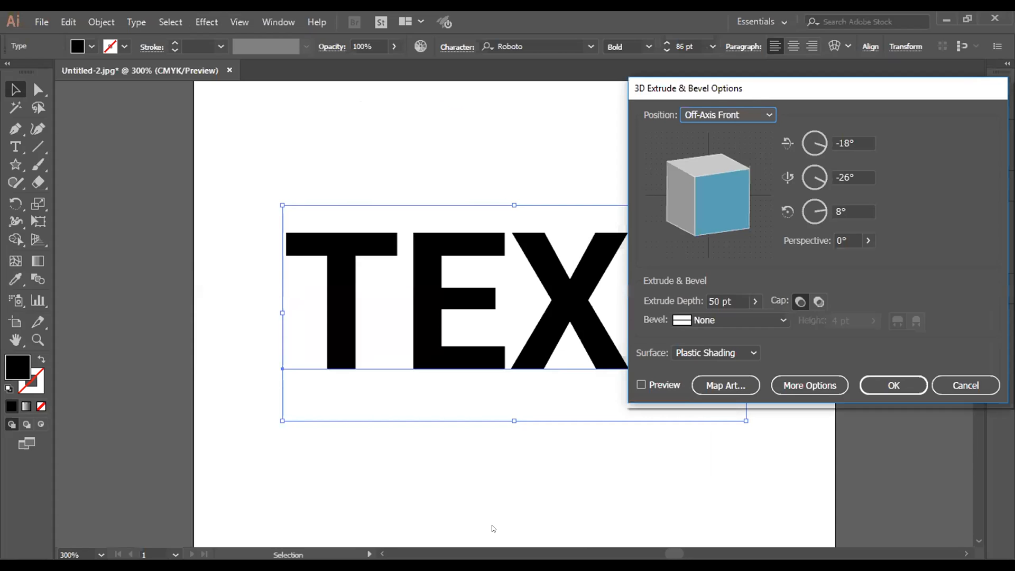
click(377, 301)
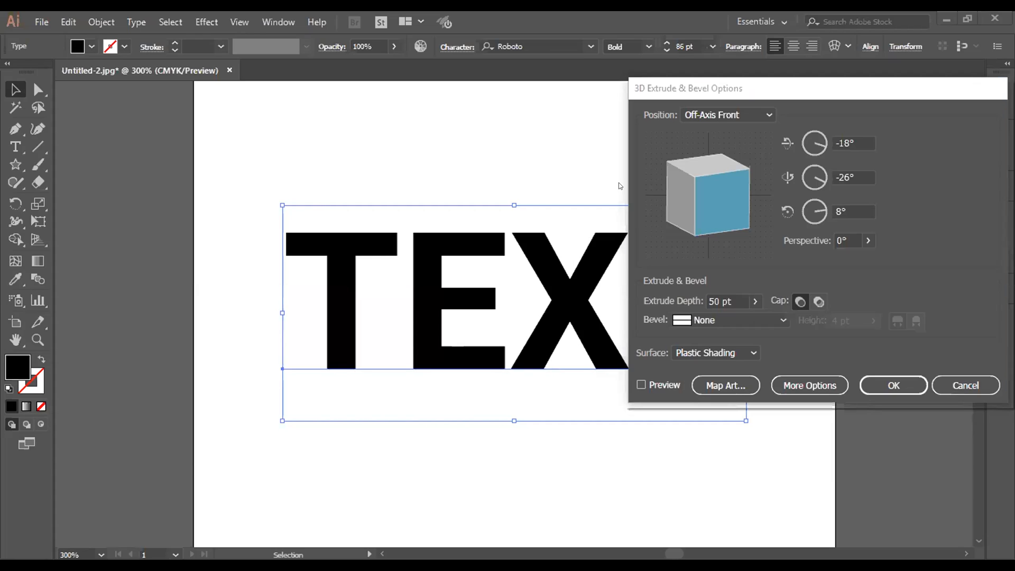
click(661, 269)
click(642, 385)
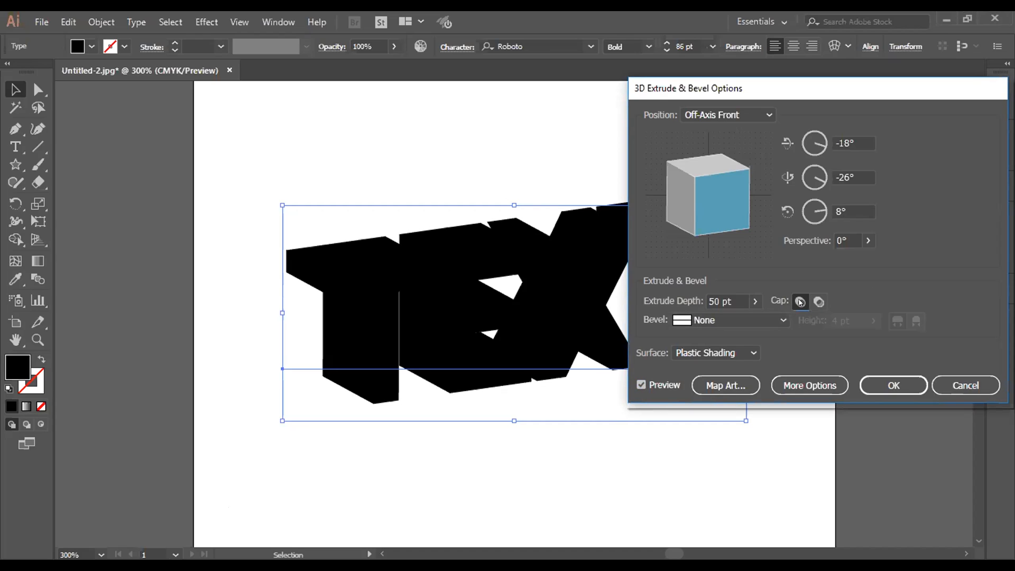
Step: Set the extrude depth of the TEXT effect to 10 pt
click(755, 302)
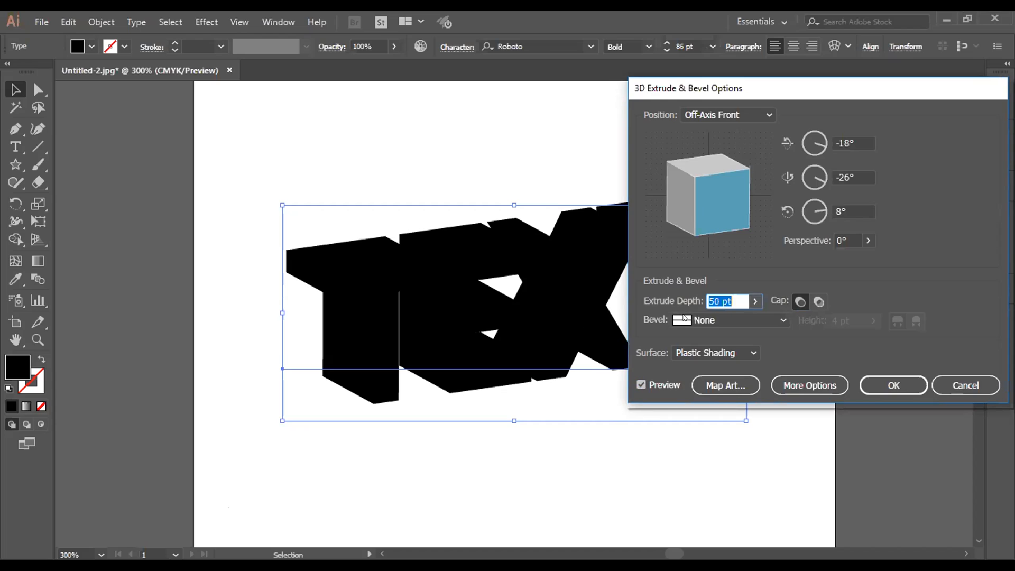
mouse_move(699, 321)
mouse_down()
mouse_move(682, 322)
mouse_move(694, 321)
mouse_up()
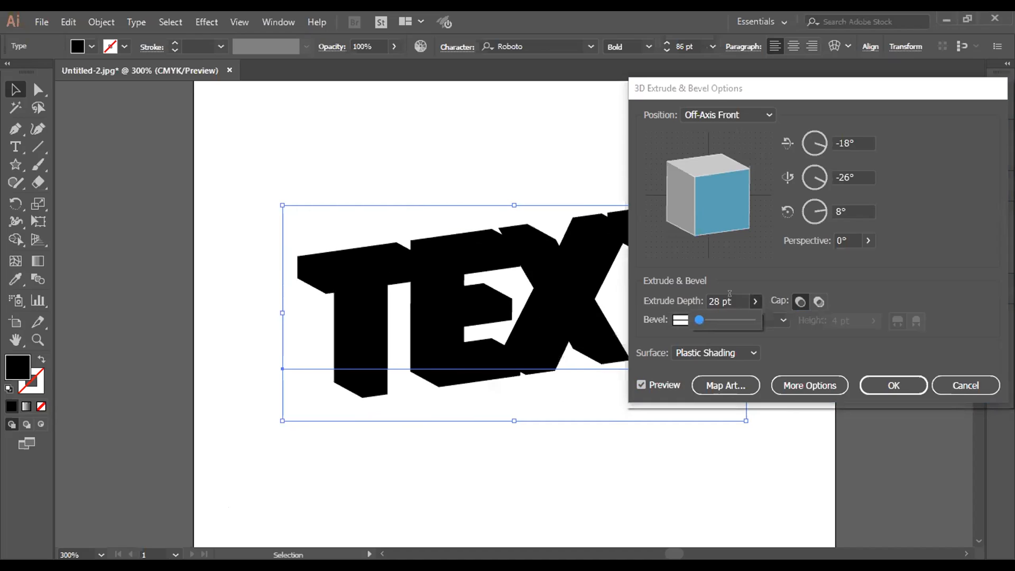
text(10)
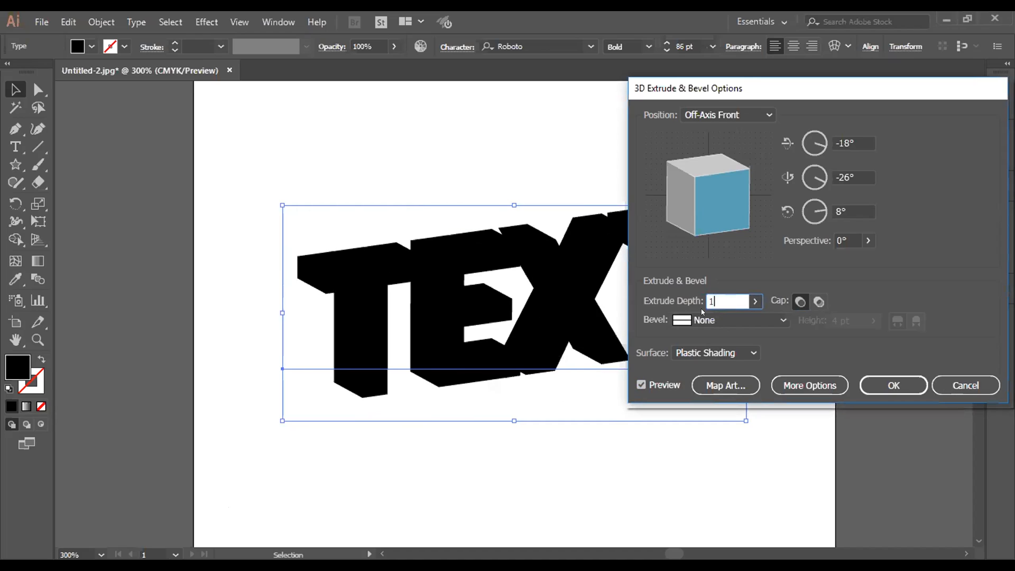
Step: Try the No Shading, Wireframe and Plastic Shading surfaces on the extruded text, ending with Diffuse Shading
click(729, 358)
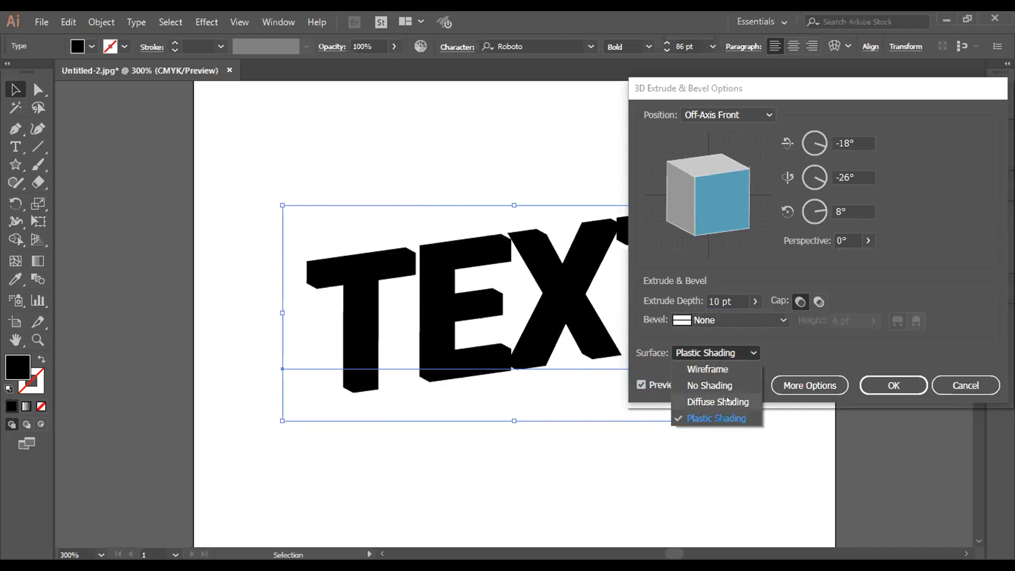
click(727, 401)
click(718, 357)
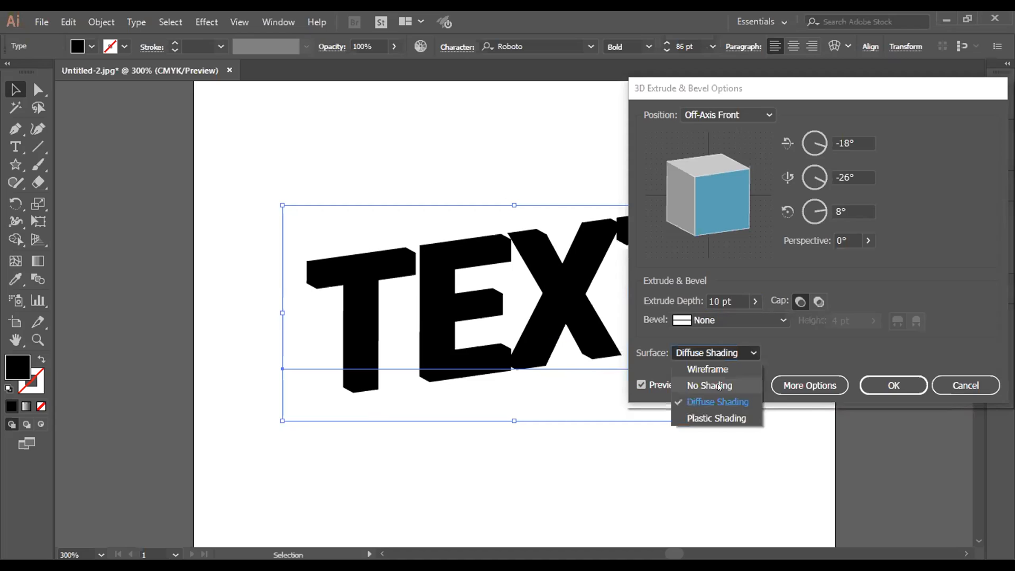
click(719, 388)
click(718, 353)
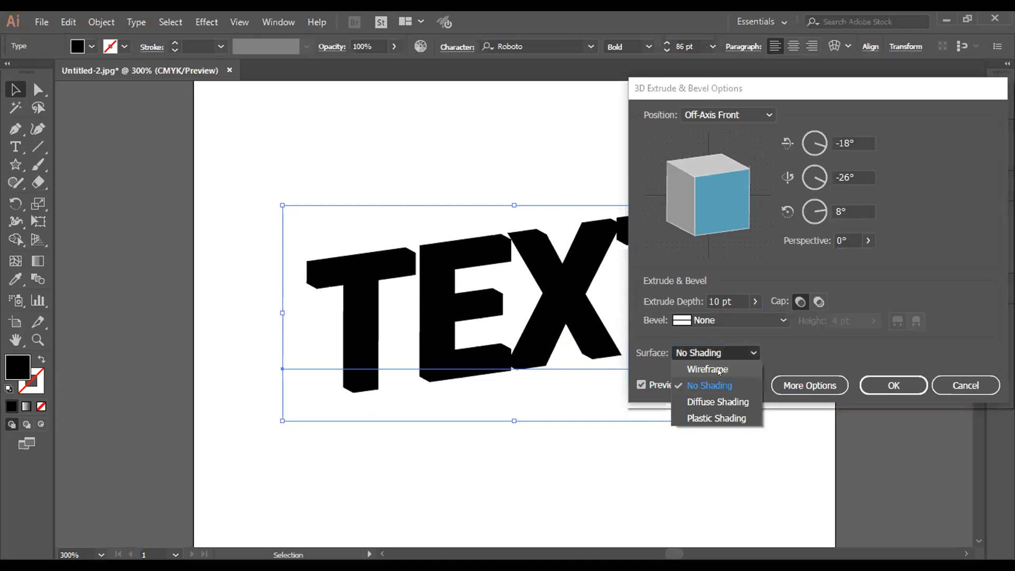
click(719, 371)
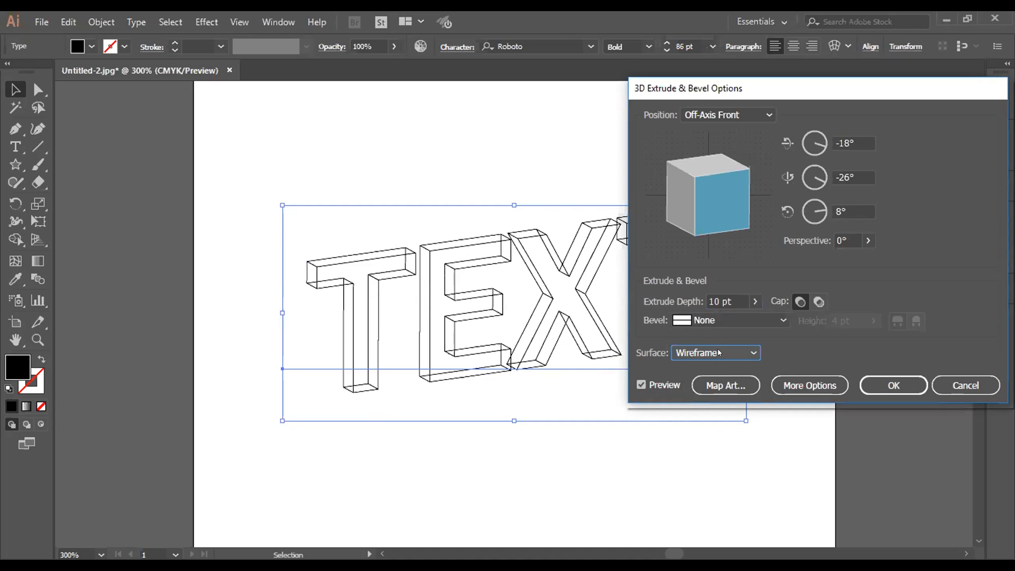
click(719, 353)
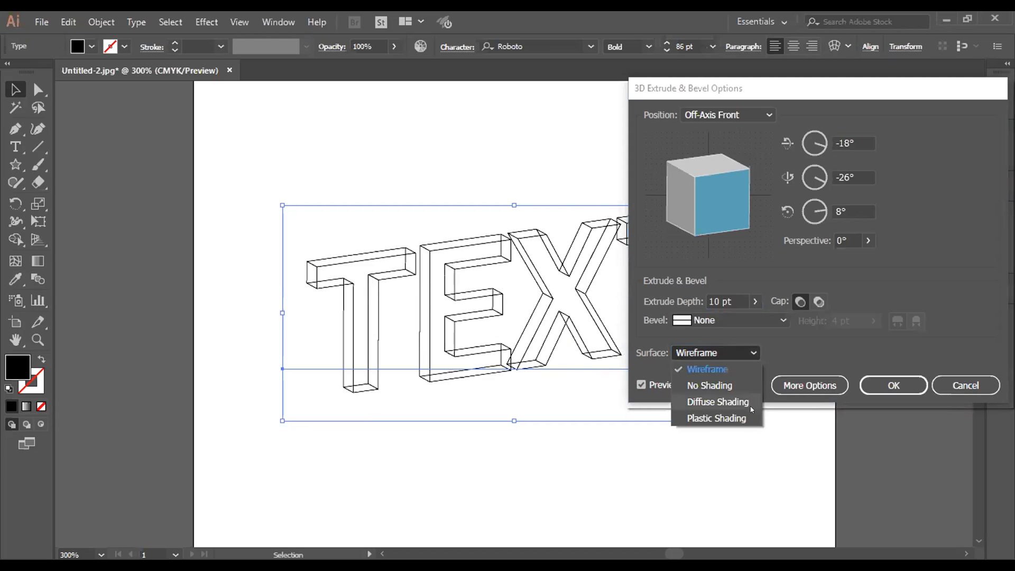
click(717, 418)
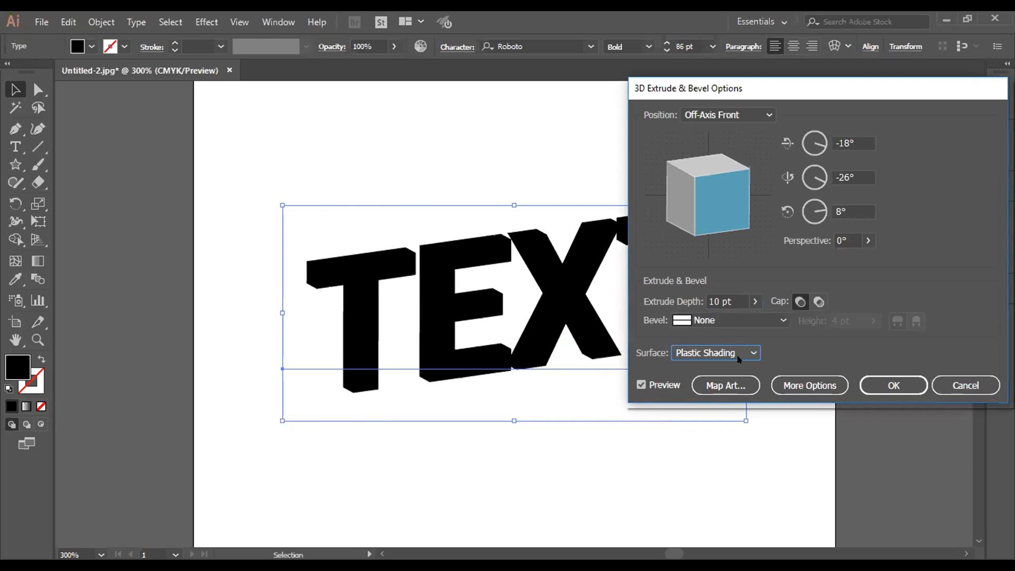
click(739, 353)
click(738, 405)
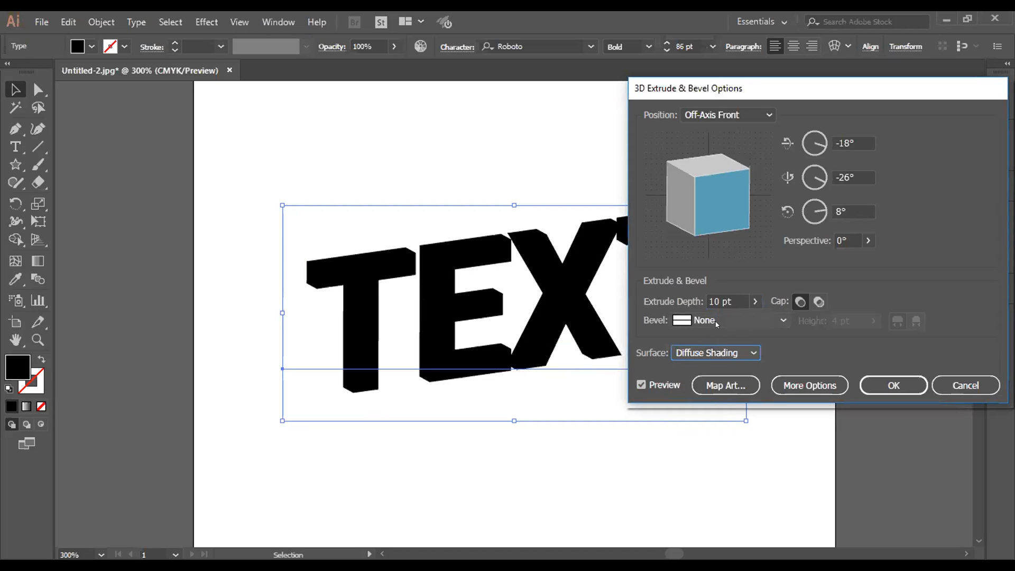
Step: Try the Classic, Complex 3 and Tall-Round bevels on the extruded text and settle on Jaggy
click(724, 320)
click(721, 352)
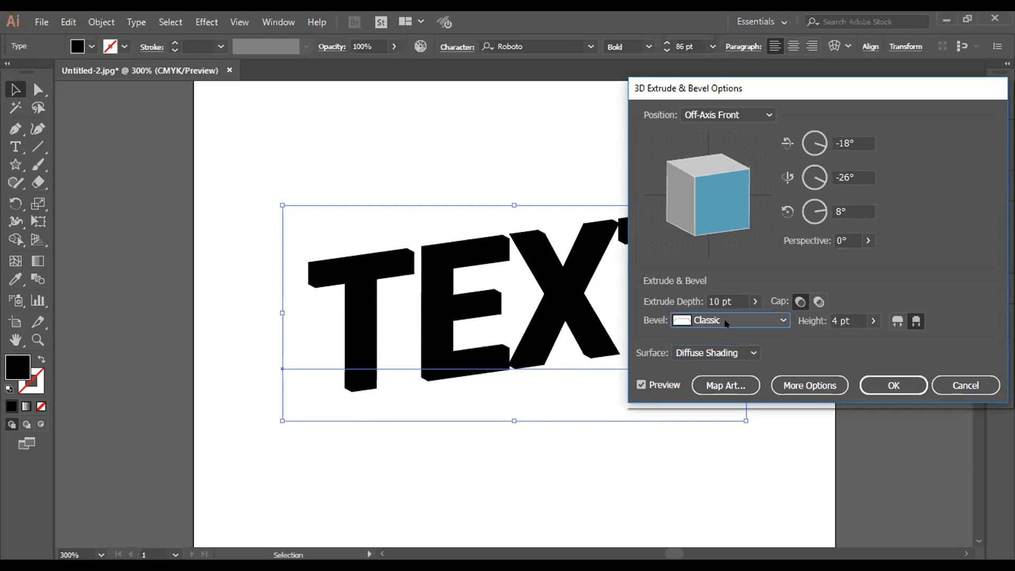
click(727, 323)
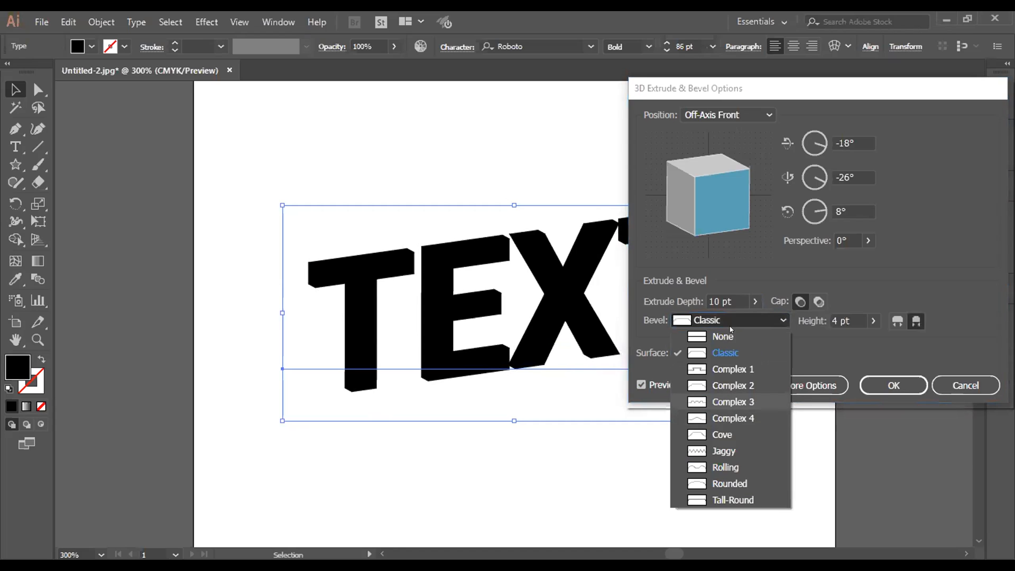
click(728, 405)
click(731, 324)
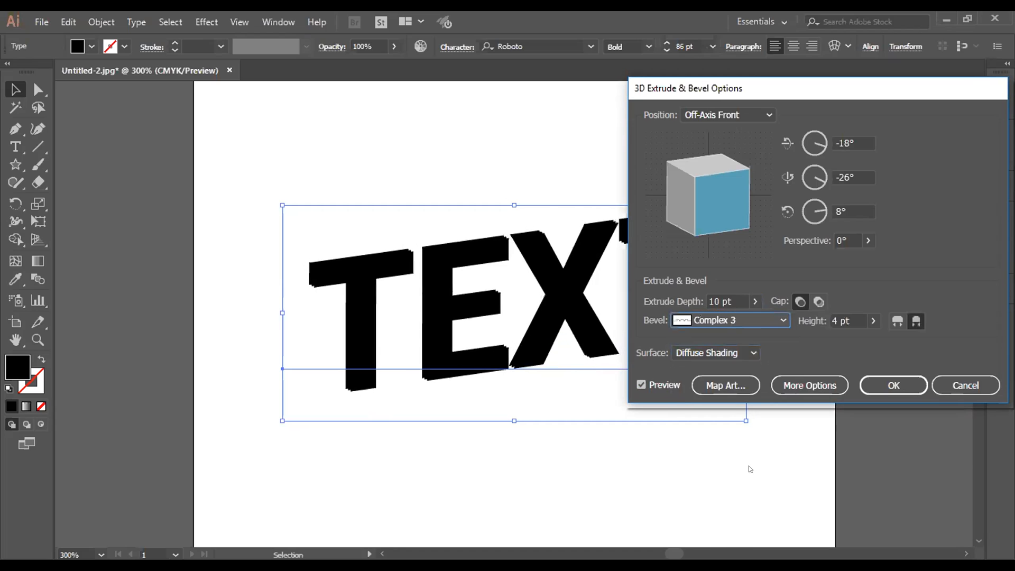
click(741, 324)
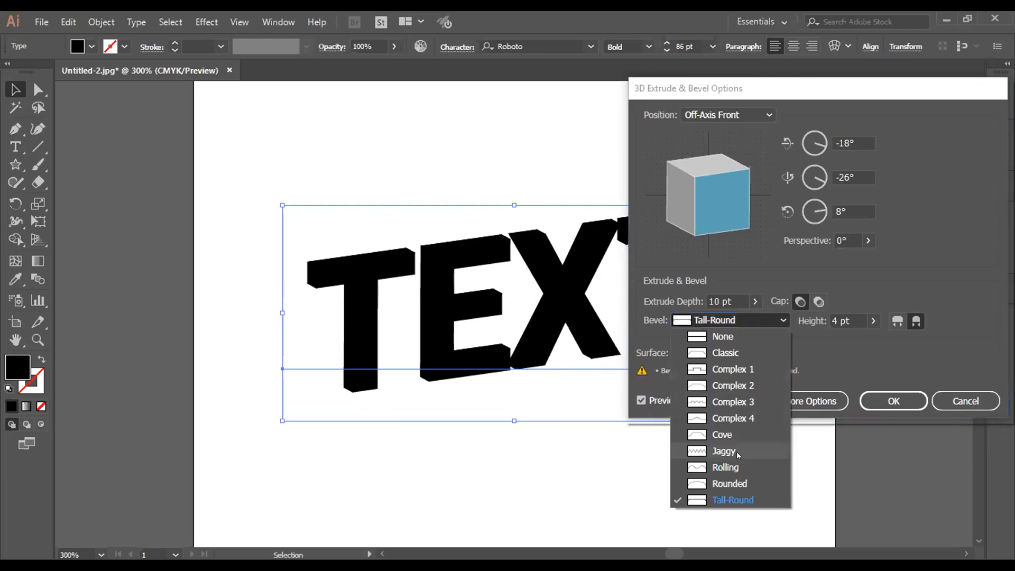
click(738, 453)
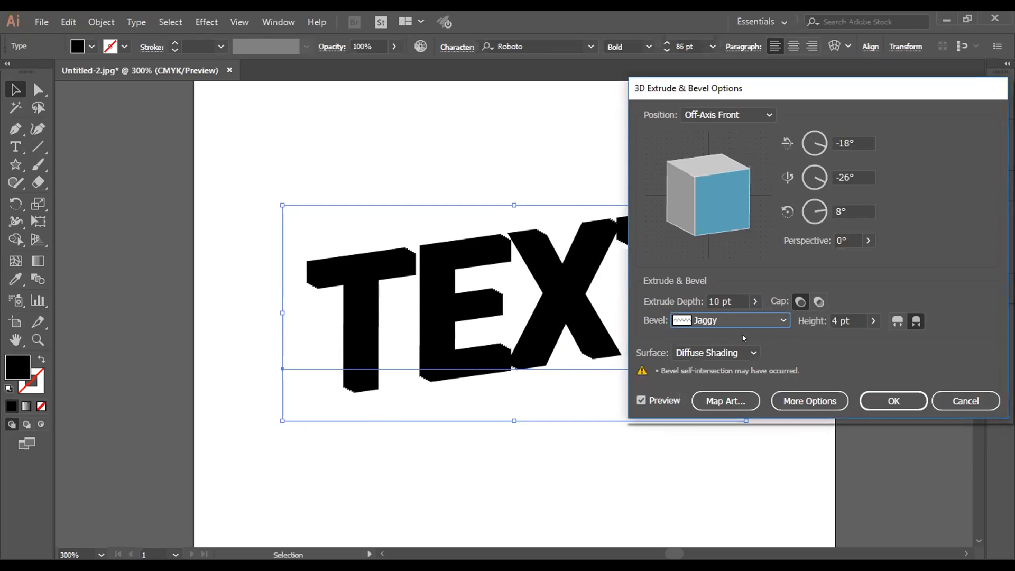
Step: Raise the Jaggy bevel height to 27 pt as a trial, and bring it down to 6 pt
click(874, 321)
drag(817, 340, 829, 340)
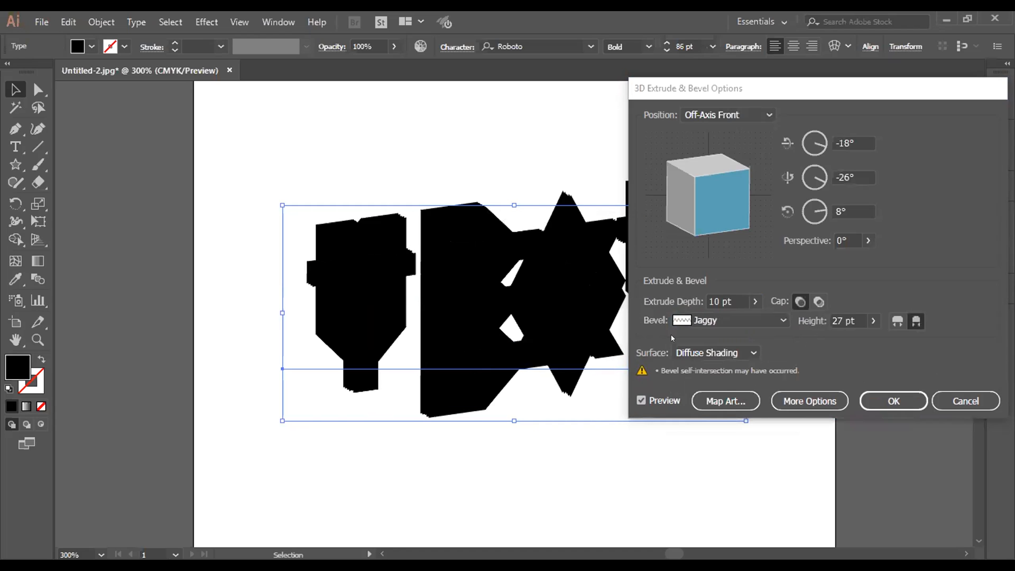
click(872, 324)
drag(834, 340, 817, 341)
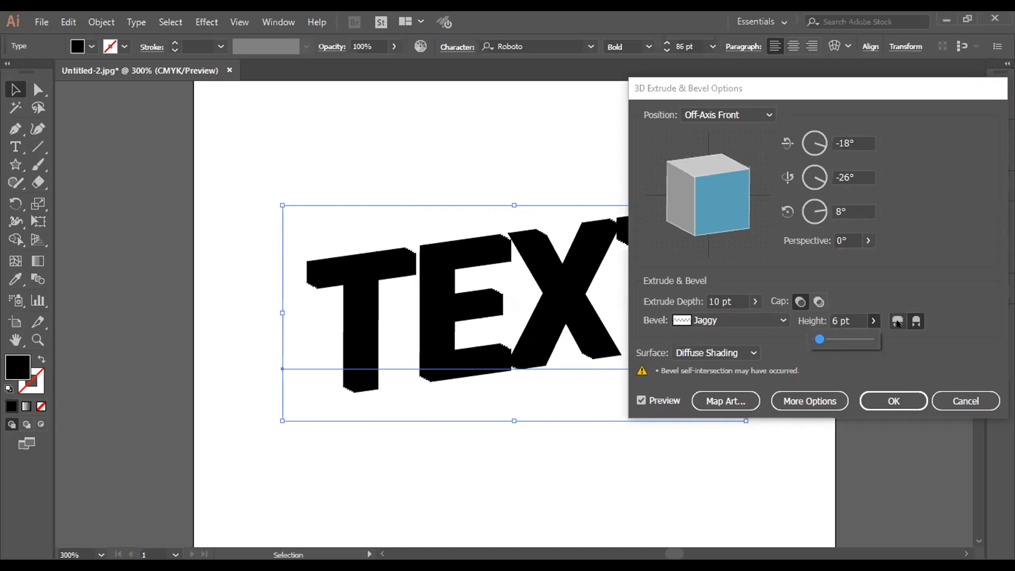
Step: Try the outward bevel extent, return to the inward extent, and apply the 3D effect to the text
click(901, 324)
click(916, 323)
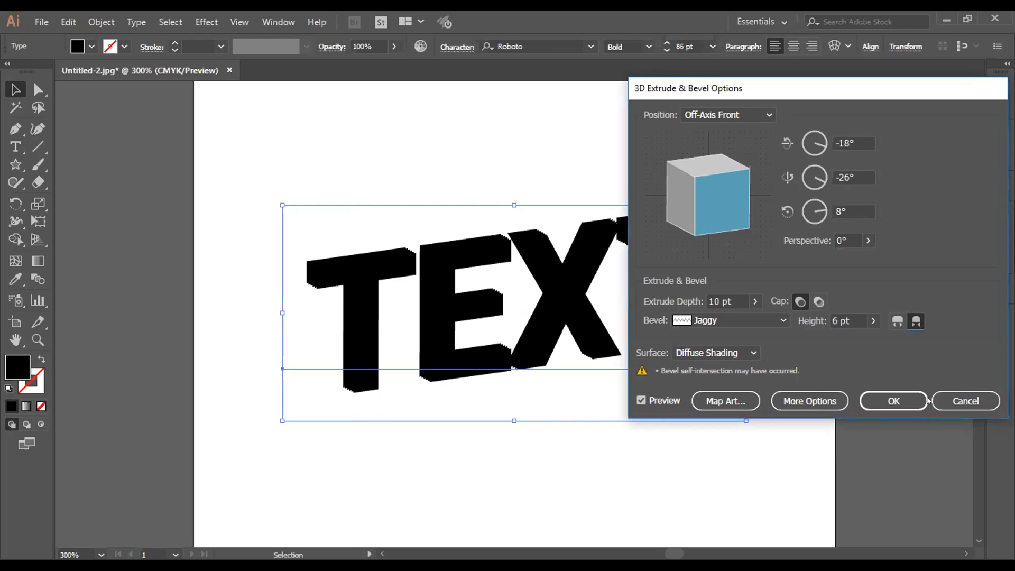
click(894, 400)
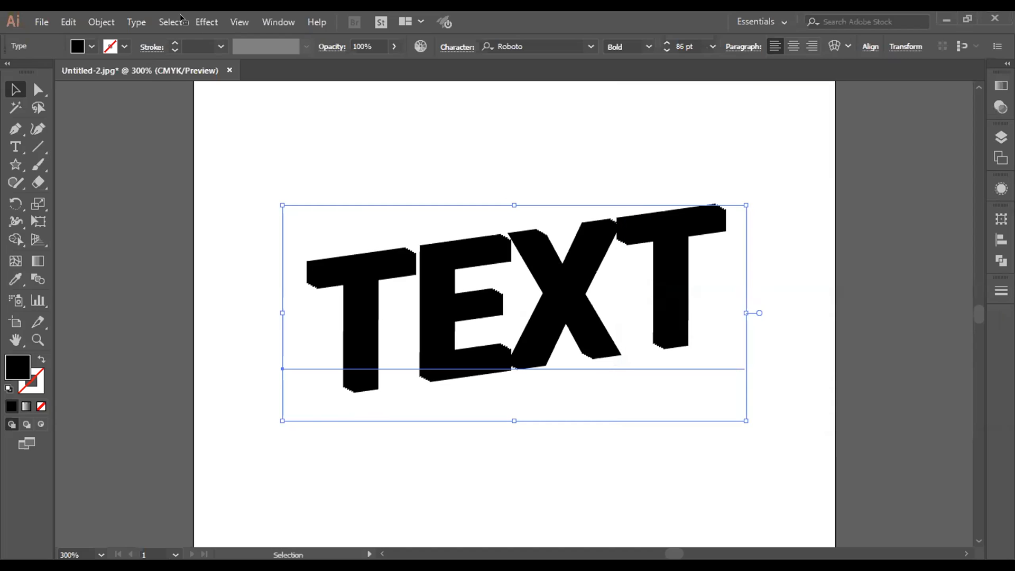
Step: Examine the available Illustrator and Photoshop effect categories, including Pathfinder, Artistic, Warp and Stylize
click(204, 22)
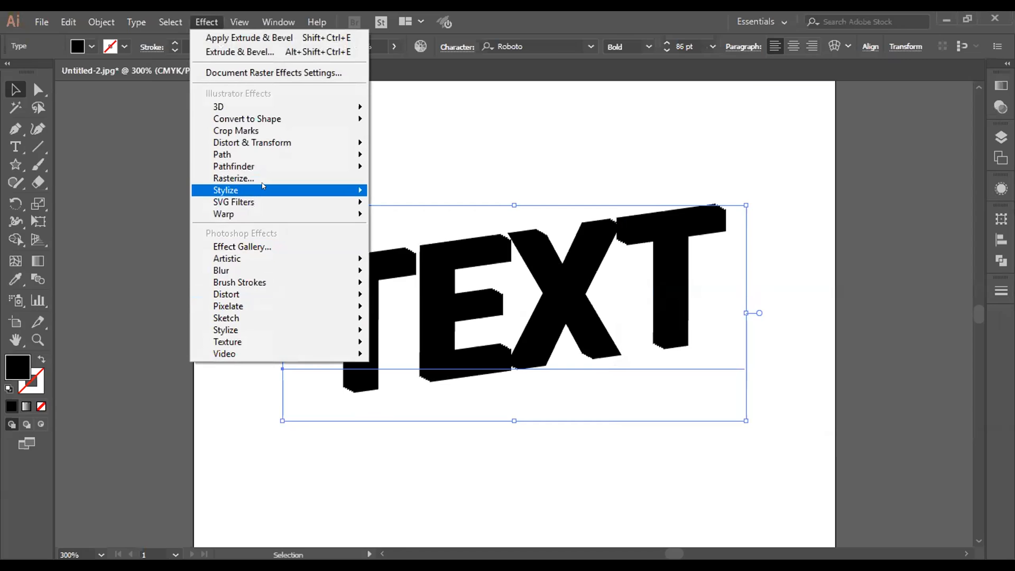
mouse_move(263, 186)
mouse_move(250, 274)
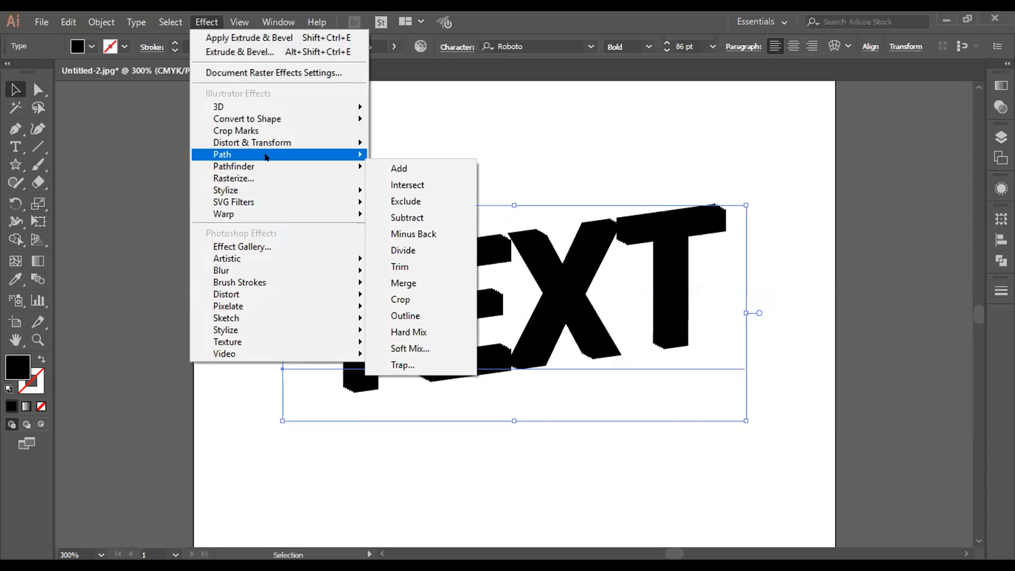
mouse_move(273, 149)
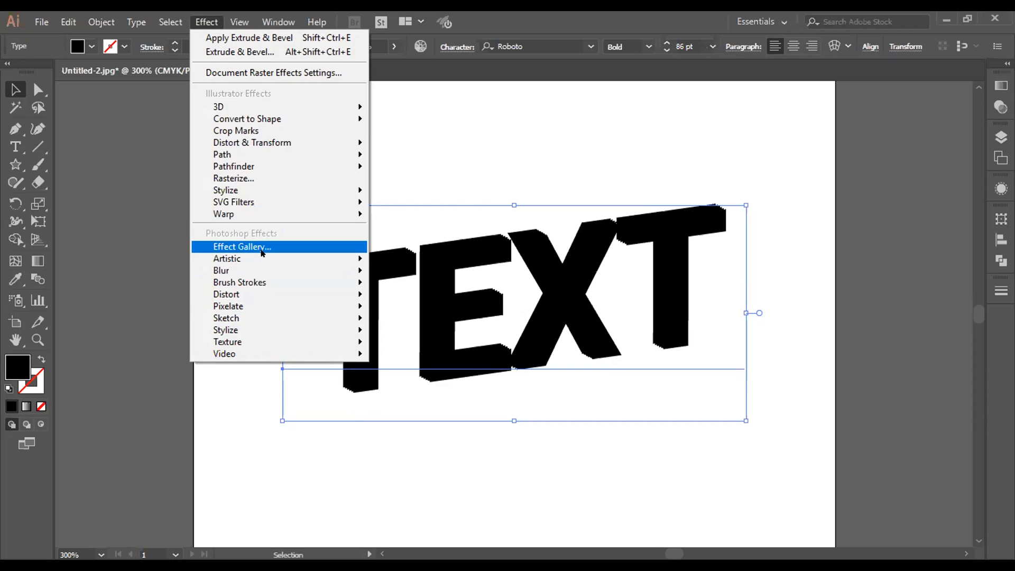
mouse_move(252, 264)
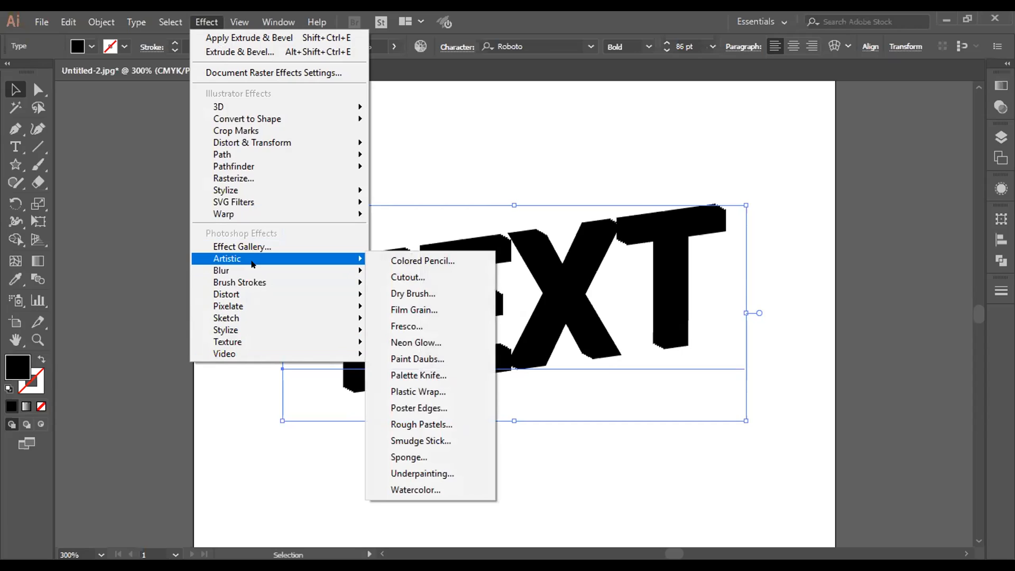
mouse_move(264, 280)
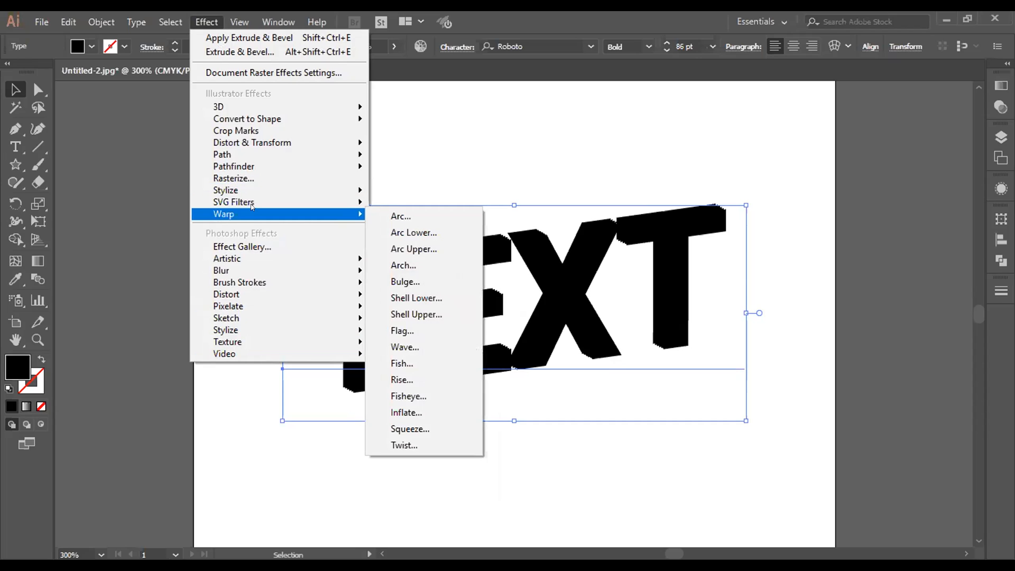
mouse_move(252, 195)
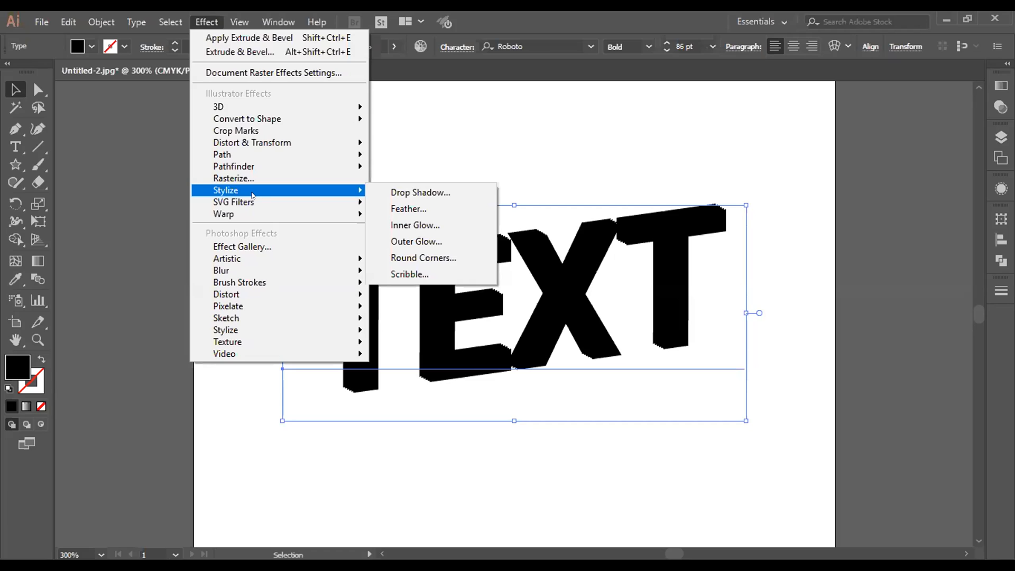
click(445, 132)
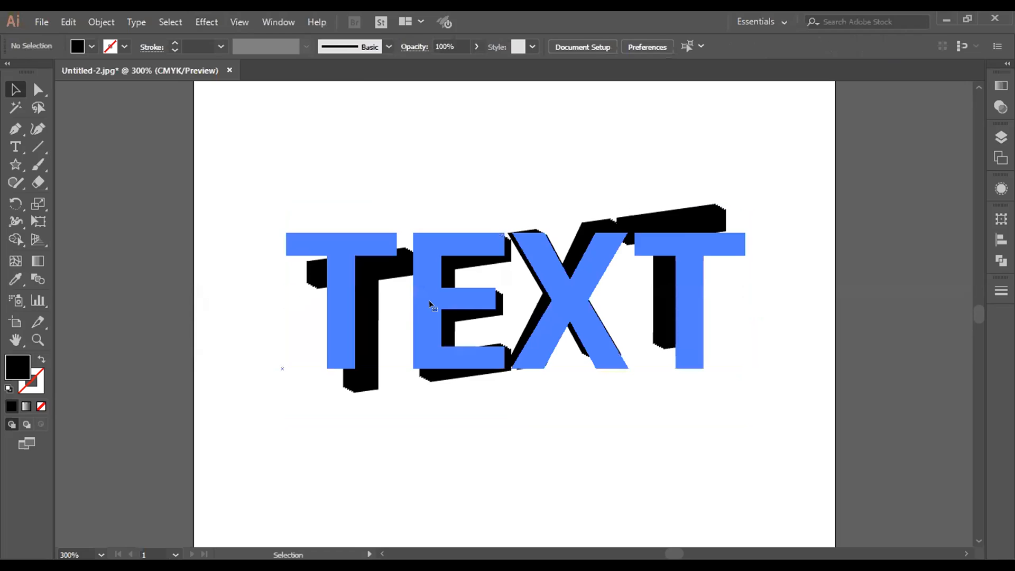
Step: Reselect the word TEXT and reopen its existing 3D Extrude & Bevel effect for editing with the preview on
click(430, 300)
click(1001, 107)
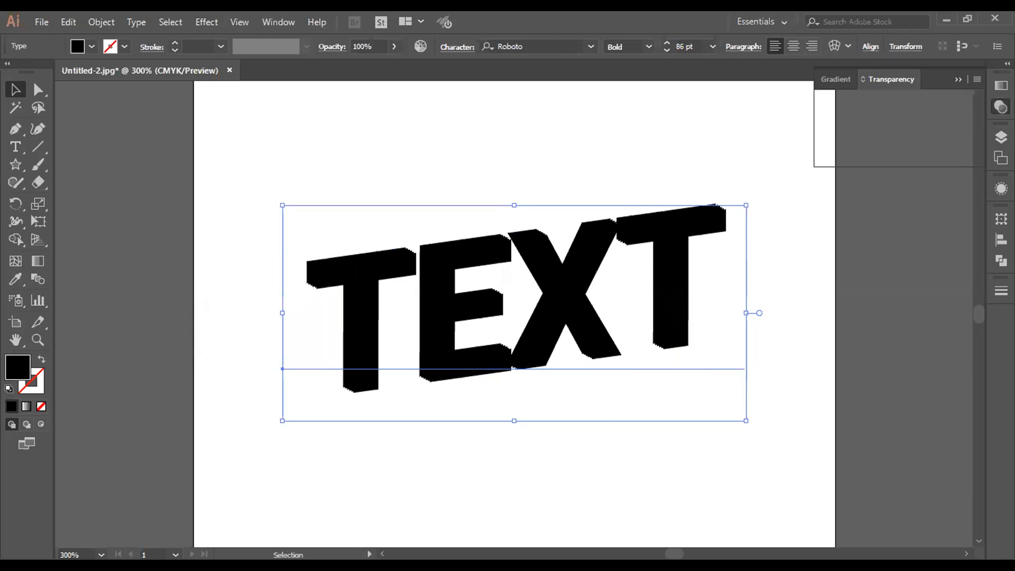
click(1001, 240)
click(1001, 188)
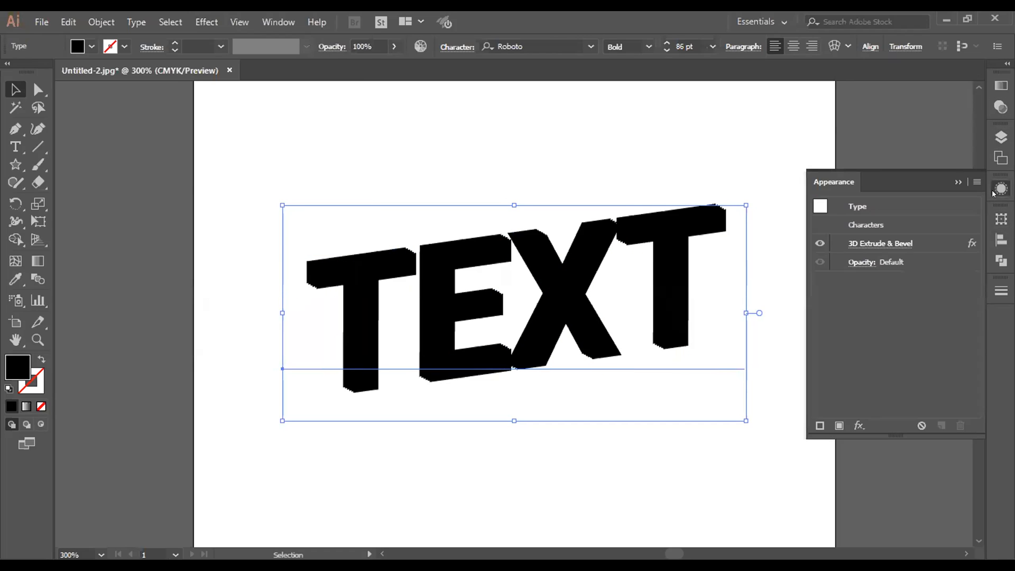
click(887, 244)
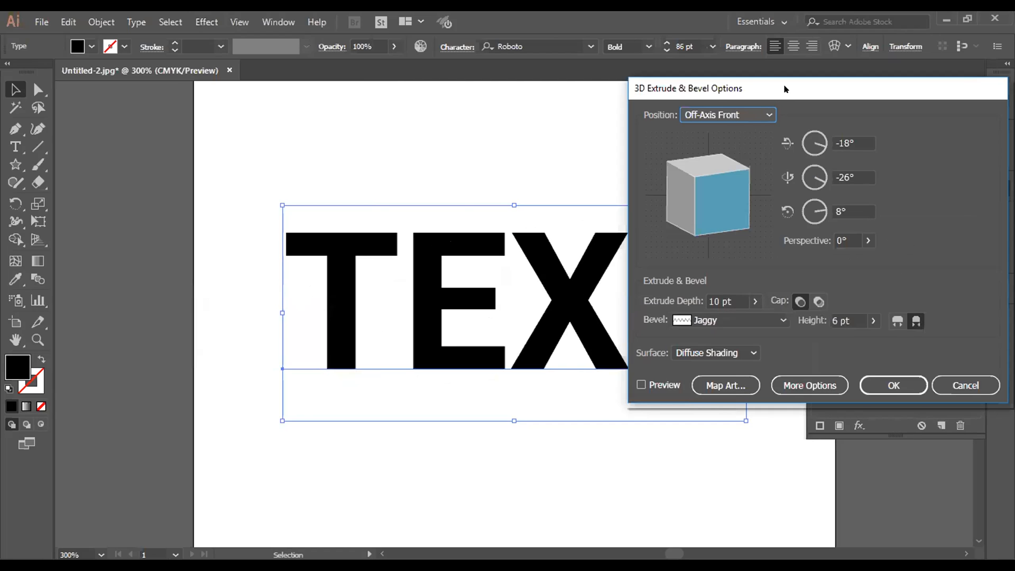
drag(785, 89, 755, 23)
click(620, 320)
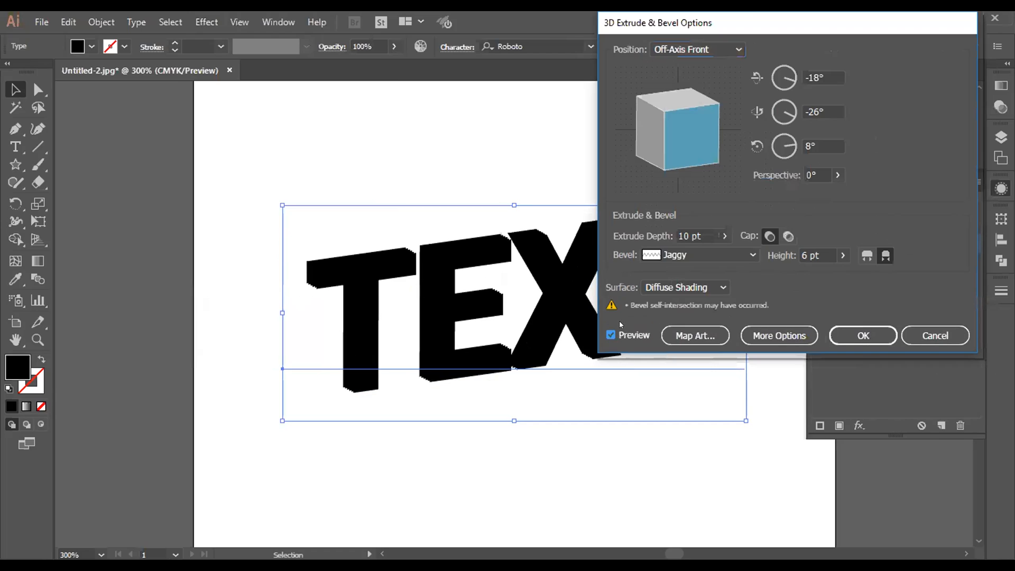
Step: Switch the text effect's surface to Plastic Shading and set its rotation around the X axis to about -58°
click(682, 287)
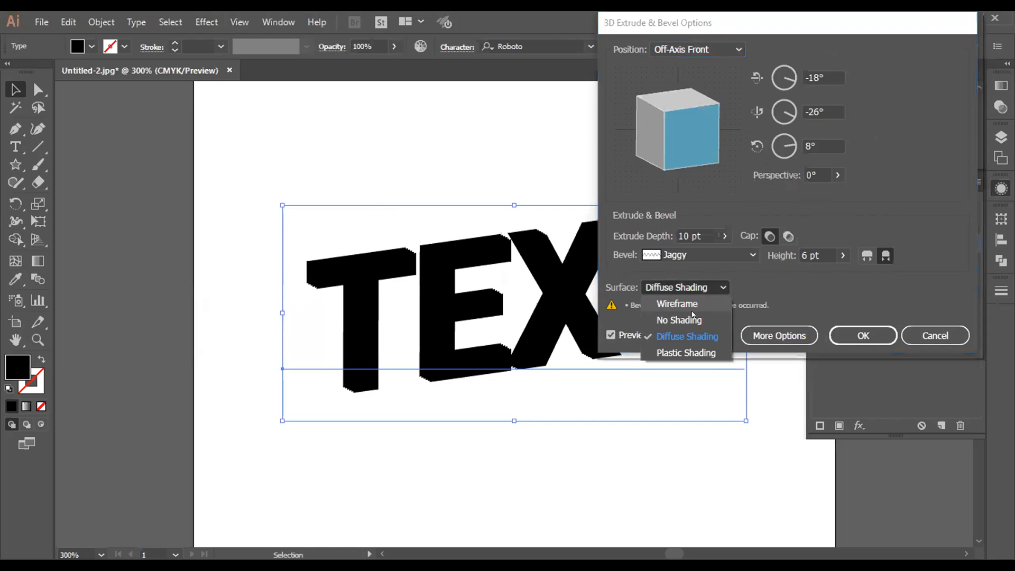
click(692, 352)
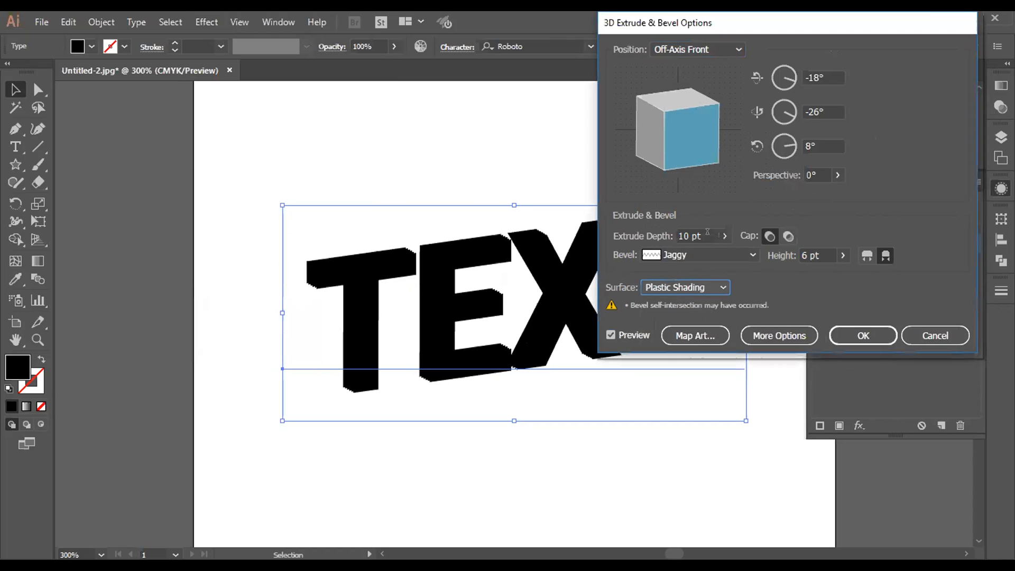
click(792, 77)
mouse_move(791, 77)
mouse_down()
mouse_move(777, 63)
mouse_move(788, 65)
mouse_move(786, 87)
mouse_move(775, 71)
mouse_move(790, 65)
mouse_move(790, 88)
mouse_up()
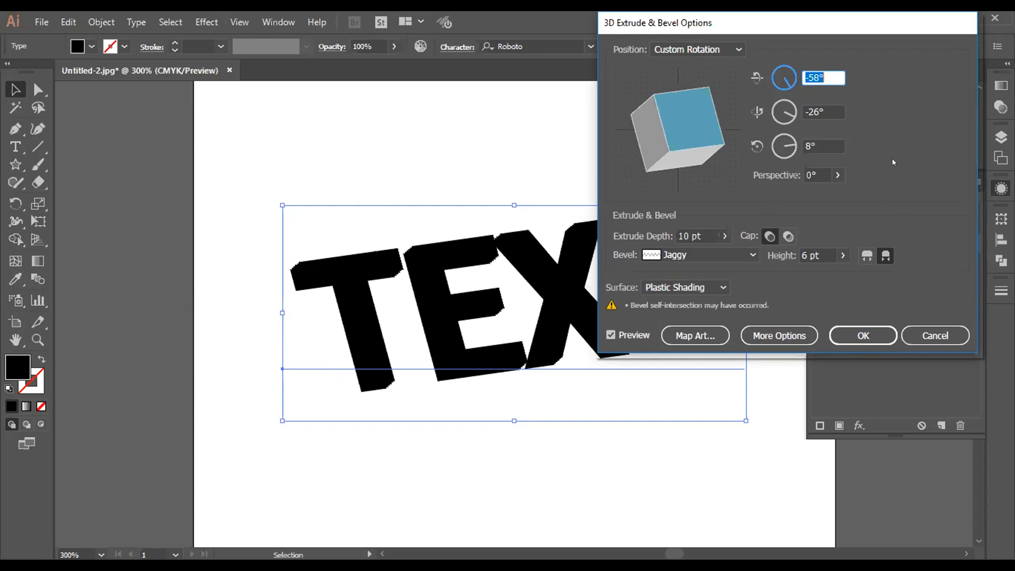
Step: Try several rotations of the text around the Y axis and set that angle to 0°
click(789, 112)
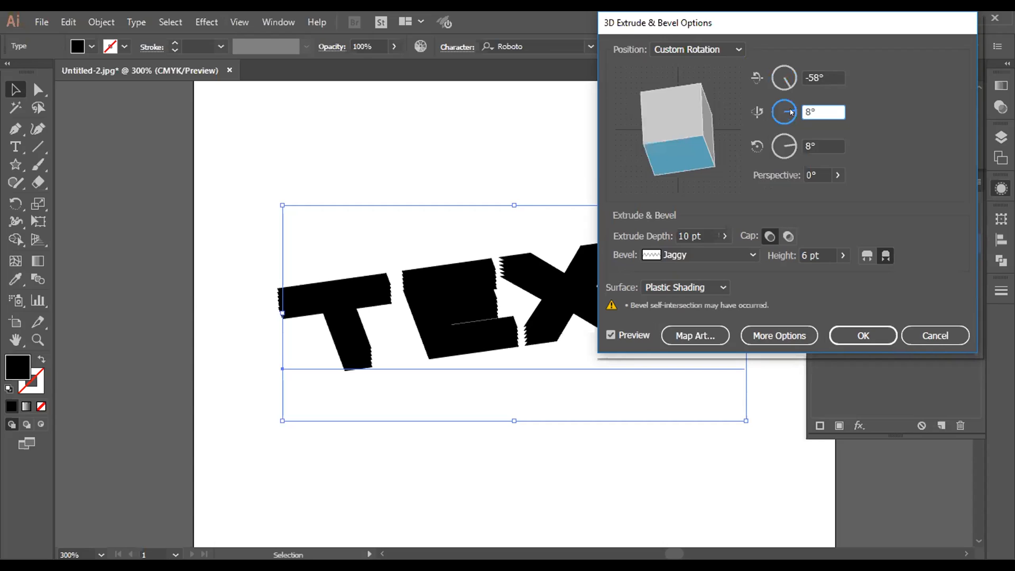
drag(792, 112, 791, 118)
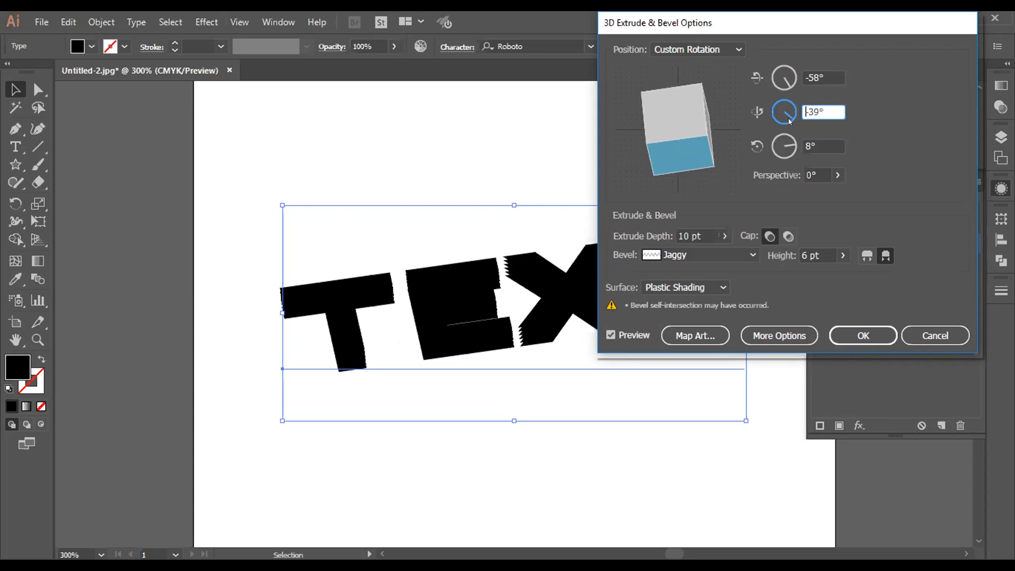
click(797, 111)
text(-60)
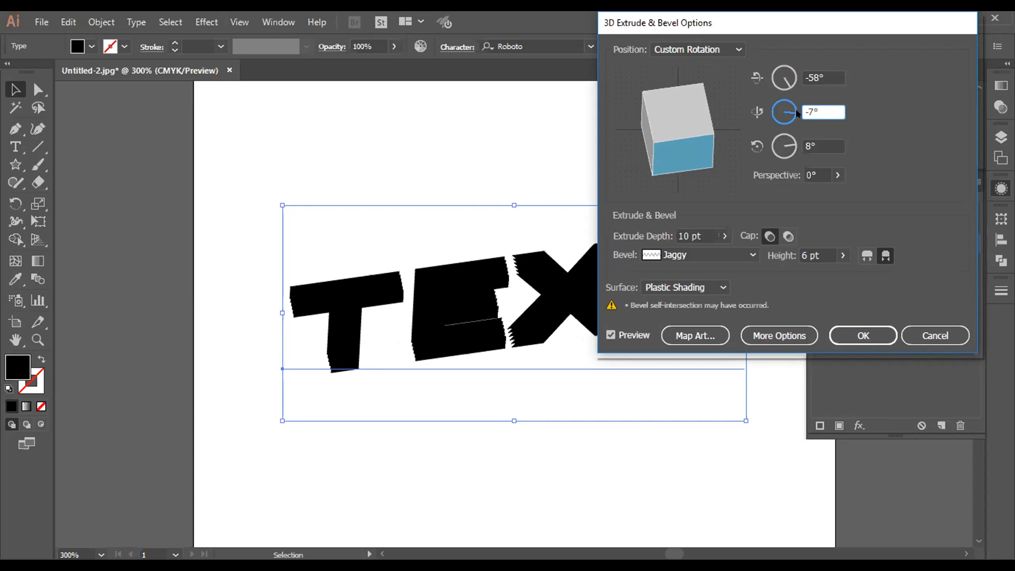
drag(789, 125, 778, 136)
text(0)
click(803, 82)
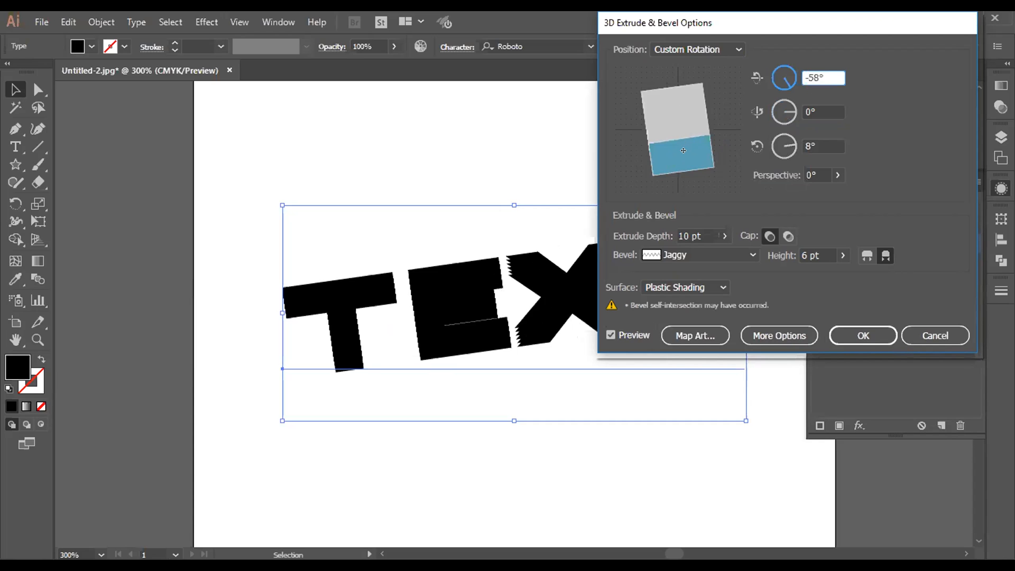
Step: Rotate the preview cube freely to about -5° in X, -39° in Y and 2° in Z
drag(682, 150, 660, 145)
drag(680, 99, 644, 125)
mouse_move(705, 133)
mouse_down()
mouse_move(656, 136)
mouse_move(705, 135)
mouse_up()
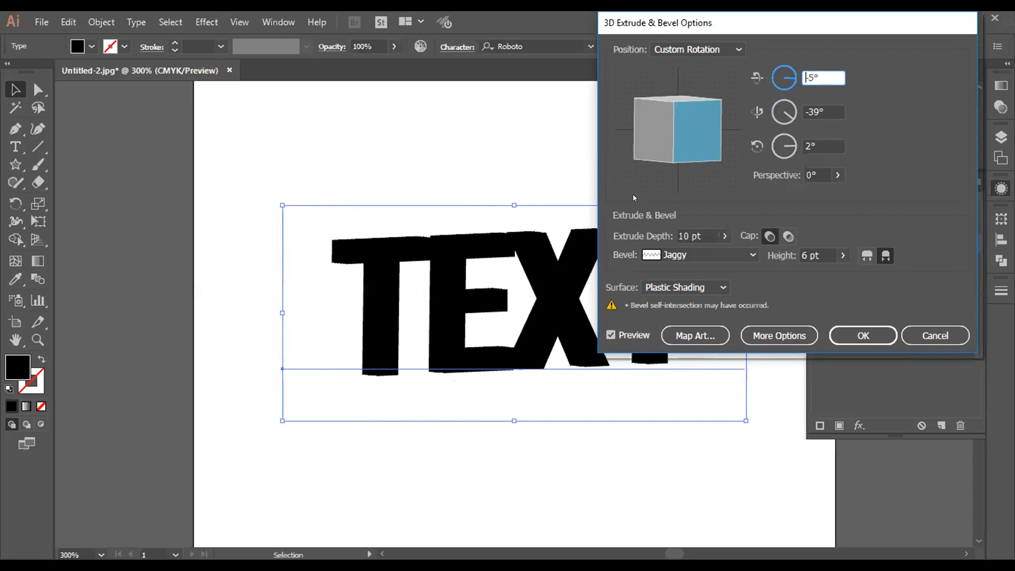
Step: Compare the solid and hollow caps, choose the hollow one, and set the extrude depth to 5 pt
click(788, 236)
click(771, 236)
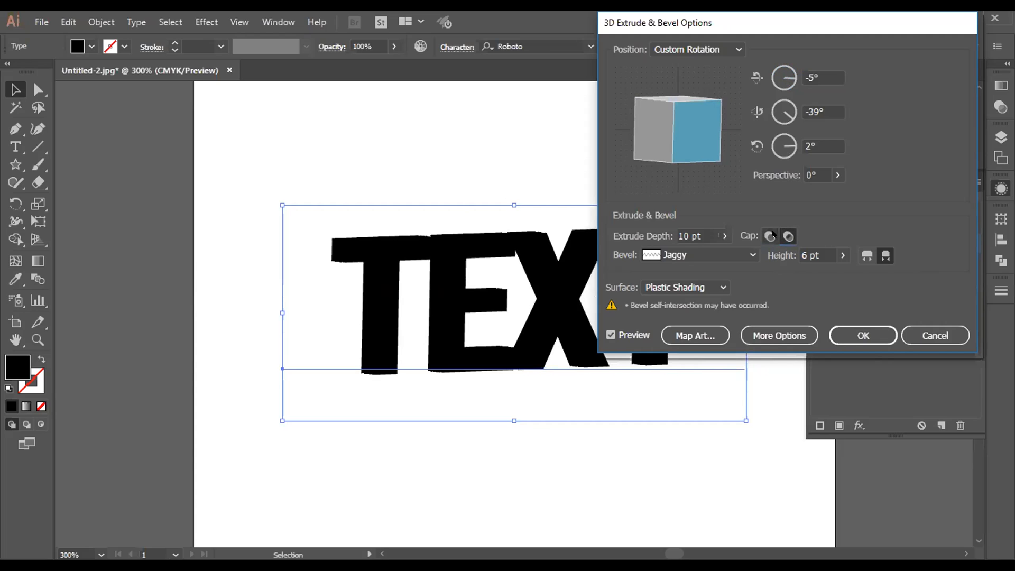
click(788, 236)
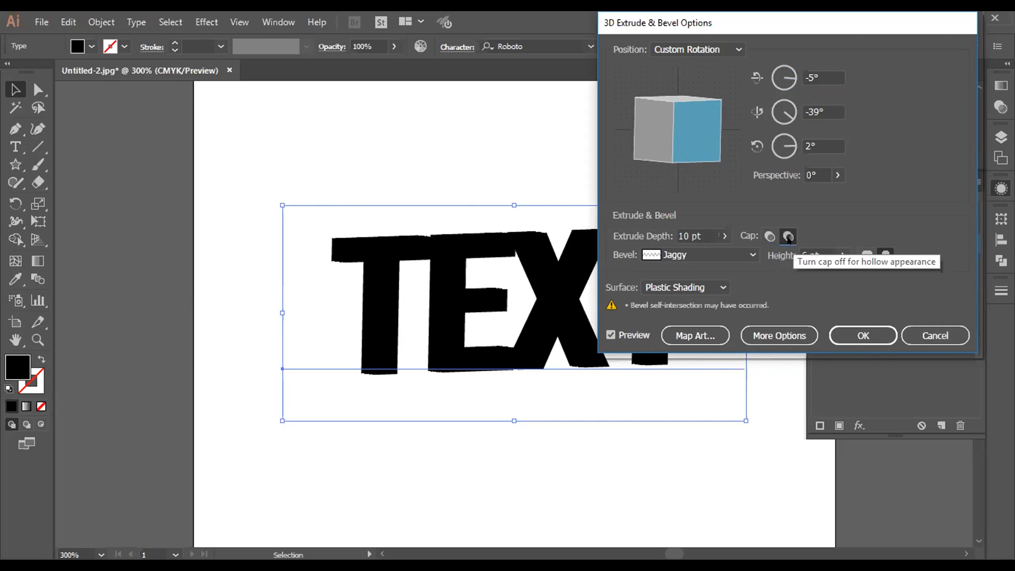
click(725, 236)
drag(668, 255, 664, 256)
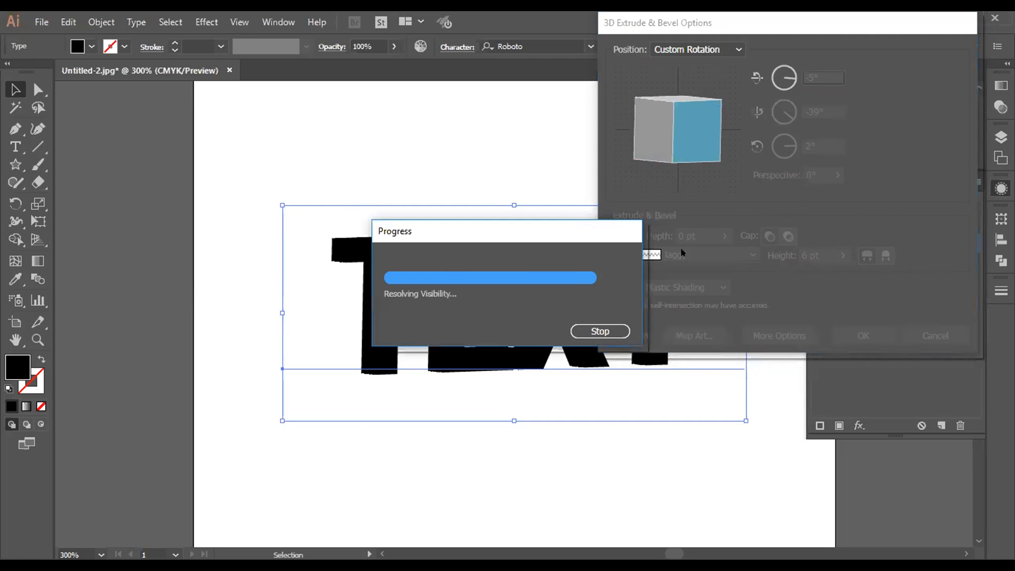
text(5)
Step: Try the Rolling bevel shape with the inward bevel extent, and set the bevel to None
click(825, 256)
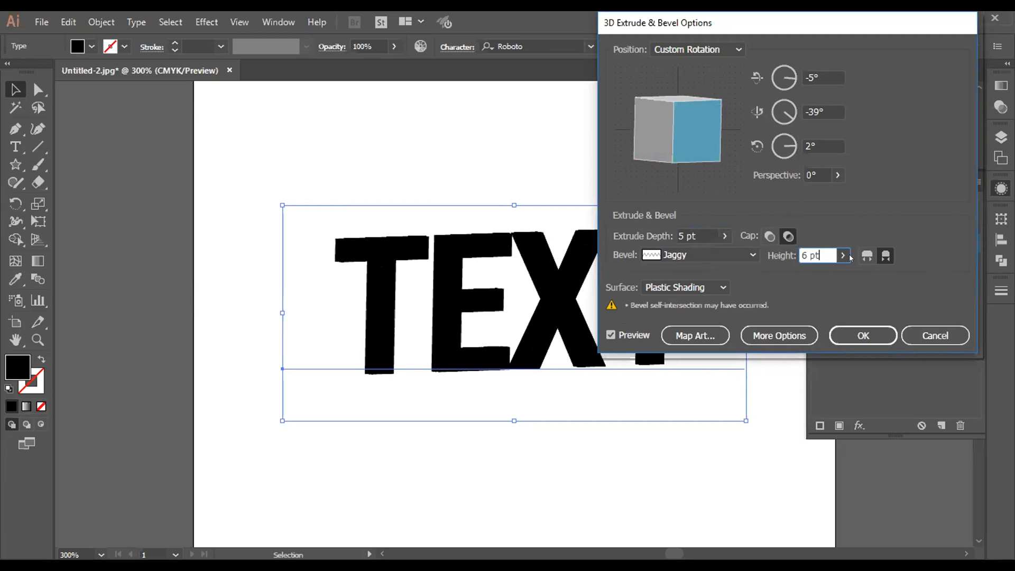
click(881, 257)
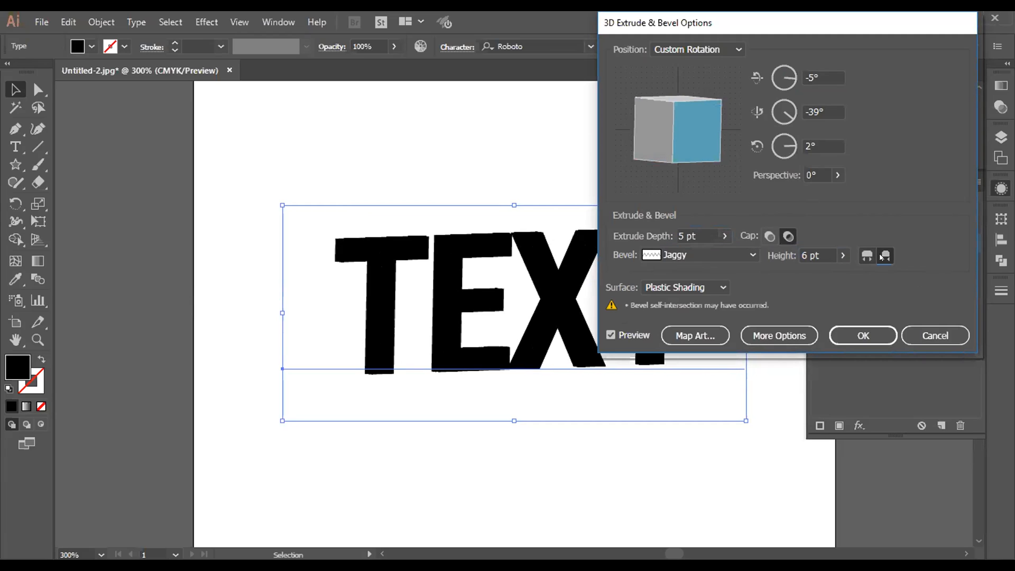
click(728, 257)
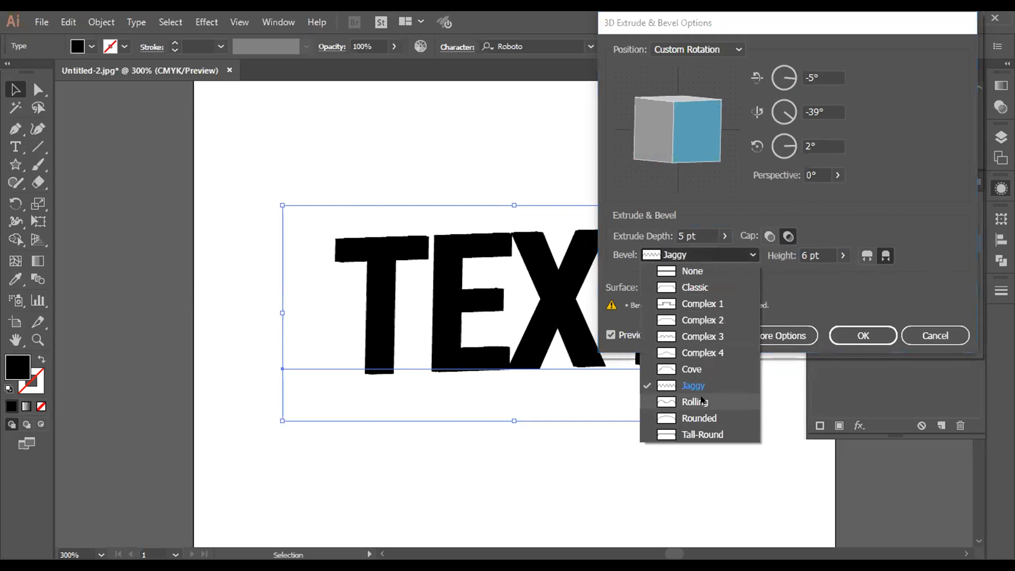
click(702, 402)
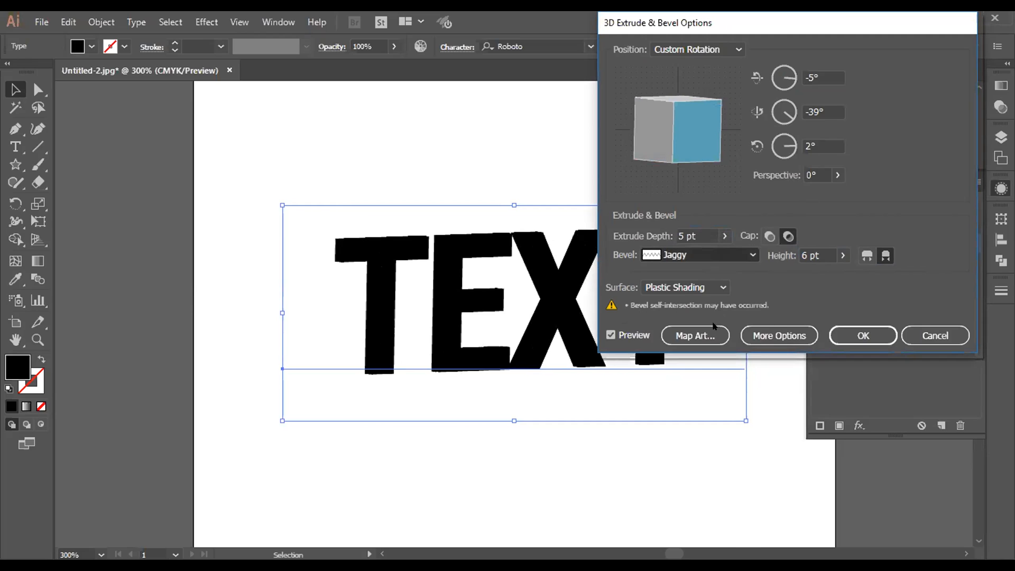
click(718, 258)
click(706, 270)
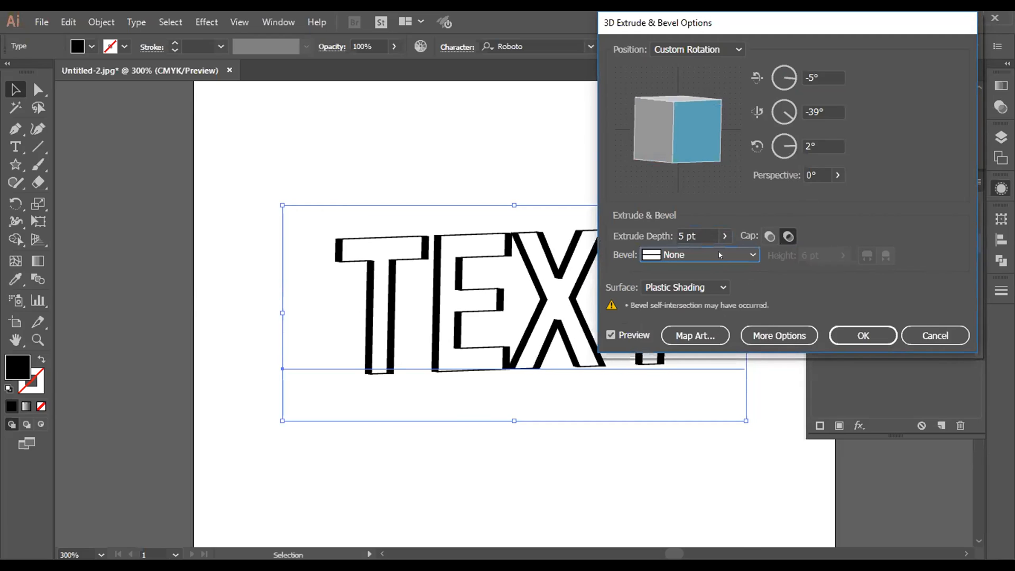
Step: Keep the hollow cap and rotate the preview cube to about -2° in X, -52° in Y and 1° in Z
click(717, 259)
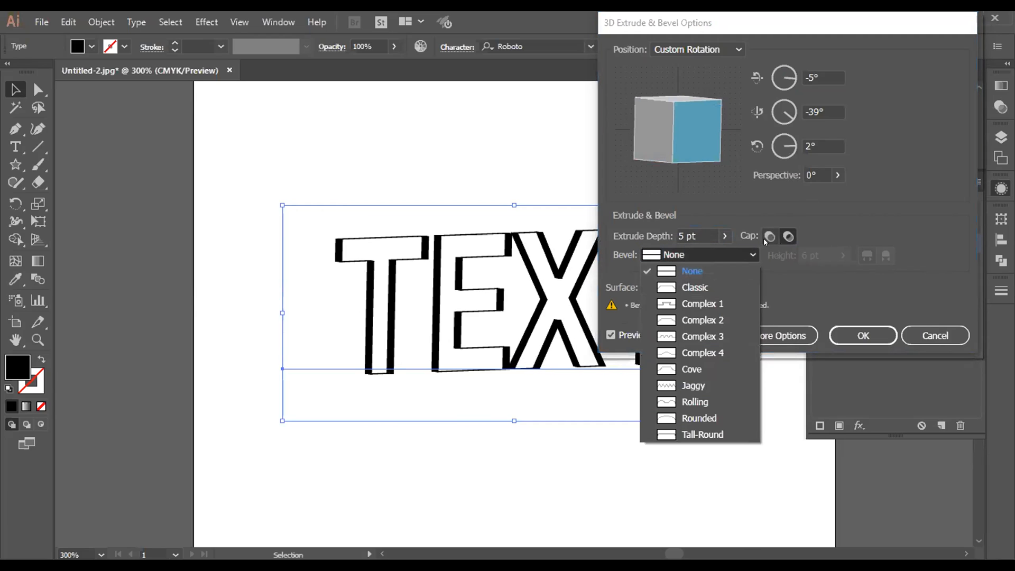
click(763, 238)
click(788, 237)
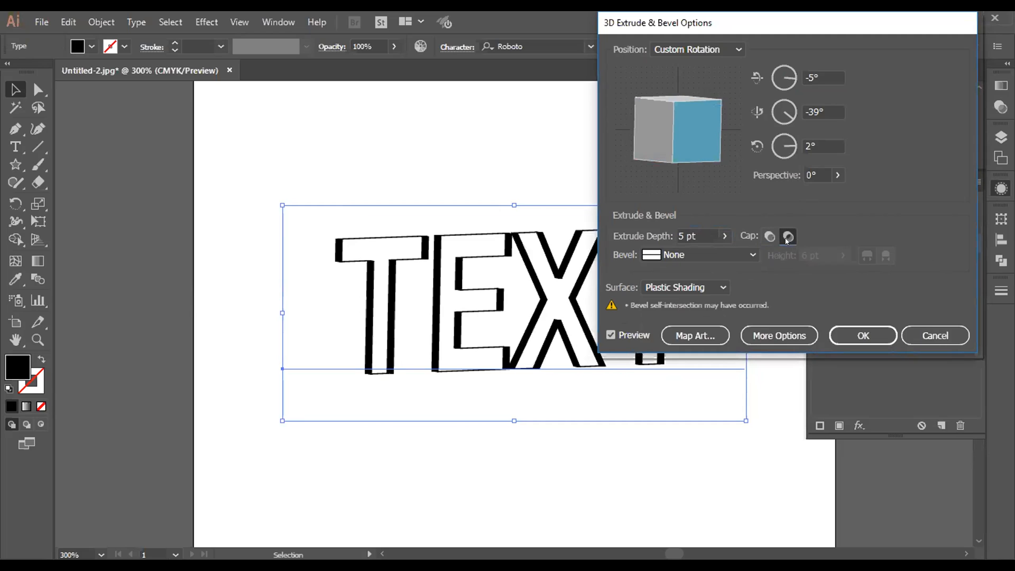
click(680, 134)
drag(680, 134, 705, 121)
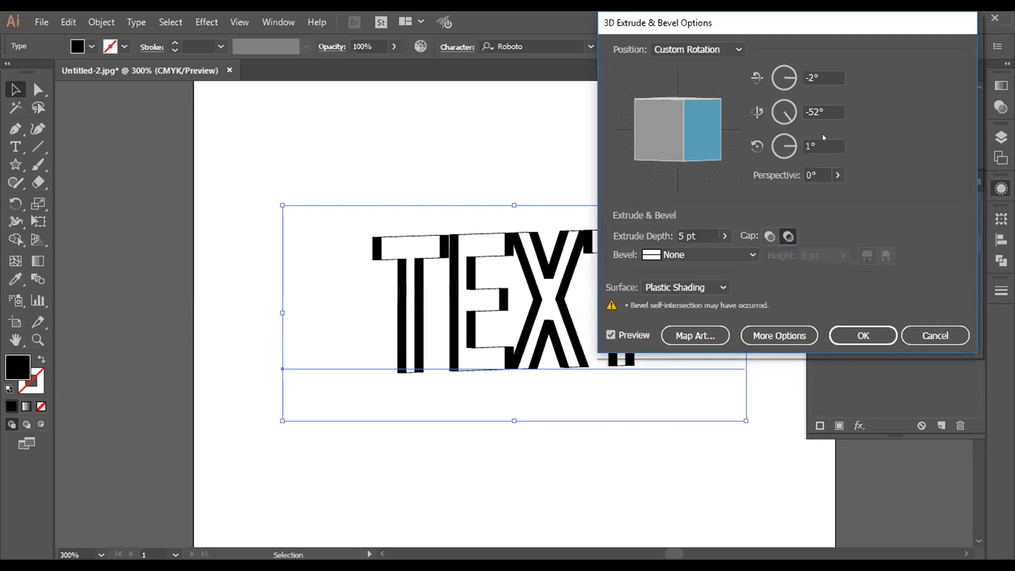
Step: Try the Front, Right, Off-Axis Top and Off-Axis Right position presets on the text
click(705, 46)
click(680, 85)
click(698, 49)
click(693, 135)
click(704, 51)
click(702, 253)
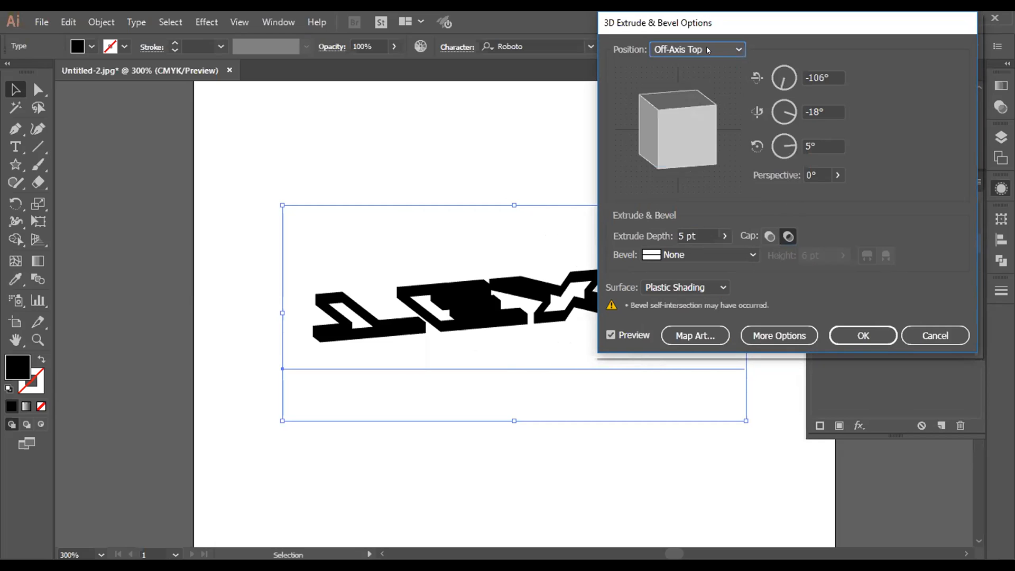
click(707, 49)
click(709, 241)
Step: Try the Isometric Top, Bottom, Right and Left position presets on the text
click(720, 50)
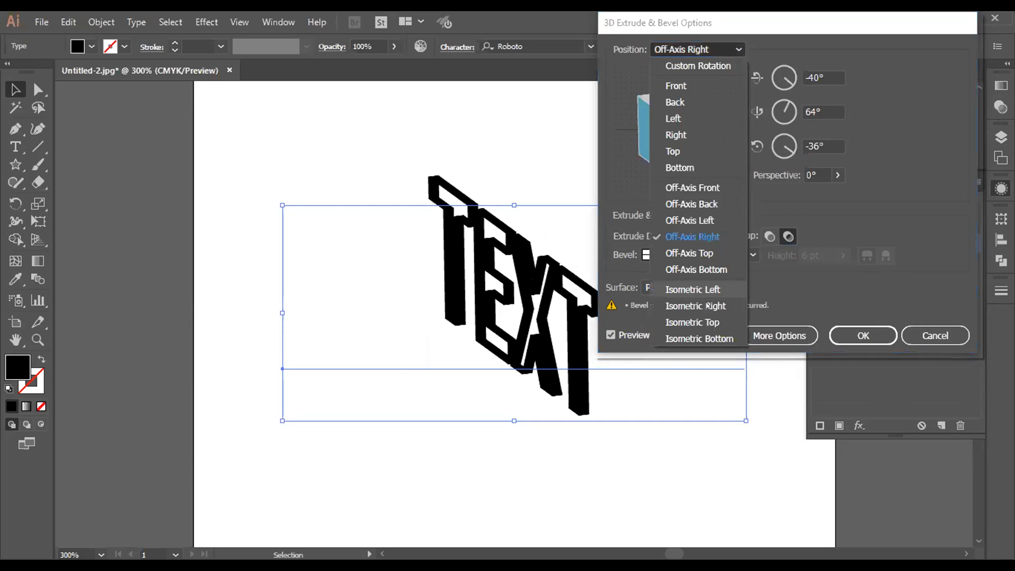
click(707, 323)
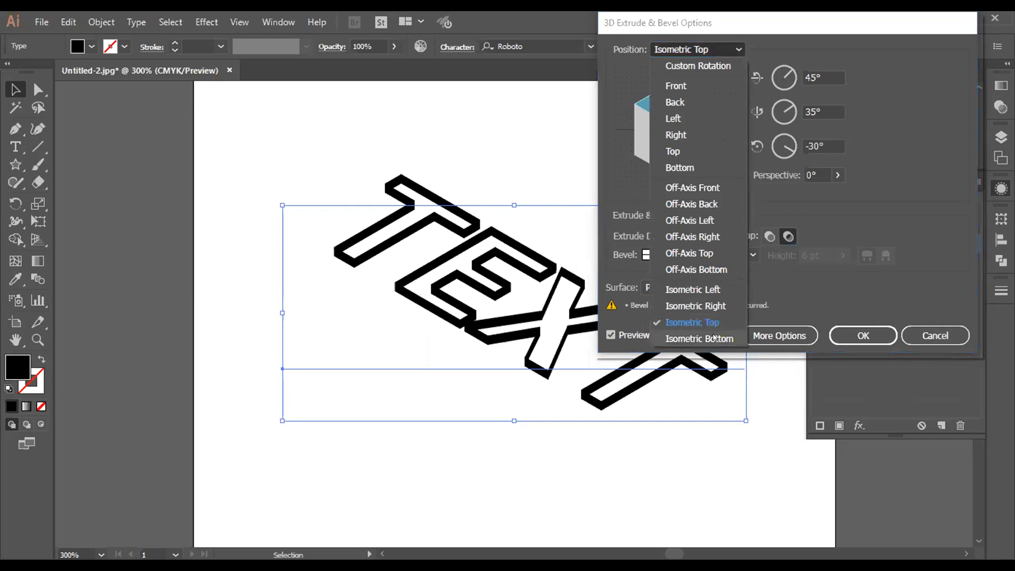
click(714, 338)
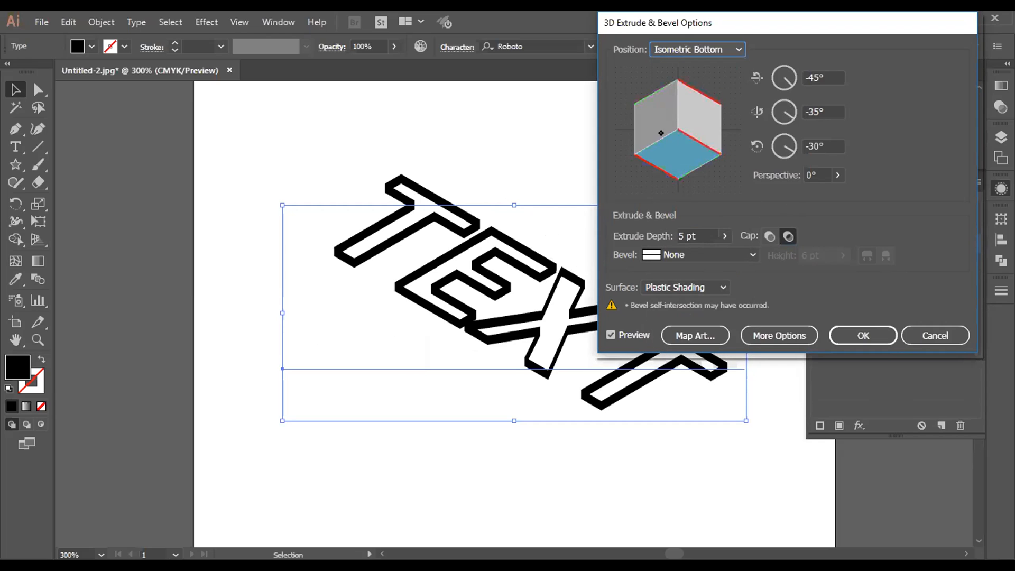
click(703, 52)
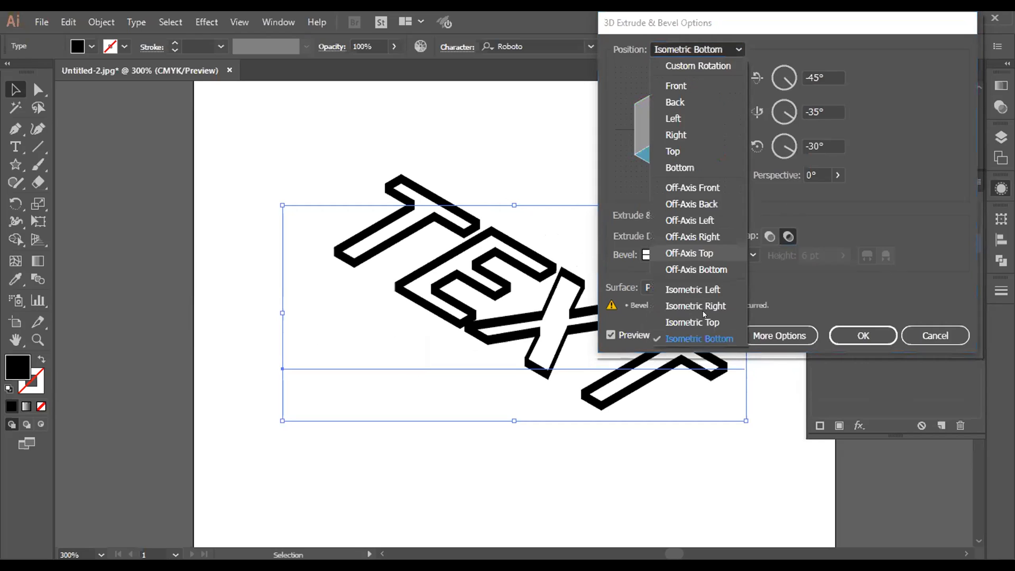
click(703, 317)
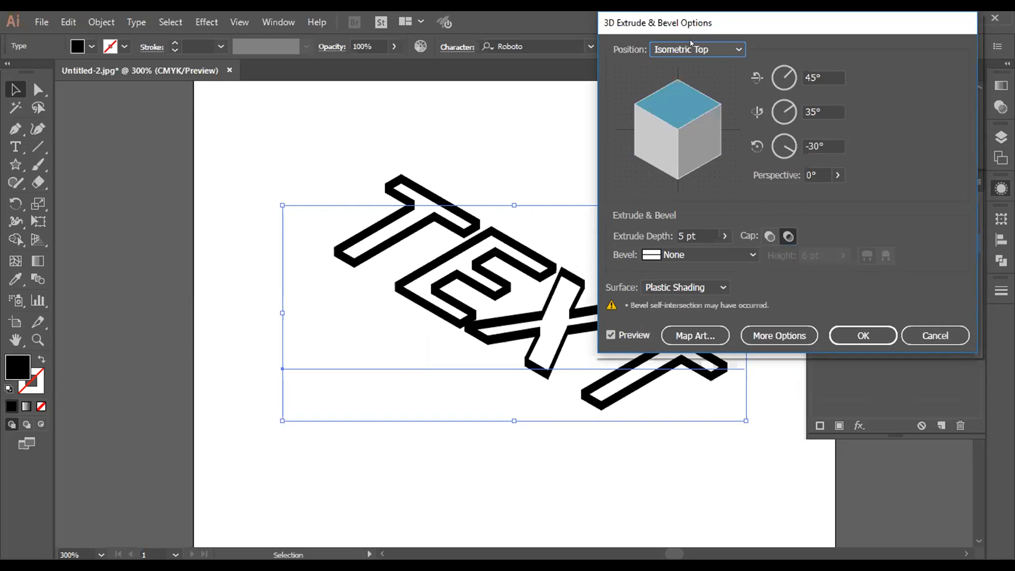
click(691, 43)
click(690, 300)
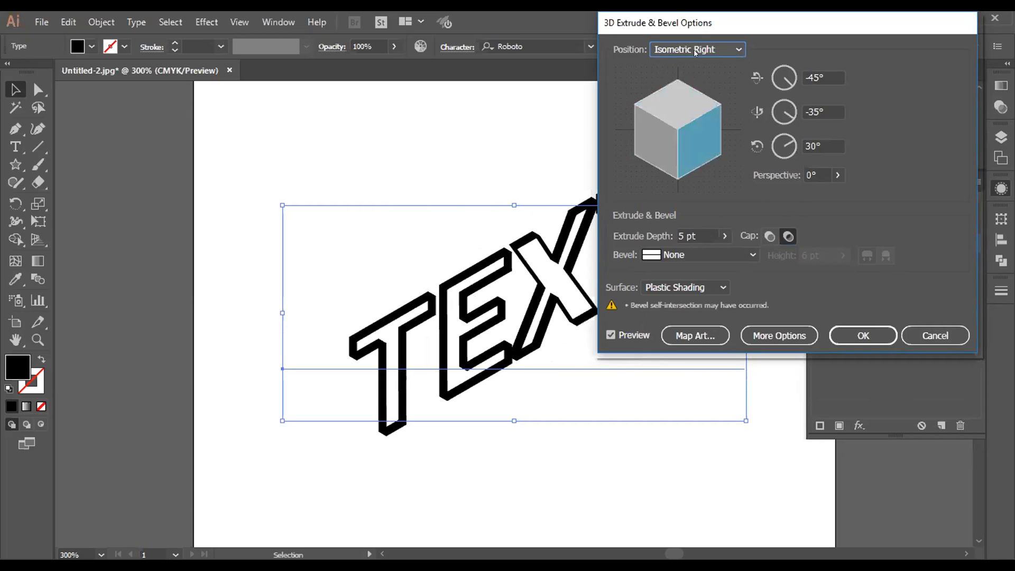
click(696, 53)
click(691, 289)
Step: Expand the surface lighting options, try a free rotation of about -19°, -32° and 7°, and cancel the effect edit
click(813, 335)
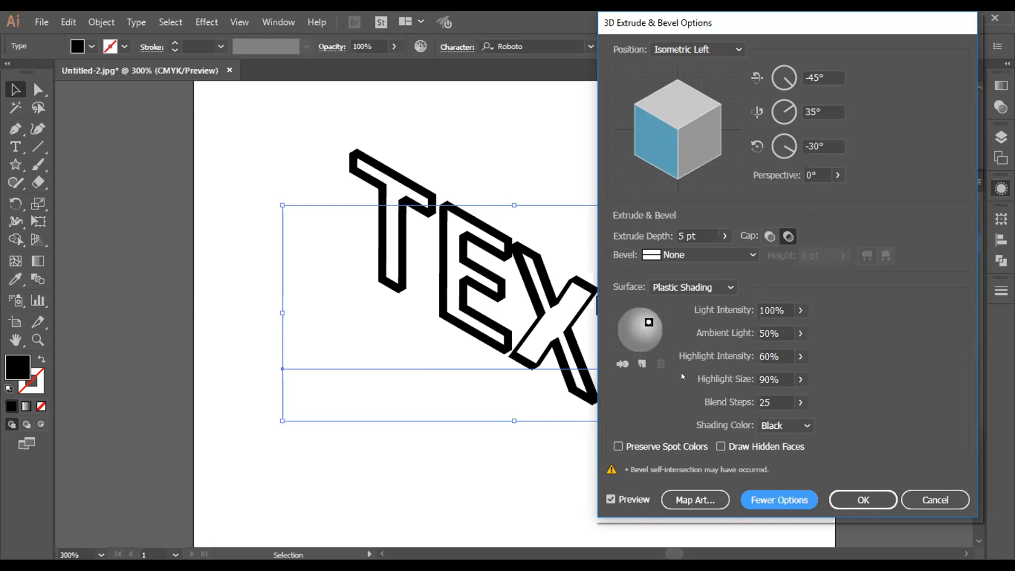
drag(671, 138, 646, 135)
drag(717, 153, 710, 87)
mouse_move(684, 134)
mouse_down()
mouse_move(685, 126)
mouse_move(660, 136)
mouse_move(683, 136)
mouse_up()
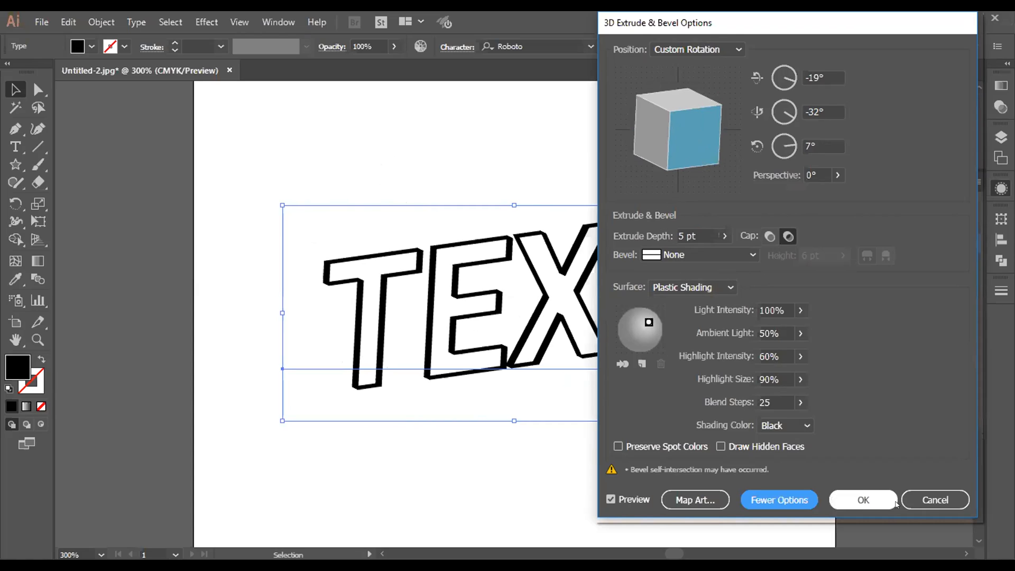
click(924, 498)
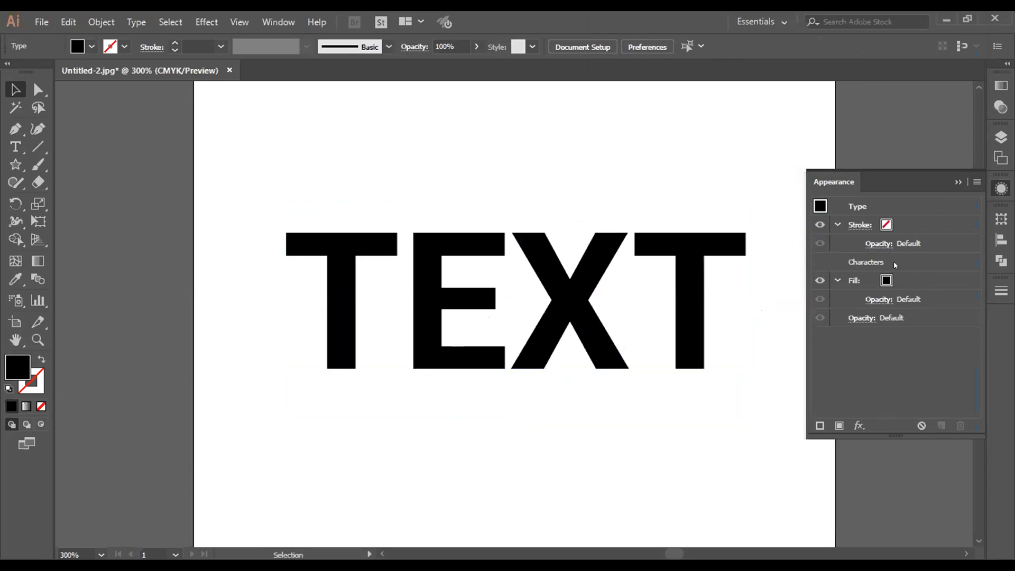
click(957, 182)
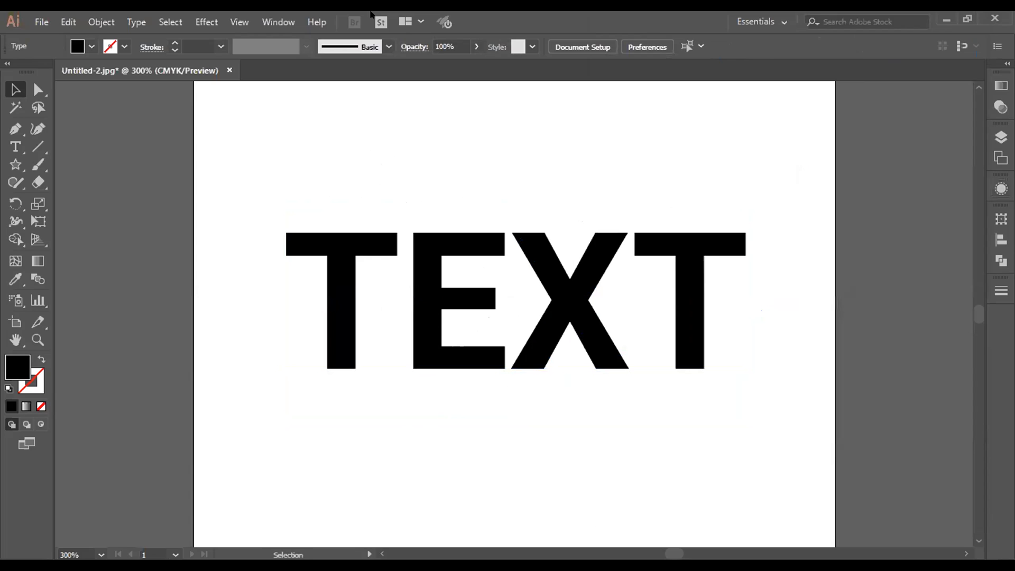
Step: Try to apply a 3D Revolve effect rotated to about 9°, -62° and -7°, revolving from the Right Edge
click(207, 21)
mouse_move(231, 107)
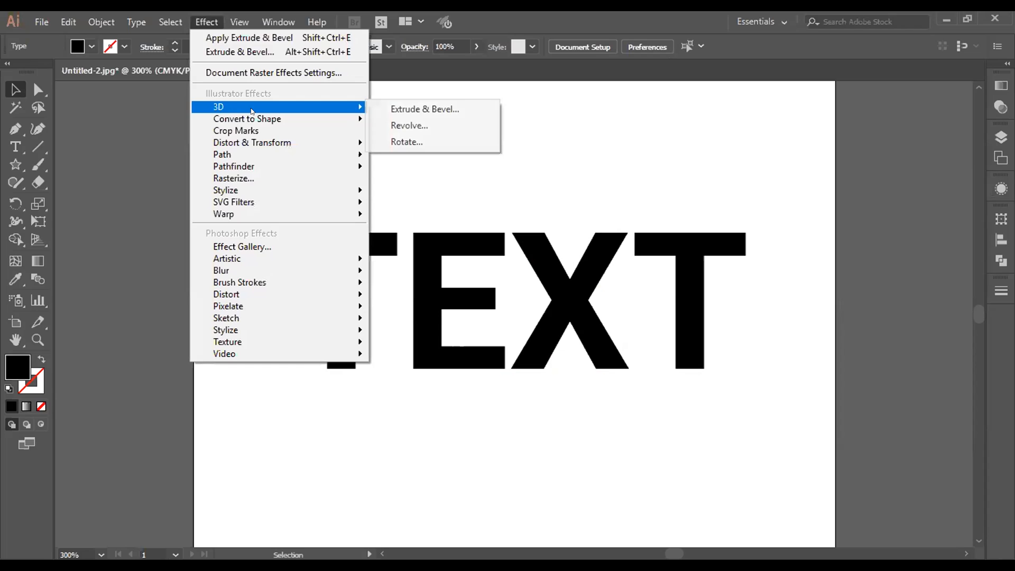
click(441, 124)
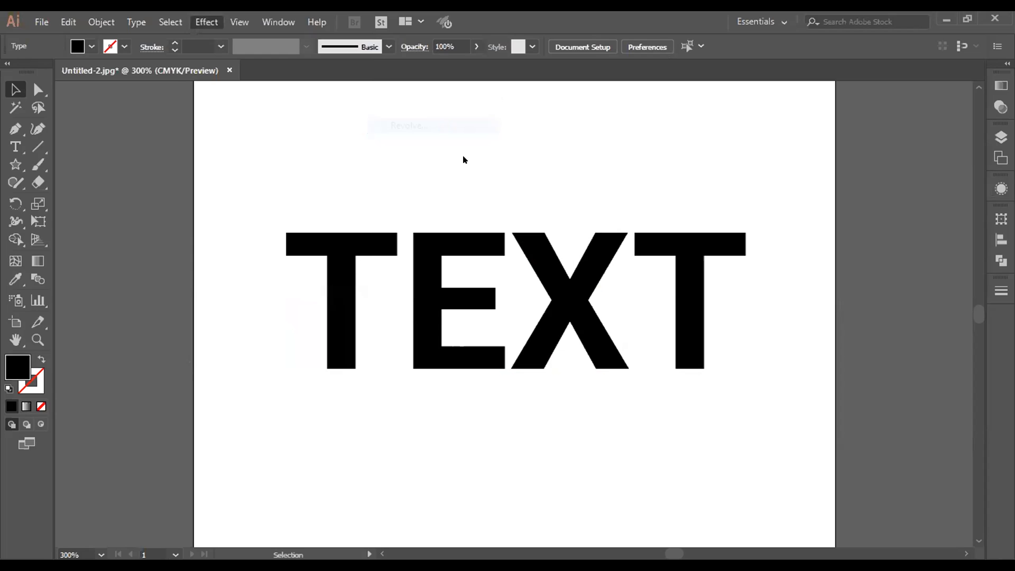
click(621, 335)
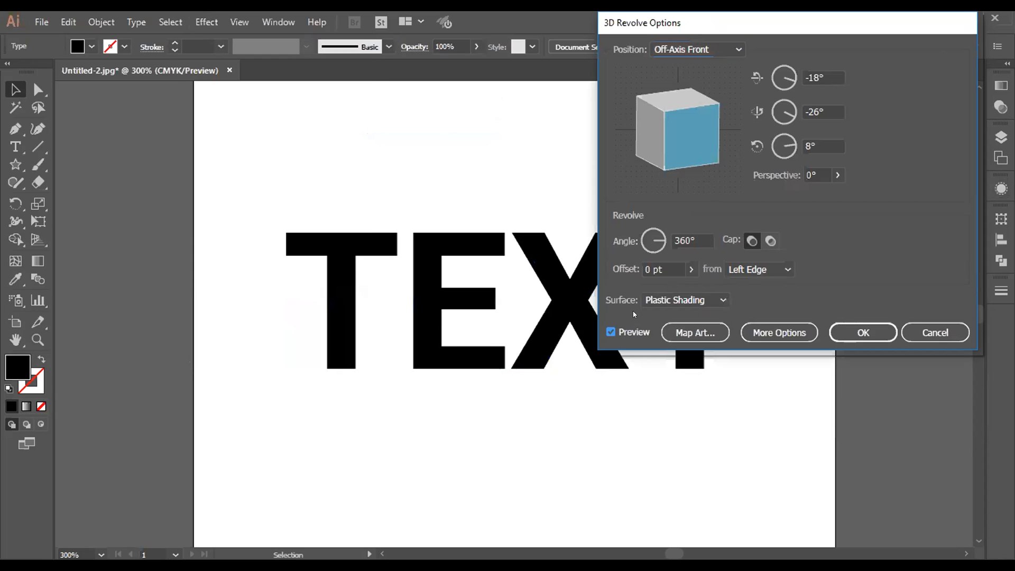
mouse_move(673, 121)
mouse_down()
mouse_move(694, 115)
mouse_move(644, 136)
mouse_move(660, 100)
mouse_move(682, 125)
mouse_up()
click(731, 273)
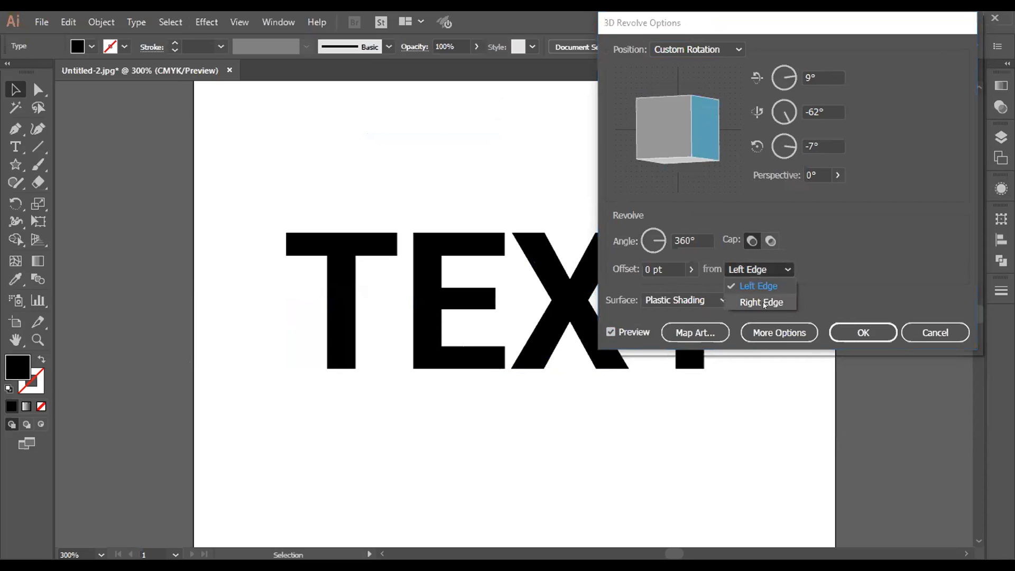
click(764, 302)
click(846, 332)
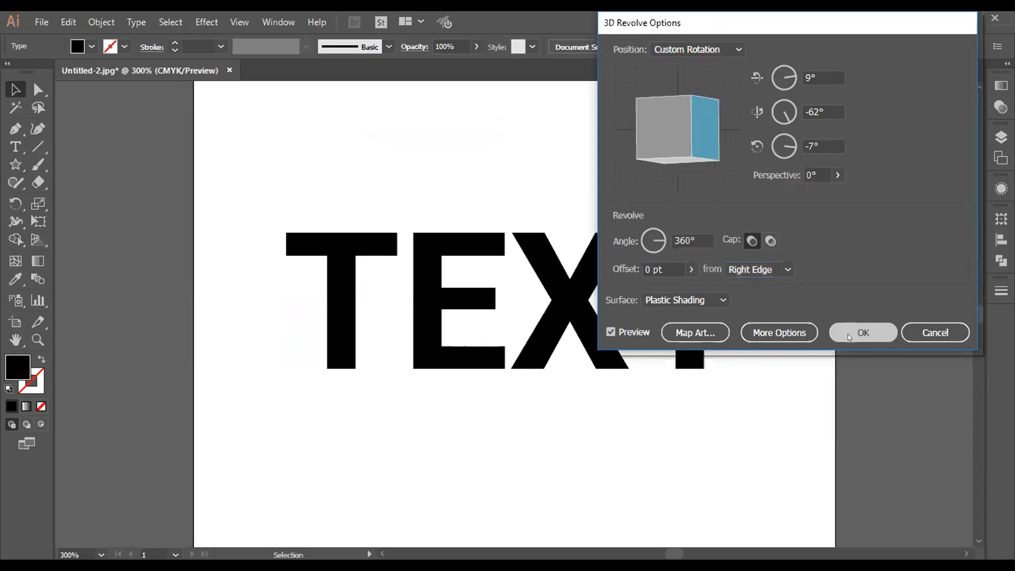
Step: Try to apply a 3D Rotate effect with a custom rotation of about -25°, -47° and 16°
click(241, 20)
click(206, 22)
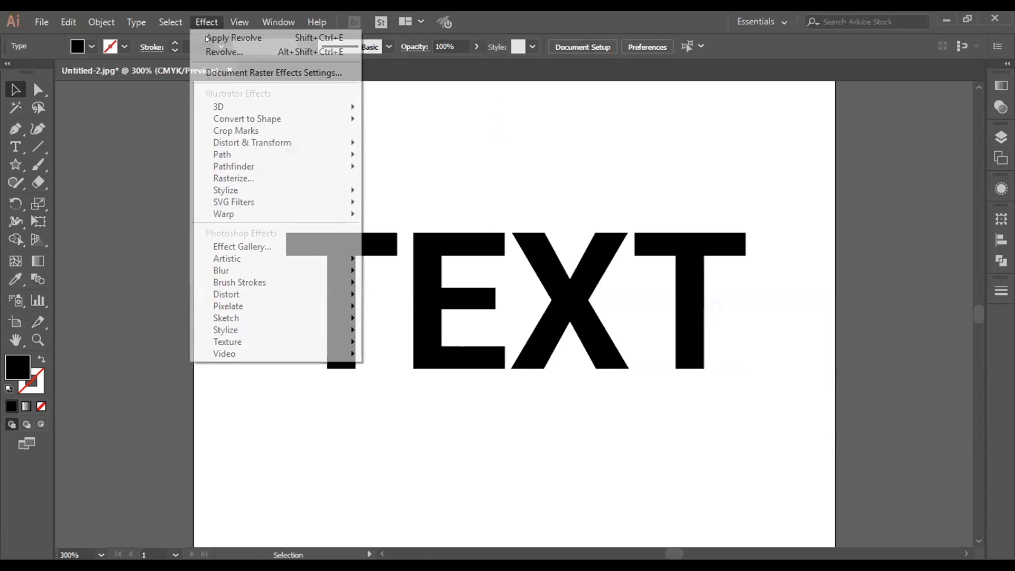
mouse_move(227, 107)
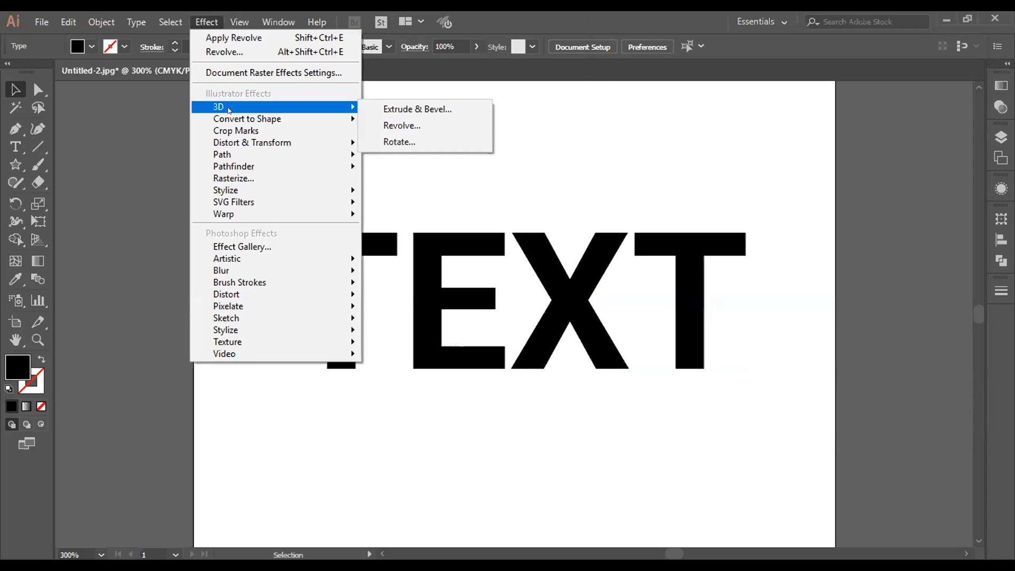
click(432, 144)
click(633, 256)
mouse_move(671, 113)
mouse_down()
mouse_move(658, 135)
mouse_move(660, 123)
mouse_up()
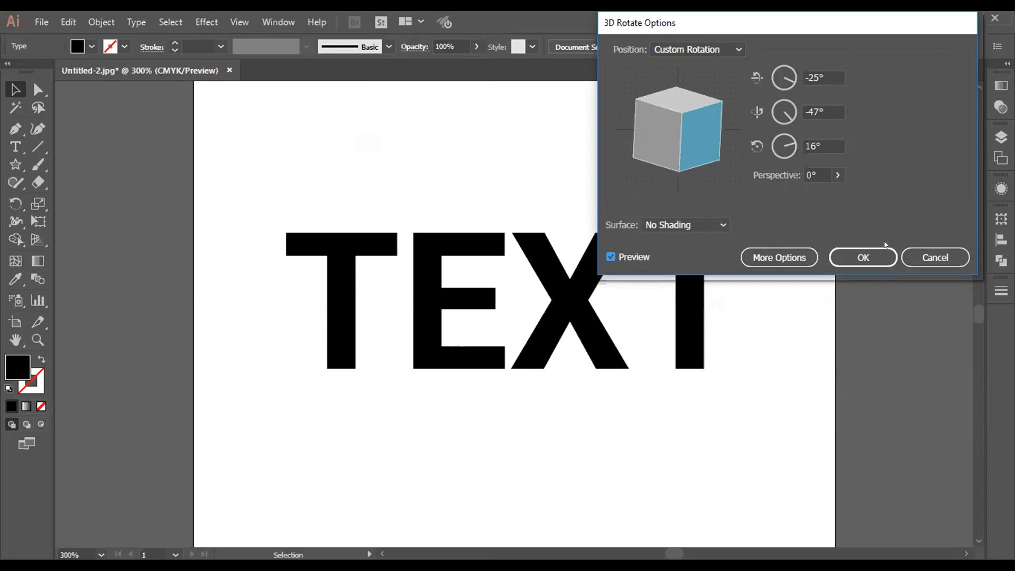
click(850, 258)
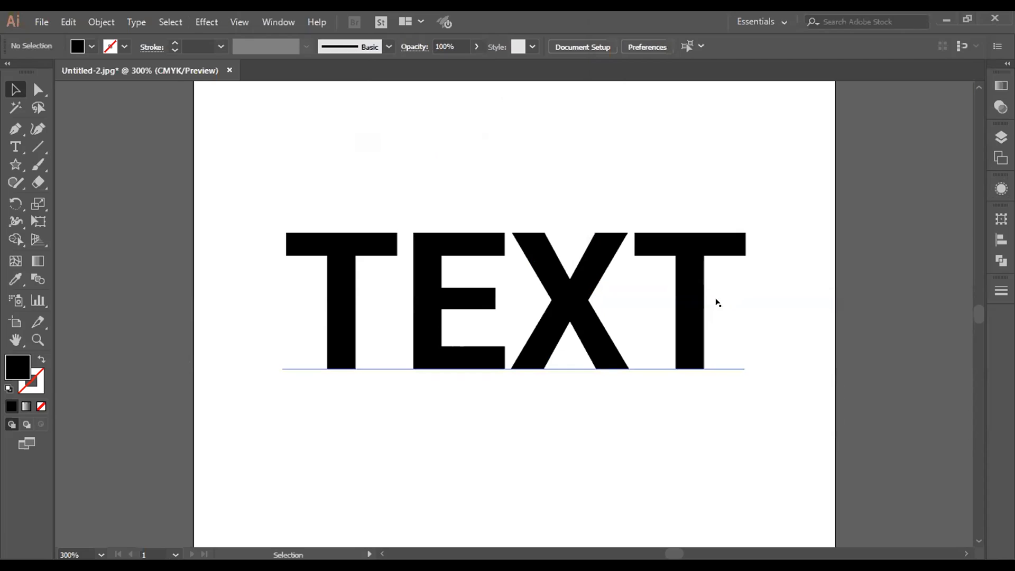
Step: Try to apply another 3D Rotate effect with Diffuse Shading and a custom rotation of about -4°, -57° and 7°
click(208, 20)
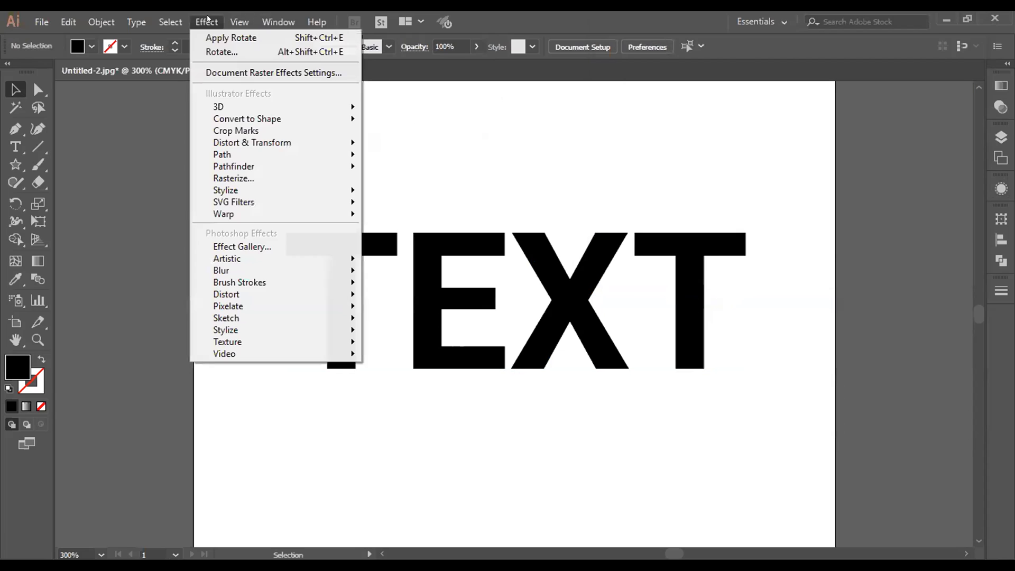
mouse_move(328, 106)
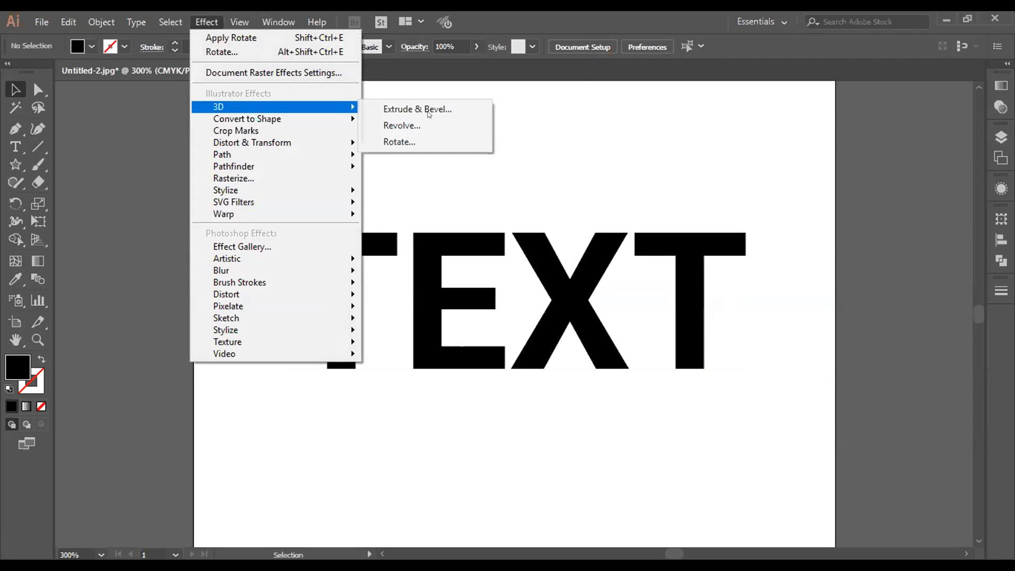
click(442, 142)
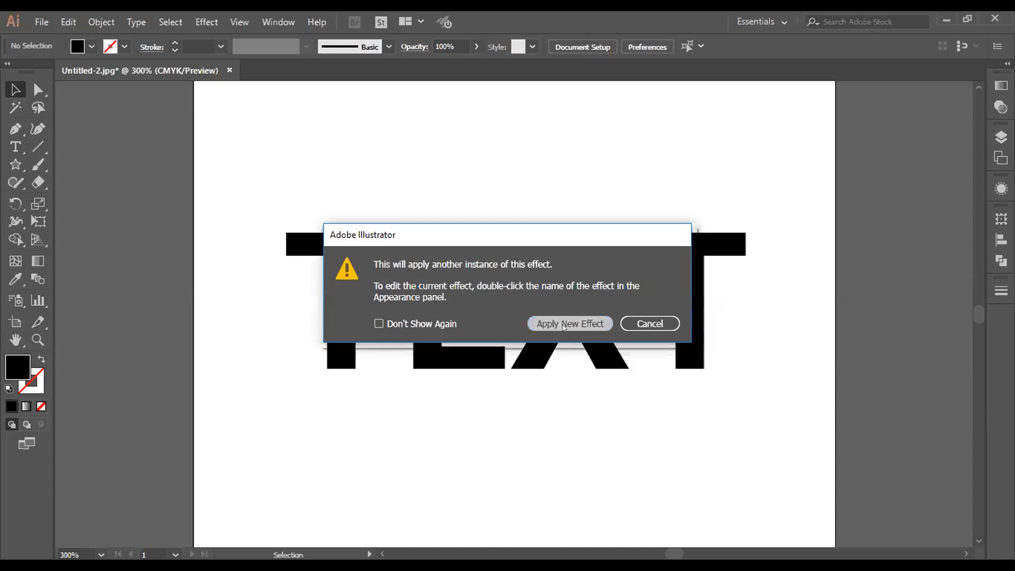
click(564, 325)
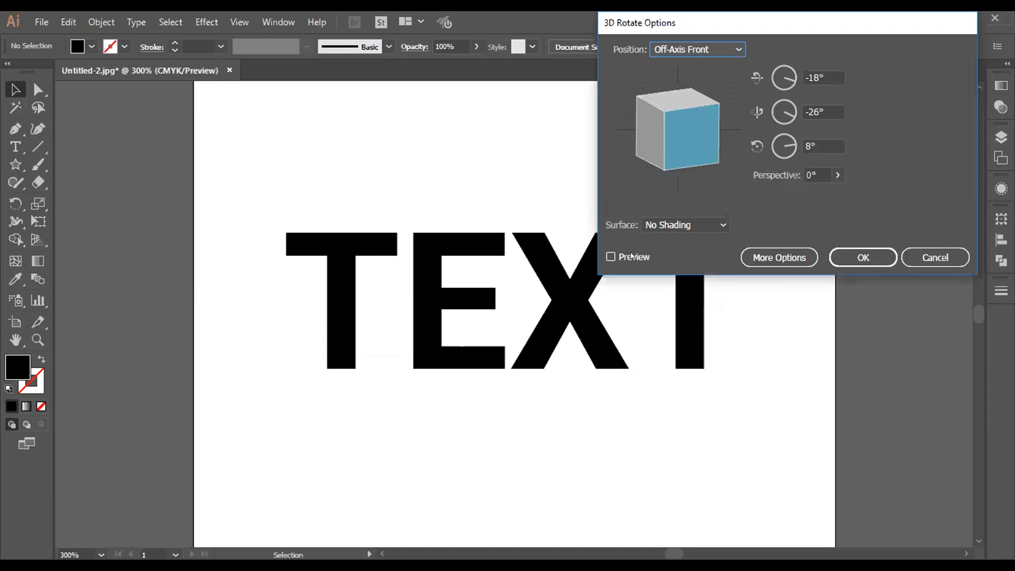
click(669, 230)
click(688, 258)
drag(695, 135, 704, 115)
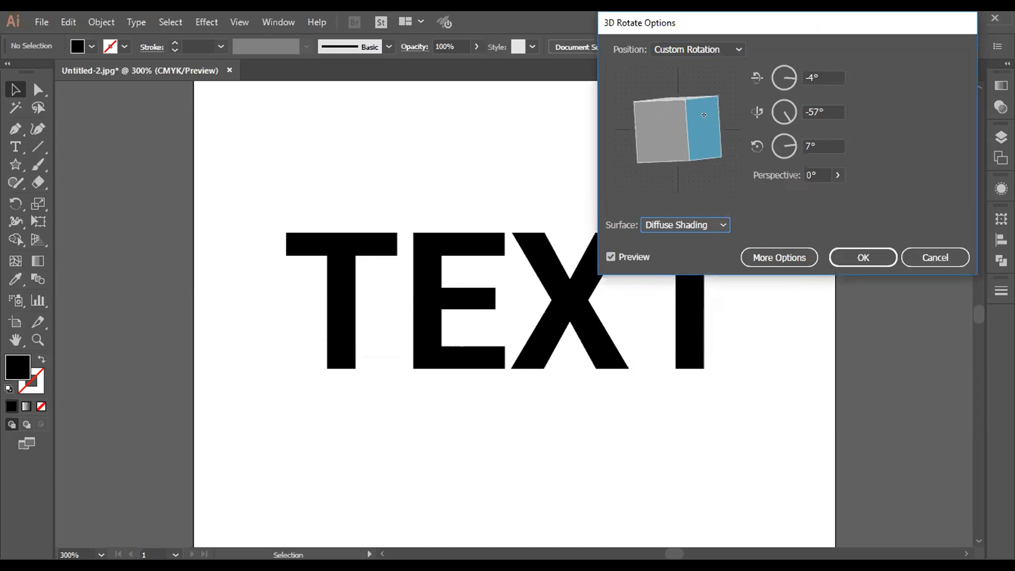
click(846, 252)
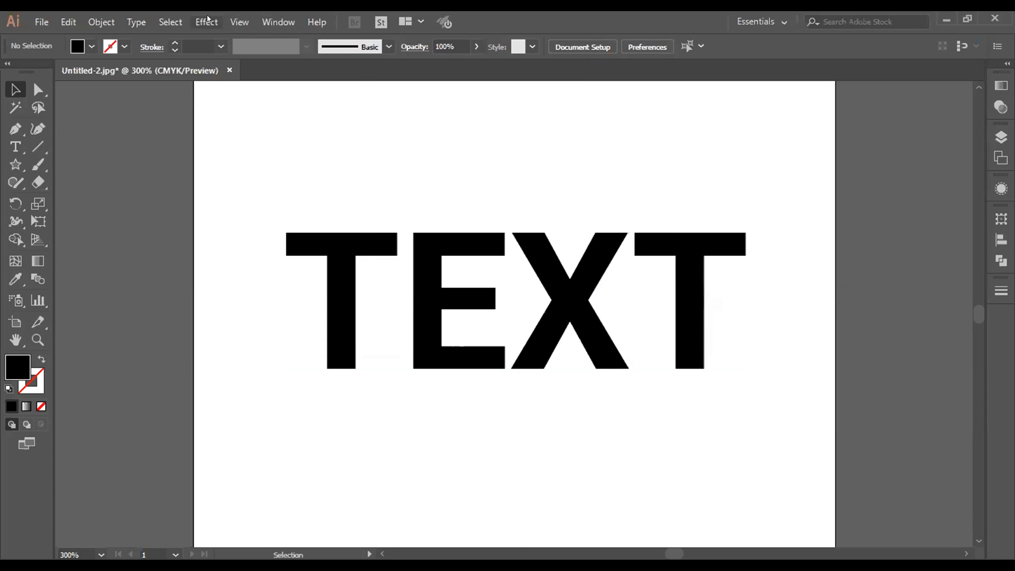
click(206, 22)
mouse_move(243, 103)
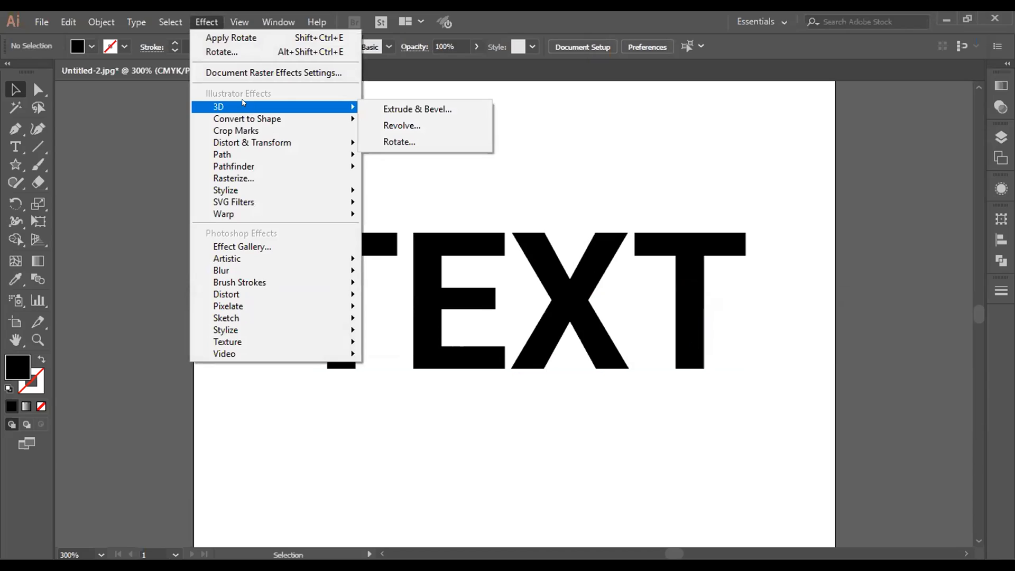
click(599, 122)
Step: Duplicate the word TEXT and move the copy up and to the right so it partly overlaps the original
click(561, 276)
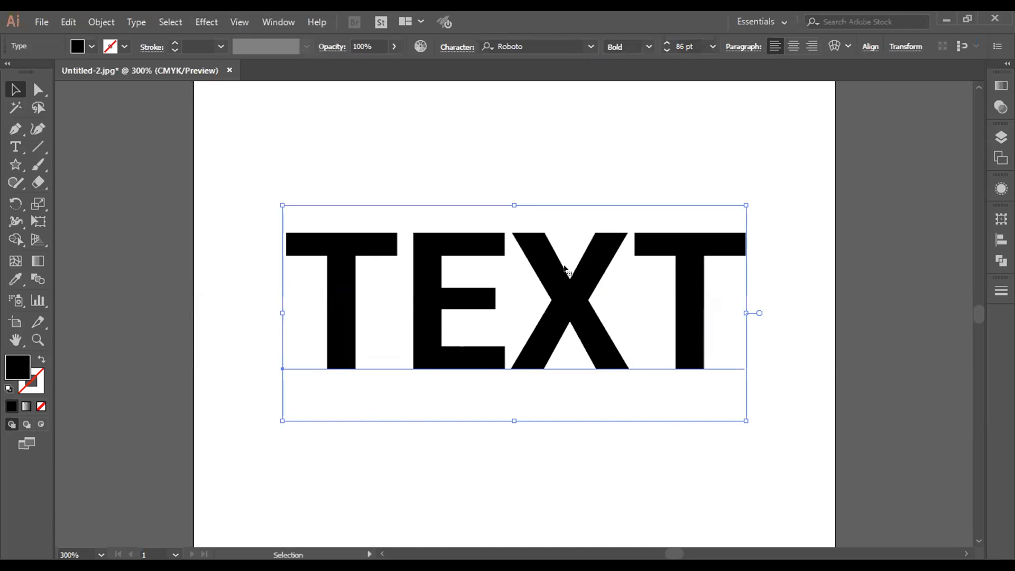
drag(562, 278, 564, 289)
click(445, 400)
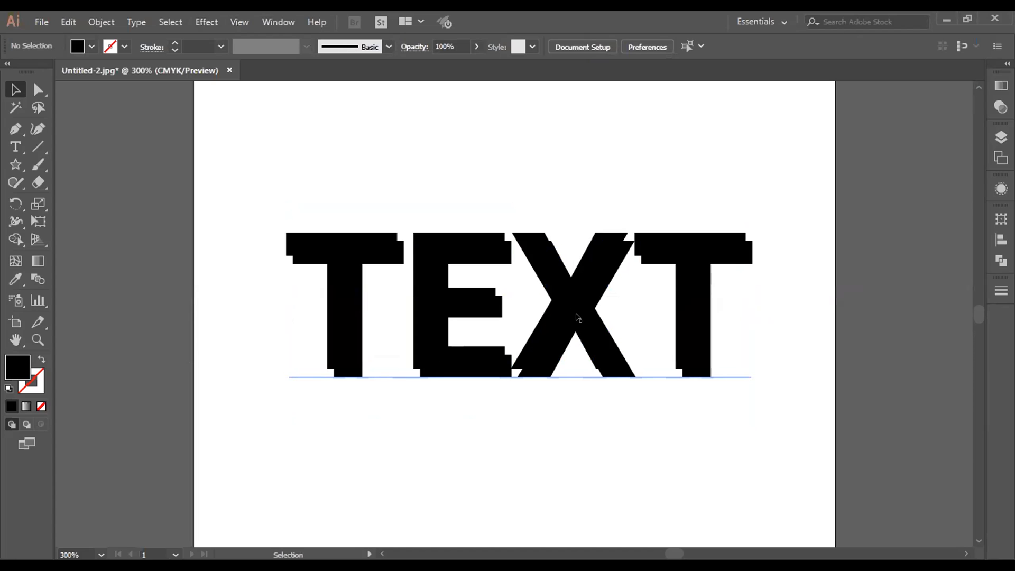
drag(578, 316, 621, 253)
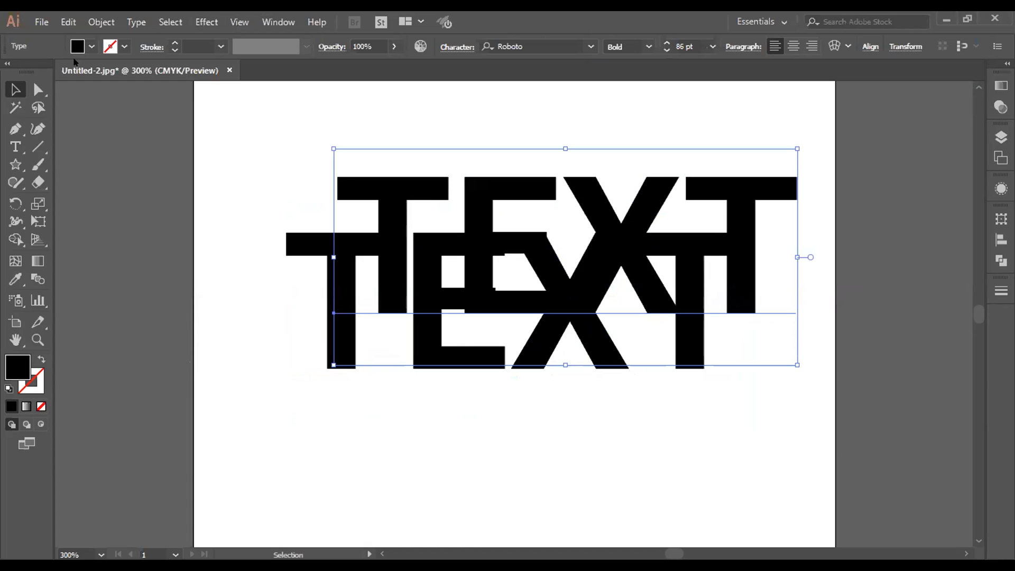
Step: Fill the original TEXT behind the copy with the dark gray color #60585B
click(335, 411)
click(332, 355)
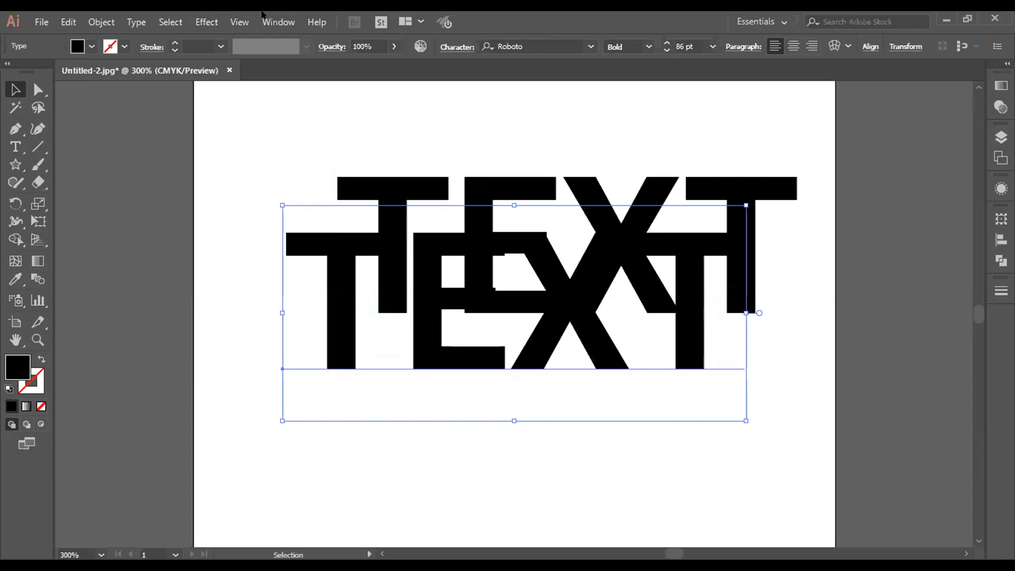
click(91, 46)
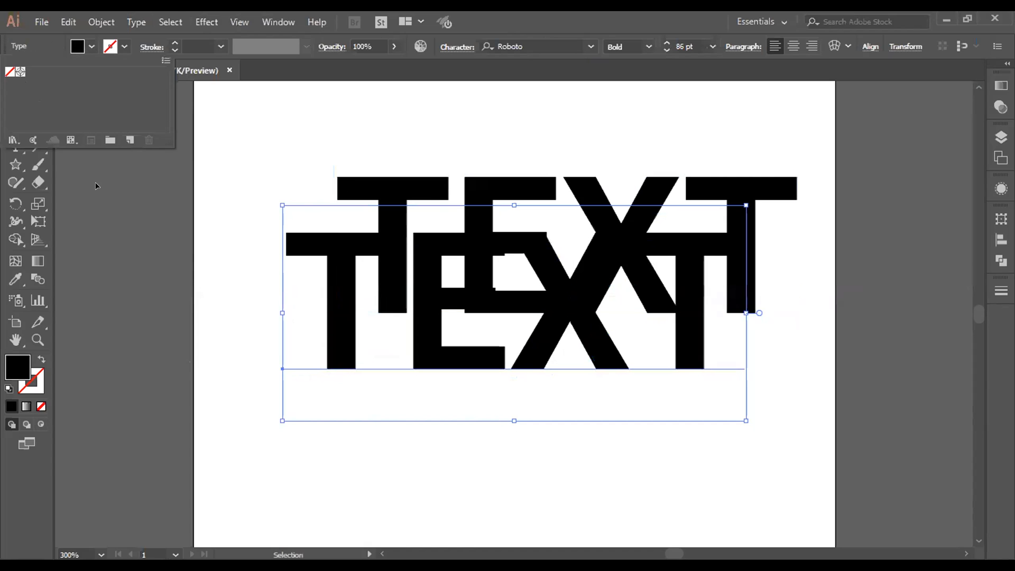
click(267, 306)
click(337, 254)
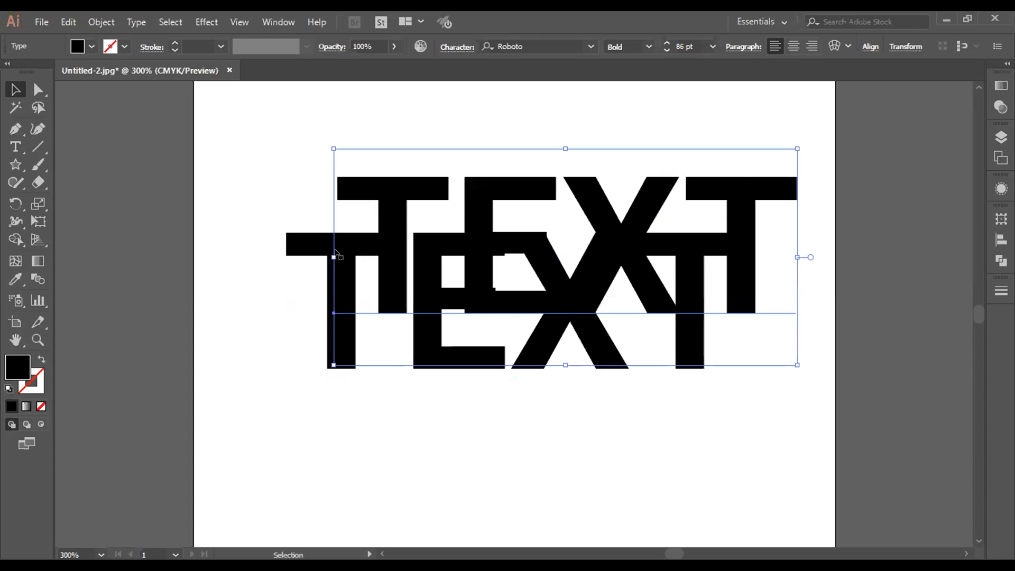
click(300, 244)
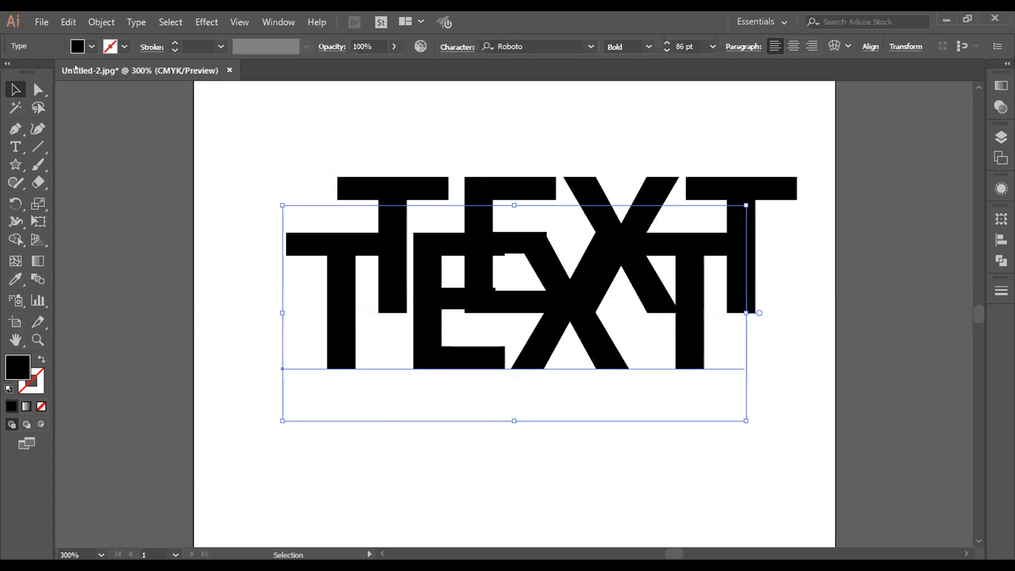
double_click(14, 372)
click(256, 462)
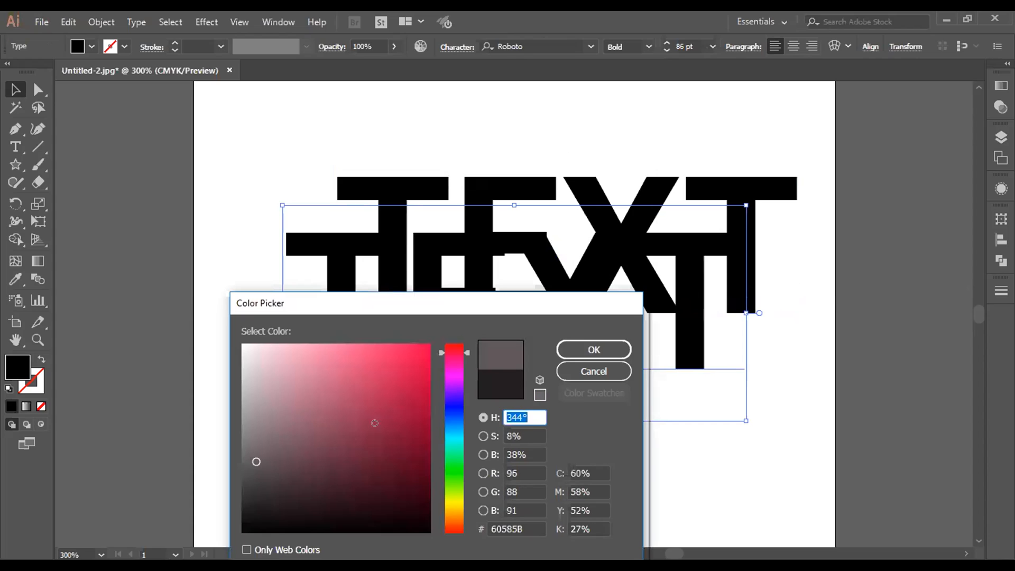
click(622, 349)
click(410, 267)
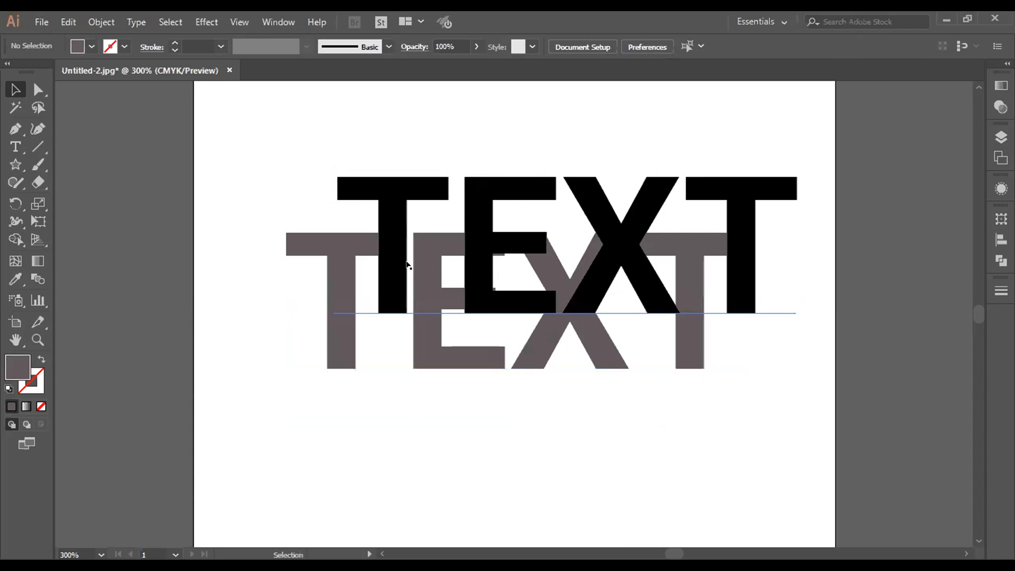
Step: Move the black TEXT onto the gray one, level with it and shifted slightly right to leave a gray side edge
drag(386, 258, 346, 314)
drag(347, 357, 348, 357)
click(370, 476)
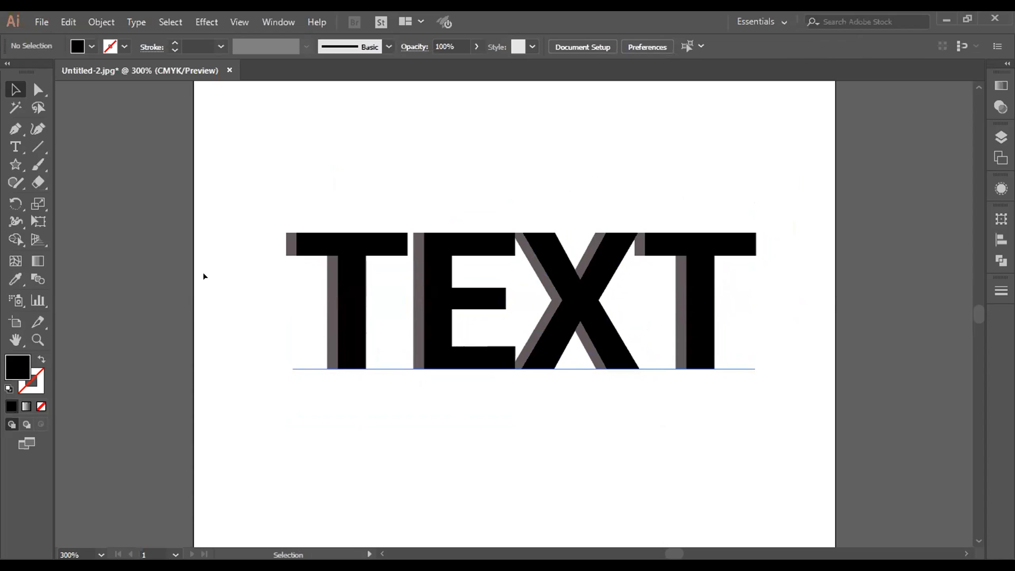
Step: Try to place a duplicate of the black TEXT slightly below and to the right of it
click(325, 324)
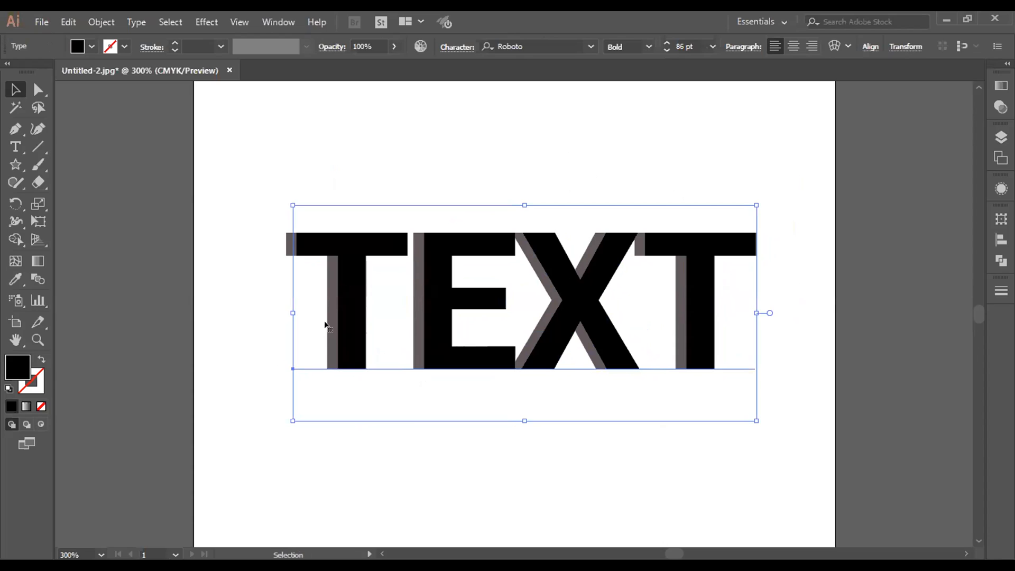
drag(326, 323, 336, 347)
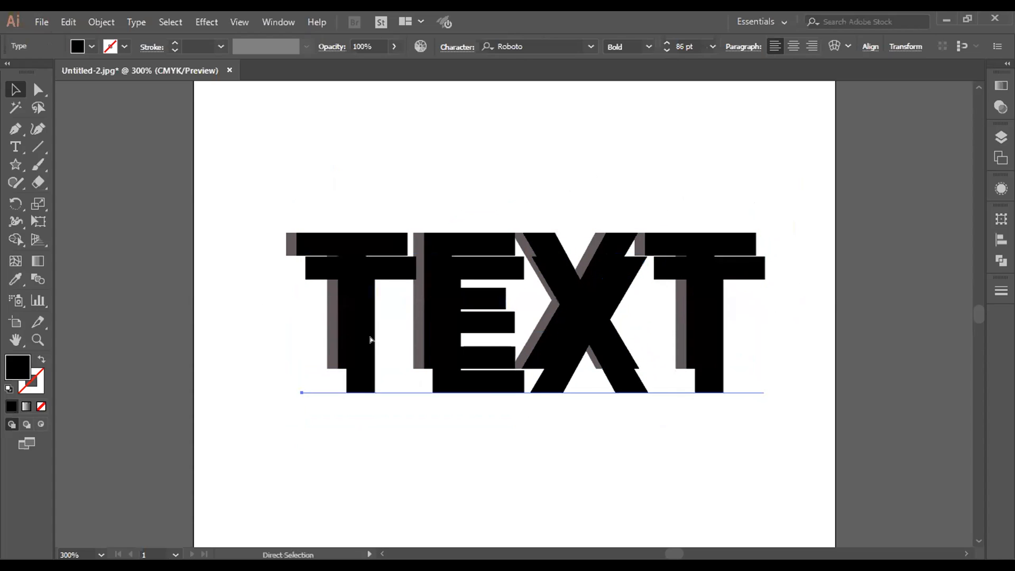
key(ctrl+z)
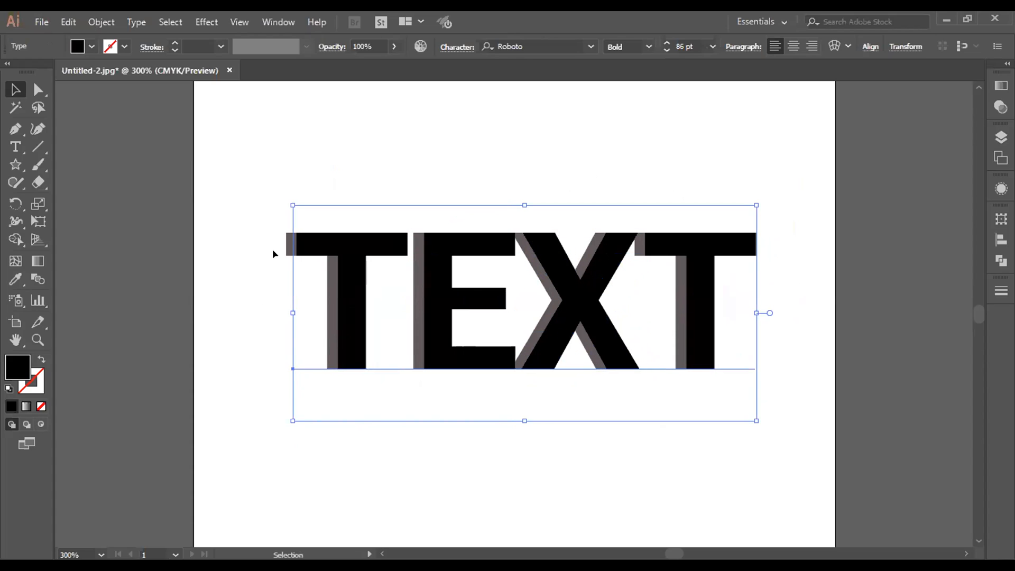
Step: Duplicate the gray TEXT and move the duplicate beyond the upper-right corner of the black lettering
click(287, 251)
drag(286, 252, 297, 314)
drag(341, 405, 354, 379)
key(ctrl+z)
click(358, 432)
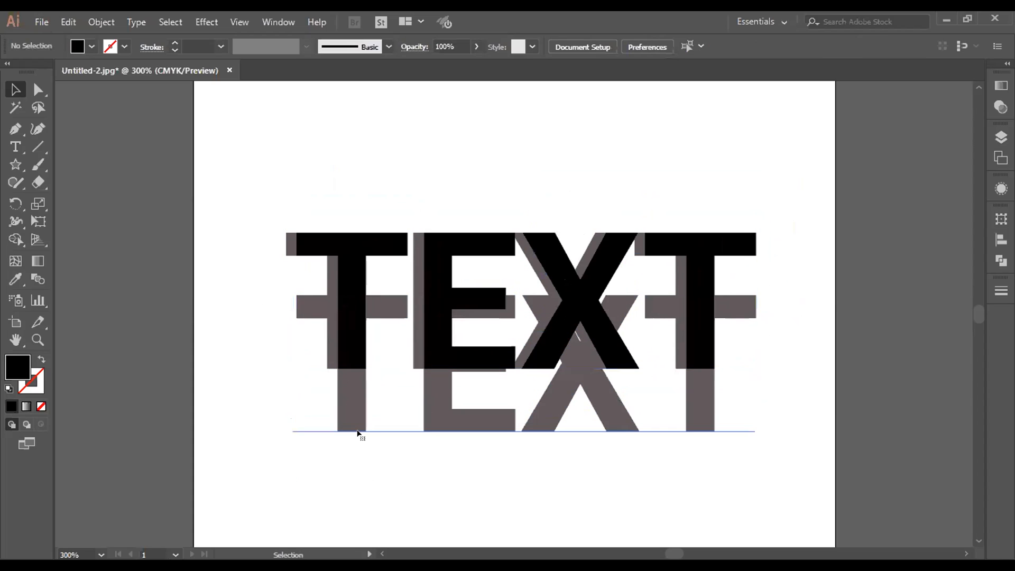
click(358, 422)
drag(434, 396, 791, 185)
Step: Move the gray duplicate back behind the black TEXT, offset slightly up and to the right
click(541, 327)
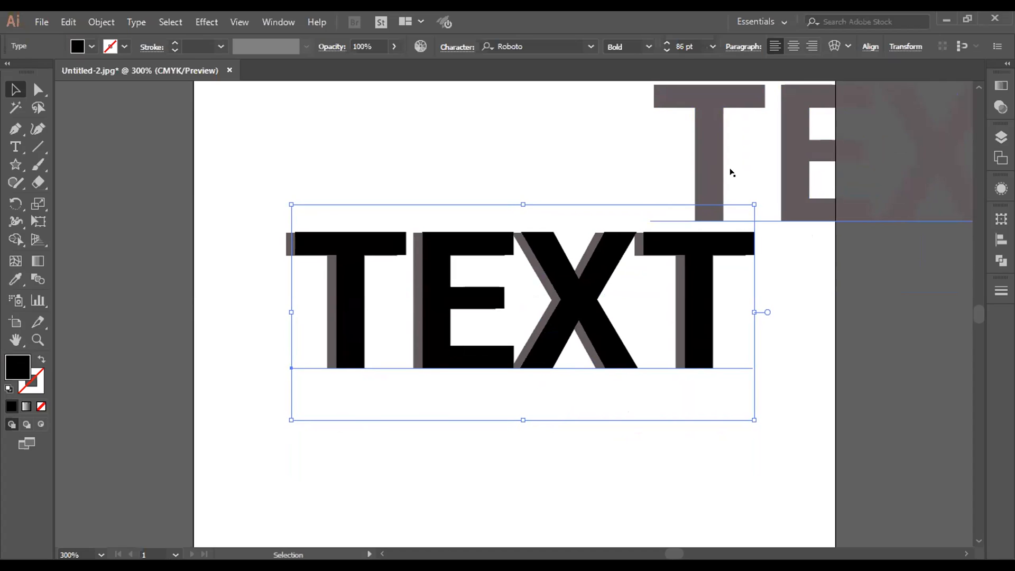
drag(706, 169, 359, 296)
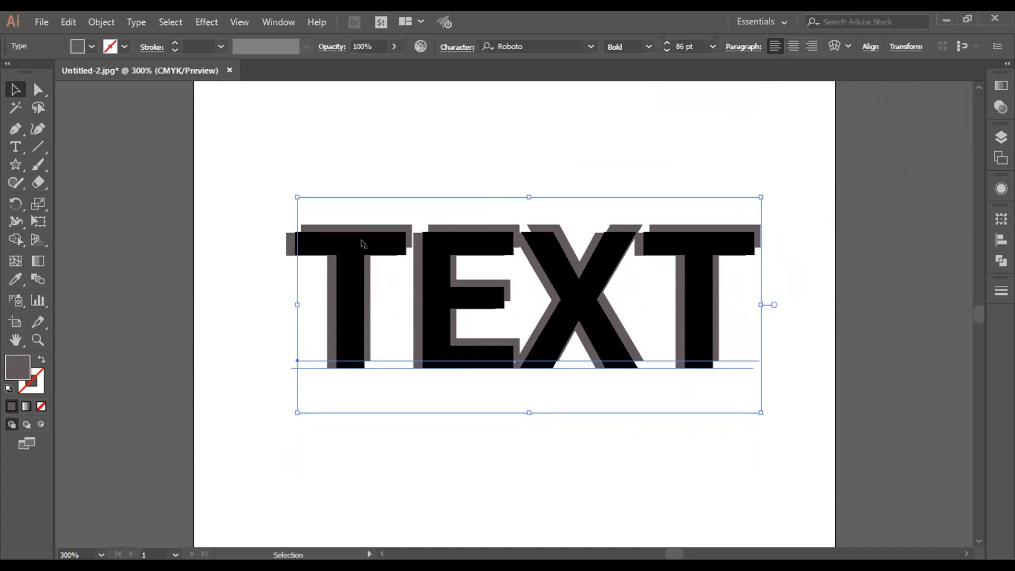
click(378, 236)
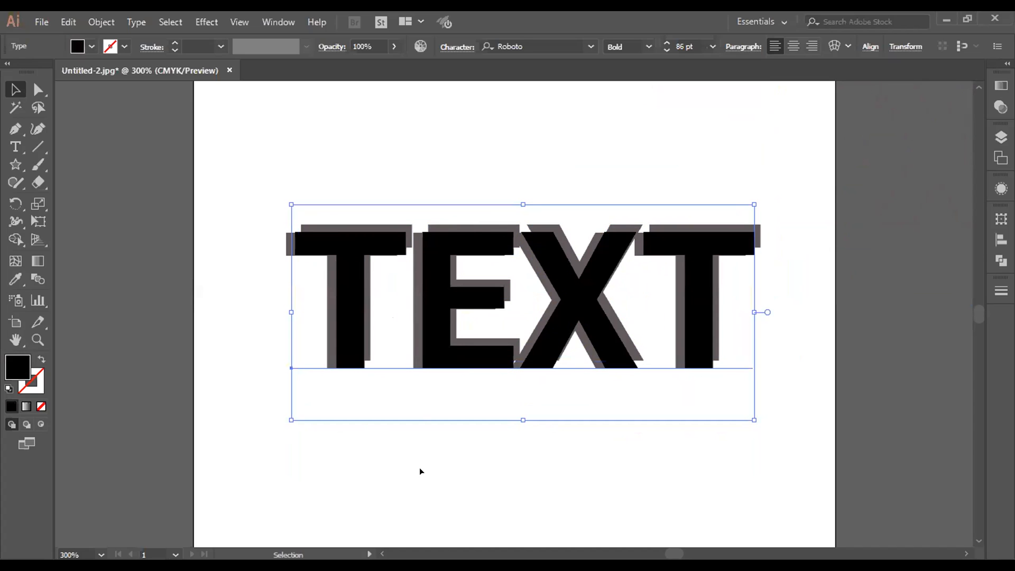
click(421, 423)
click(368, 351)
click(374, 477)
click(350, 361)
click(358, 419)
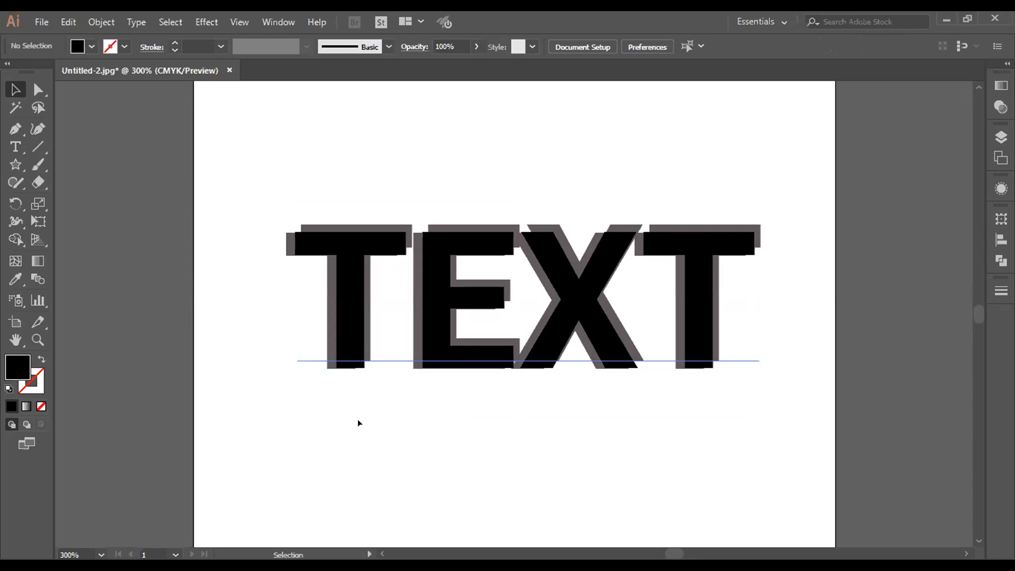
Step: Reposition the gray duplicate behind the black TEXT, aligned horizontally with it and raised to leave a thin gray top edge
click(337, 222)
drag(337, 222, 322, 162)
key(Down)
key(Down)
key(Down)
key(Down)
key(Down)
drag(360, 182, 368, 237)
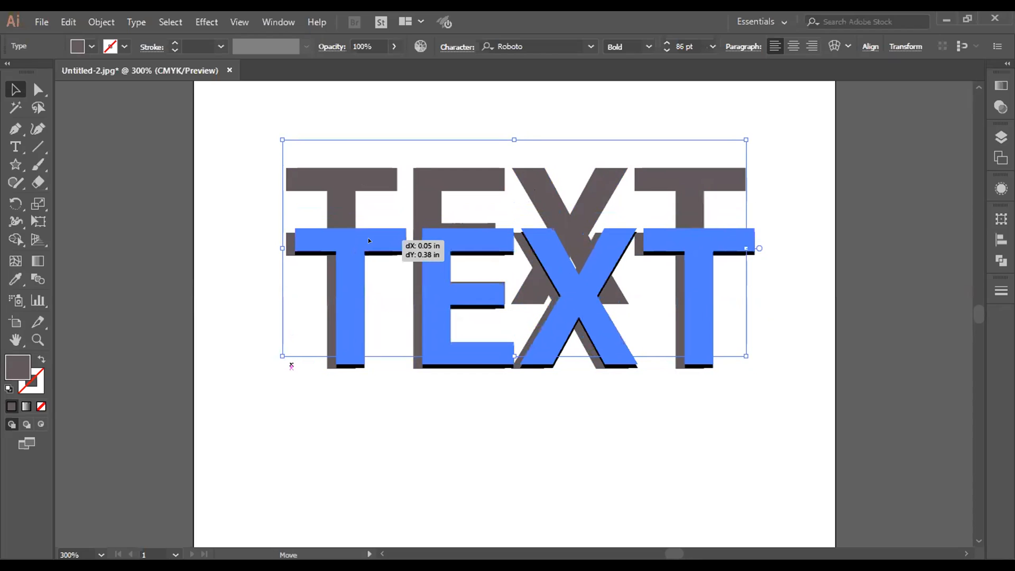
click(440, 472)
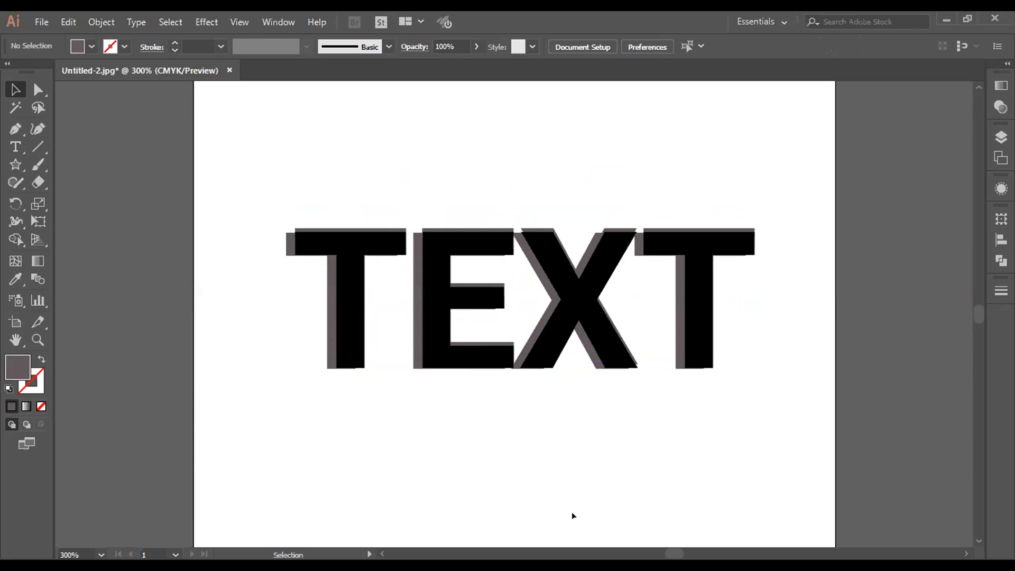
Step: Nudge the gray duplicate left until it lines up with the original gray TEXT, keeping it slightly above the black lettering
click(361, 302)
key(Up)
key(Up)
key(Left)
key(Left)
key(Left)
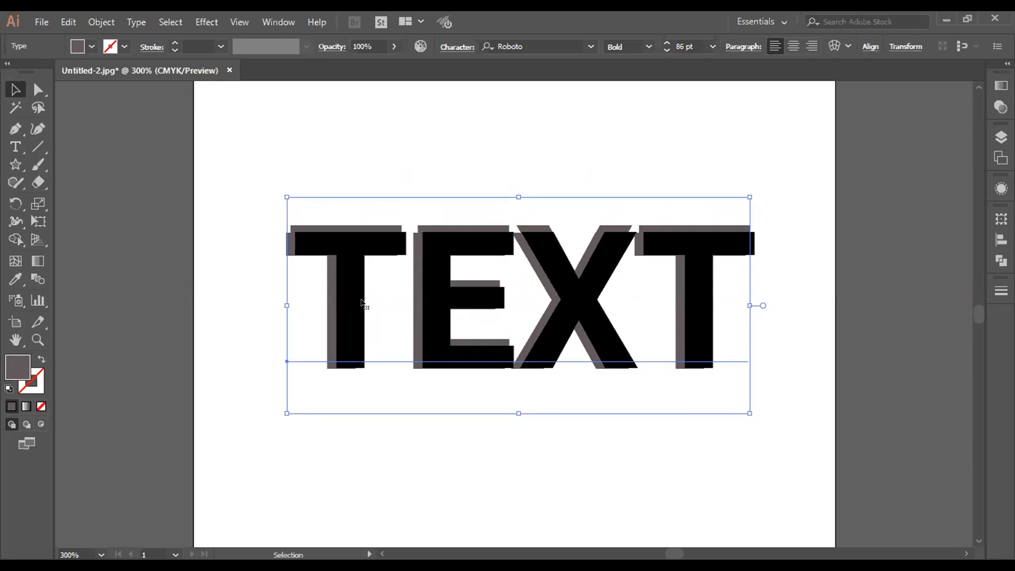
key(Down)
key(Down)
key(Down)
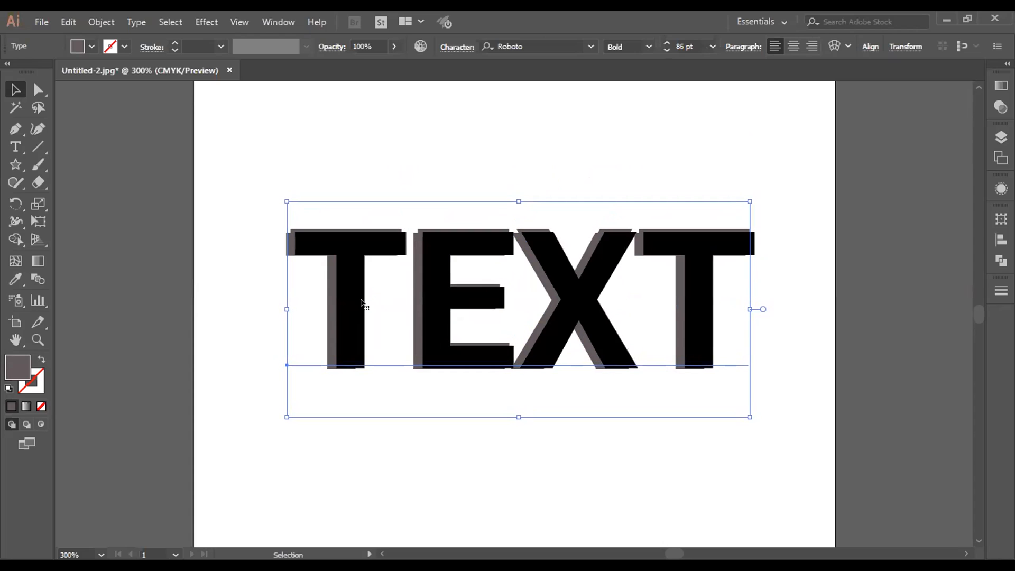
key(Left)
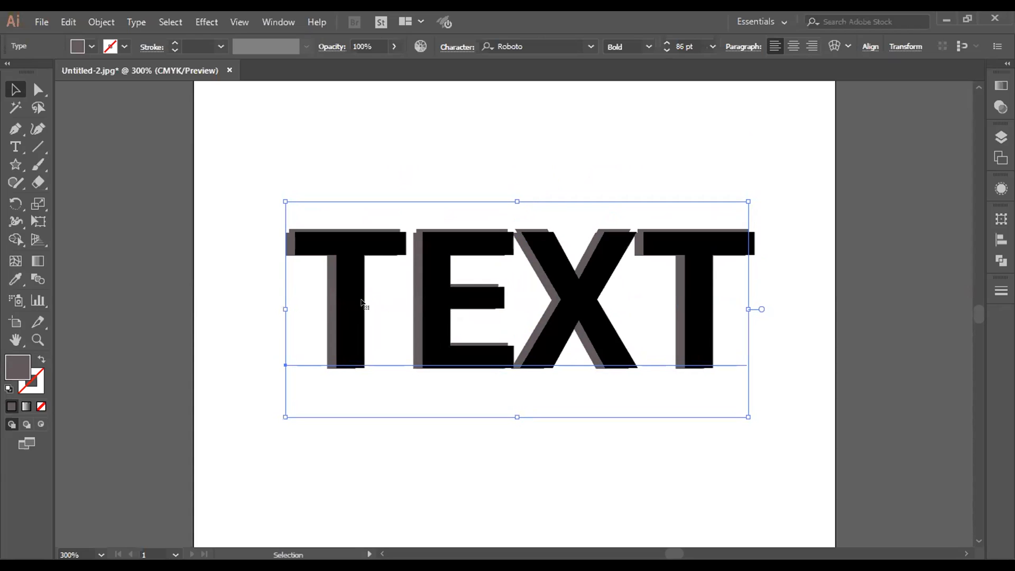
key(Left)
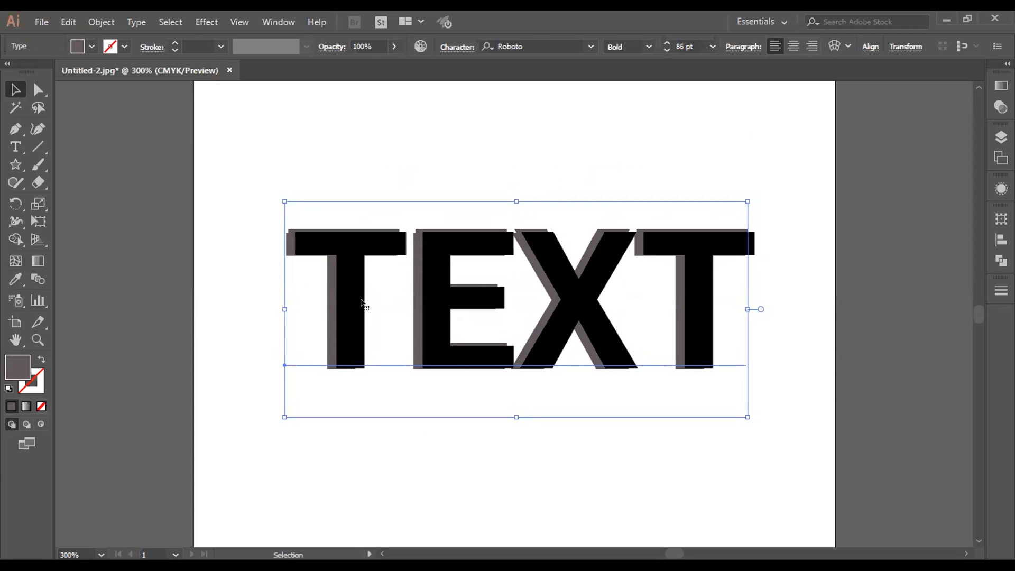
key(Left)
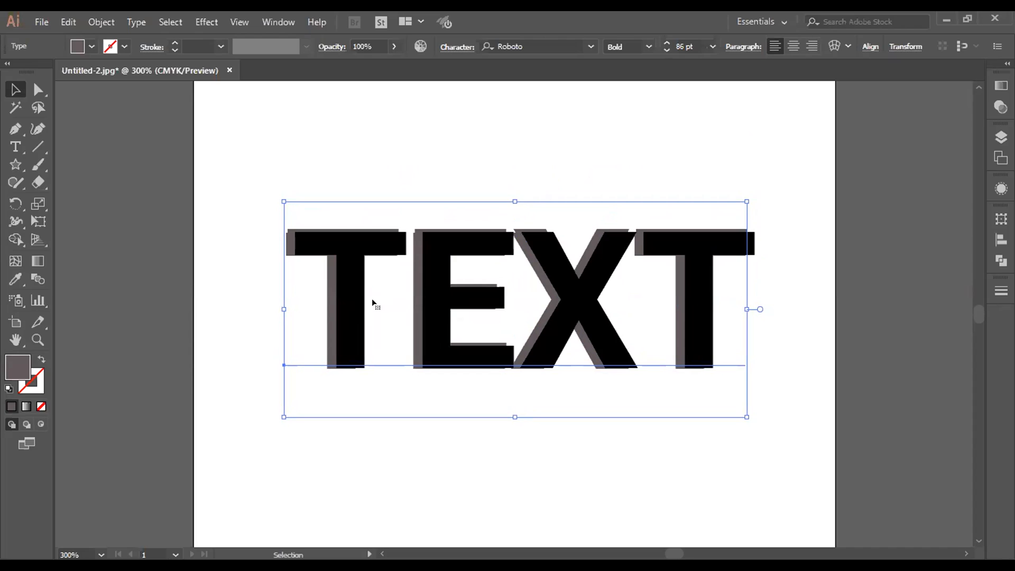
key(Left)
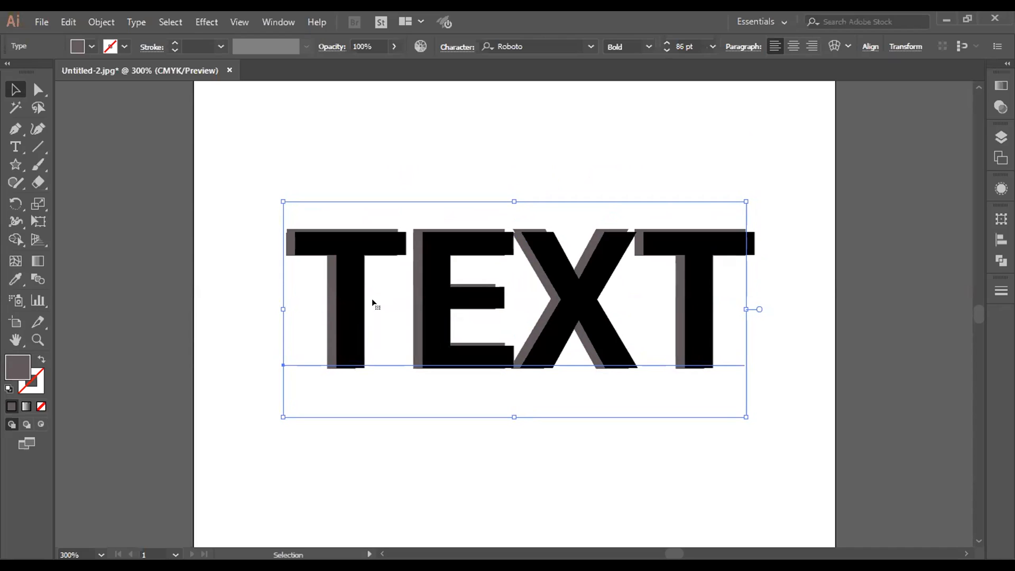
key(Left)
key(Up)
key(Up)
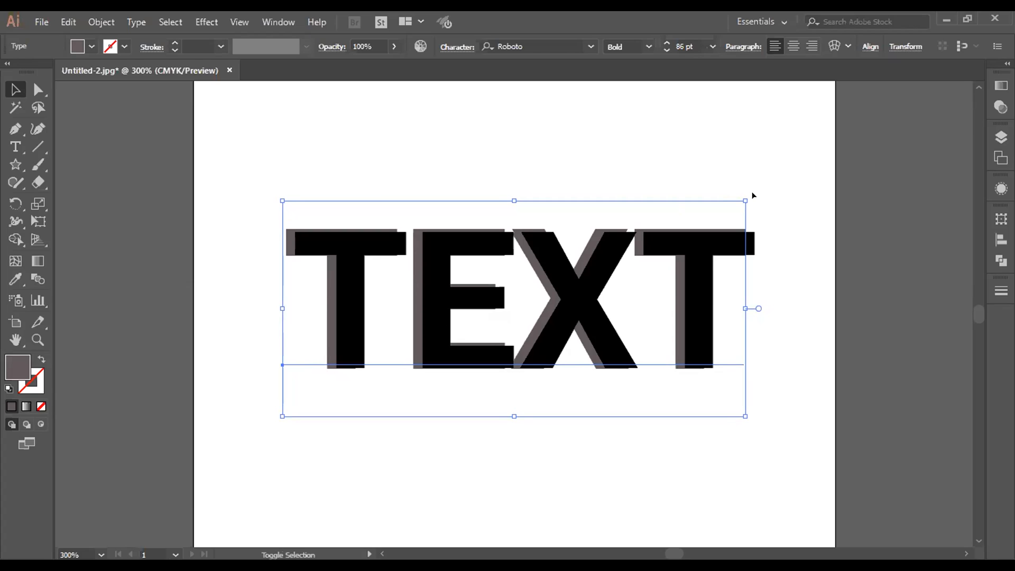
Step: Scale the gray duplicate up proportionally to about 87.5 pt so its right end reaches the black TEXT's right edge
drag(742, 195, 747, 194)
drag(789, 264, 790, 264)
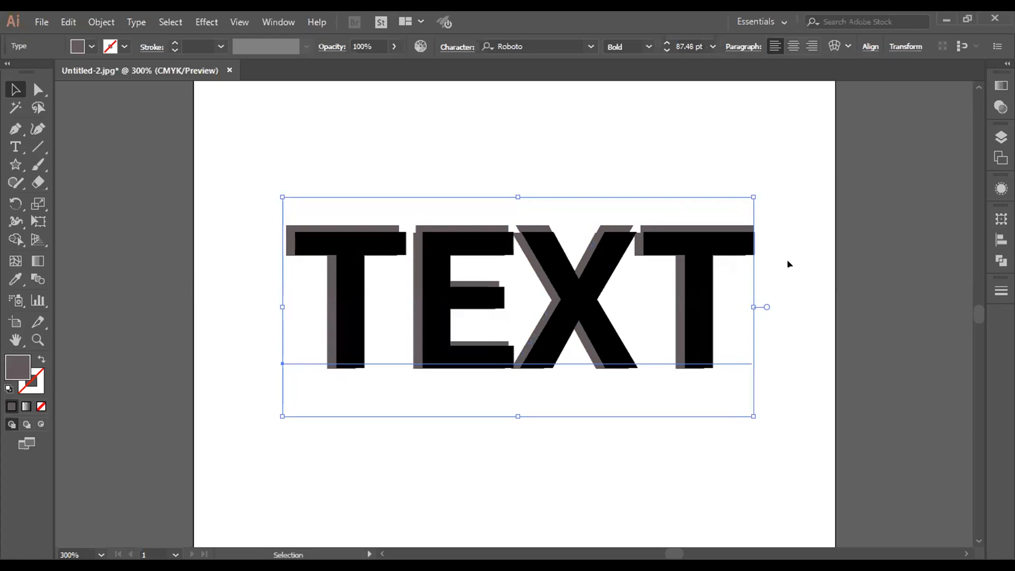
Step: Fine-tune the raised gray duplicate's horizontal position behind the black TEXT and scale it down from its upper-left corner to about 85.4 pt
key(Left)
key(Left)
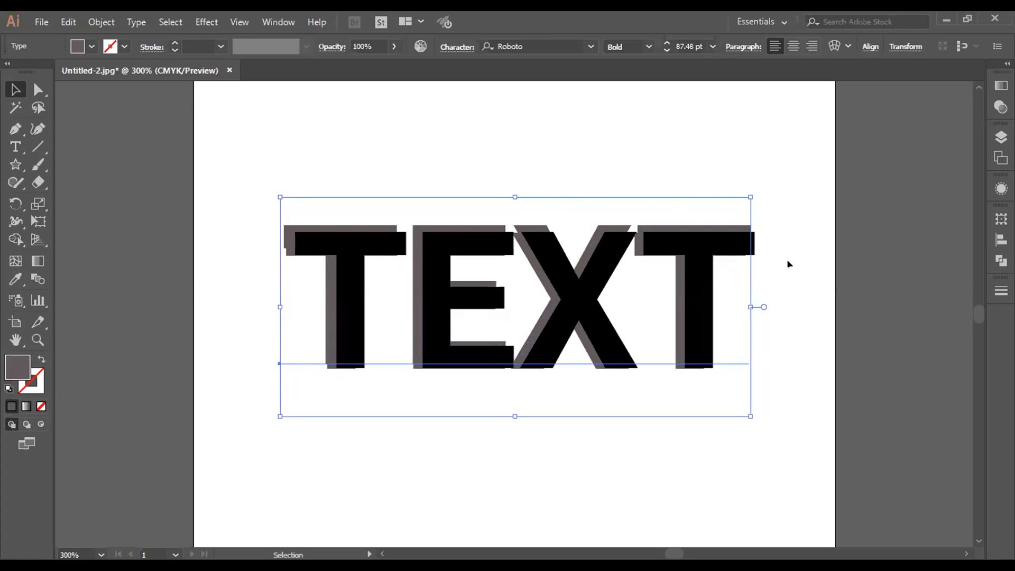
key(Right)
key(Right)
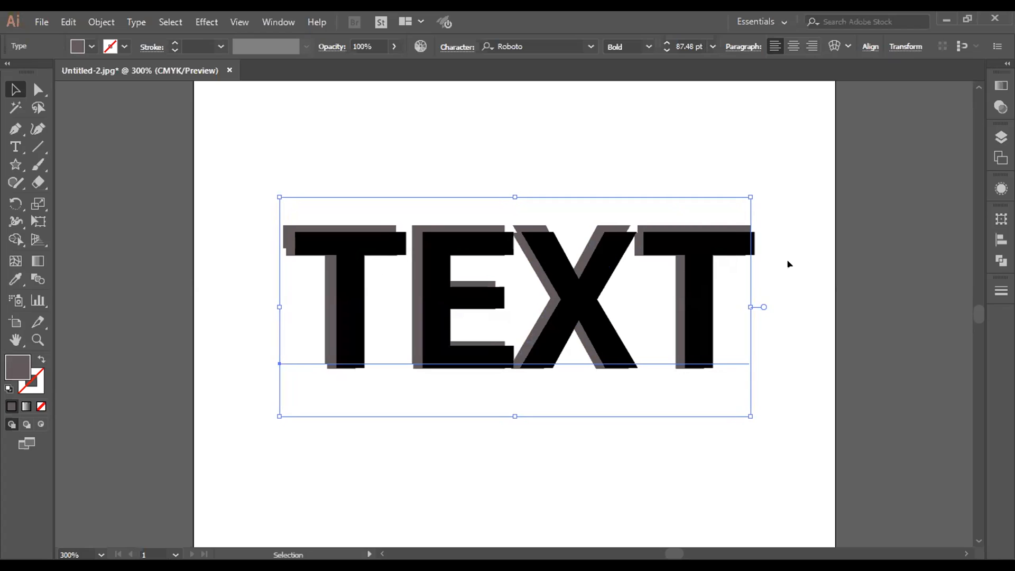
key(Left)
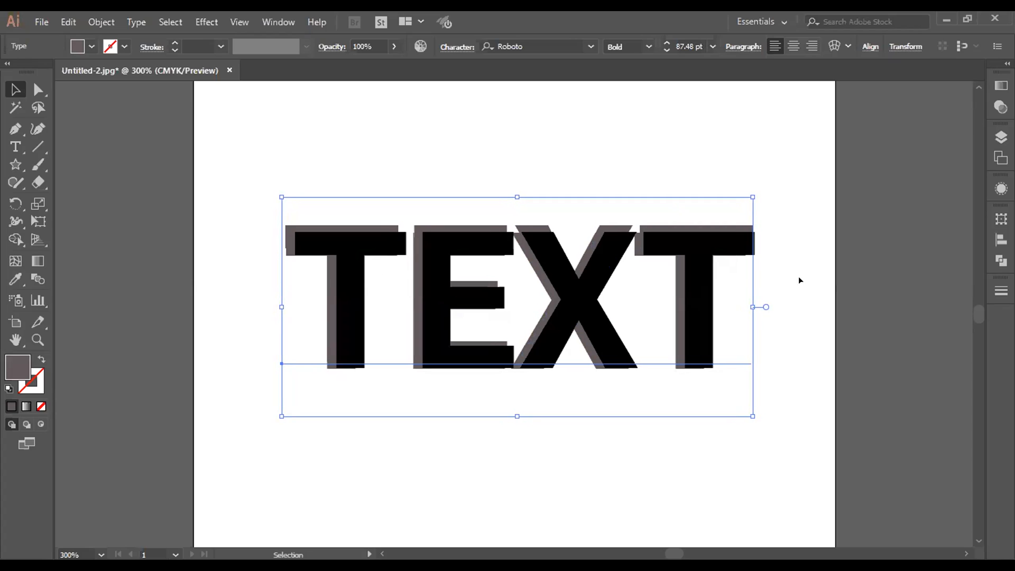
key(Left)
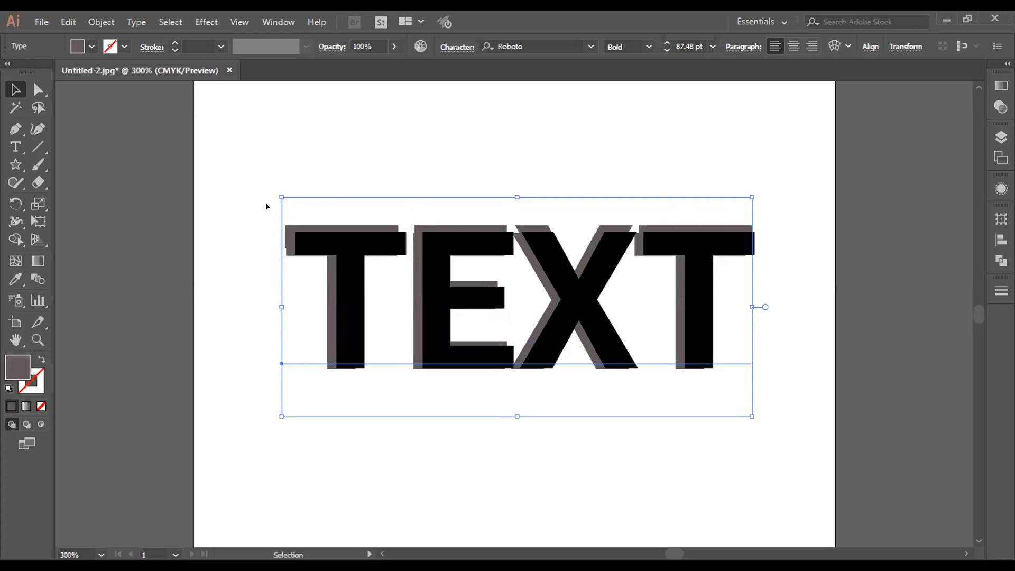
drag(276, 194, 287, 199)
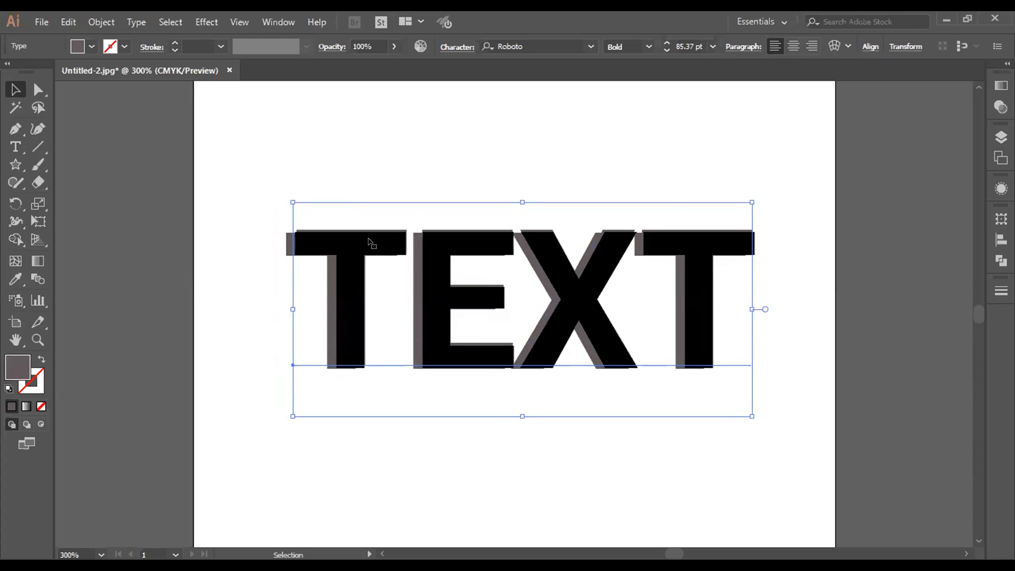
Step: Delete the resized gray duplicate, keeping the original 86 pt gray copy behind the black TEXT
key(Delete)
click(350, 351)
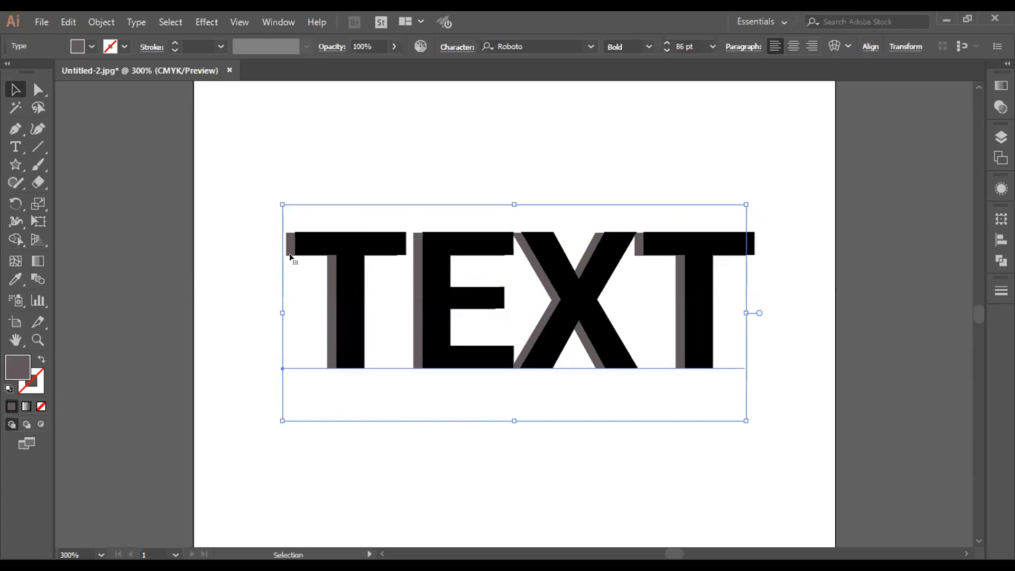
click(393, 422)
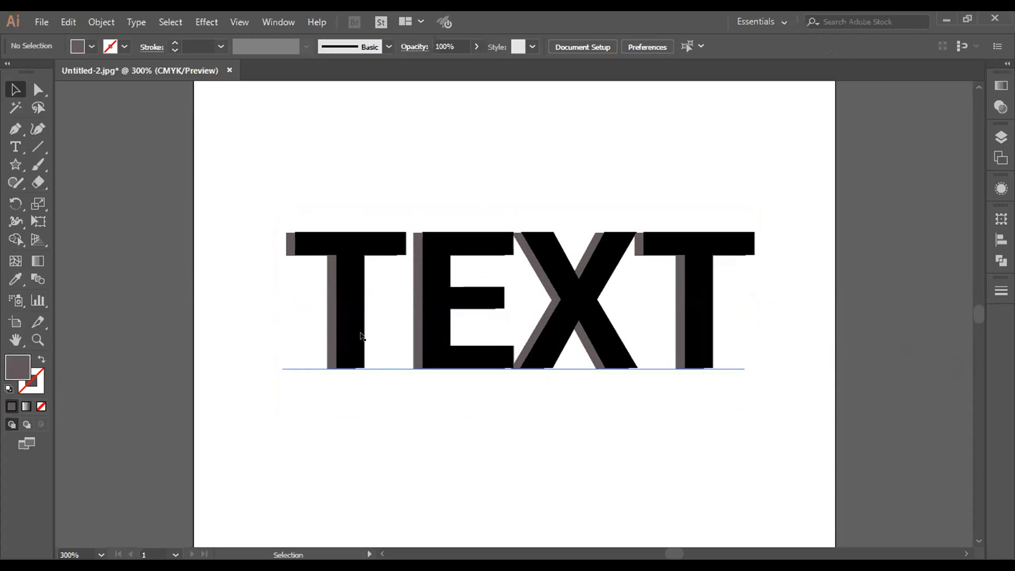
click(325, 339)
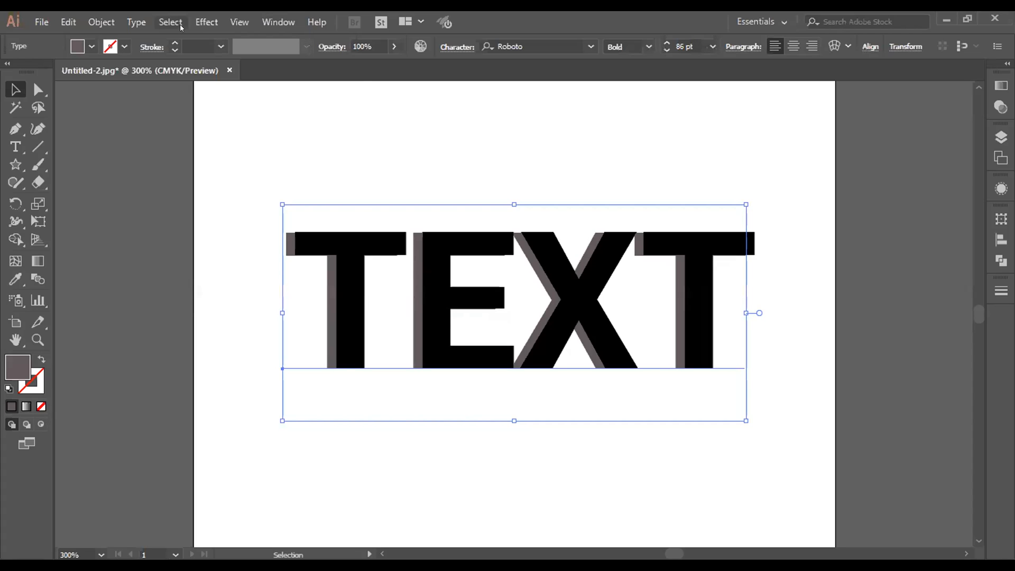
click(196, 23)
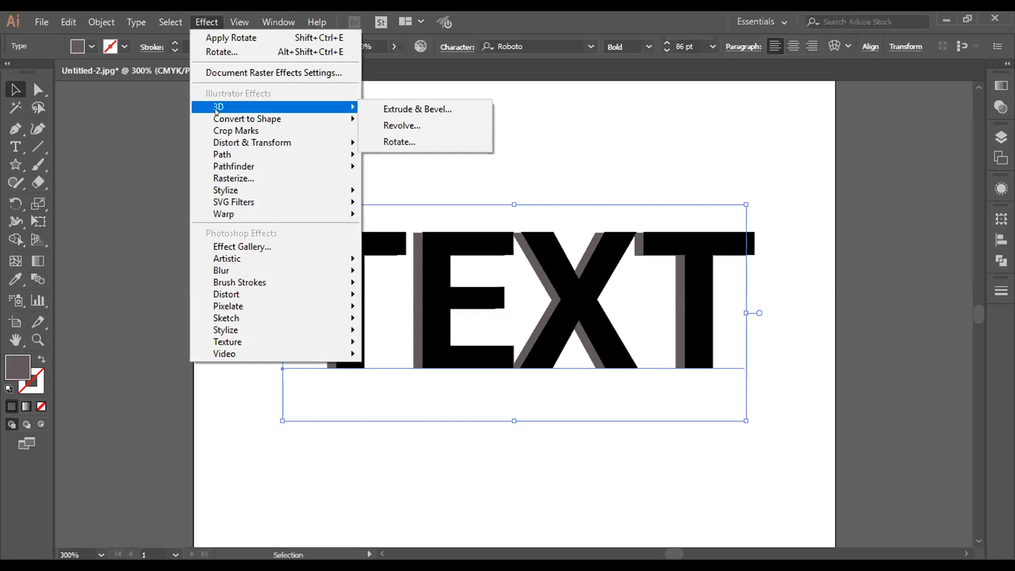
click(642, 159)
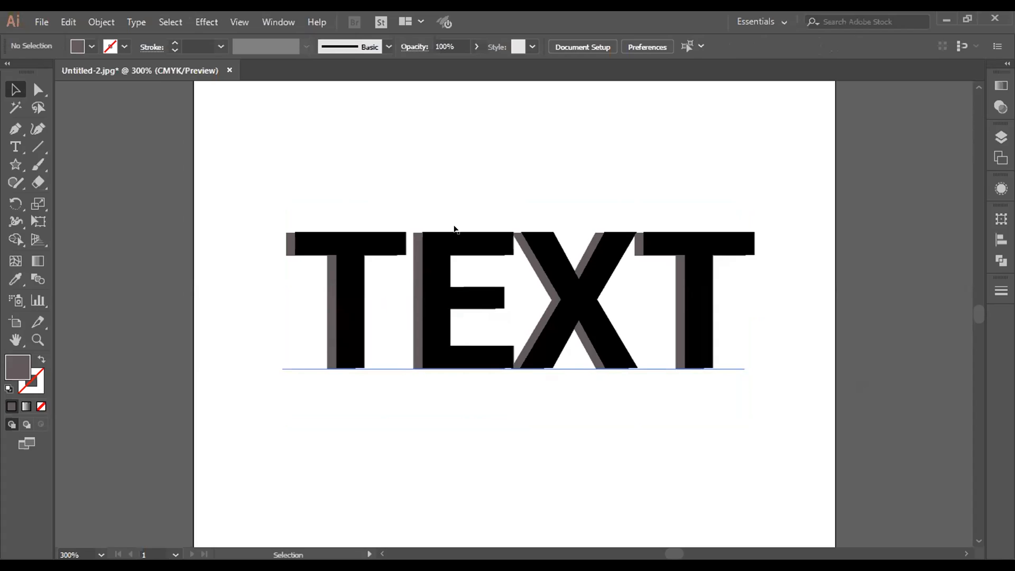
Step: Try a Gaussian Blur with a 1-pixel radius on the gray copy using the preview, and cancel it
click(595, 354)
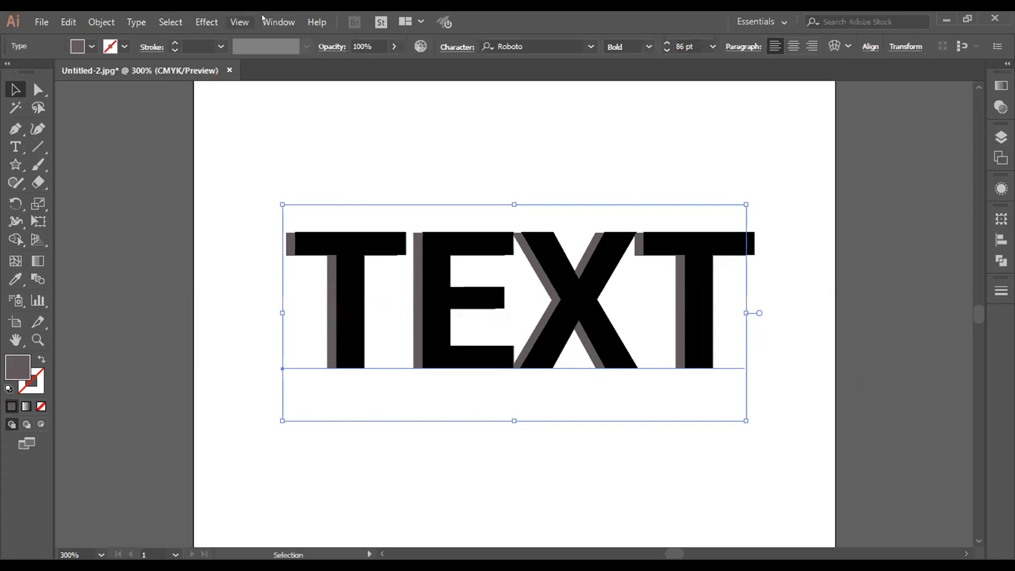
click(207, 21)
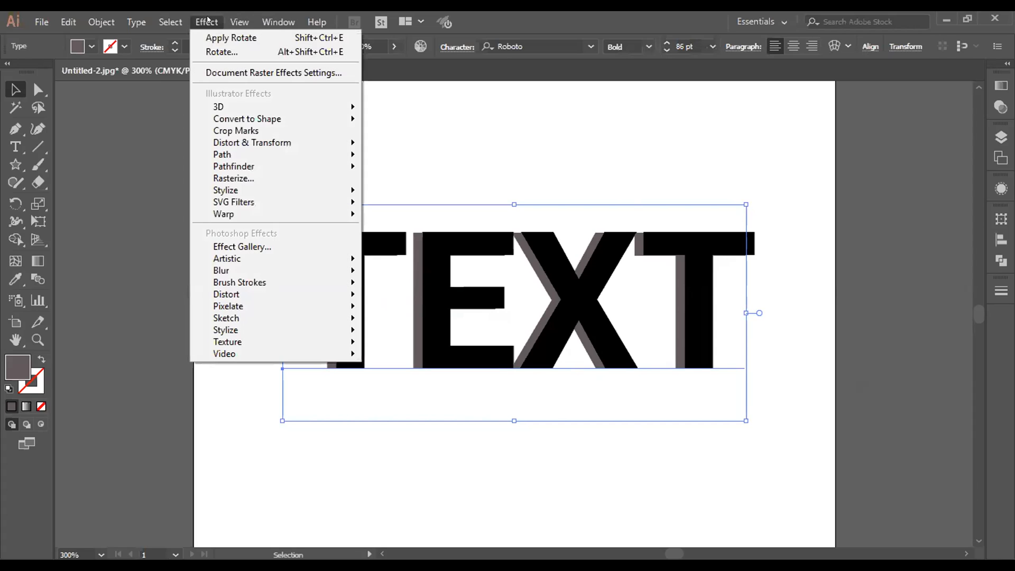
mouse_move(256, 268)
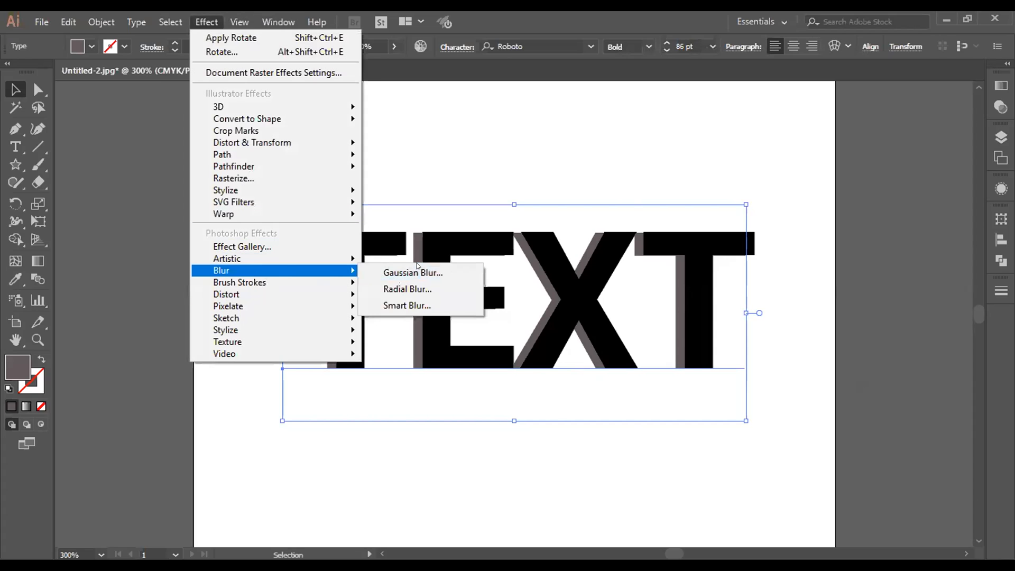
click(415, 272)
click(638, 306)
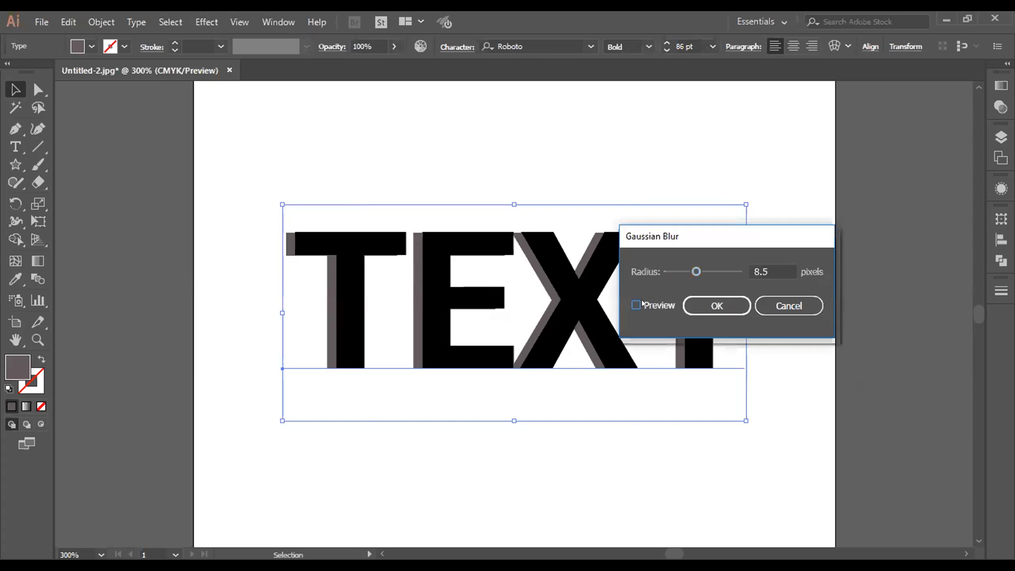
click(679, 272)
drag(679, 270, 670, 271)
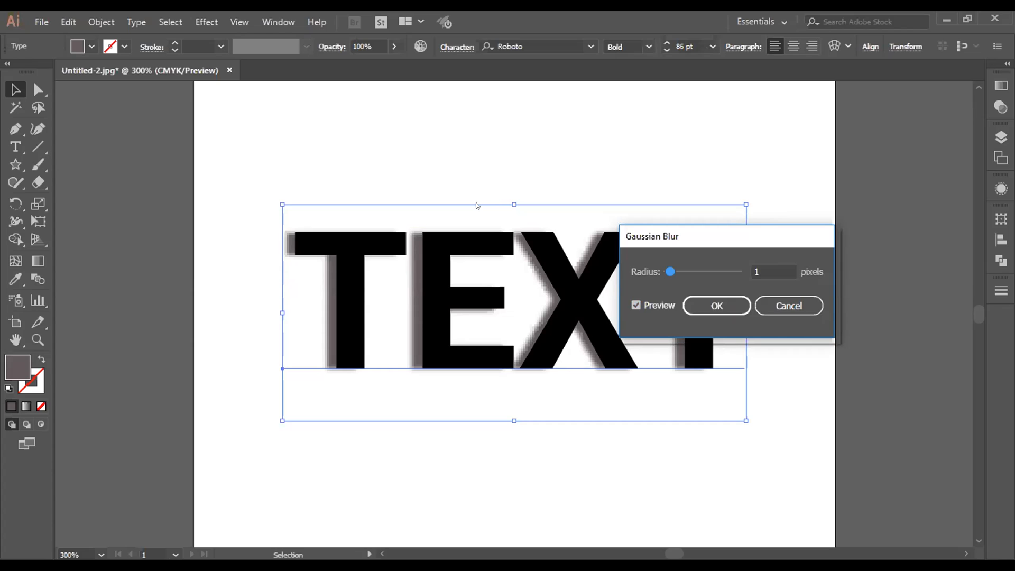
click(749, 302)
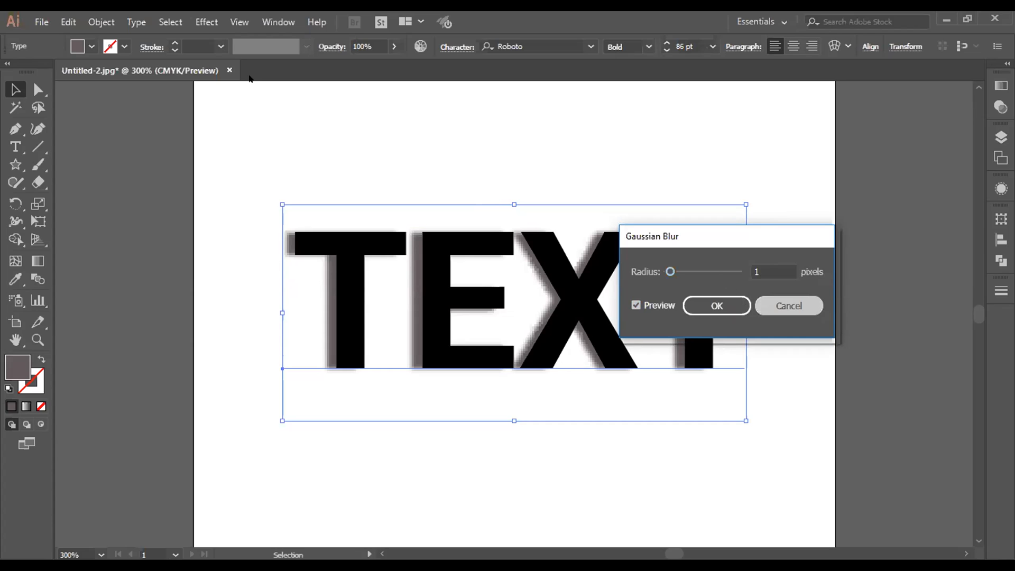
Step: Try the Ocean Ripple distortion with ripple size 9 and ripple magnitude 9 on the gray copy, and undo it
click(205, 22)
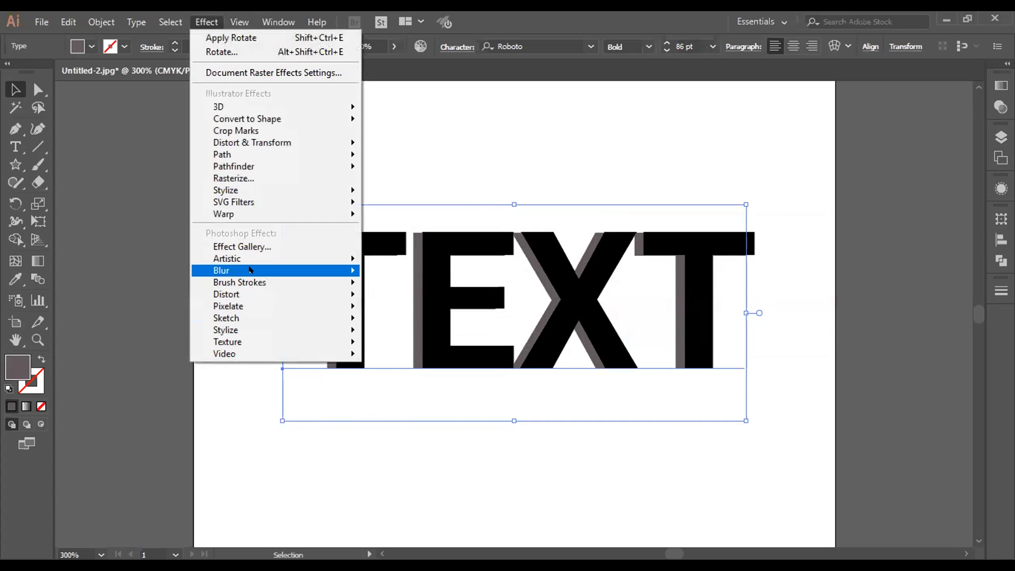
mouse_move(240, 291)
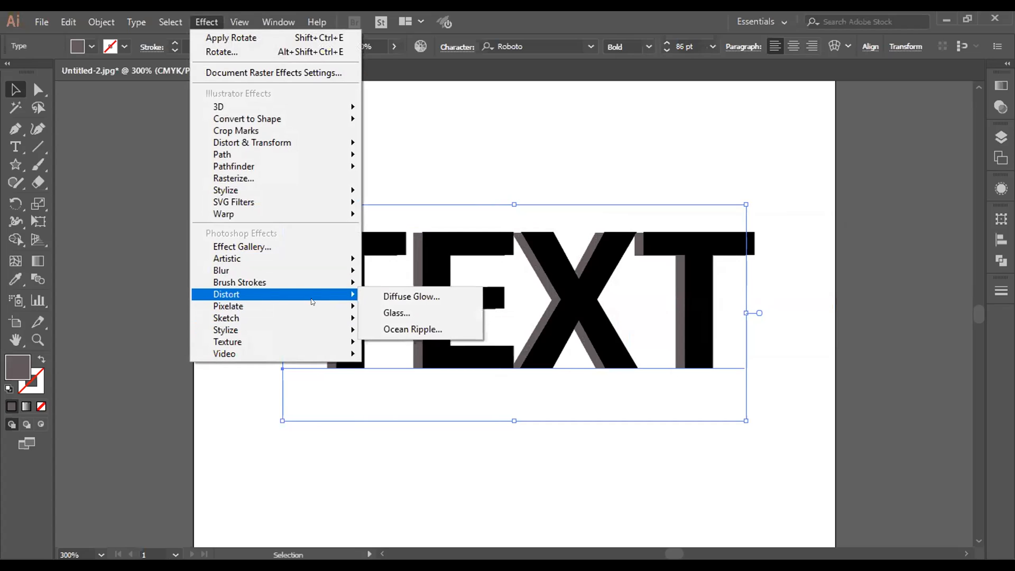
click(417, 330)
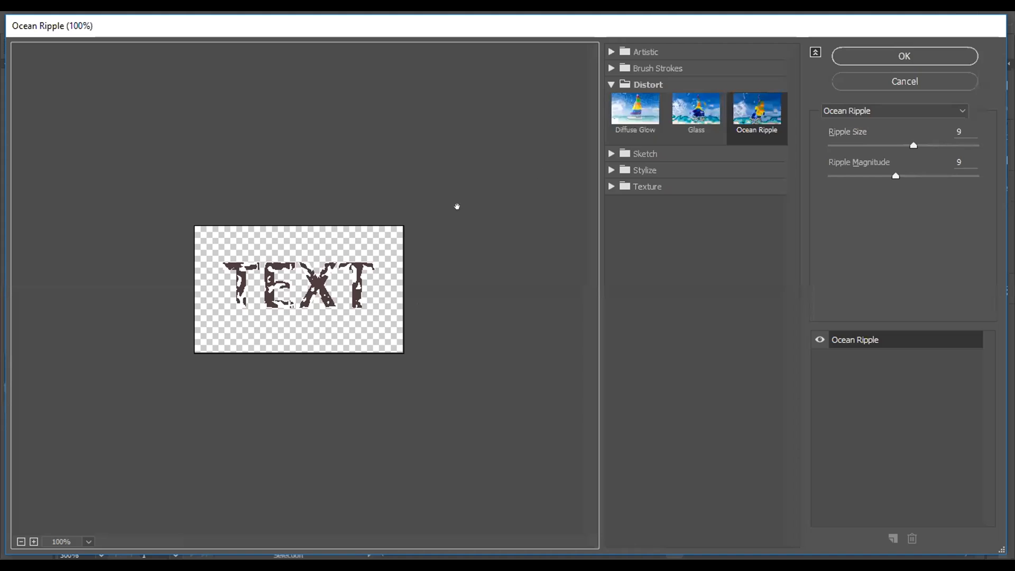
click(919, 53)
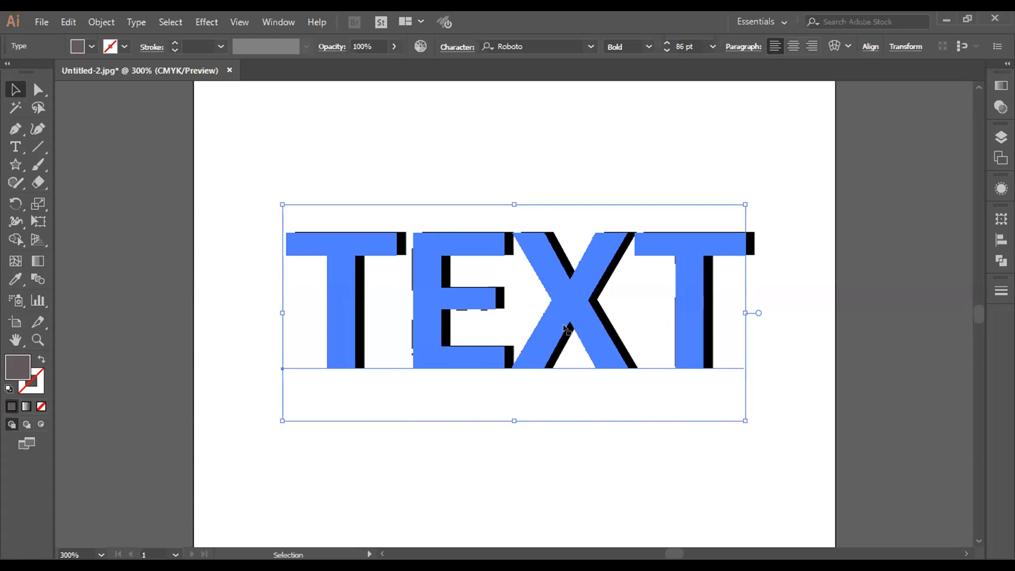
key(ctrl+z)
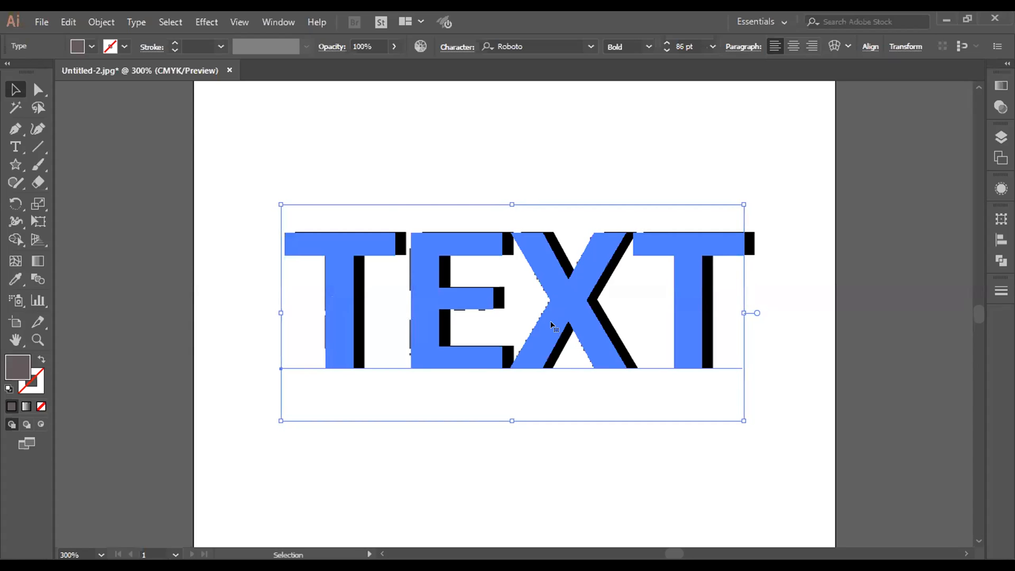
click(609, 443)
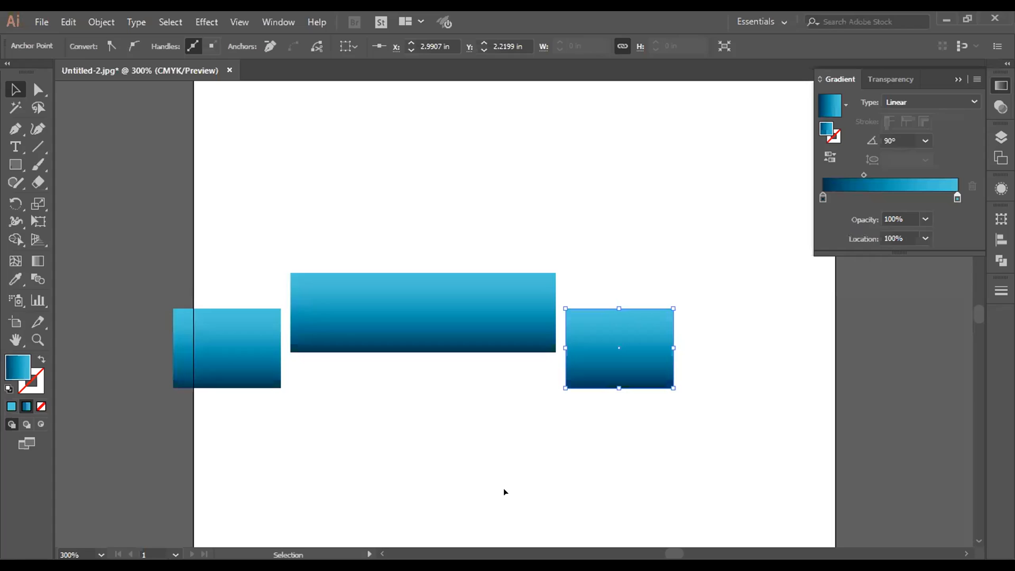
Step: Pull the midpoint anchor on the left square's outer edge inward to X about 0.13 in, forming a ribbon-tail notch
click(503, 492)
click(38, 90)
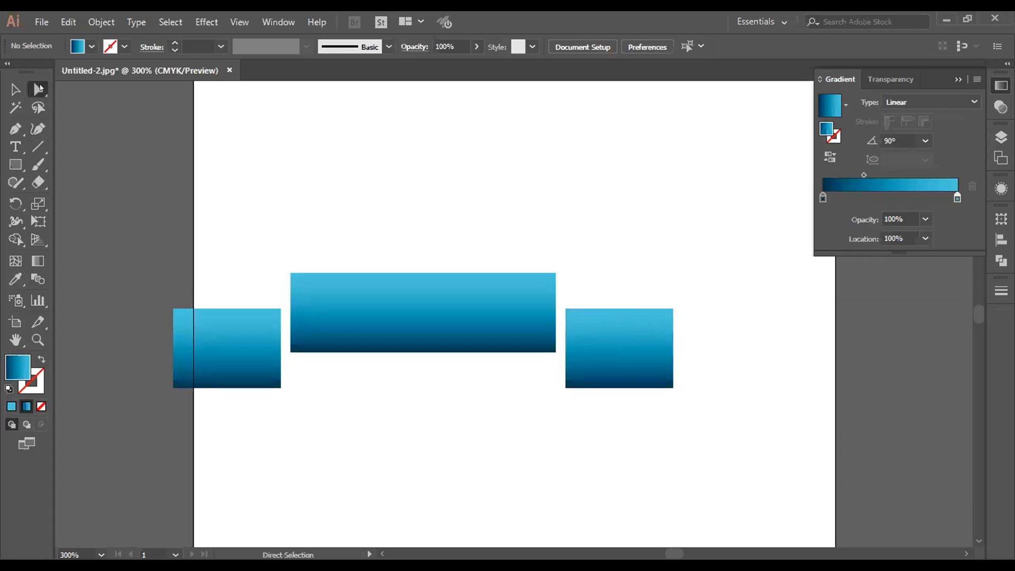
click(171, 349)
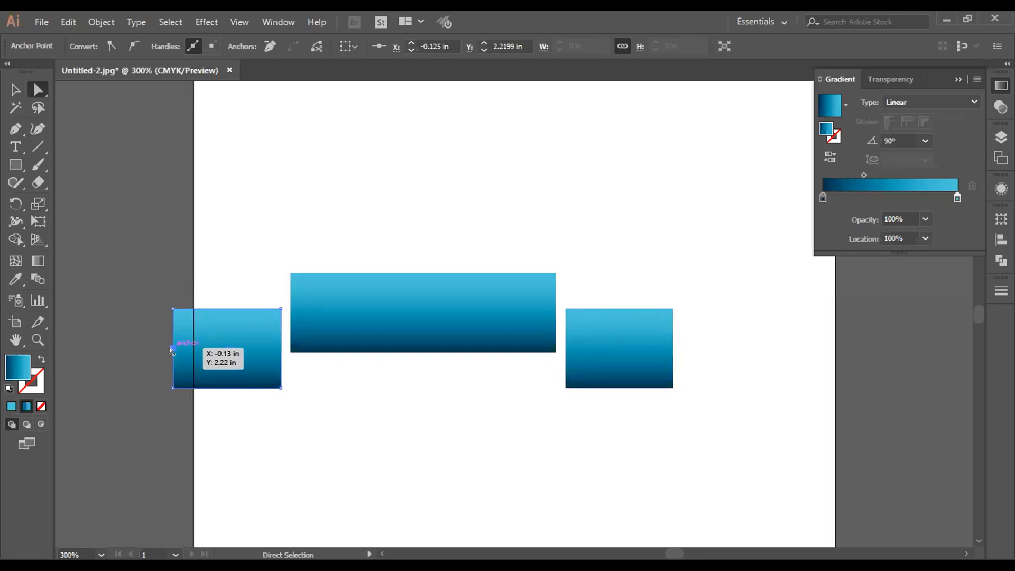
drag(170, 349, 192, 348)
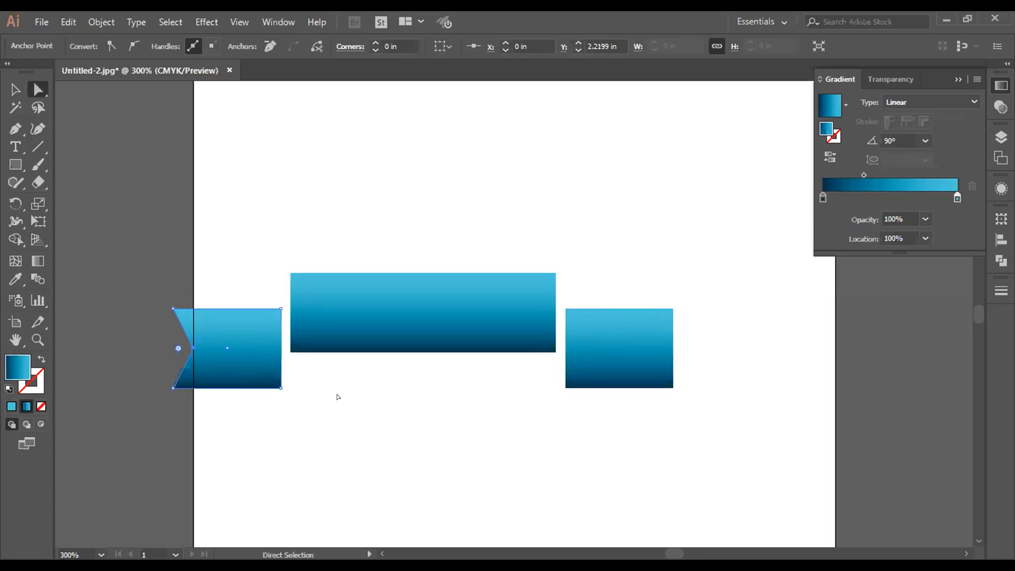
drag(191, 349, 211, 348)
click(15, 90)
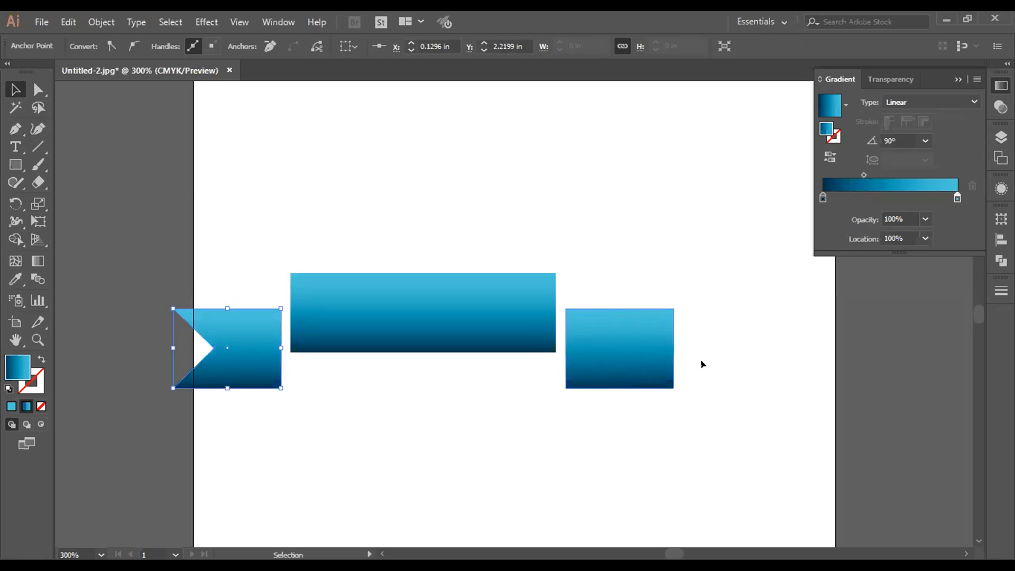
Step: Delete the plain square on the right and create a horizontally mirrored copy of the notched left piece with Reflect
click(660, 362)
key(Delete)
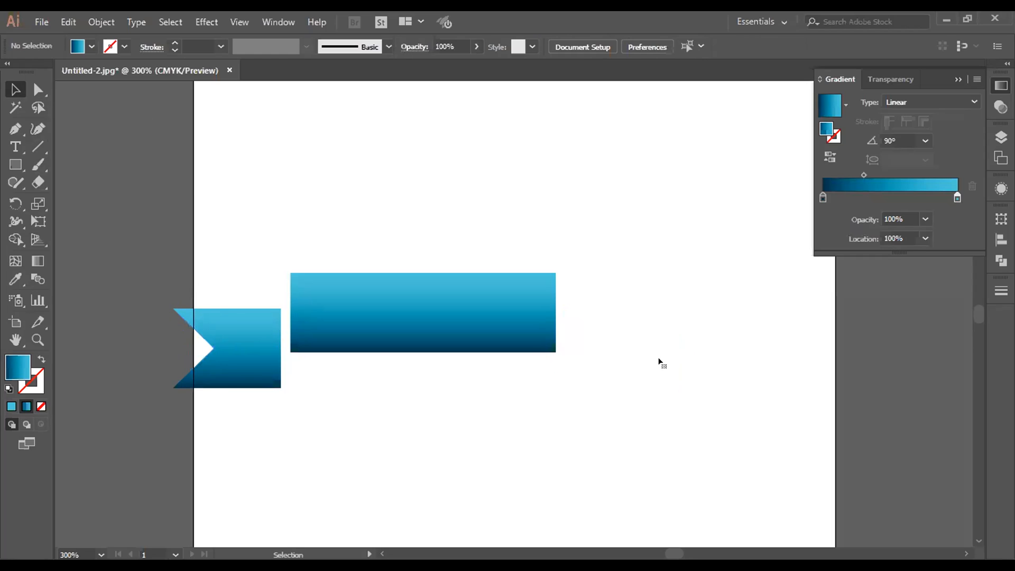
click(220, 365)
right_click(220, 365)
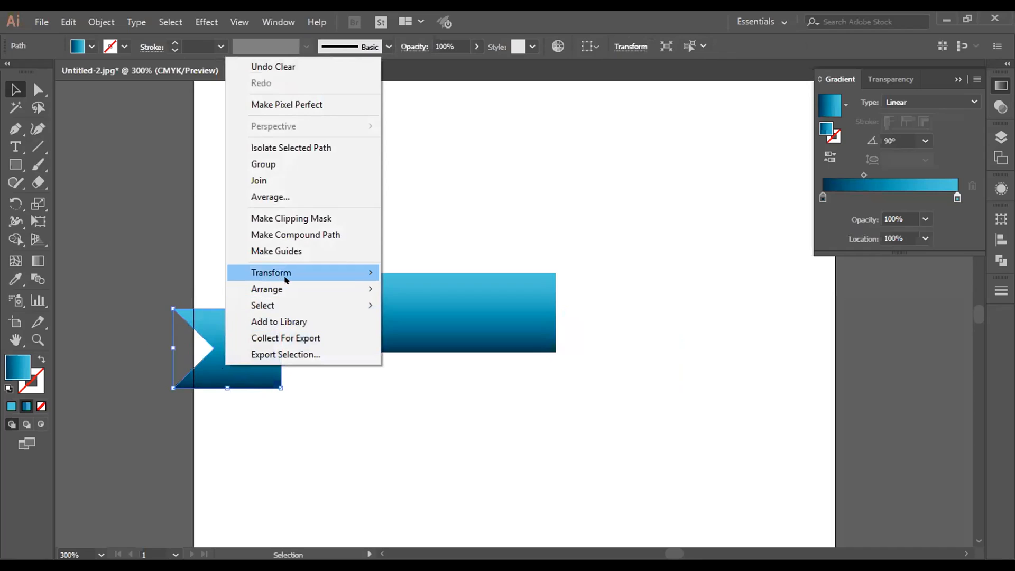
mouse_move(283, 274)
click(442, 326)
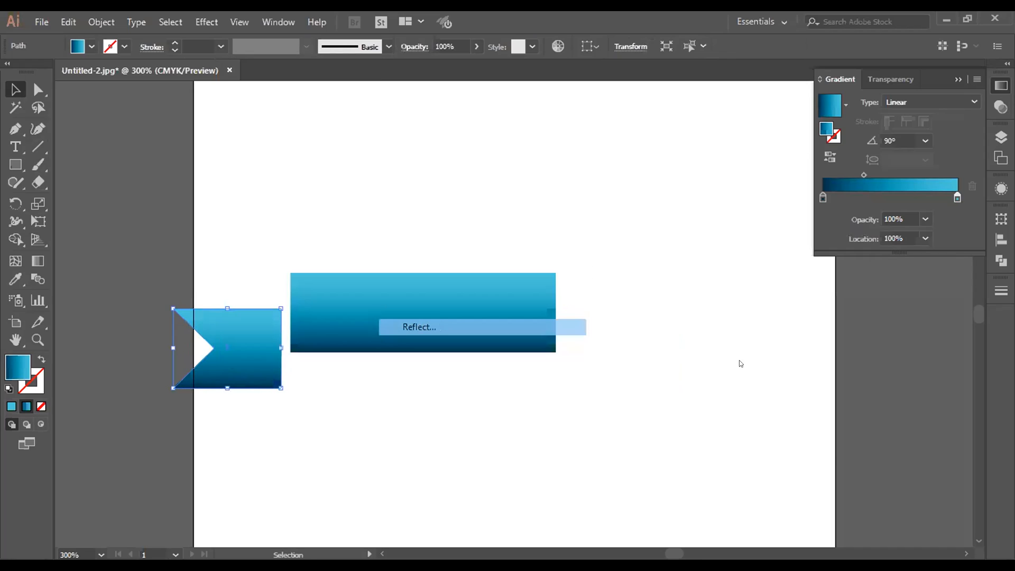
click(743, 379)
click(761, 412)
Step: Move the mirrored tail to the right end of the long rectangle and align its top edge with the left tail
click(300, 429)
drag(244, 374, 633, 372)
click(585, 479)
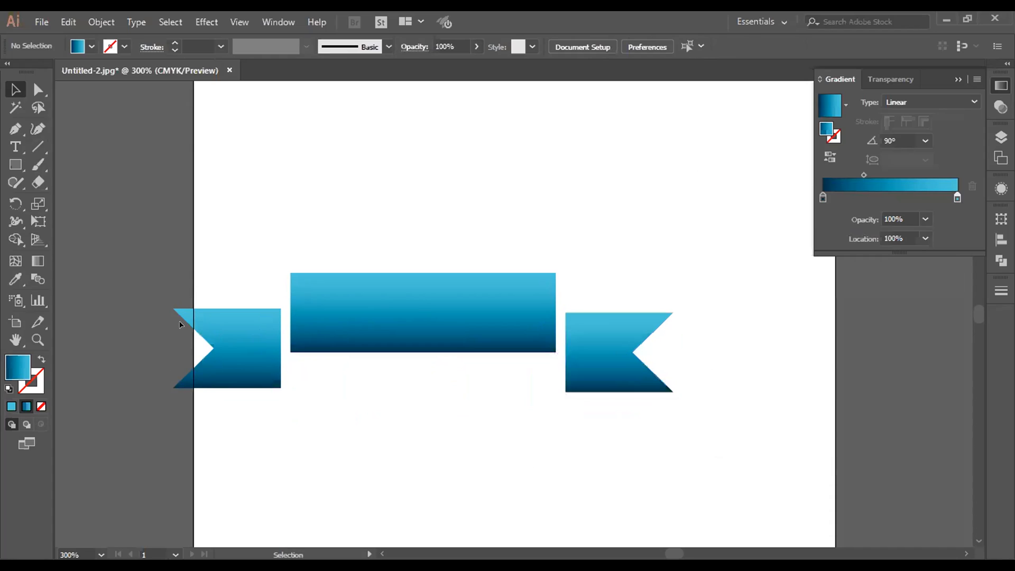
click(245, 351)
shift+click(611, 357)
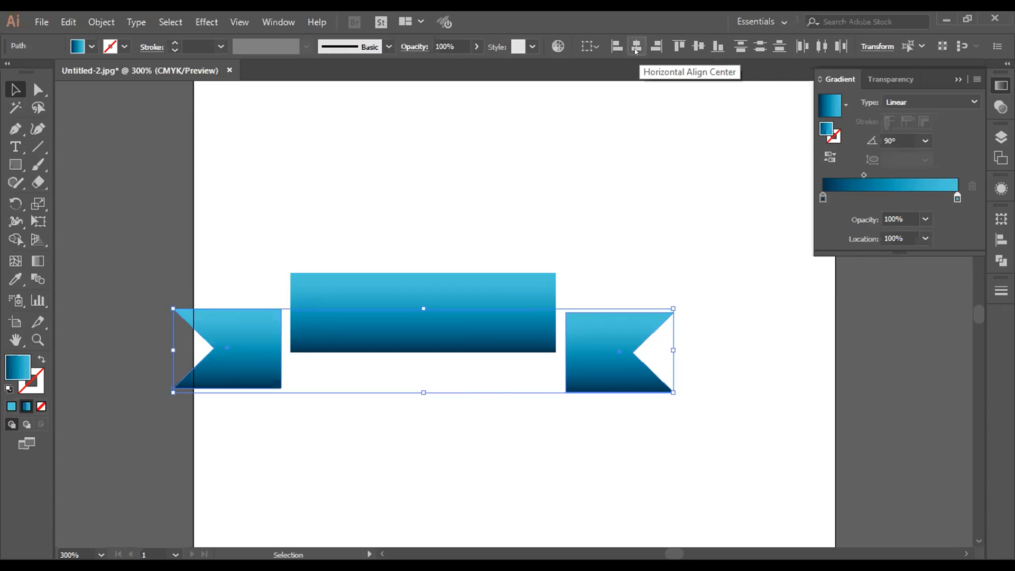
click(679, 47)
click(635, 265)
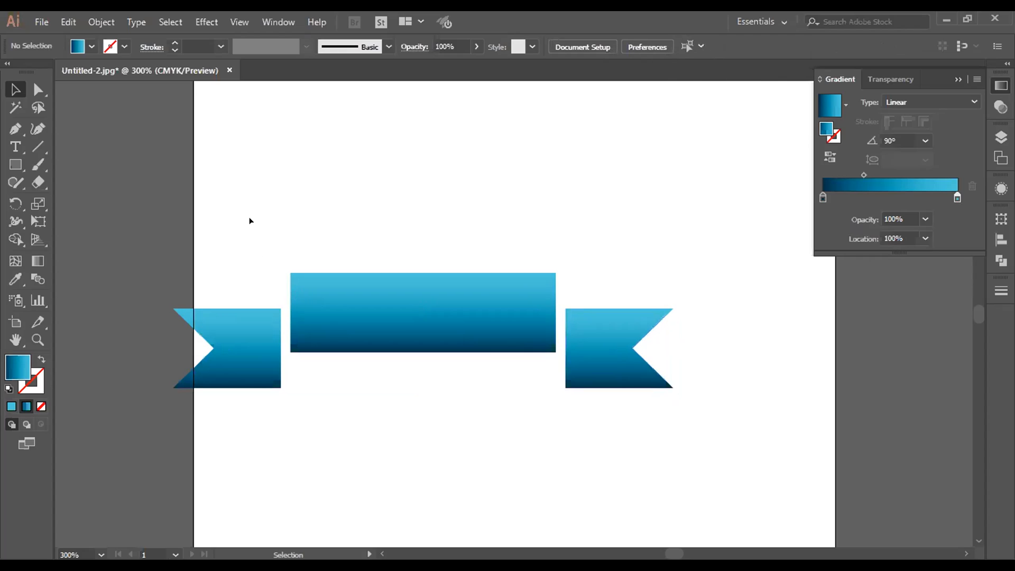
drag(227, 214, 646, 436)
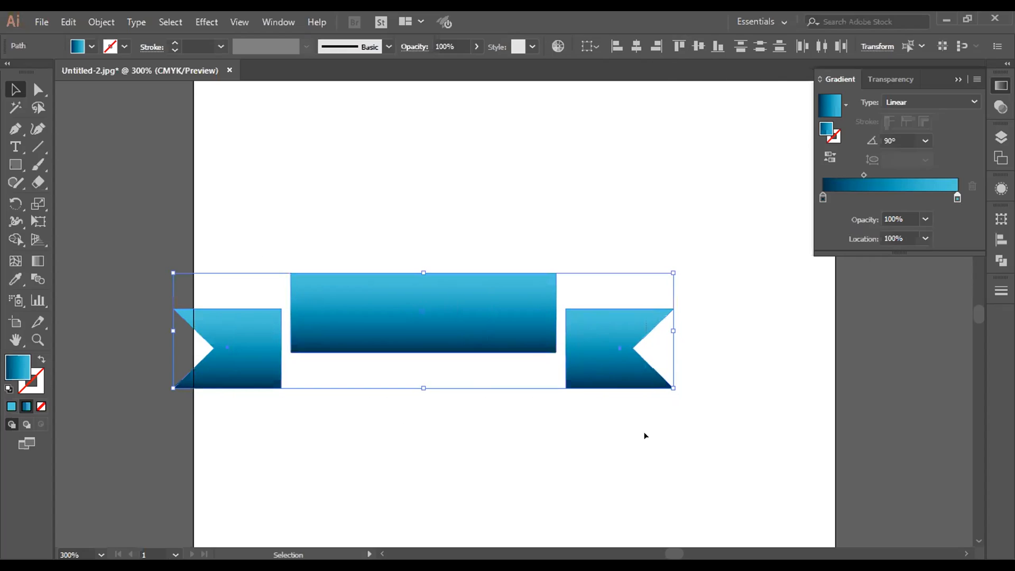
click(958, 80)
click(1001, 137)
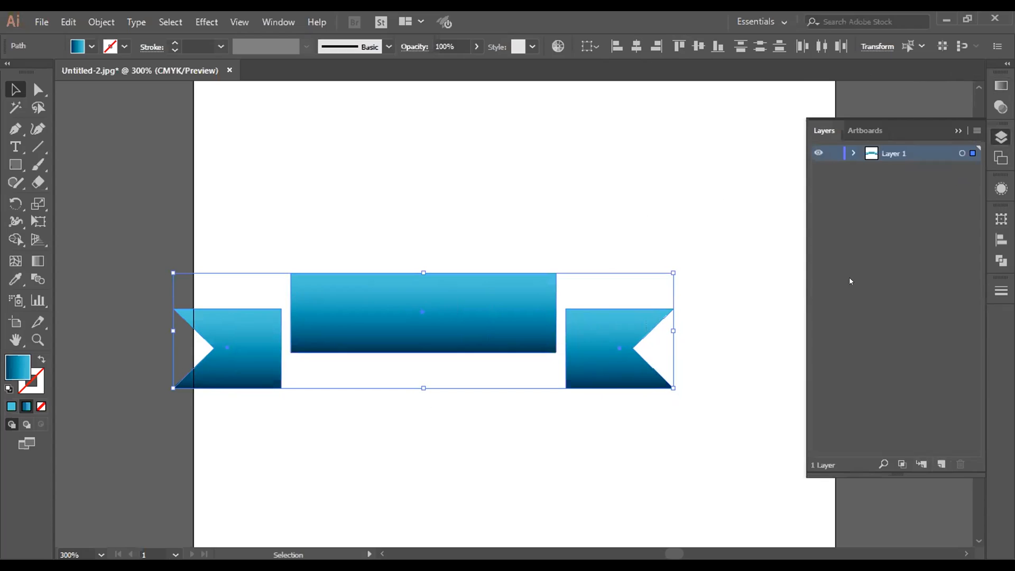
click(763, 270)
click(957, 130)
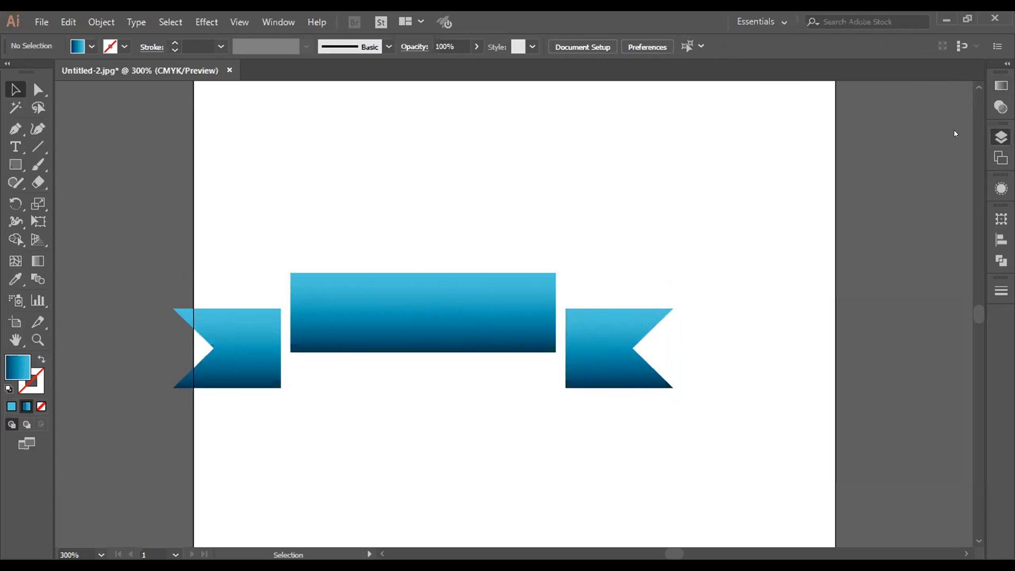
Step: Duplicate the long rectangle and both notched tails toward the artboard's lower right, and shift the originals slightly right
drag(227, 205, 657, 456)
drag(477, 321, 763, 477)
drag(171, 231, 656, 387)
drag(656, 386, 665, 386)
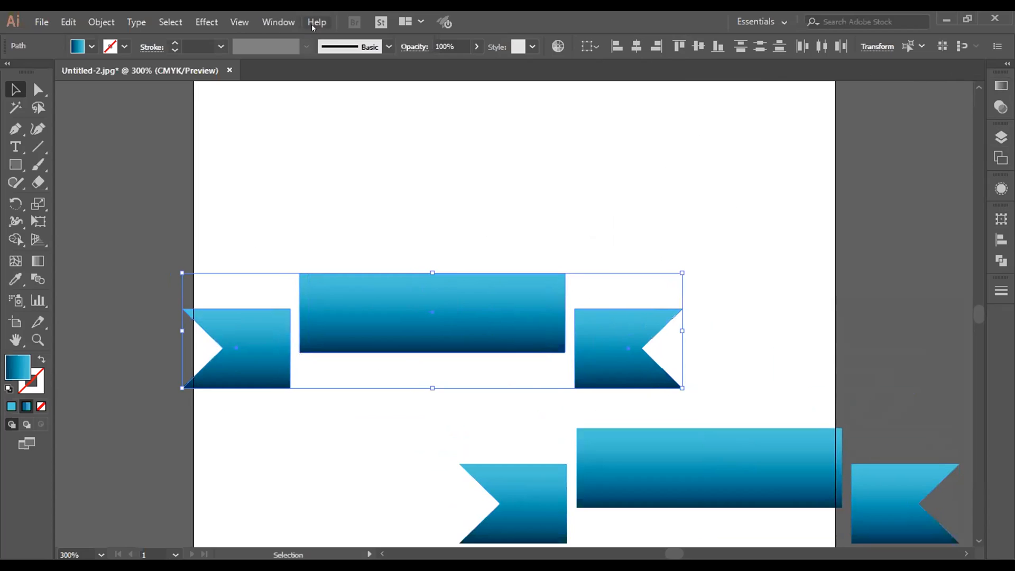
click(207, 22)
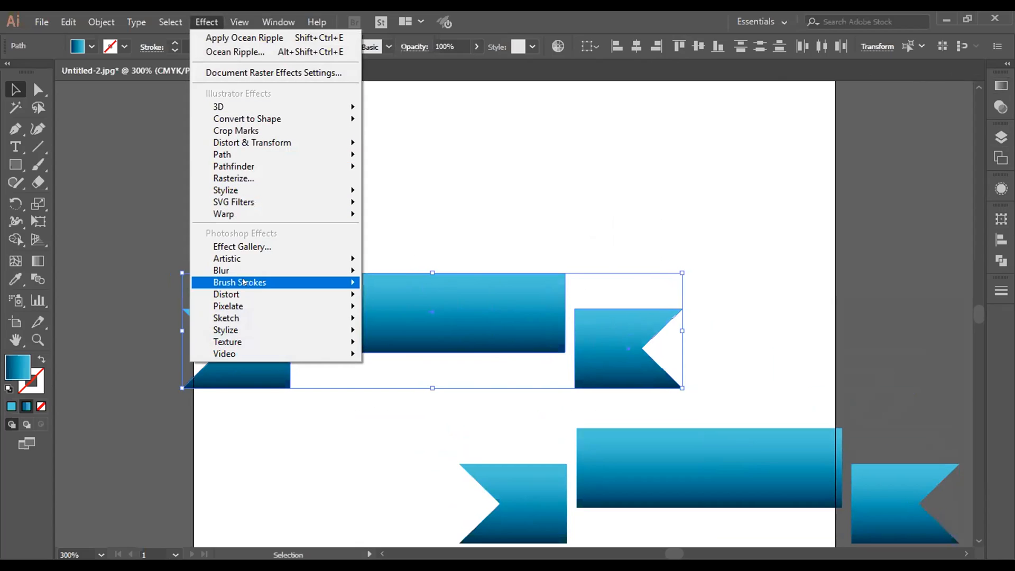
mouse_move(338, 213)
click(395, 215)
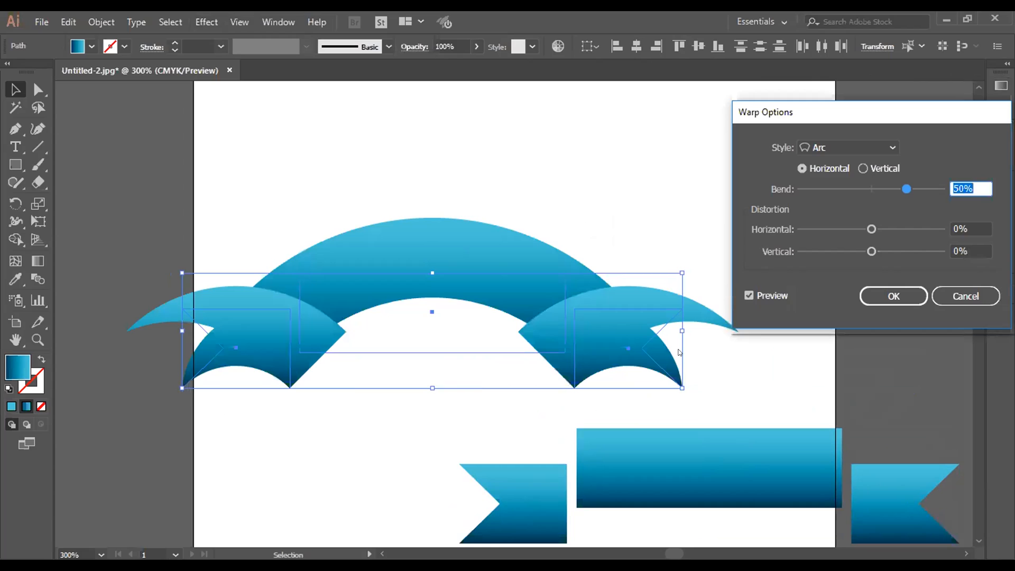
click(965, 297)
Step: Group the three original ribbon pieces and apply a horizontal Arc warp with 50% bend and 3% horizontal distortion
key(a)
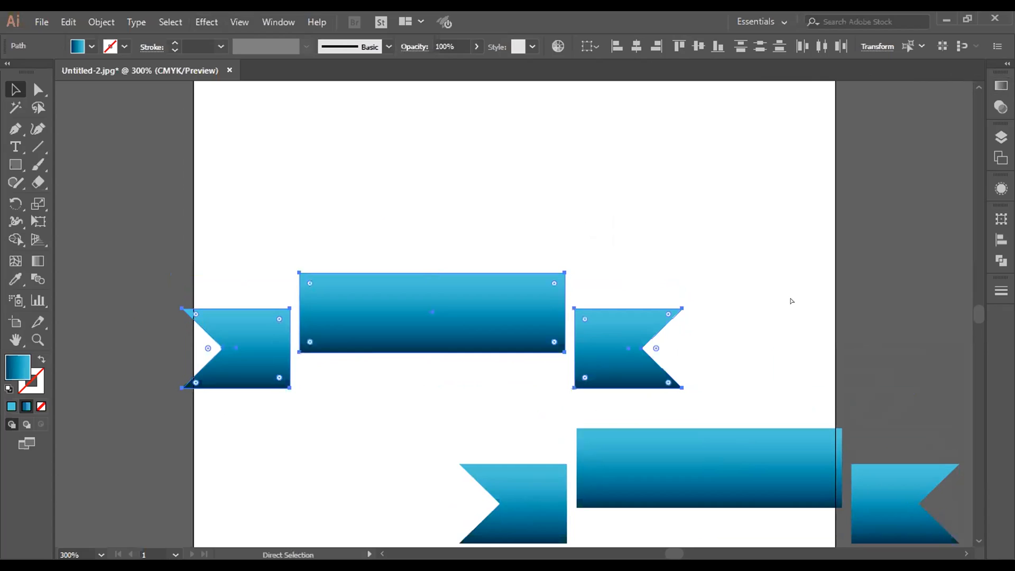
key(v)
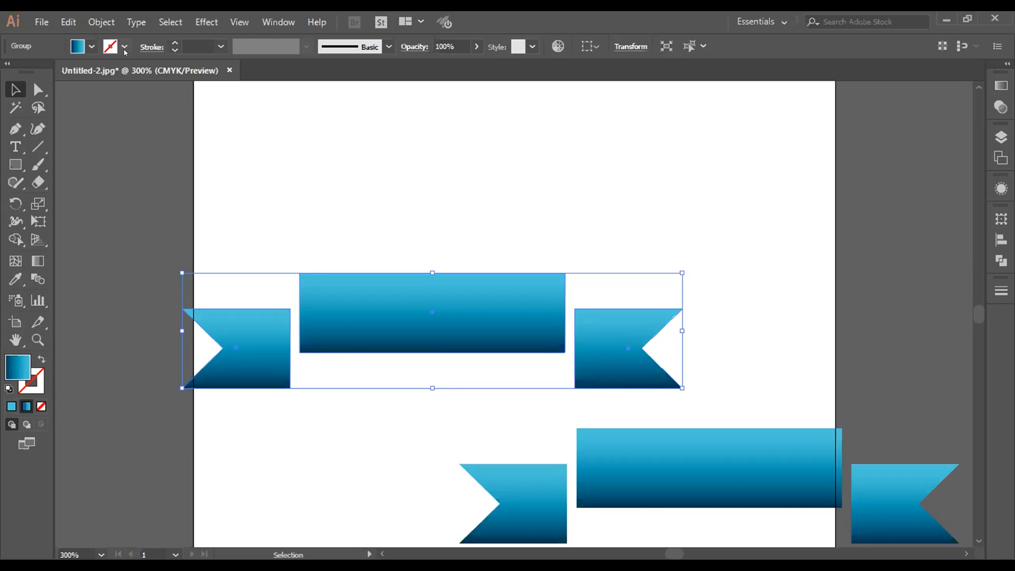
click(208, 22)
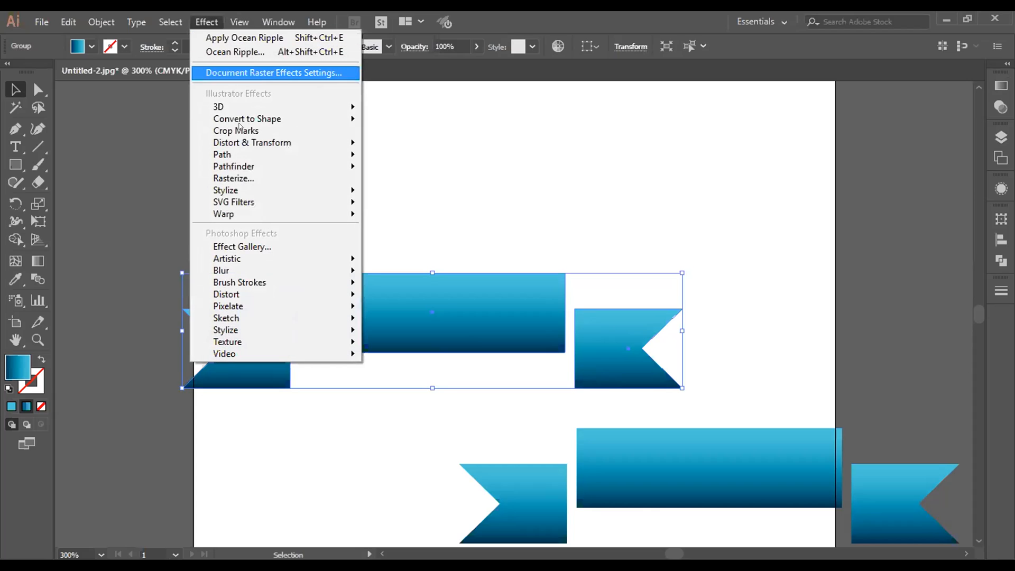
mouse_move(244, 215)
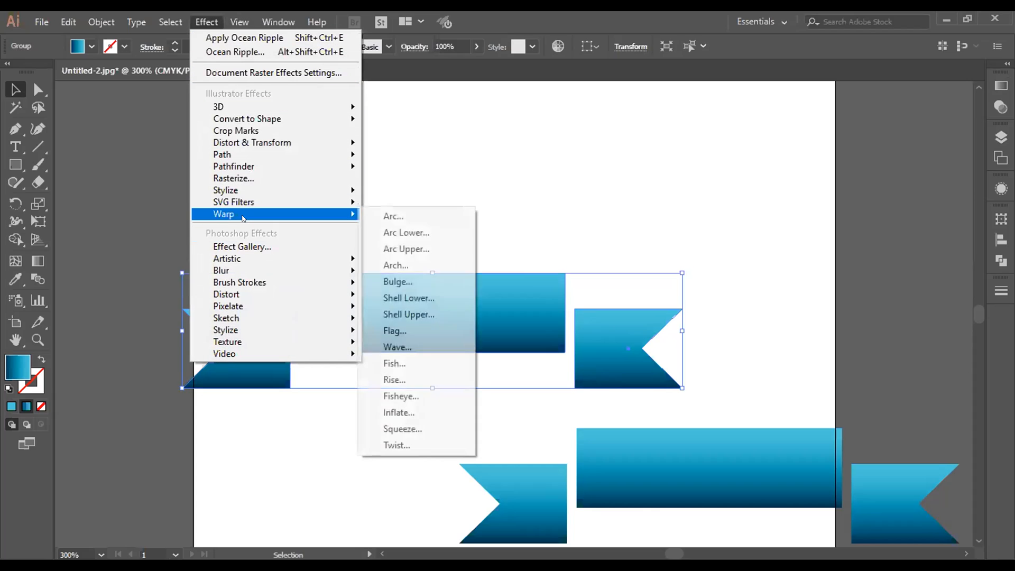
click(386, 217)
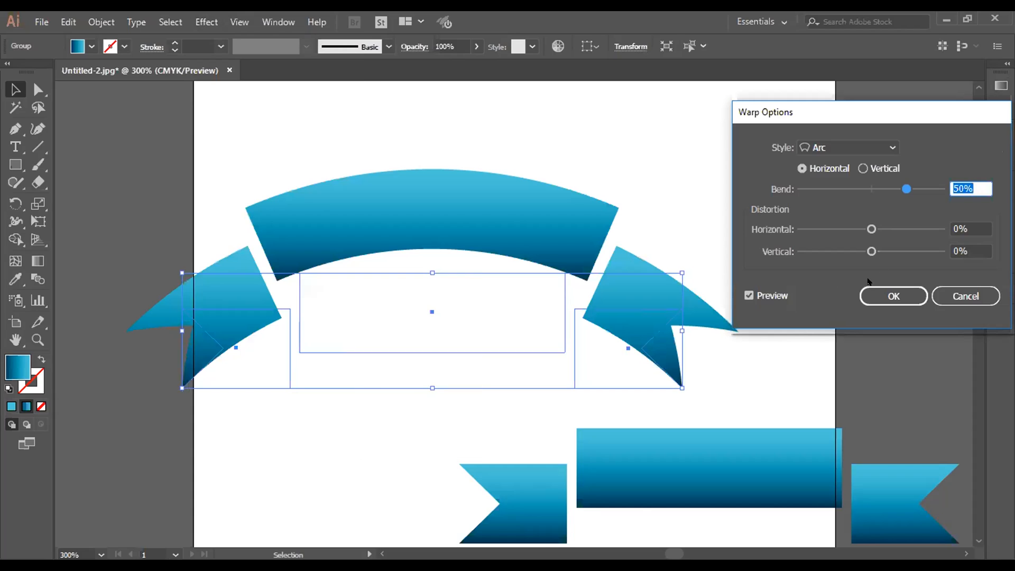
drag(871, 230, 883, 231)
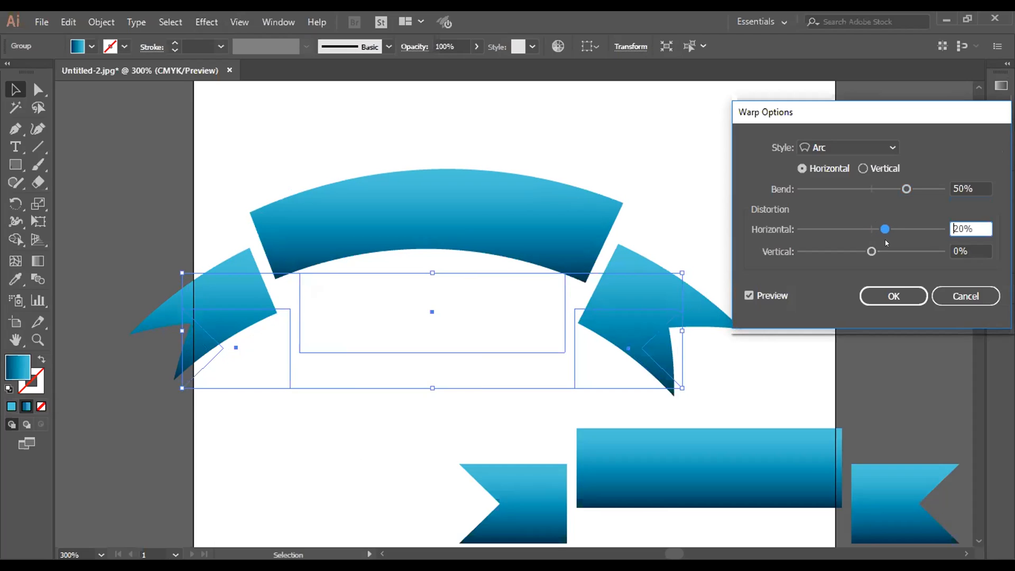
drag(884, 231, 872, 232)
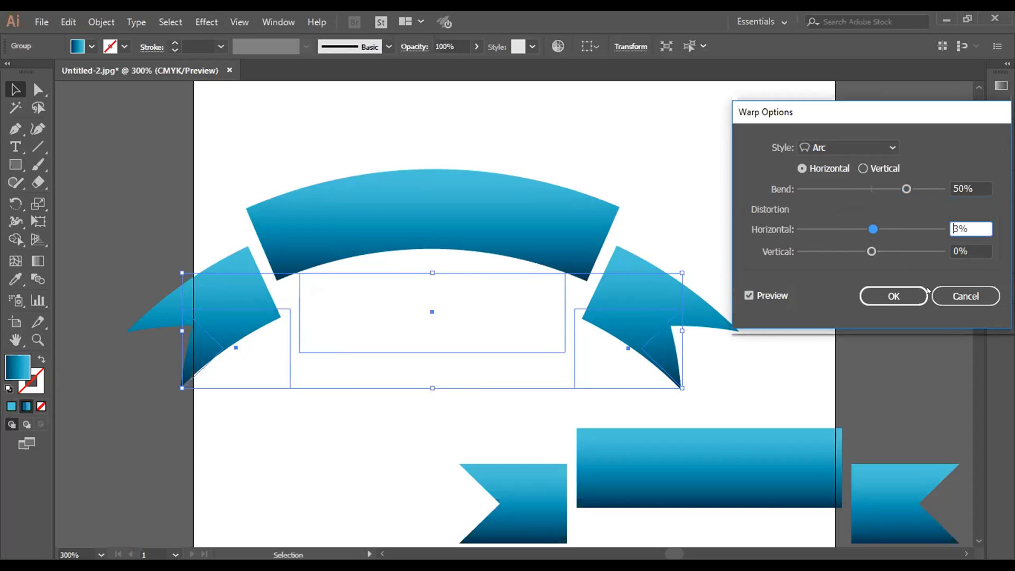
click(893, 296)
Step: Draw a nearly square blue gradient rectangle to the right of the arched banner, overlapping the artboard's right edge
click(37, 146)
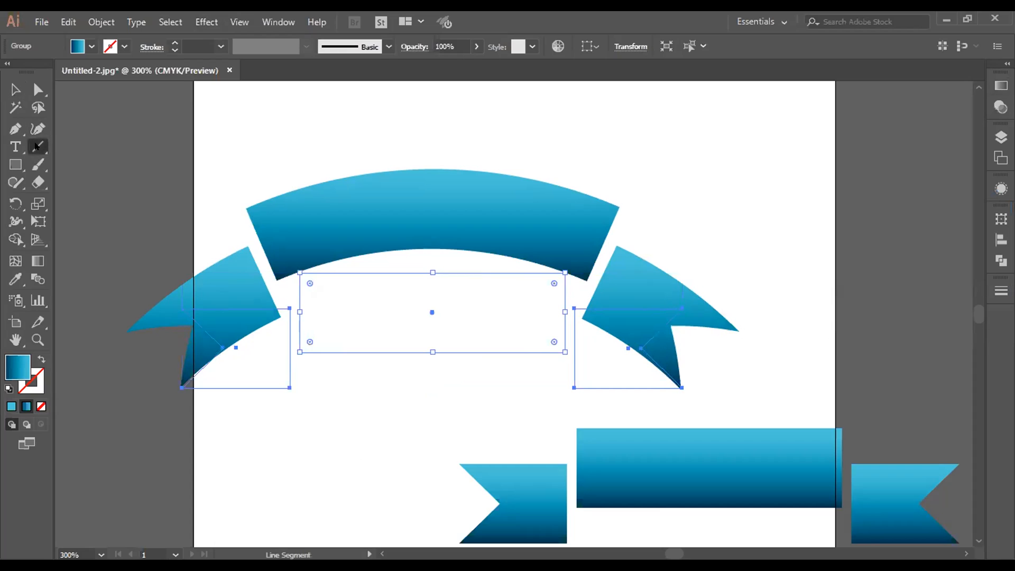
drag(36, 147, 112, 185)
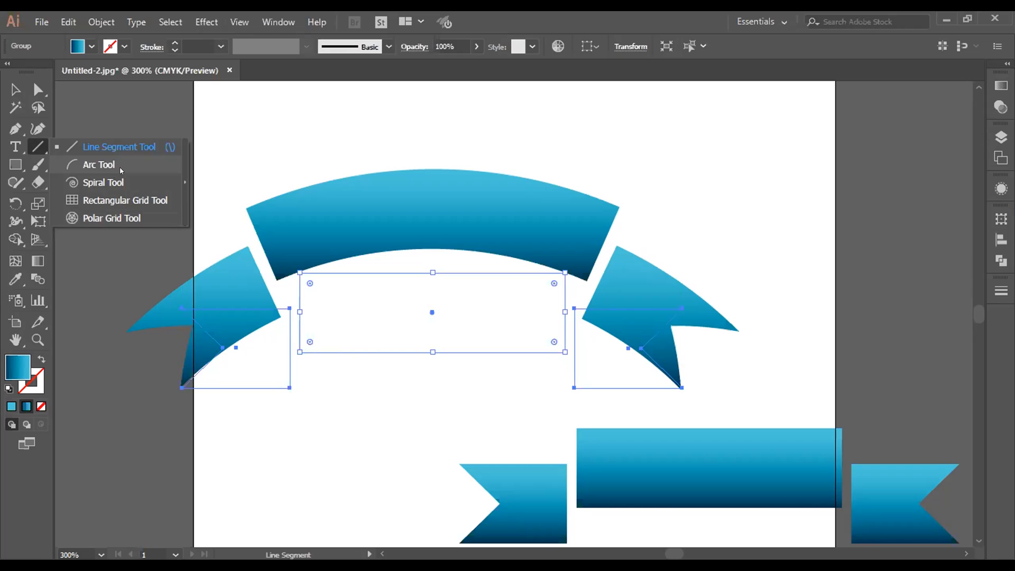
key(m)
drag(773, 154, 916, 288)
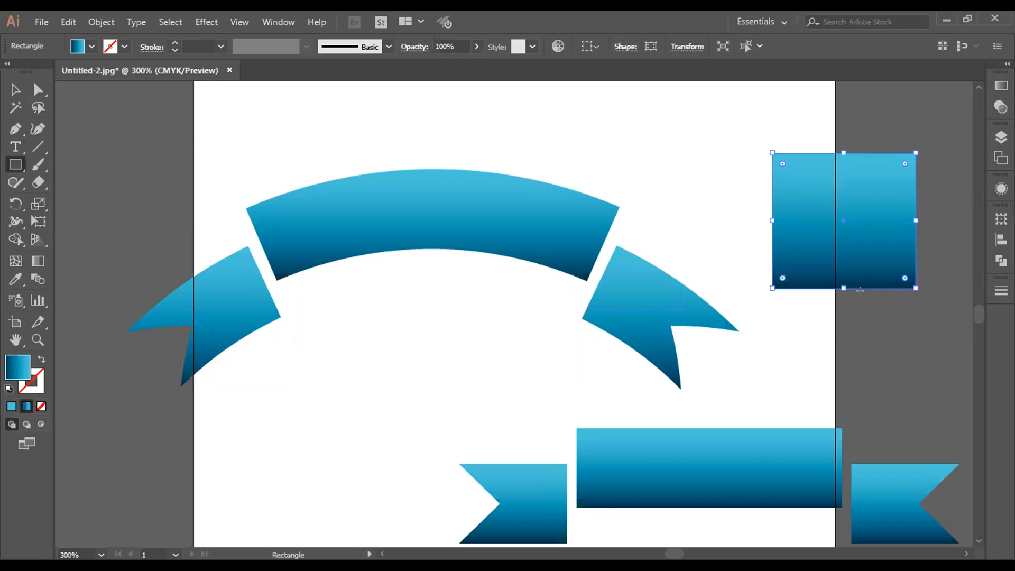
click(37, 169)
click(37, 182)
click(37, 175)
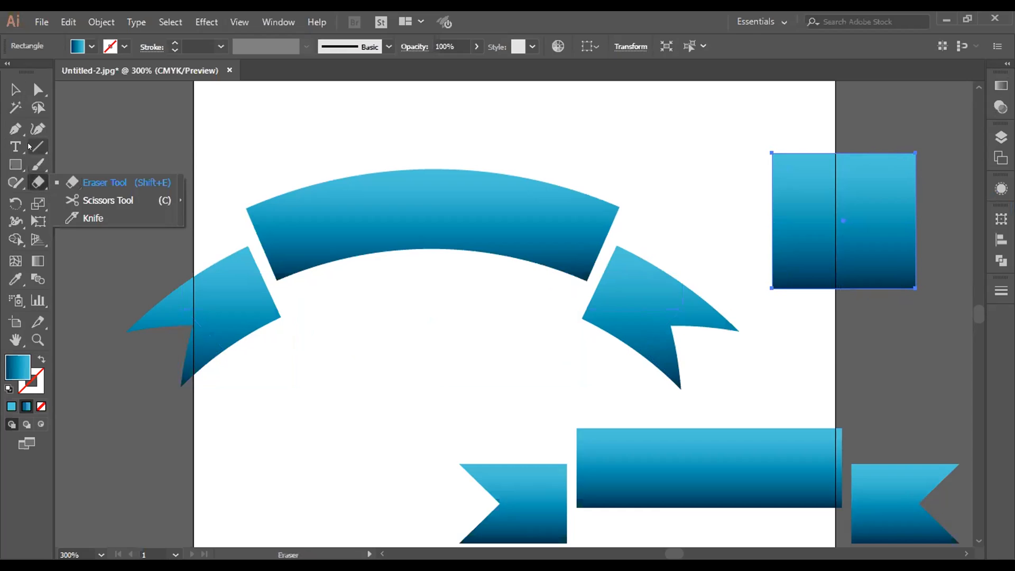
double_click(37, 146)
click(543, 333)
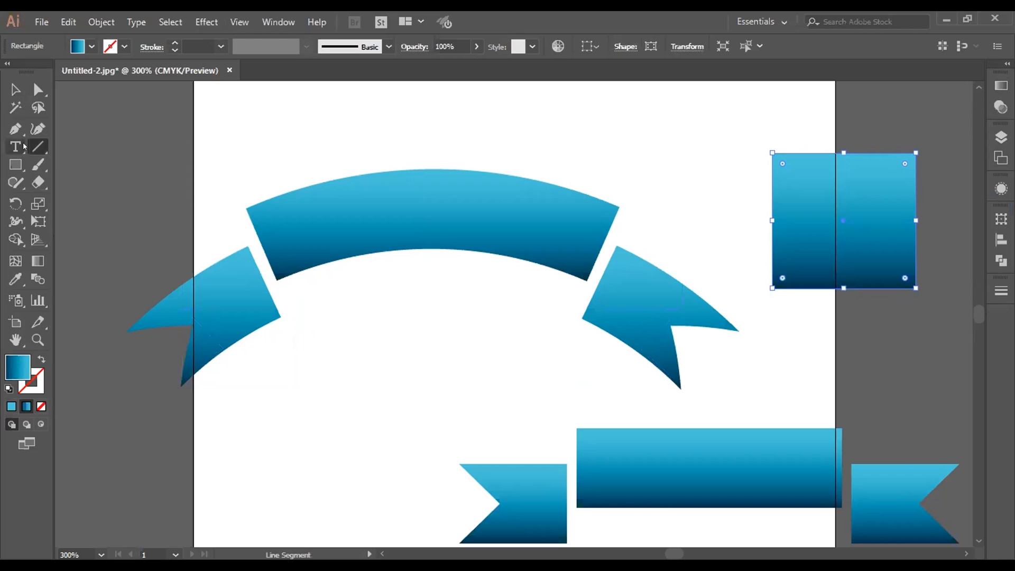
Step: Draw a freehand arc over the banner and add a 1.46 by 0.6 in open arc with slope 78 and Fill Arc enabled
drag(37, 147, 100, 163)
drag(161, 133, 389, 222)
click(390, 222)
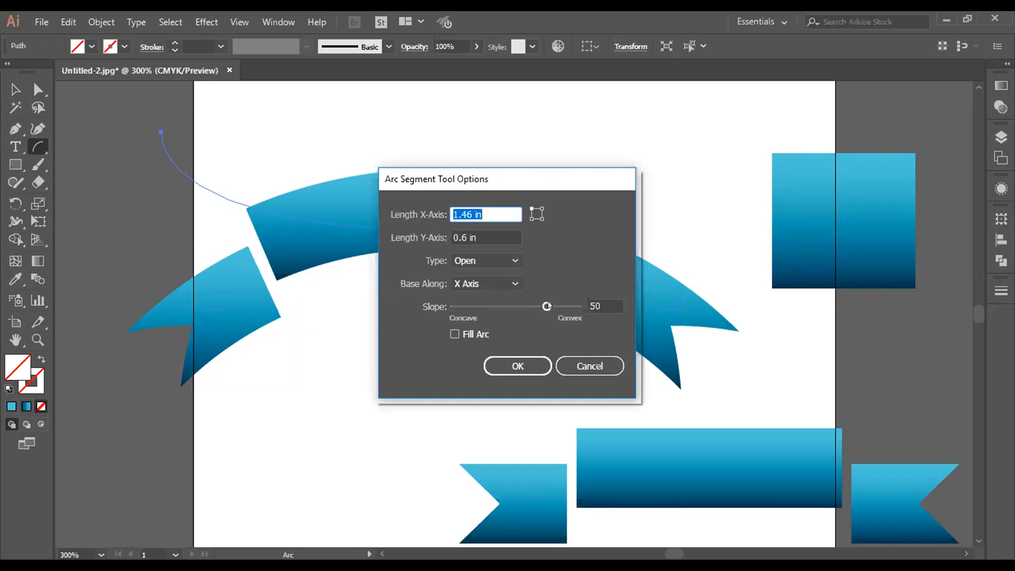
drag(548, 306, 563, 307)
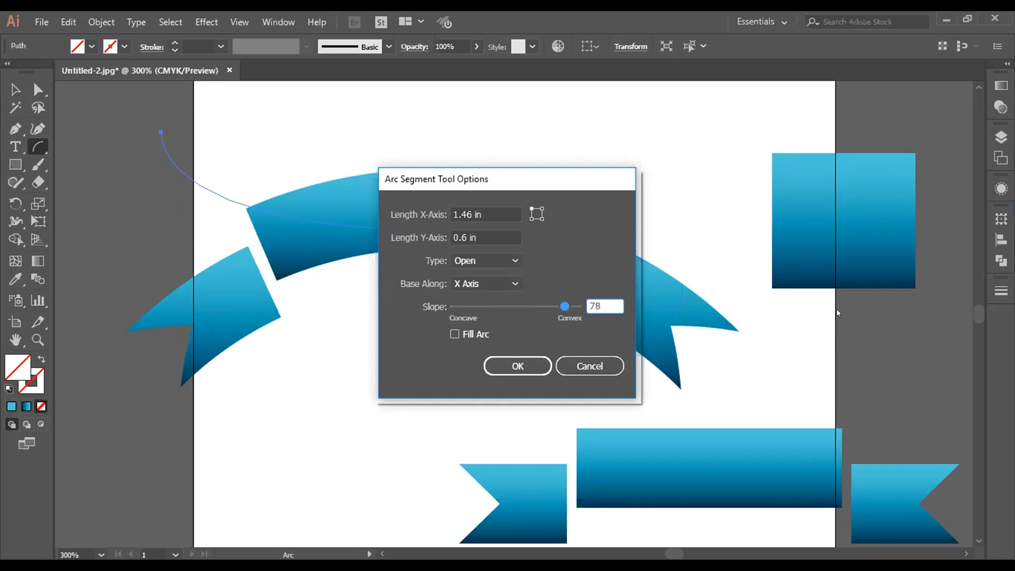
click(476, 335)
click(523, 366)
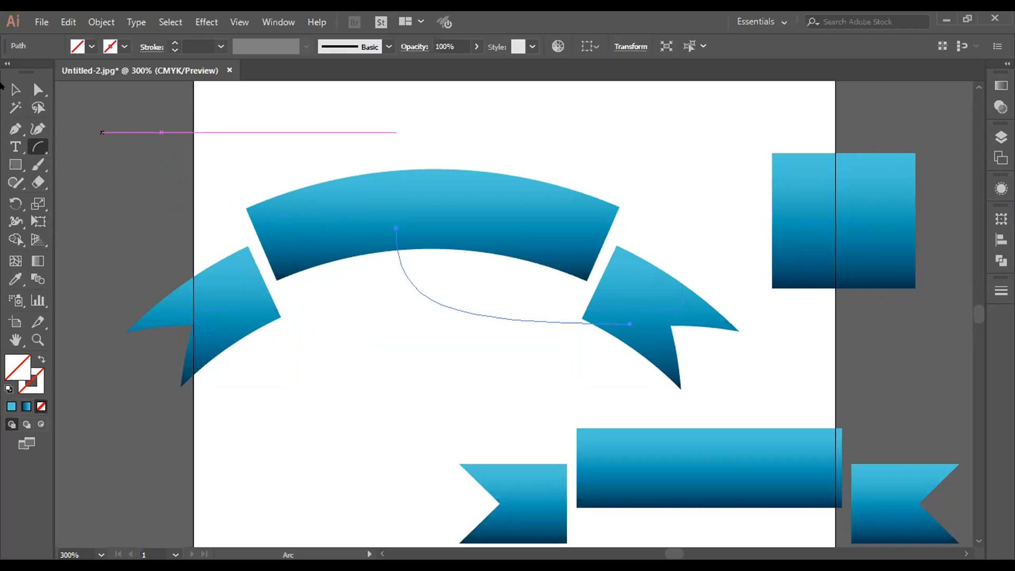
click(15, 90)
drag(562, 322, 490, 390)
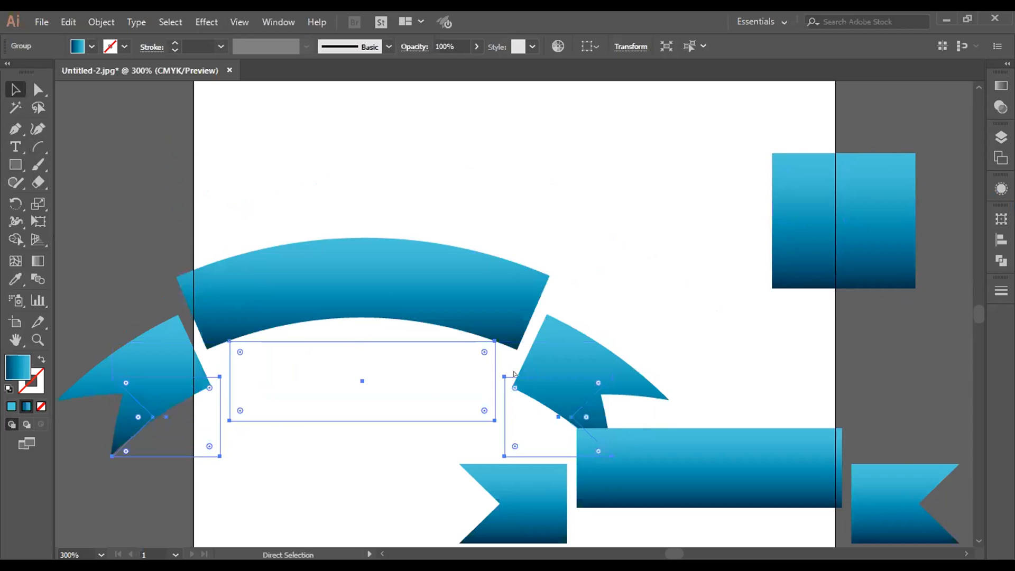
key(ctrl+z)
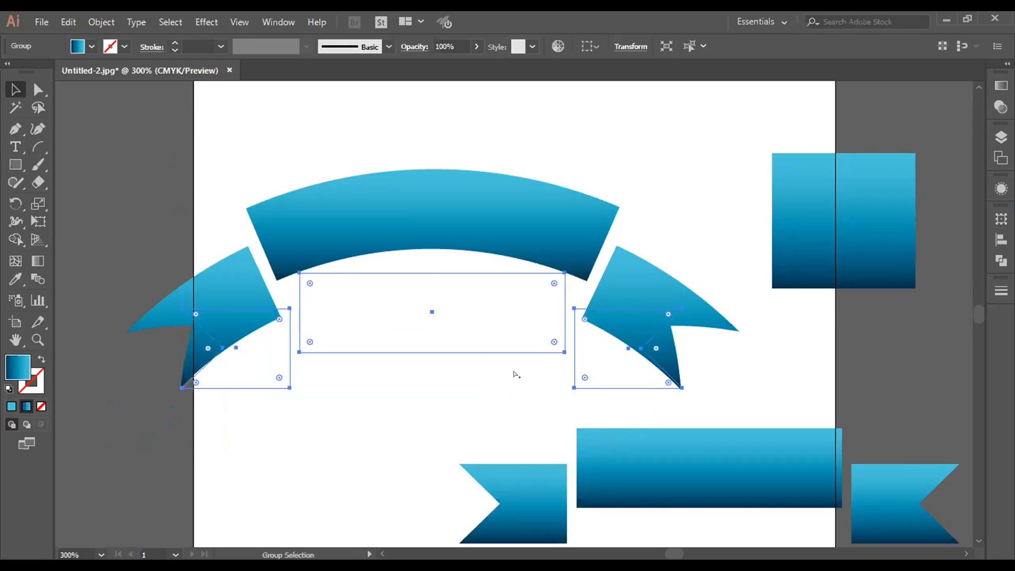
click(392, 410)
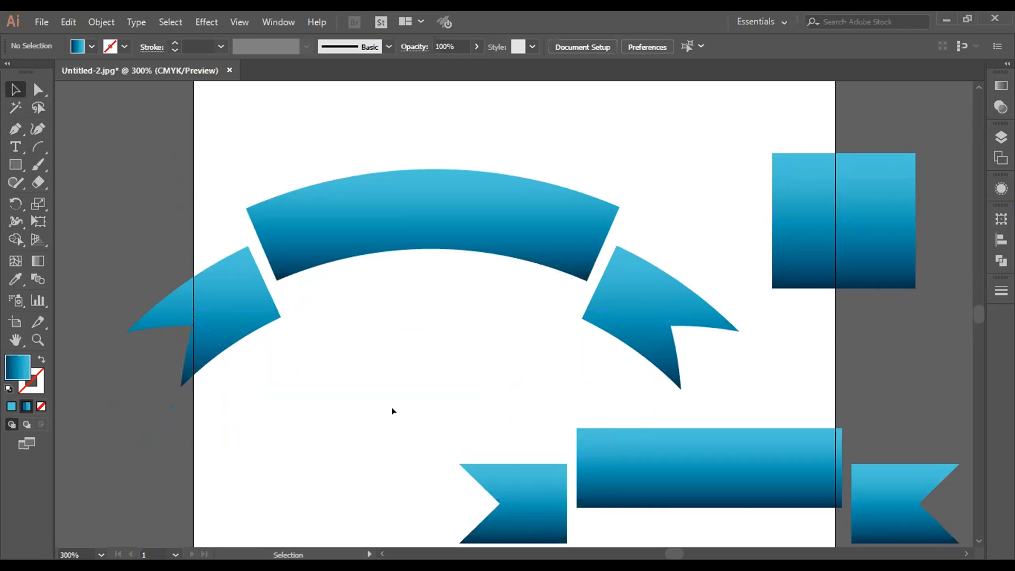
Step: Draw a wide arc above the arched banner and swap its fill and stroke so the gradient colors only the stroke
scroll(551, 277, up, 3)
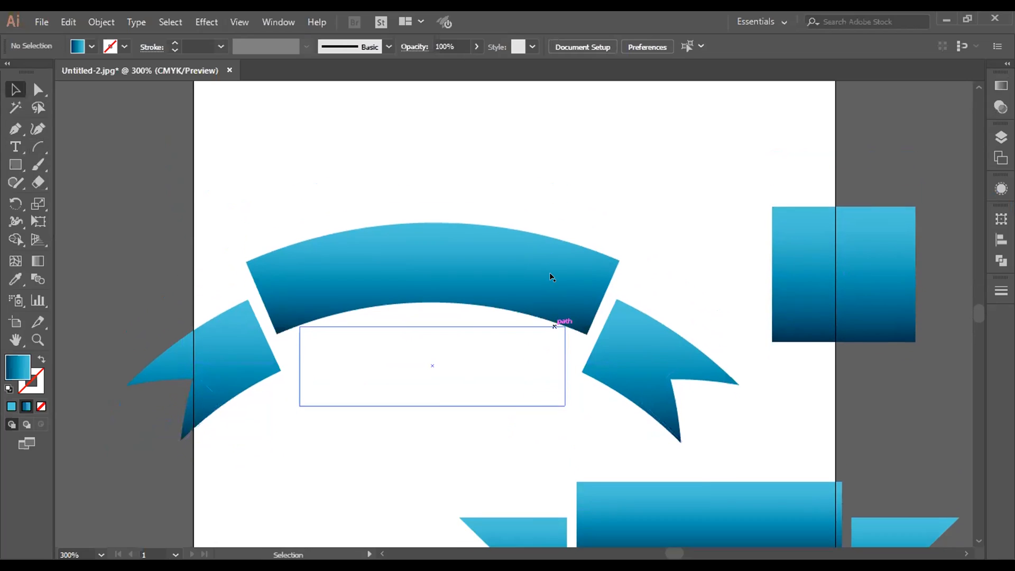
drag(38, 147, 105, 165)
drag(279, 162, 581, 263)
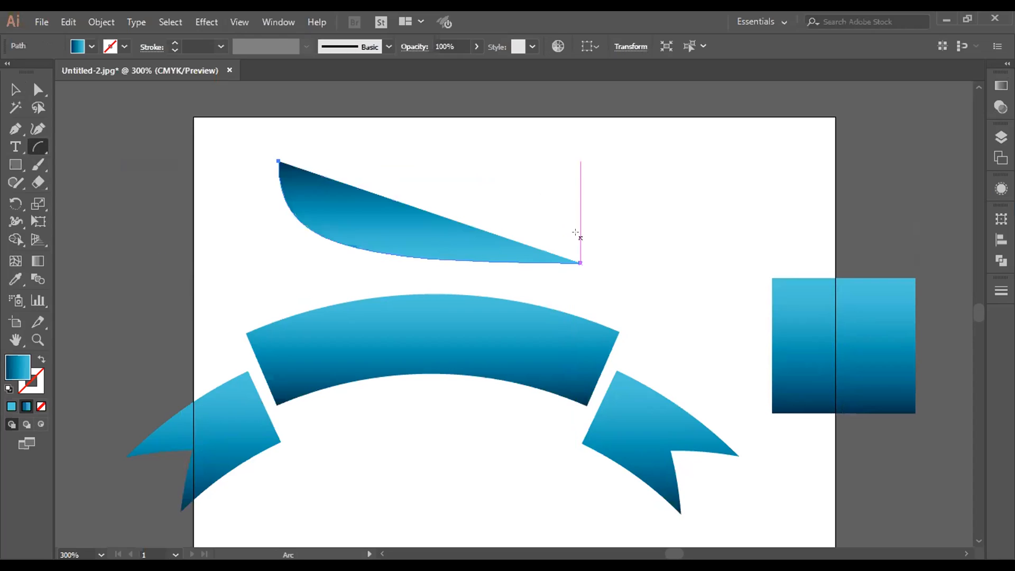
click(32, 353)
click(15, 89)
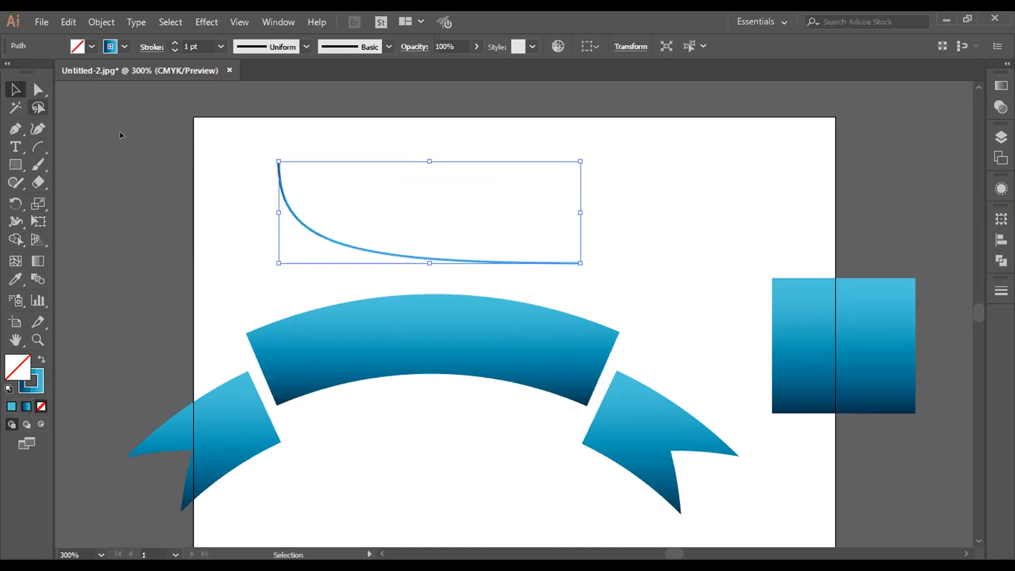
click(146, 138)
Step: Apply Width Profile 1 to the stroke of the arc above the banner
click(280, 192)
click(287, 48)
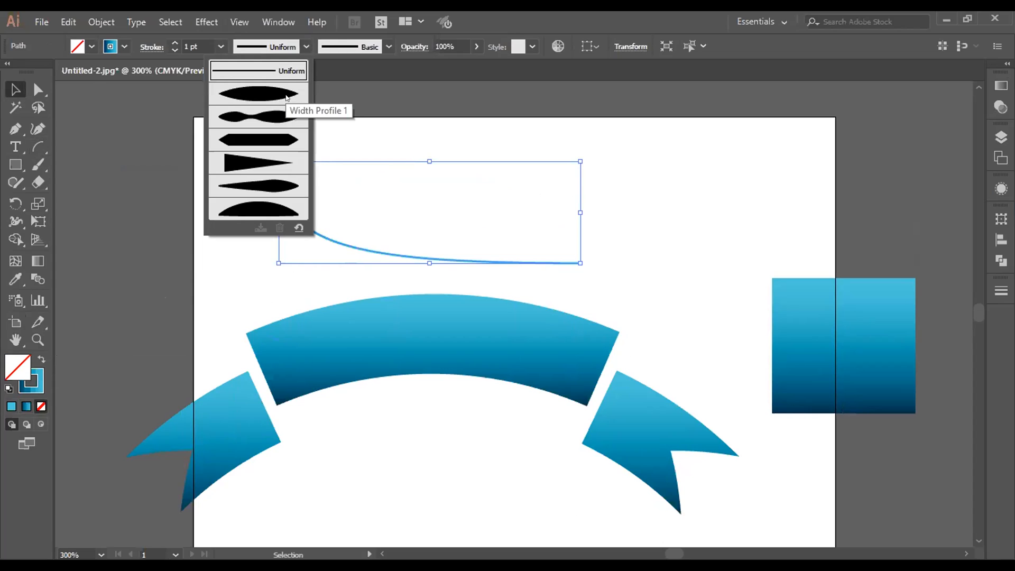
click(286, 98)
click(231, 231)
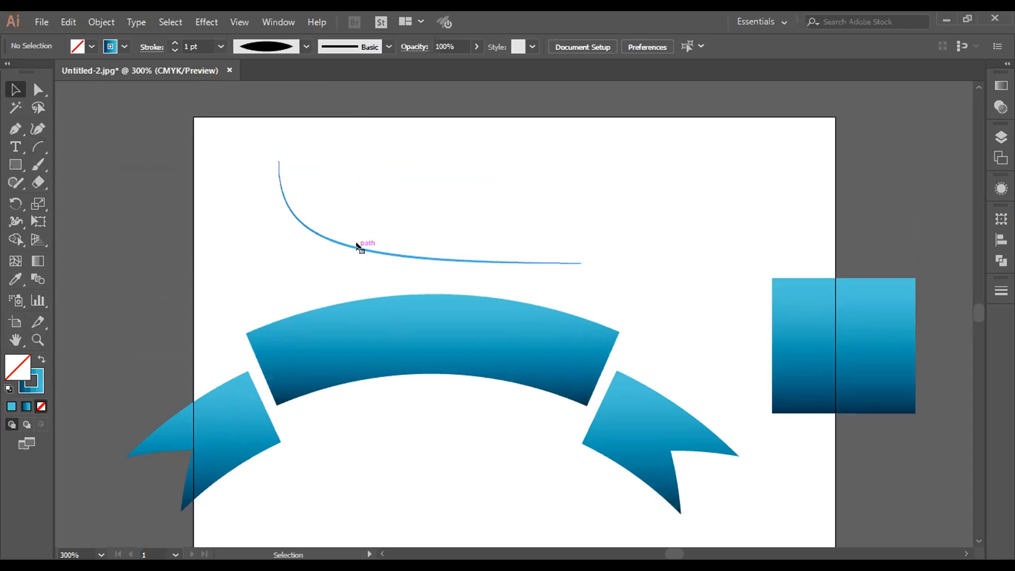
click(324, 235)
right_click(323, 236)
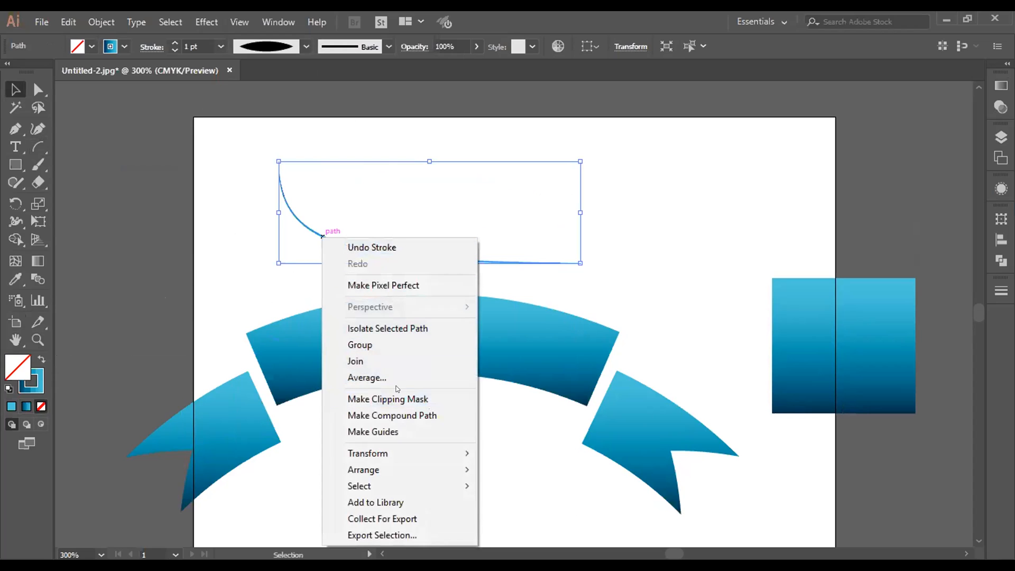
mouse_move(394, 452)
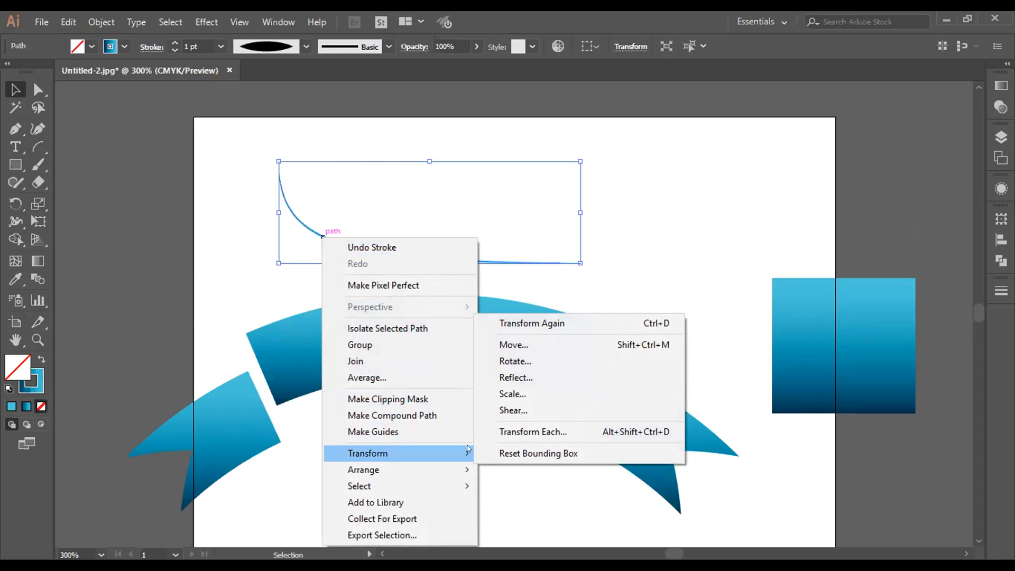
click(506, 377)
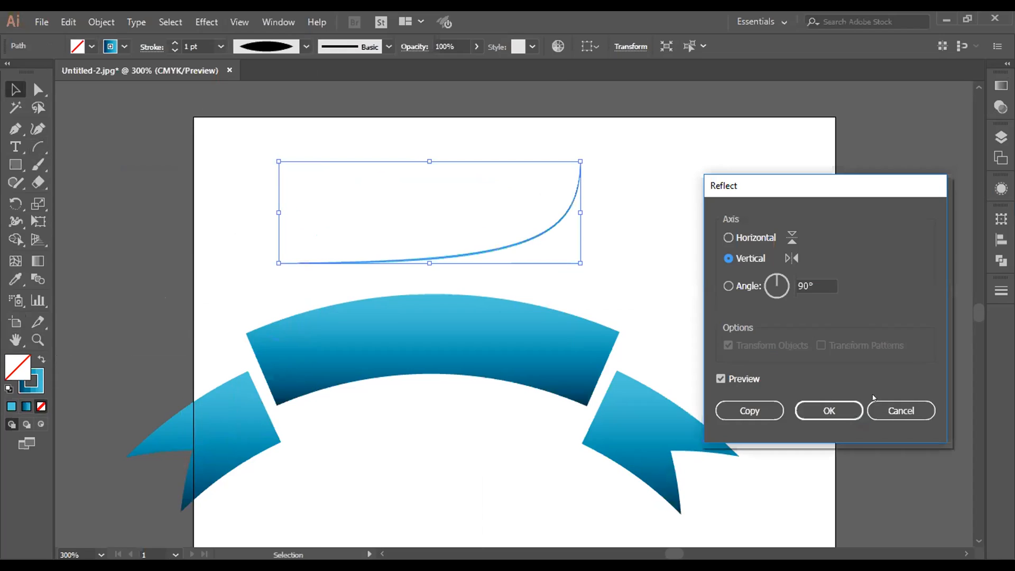
click(896, 411)
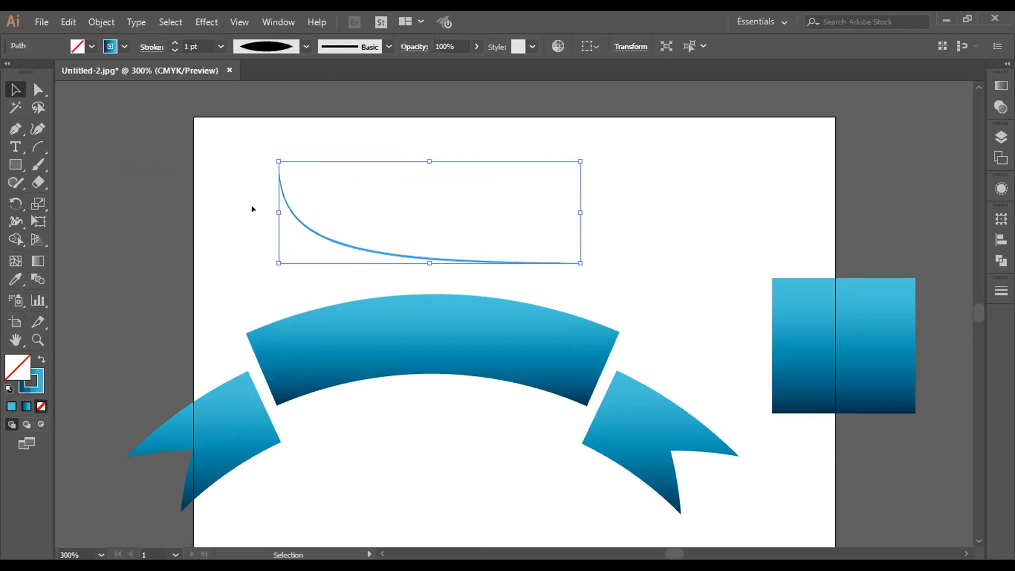
Step: Create a copy of the arc above the banner reflected across the horizontal axis
right_click(312, 229)
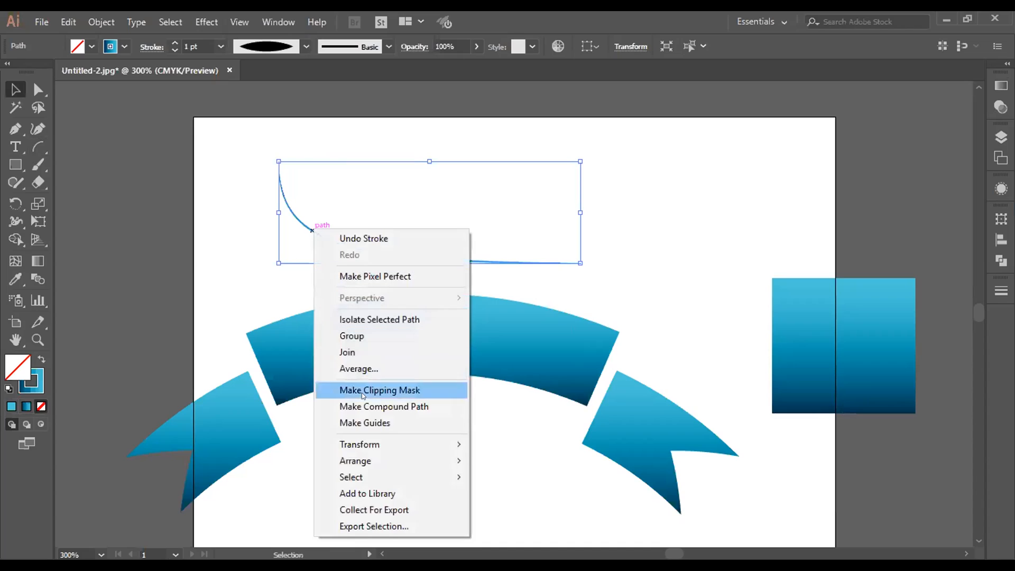
mouse_move(373, 444)
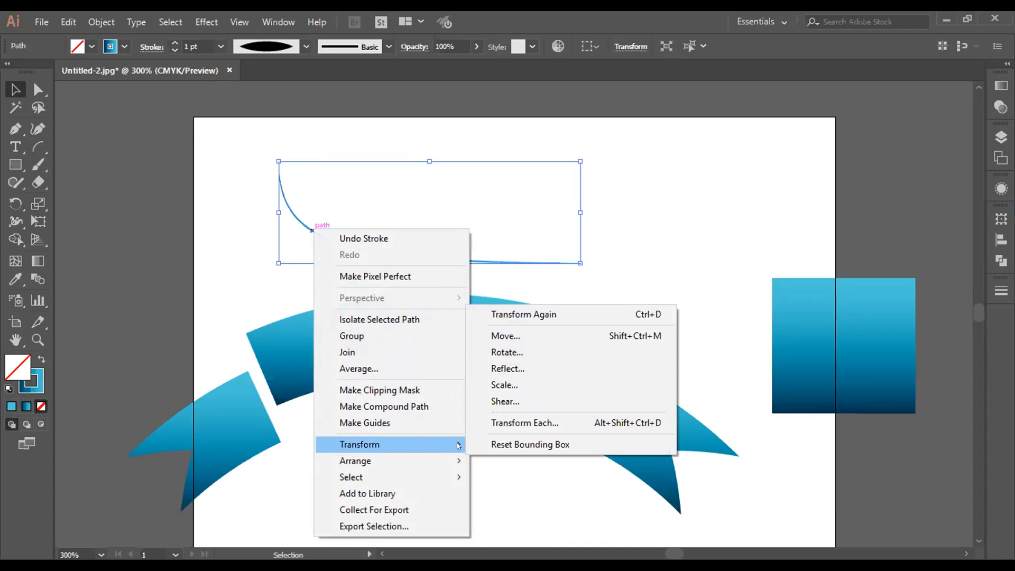
click(518, 371)
click(730, 238)
click(750, 411)
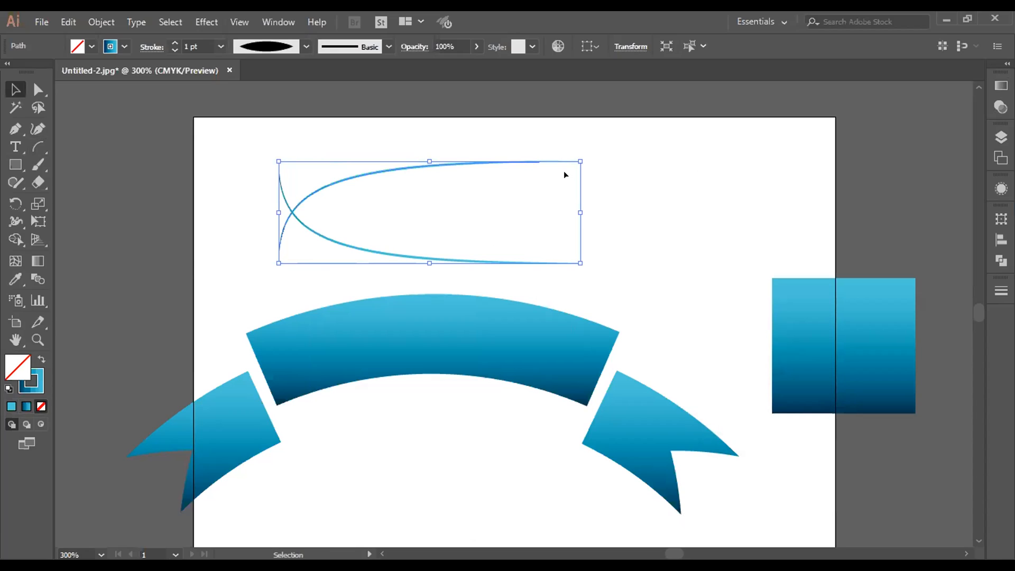
Step: Delete both crossing arcs above the banner
click(489, 133)
drag(345, 126, 382, 264)
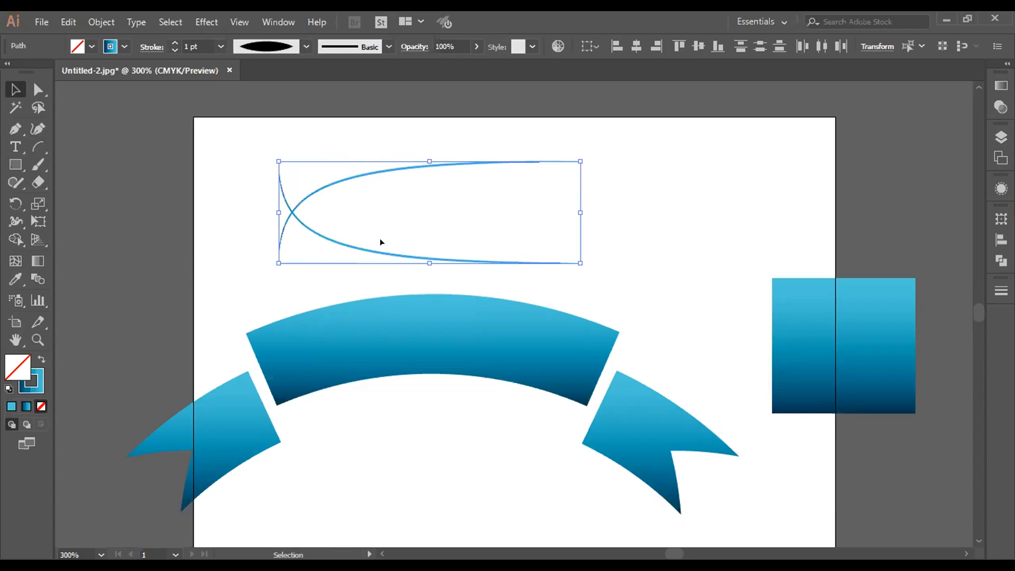
key(Delete)
Step: Move the arched banner off the artboard towards its upper left
click(475, 349)
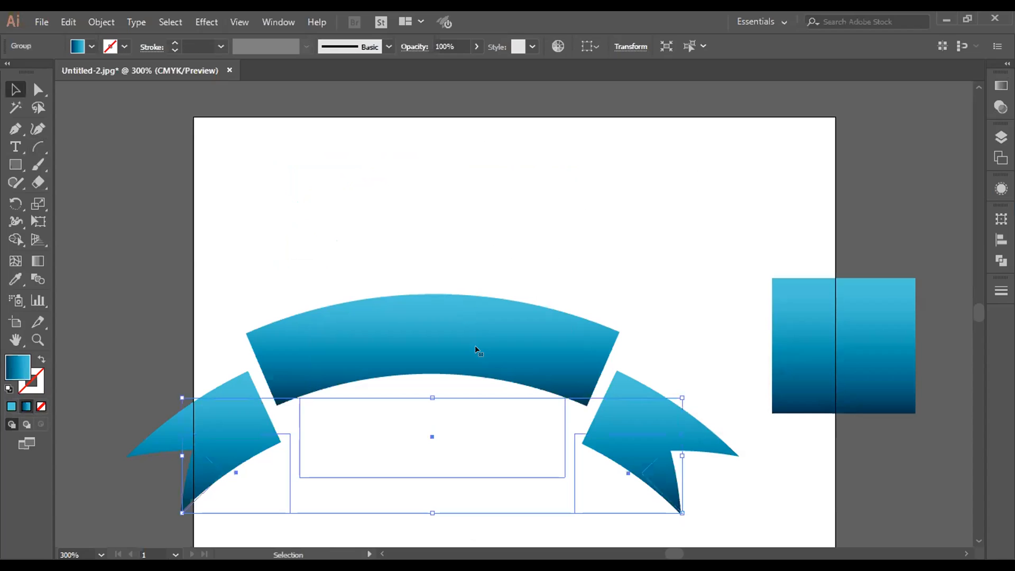
key(ctrl+minus)
key(ctrl+minus)
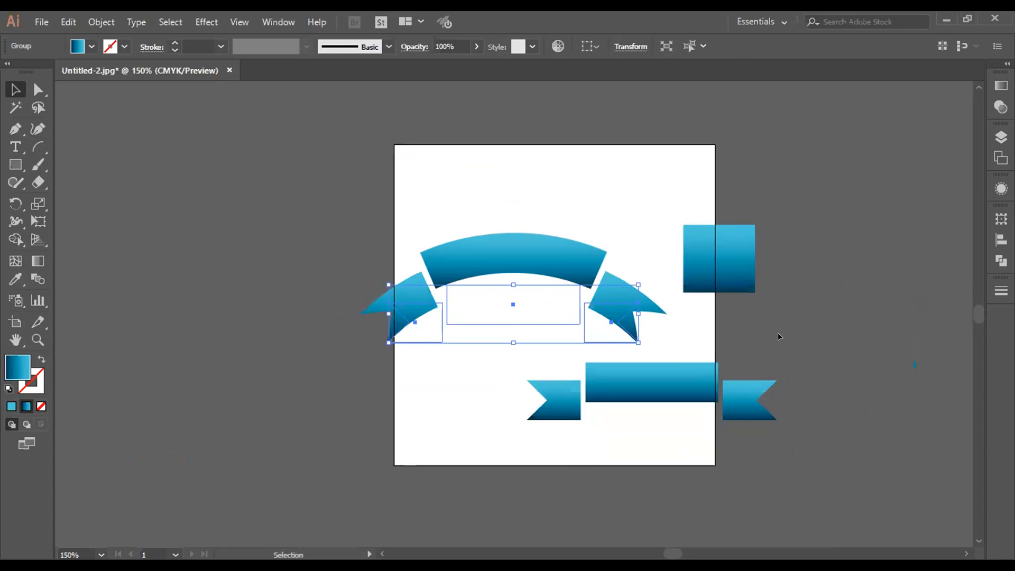
drag(561, 266, 359, 186)
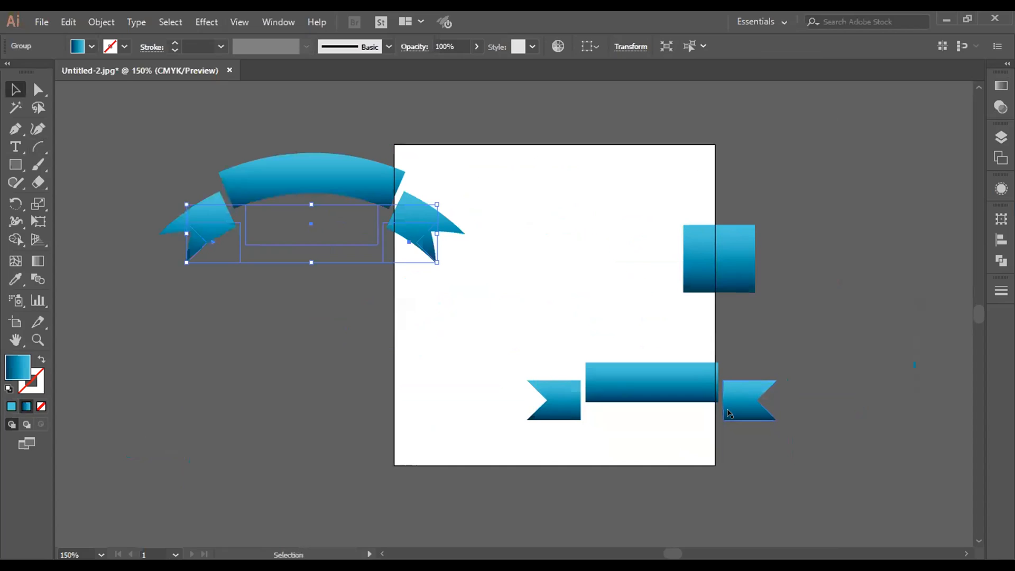
Step: Draw a large spiral below the arched banner and reposition it beside the artboard
click(38, 147)
click(38, 147)
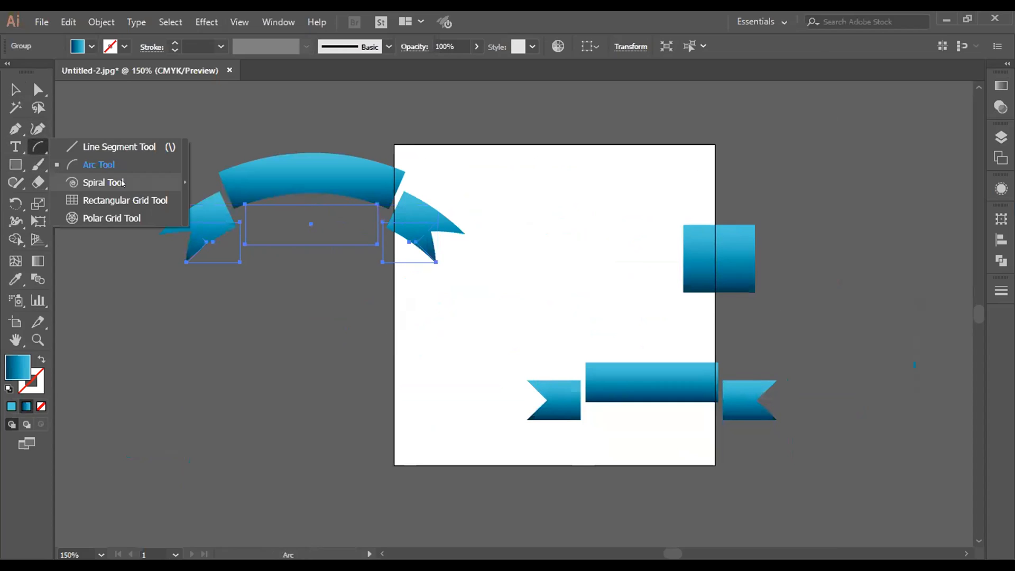
click(122, 182)
drag(137, 415, 266, 448)
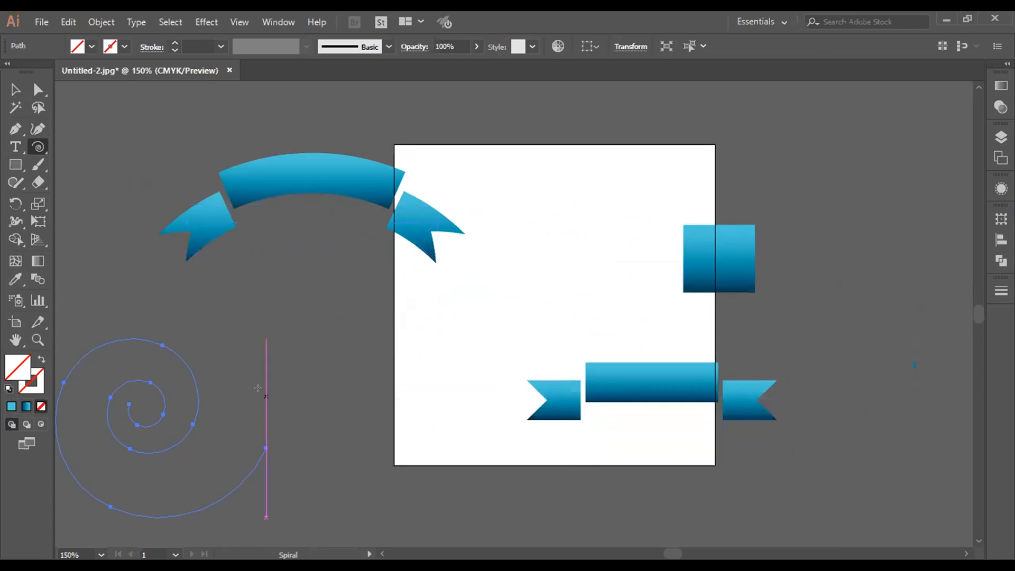
click(14, 89)
drag(167, 344, 250, 313)
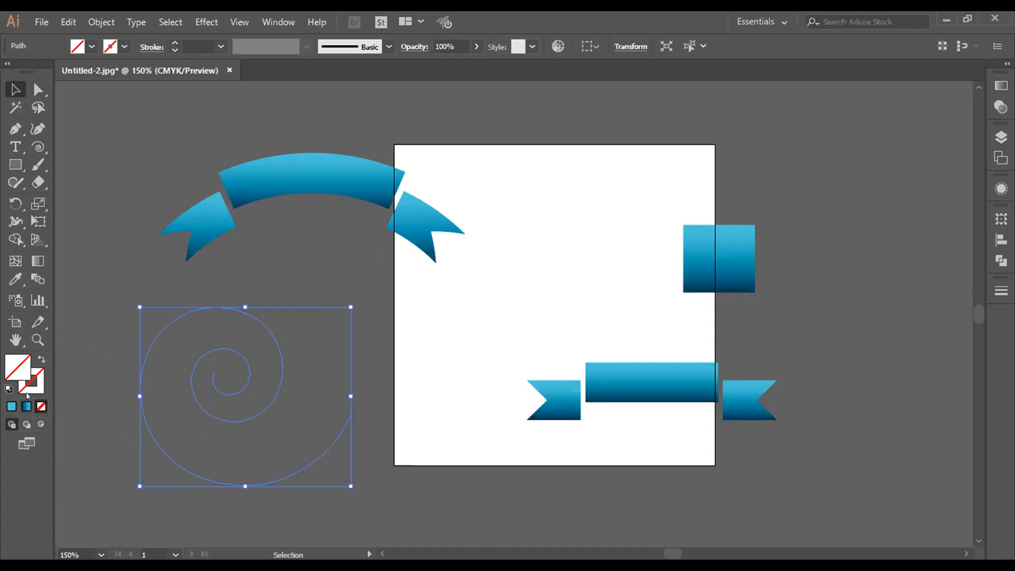
Step: Apply the blue linear gradient to the spiral's stroke and keep its fill empty
click(27, 392)
click(27, 406)
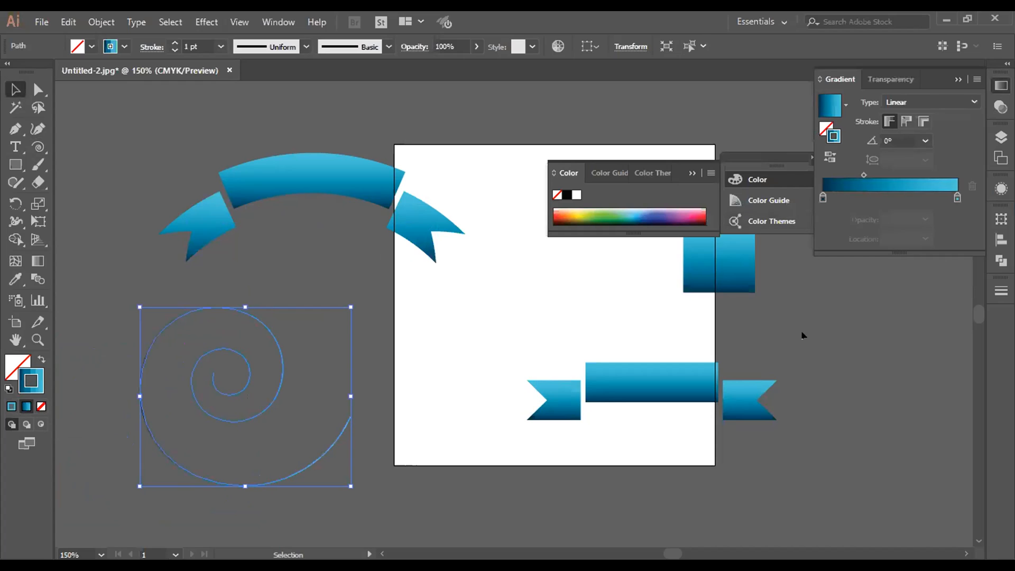
click(811, 352)
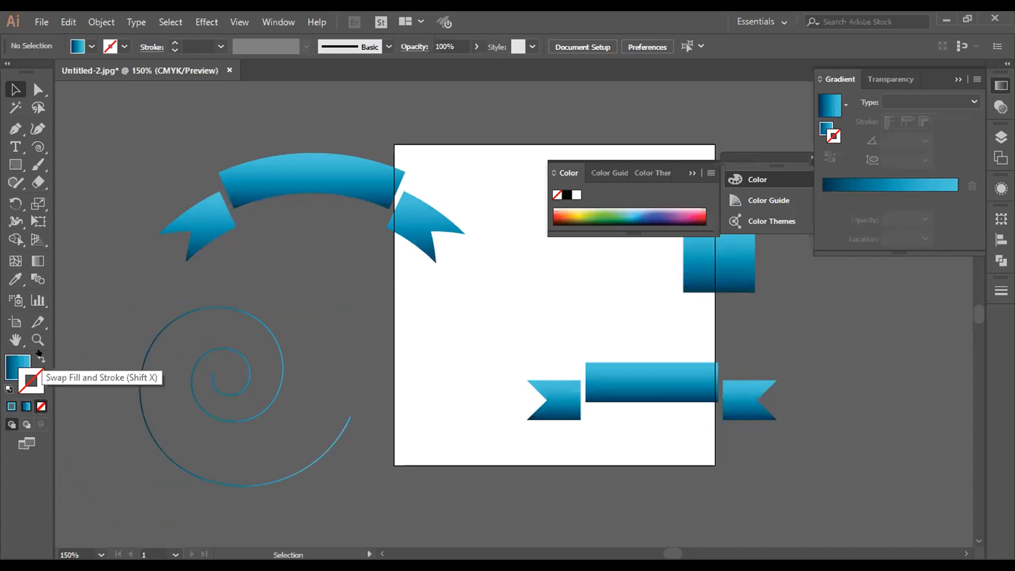
click(219, 391)
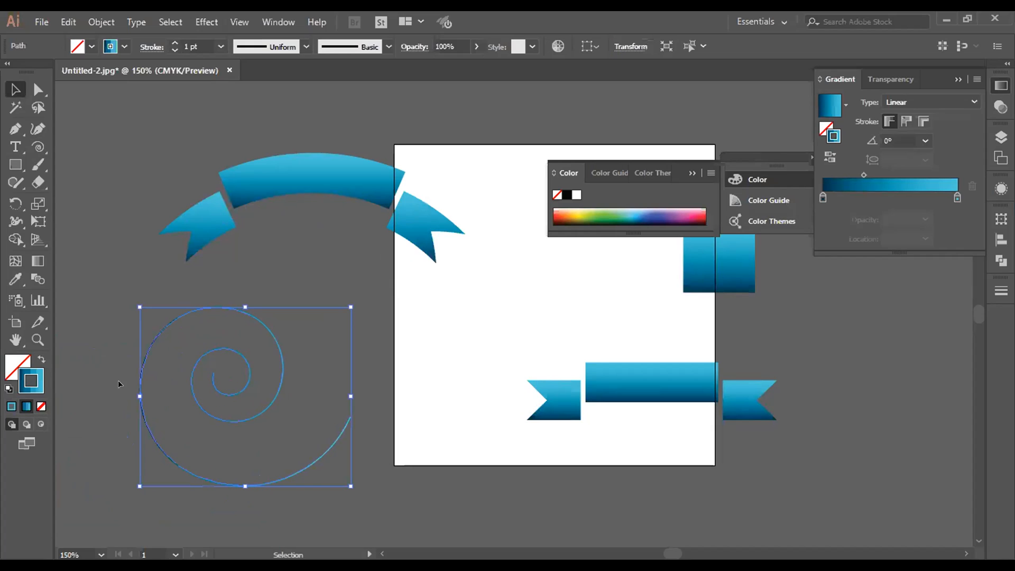
click(32, 354)
click(32, 354)
Step: Duplicate the spiral slightly lower and delete both spirals
drag(222, 367, 207, 385)
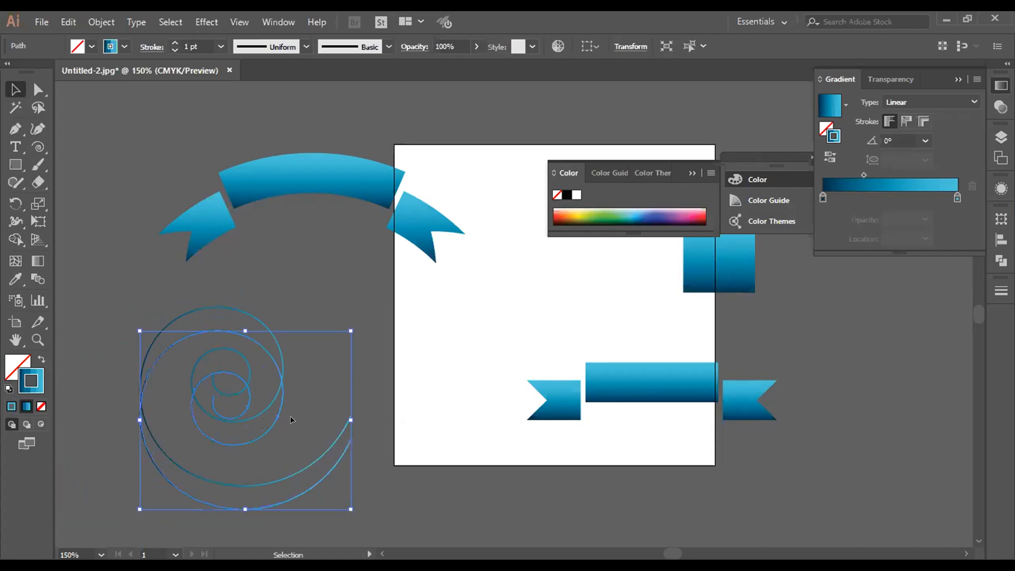
key(Delete)
click(249, 407)
key(Delete)
click(38, 148)
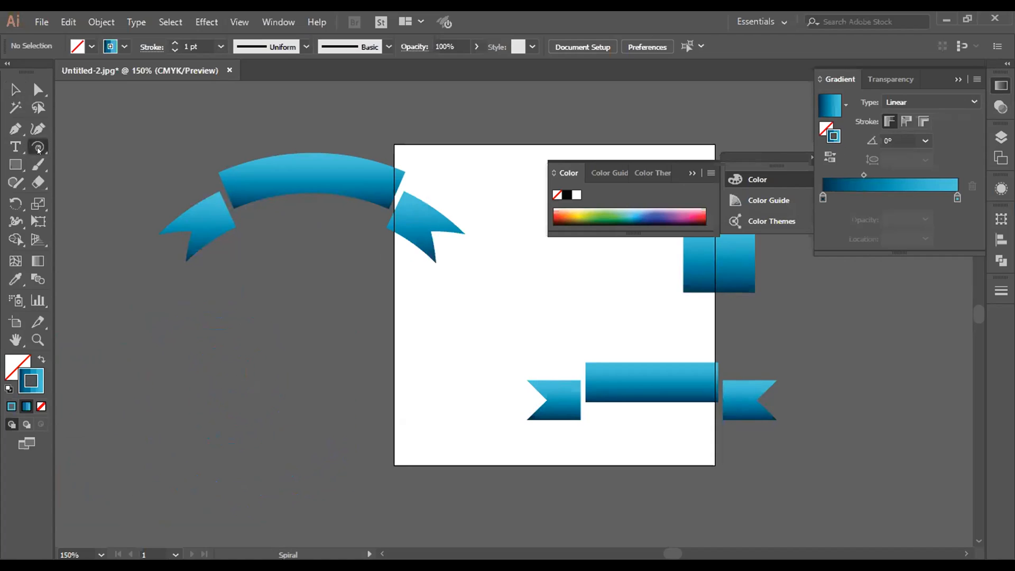
click(38, 148)
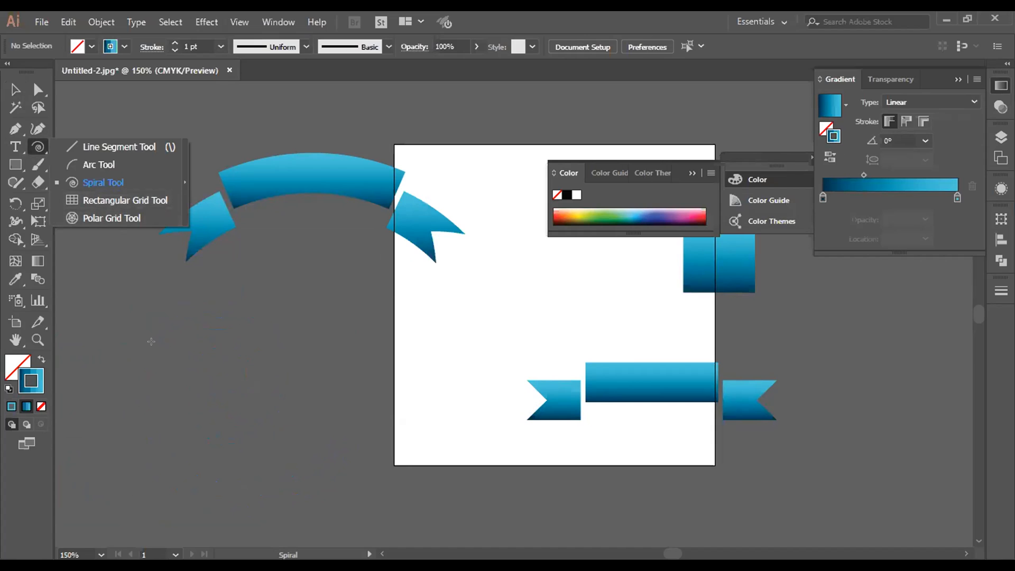
drag(118, 327, 303, 439)
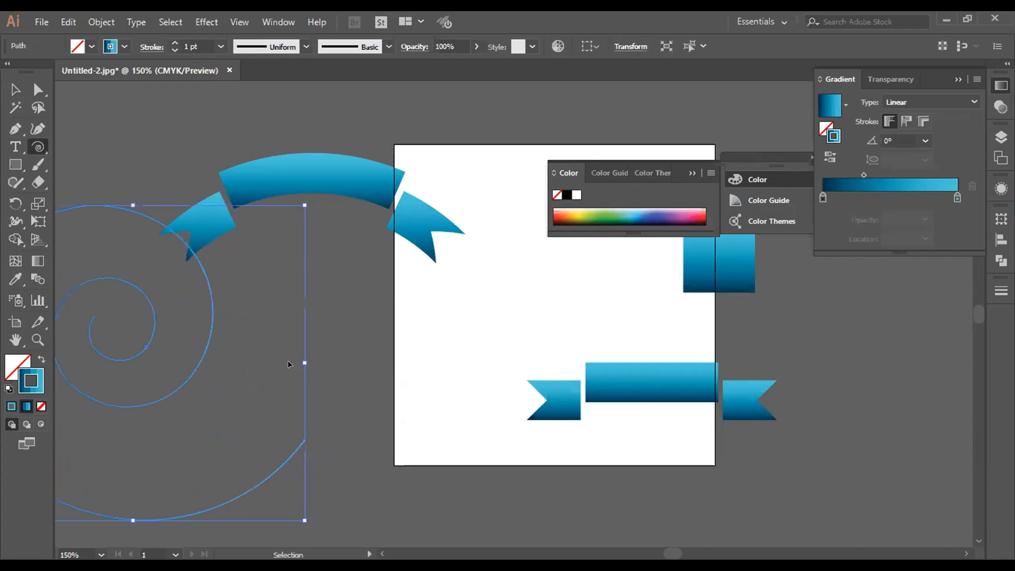
key(ctrl+z)
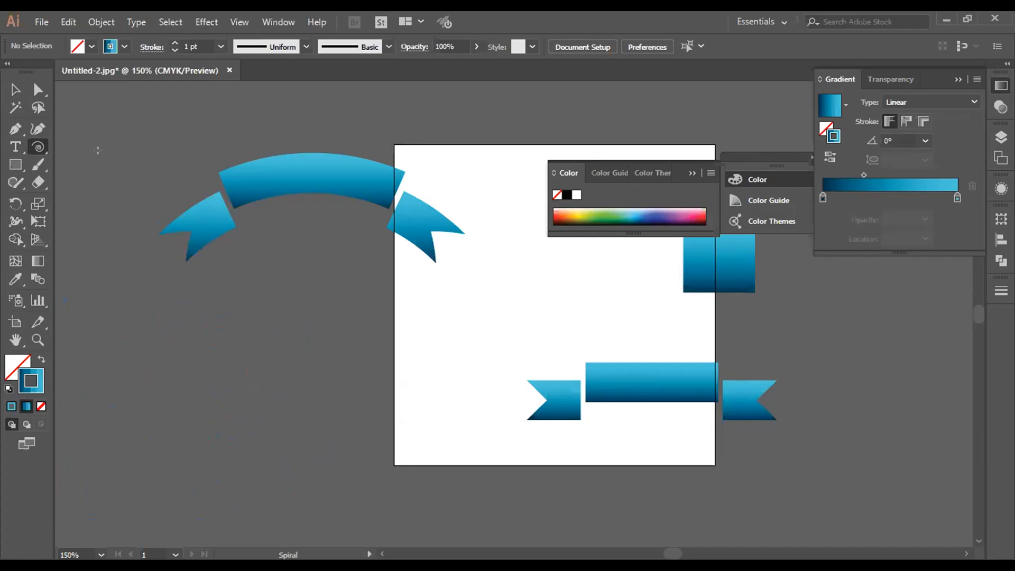
Step: Draw a rectangular grid of six columns and six rows below the arched banner
click(39, 147)
click(110, 205)
drag(135, 329, 369, 490)
click(16, 89)
click(335, 301)
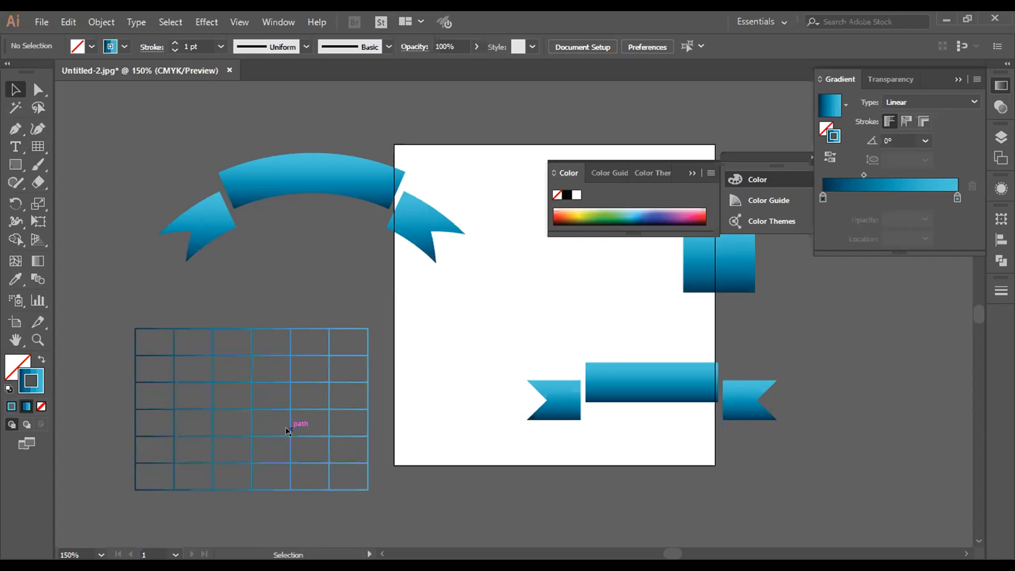
Step: Move the rectangular grid up, enlarge it past the artboard edge, and remove it
click(287, 410)
drag(288, 410, 293, 340)
mouse_move(374, 420)
mouse_down()
mouse_move(419, 477)
mouse_move(513, 517)
mouse_move(500, 506)
mouse_up()
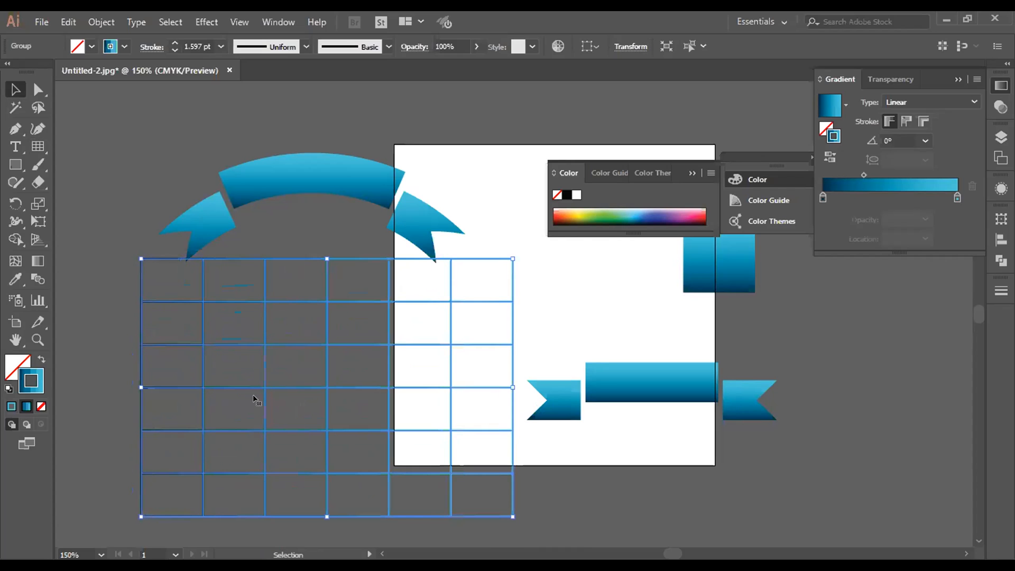
click(270, 291)
click(264, 302)
click(248, 296)
Step: Draw a circular polar grid with six rings and five dividers and move it just below the arched banner
drag(39, 147, 119, 218)
drag(176, 324, 409, 481)
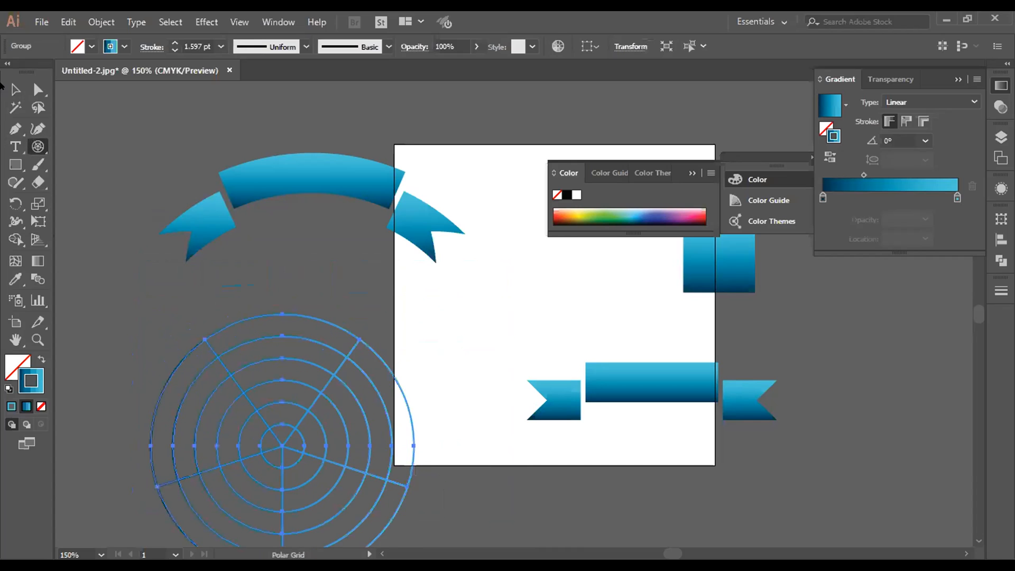
click(12, 89)
drag(280, 454, 317, 398)
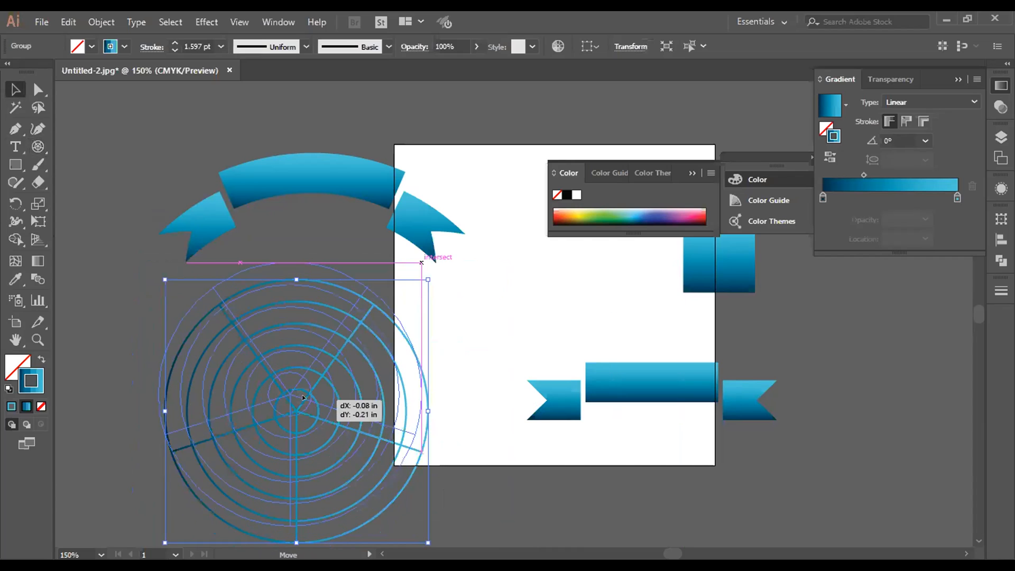
click(445, 435)
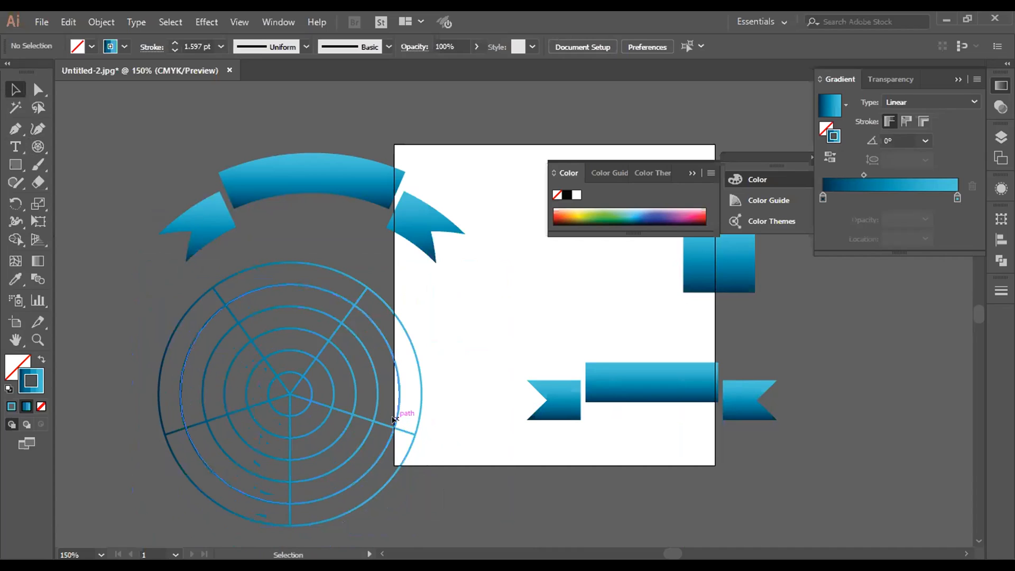
Step: Delete the polar grid and clear the Gradient and Color panels from the workspace
click(413, 431)
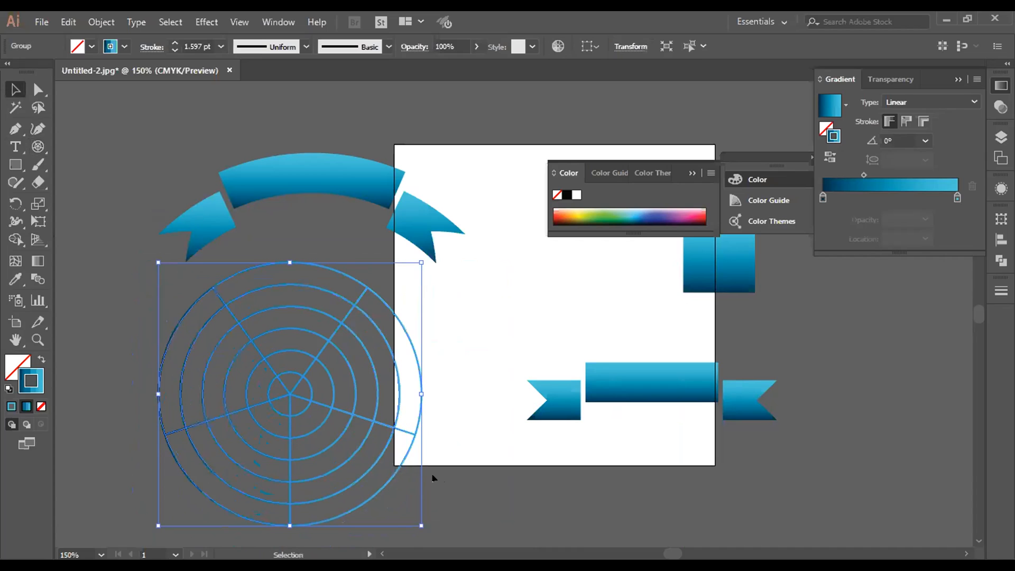
key(Delete)
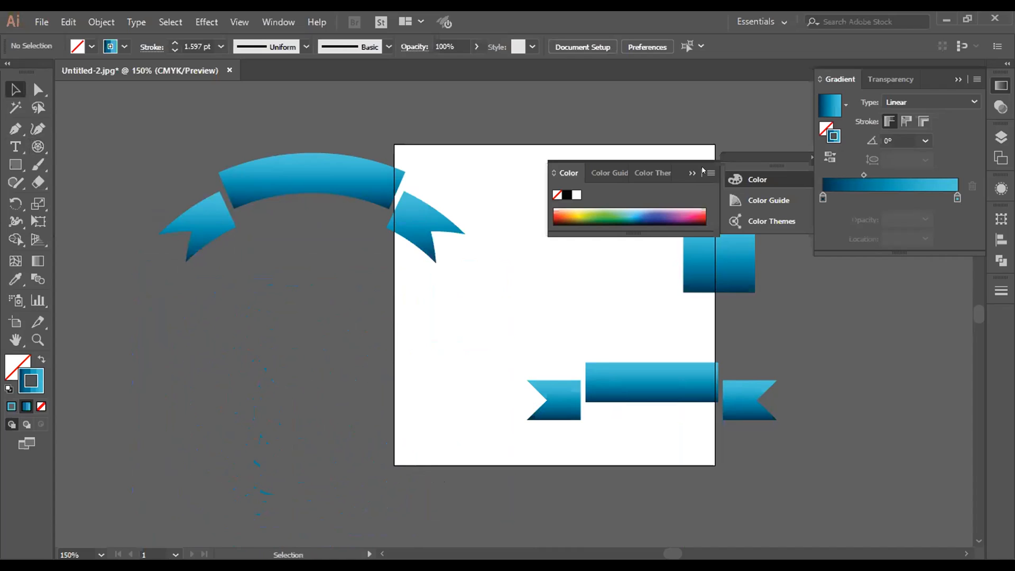
click(931, 113)
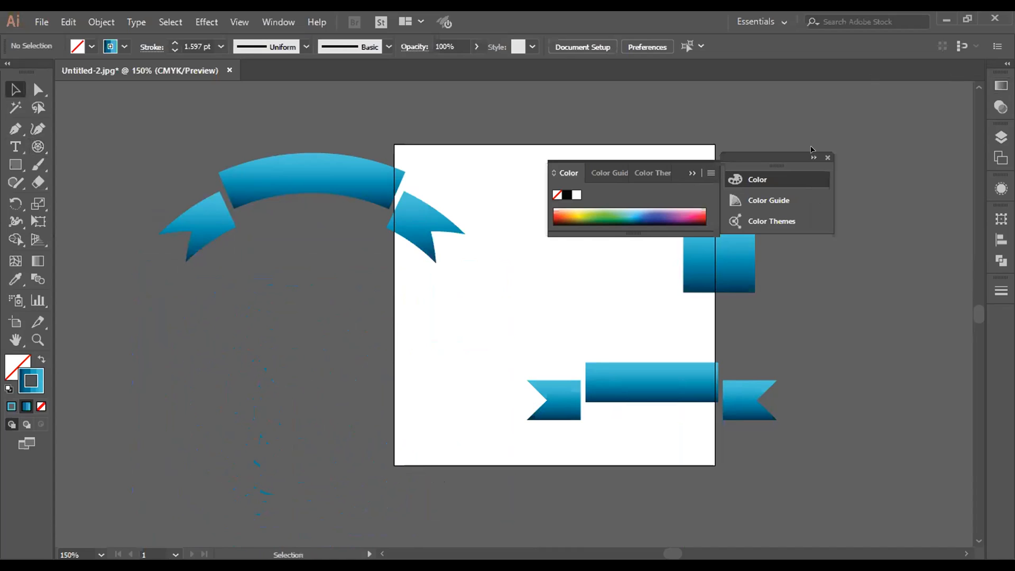
click(827, 158)
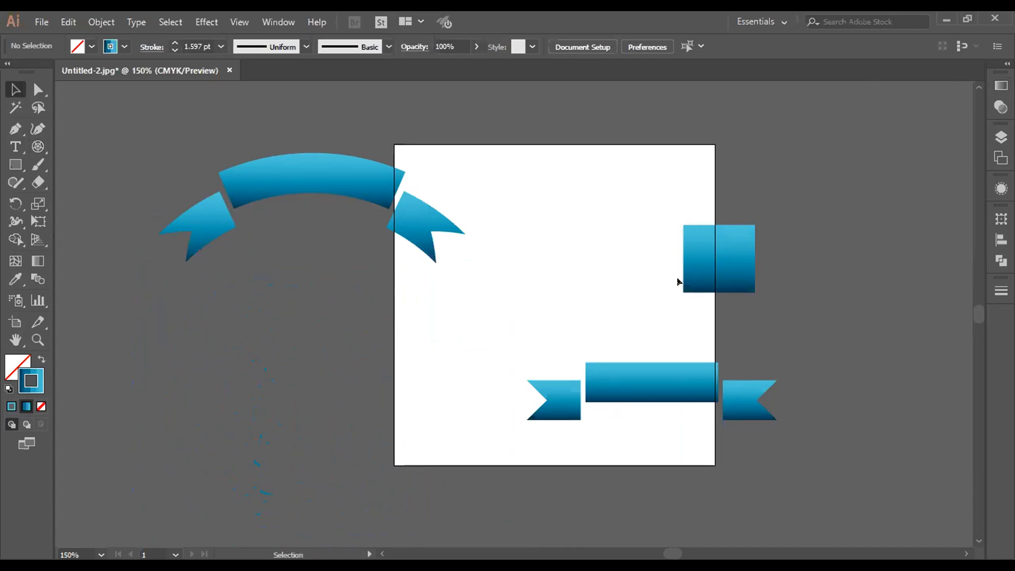
Step: Move the gradient square off the artboard to the right and the arched banner to the lower left of the artboard
drag(691, 269, 842, 239)
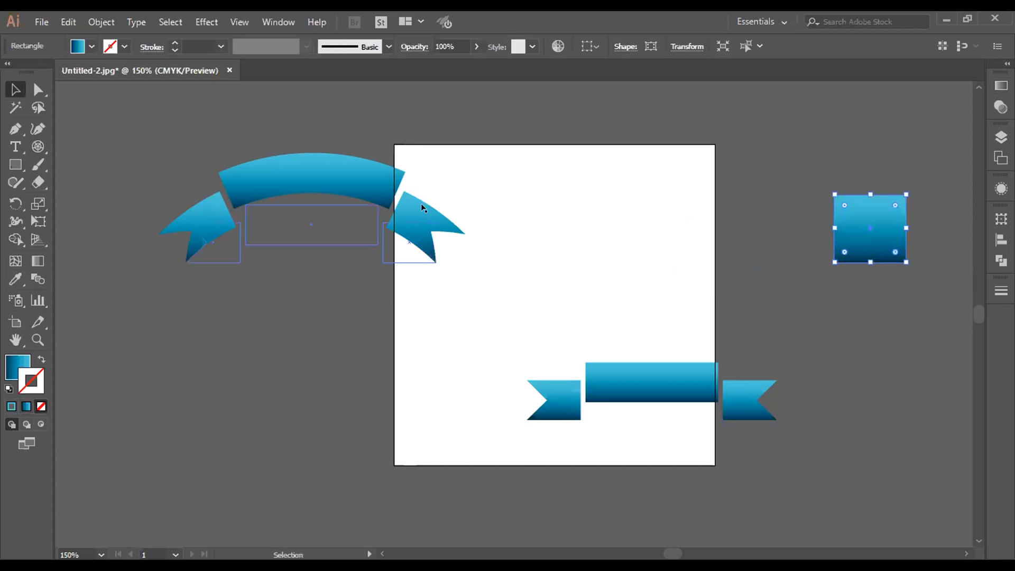
drag(308, 222, 233, 389)
Step: Try the Wave, Arc Lower and Arc Upper warp styles on the ungrouped straight banner pieces and cancel the warp
click(601, 394)
drag(508, 327, 766, 463)
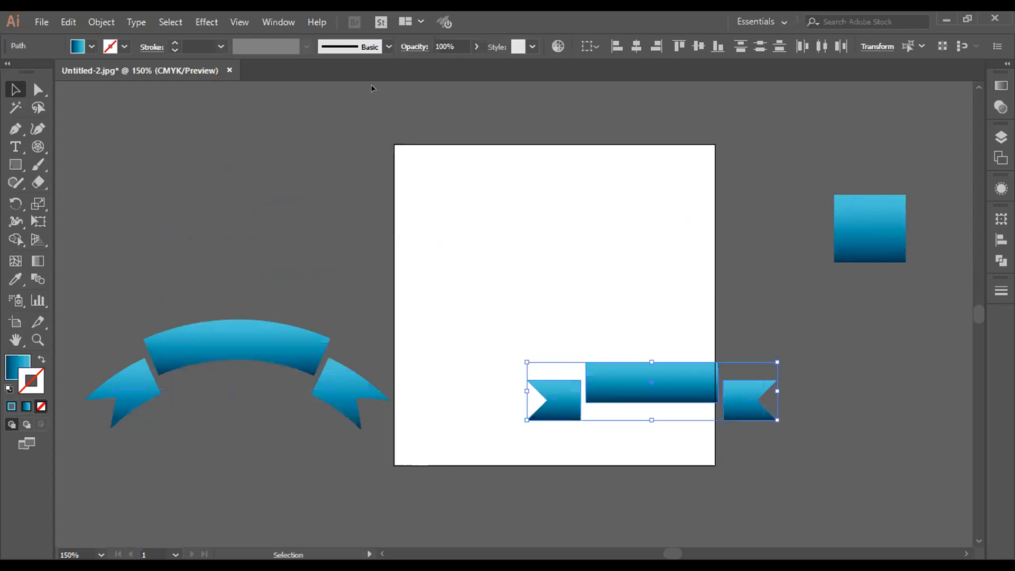
click(206, 22)
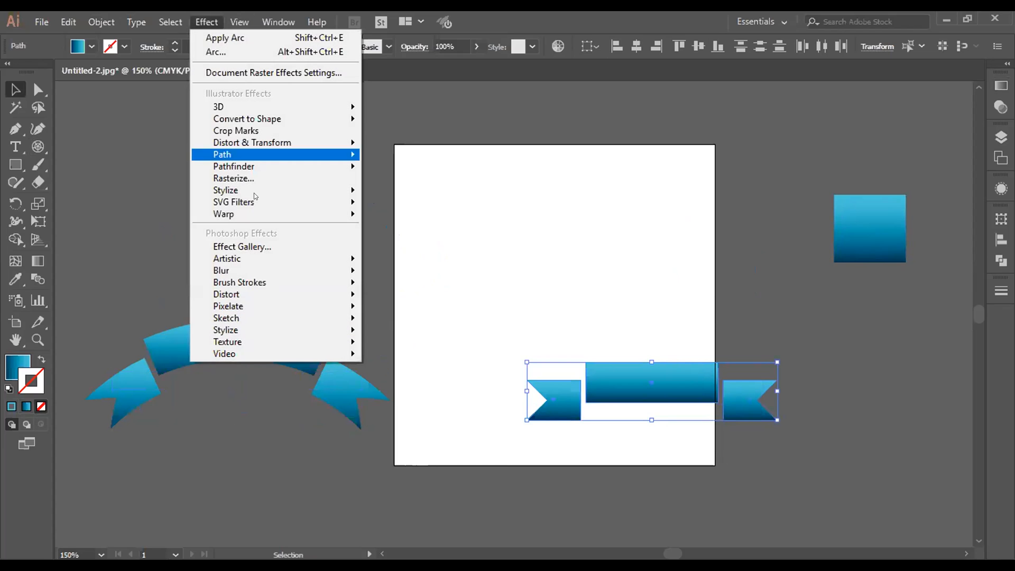
mouse_move(241, 266)
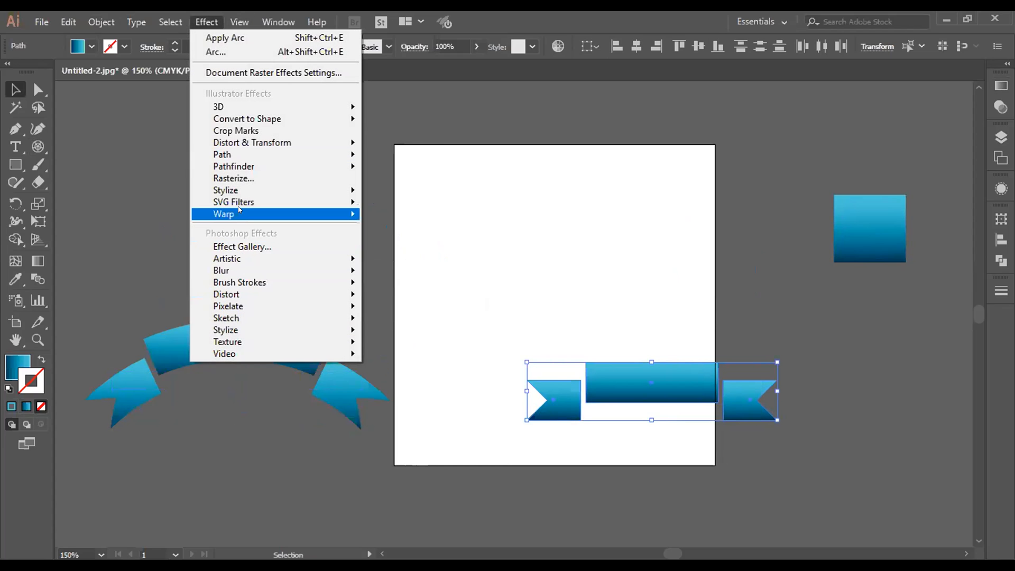
mouse_move(241, 216)
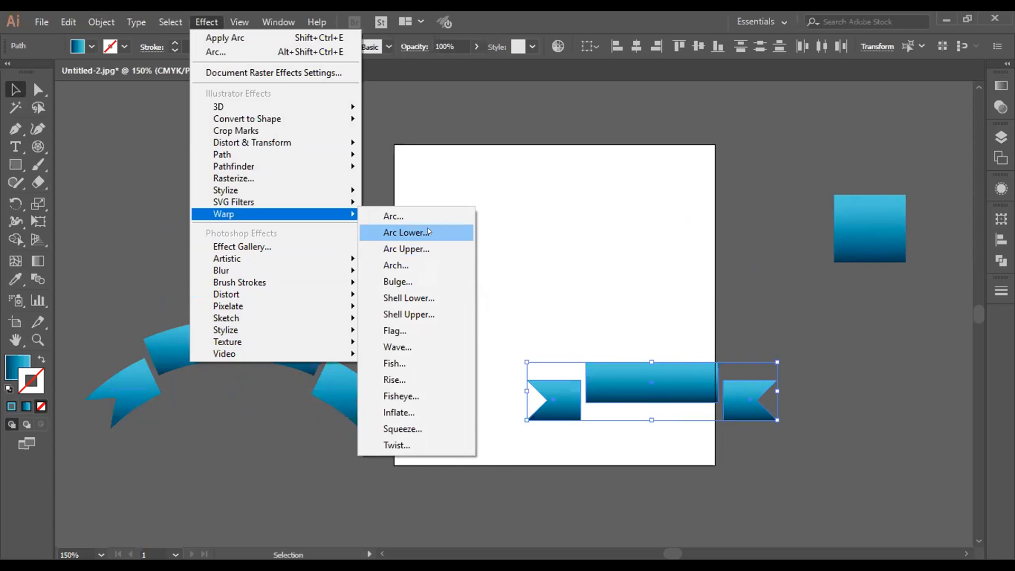
click(422, 344)
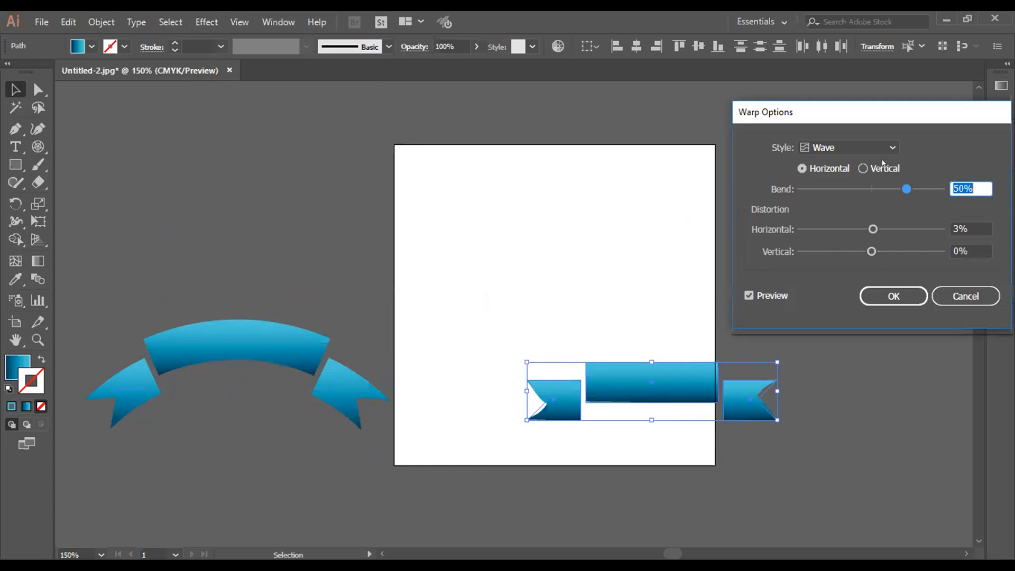
click(873, 148)
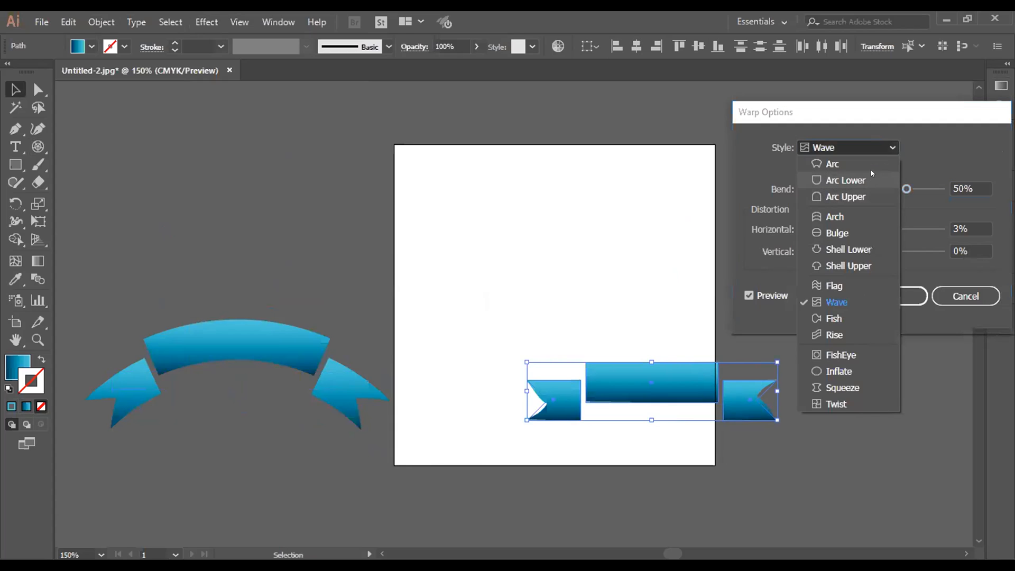
click(868, 179)
click(872, 148)
click(869, 195)
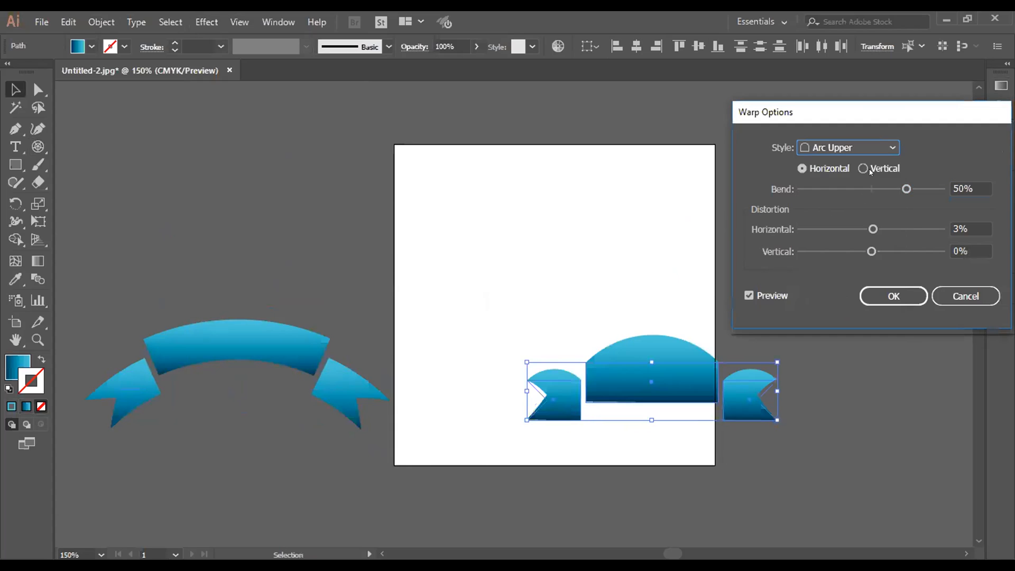
click(965, 296)
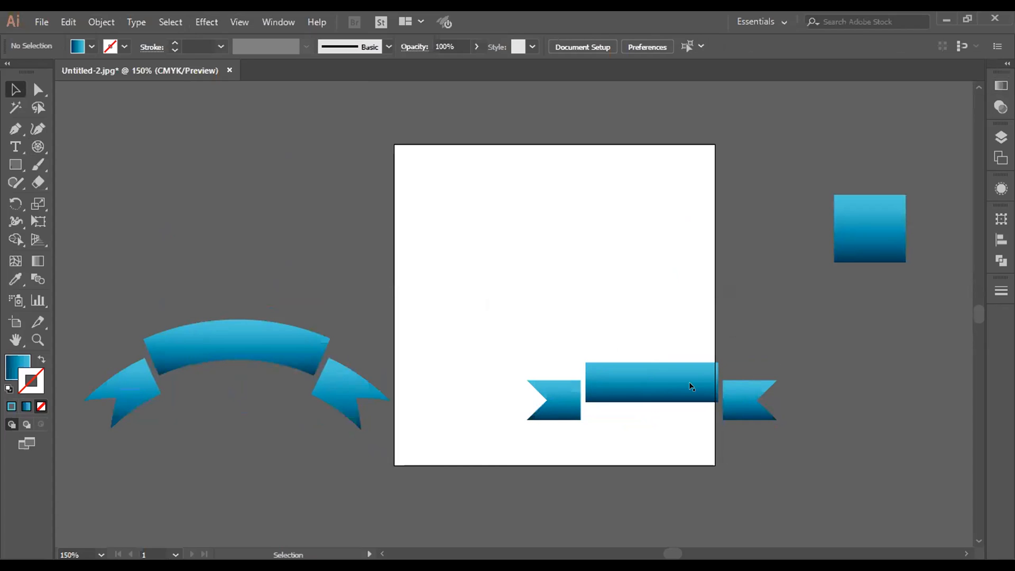
Step: Group the straight banner's center rectangle and both notched tails
drag(607, 360, 743, 419)
click(683, 302)
drag(560, 254, 588, 325)
click(588, 324)
key(a)
drag(462, 365, 848, 467)
key(ctrl+g)
key(v)
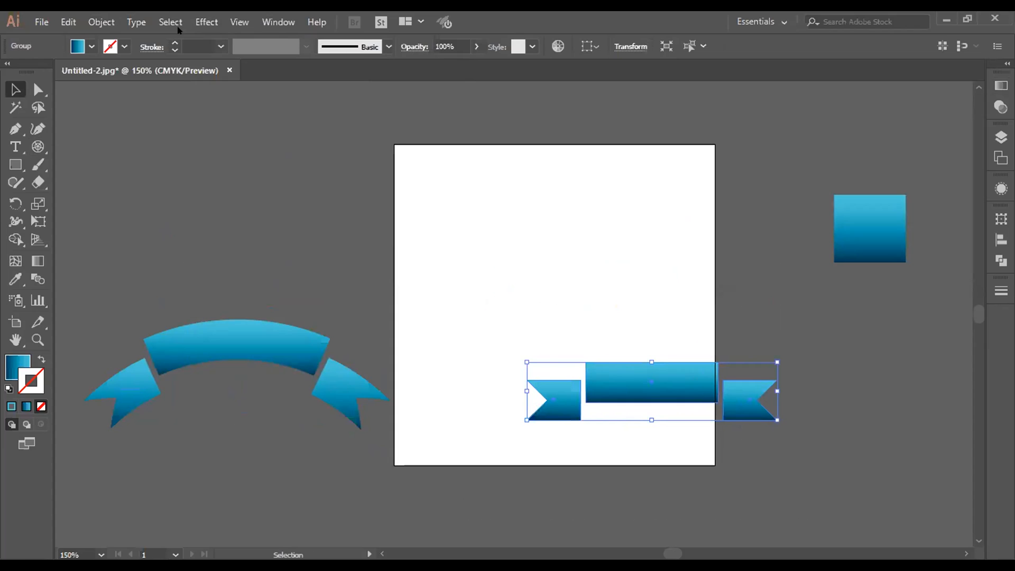
click(206, 22)
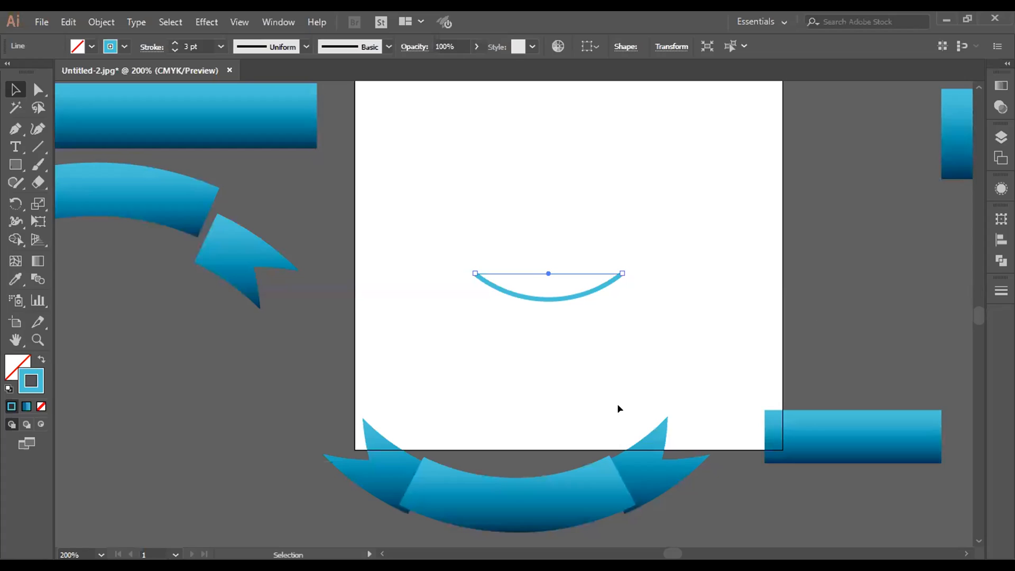
Step: Move the curved 3 pt line up and left into the artboard's upper area
drag(540, 302, 490, 208)
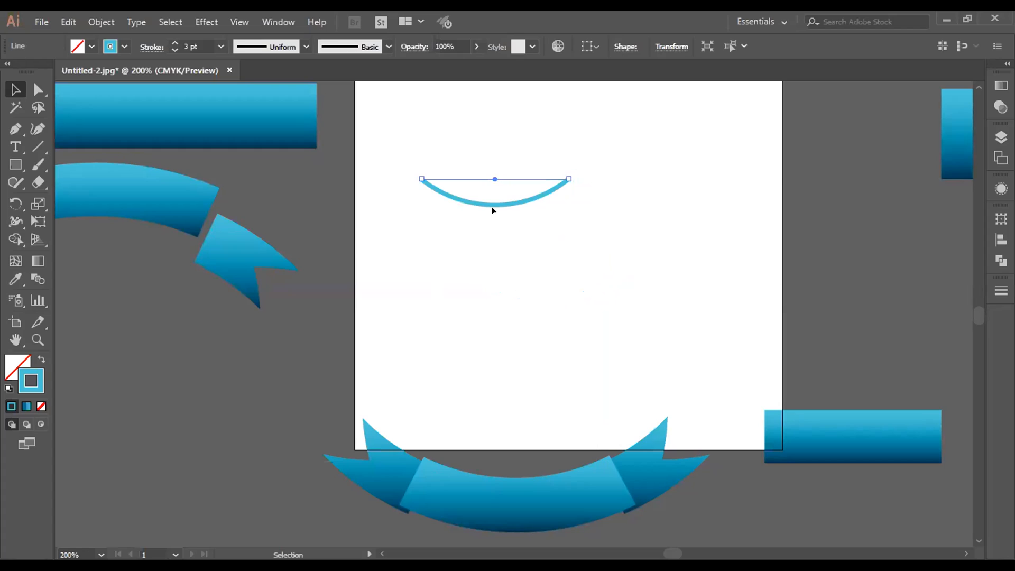
Step: Duplicate the curved line to the right, end to end with the original, and select both arcs
drag(493, 205, 643, 203)
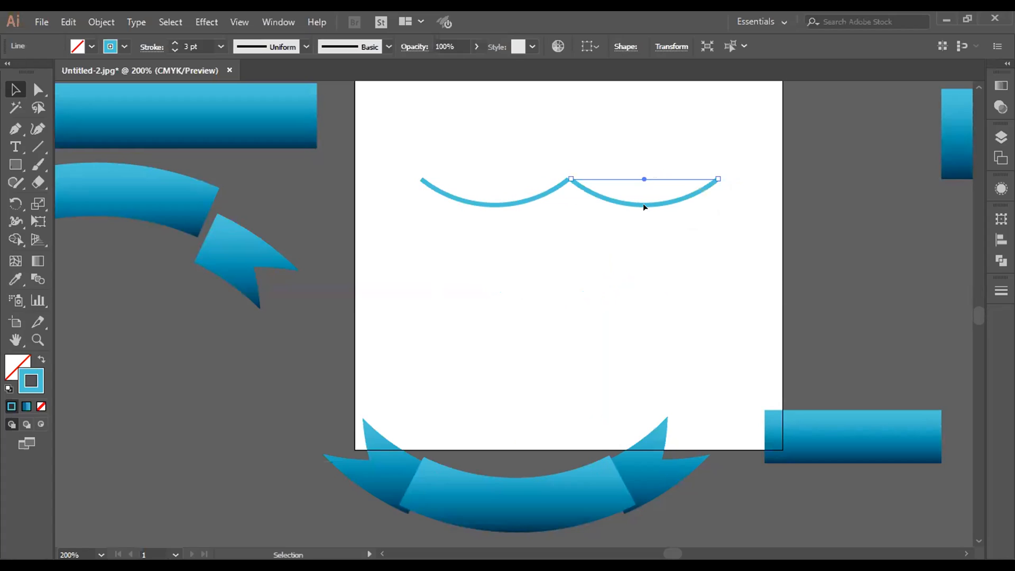
click(595, 260)
drag(519, 148, 621, 231)
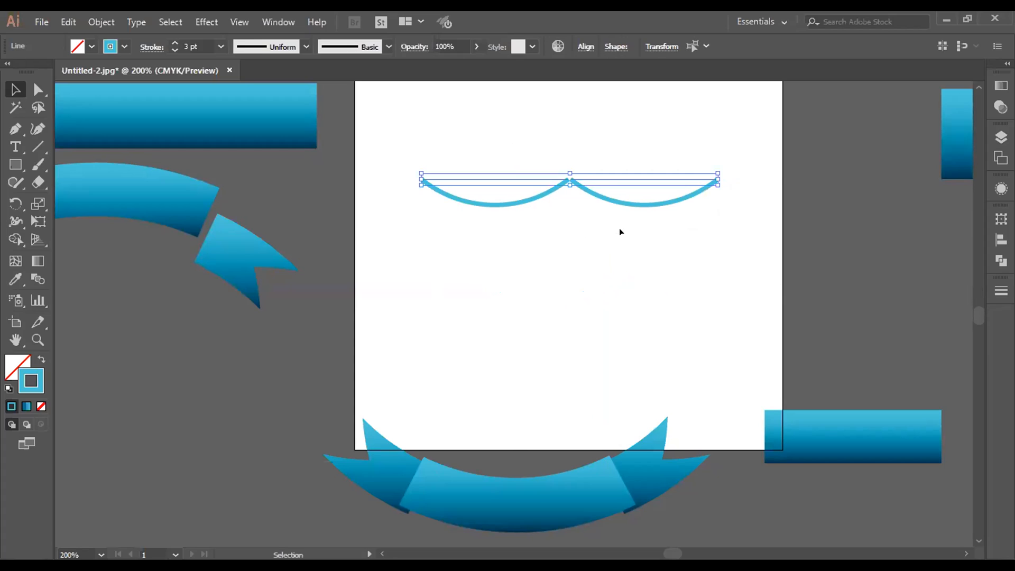
Step: Try to join the two unexpanded curved lines and undo the join
key(a)
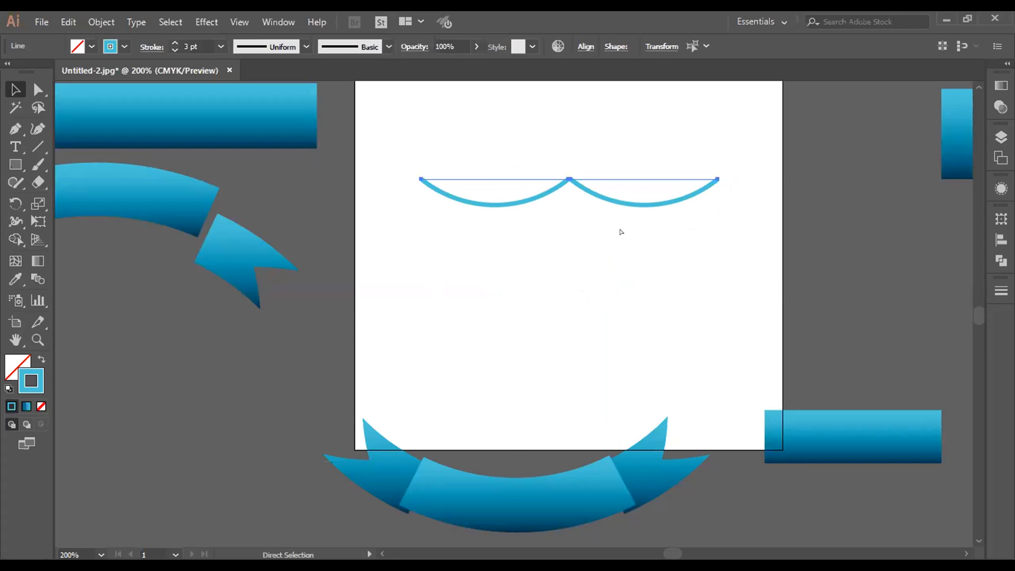
key(ctrl+j)
key(ctrl+z)
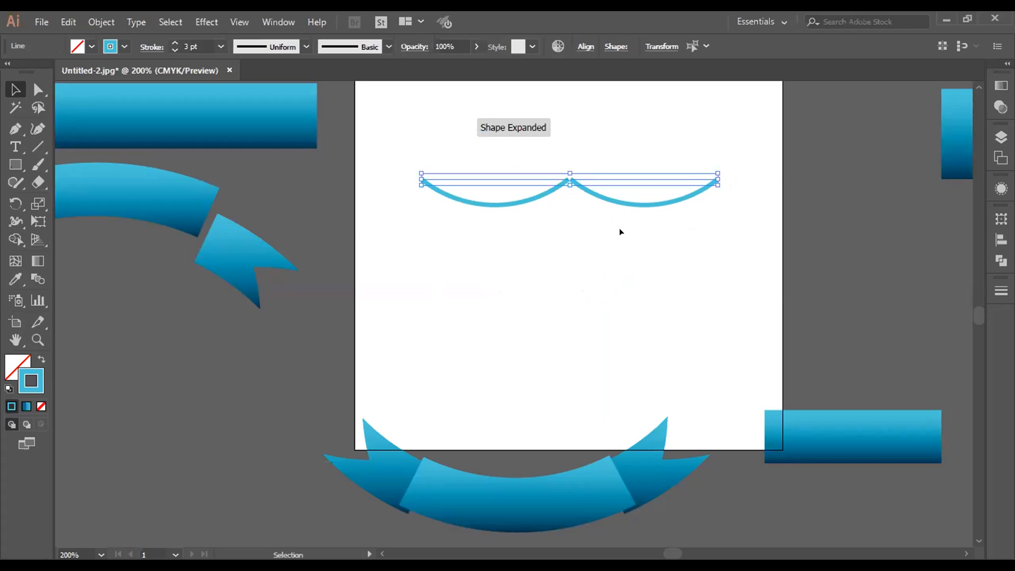
Step: Expand the appearance of both curved lines so the arcs become real paths
key(ctrl+equal)
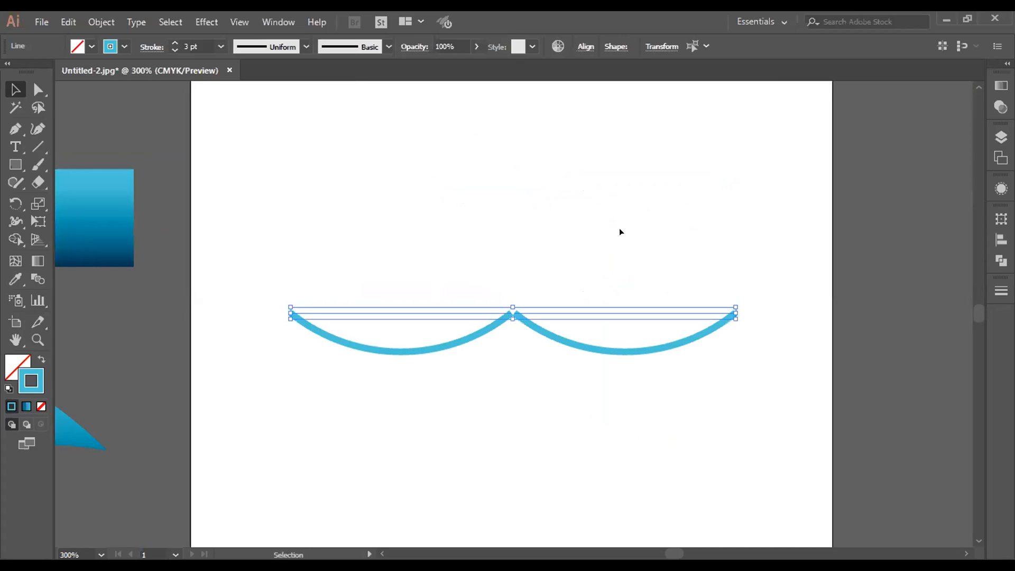
click(91, 21)
click(192, 184)
click(561, 387)
Step: Try to join the two expanded arcs at their middle endpoints and undo the join
drag(479, 290, 527, 363)
key(a)
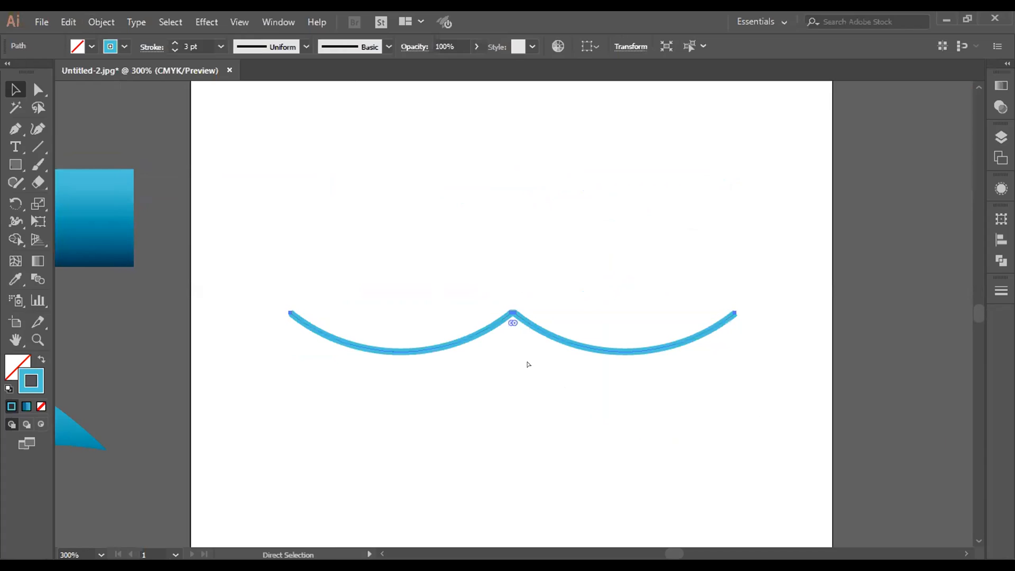
key(ctrl+plus)
key(ctrl+plus)
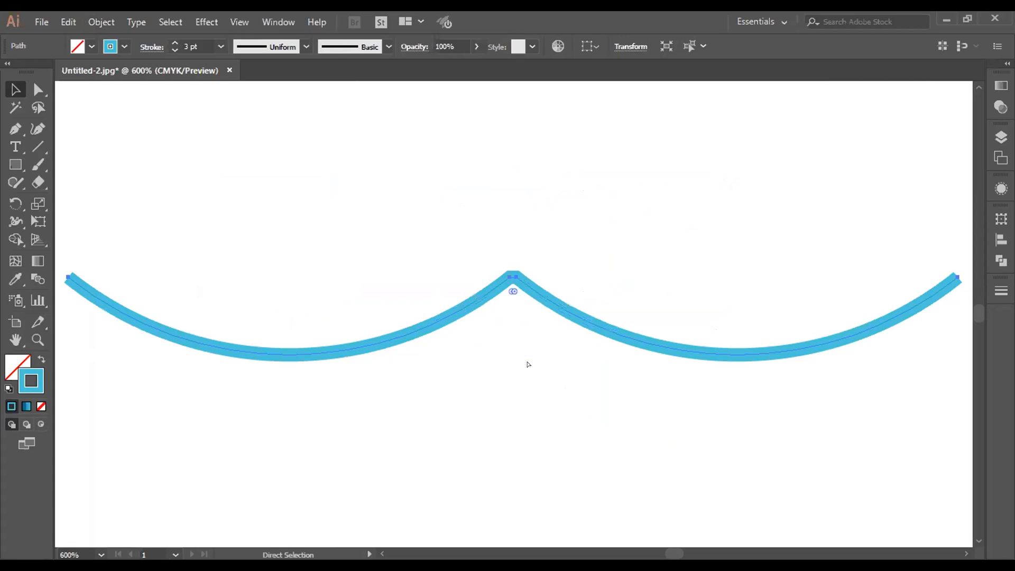
key(Delete)
key(ctrl+z)
key(ctrl+z)
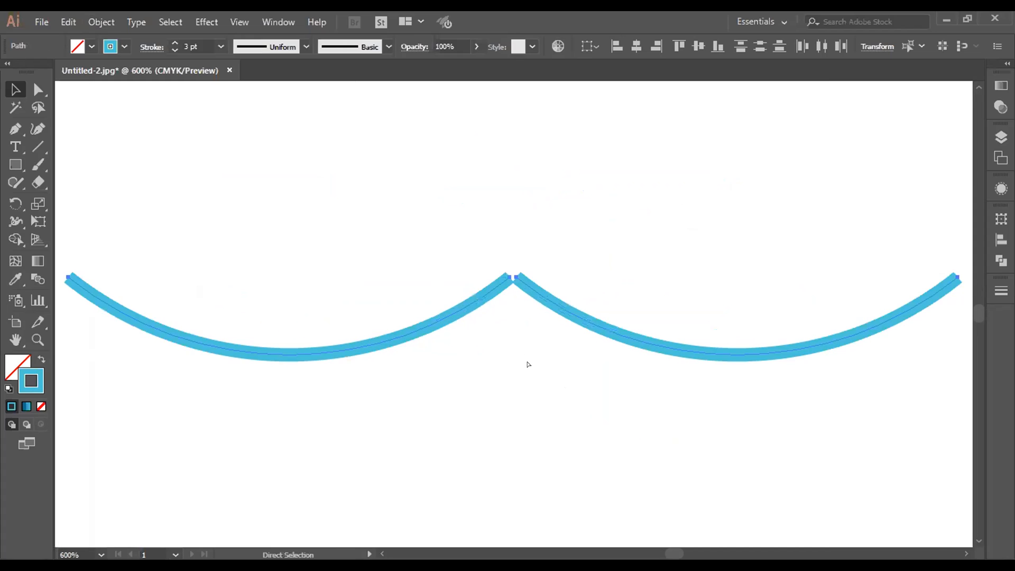
Step: Nudge the right arc left until its inner end overlaps the left arc's end at the peak
key(ctrl+plus)
key(v)
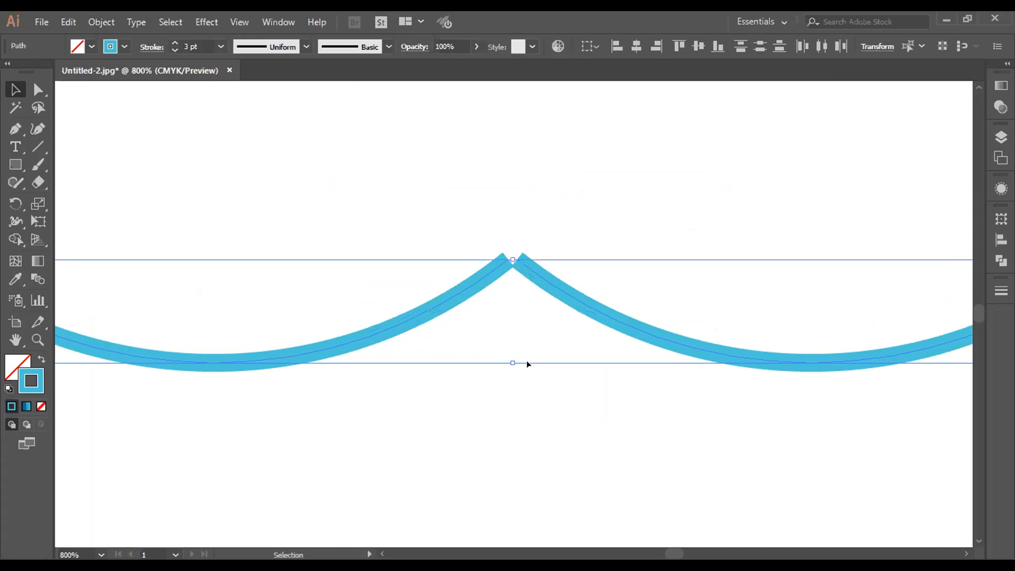
click(539, 386)
click(564, 293)
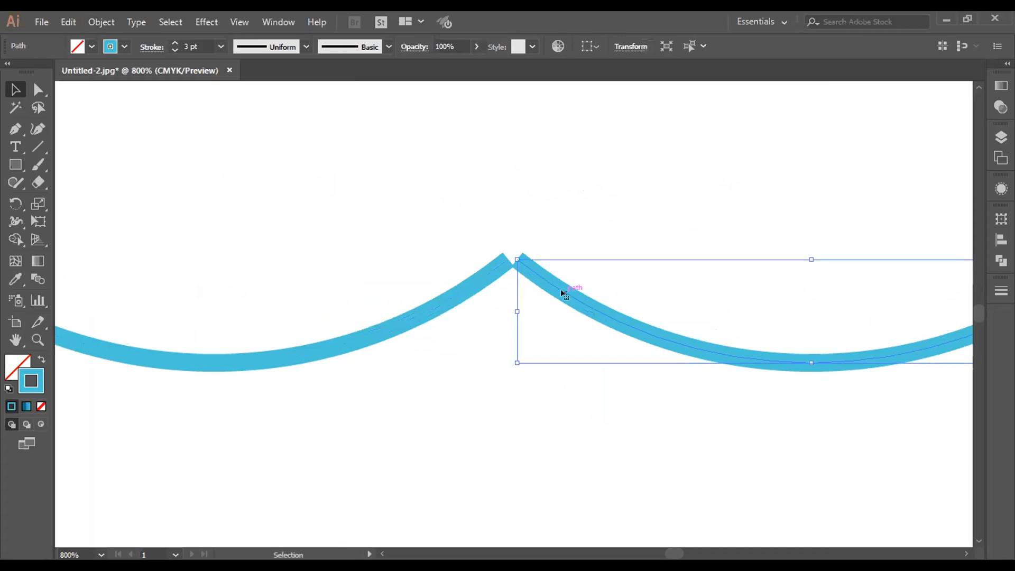
key(Left)
key(Left)
key(Left)
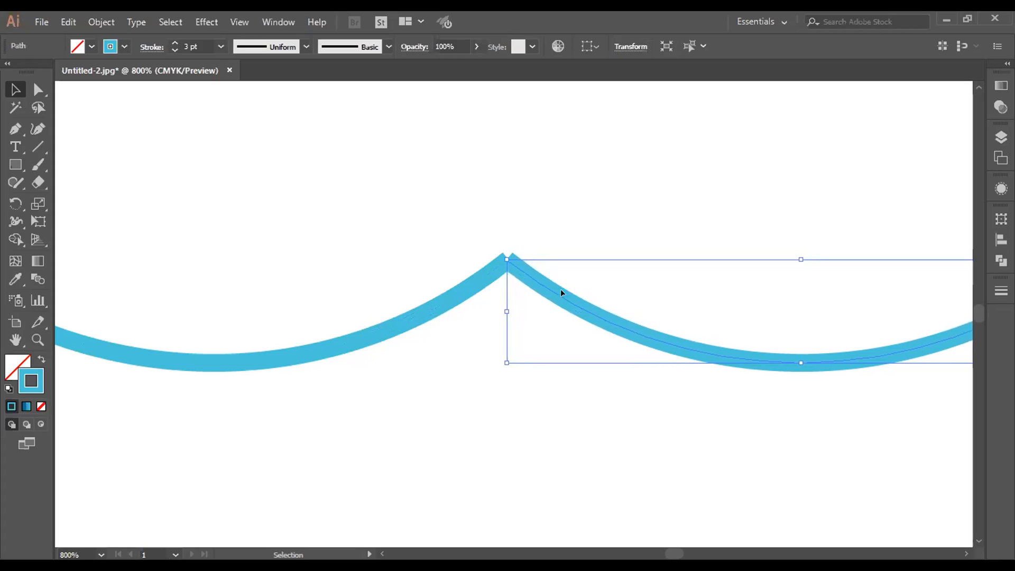
key(Left)
key(Left)
Step: Select both overlapping arcs and join them into one continuous path
drag(444, 217, 563, 362)
key(ctrl+g)
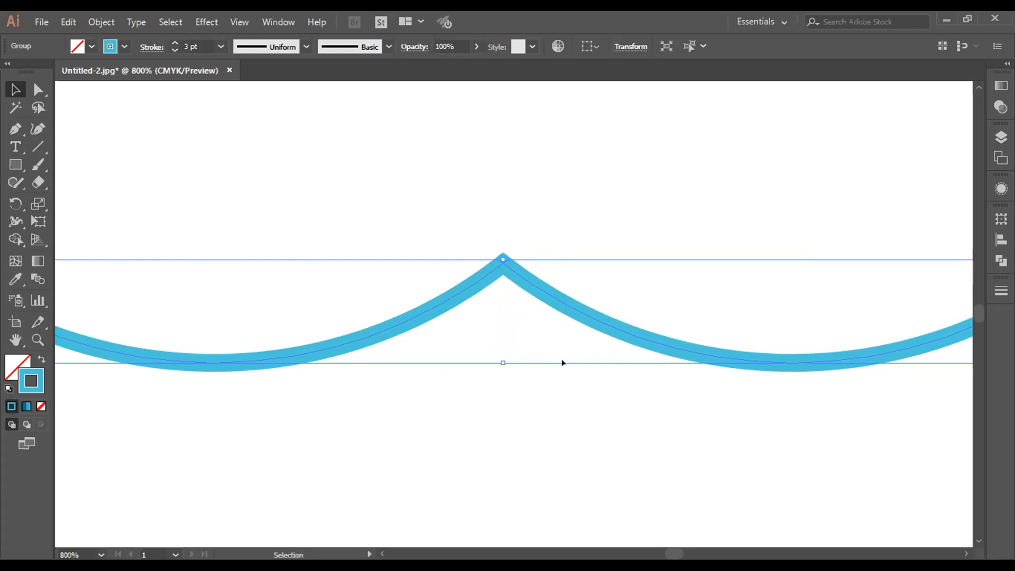
key(ctrl+j)
key(ctrl+j)
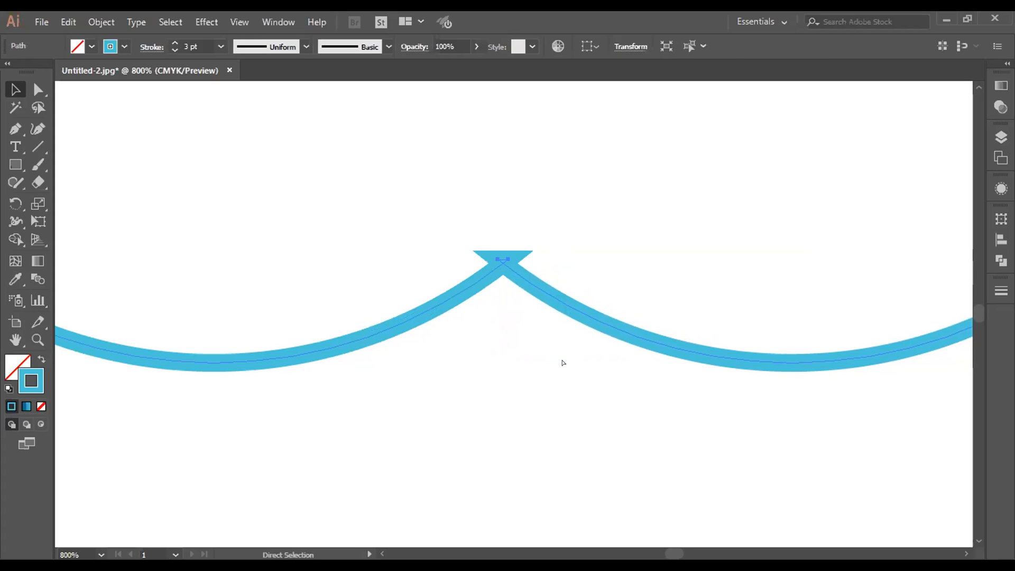
Step: Bring the crossing anchor points at the joined peak together to form a clean, sharp corner
key(ctrl+equal)
key(v)
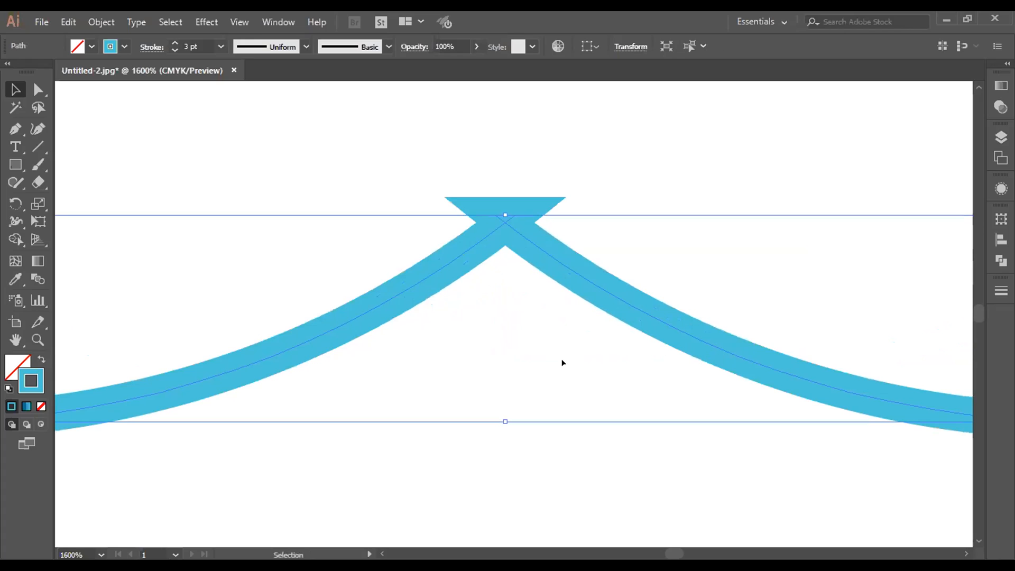
key(ctrl+equal)
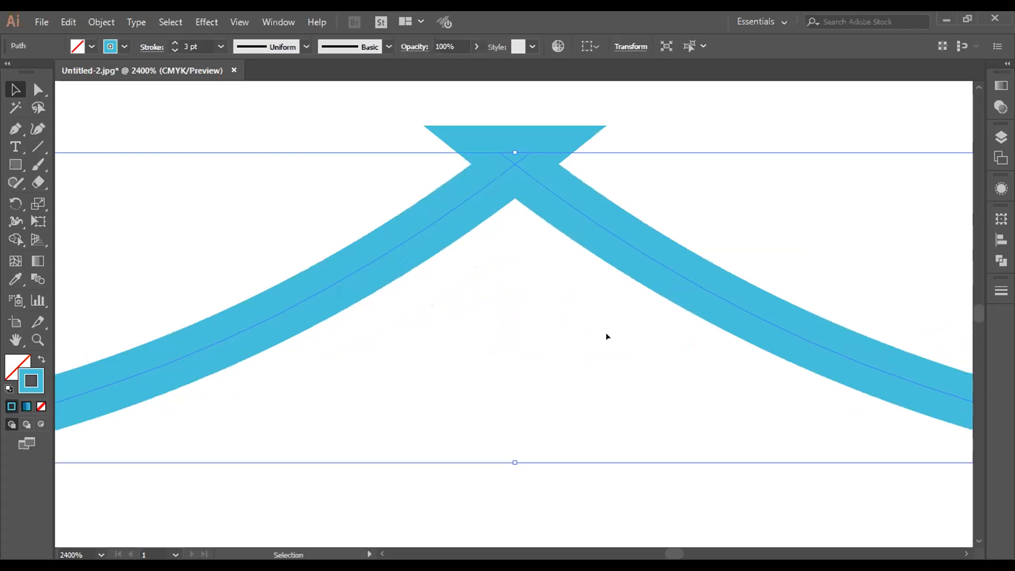
scroll(609, 342, up, 2)
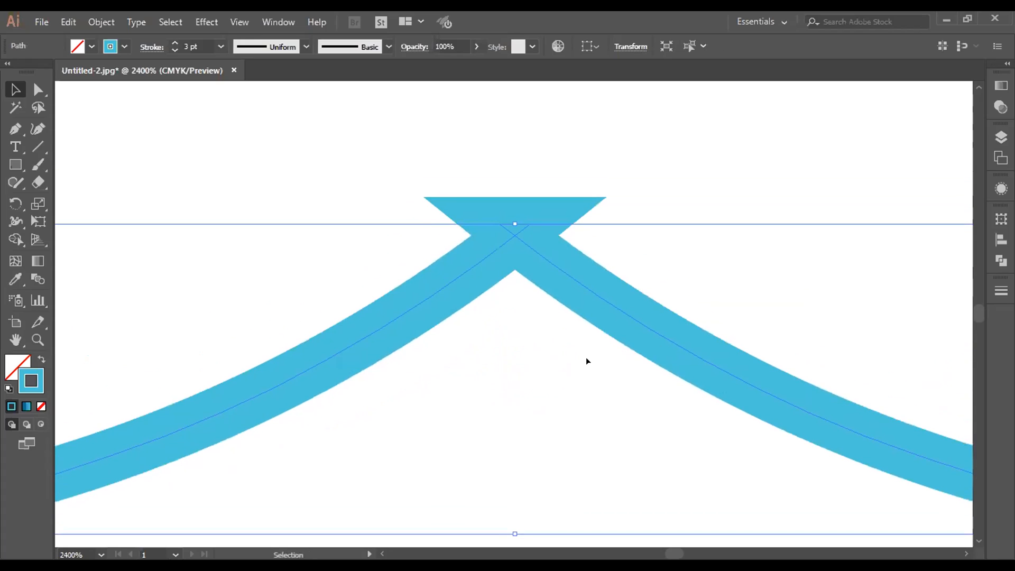
click(502, 168)
click(528, 254)
scroll(370, 242, down, 1)
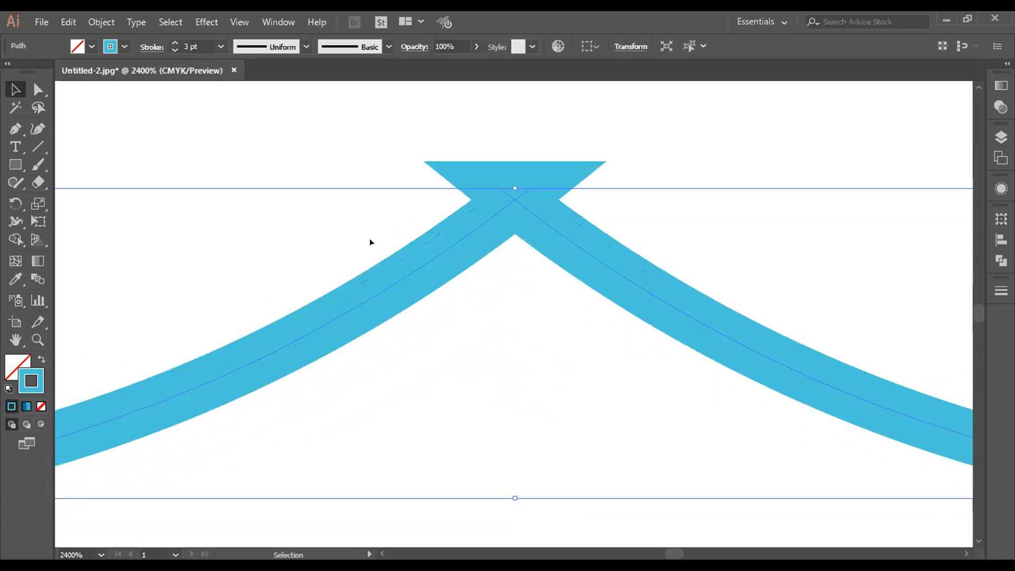
key(ctrl+plus)
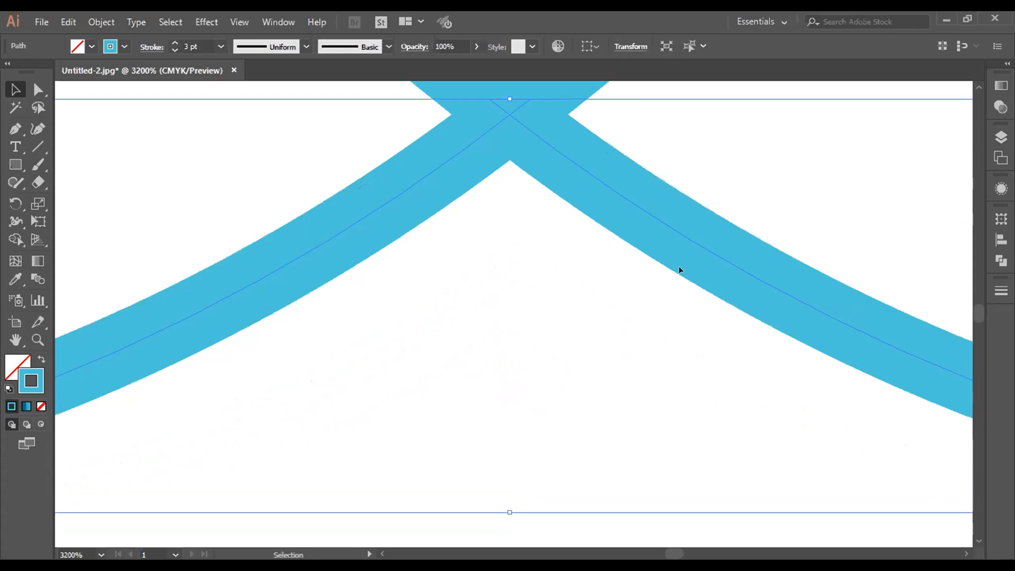
key(ctrl+plus)
scroll(693, 125, up, 3)
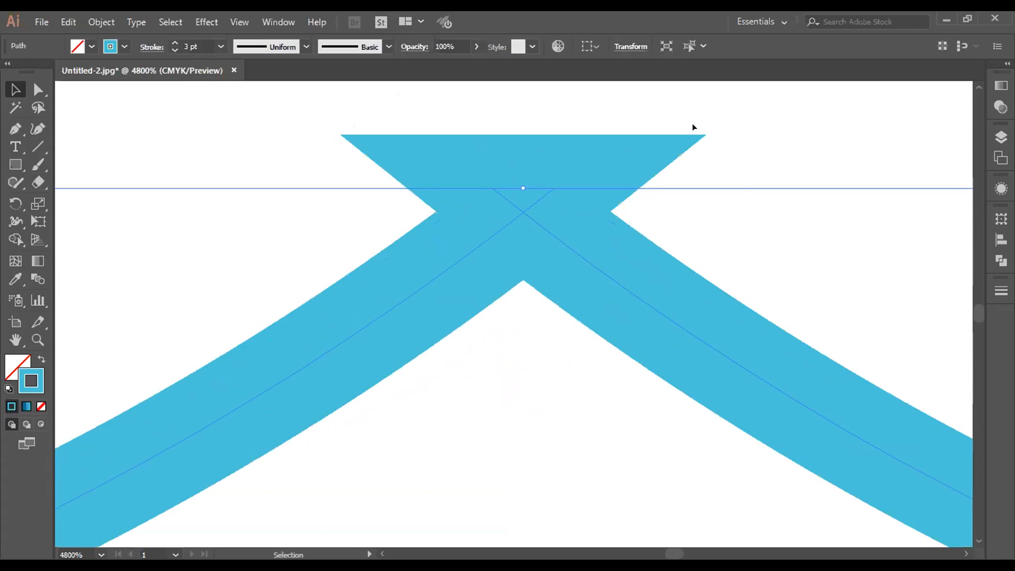
scroll(694, 126, up, 3)
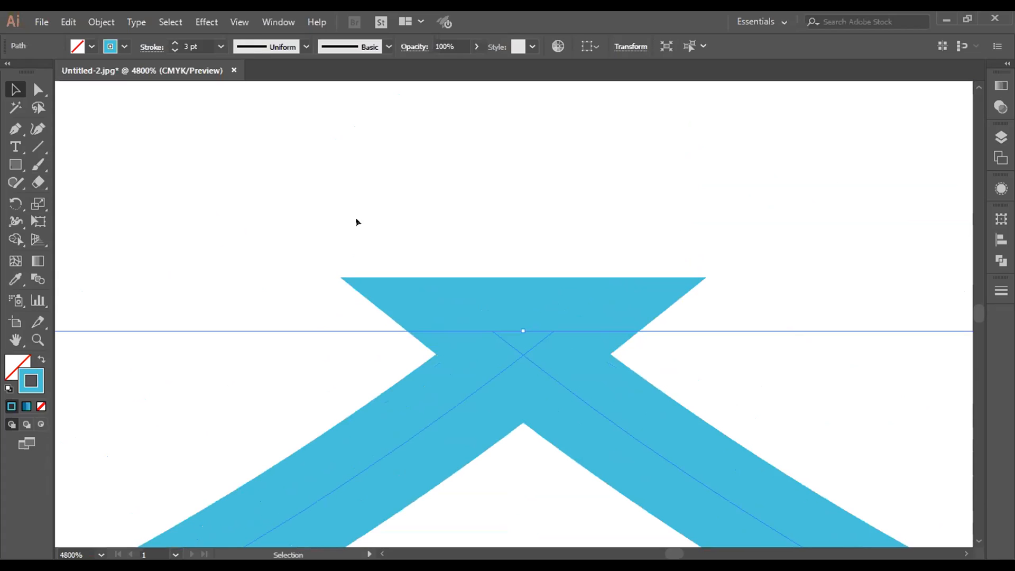
click(38, 90)
drag(493, 327, 523, 335)
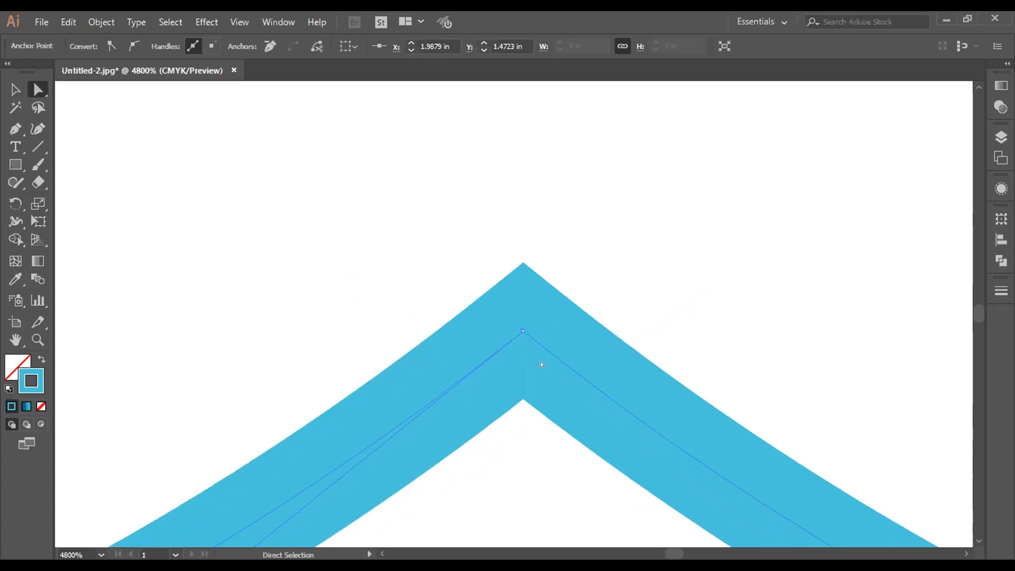
click(599, 316)
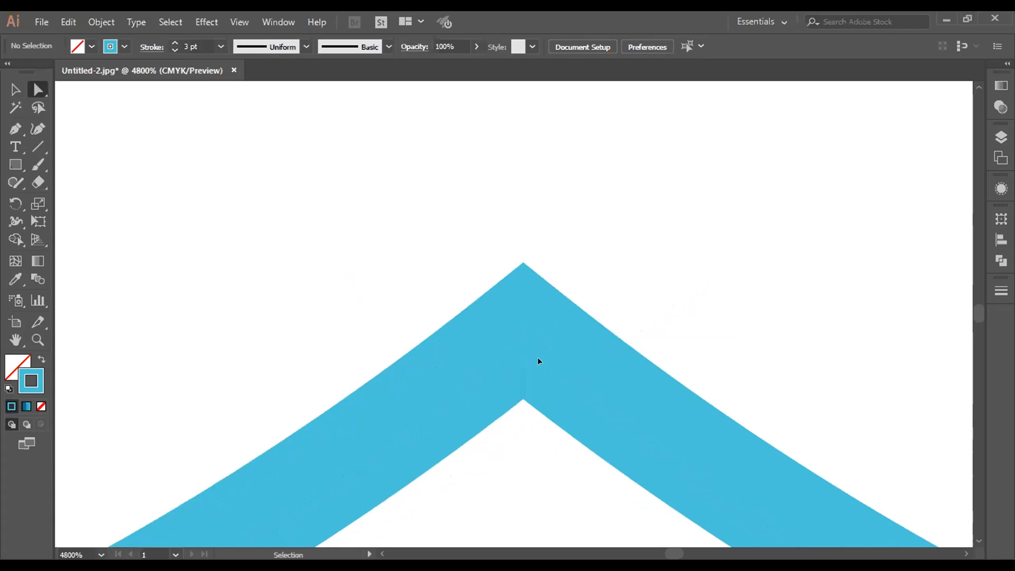
Step: Draw an unfilled square with rounded corners and a 3 pt blue stroke below the double curve
key(ctrl+minus)
key(ctrl+minus)
key(ctrl+minus)
key(ctrl+minus)
key(ctrl+minus)
key(ctrl+minus)
key(ctrl+minus)
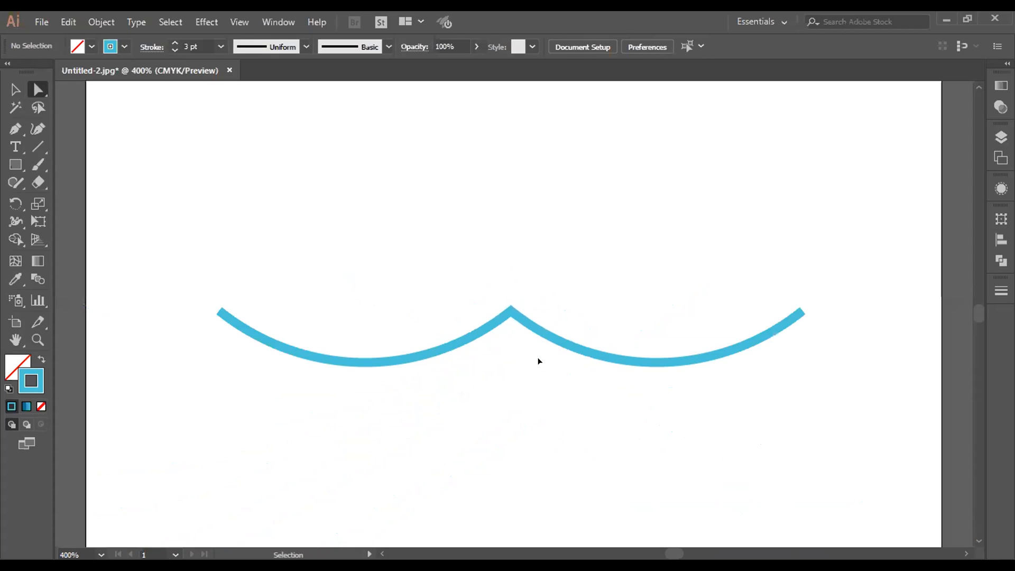
scroll(525, 186, down, 2)
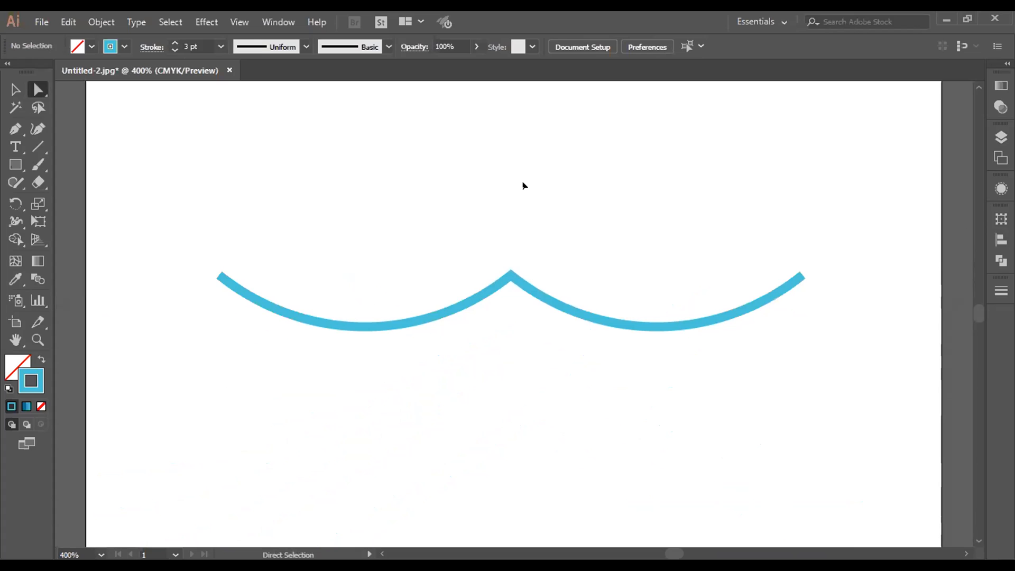
key(ctrl+minus)
key(ctrl+minus)
scroll(524, 186, down, 6)
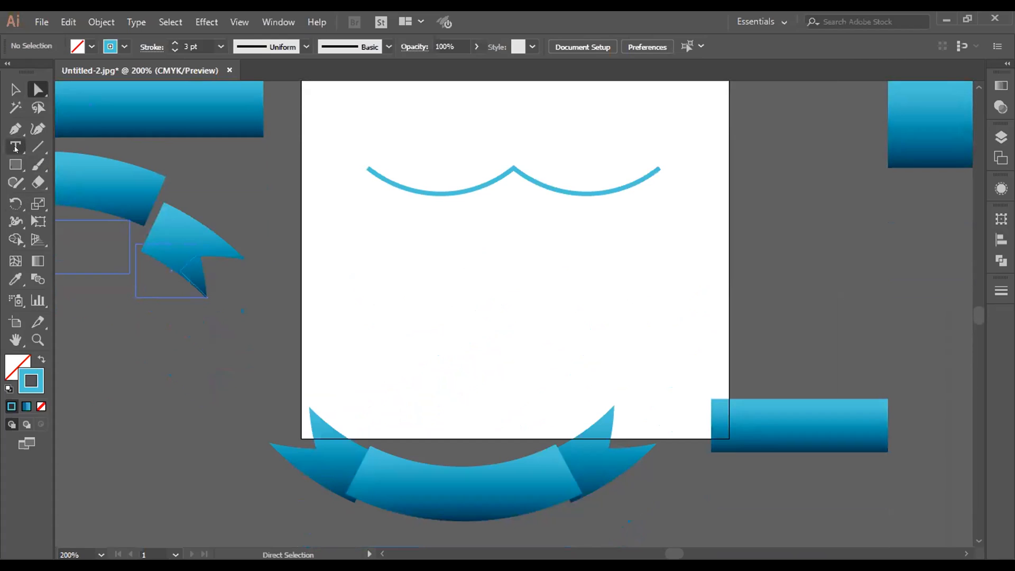
click(16, 164)
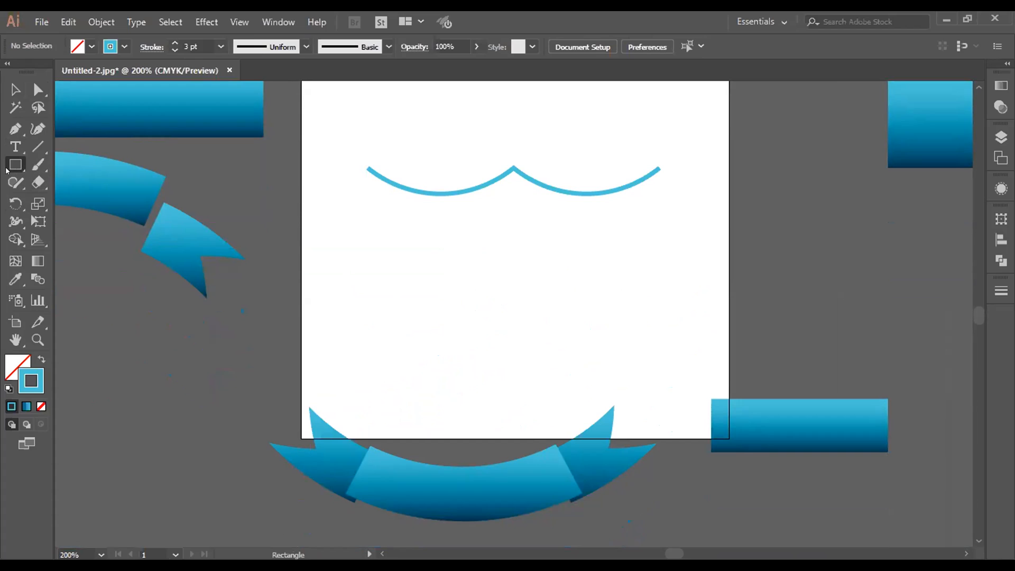
drag(6, 162, 72, 201)
drag(383, 251, 537, 403)
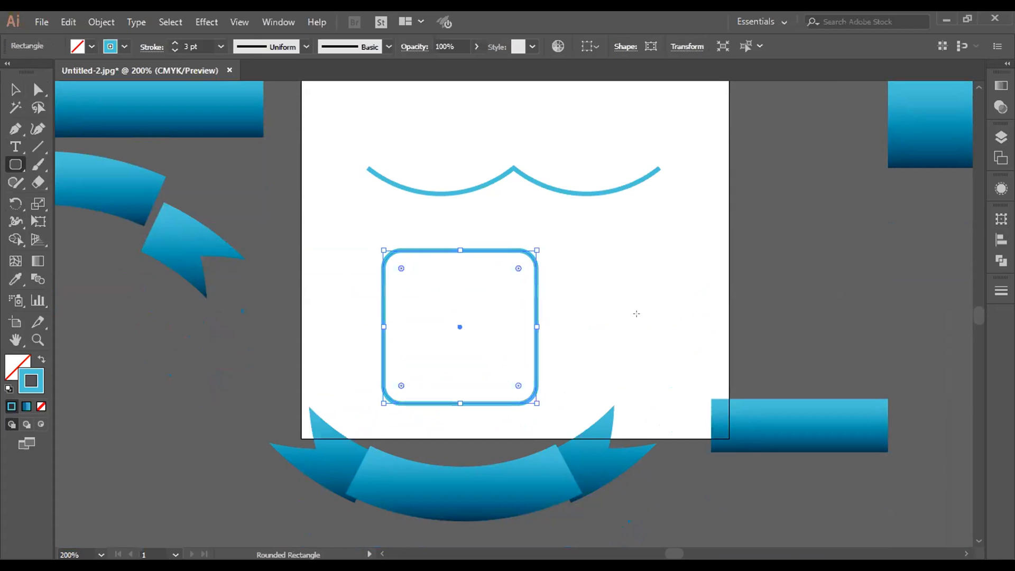
Step: Shrink the double curve to about half its size, place it above the rounded square, and move the square up
key(v)
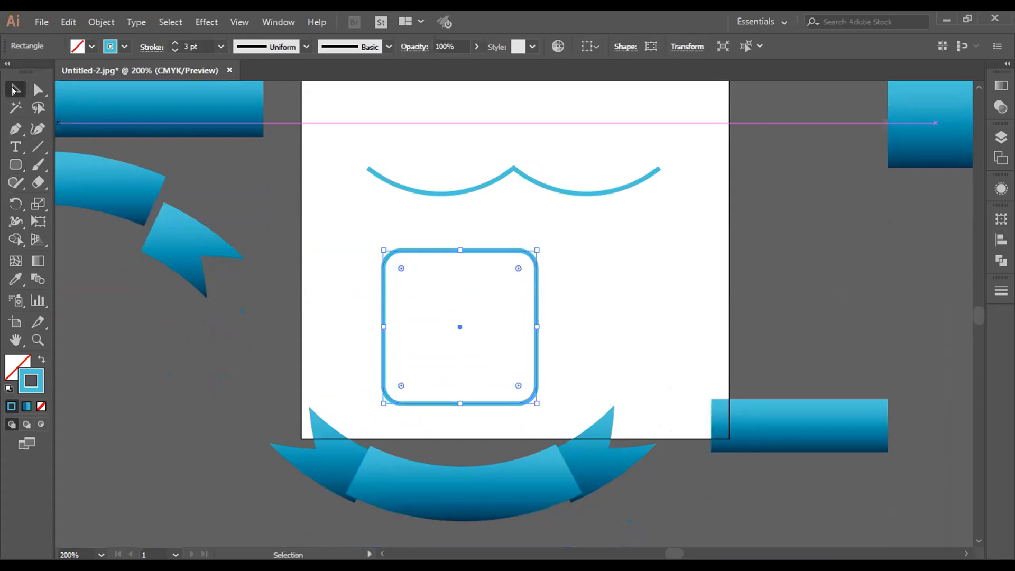
drag(468, 252, 530, 223)
click(503, 172)
drag(367, 165, 452, 181)
drag(575, 186, 547, 128)
drag(516, 228, 518, 194)
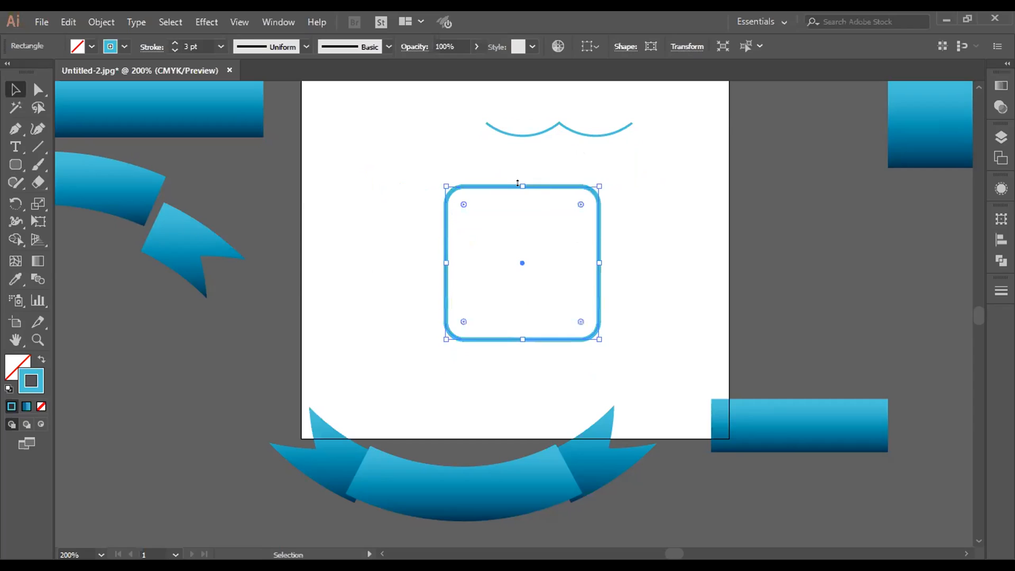
Step: Scale the rounded square down proportionally, keeping its upper-left corner in place
key(ctrl+plus)
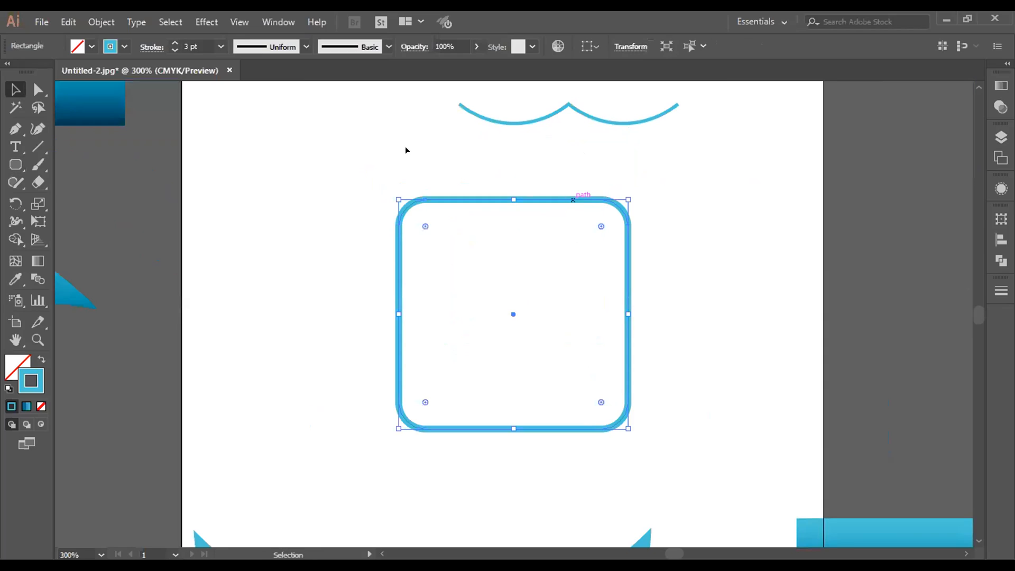
drag(624, 431, 591, 393)
click(608, 433)
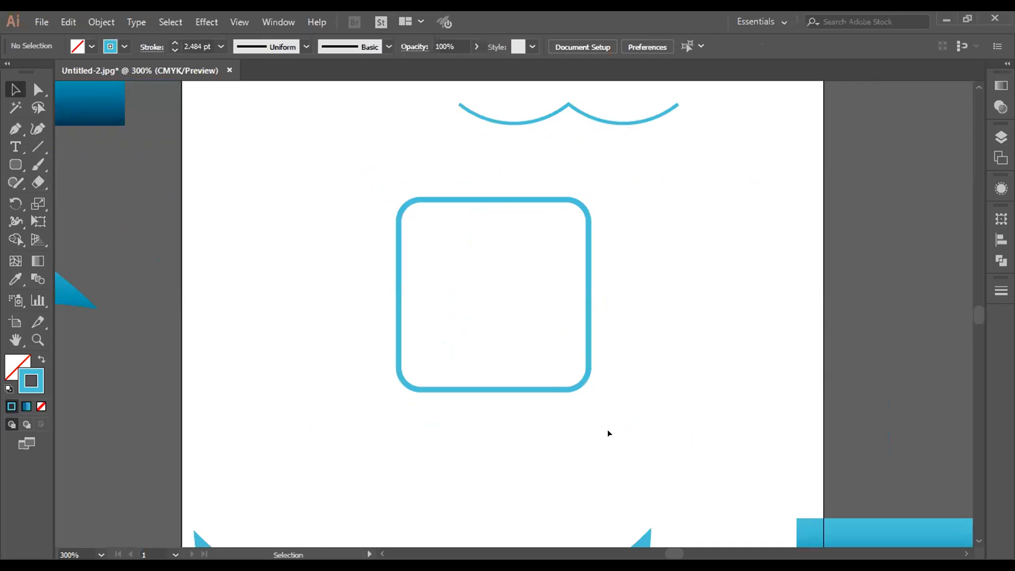
Step: Set the stroke weight of both the rounded square and the double curve to 2 pt
click(555, 390)
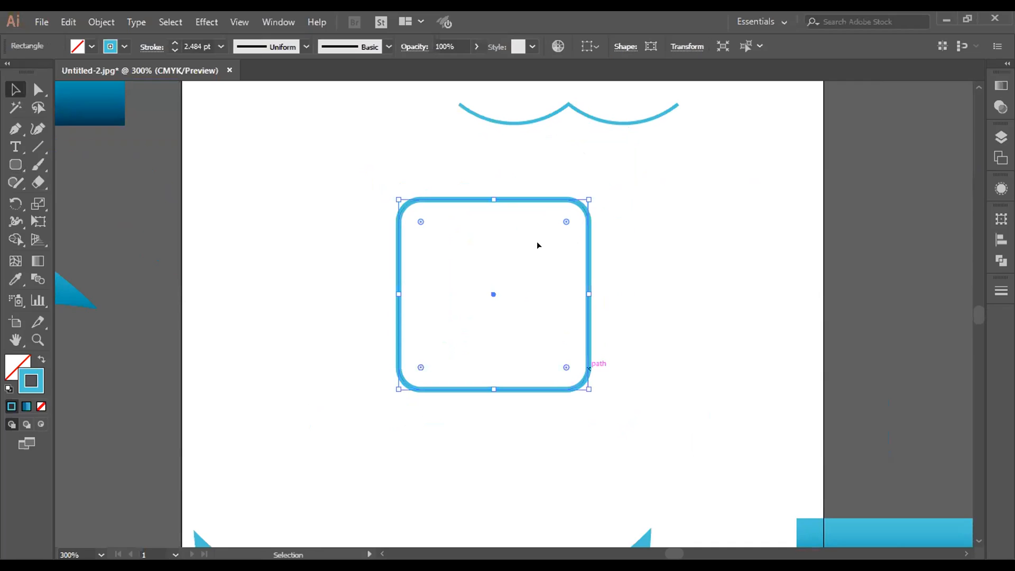
click(174, 51)
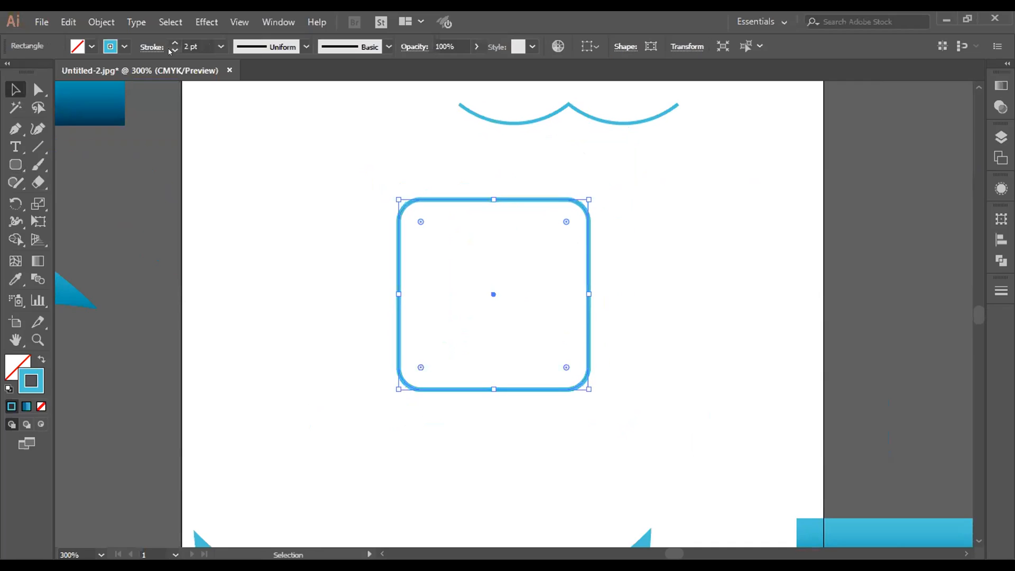
click(274, 243)
click(481, 200)
click(527, 124)
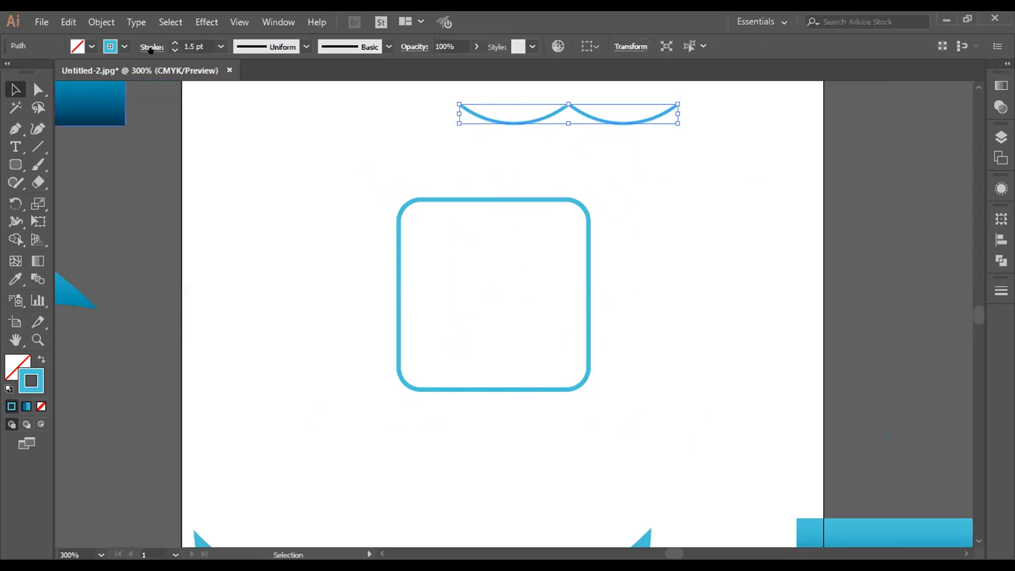
click(174, 43)
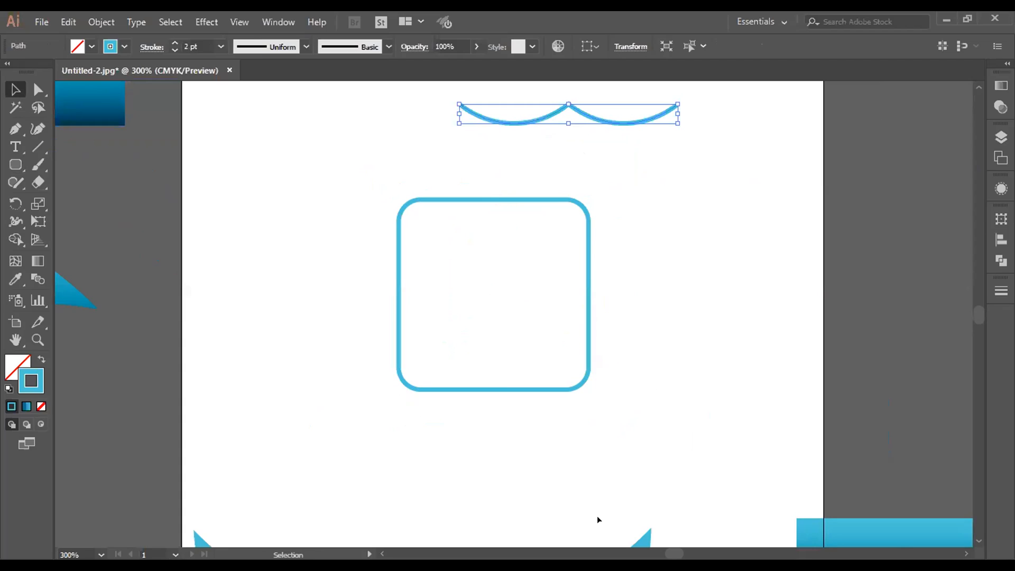
Step: Round the two lower corners of the square to a much larger radius, forming a nearly semicircular lower half
click(431, 390)
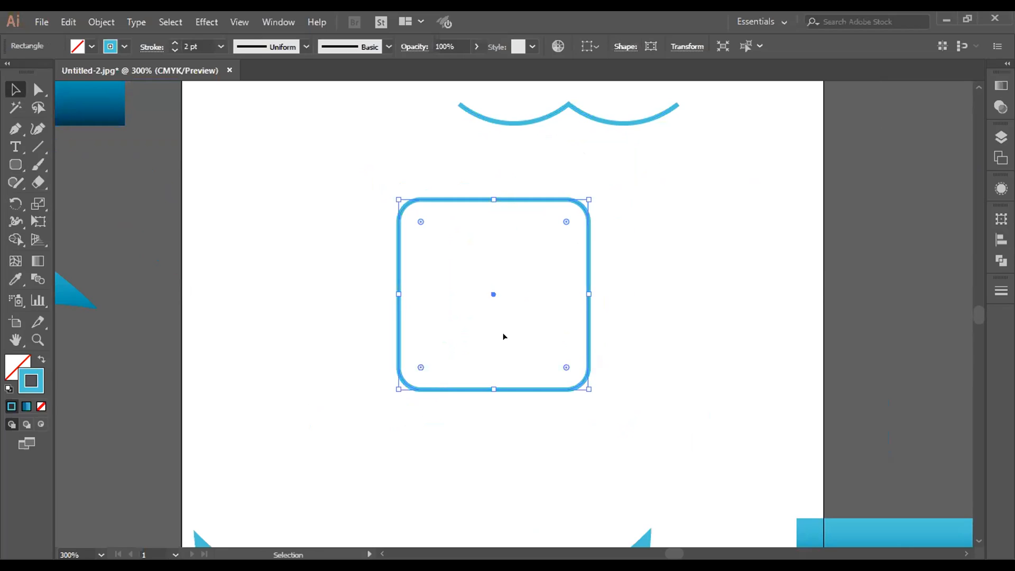
click(421, 366)
drag(563, 367, 503, 300)
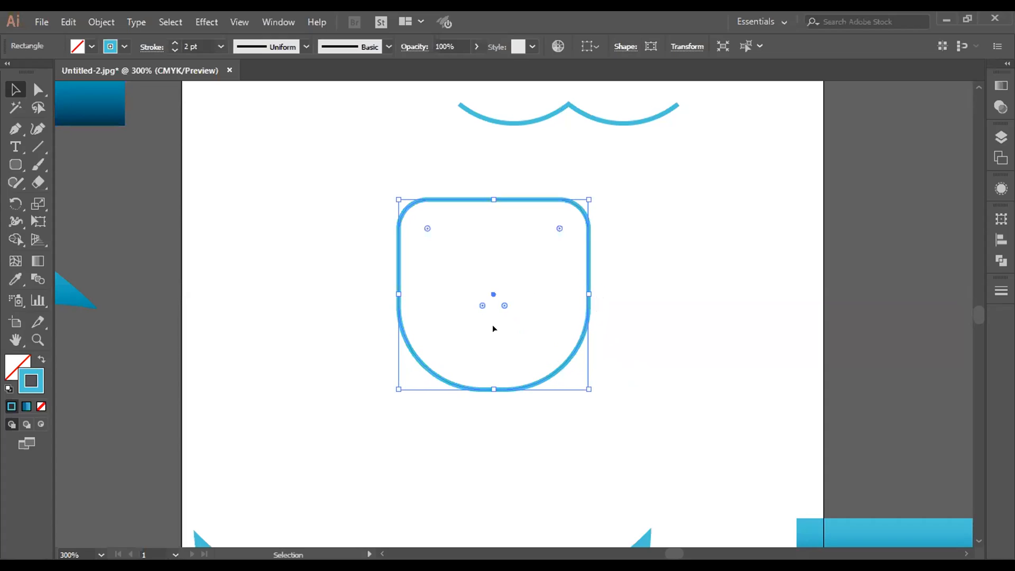
click(465, 448)
click(483, 388)
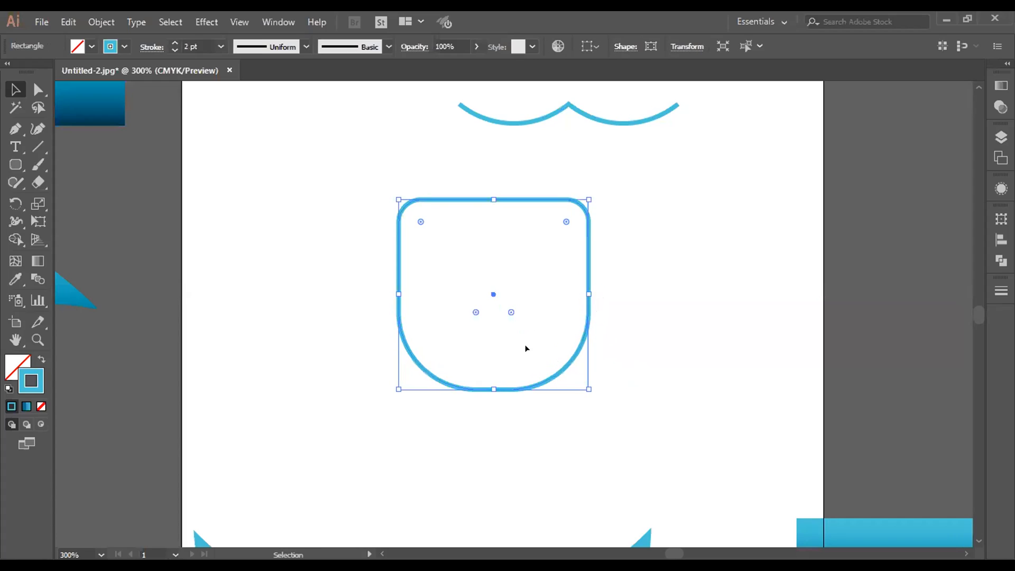
Step: Try to round only the two lower corners of the shape further, and undo the change
click(511, 312)
shift+click(476, 312)
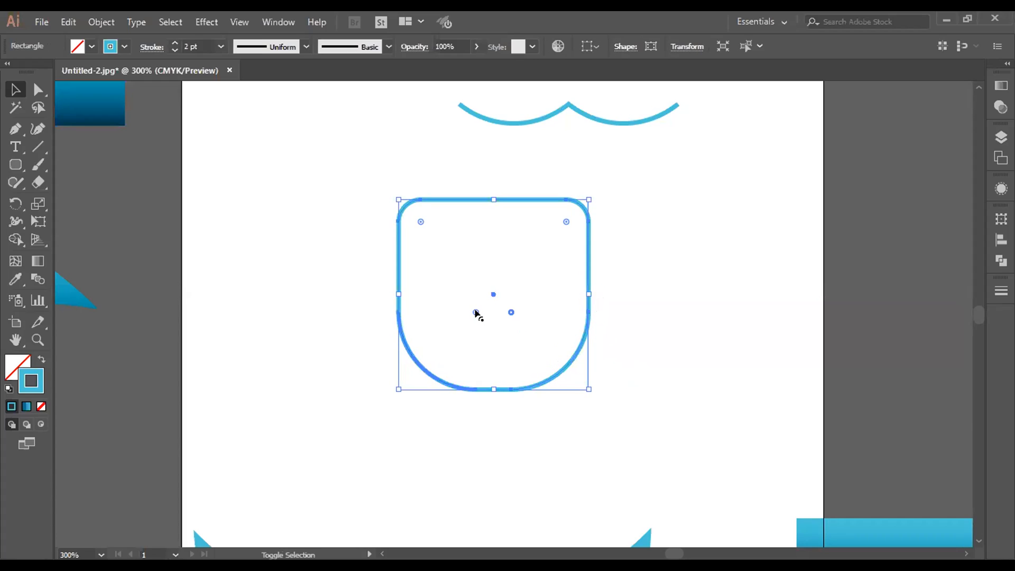
drag(476, 312, 478, 300)
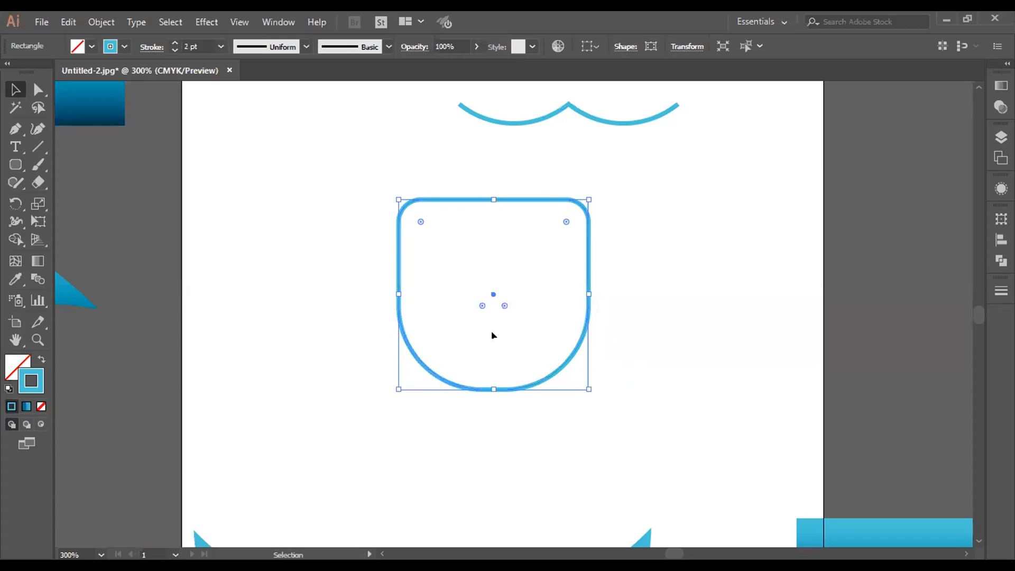
key(ctrl+z)
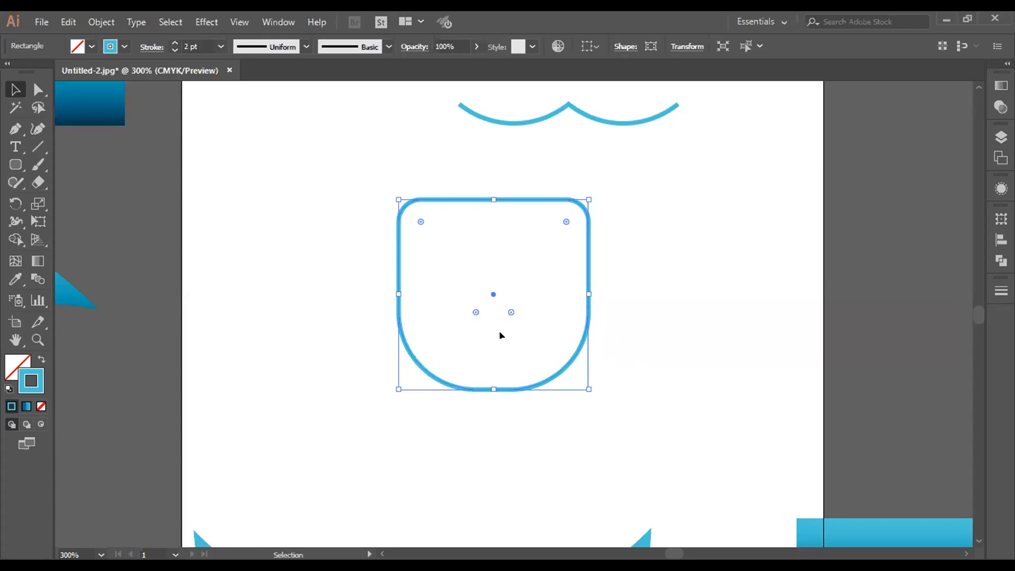
click(550, 430)
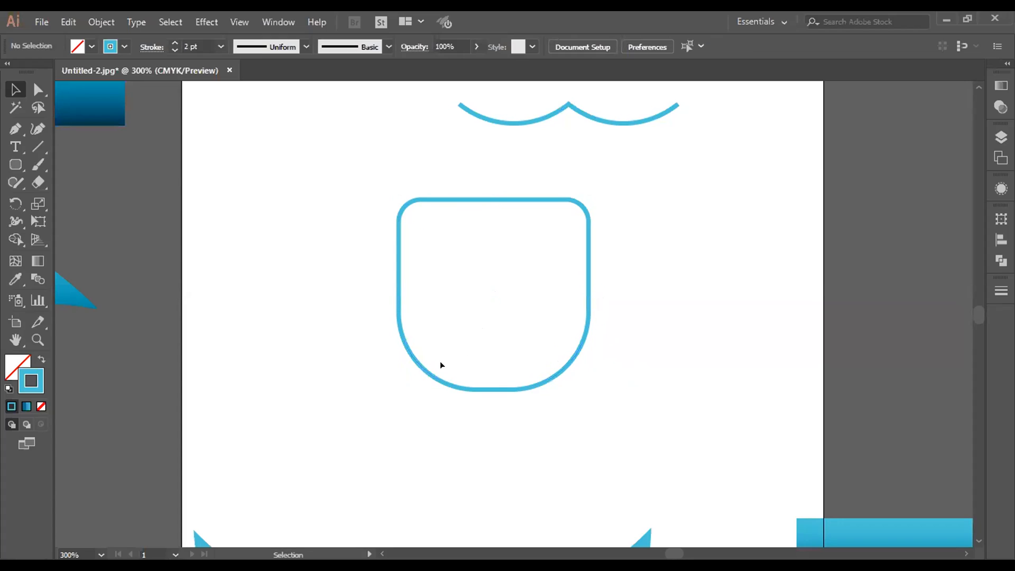
Step: Try again to shorten the flat bottom edge by adjusting the corner rounding, and undo the adjustments
click(437, 377)
click(476, 312)
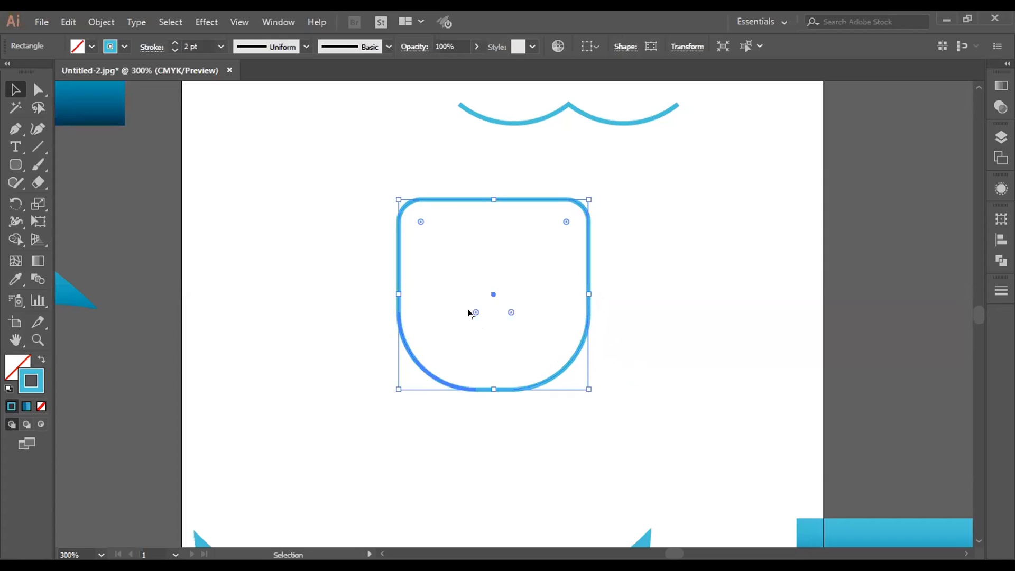
mouse_move(506, 314)
mouse_down()
mouse_move(495, 297)
mouse_move(505, 306)
mouse_up()
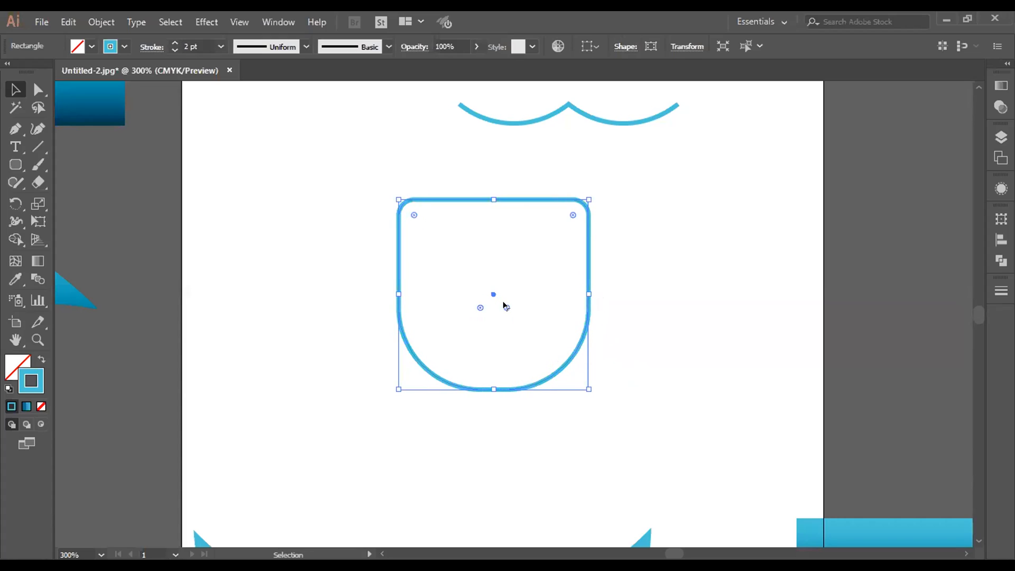
click(518, 422)
key(ctrl+z)
key(ctrl+z)
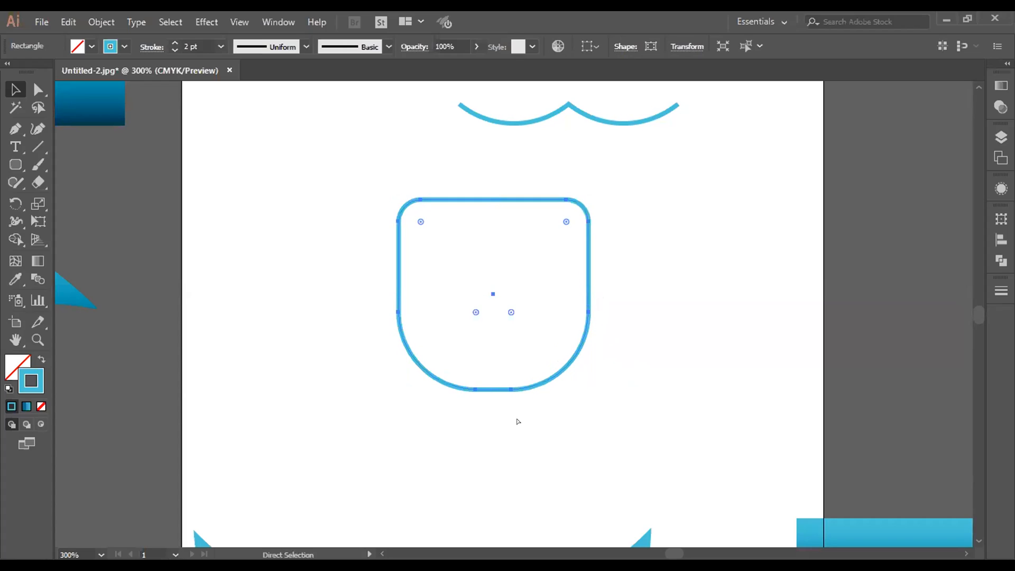
Step: Try to add an anchor point at the middle of the shape's bottom edge with the Pen tool
click(518, 421)
click(16, 131)
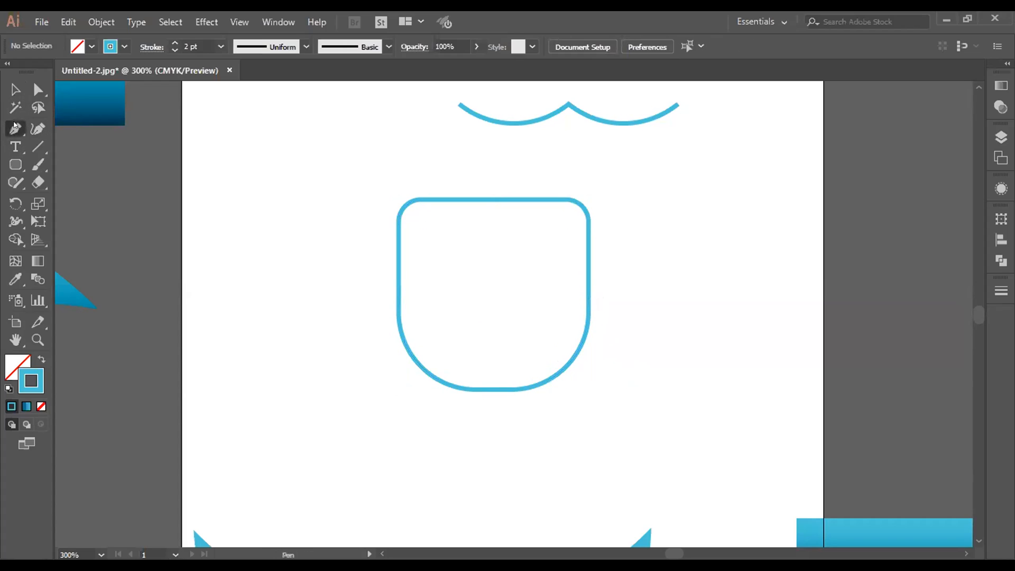
click(493, 389)
ctrl+click(326, 373)
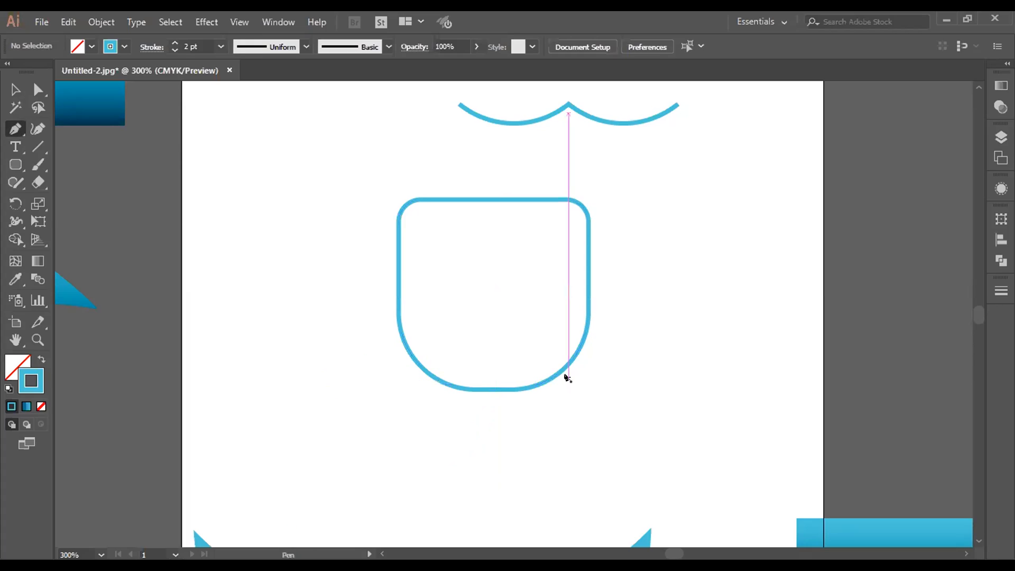
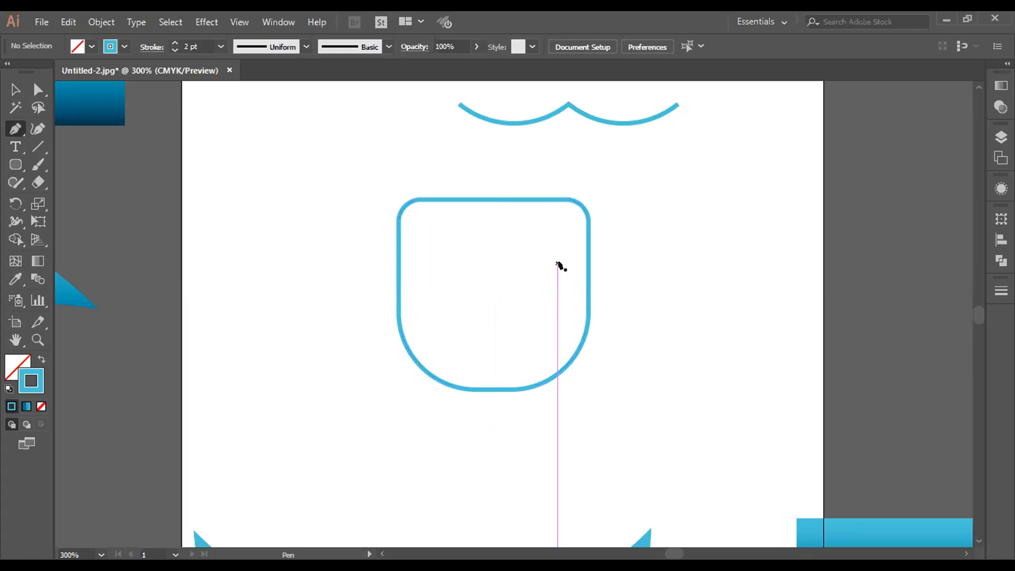
Step: Remove the rounding from the two upper corners of the blue outline shape so they are square
key(v)
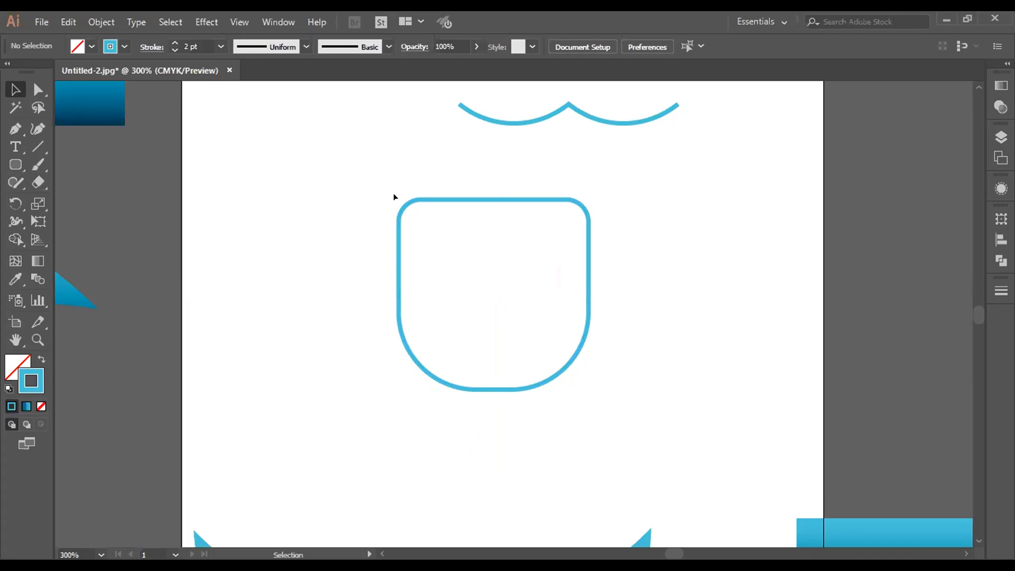
drag(394, 197, 620, 446)
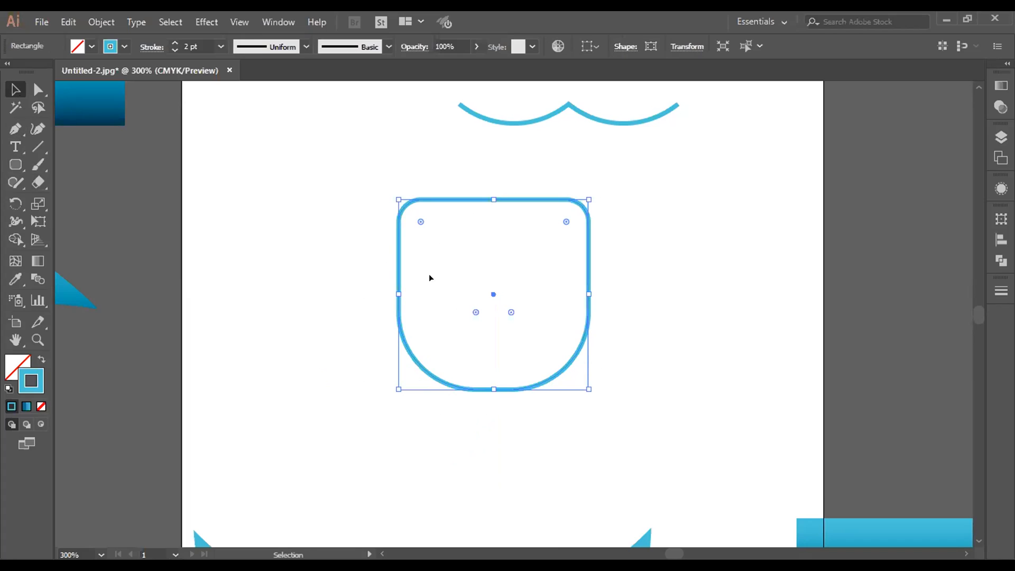
click(421, 222)
drag(562, 218, 596, 185)
Step: Add an anchor point at the middle of the shape's flat bottom edge and move it straight down to form a pointed tip
click(13, 127)
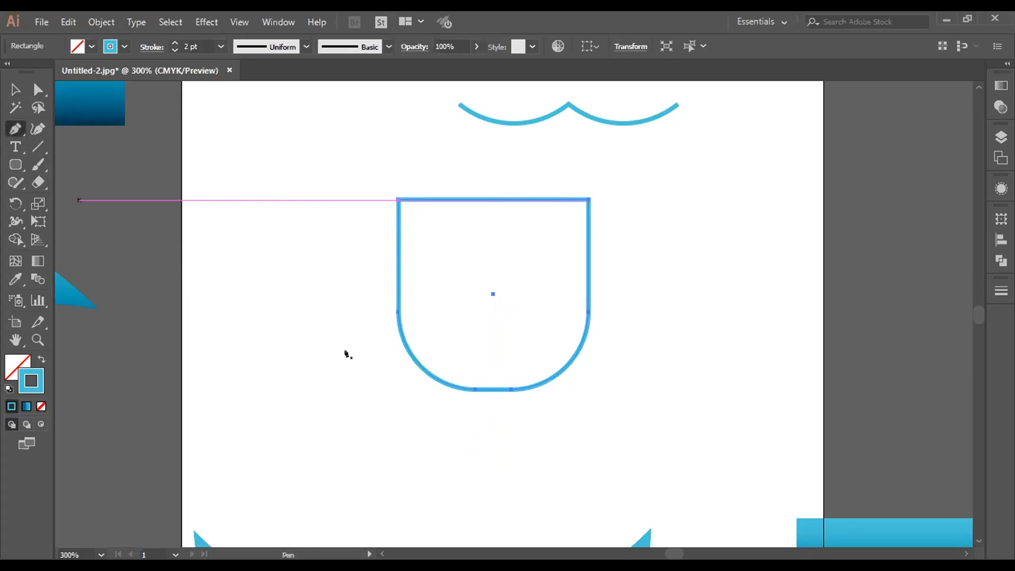
click(491, 388)
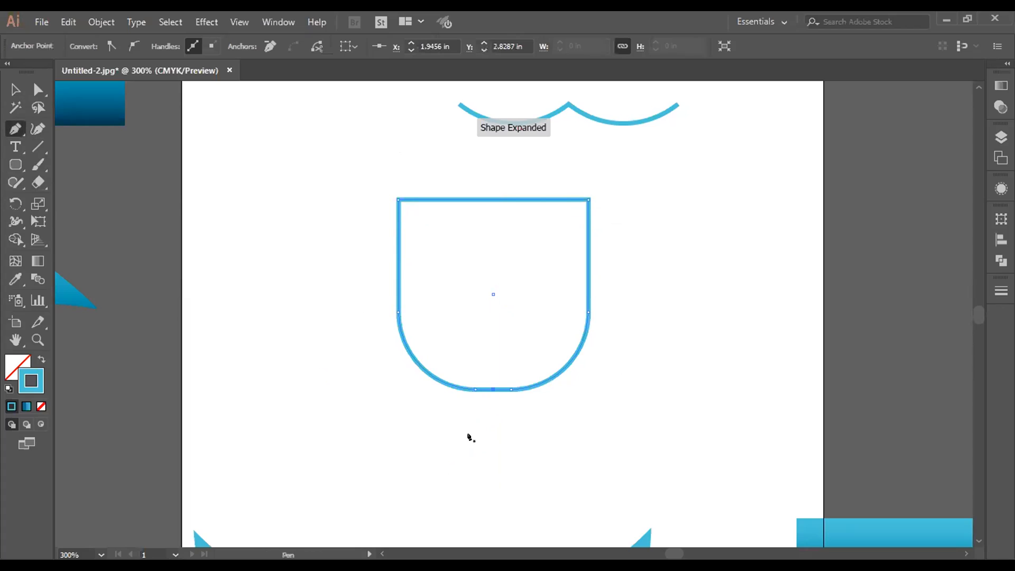
click(38, 90)
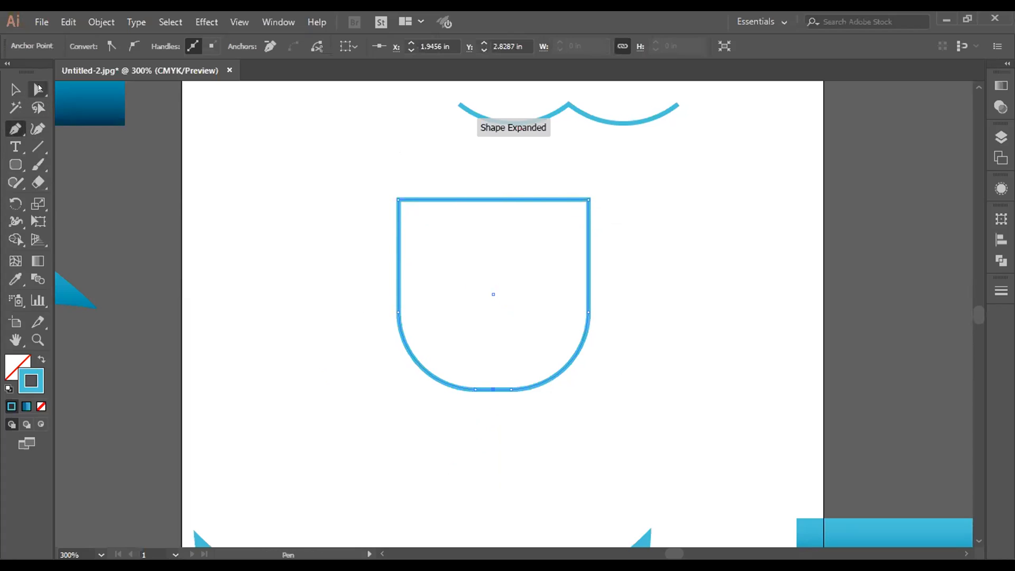
click(492, 389)
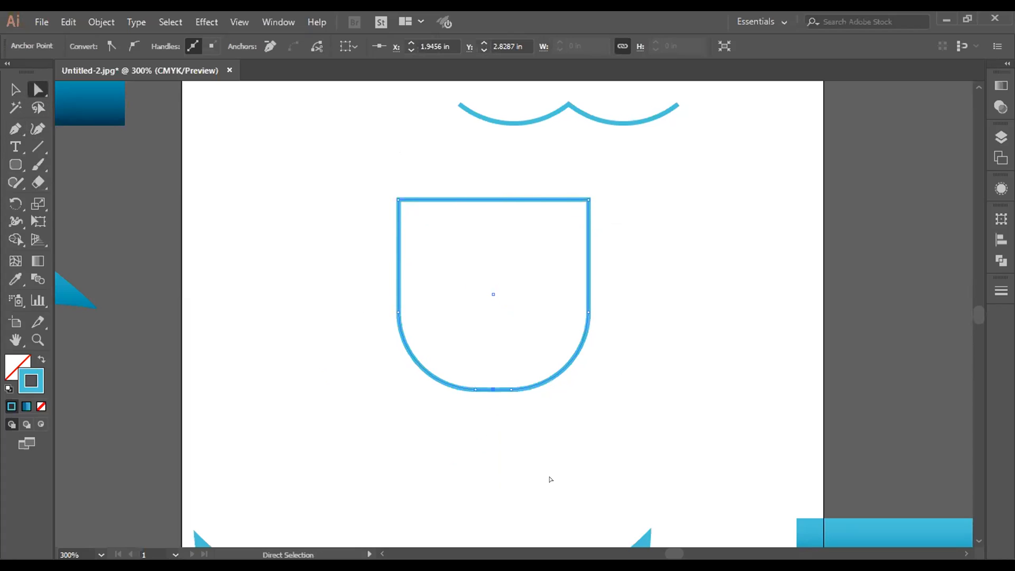
key(Down)
key(Down)
key(Down)
key(Down)
key(Down)
key(Down)
key(Down)
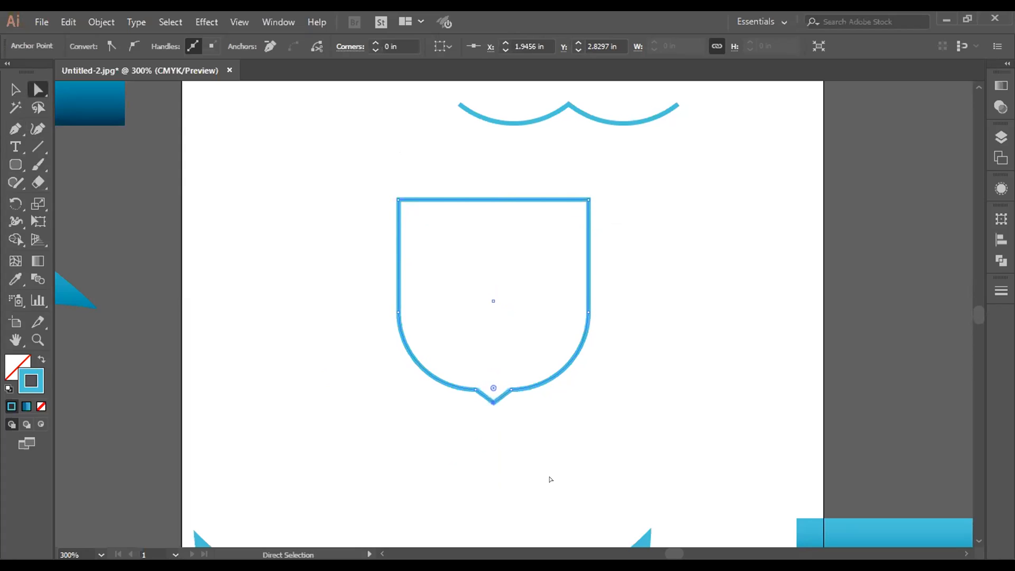
key(Down)
key(Down)
key(Down)
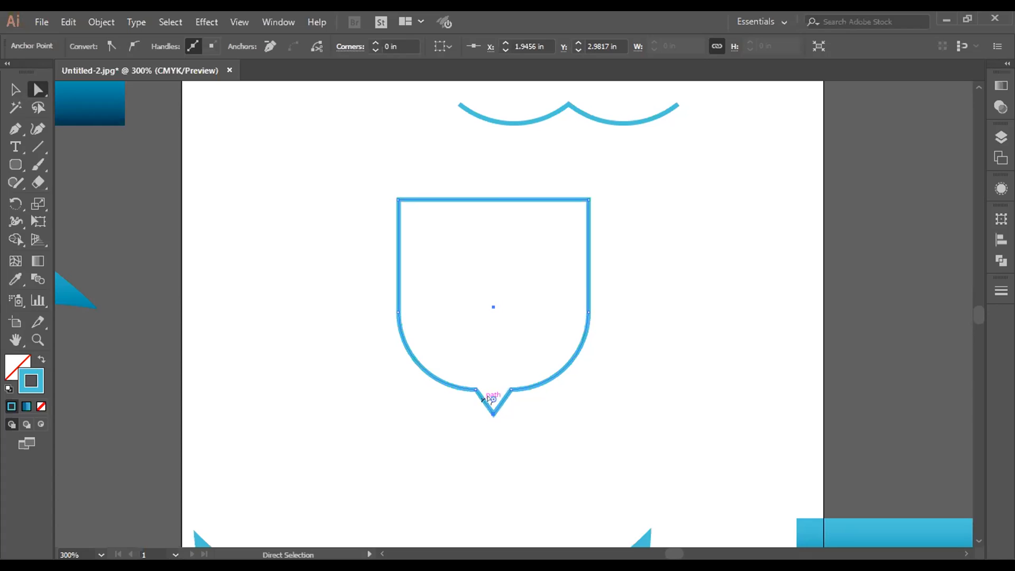
Step: Move the bottom tip's anchor point up slightly to make the point shallower
drag(492, 398, 494, 406)
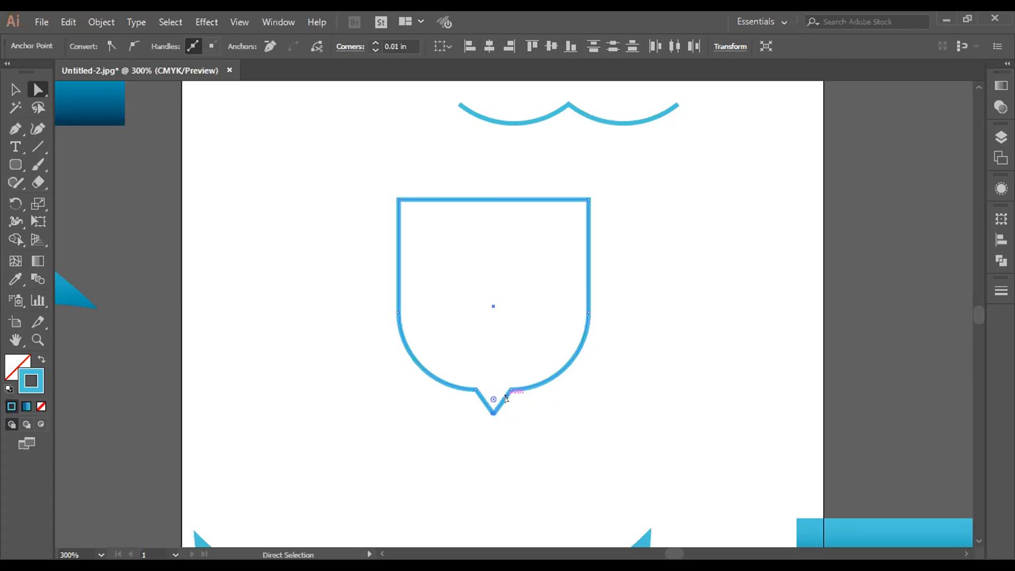
click(482, 434)
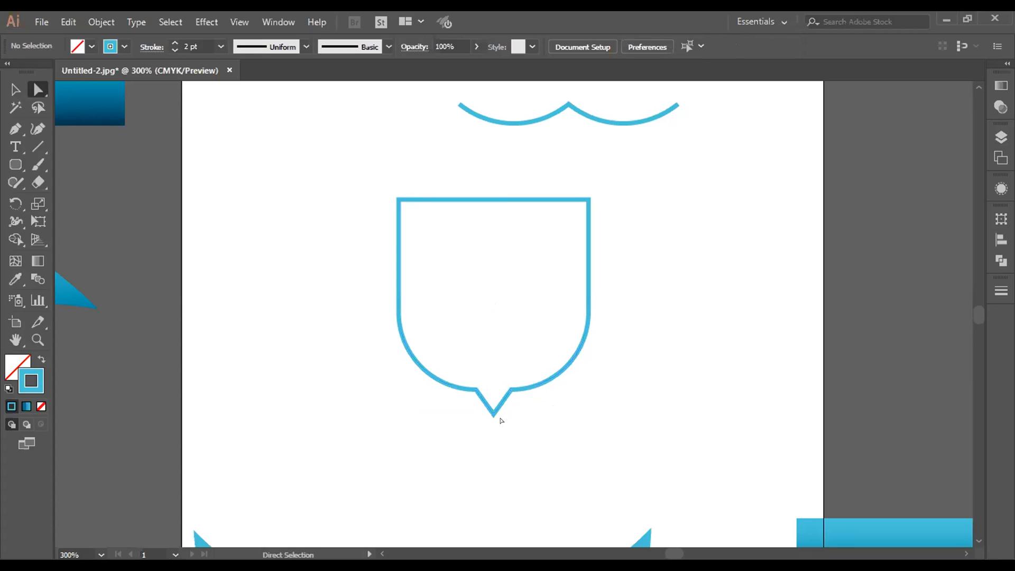
click(491, 410)
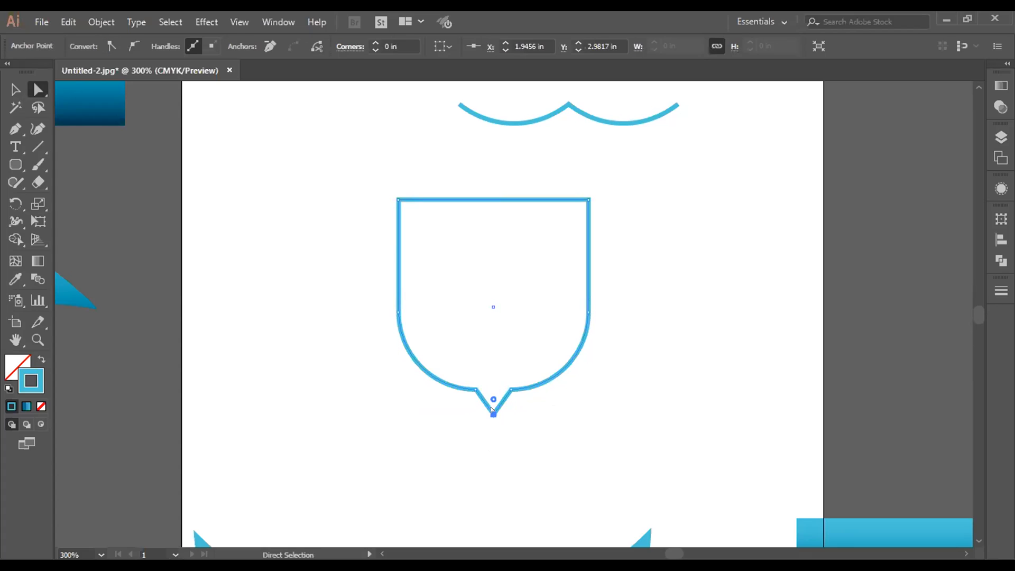
drag(492, 408, 492, 404)
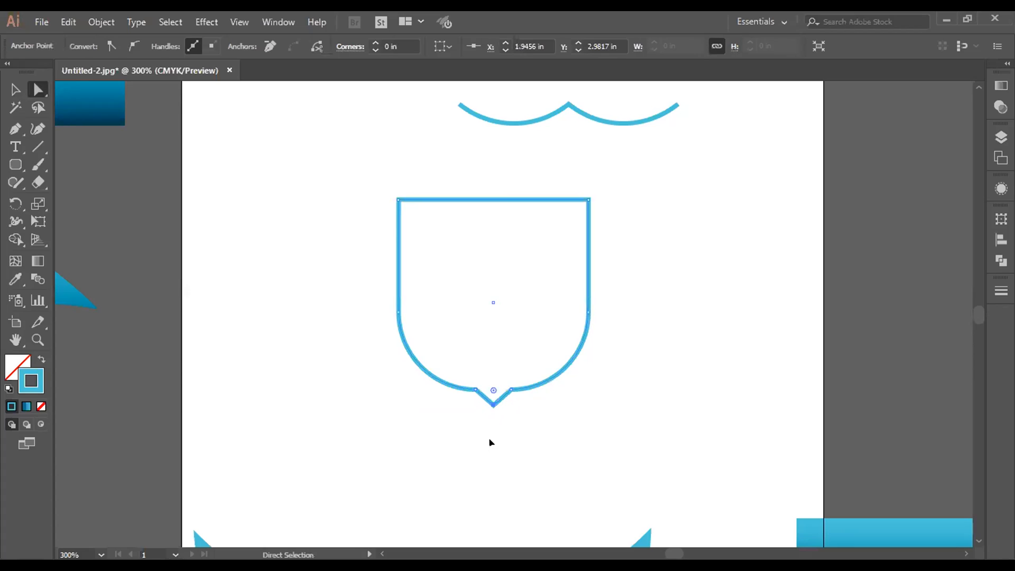
click(490, 441)
Step: Try rounding the two corners on either side of the bottom tip, and undo the change
click(476, 390)
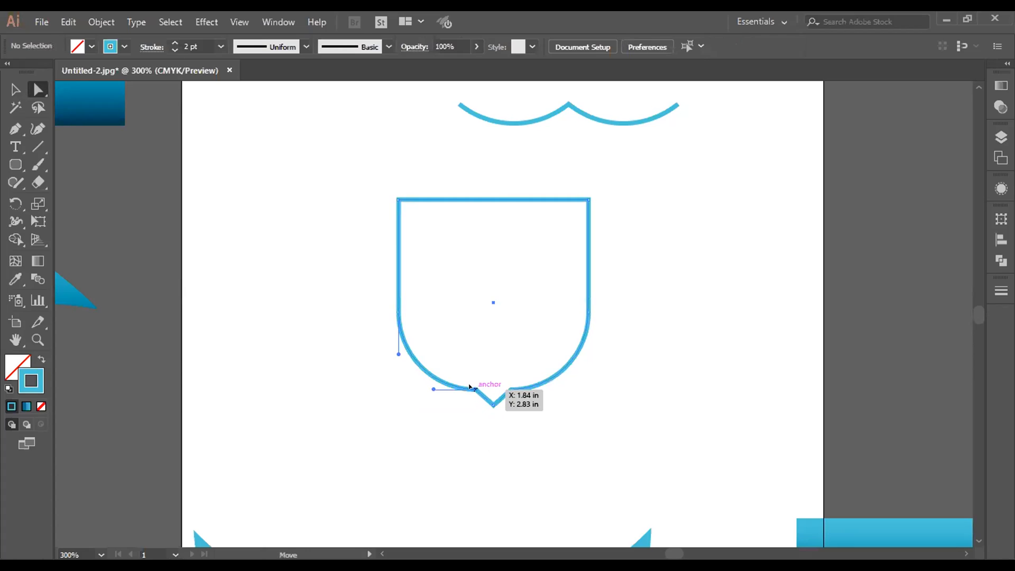
shift+click(511, 390)
drag(516, 405, 523, 411)
click(500, 458)
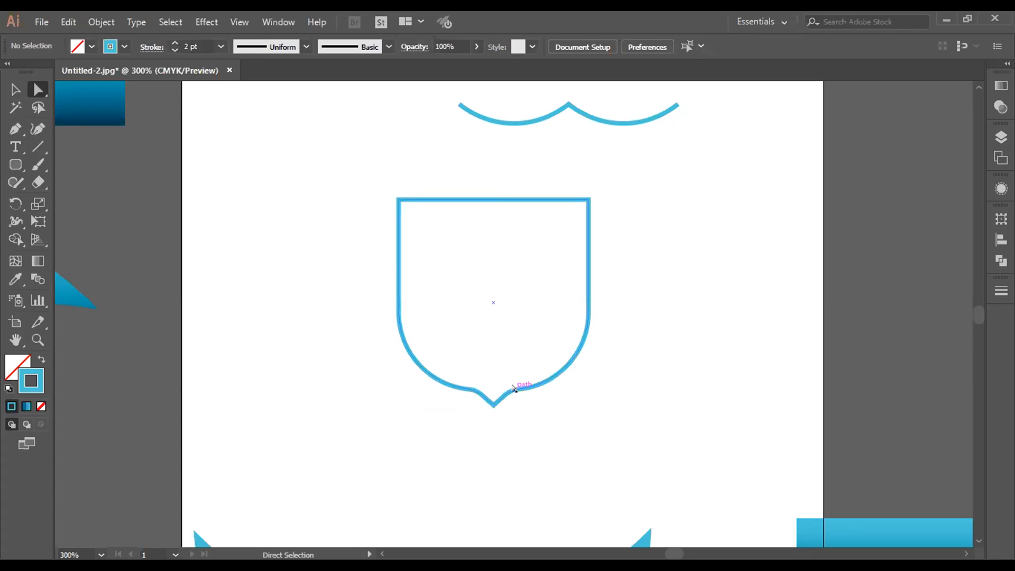
key(ctrl+z)
Step: Round the two corners on either side of the bottom tip to a 0.11 in radius
key(ctrl+minus)
key(ctrl+plus)
key(ctrl+plus)
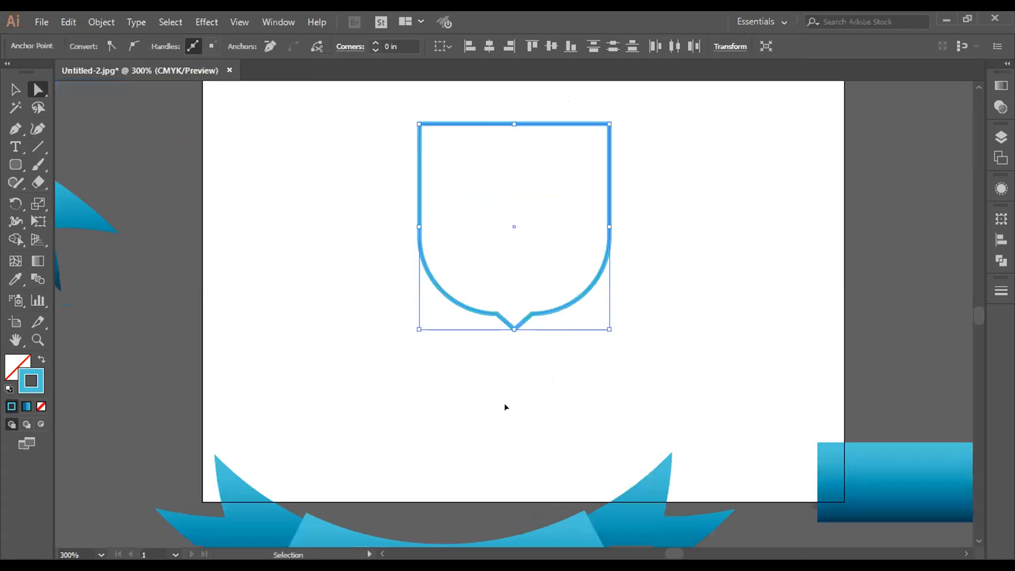
key(ctrl+plus)
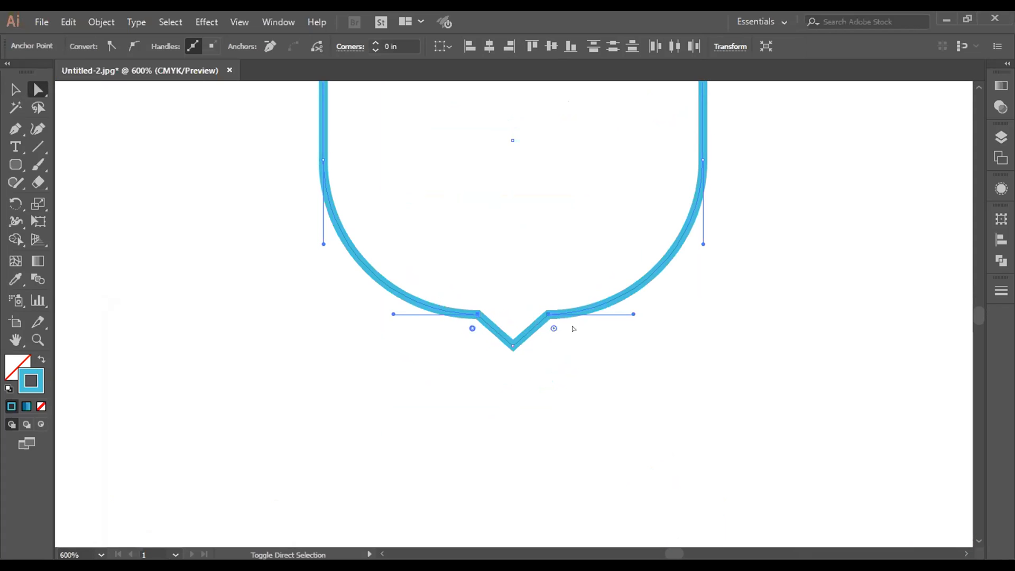
drag(553, 328, 562, 352)
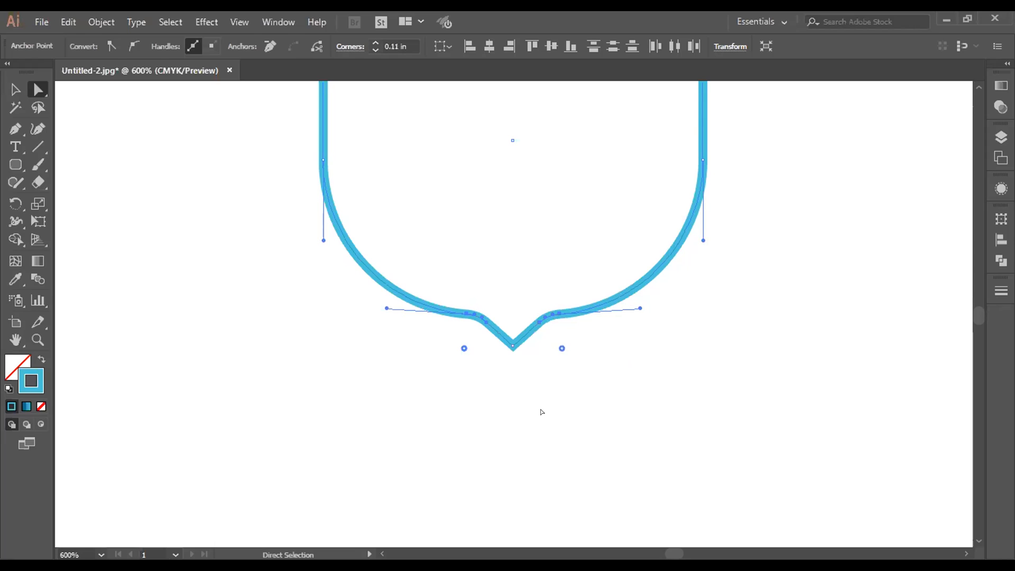
click(538, 420)
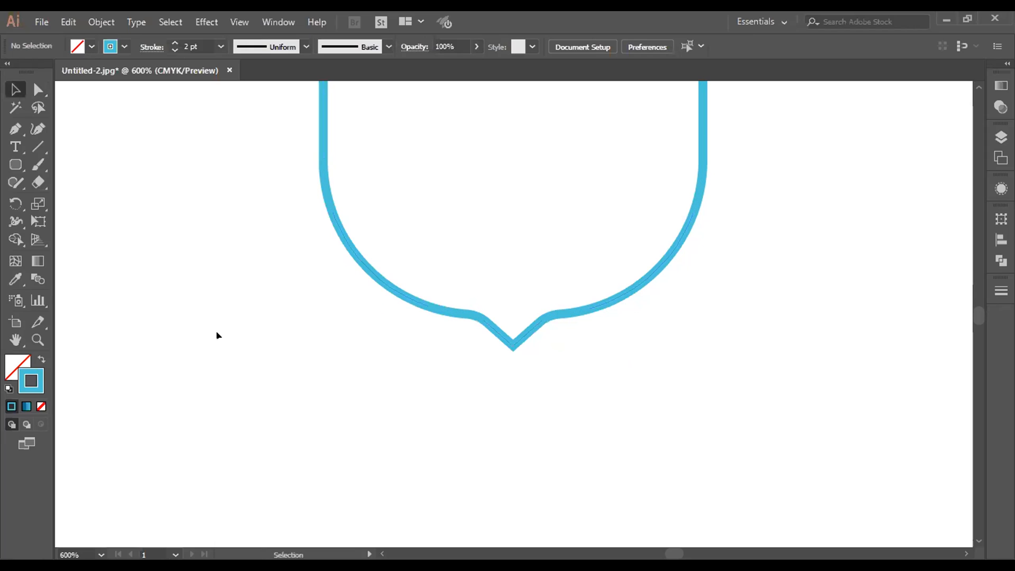
Step: Enlarge the shield outline proportionally and move it down so its tip sits just above the curved ribbon banner
key(ctrl+minus)
key(ctrl+minus)
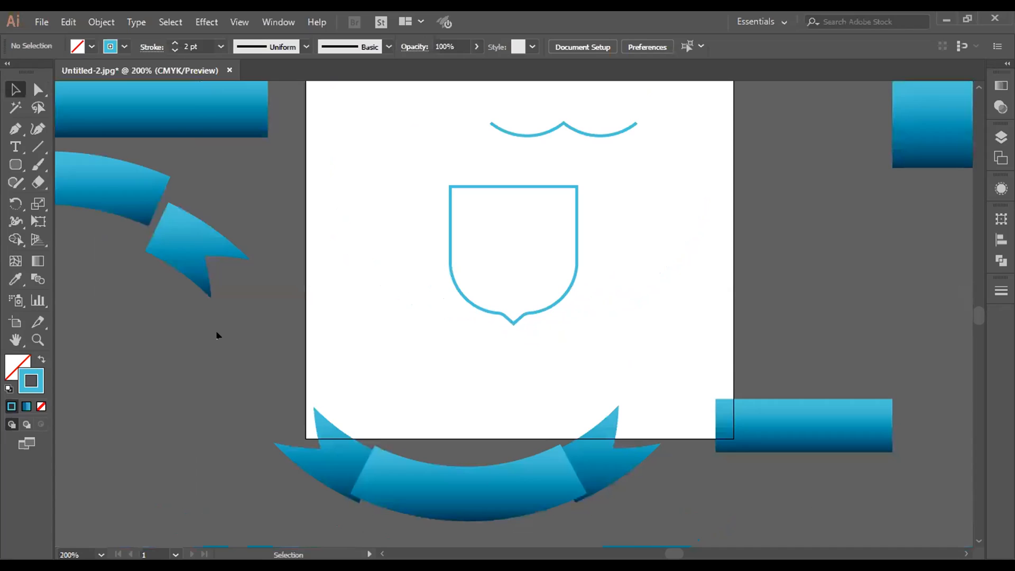
scroll(560, 256, down, 1)
click(550, 288)
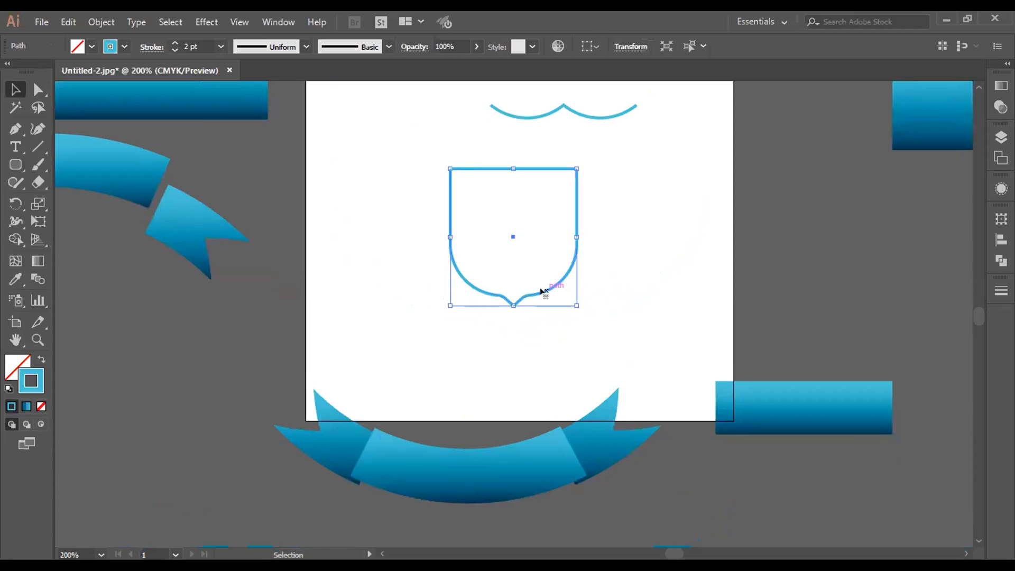
mouse_move(576, 305)
mouse_down()
mouse_move(618, 351)
mouse_move(504, 364)
mouse_move(492, 409)
mouse_up()
click(632, 286)
Step: Delete the straight top edge of the shield outline, leaving its upper end open
click(478, 246)
key(a)
click(408, 247)
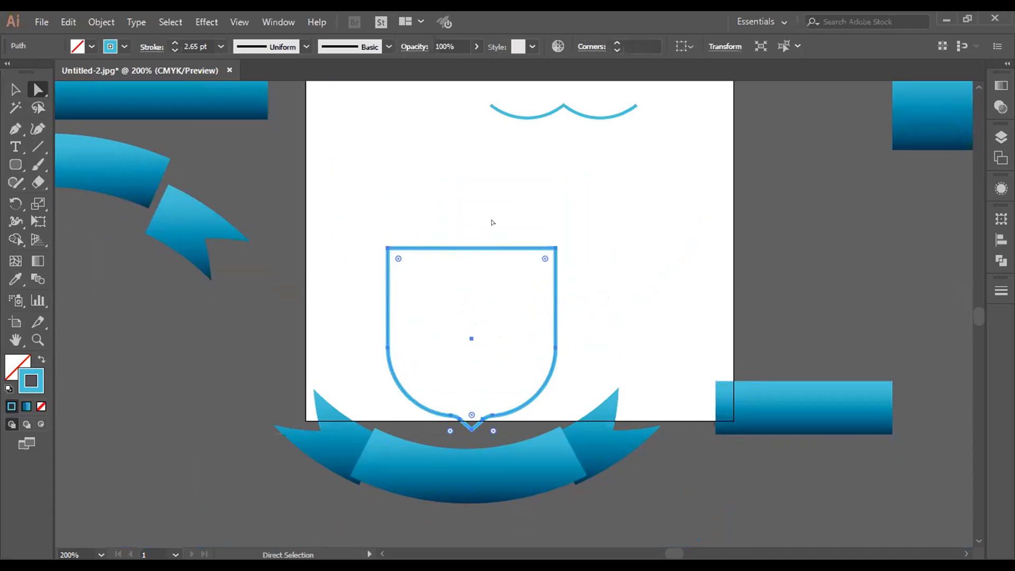
key(Delete)
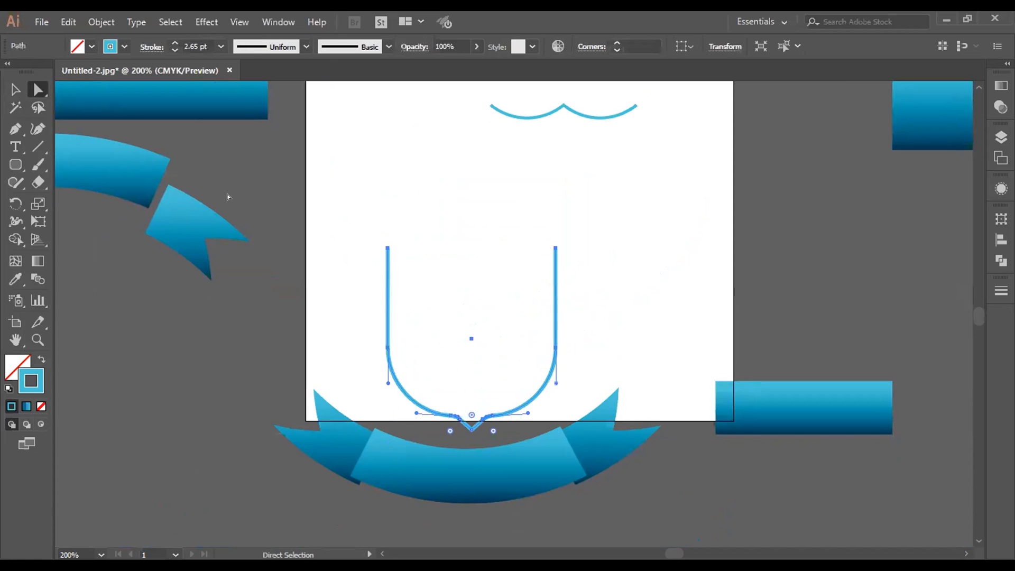
Step: Move the joined double curve to the open top of the shield and scale it proportionally to match the shield's width
key(v)
click(584, 115)
mouse_move(578, 113)
mouse_down()
mouse_move(517, 211)
mouse_move(476, 249)
mouse_move(491, 256)
mouse_up()
key(ctrl+equal)
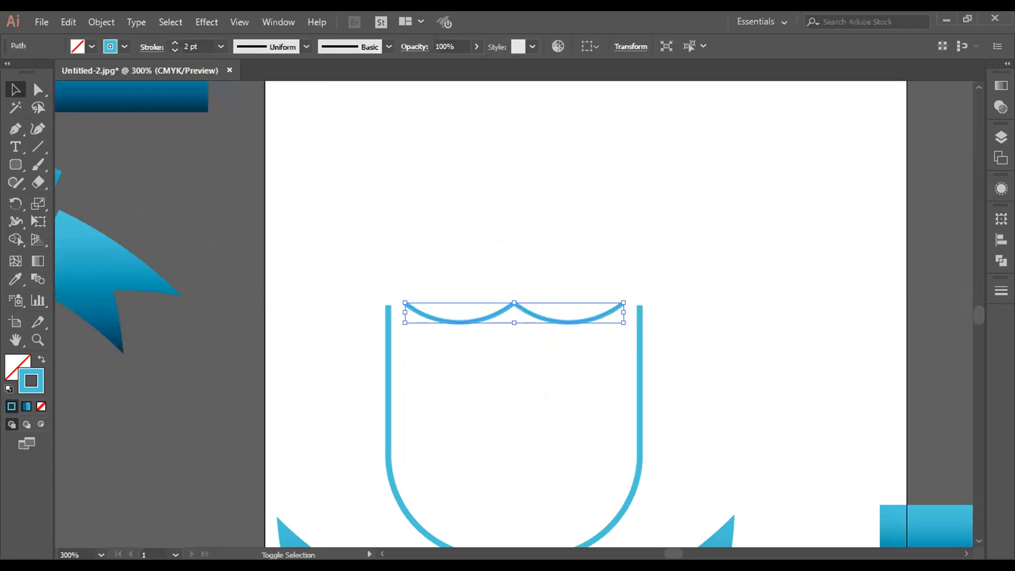
drag(624, 302, 655, 267)
Step: Align the double curve and the open shield outline horizontally by their centers
drag(430, 233, 640, 414)
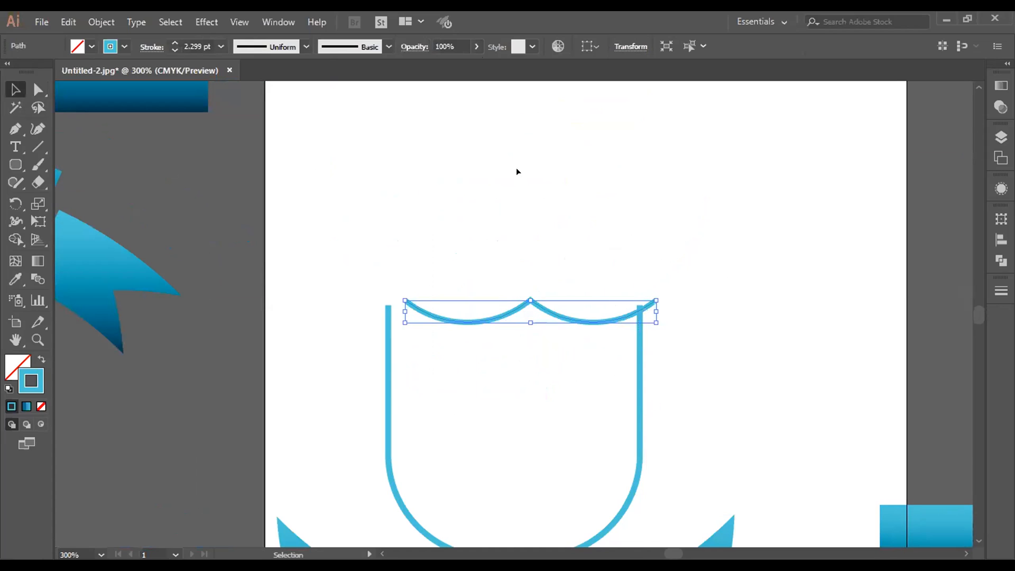
drag(304, 316, 561, 434)
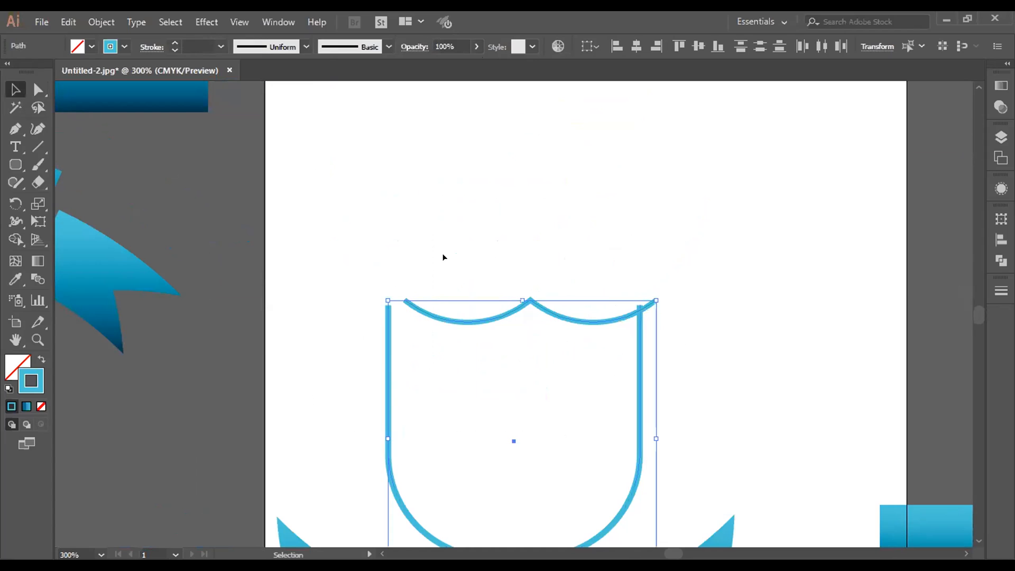
click(637, 46)
click(656, 277)
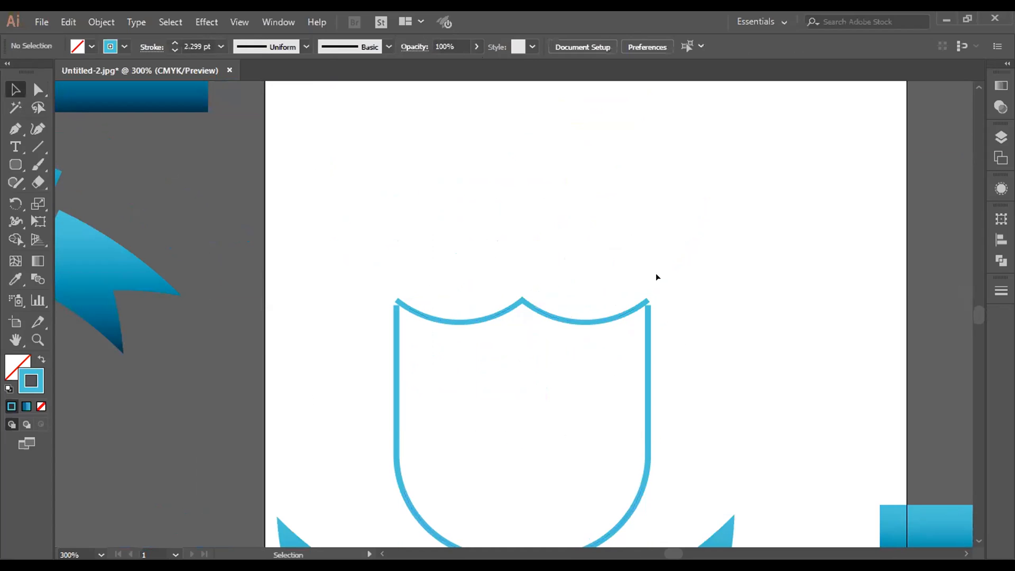
Step: Join the double curve and the shield outline at both upper ends into one closed path
drag(370, 266, 684, 396)
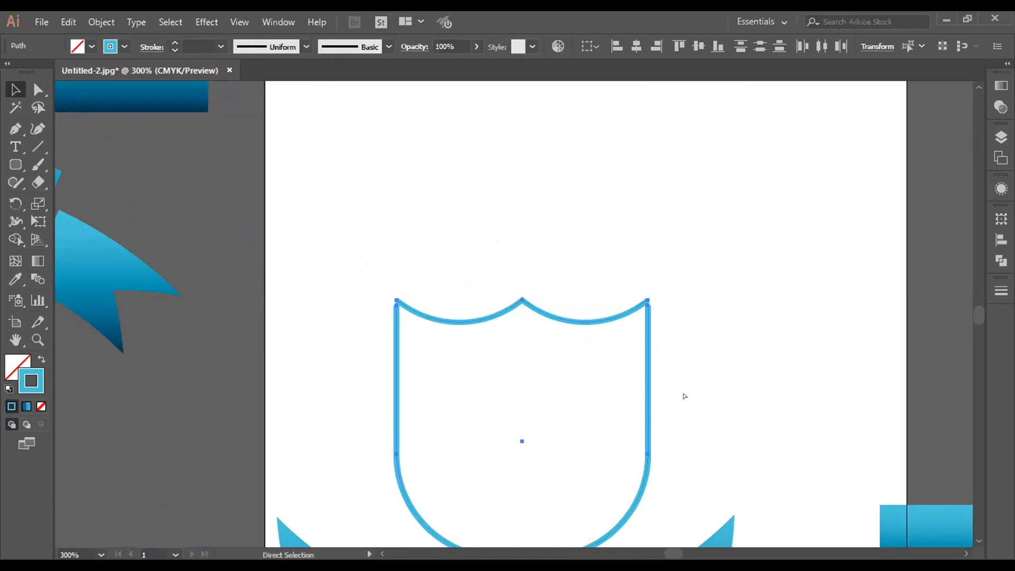
key(ctrl+j)
key(ctrl+j)
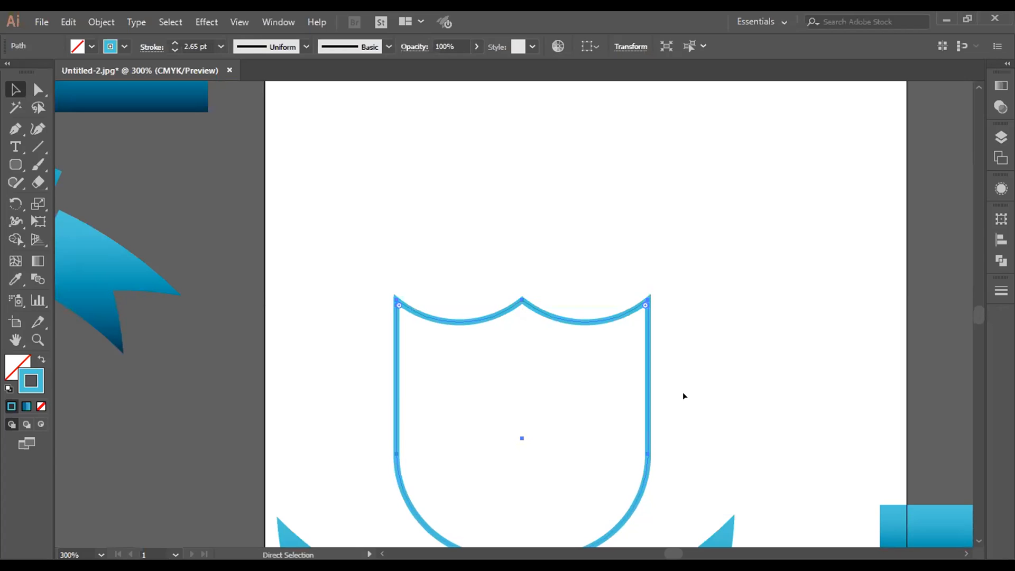
Step: Try stretching the closed shield taller and wider, and undo both changes
scroll(684, 396, down, 5)
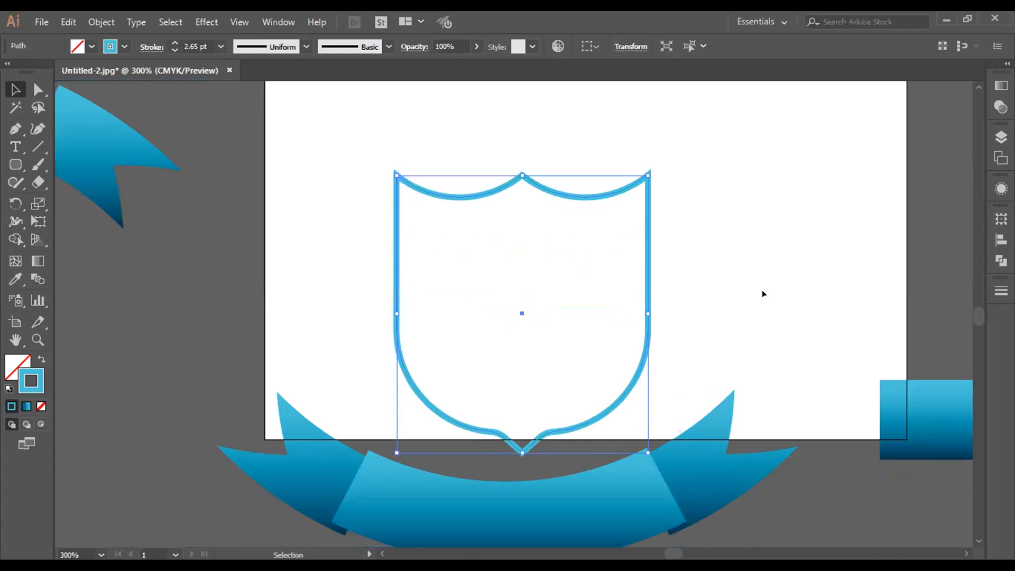
click(551, 195)
click(550, 194)
scroll(547, 218, up, 2)
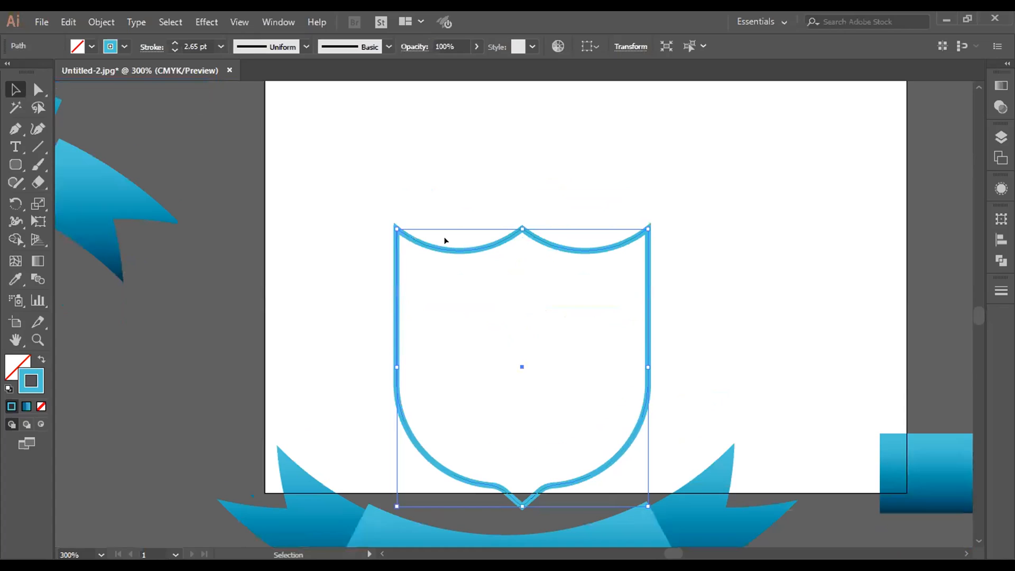
drag(513, 230, 519, 175)
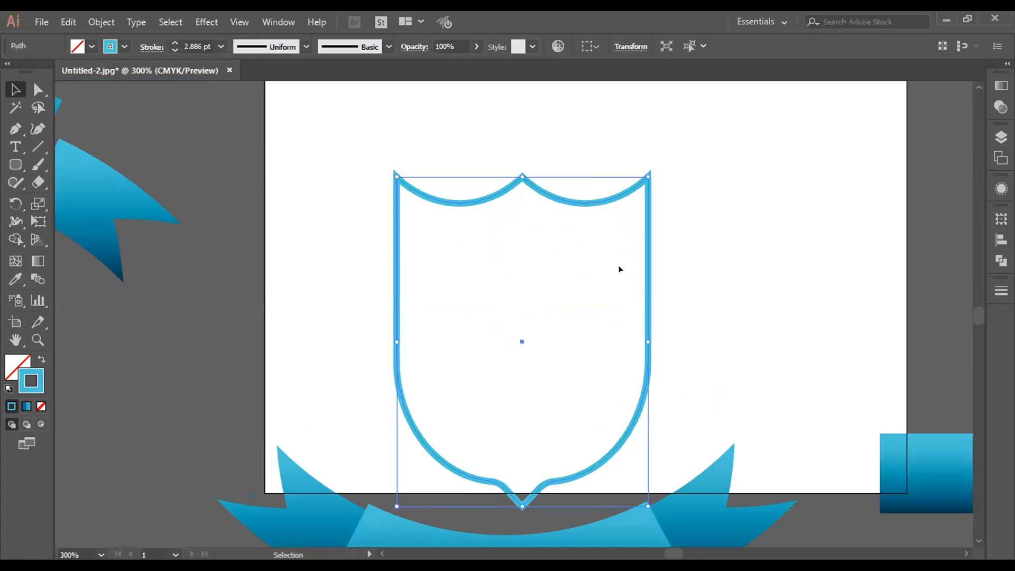
click(634, 290)
click(649, 312)
drag(646, 336, 663, 341)
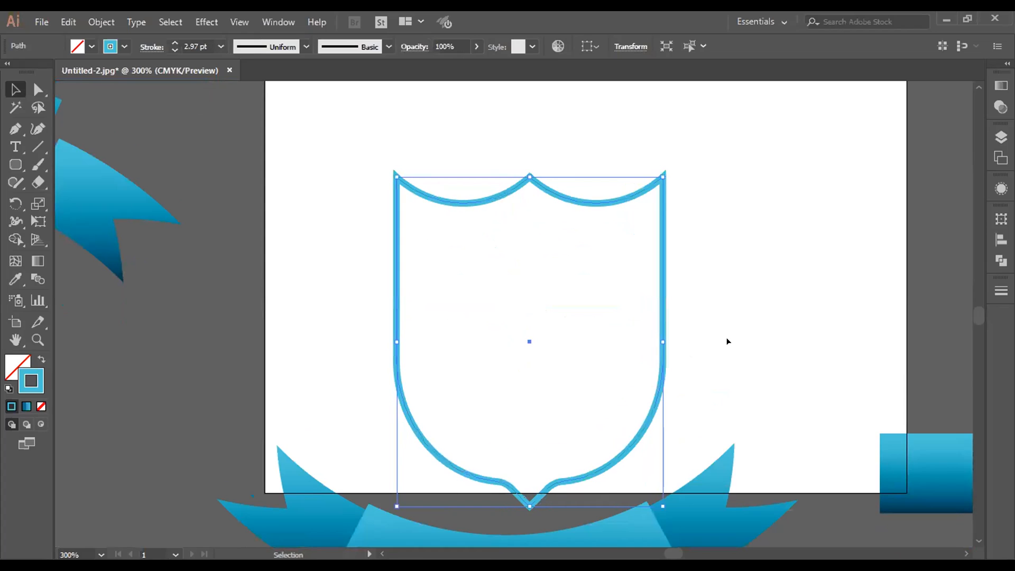
key(ctrl+z)
key(ctrl+z)
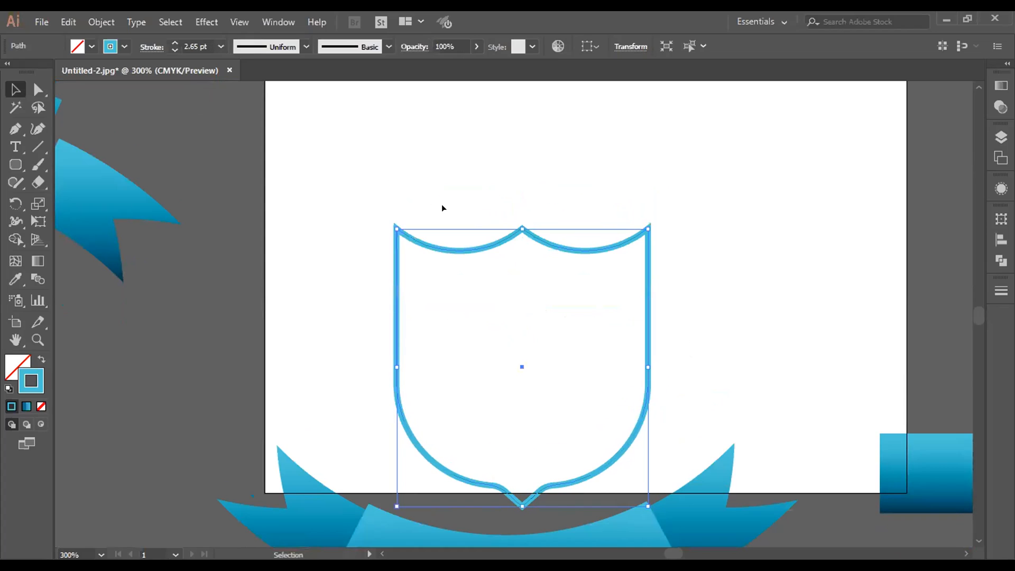
Step: Enlarge the shield proportionally and center it horizontally with the curved ribbon banner below
mouse_move(387, 230)
mouse_down()
mouse_move(350, 167)
mouse_move(417, 315)
mouse_move(727, 517)
mouse_up()
click(251, 238)
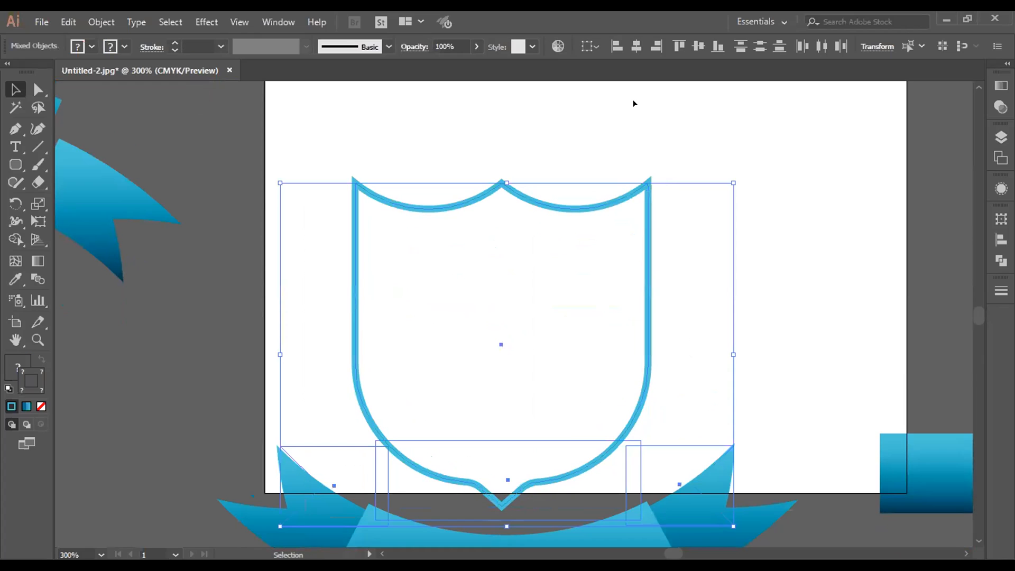
click(637, 46)
click(773, 209)
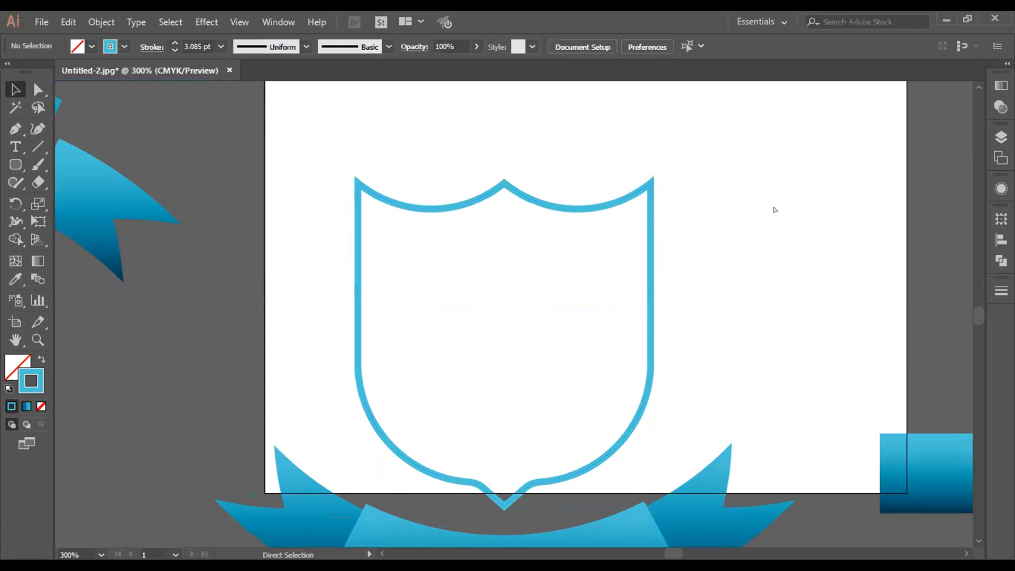
Step: Duplicate the shield outline, scale the copy down proportionally and place it inside the original shield
key(ctrl+minus)
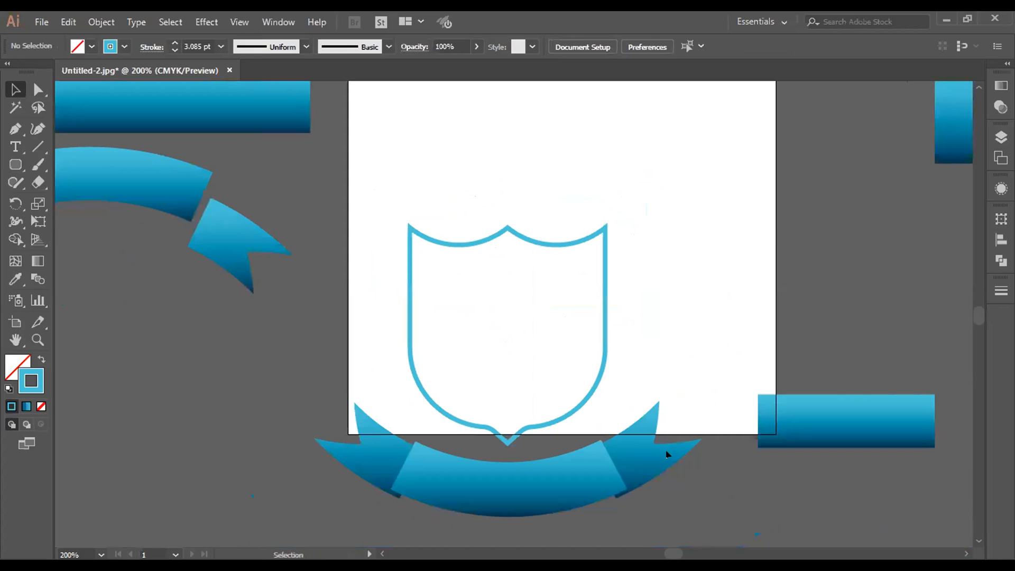
click(587, 234)
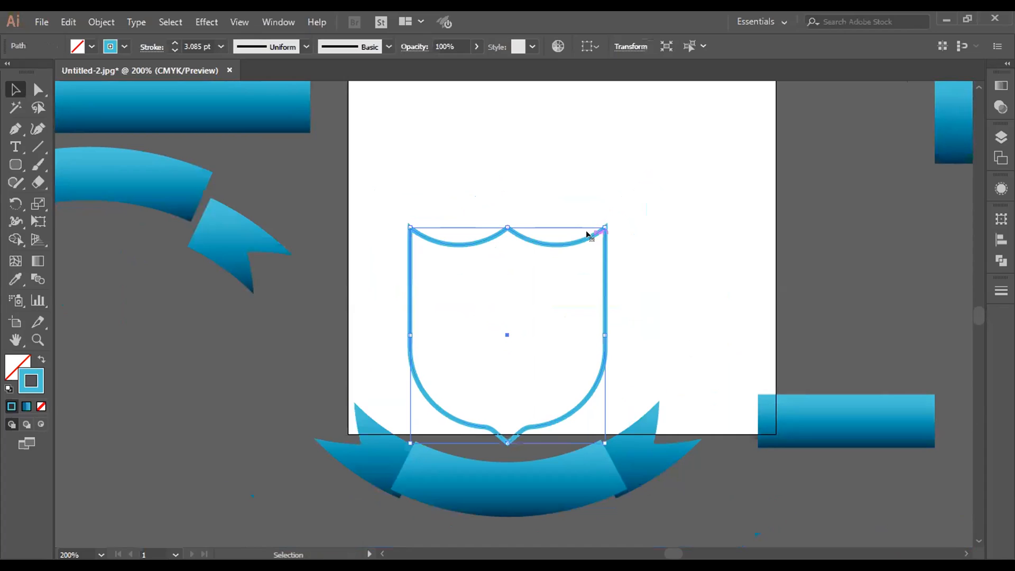
drag(588, 235, 697, 119)
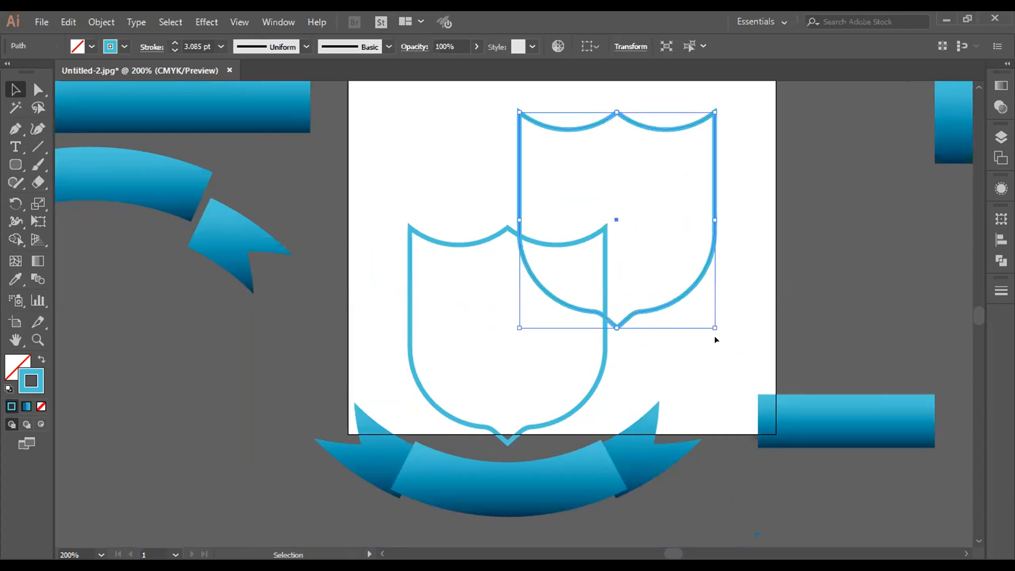
drag(709, 326, 674, 288)
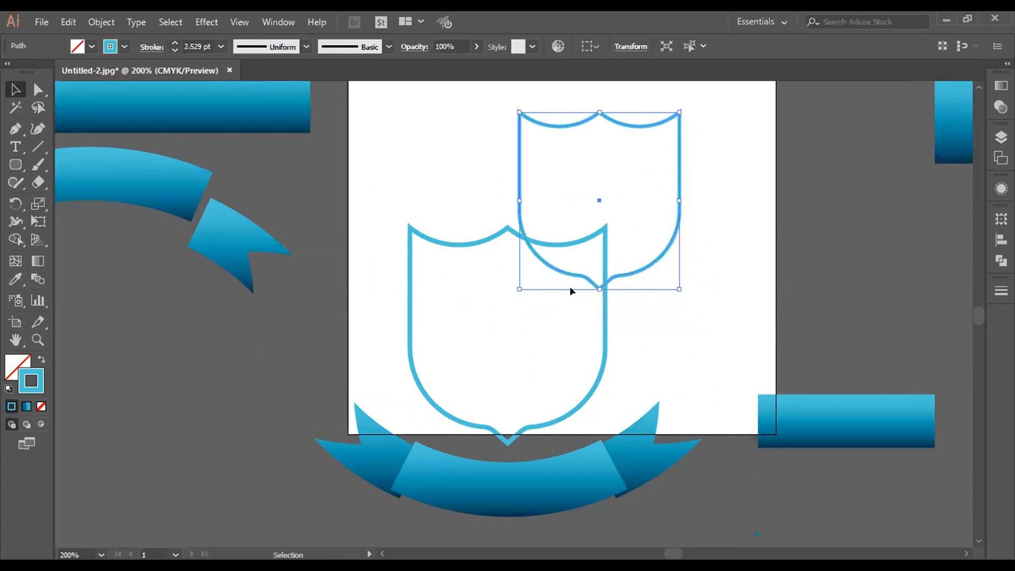
drag(595, 278, 492, 419)
click(635, 377)
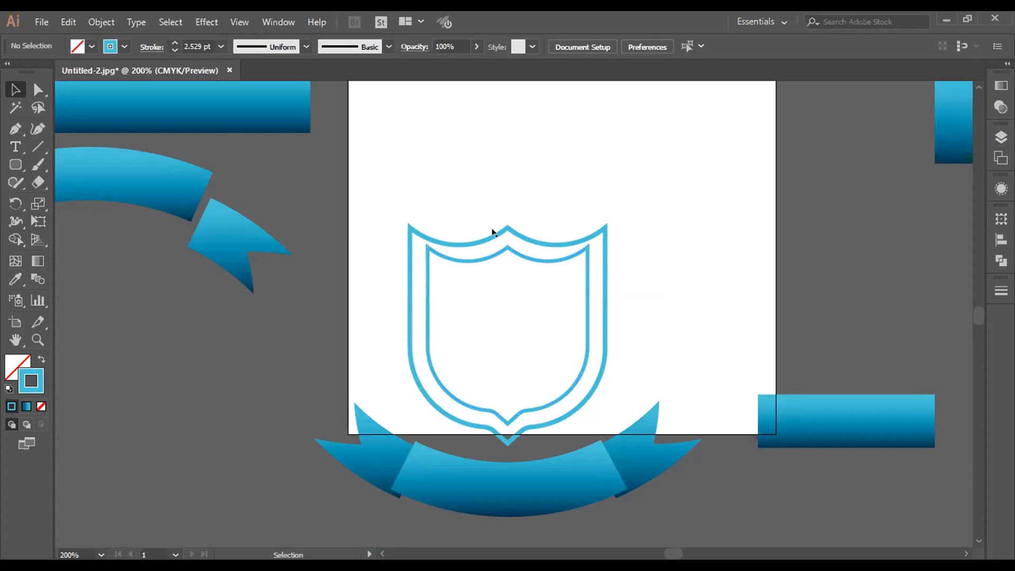
Step: Shrink the inner shield further and center both shields horizontally with the ribbon ends
click(506, 253)
drag(588, 263, 576, 267)
drag(472, 180, 596, 482)
click(637, 46)
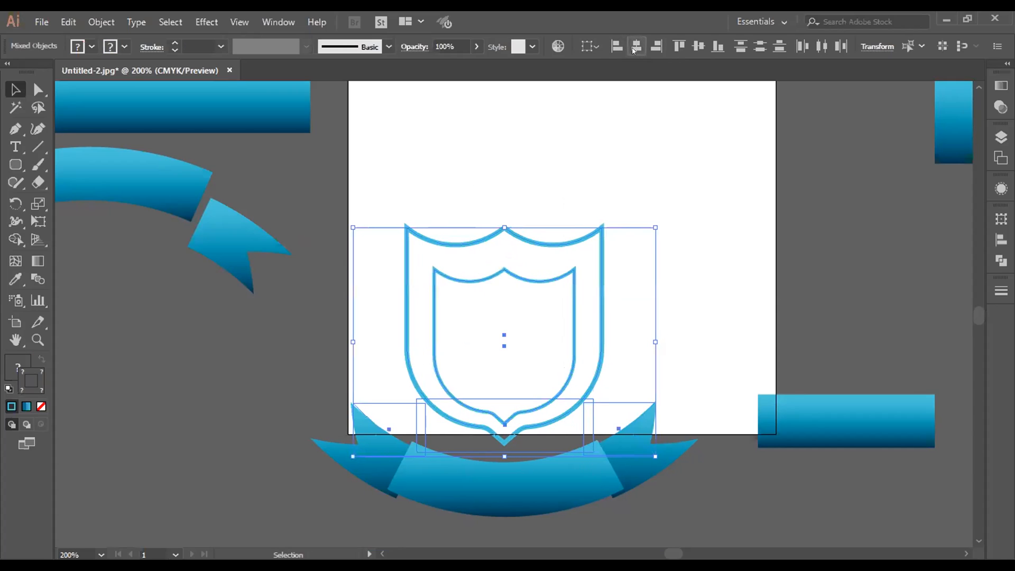
Step: Align the inner and outer shields with each other by their vertical centers
click(560, 171)
drag(561, 287, 562, 289)
click(698, 47)
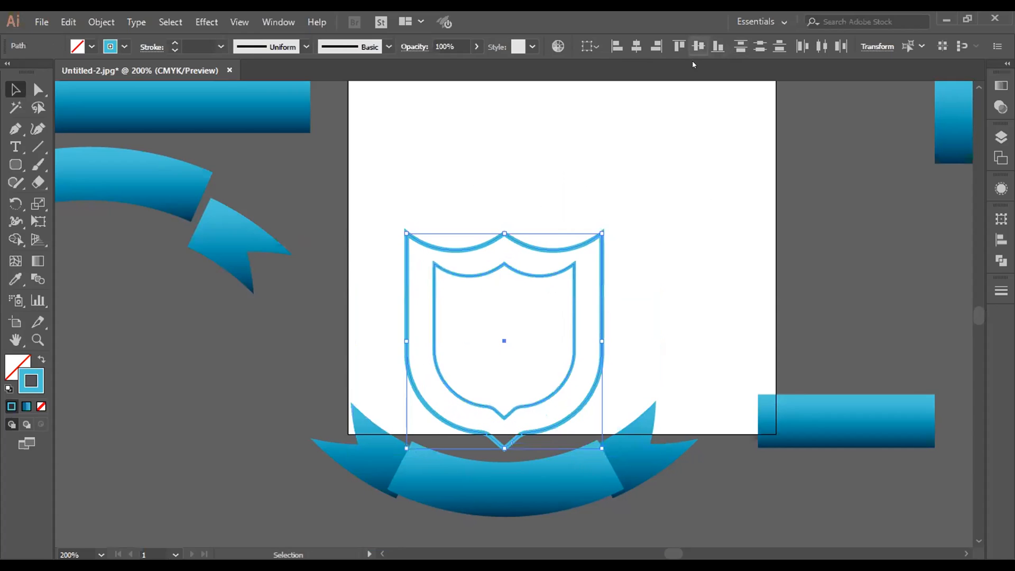
click(718, 246)
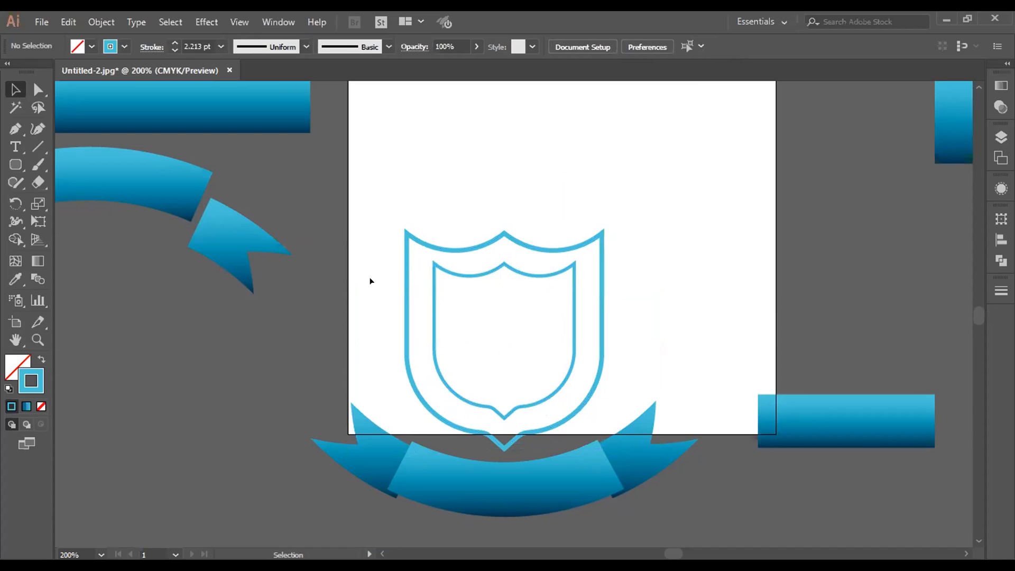
Step: Create a 5-point star with radii 0.1989 in and 0.0994 in beside the shield, and swap its stroke and fill to make it solid blue
scroll(442, 312, down, 3)
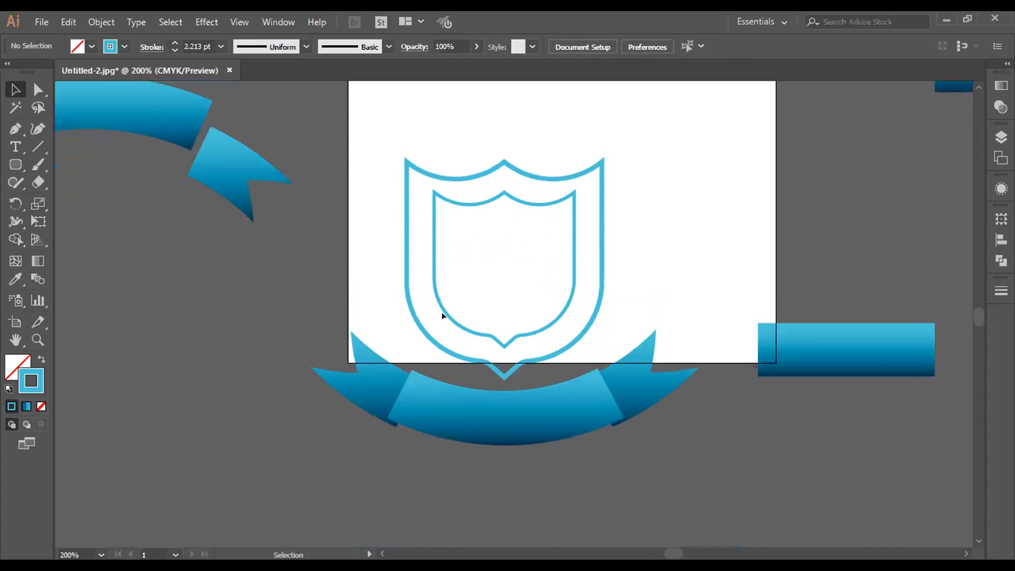
scroll(445, 314, up, 2)
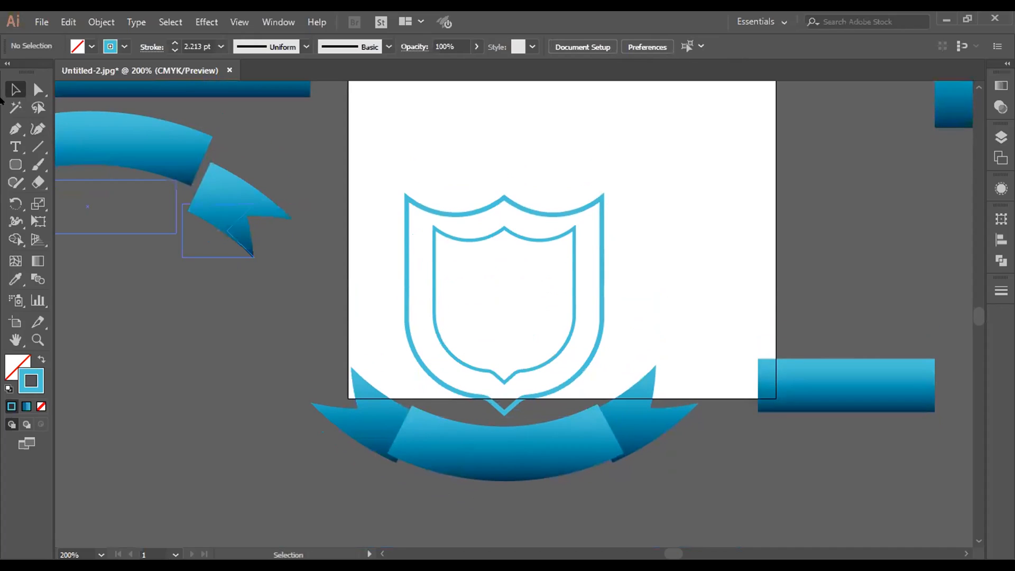
click(16, 165)
drag(15, 168, 74, 240)
drag(449, 165, 471, 170)
key(ctrl+z)
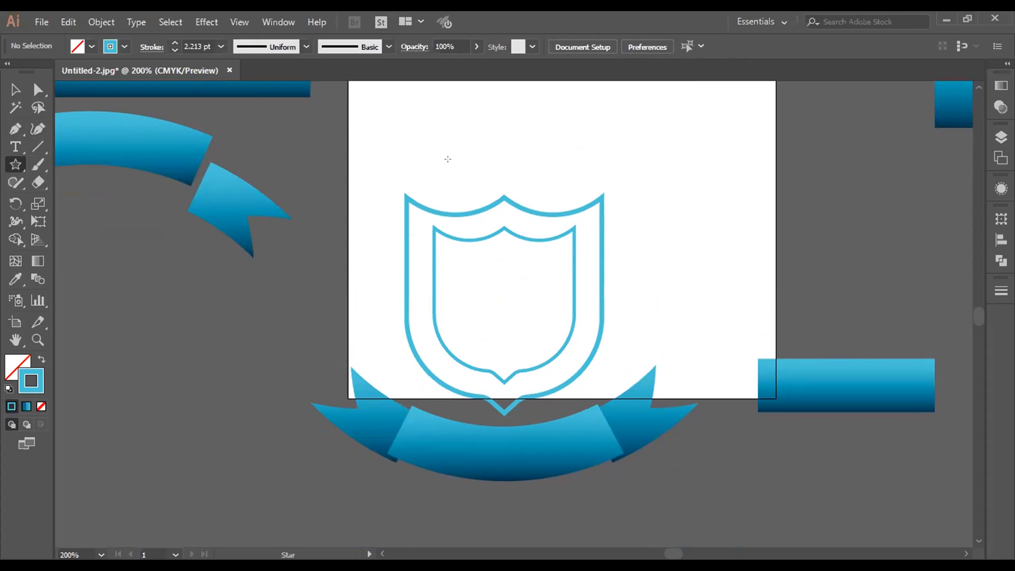
right_click(456, 123)
click(674, 193)
click(681, 197)
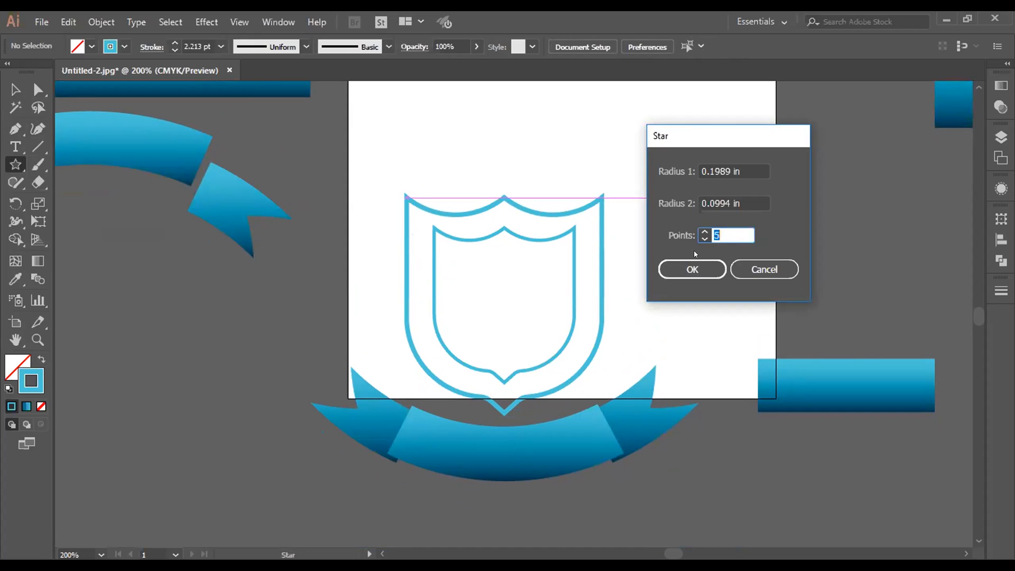
click(691, 269)
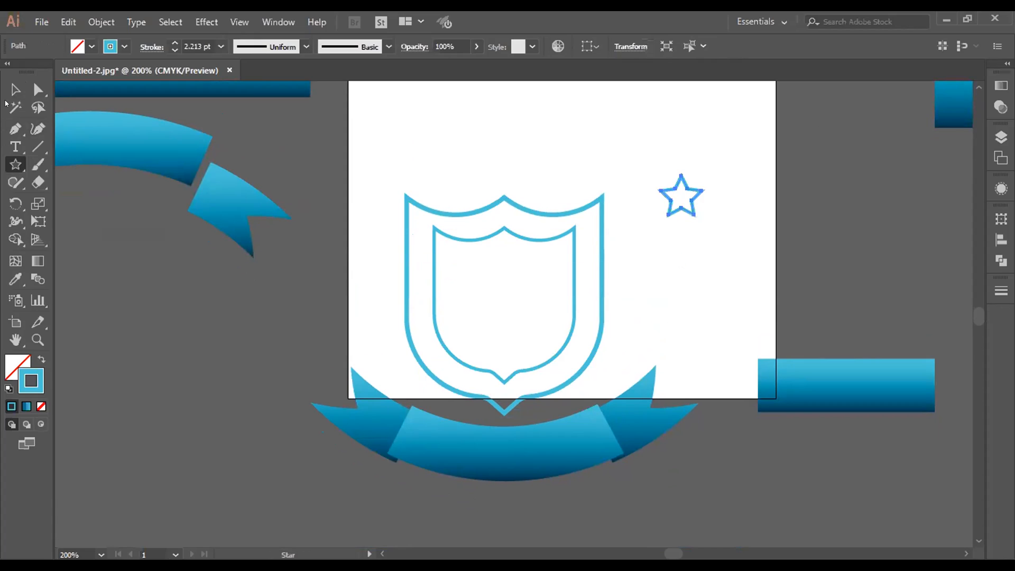
click(16, 90)
click(41, 360)
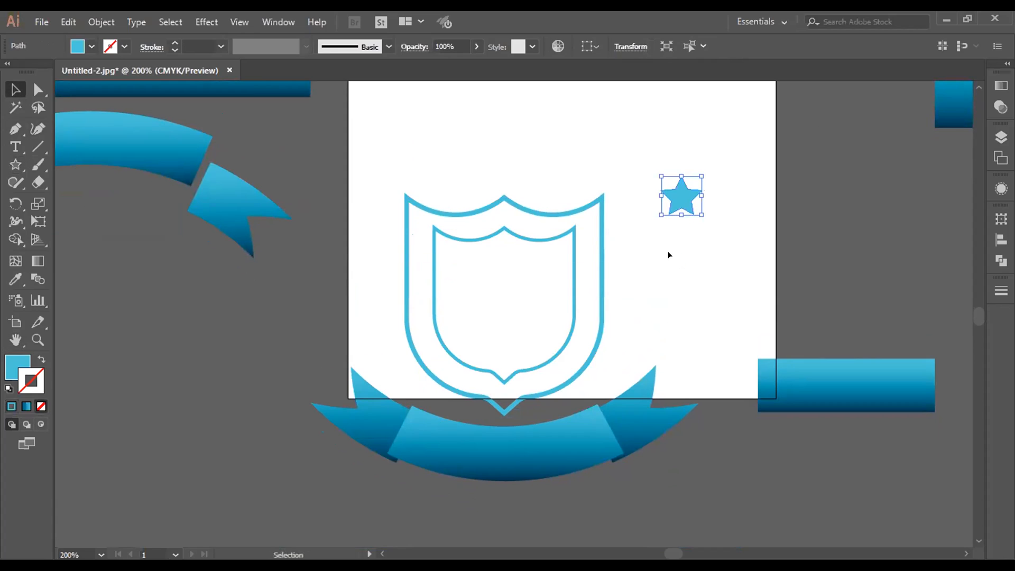
Step: Place the star above the shield's middle peak, slightly reduced, with a smaller copy at its lower right
click(660, 276)
drag(680, 206, 548, 159)
key(ctrl+shift+a)
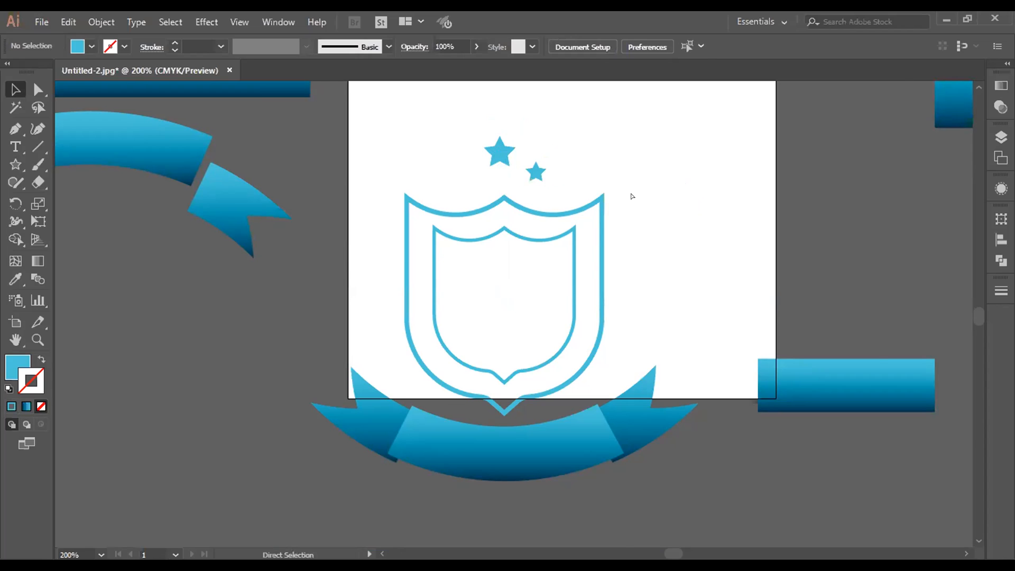
Step: Duplicate the small star to the opposite side of the large star at the same height
key(ctrl+plus)
scroll(631, 194, up, 8)
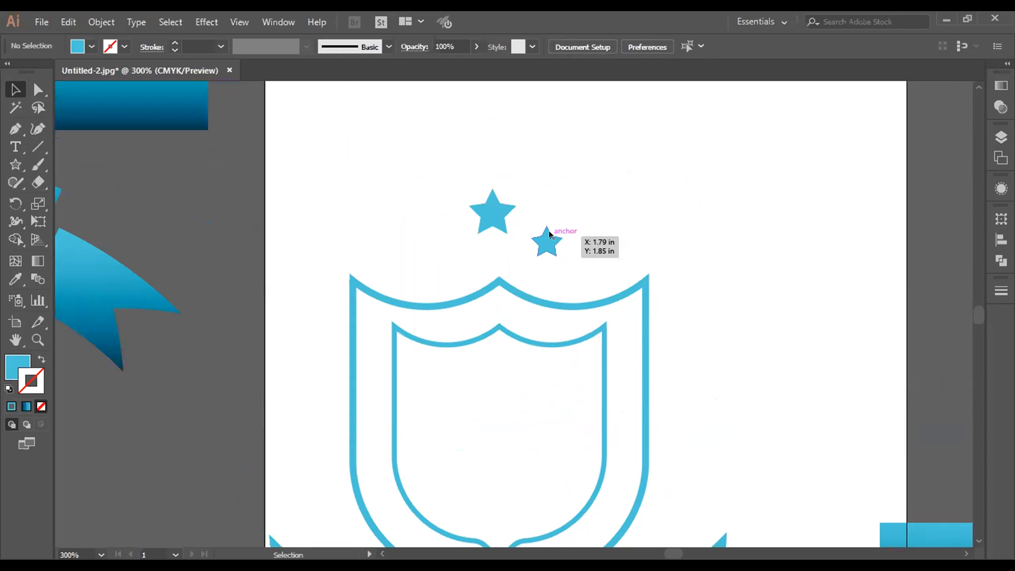
click(550, 234)
drag(549, 242, 445, 239)
click(620, 274)
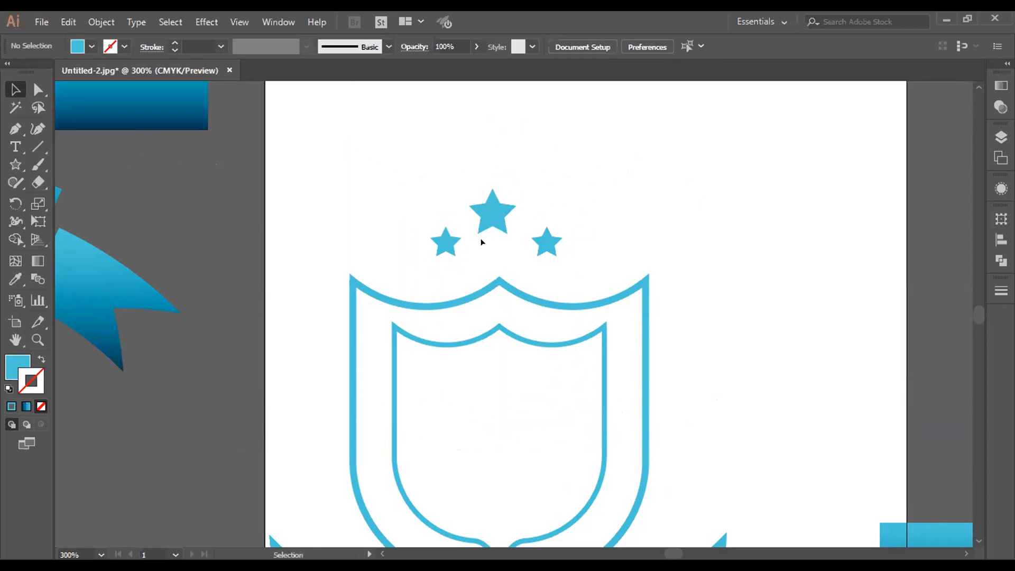
Step: Align the two small stars by their vertical centers and distribute all three stars evenly by their horizontal centers
click(446, 241)
shift+click(547, 242)
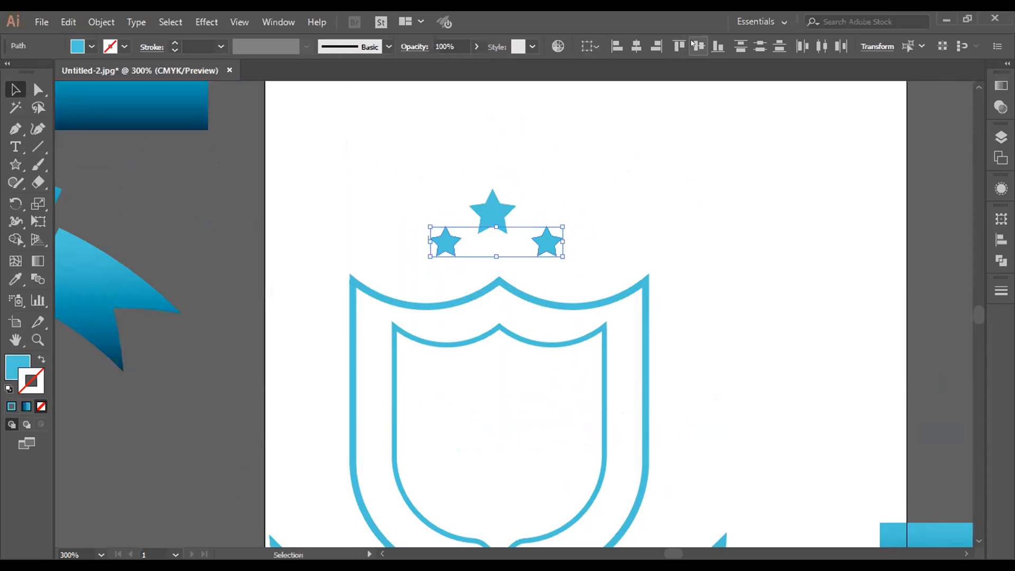
click(655, 197)
drag(423, 159, 571, 254)
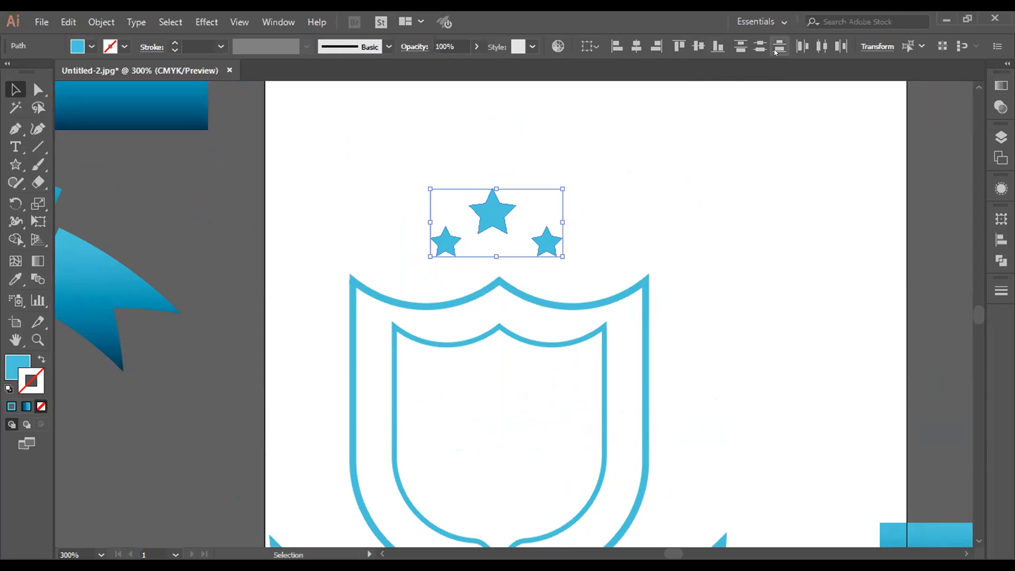
click(822, 46)
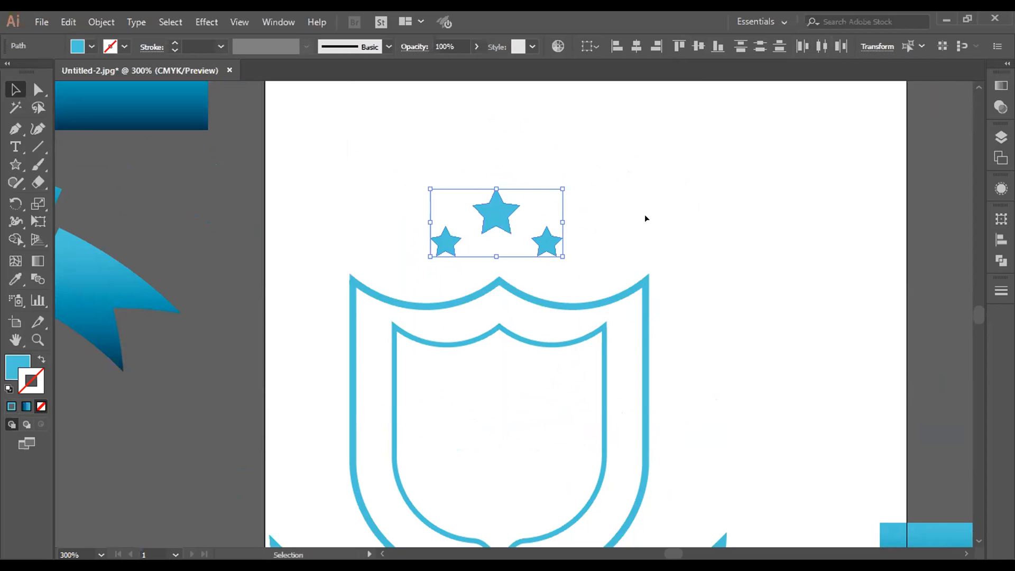
Step: Group the three stars and center the group horizontally with the shields and the ribbon banner
key(ctrl+g)
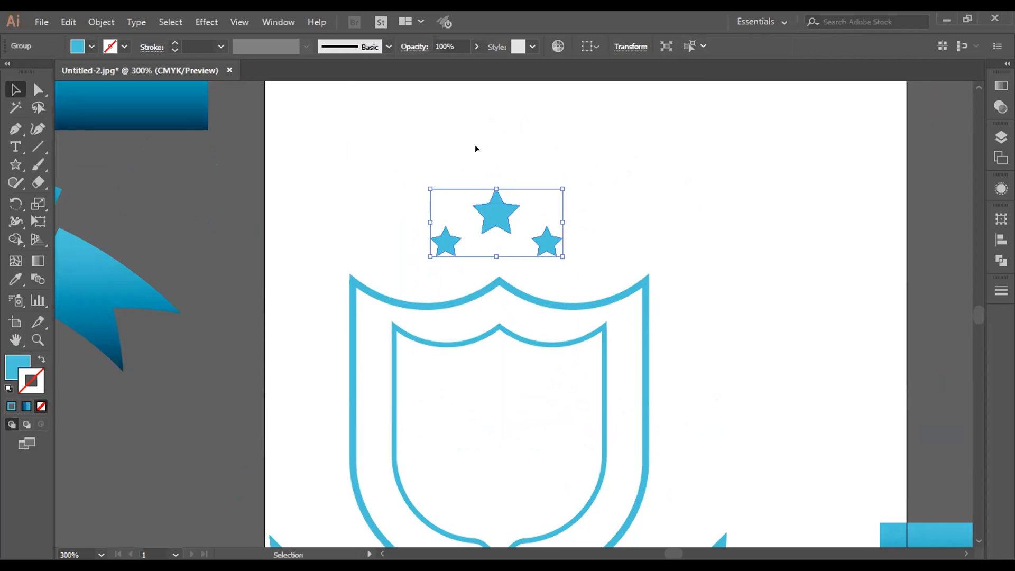
shift+click(517, 289)
scroll(610, 136, down, 2)
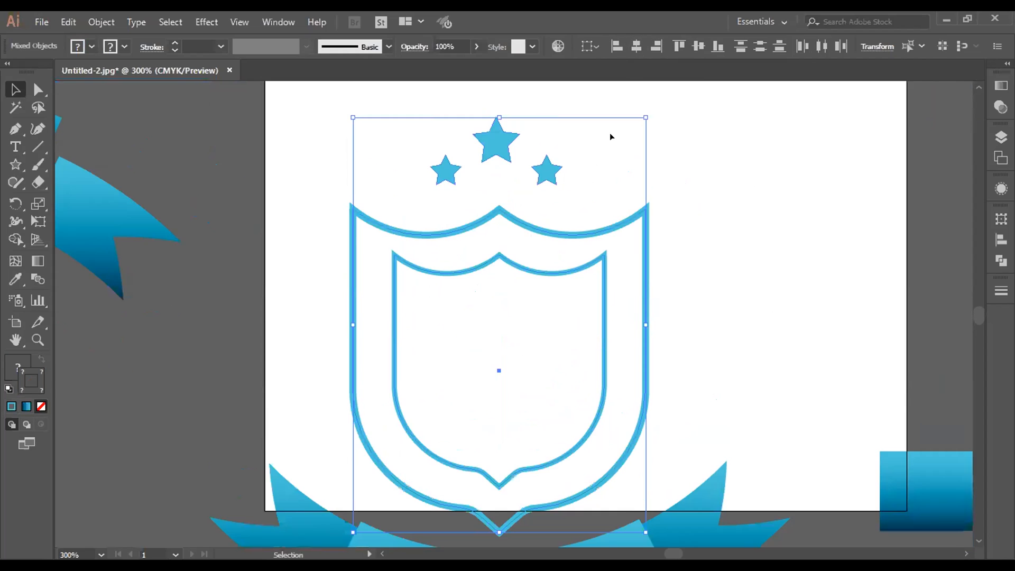
drag(340, 137, 681, 522)
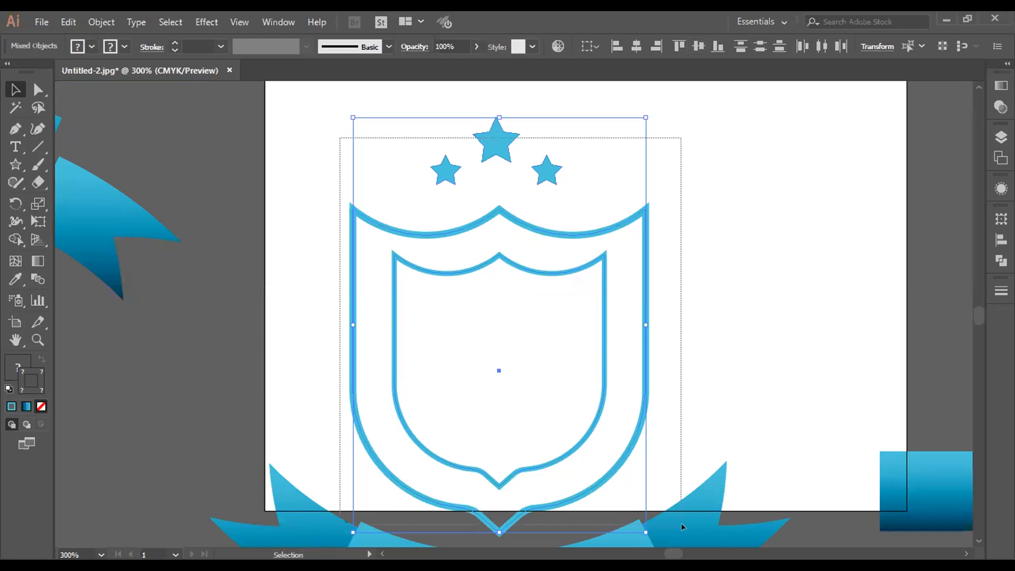
click(639, 46)
click(789, 249)
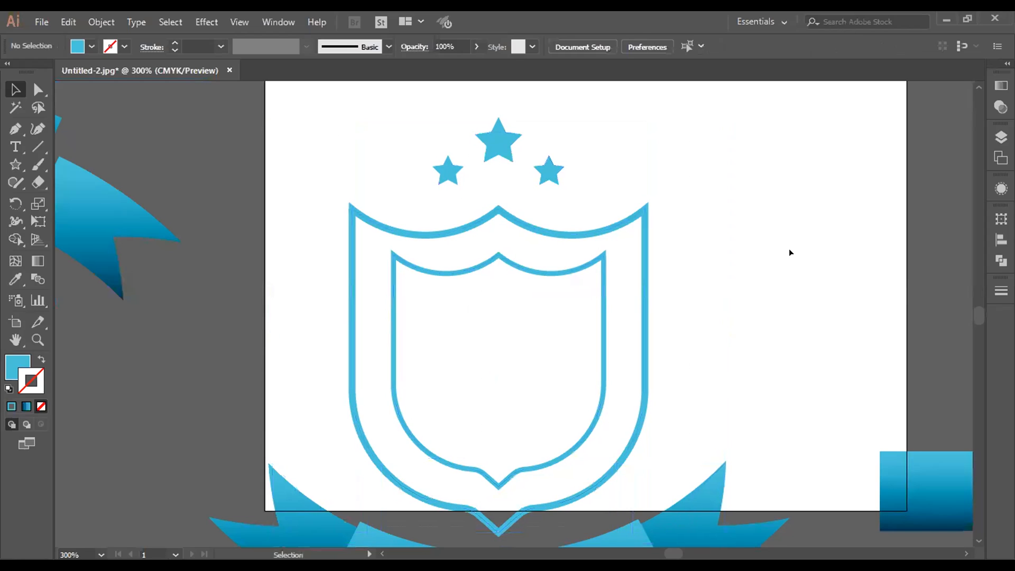
key(ctrl+minus)
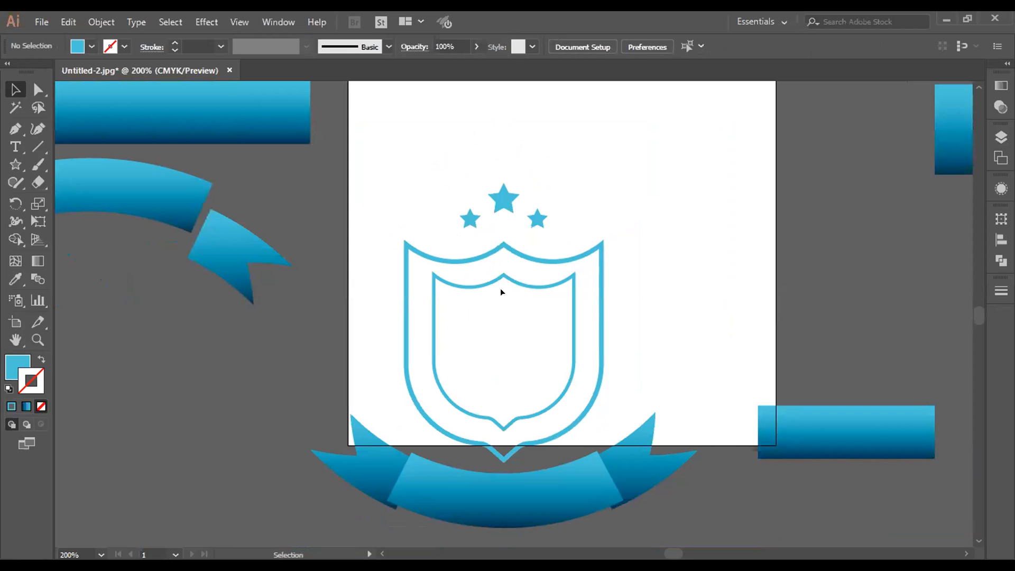
click(468, 286)
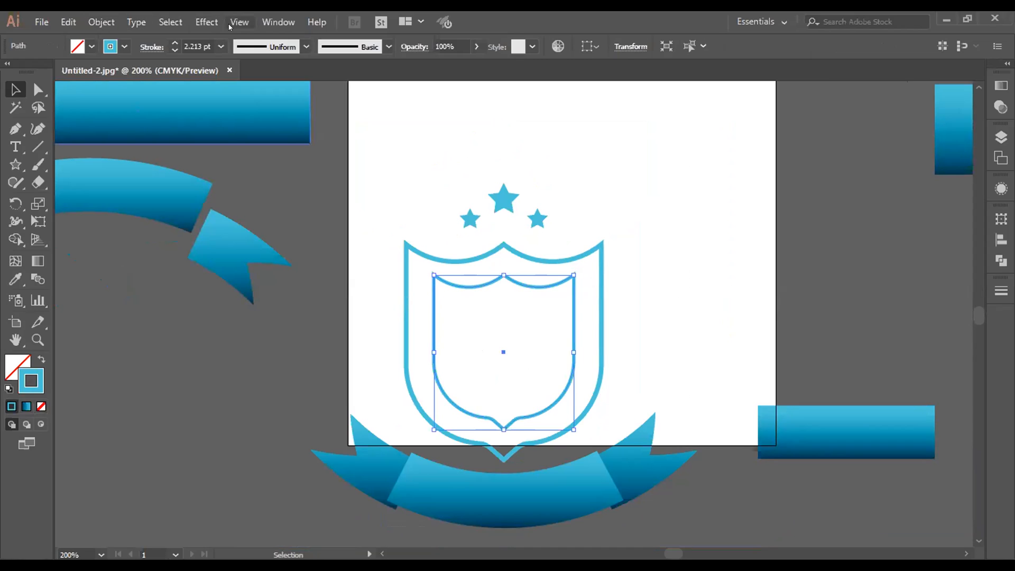
click(276, 22)
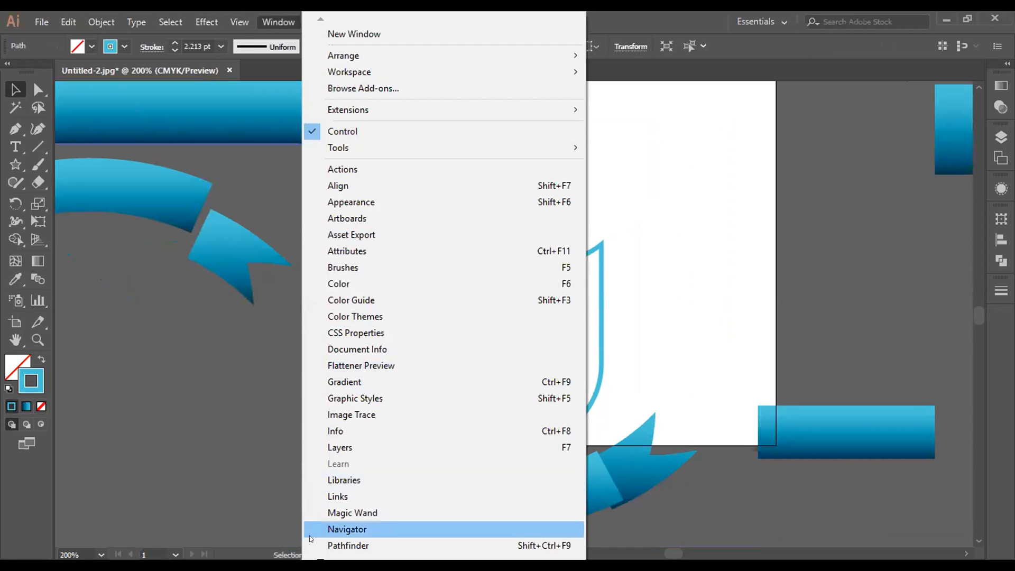
mouse_move(317, 559)
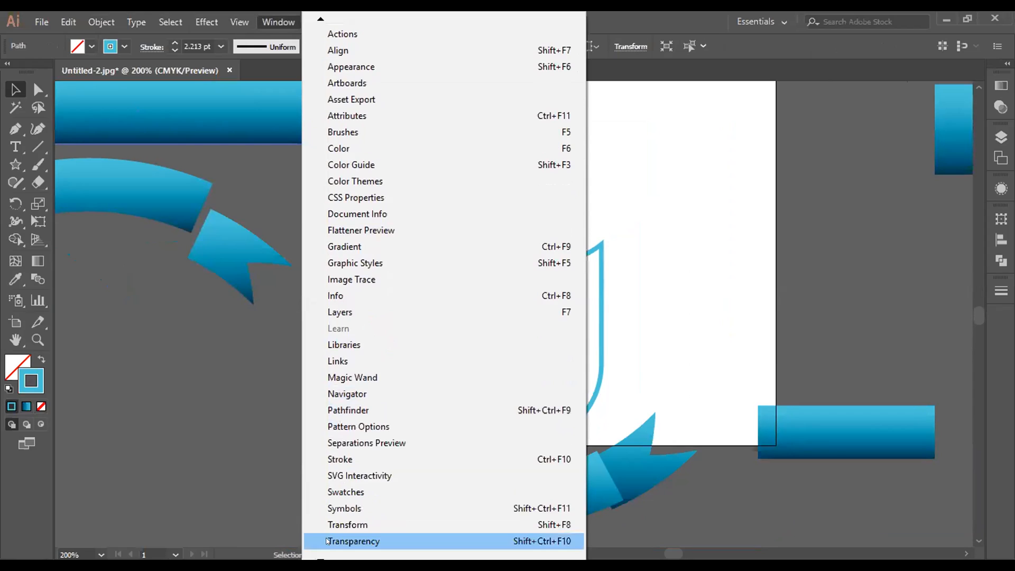
click(373, 428)
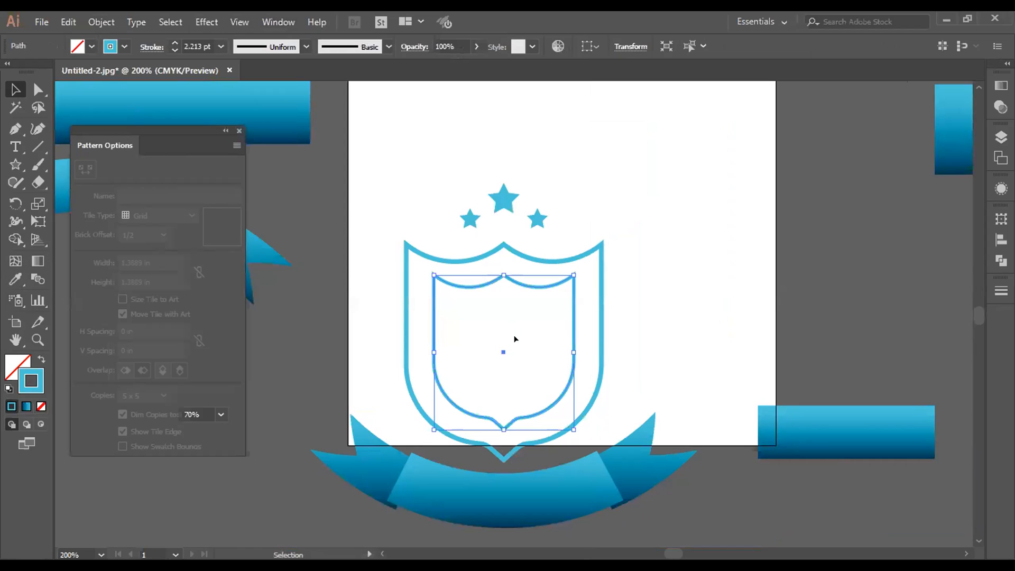
click(526, 384)
click(504, 421)
click(597, 388)
click(572, 350)
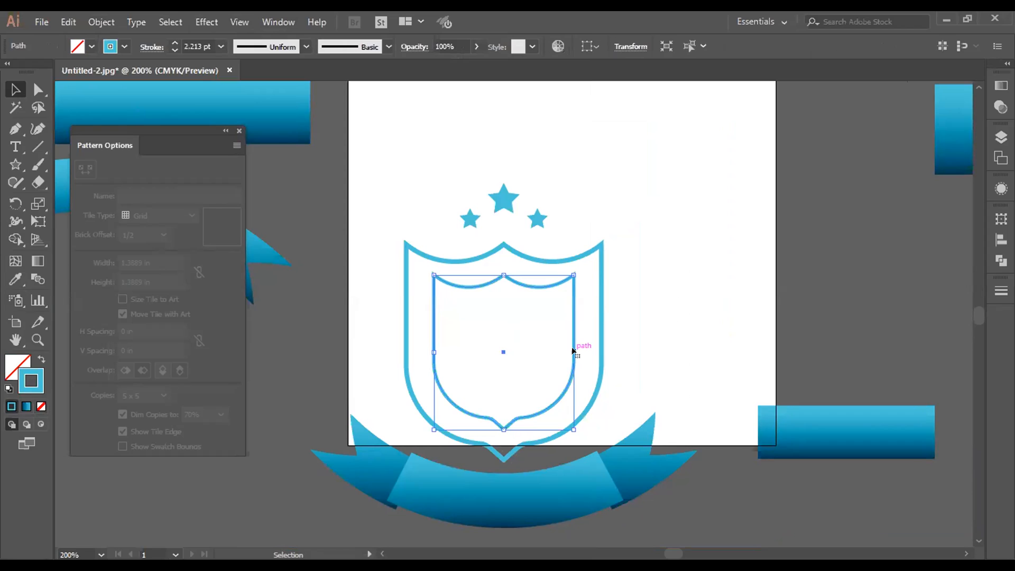
click(236, 144)
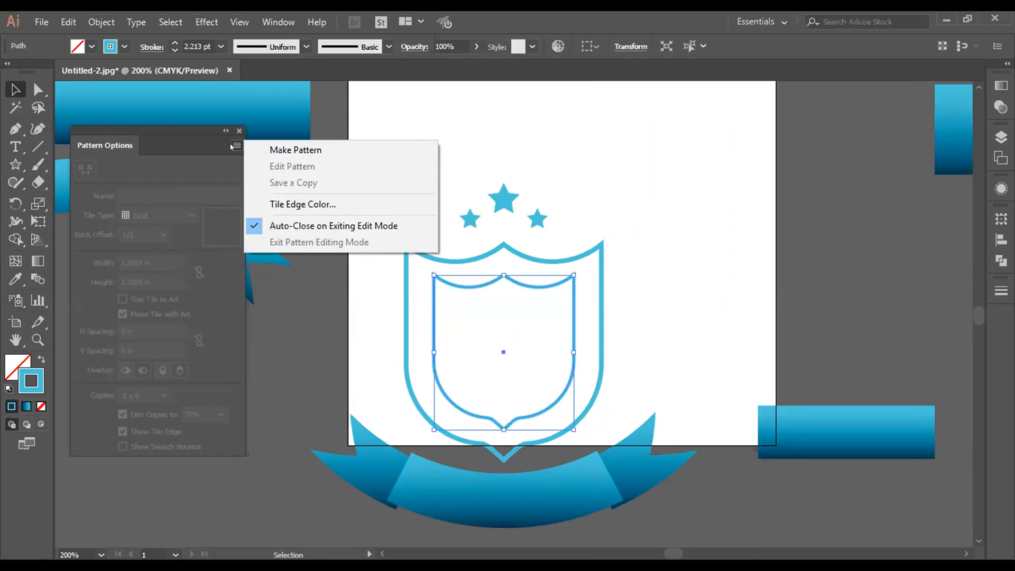
click(236, 145)
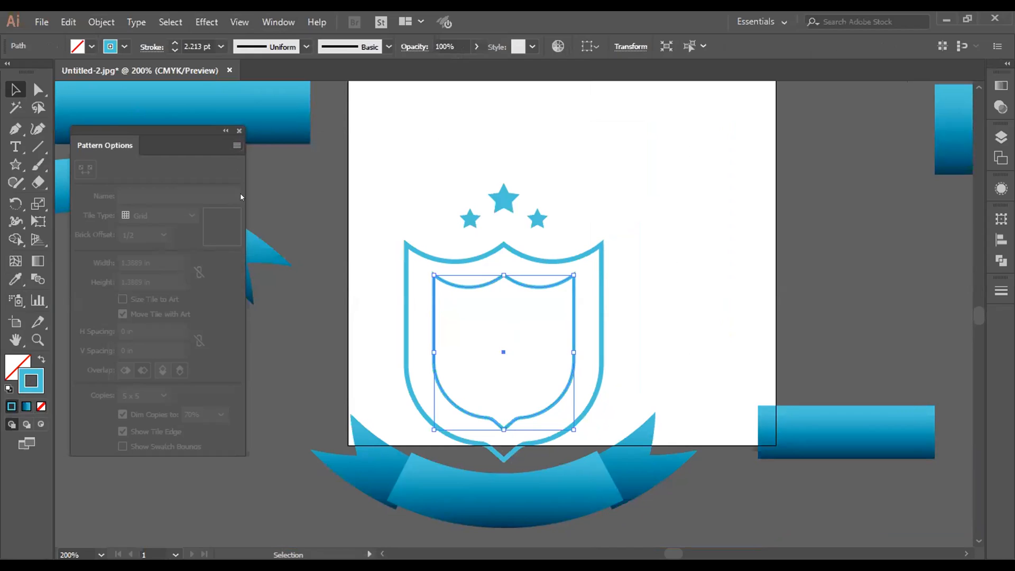
click(278, 336)
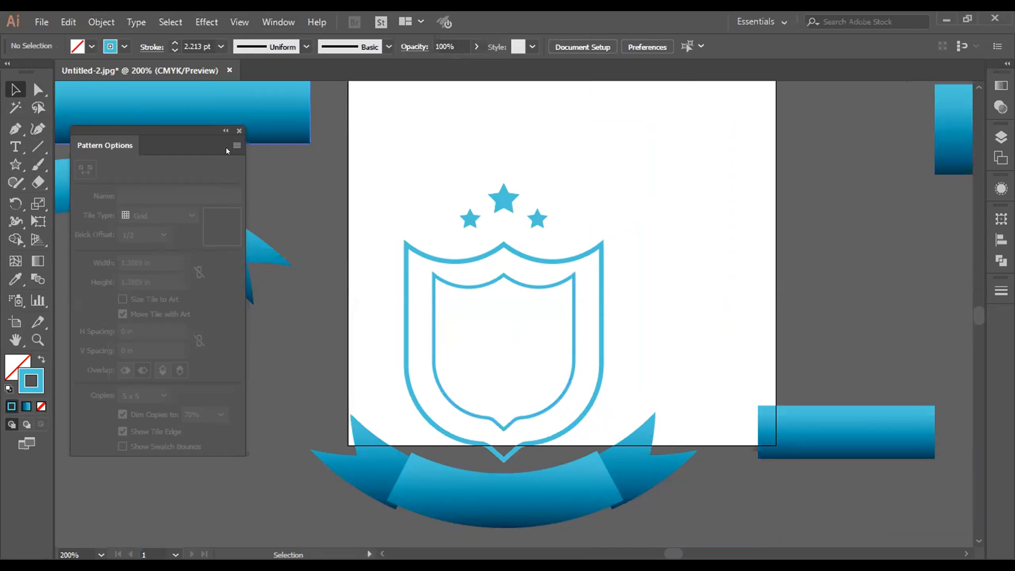
click(239, 131)
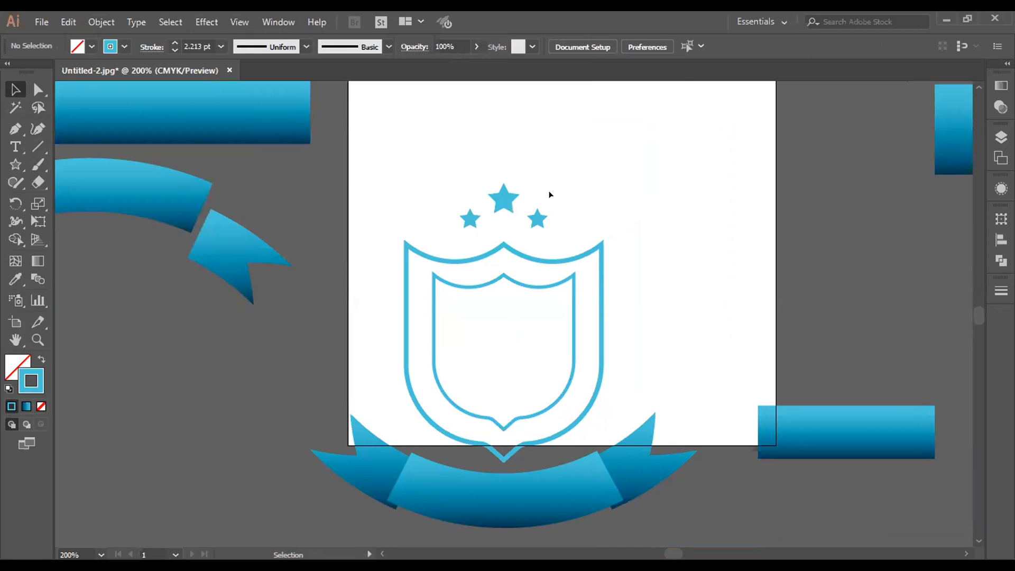
click(572, 358)
click(668, 322)
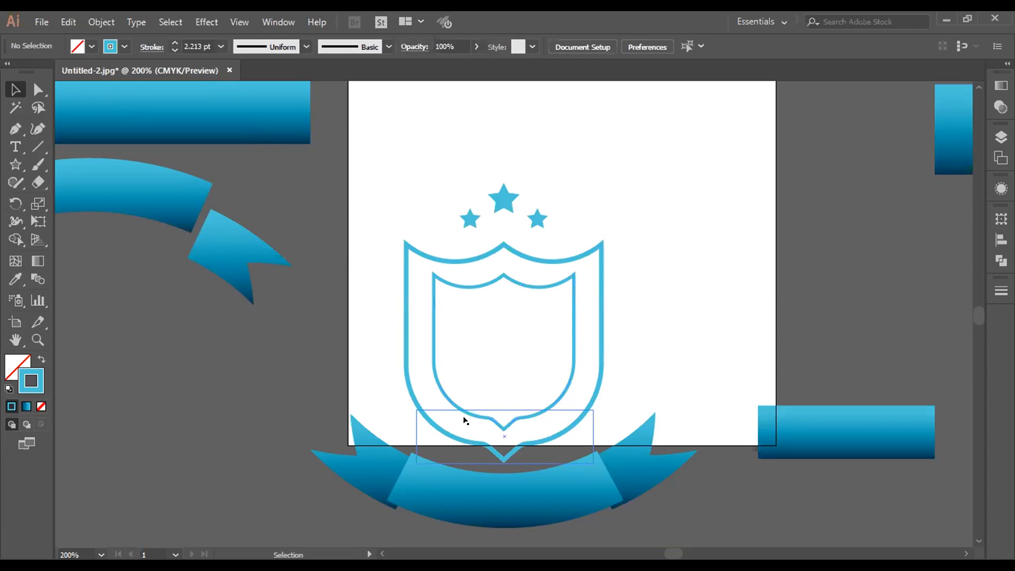
click(443, 394)
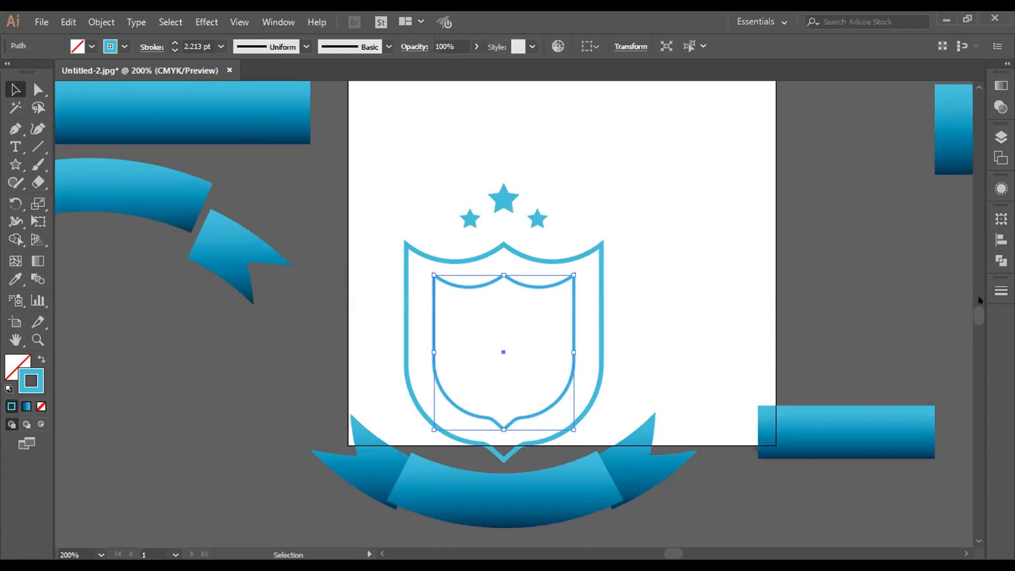
click(850, 301)
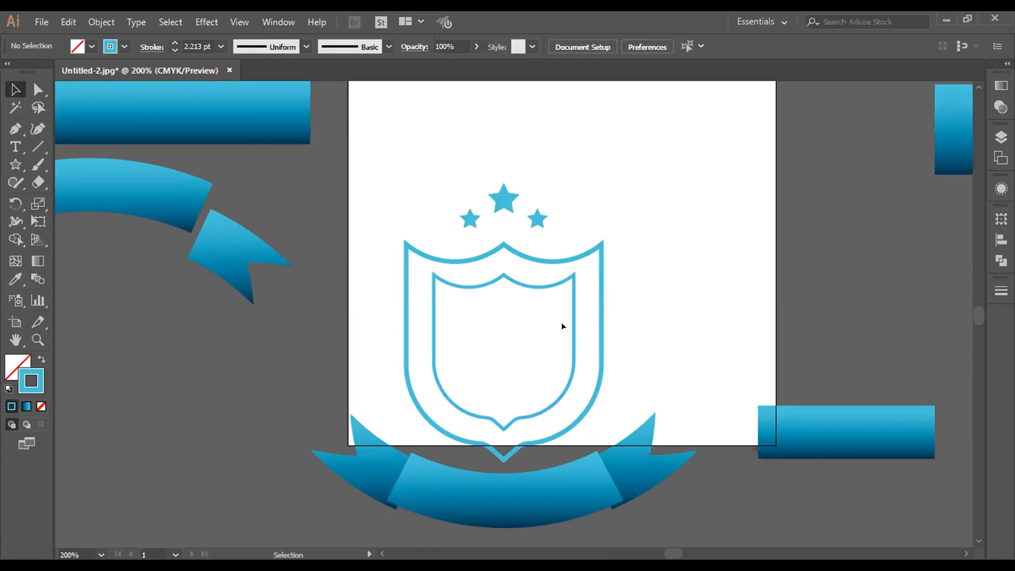
Step: Draw a small five-pointed star in the empty area below the ribbon banner, with a solid blue fill and no stroke
scroll(504, 290, down, 5)
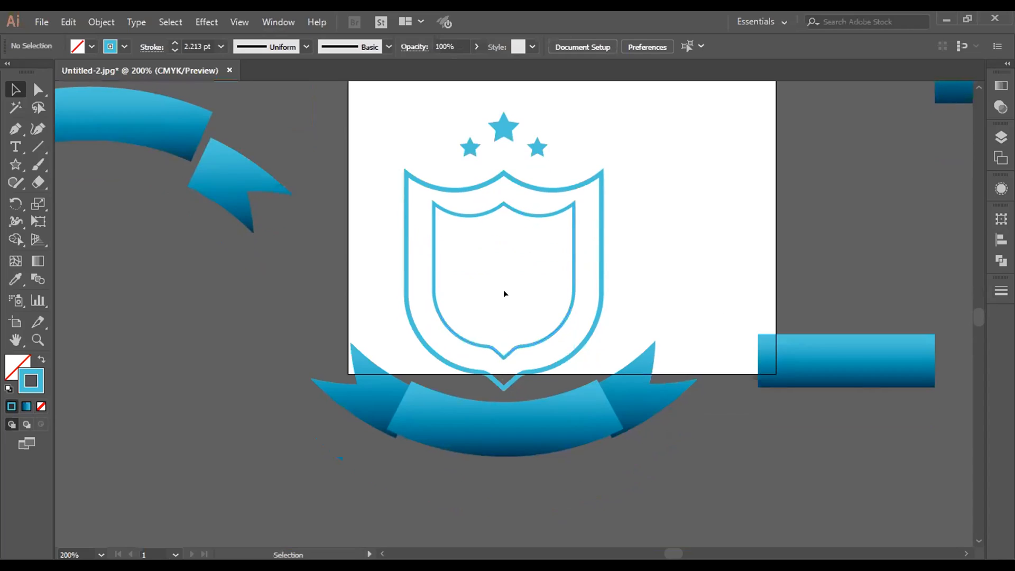
scroll(504, 289, down, 2)
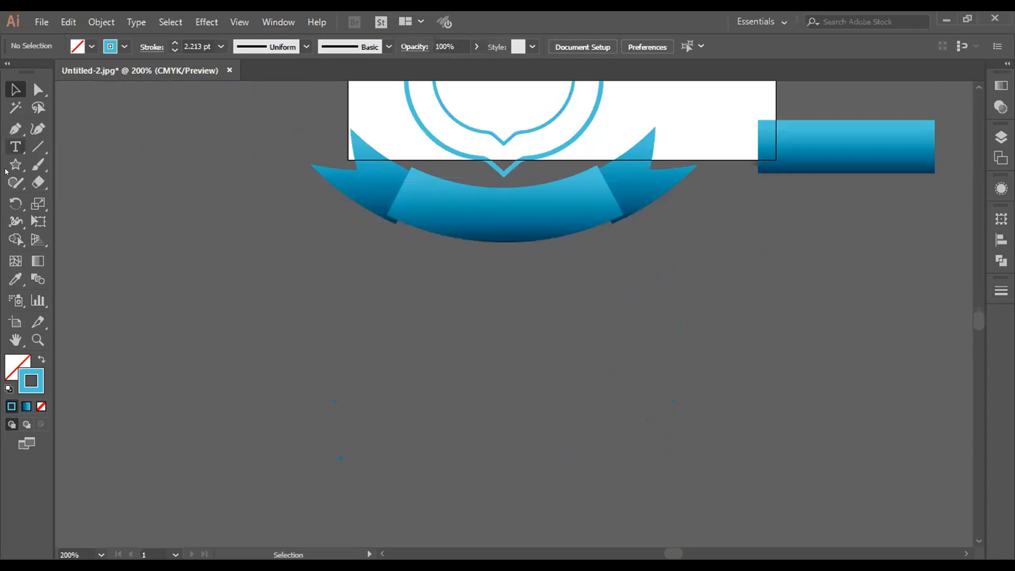
click(7, 168)
drag(6, 171, 62, 243)
drag(189, 291, 196, 304)
click(15, 90)
click(41, 360)
Step: Duplicate the star horizontally and repeat the transformation until there is an evenly spaced row of nine stars
mouse_move(175, 292)
mouse_down()
mouse_move(244, 292)
mouse_move(227, 292)
mouse_up()
key(ctrl+d)
key(ctrl+d)
key(ctrl+d)
key(ctrl+d)
key(ctrl+d)
key(ctrl+d)
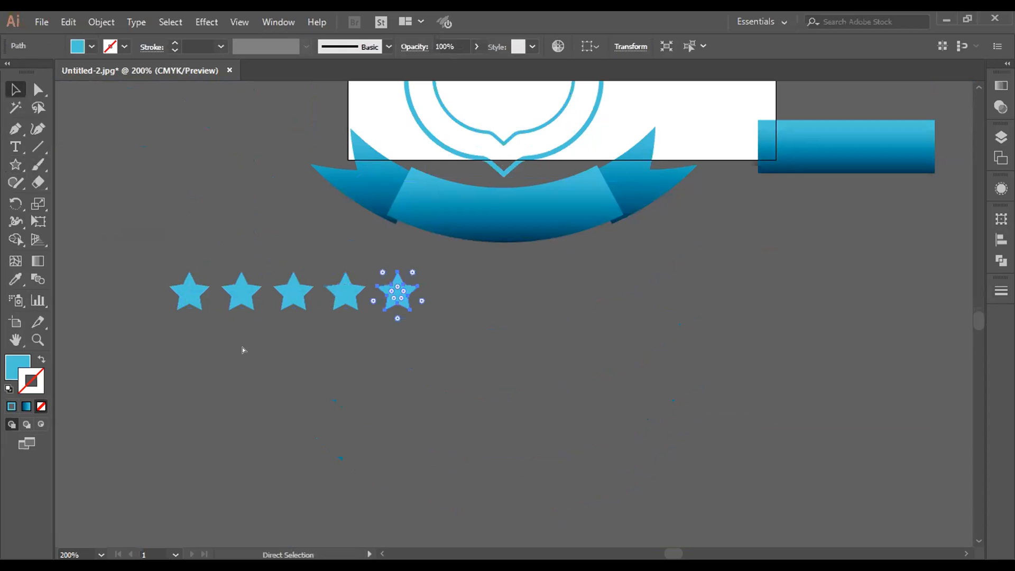
key(ctrl+d)
key(v)
Step: Copy the row of stars diagonally down and to the left, and repeat the transformation to build six staggered rows
drag(150, 270, 630, 435)
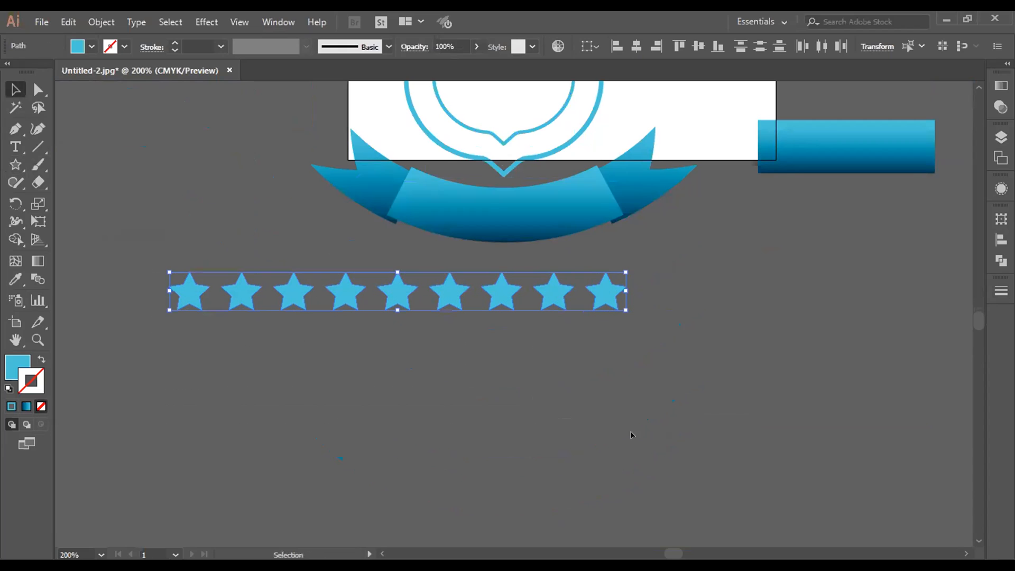
drag(398, 288, 373, 351)
key(ctrl+d)
key(ctrl+d)
key(ctrl+d)
key(ctrl+d)
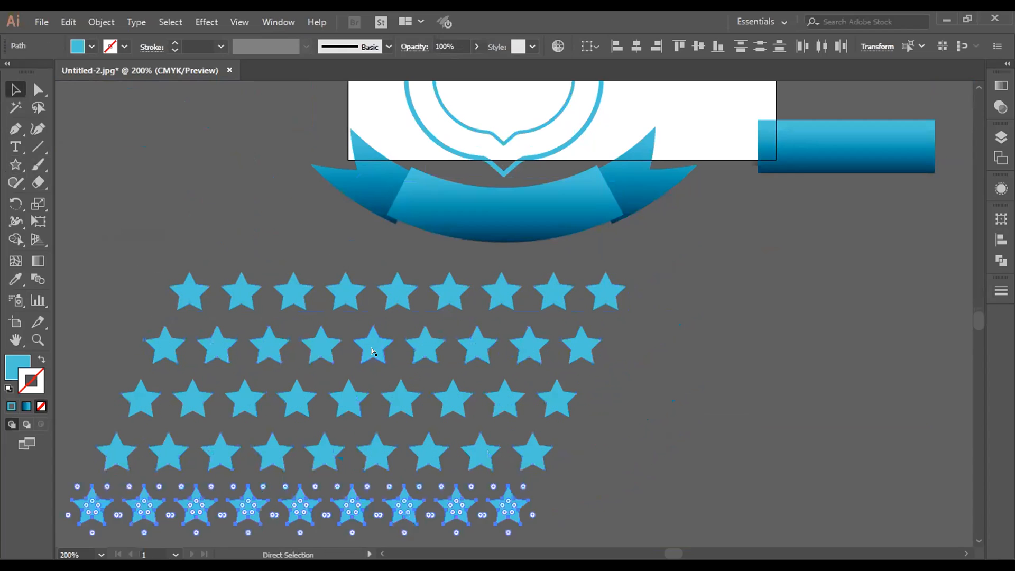
scroll(535, 358, down, 3)
drag(281, 307, 361, 288)
click(157, 181)
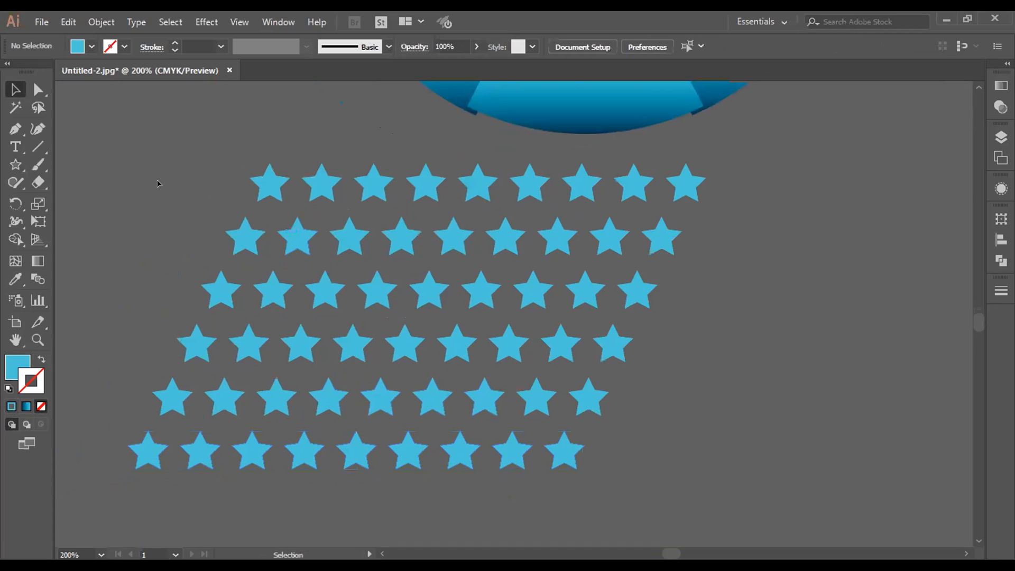
Step: Scale the whole star pattern down to roughly a quarter of its width and move it closer to the ribbon banner
drag(149, 133, 735, 529)
scroll(768, 460, up, 4)
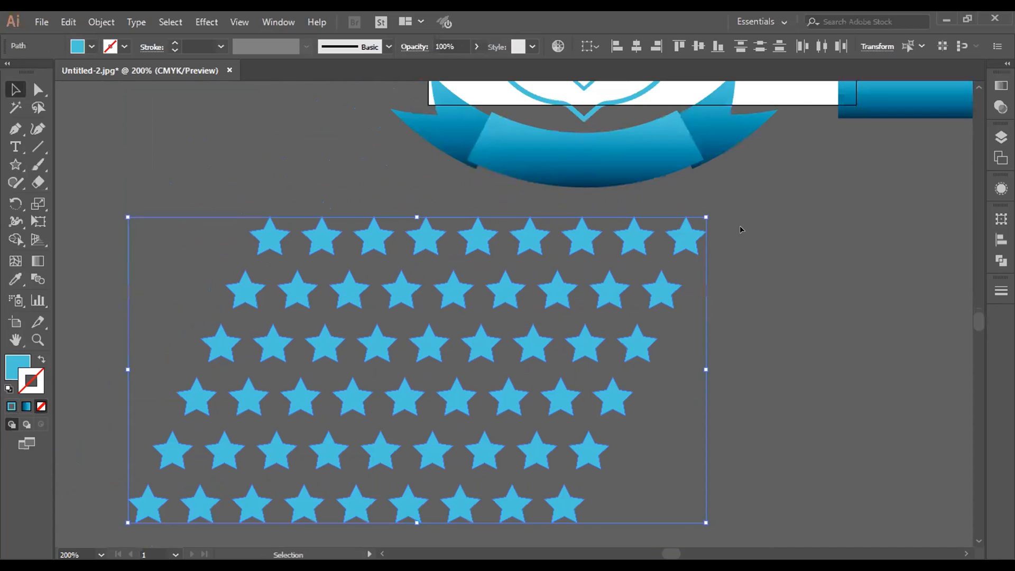
drag(706, 217, 291, 437)
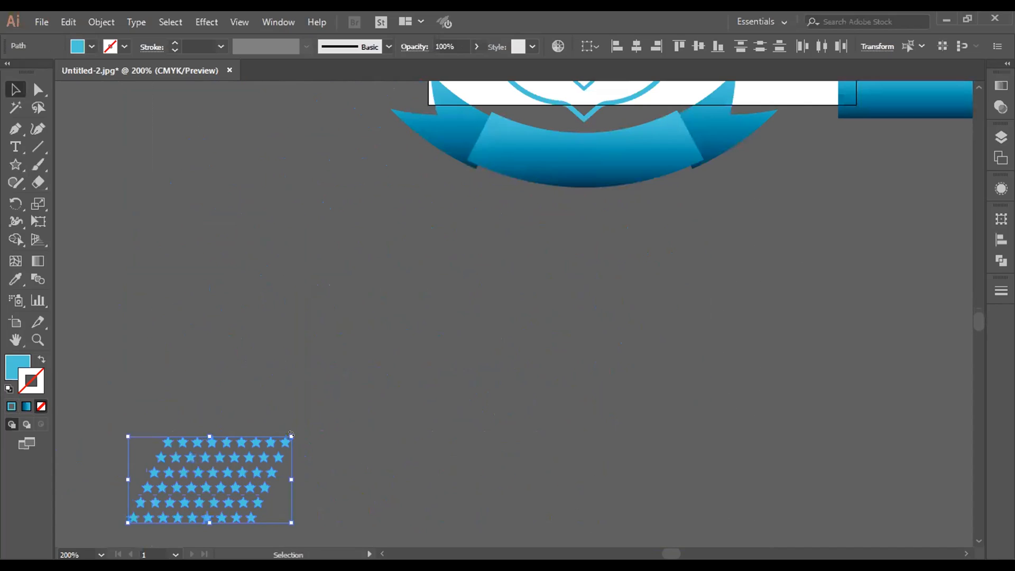
drag(192, 471, 288, 311)
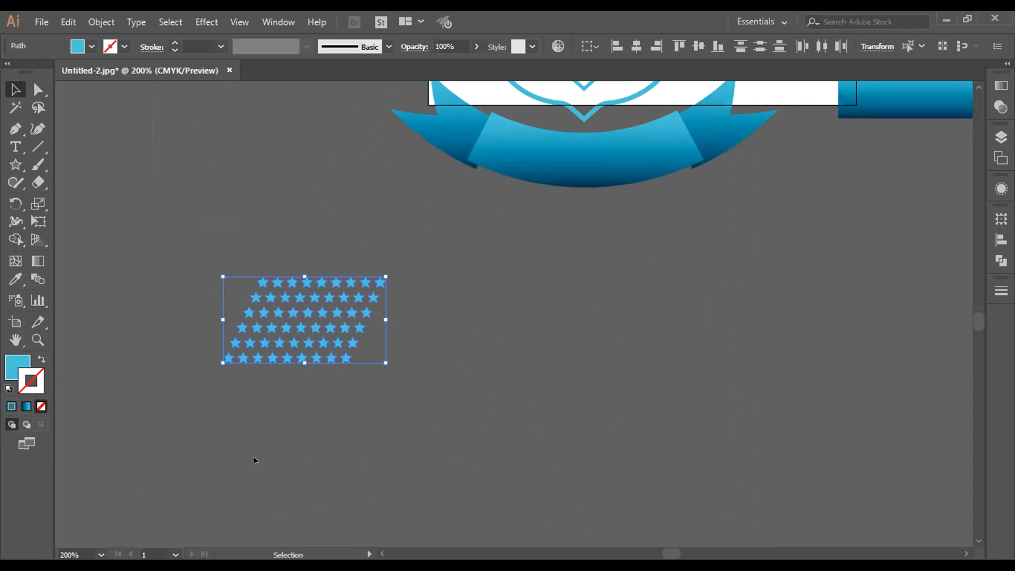
Step: Delete all the stars of the small pattern below the banner
click(256, 460)
click(324, 303)
key(Delete)
drag(163, 324, 351, 446)
key(Delete)
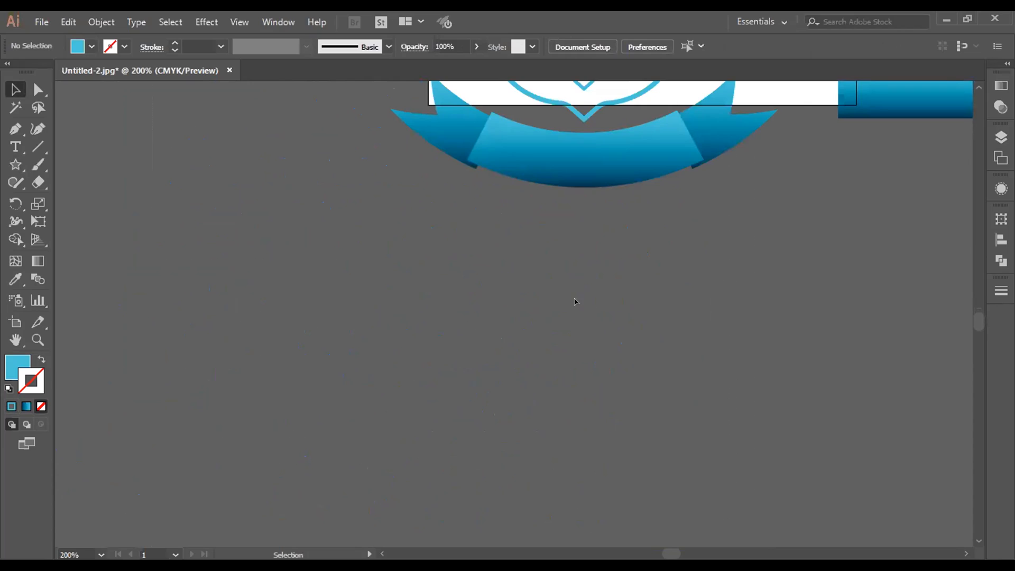
Step: Group the three stars, both shields and the ribbon banner, and move the group off the artboard to its left
scroll(582, 297, up, 3)
scroll(589, 295, up, 3)
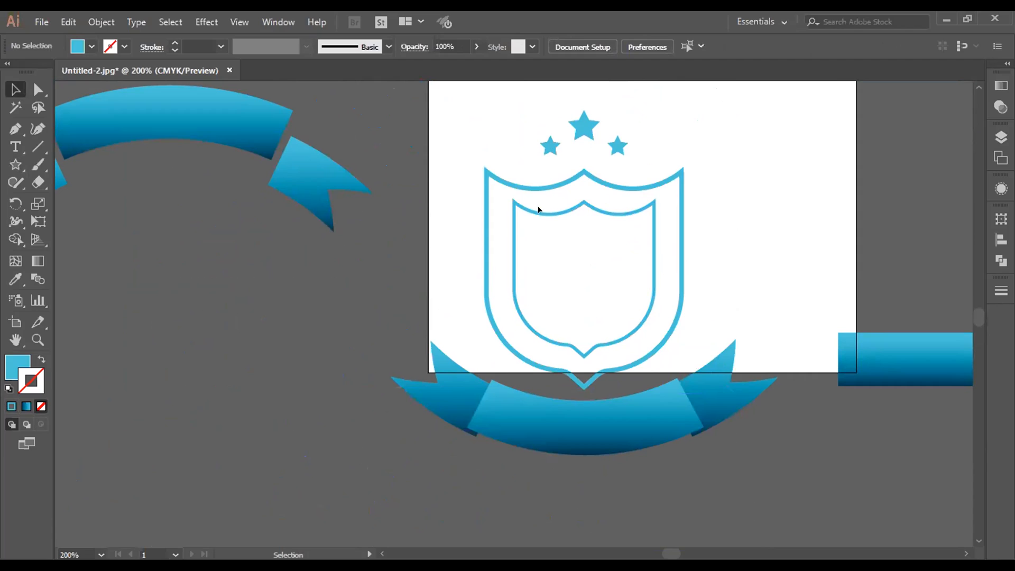
click(323, 163)
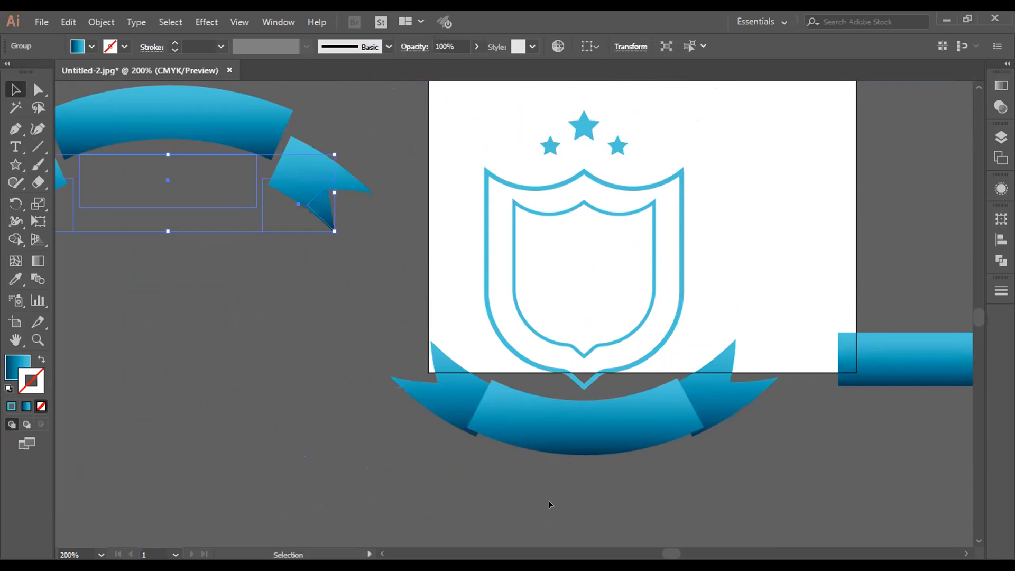
click(277, 359)
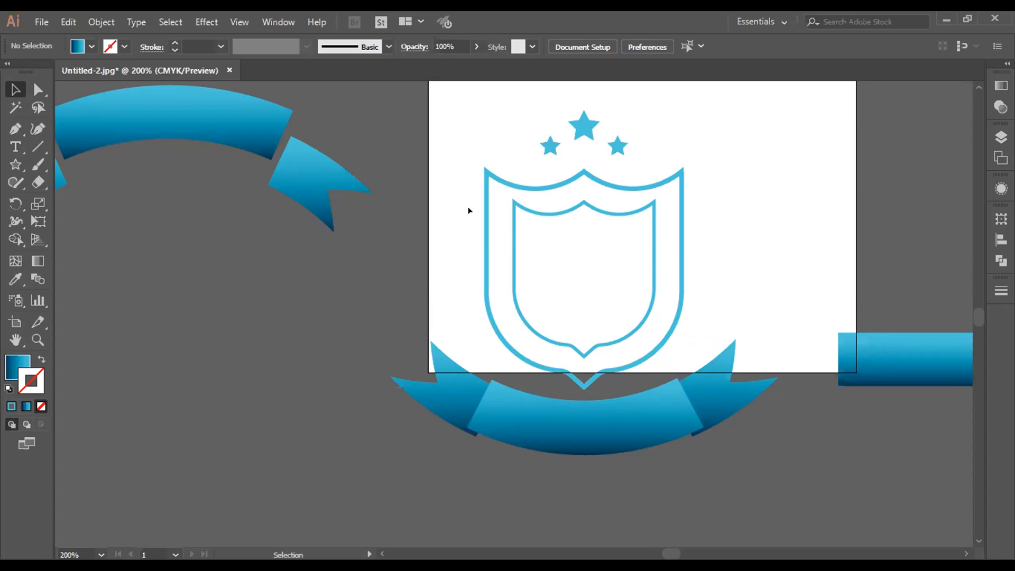
drag(467, 112, 691, 529)
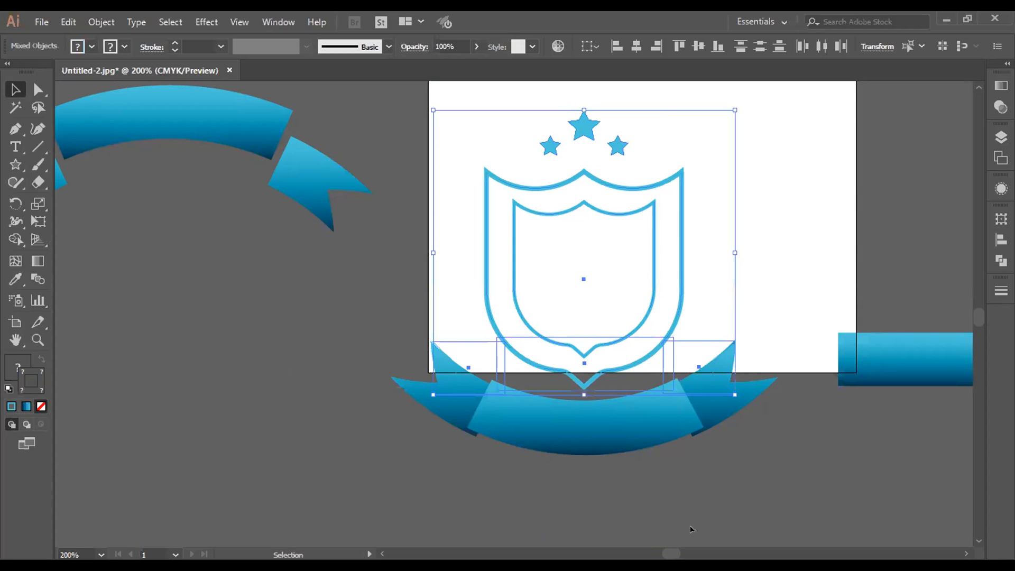
key(ctrl+g)
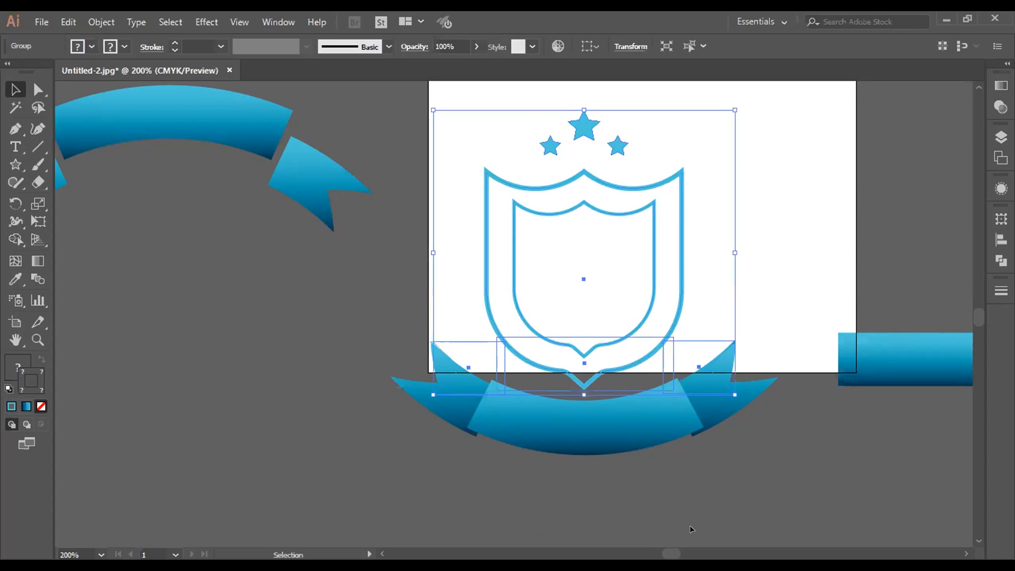
key(ctrl+minus)
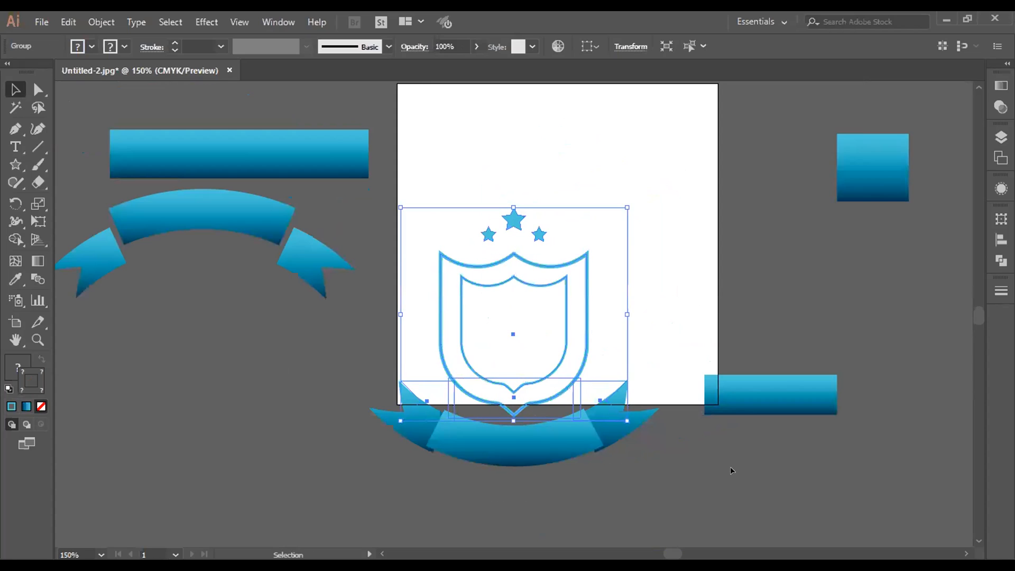
drag(515, 433, 142, 451)
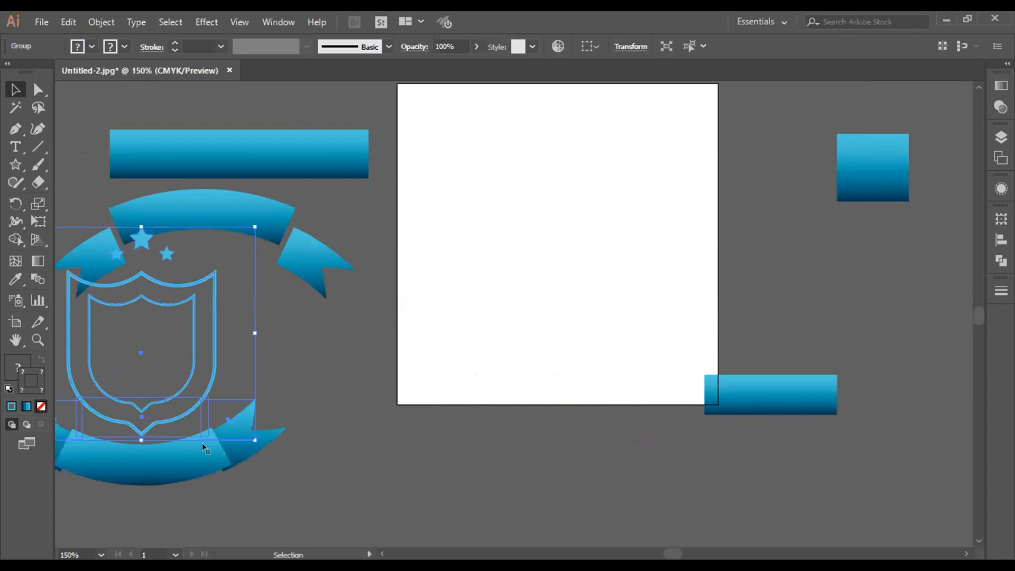
click(360, 345)
Step: Move the small gradient square onto the artboard and enlarge it, and delete the wide gradient rectangle to the artboard's right
drag(766, 396, 847, 420)
drag(887, 159, 551, 265)
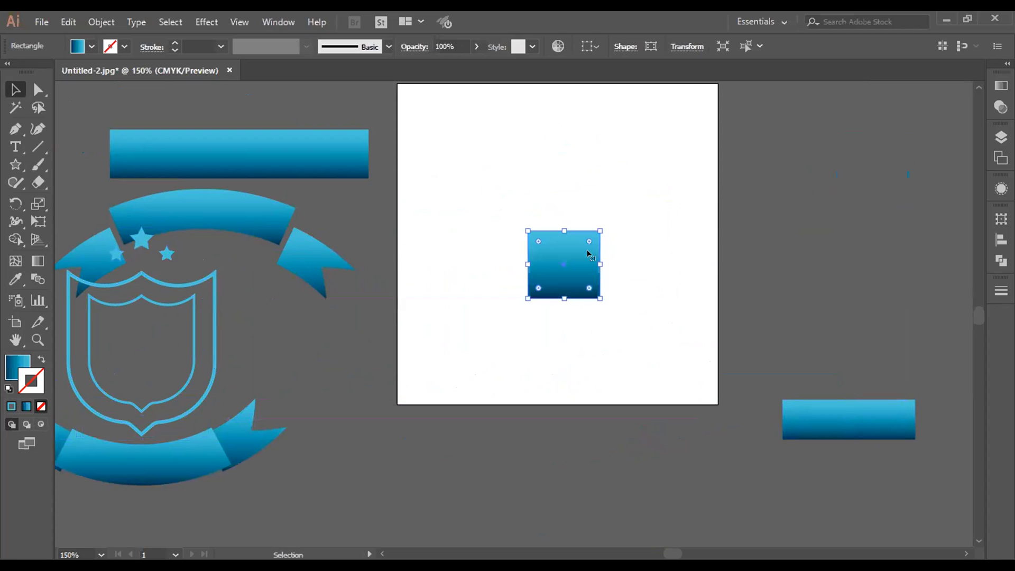
drag(600, 231, 716, 121)
drag(619, 281, 590, 277)
click(586, 518)
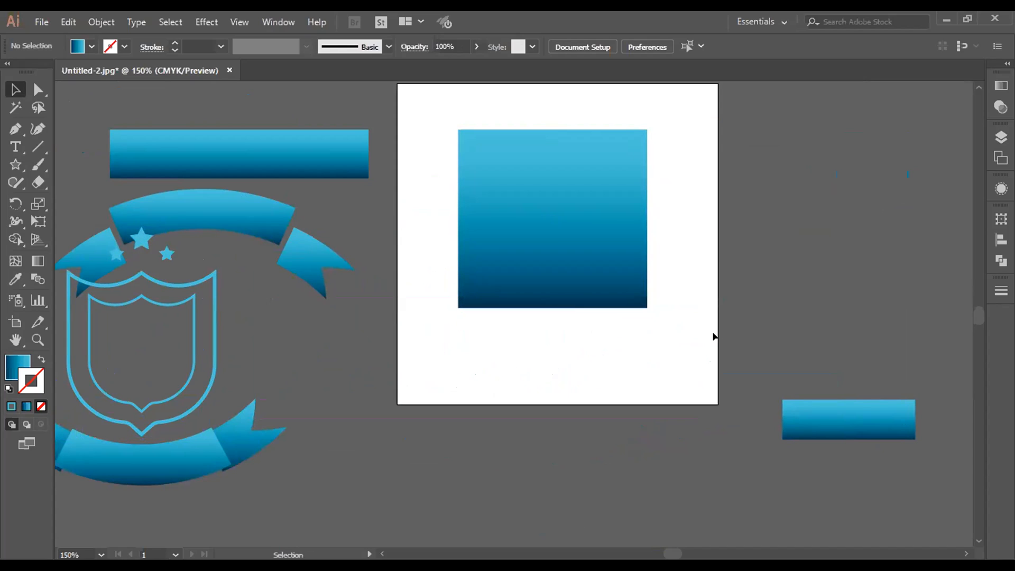
click(889, 424)
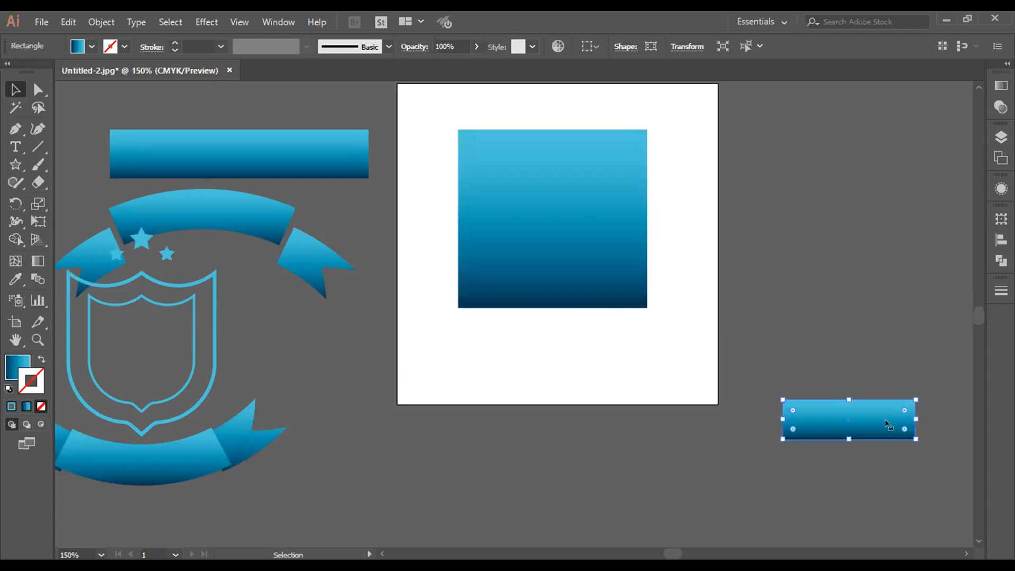
key(Delete)
Step: Try rounding all four corners of the gradient square to the maximum radius, and undo the rounding
click(552, 264)
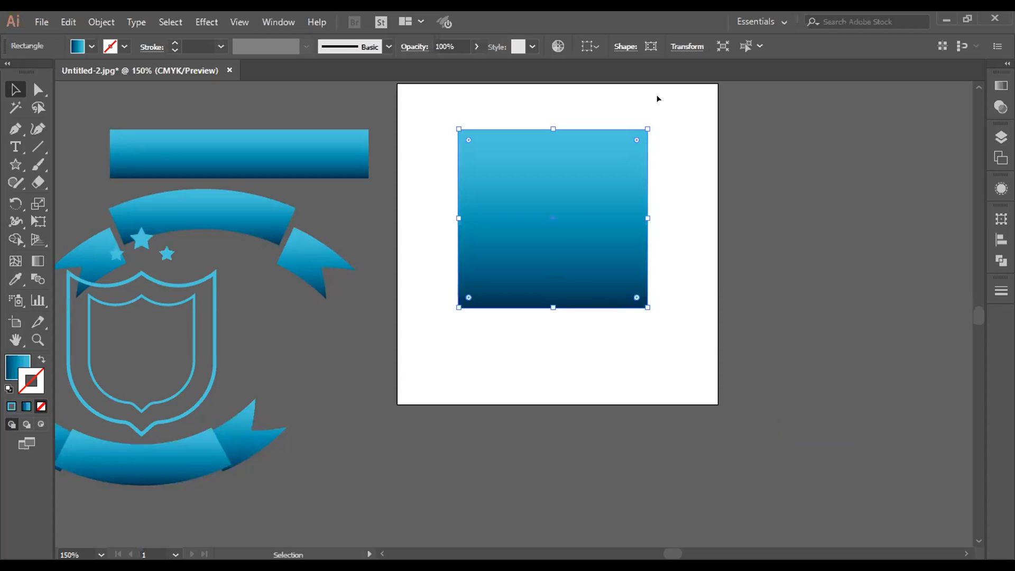
click(586, 45)
click(539, 92)
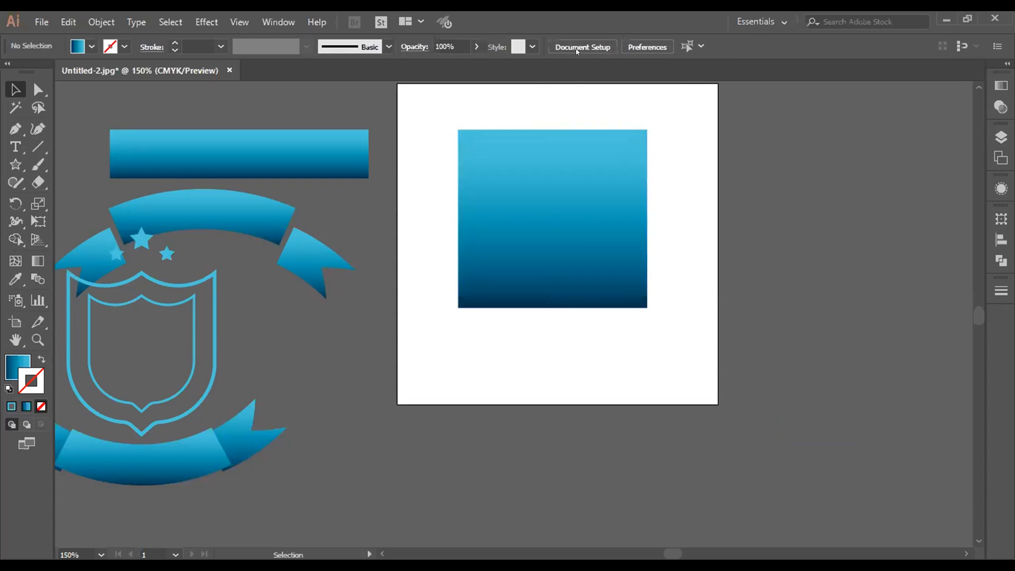
click(592, 200)
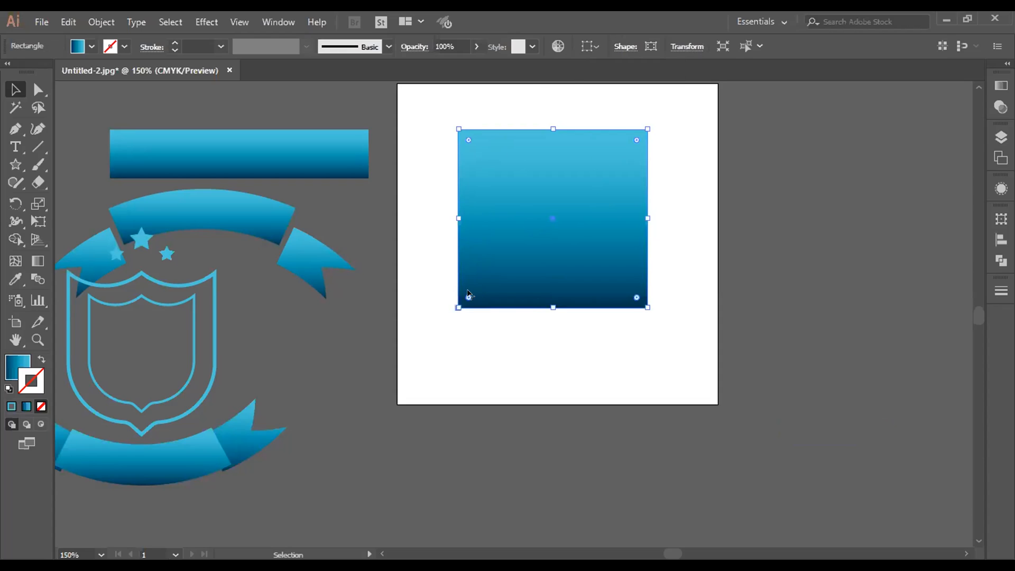
drag(469, 297, 540, 208)
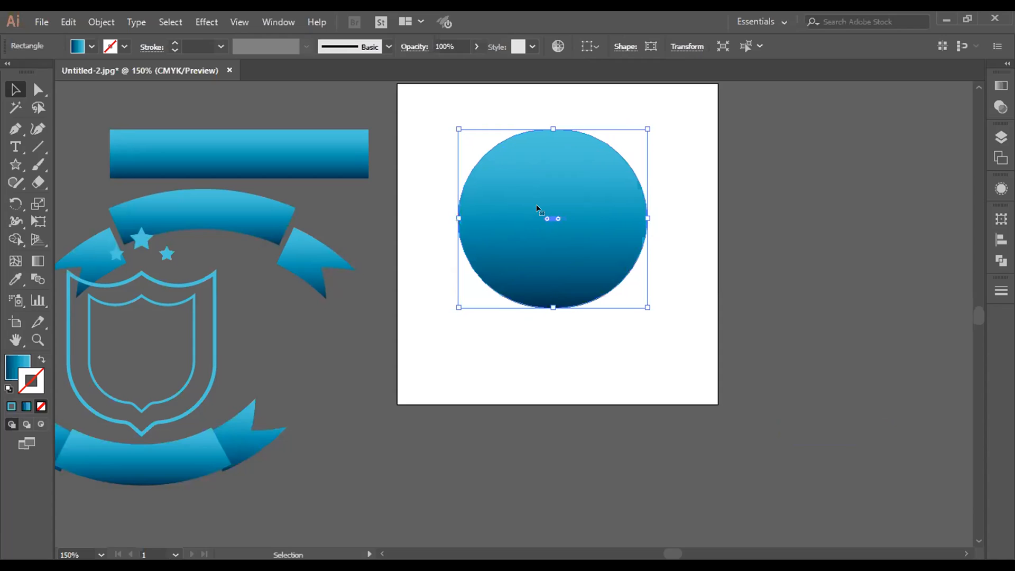
key(ctrl+z)
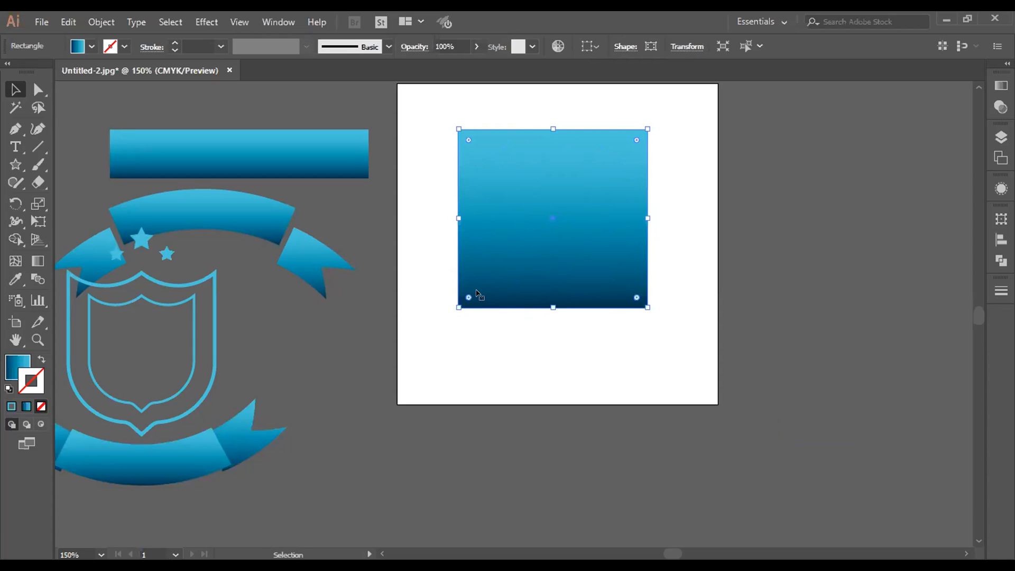
Step: Try rounding all four corners of the square with a moderate radius, undo it, and deselect the square
key(v)
drag(635, 140, 578, 193)
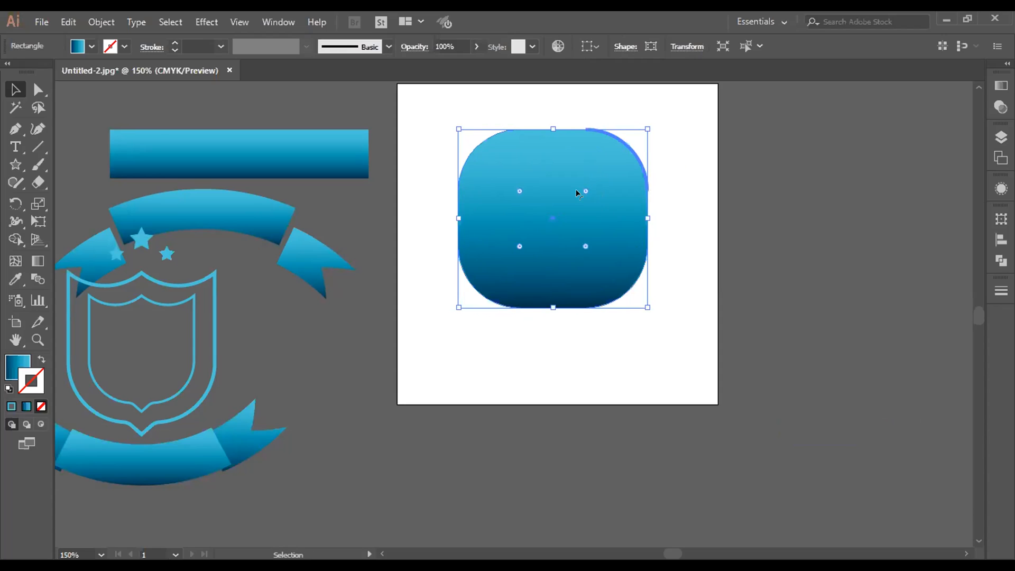
key(ctrl+z)
key(ctrl+shift+a)
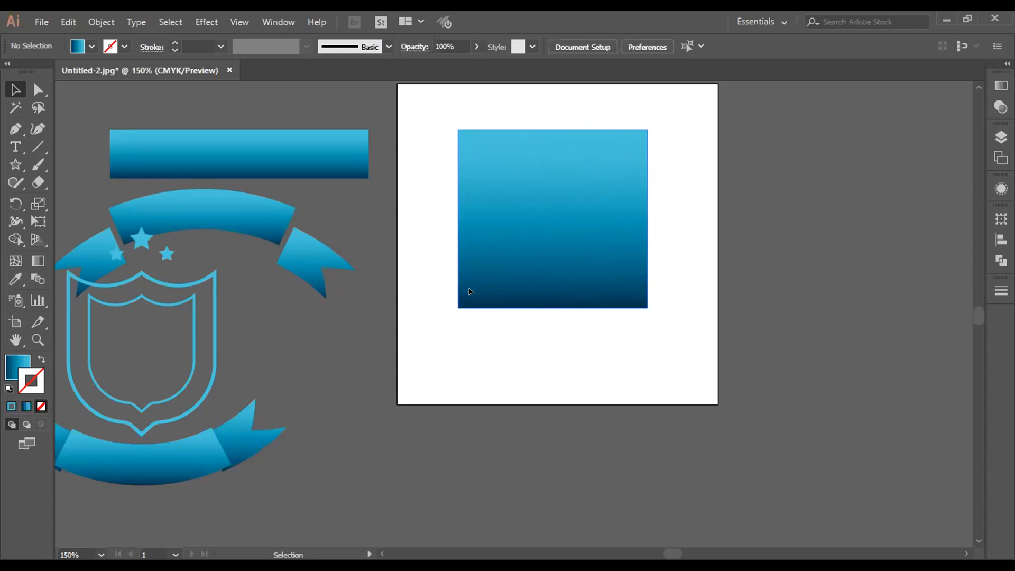
Step: Fully round only the square's upper-right and lower-left corners to form a leaf shape
click(468, 300)
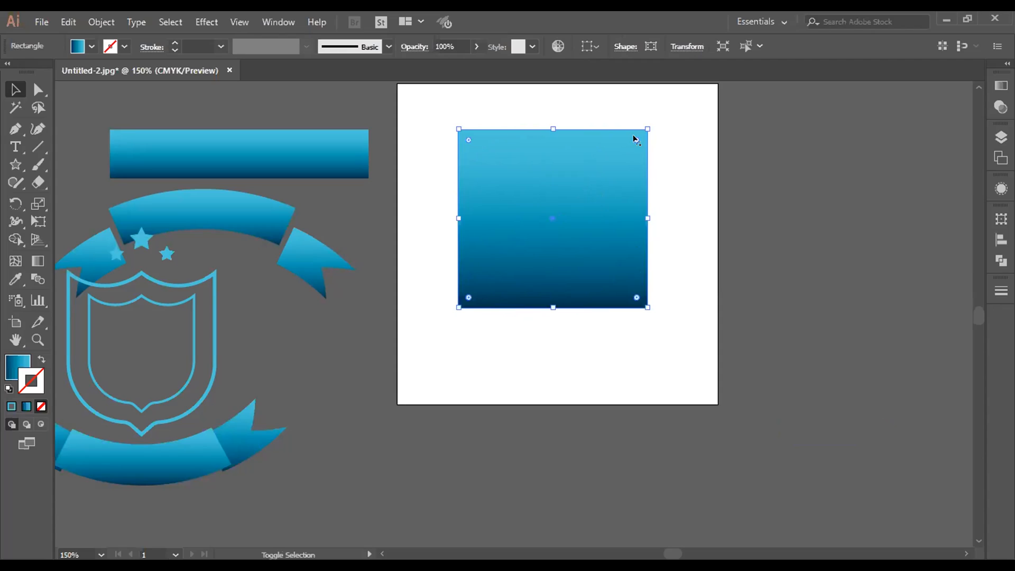
shift+click(636, 139)
shift+click(469, 296)
drag(467, 296, 667, 194)
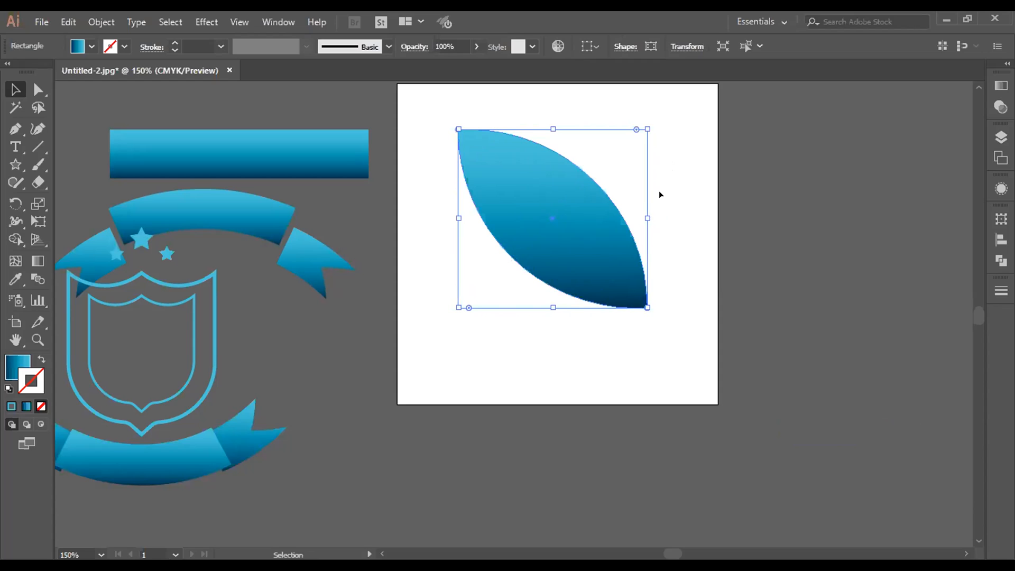
Step: Delete the gradient leaf shape from the artboard
click(677, 235)
click(601, 270)
key(Delete)
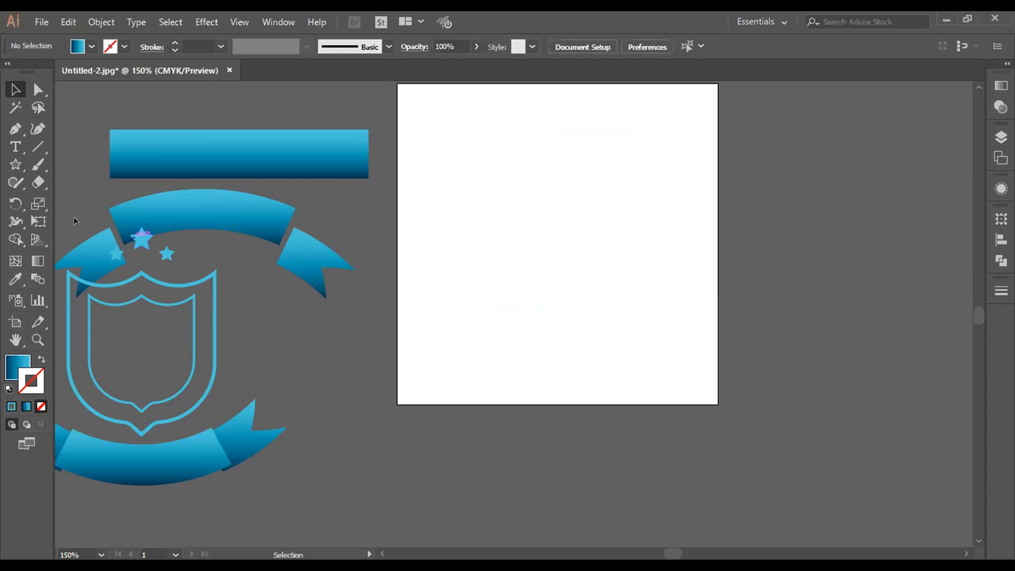
Step: Draw a gradient-filled circle about 1.9 in in diameter and place it in the upper middle of the artboard
click(15, 164)
drag(15, 164, 69, 199)
drag(553, 214, 707, 369)
click(24, 87)
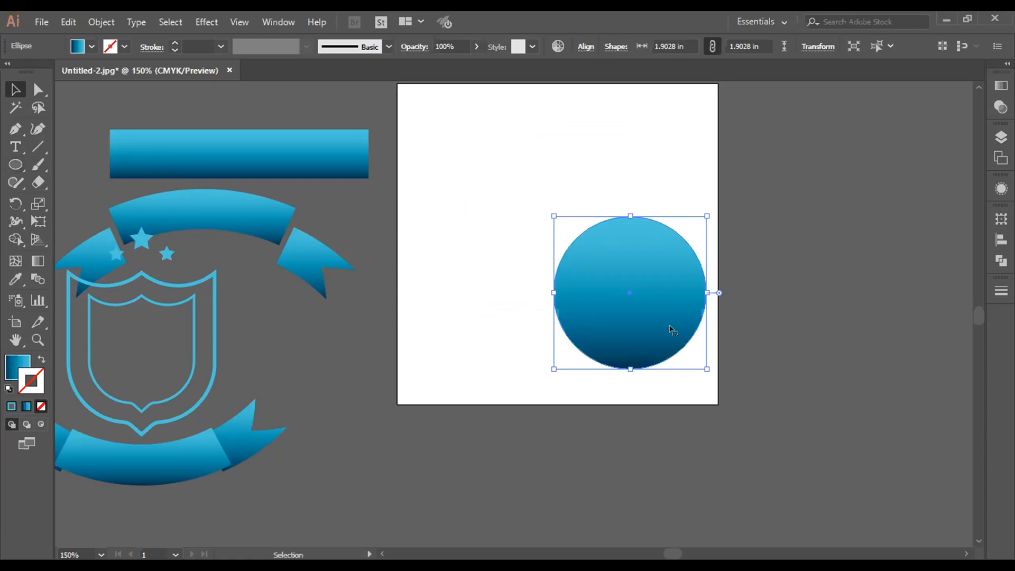
drag(637, 308, 573, 205)
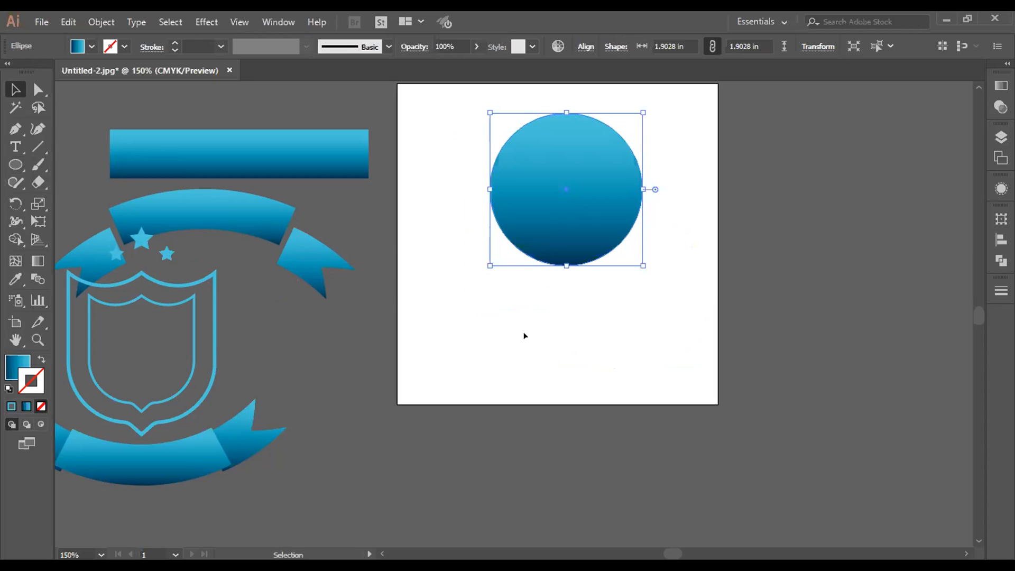
Step: Preview an Offset Path of 0.1389 in with miter joins on the gradient circle, and cancel it
click(107, 25)
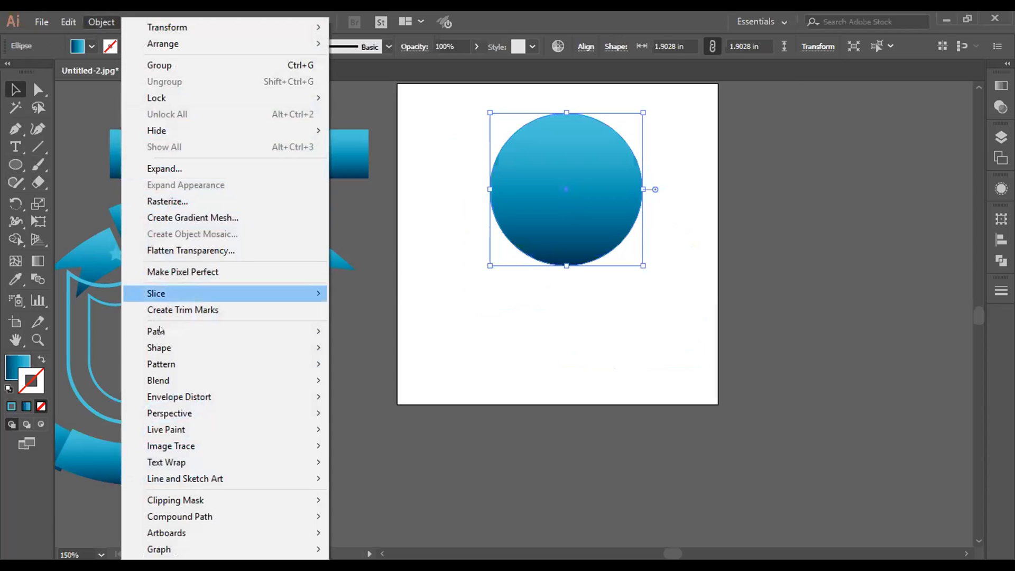
mouse_move(168, 329)
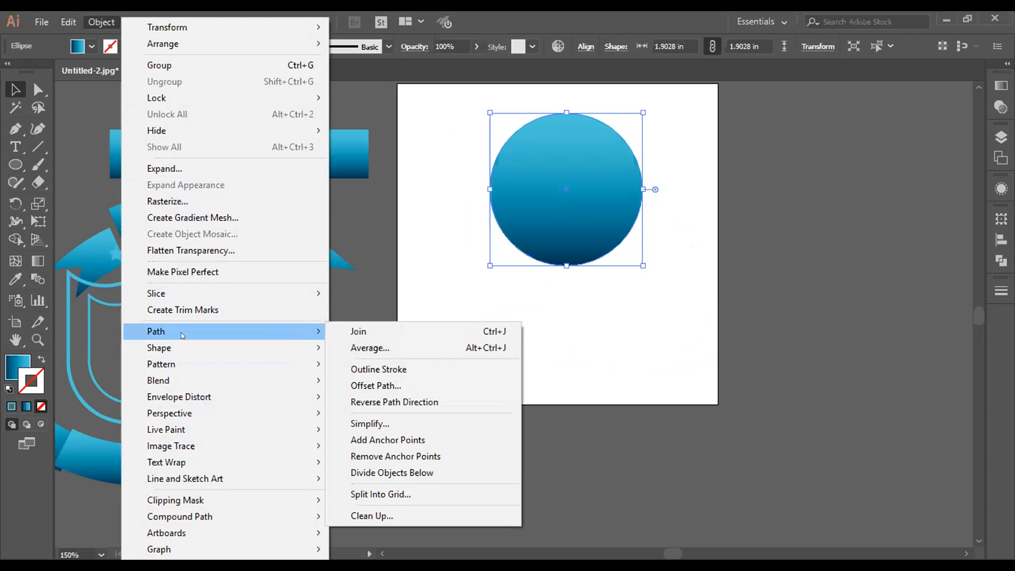
click(383, 386)
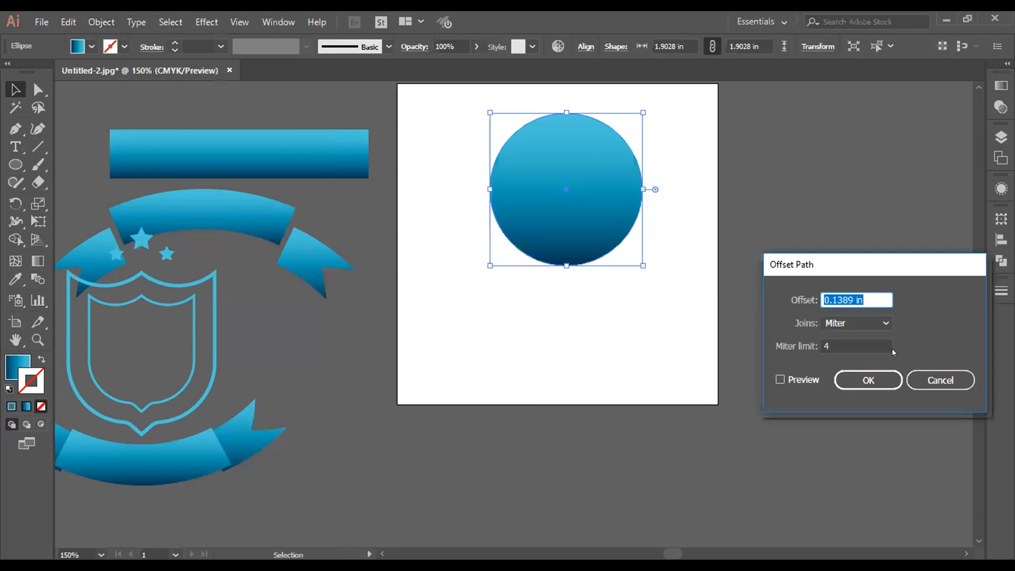
click(781, 380)
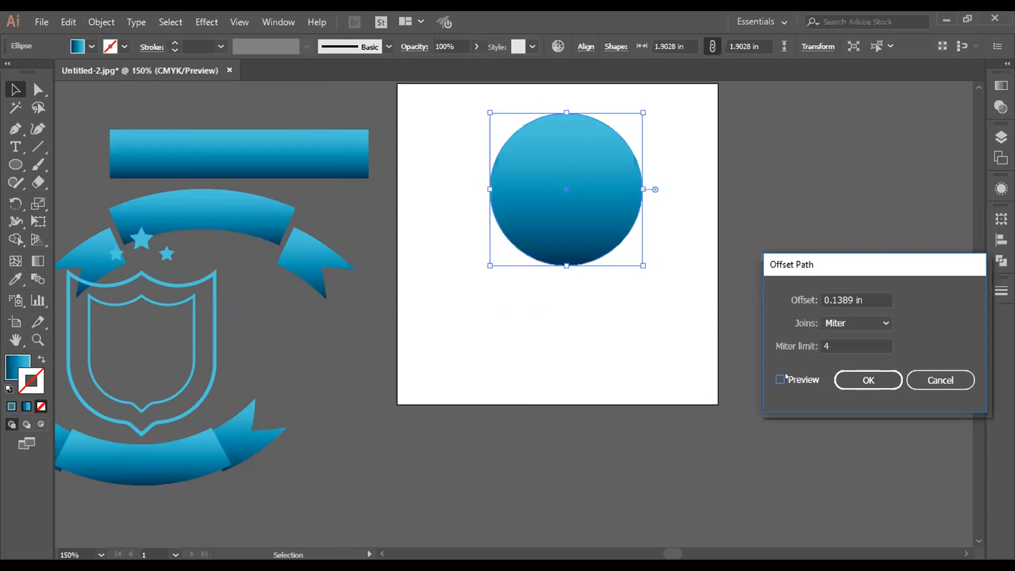
click(931, 382)
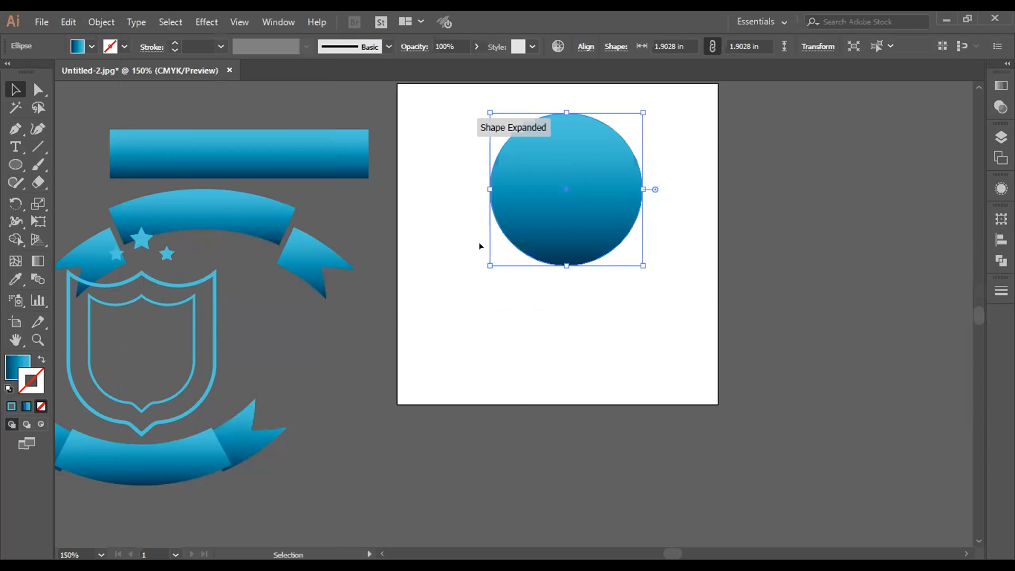
Step: Try averaging the circle's anchor points along the vertical axis, undo it, and reselect the circle
click(101, 21)
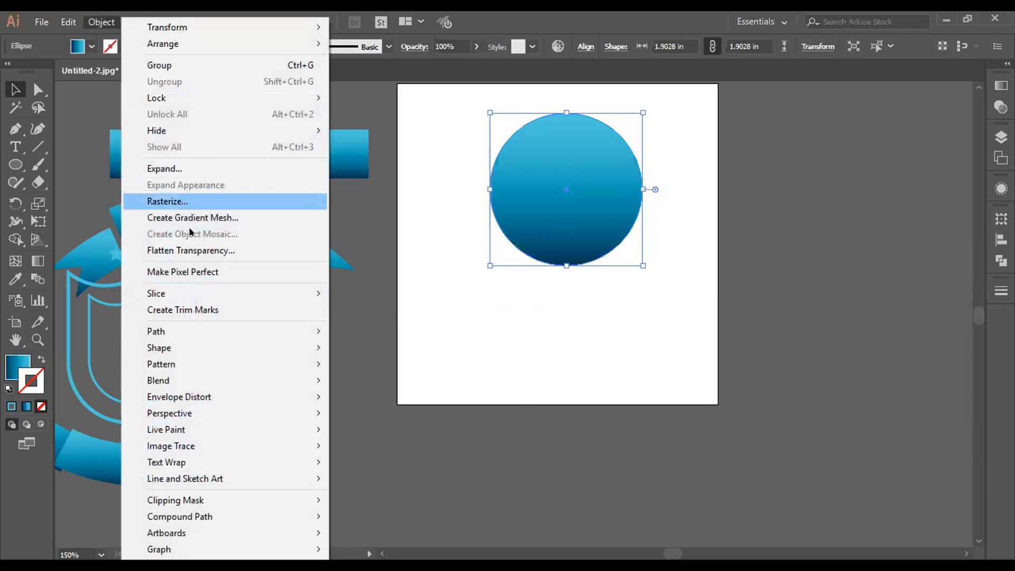
mouse_move(191, 329)
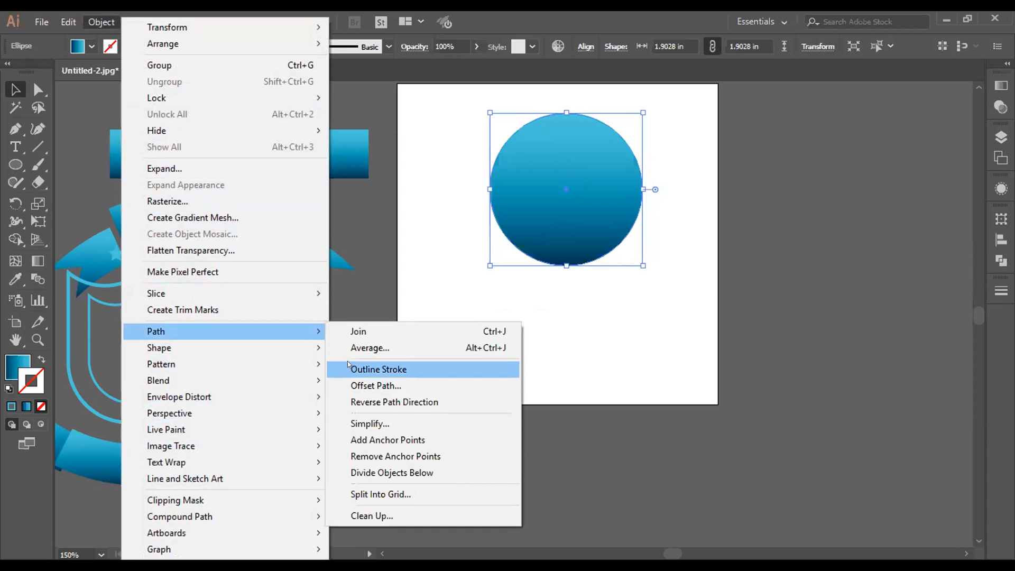
click(361, 348)
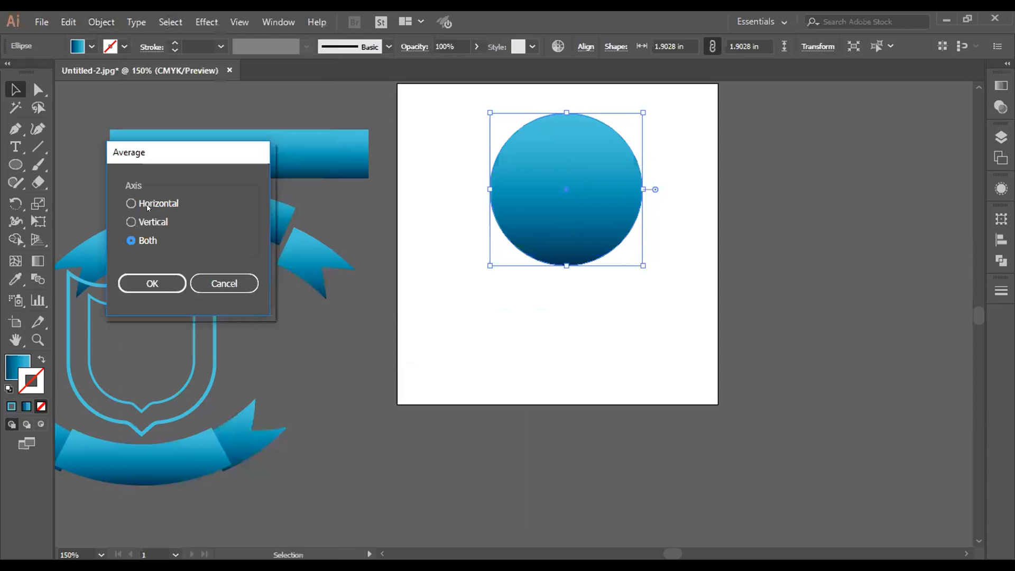
click(132, 222)
click(149, 280)
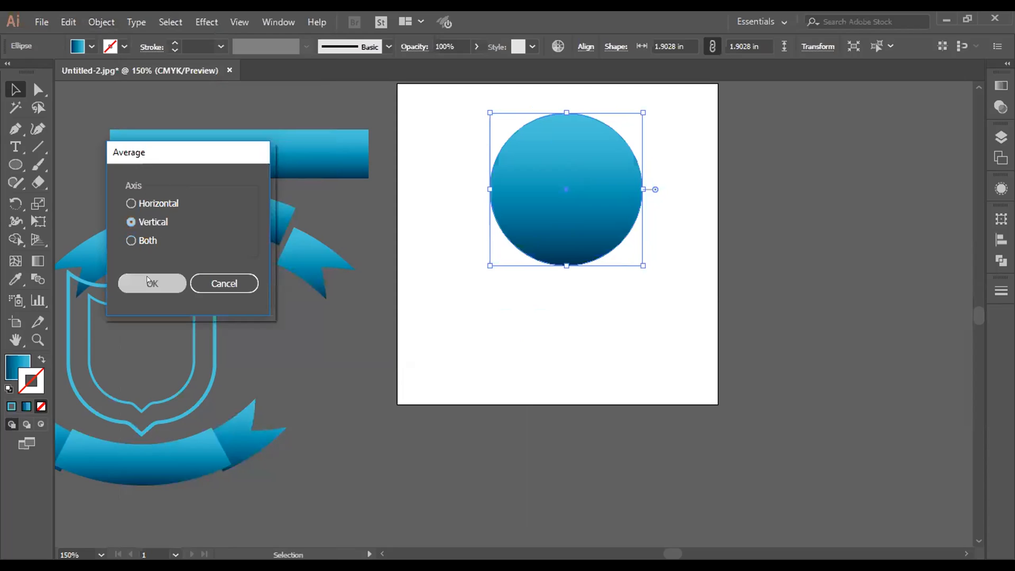
click(527, 291)
click(574, 261)
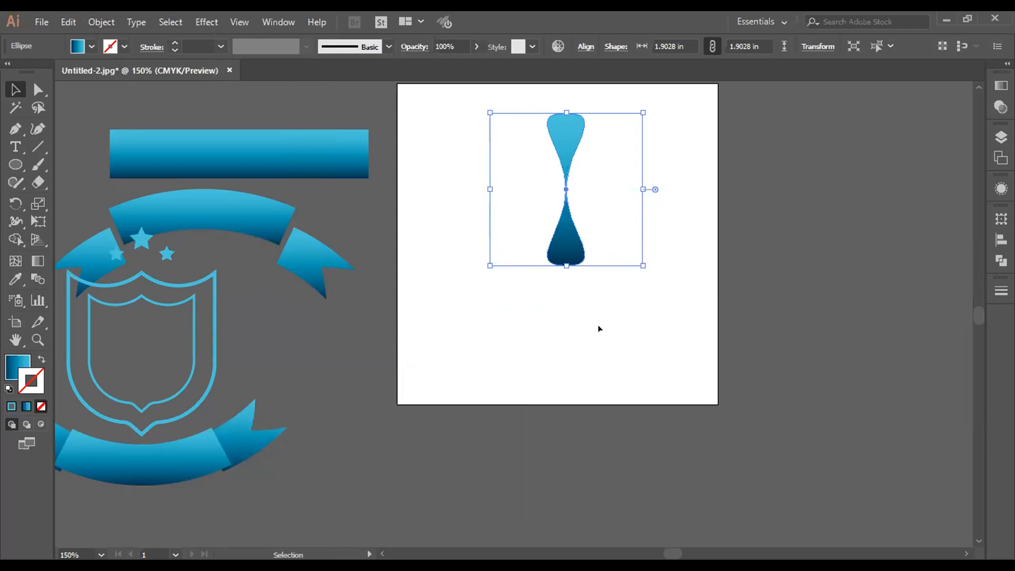
key(ctrl+z)
click(693, 158)
click(576, 181)
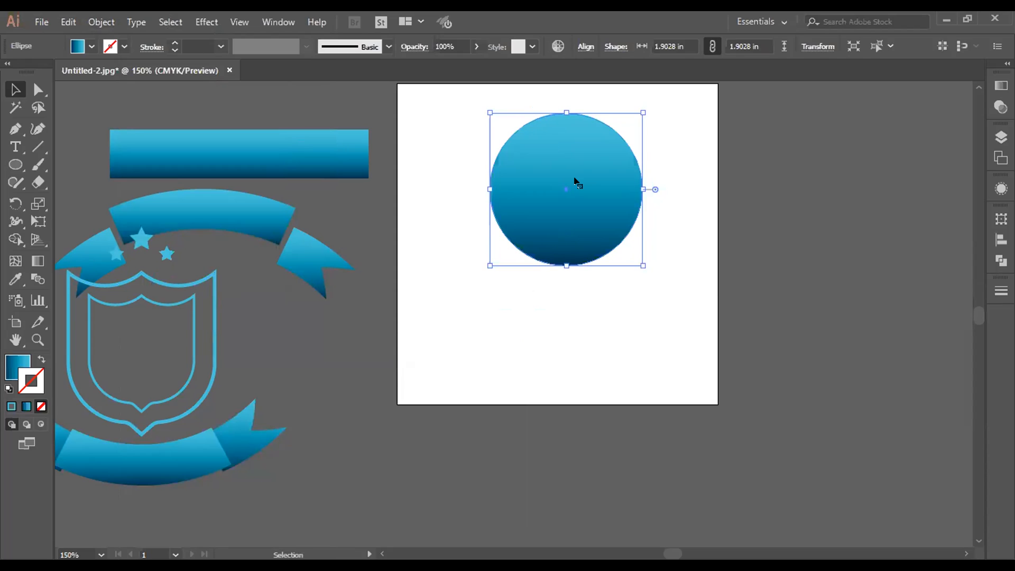
Step: Average the circle's anchor points along the horizontal axis to form a bow-tie shape
click(101, 22)
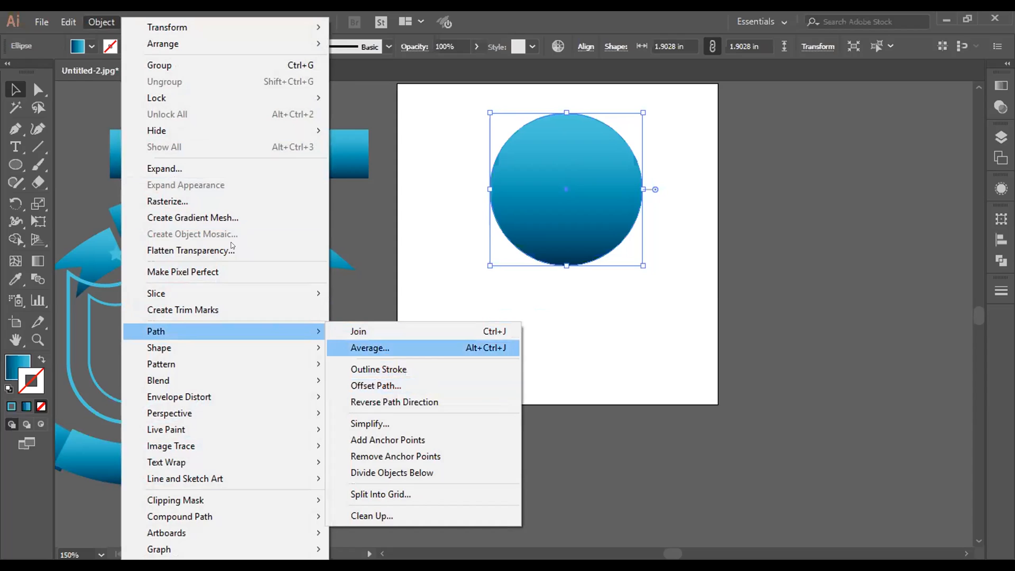
click(385, 348)
click(132, 204)
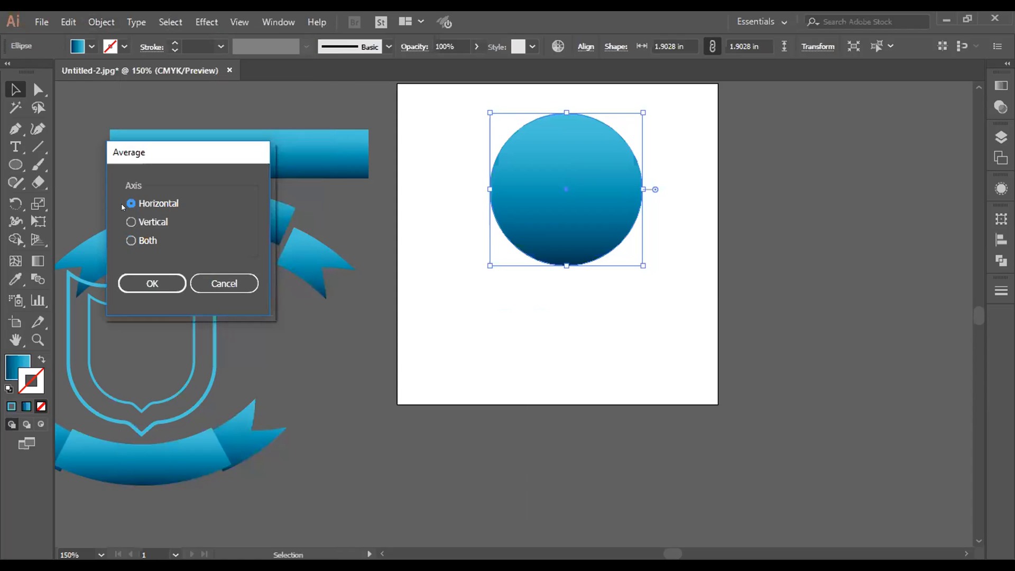
click(148, 282)
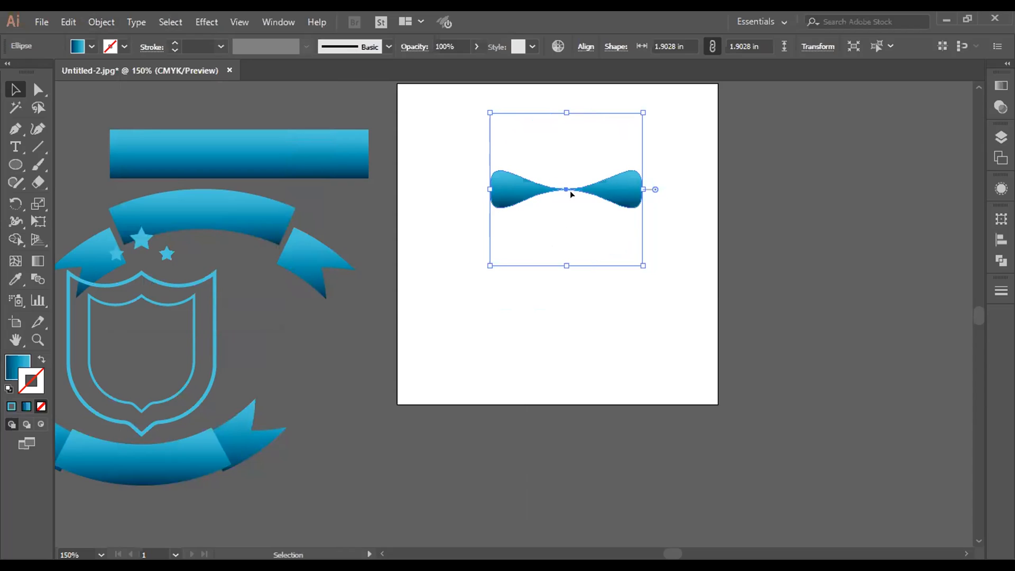
click(582, 255)
click(634, 184)
Step: Try rotating the bow-tie shape itself by 15°, and undo the rotation
click(15, 204)
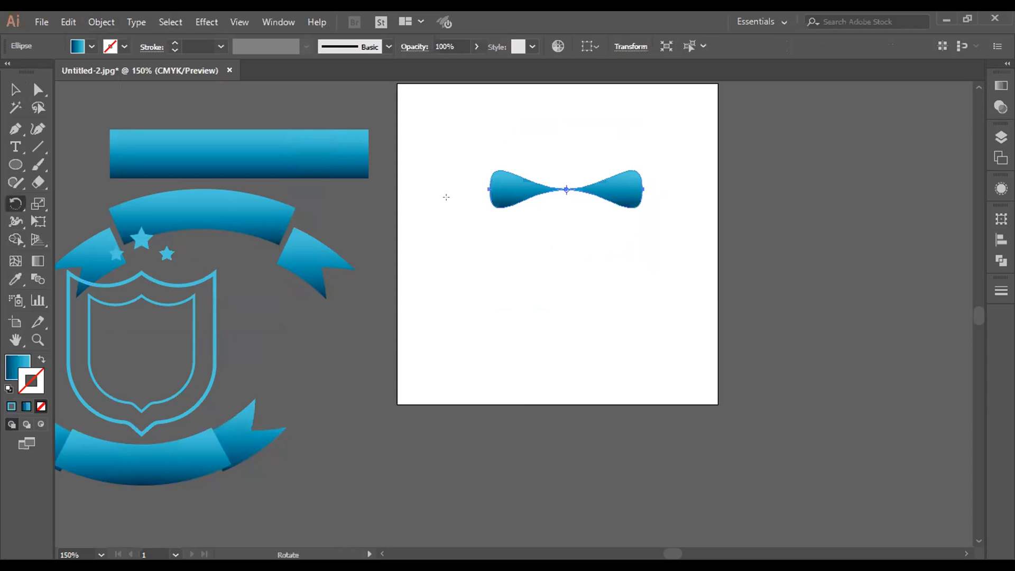
right_click(564, 188)
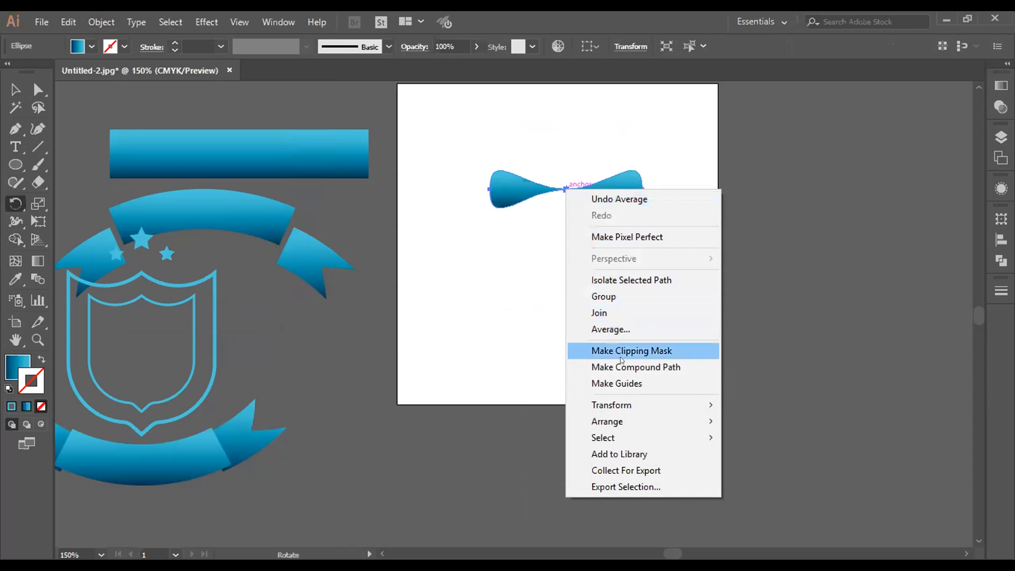
mouse_move(620, 407)
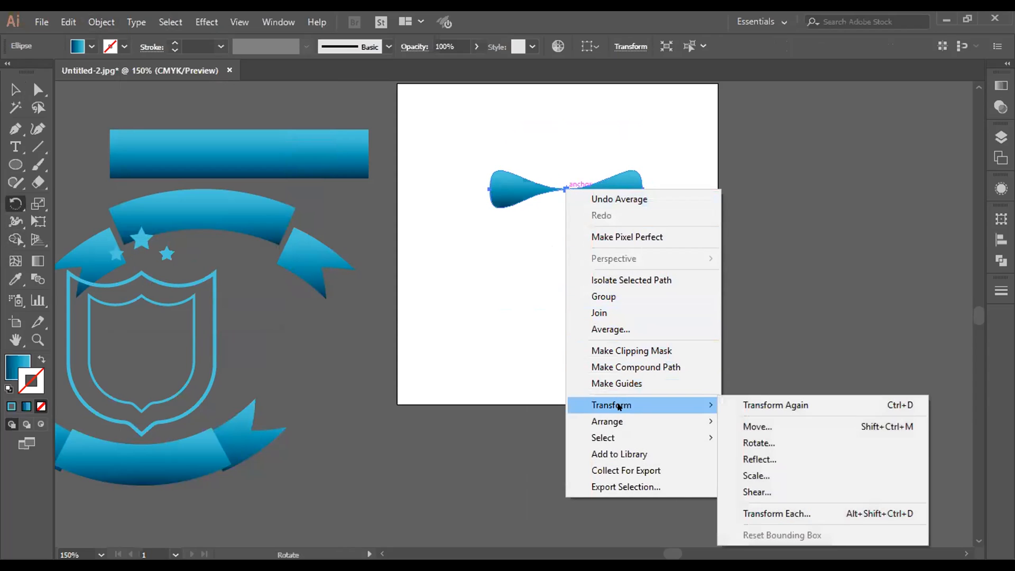
click(764, 444)
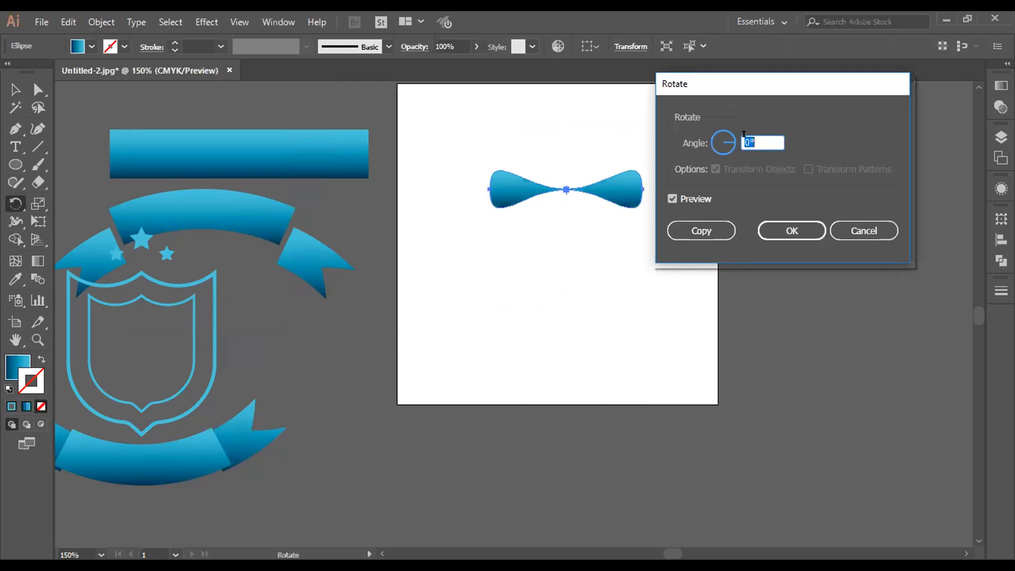
text(45)
key(BackSpace)
key(BackSpace)
text(15)
click(810, 229)
key(ctrl+z)
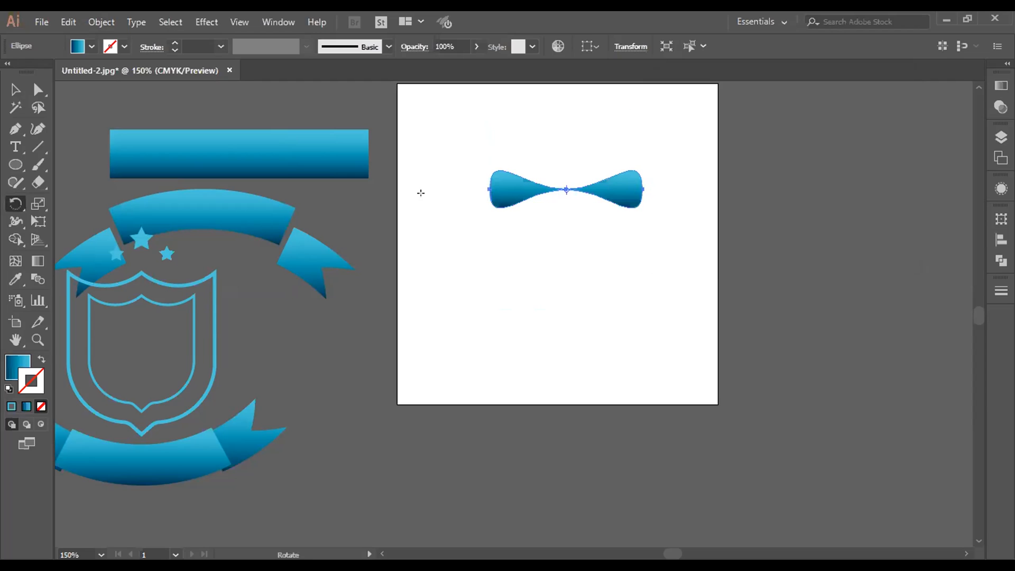
Step: Create a copy of the bow-tie shape rotated by 15° about its center
right_click(500, 188)
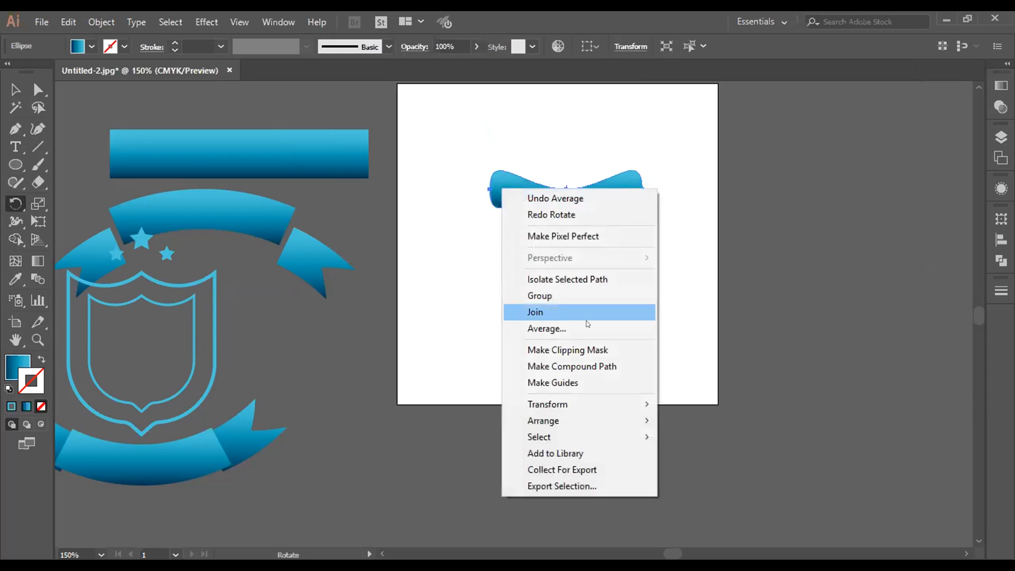
mouse_move(571, 405)
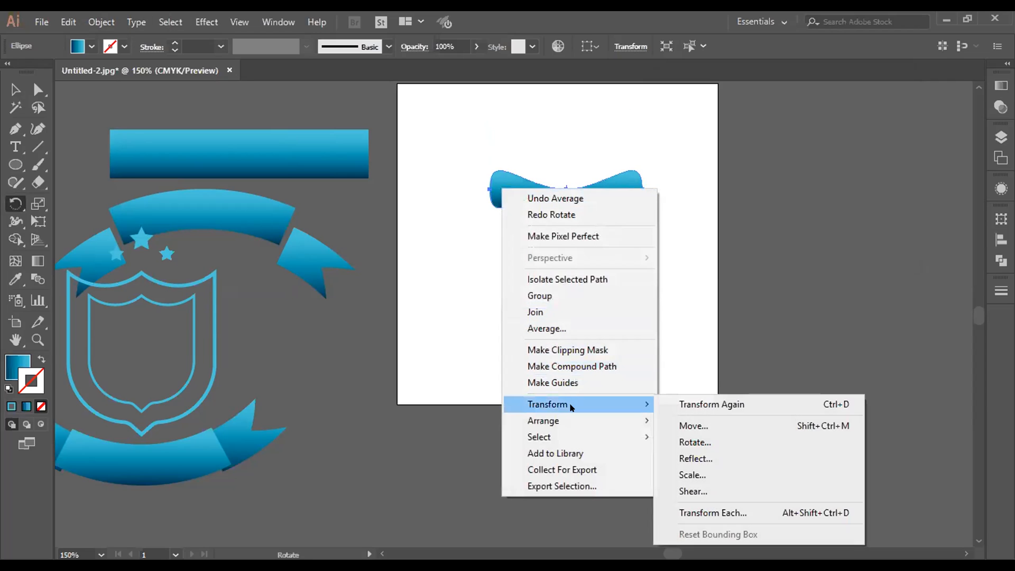
click(682, 440)
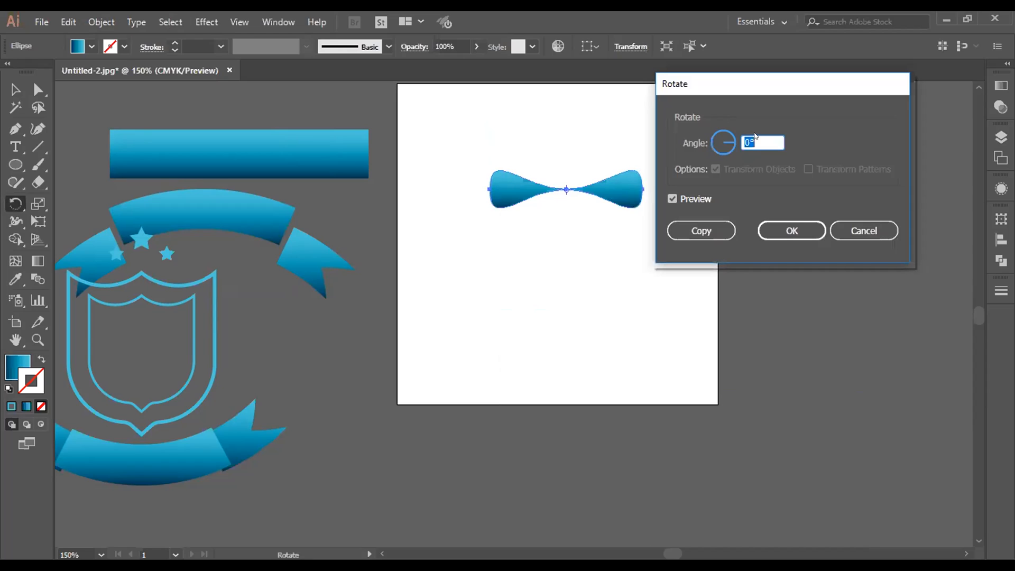
text(15)
click(706, 230)
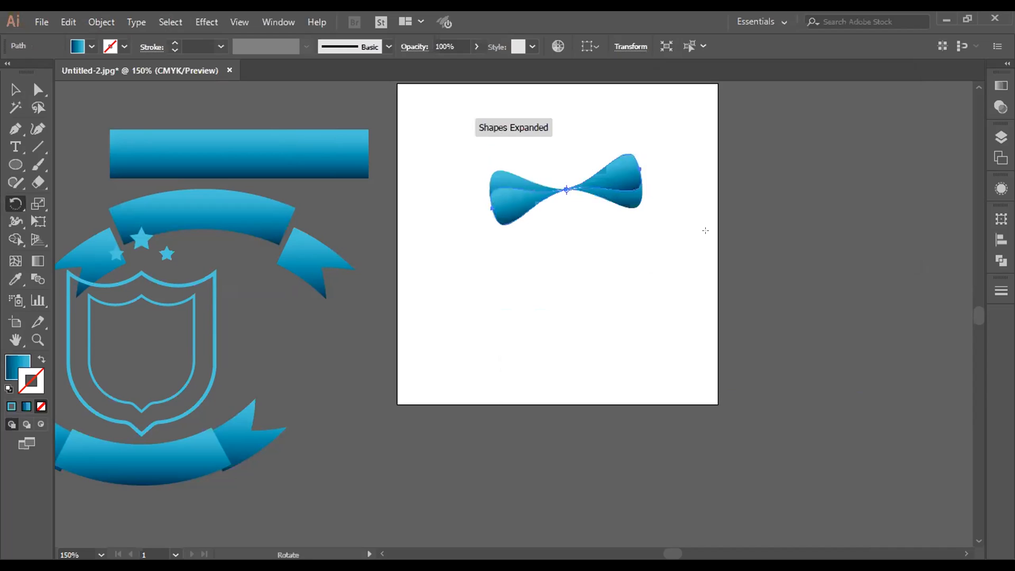
Step: Repeat the 15° rotated copy until the petals fill a complete circle, and deselect the artwork
key(ctrl+d)
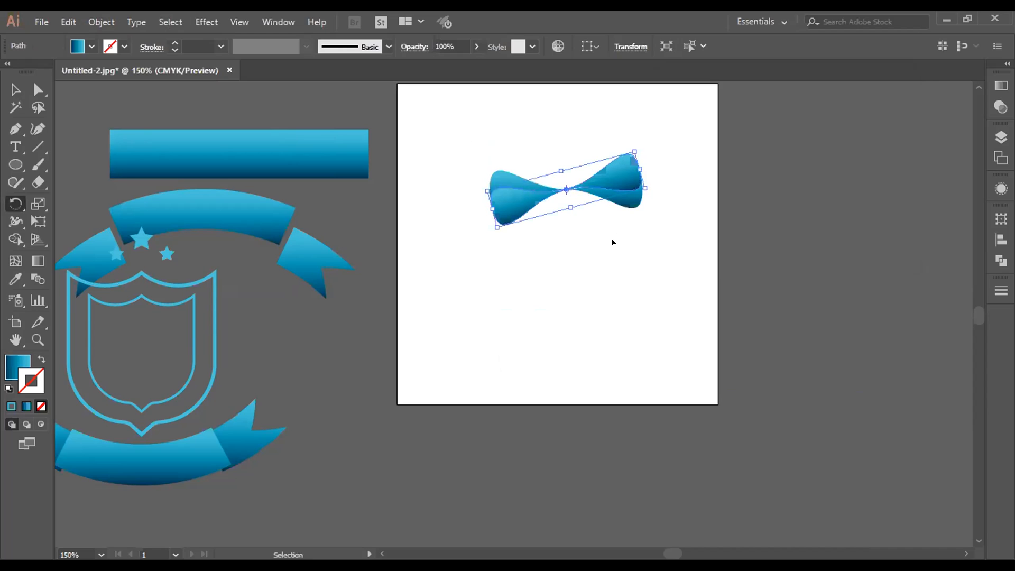
key(ctrl+d)
key(ctrl+d)
key(ctrl+d)
key(ctrl+d)
key(ctrl+d)
key(ctrl+d)
key(ctrl+d)
key(ctrl+d)
key(ctrl+d)
key(ctrl+d)
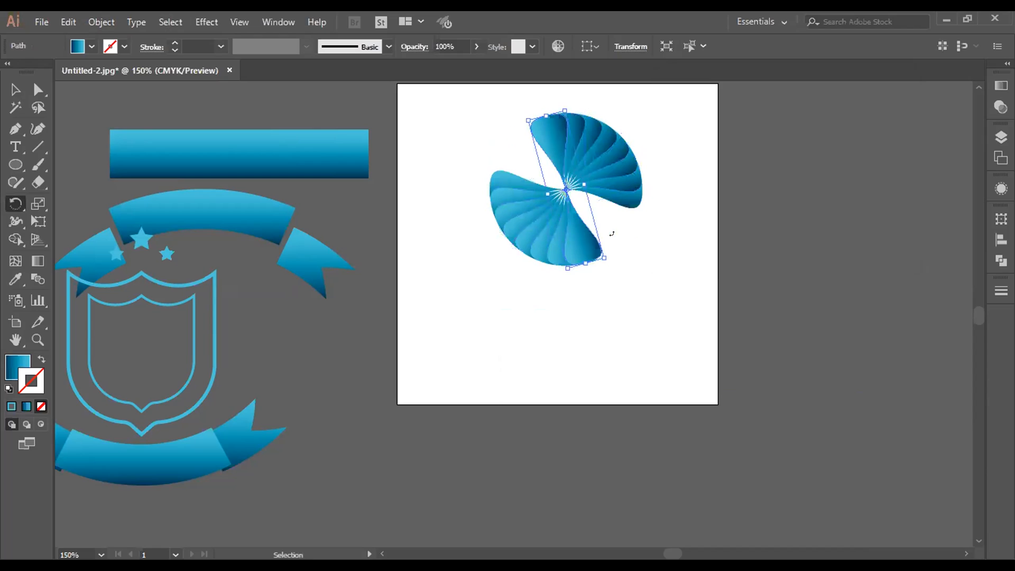
key(ctrl+d)
key(ctrl+d)
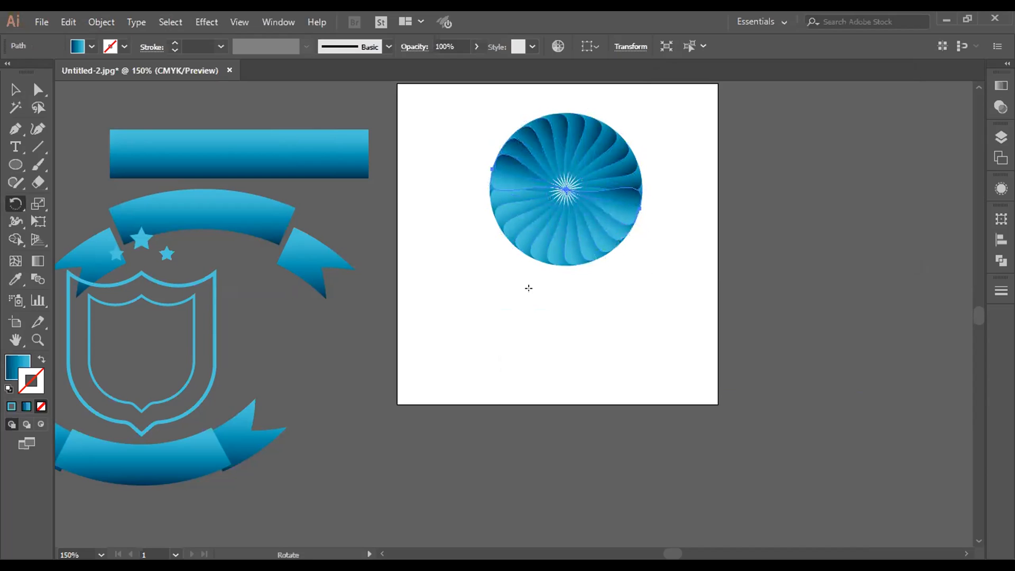
click(7, 91)
click(539, 382)
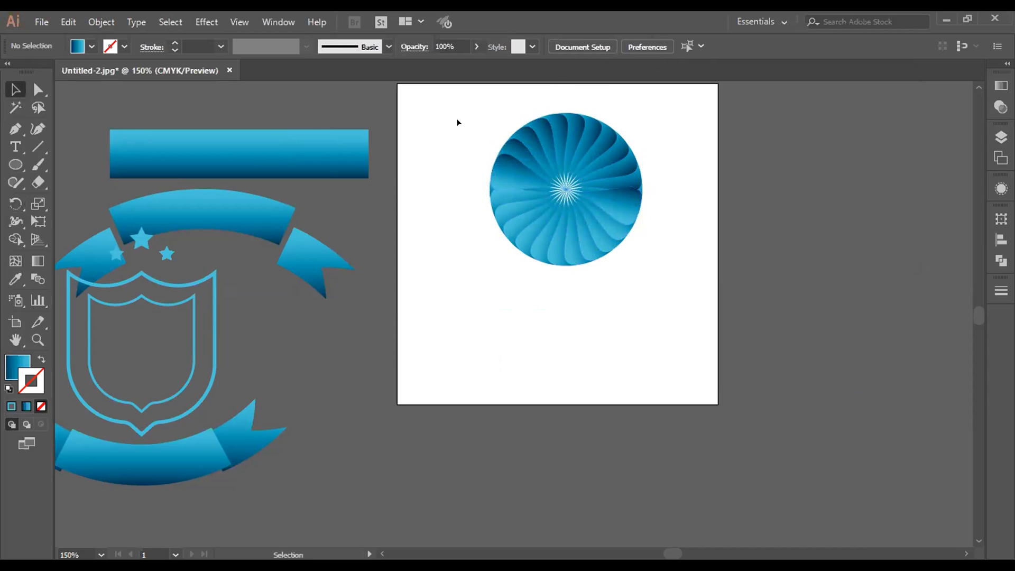
Step: Select the whole petal circle and undo all the rotated copies back to the single bow-tie shape
drag(469, 111, 658, 291)
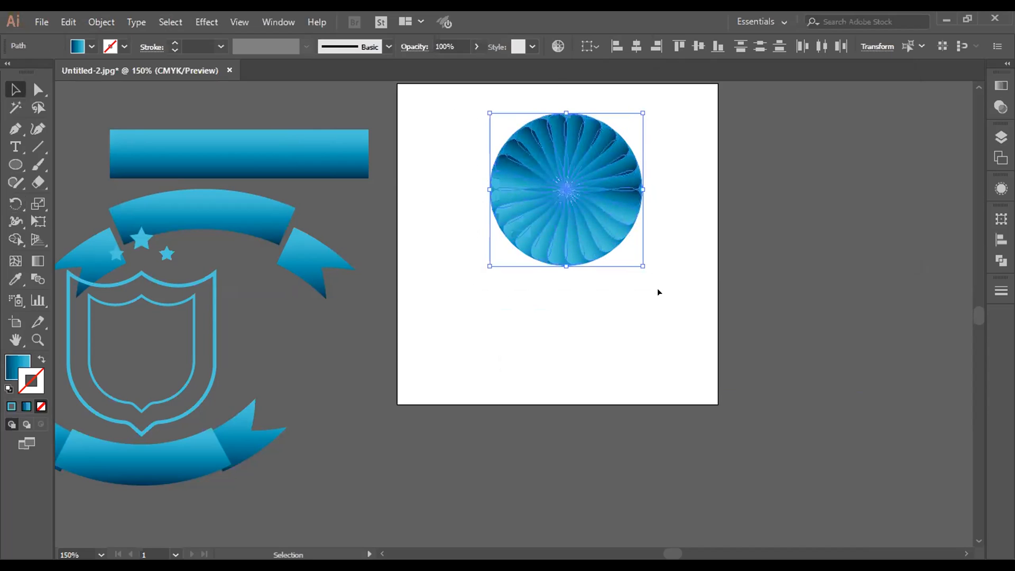
key(ctrl+z)
key(ctrl+z)
key(ctrl+z)
key(ctrl+z)
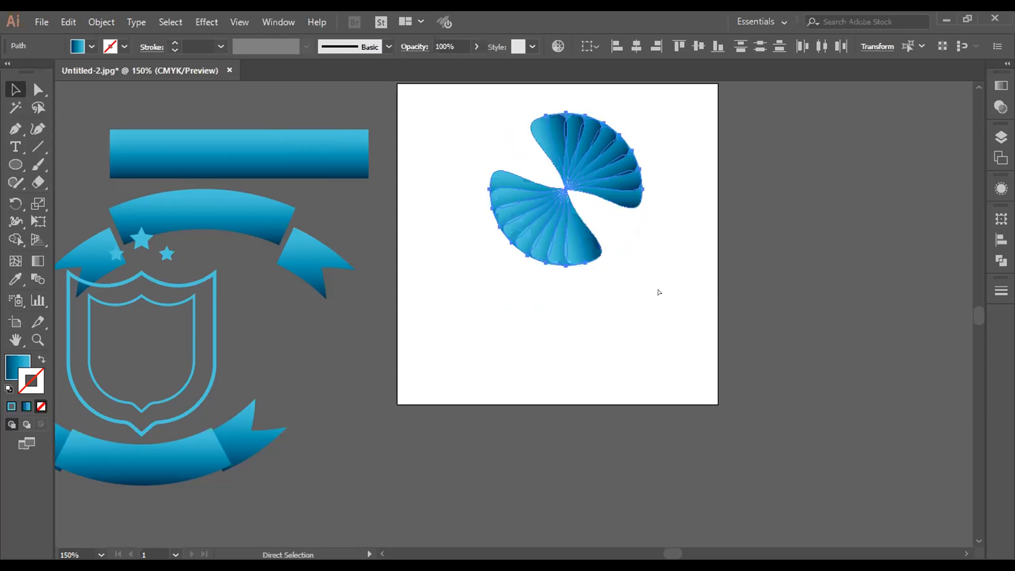
key(ctrl+z)
key(ctrl+z)
key(ctrl+z)
key(ctrl+z)
key(ctrl+z)
key(ctrl+z)
key(ctrl+z)
key(ctrl+z)
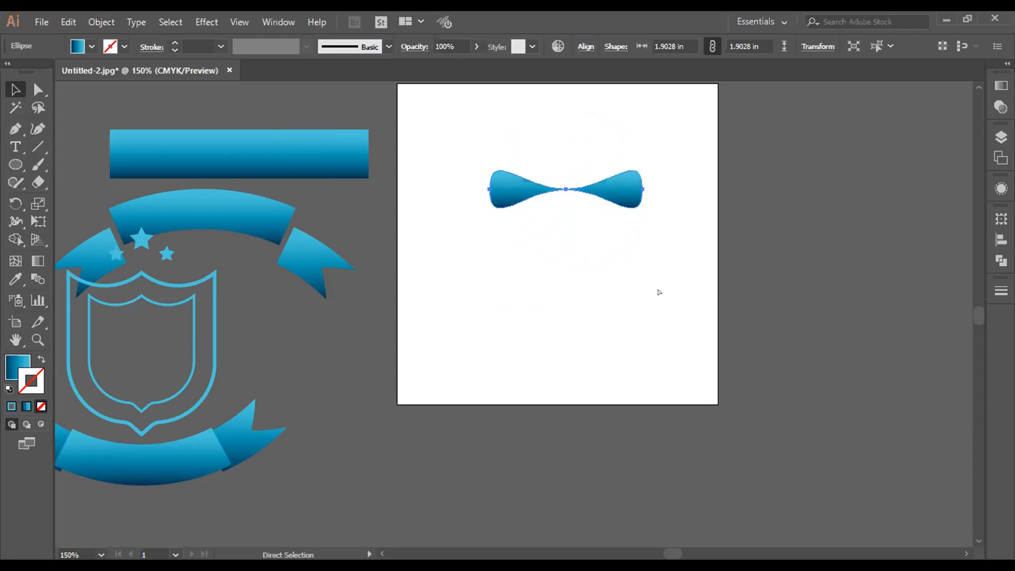
right_click(577, 188)
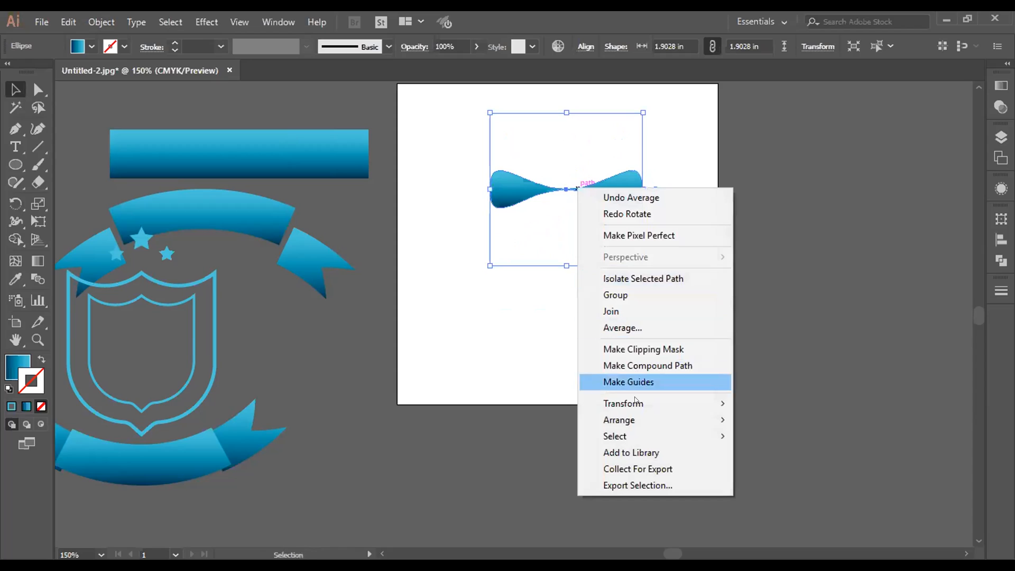
mouse_move(646, 404)
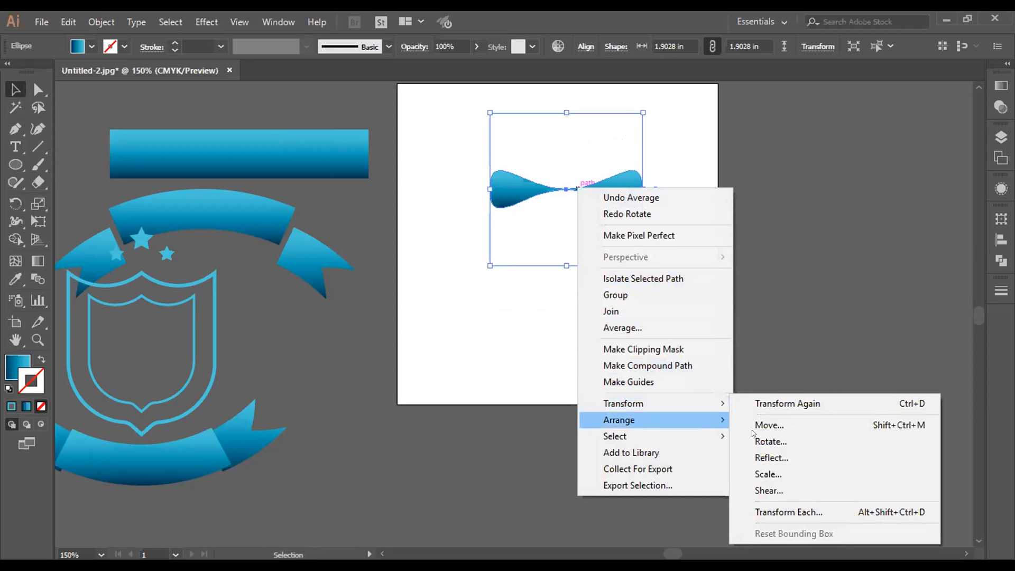
click(811, 458)
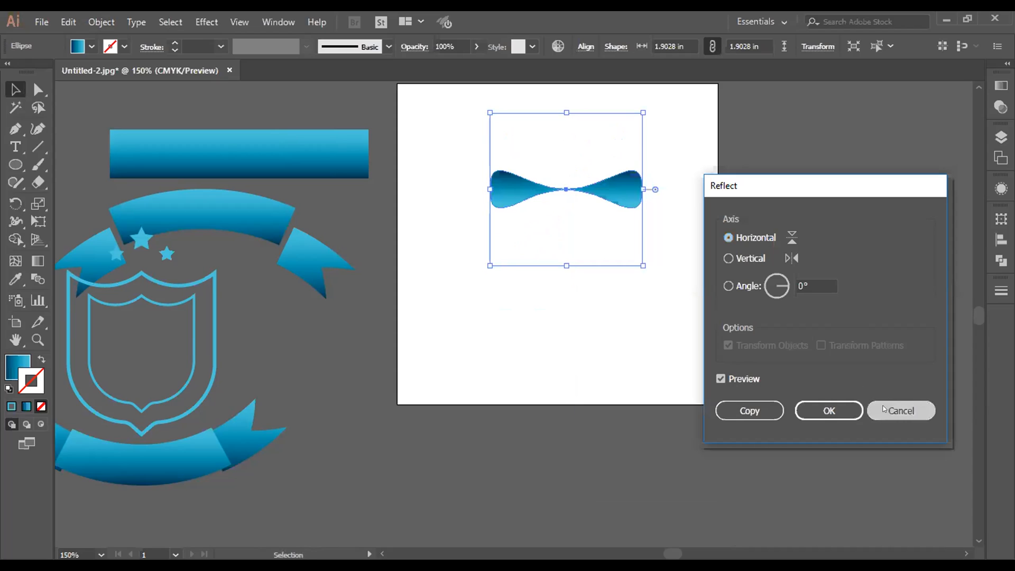
key(Escape)
Step: Create a copy of the bow-tie shape rotated by 30° about its center
right_click(596, 193)
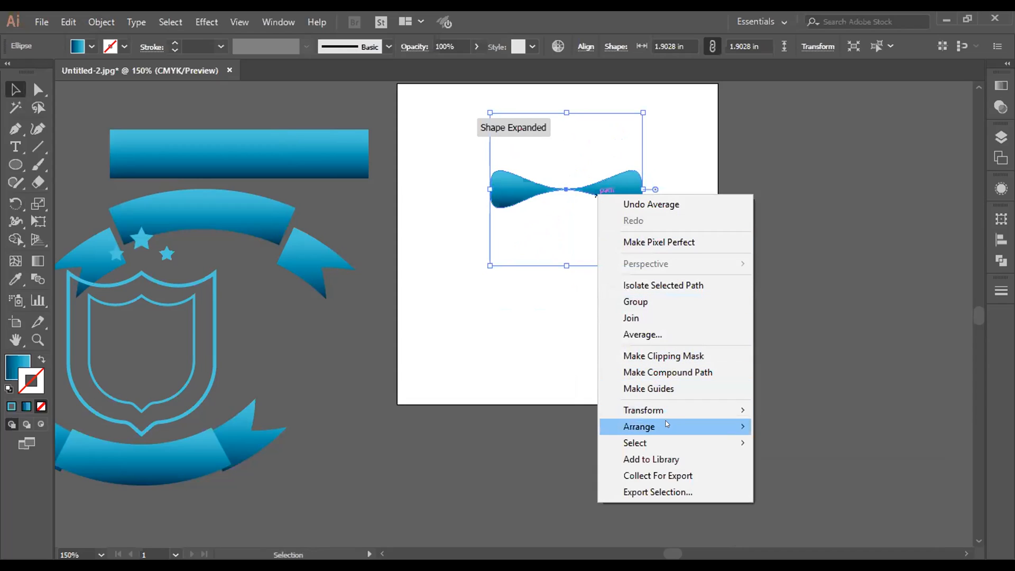
mouse_move(679, 411)
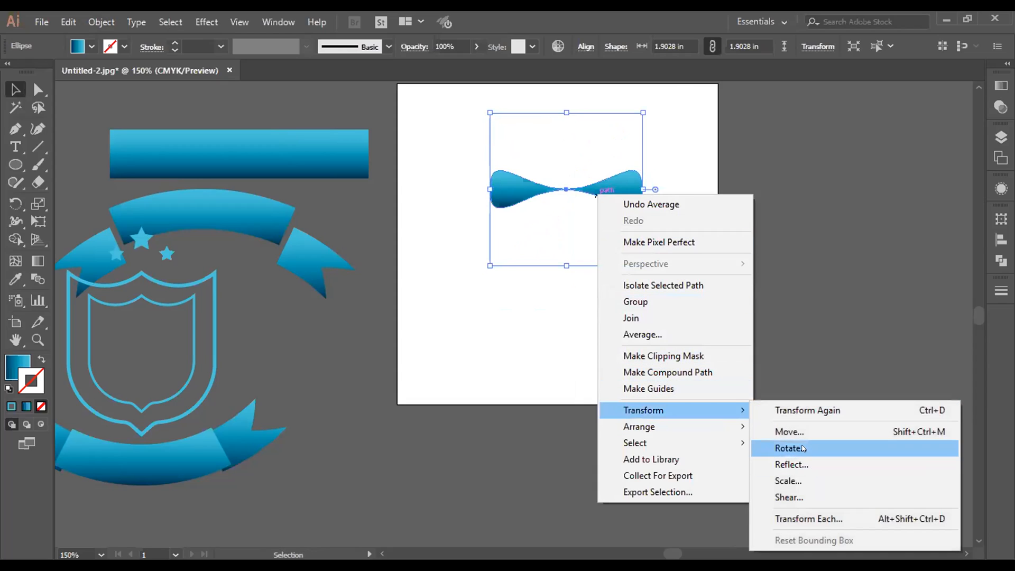
click(803, 448)
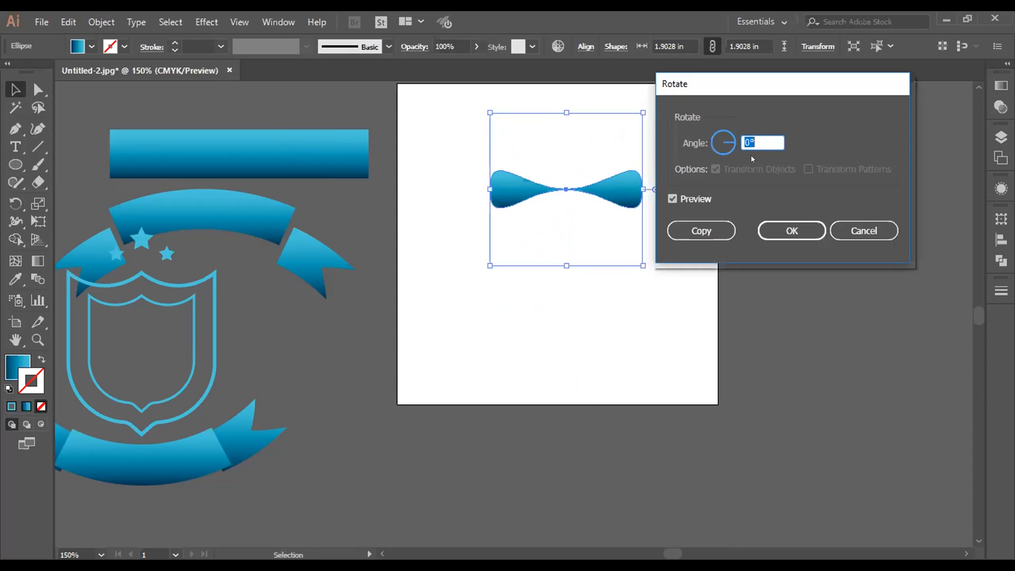
text(30)
click(708, 231)
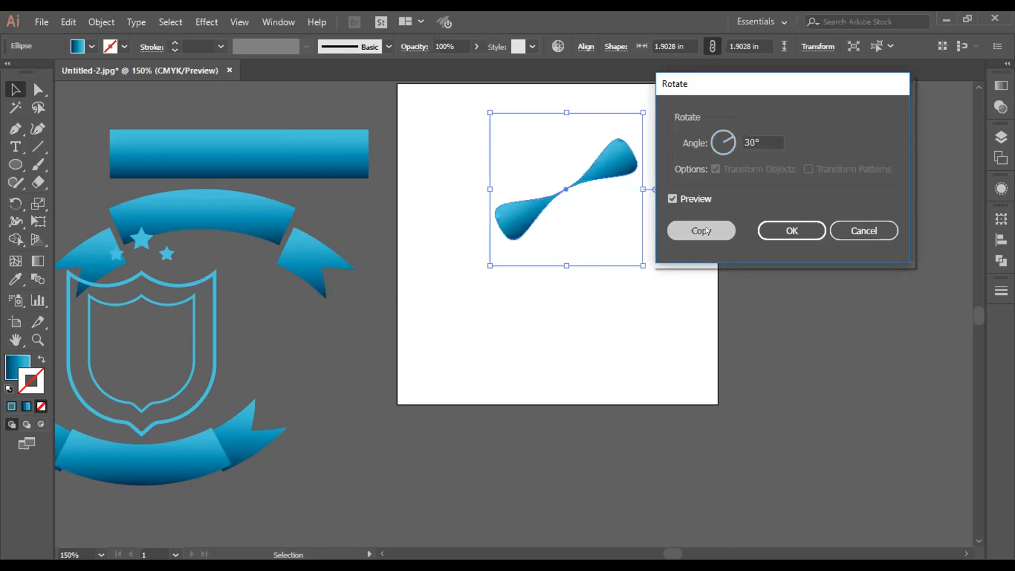
Step: Repeat the 30° rotated copy until the petals form a full flower, and deselect the artwork
key(a)
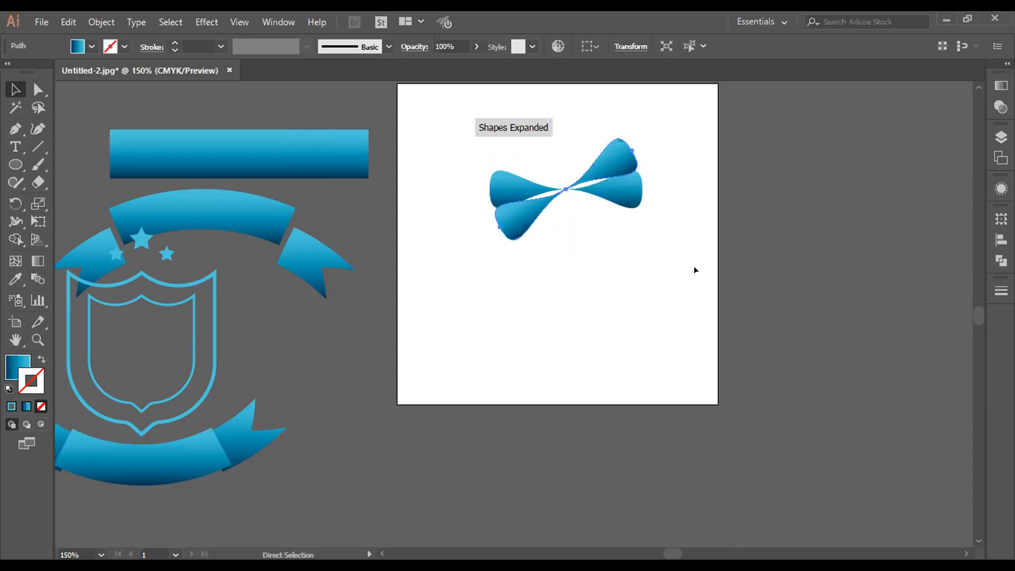
key(ctrl+d)
key(ctrl+d)
key(ctrl+d)
key(ctrl+d)
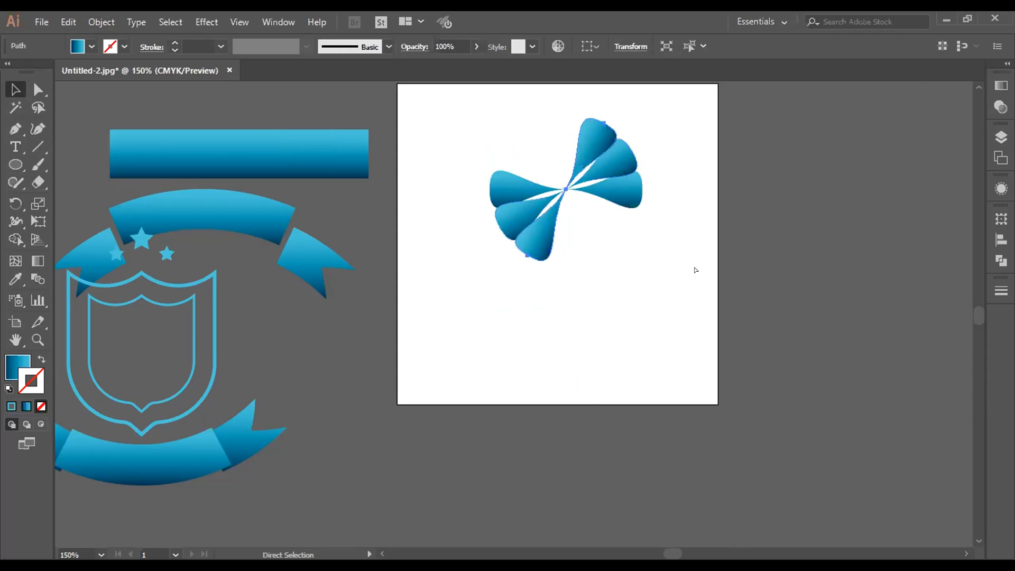
key(v)
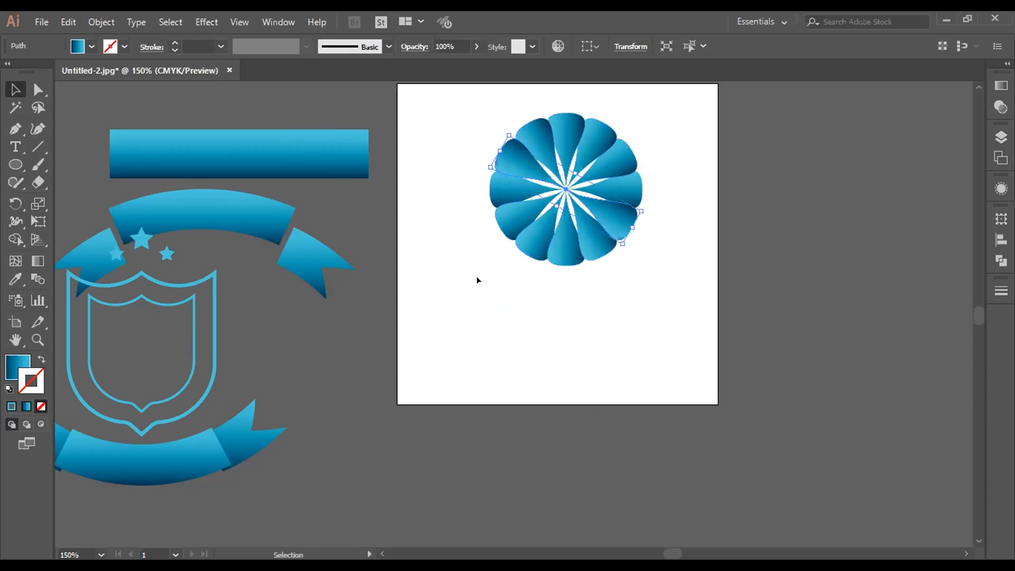
click(516, 265)
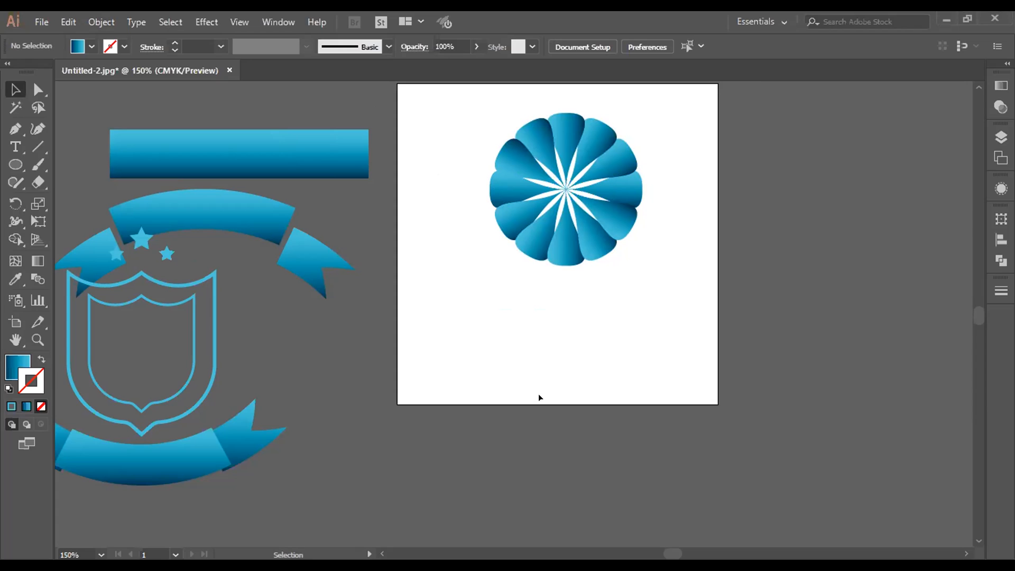
Step: Select the whole petal flower and move it off the artboard to the empty canvas on its right
scroll(512, 231, up, 3)
drag(492, 162, 643, 382)
drag(610, 311, 943, 281)
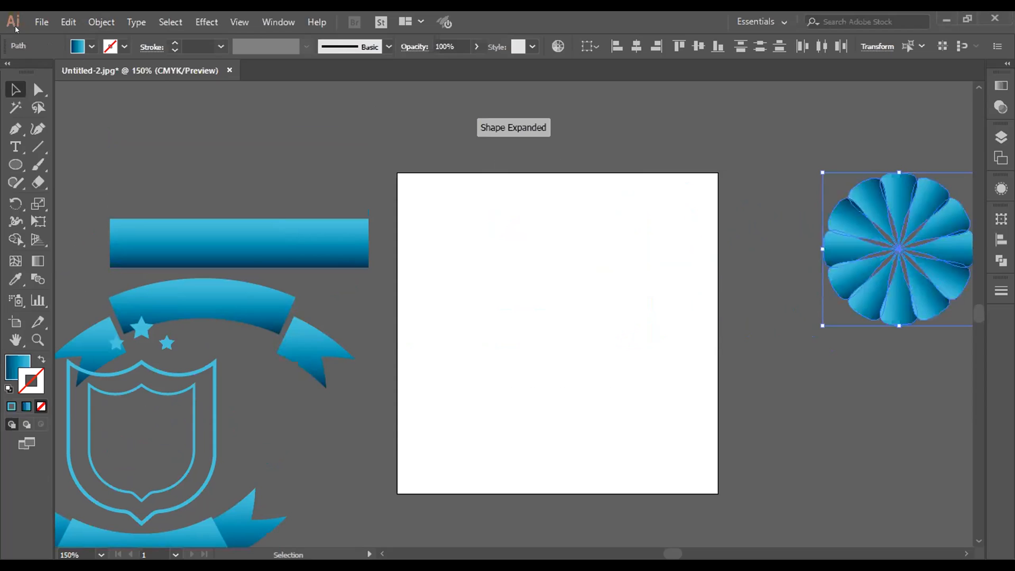
Step: Create a new 4 x 4 inch document in CMYK color mode with one artboard
click(42, 23)
click(98, 39)
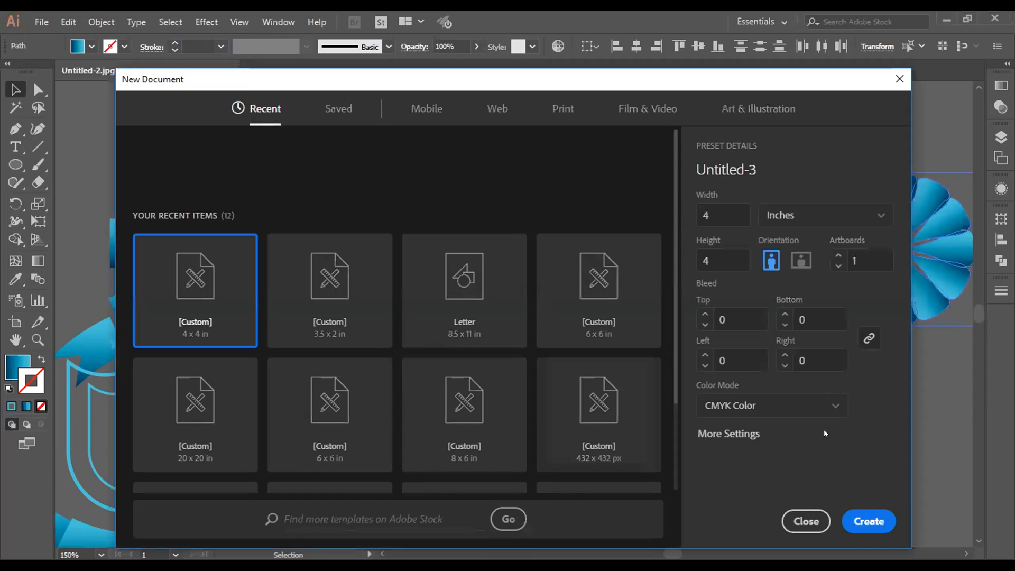
click(862, 520)
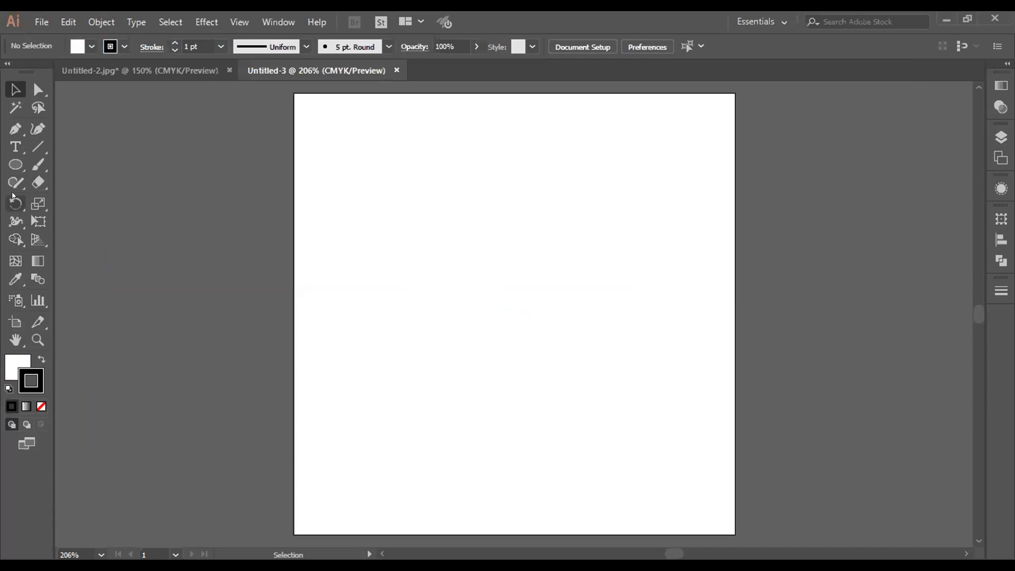
click(7, 147)
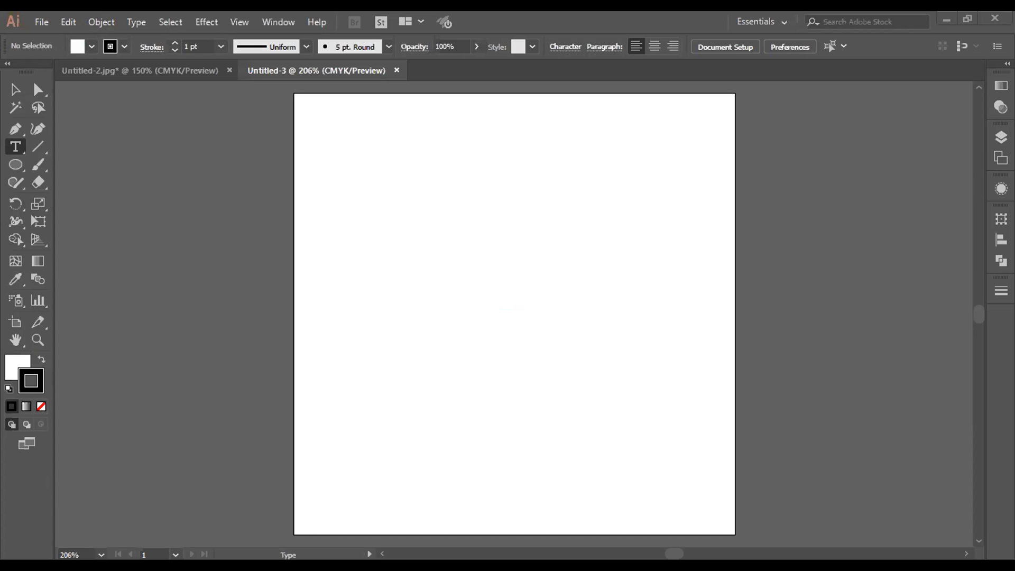
click(15, 89)
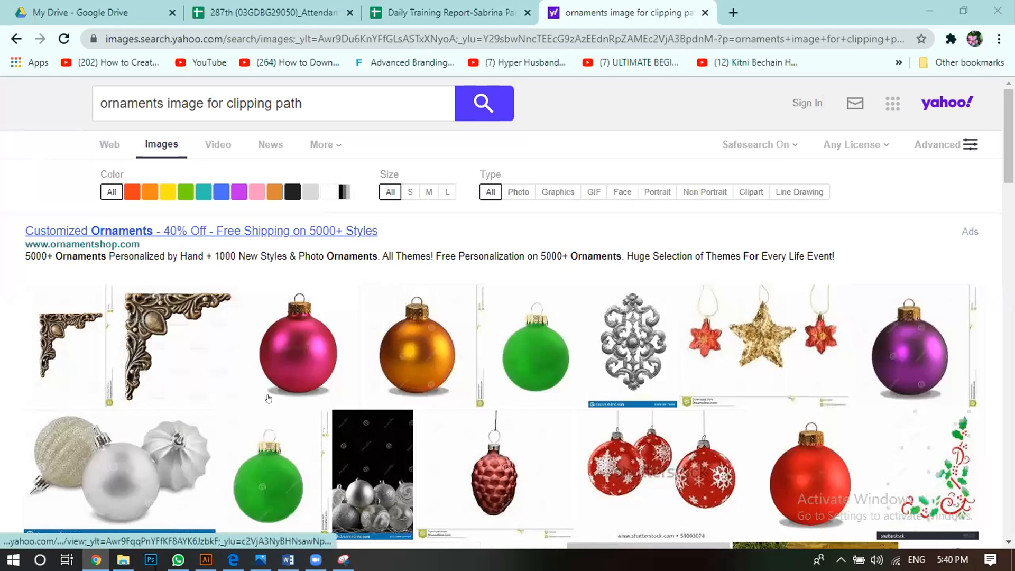
Step: In Chrome's ornament image results, open the picture of the two gold gemstone rings in a new tab
scroll(472, 389, down, 3)
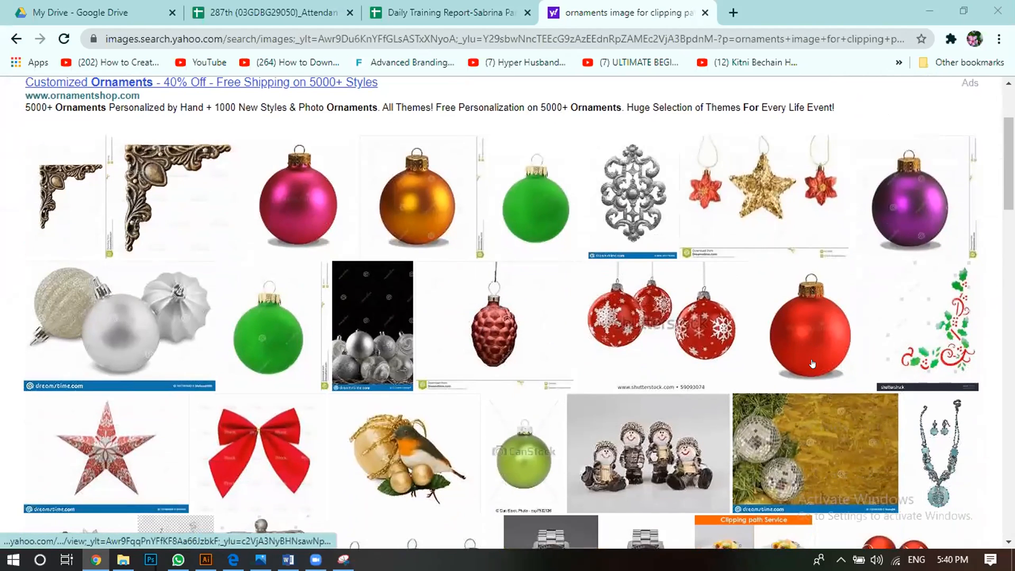
scroll(643, 372, down, 3)
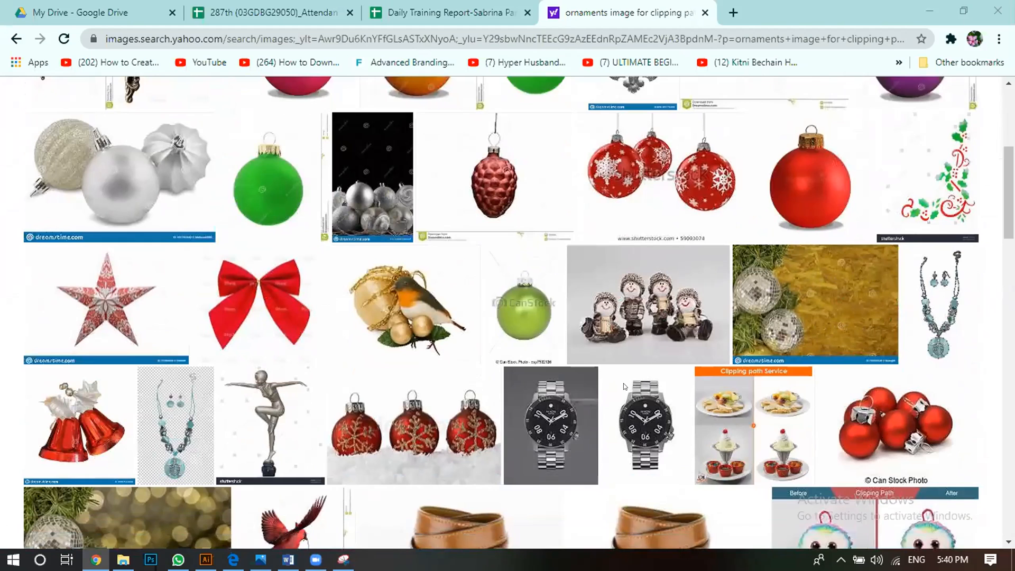
scroll(625, 387, down, 2)
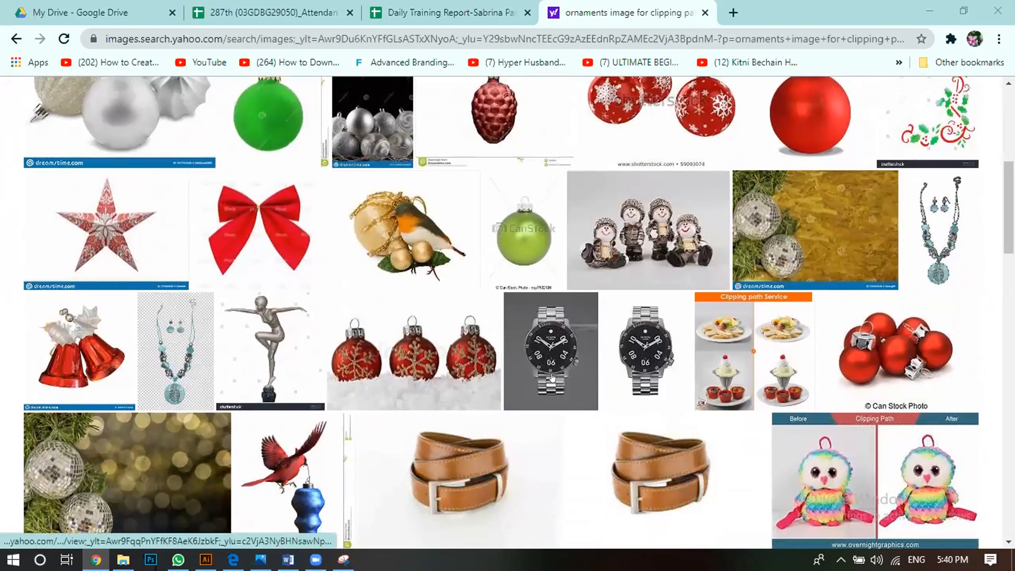
scroll(552, 378, down, 3)
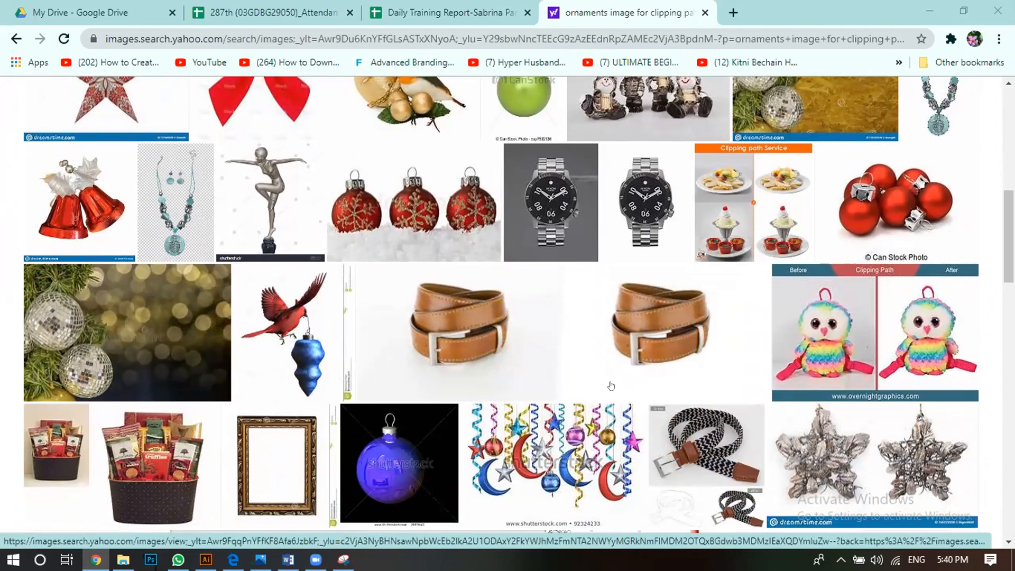
scroll(682, 291, down, 5)
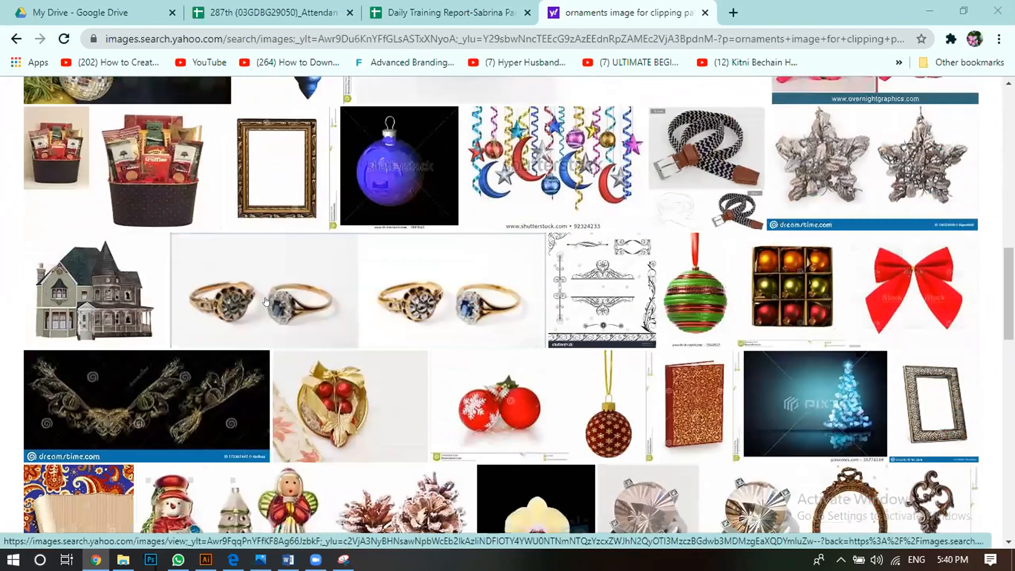
right_click(294, 291)
click(346, 304)
Step: Open the golden floral ornament image on the black background in a new tab
scroll(361, 367, down, 4)
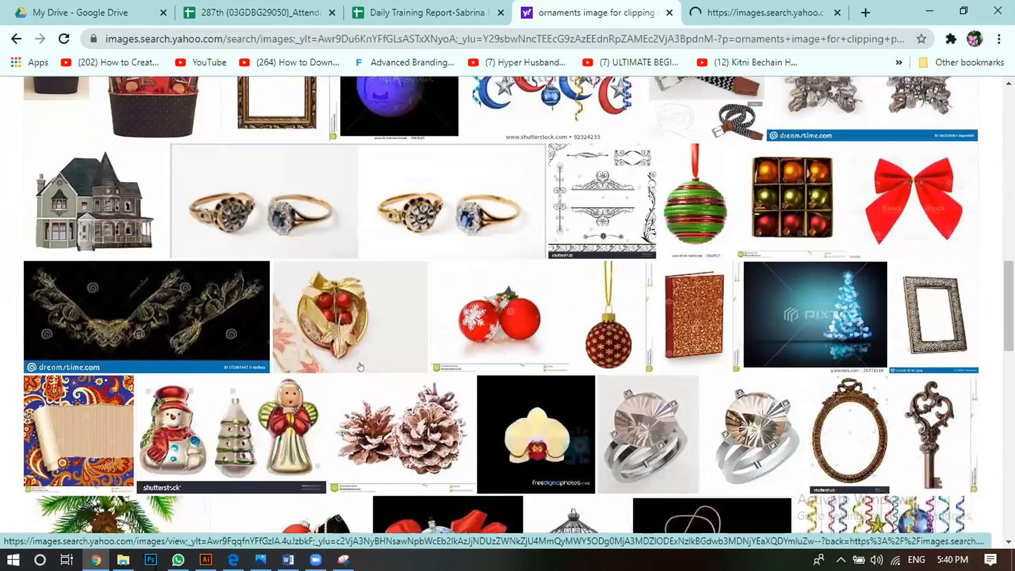
scroll(360, 367, down, 1)
scroll(212, 307, up, 3)
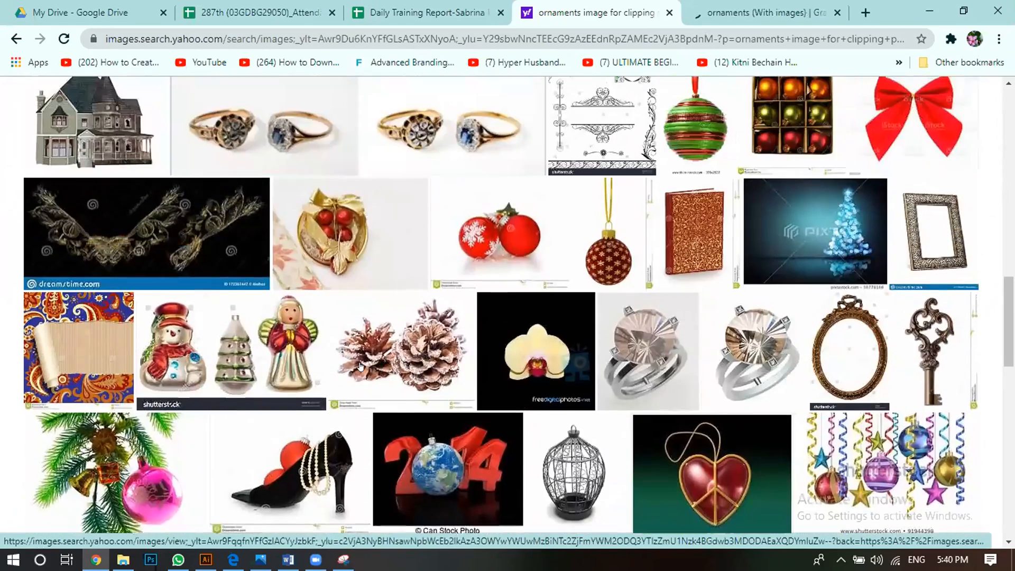
right_click(102, 257)
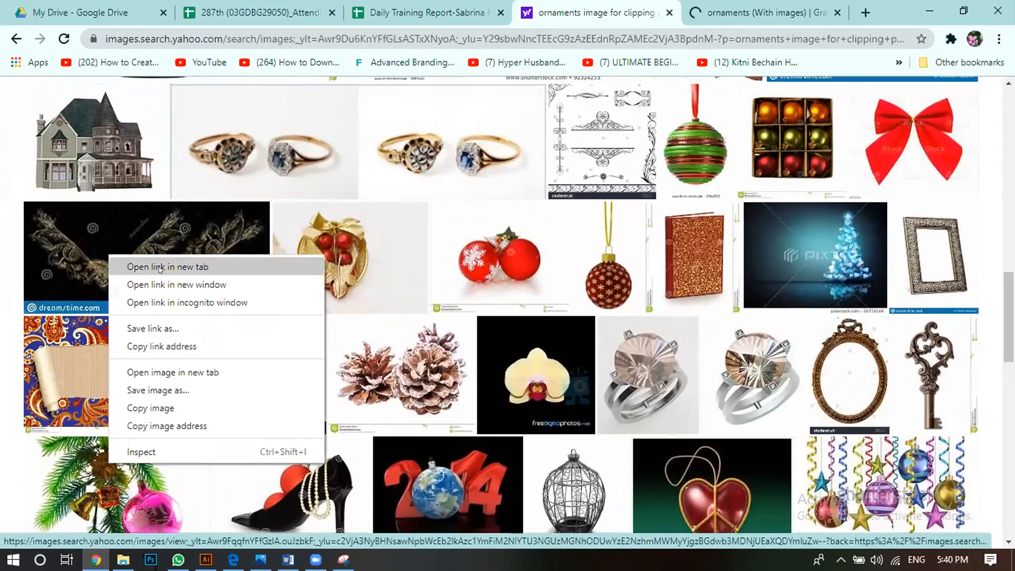
click(137, 263)
Step: Open the before/after image of the silver chain necklace in a new tab
scroll(435, 352, down, 3)
scroll(435, 352, down, 4)
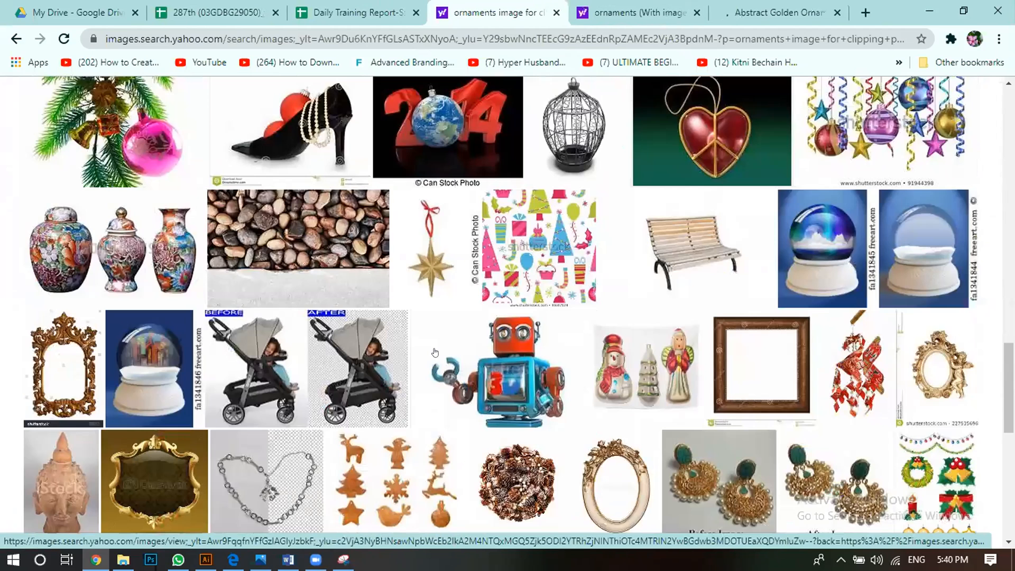
scroll(435, 352, down, 1)
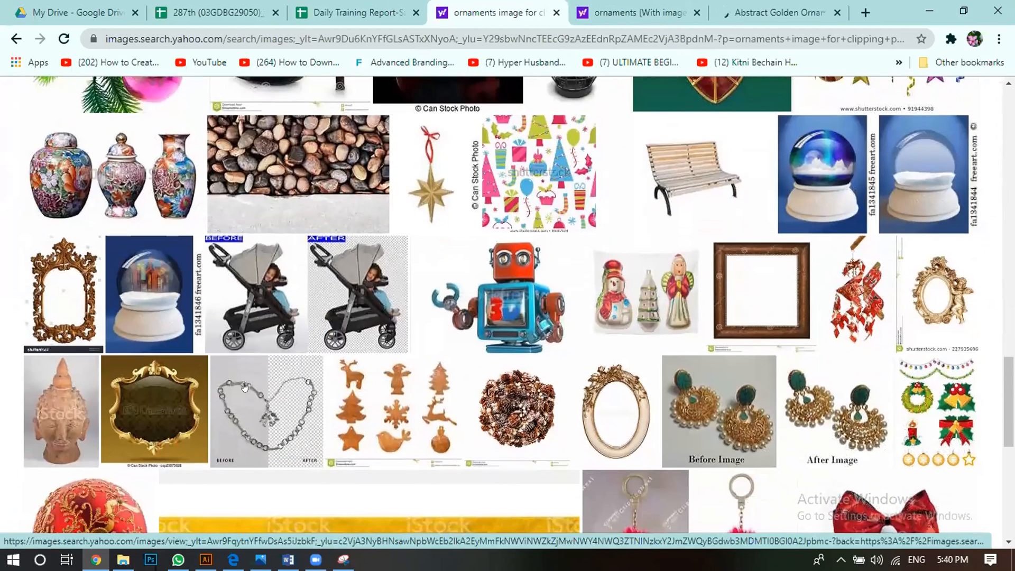
right_click(213, 390)
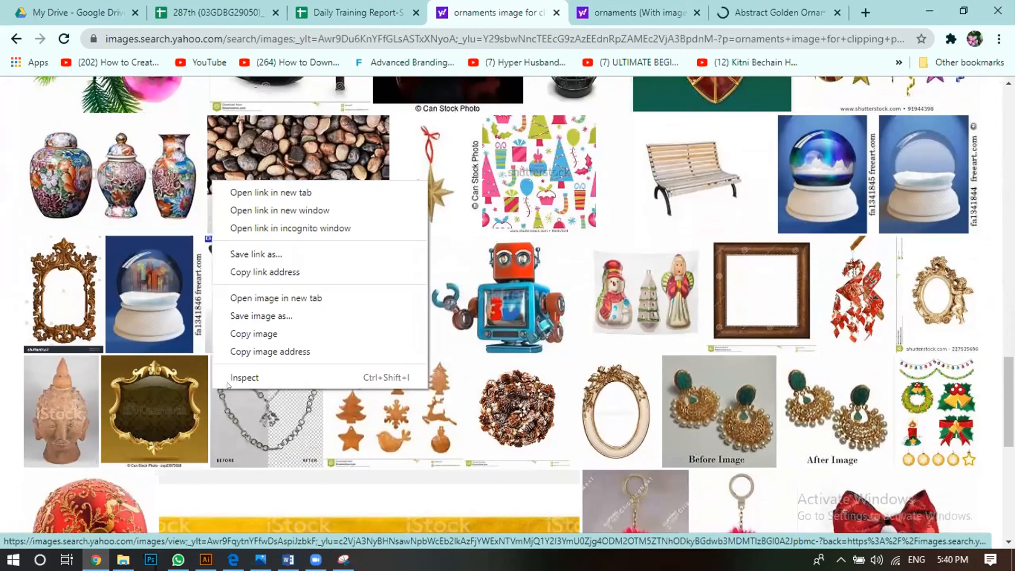
click(303, 194)
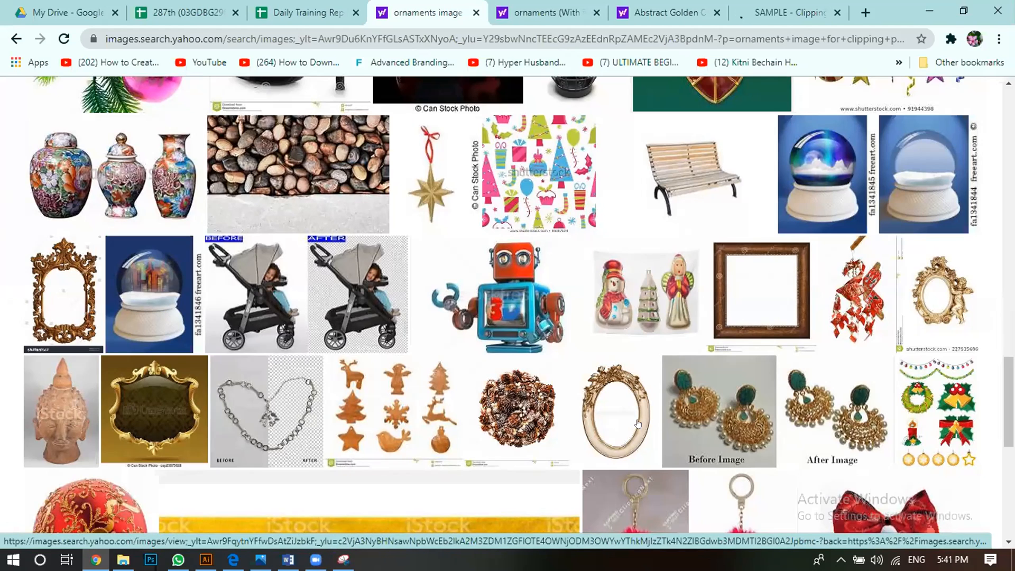
Step: Open the oval flower frame image and the before/after green-stone earrings image in new tabs
right_click(643, 215)
click(680, 224)
right_click(725, 431)
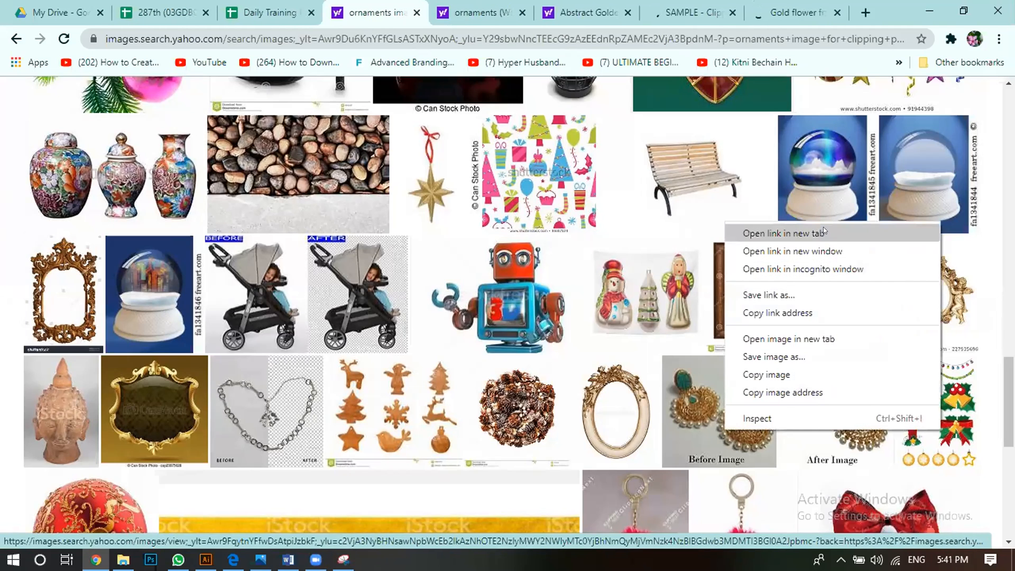
click(823, 232)
Step: Open the before/after image of the rose-gold diamond ring in a new tab
scroll(564, 435, down, 3)
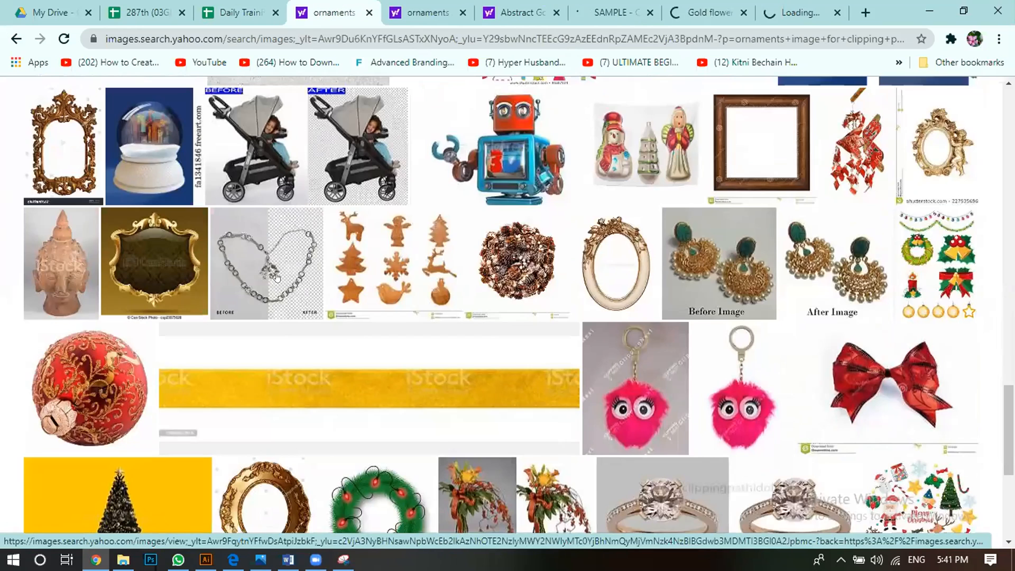
scroll(298, 381, down, 2)
scroll(299, 385, down, 1)
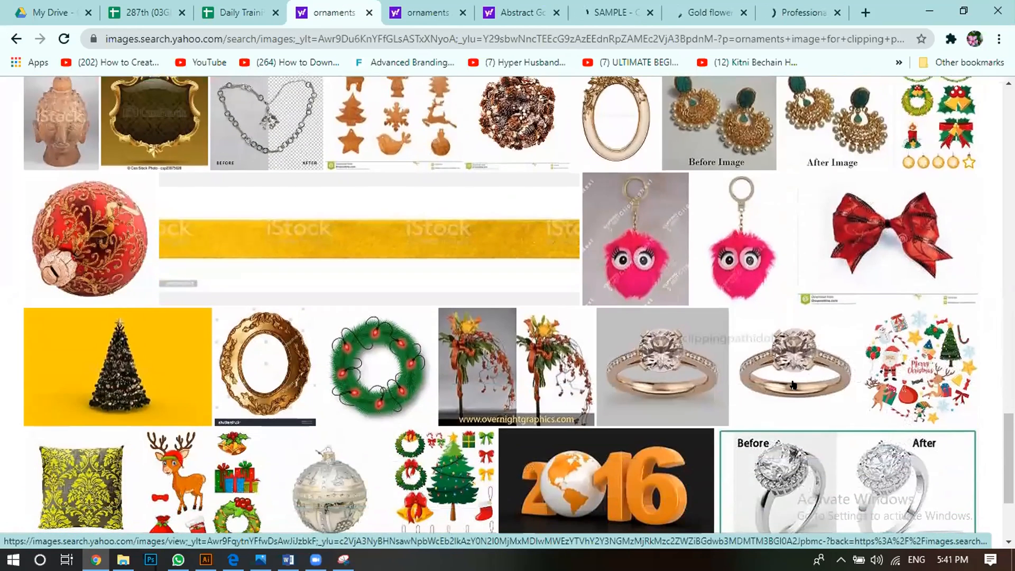
right_click(847, 174)
click(847, 186)
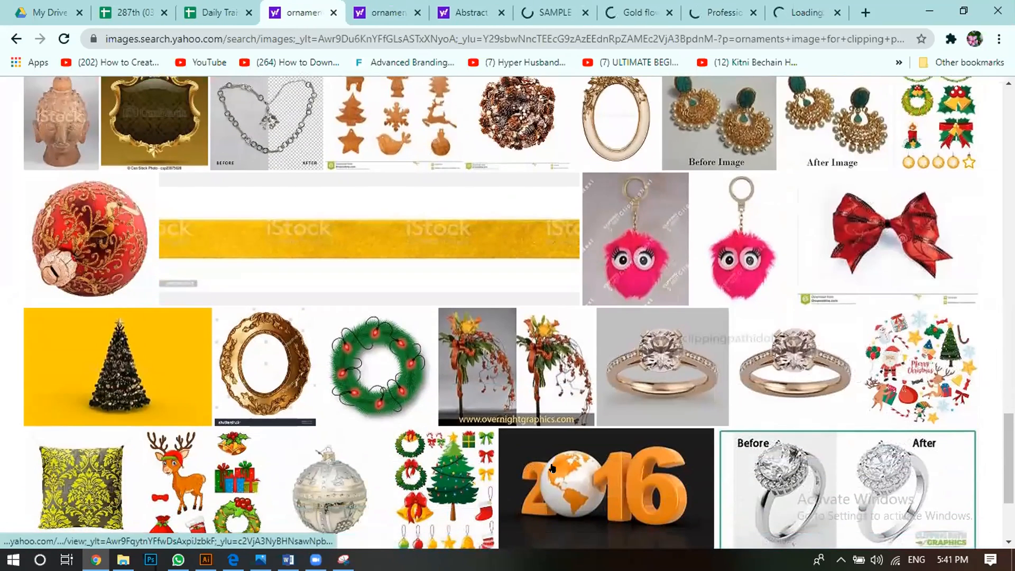
Step: Open the before/after image of the black-strap wristwatch in a new tab
scroll(552, 468, down, 3)
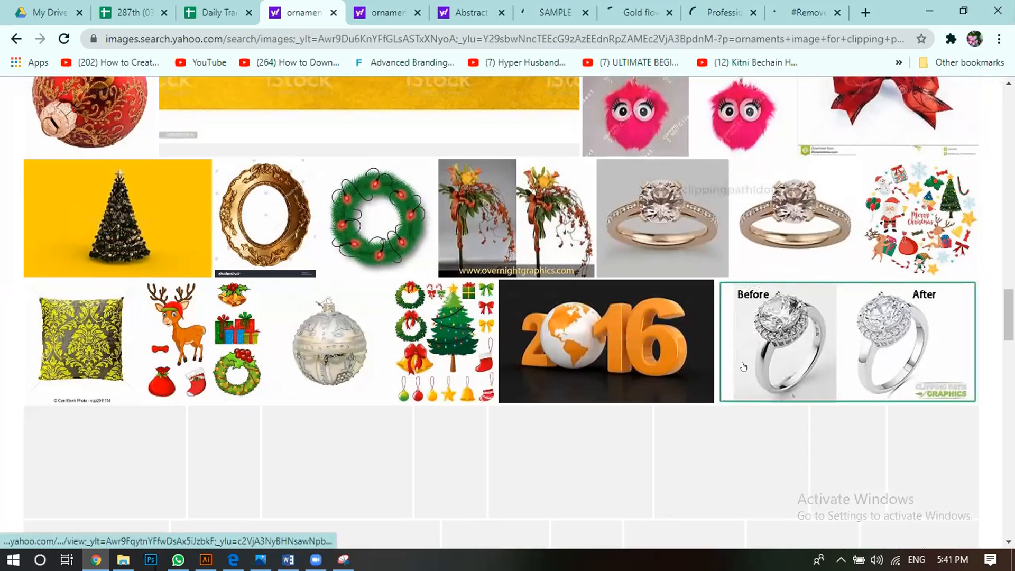
scroll(744, 367, down, 4)
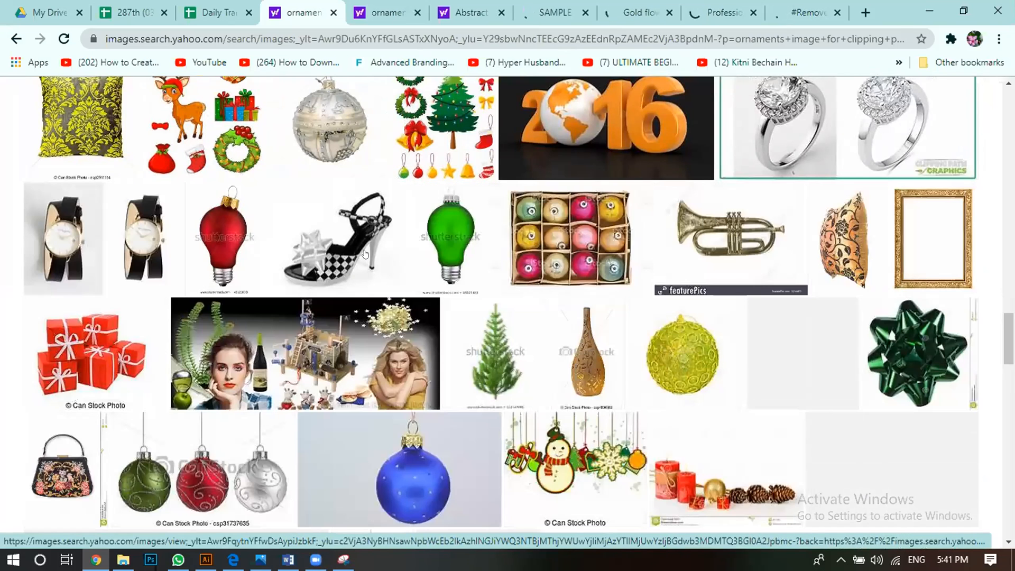
right_click(87, 244)
click(173, 246)
Step: Open the image of the two interlocked gold bangles in a new tab
scroll(647, 364, down, 1)
scroll(647, 365, down, 6)
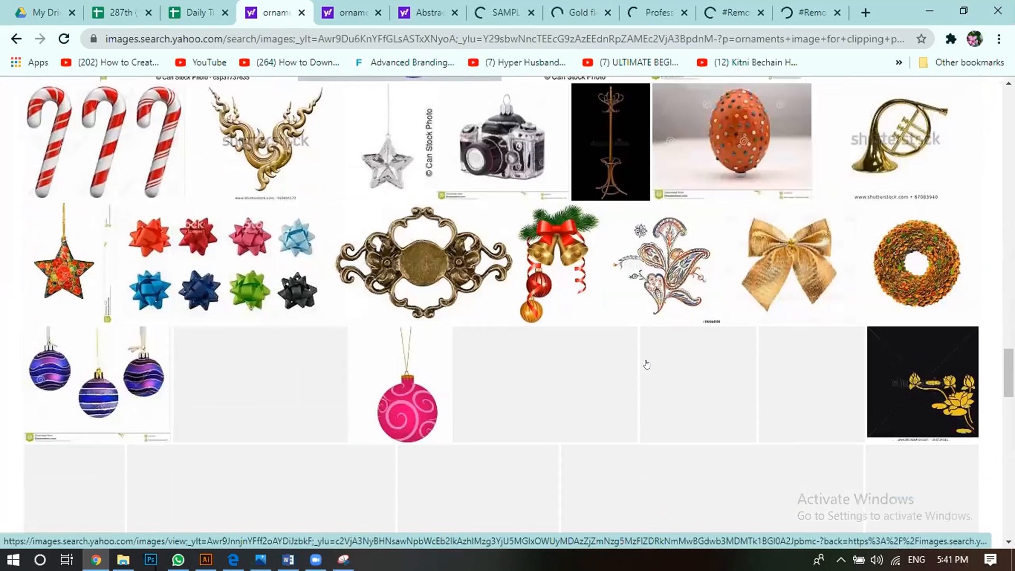
scroll(646, 364, down, 3)
right_click(541, 244)
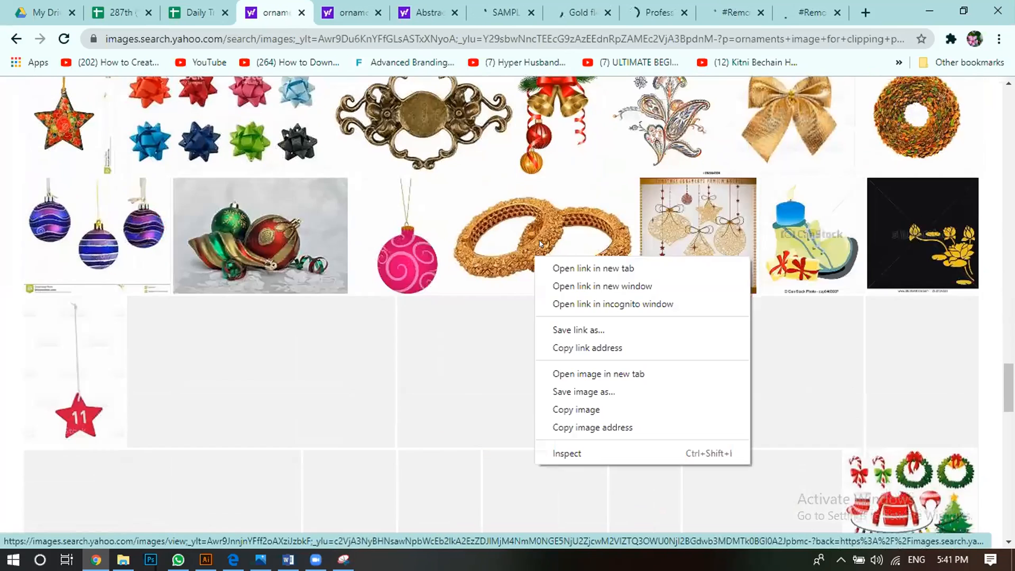
click(562, 268)
Step: Open the before/after image of the stacked coffee cups in a new tab
scroll(562, 301, down, 3)
scroll(563, 304, up, 2)
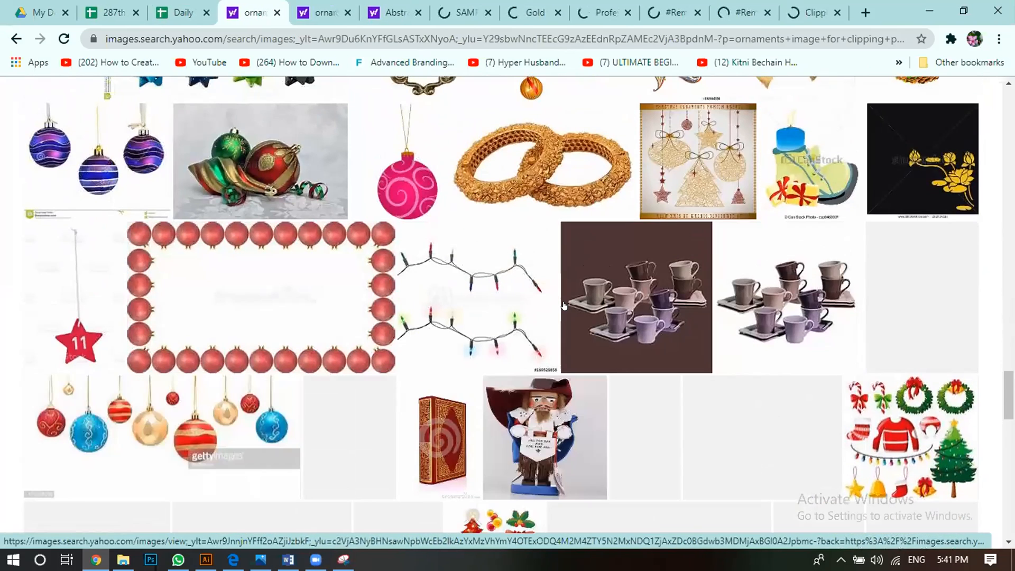
right_click(715, 312)
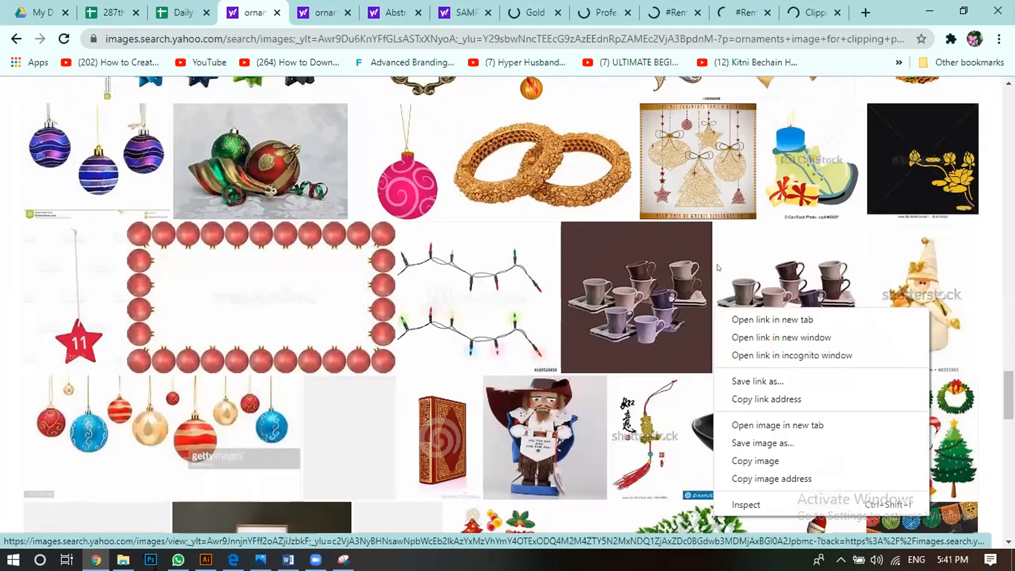
click(738, 315)
Step: Look through the rest of the loaded ornament image results for more clipping path examples
scroll(586, 341, down, 8)
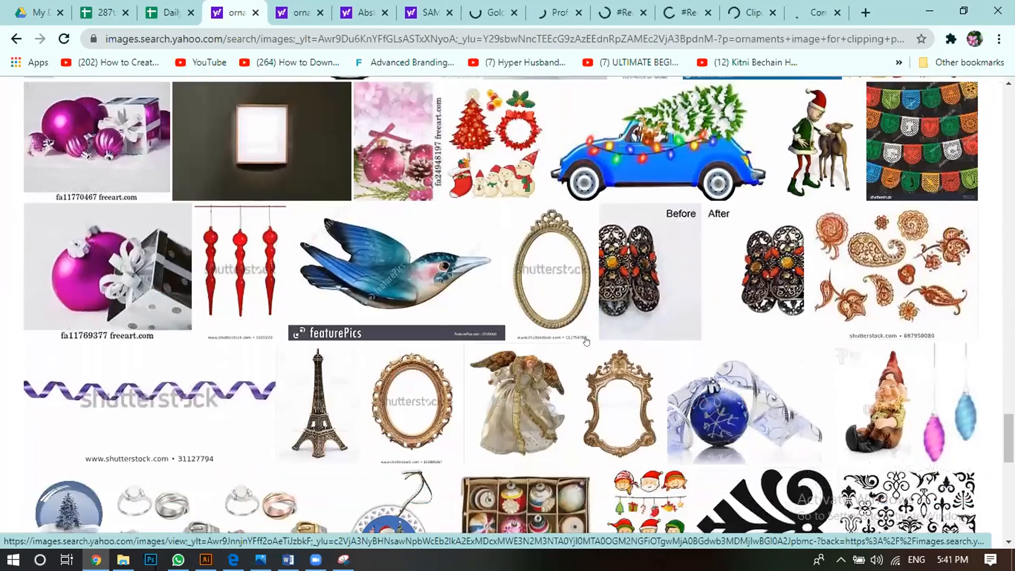
scroll(586, 341, down, 3)
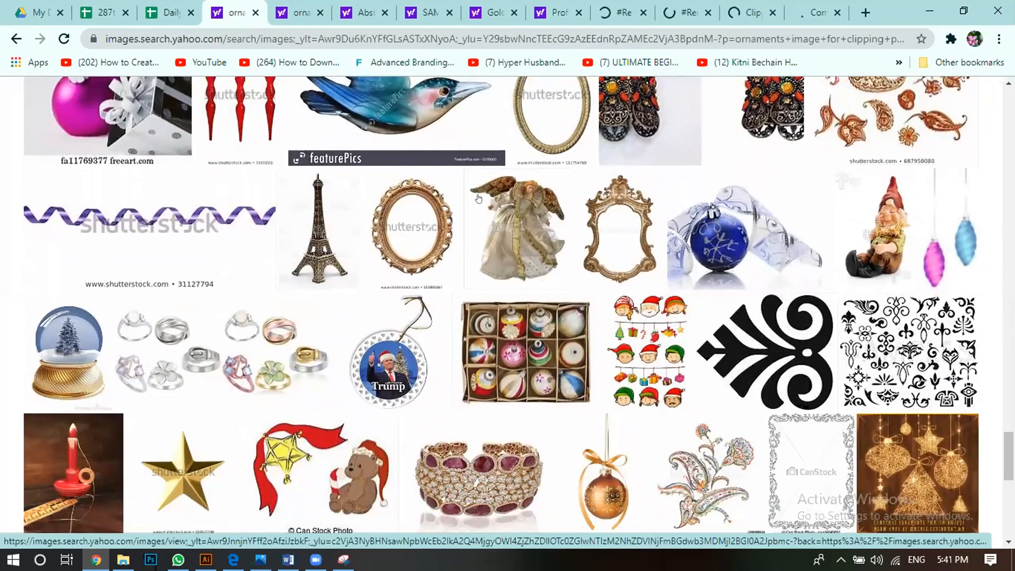
scroll(459, 282, down, 4)
scroll(459, 282, down, 3)
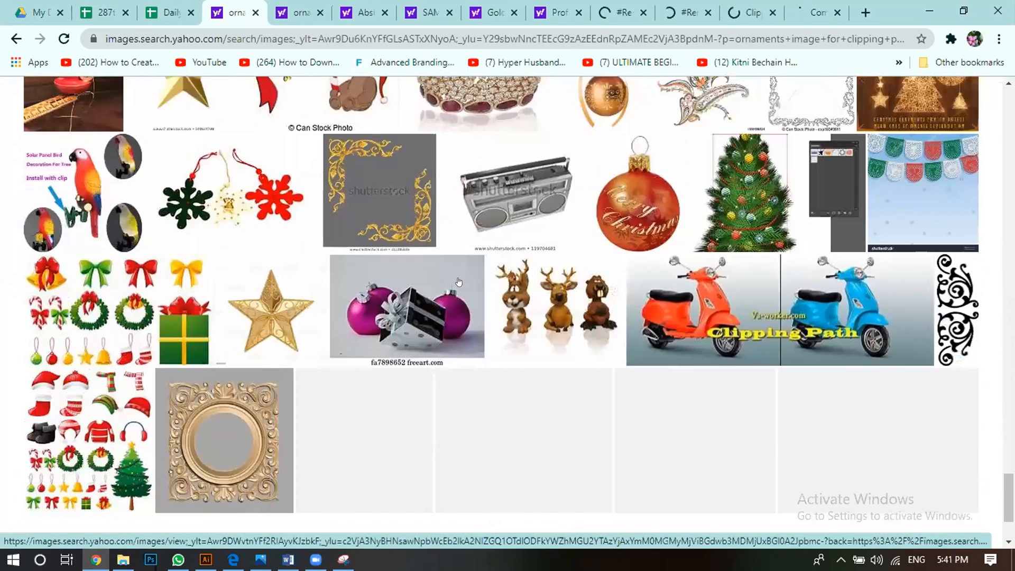
scroll(459, 281, down, 3)
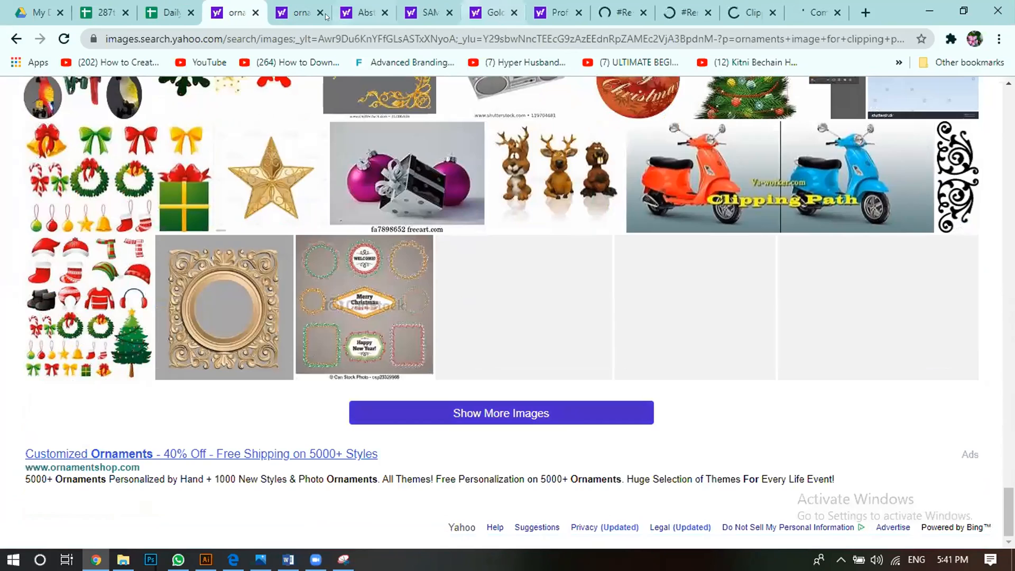
Step: Review the opened clipping path images one by one, from the pair of gold rings to the coffee cups
click(298, 15)
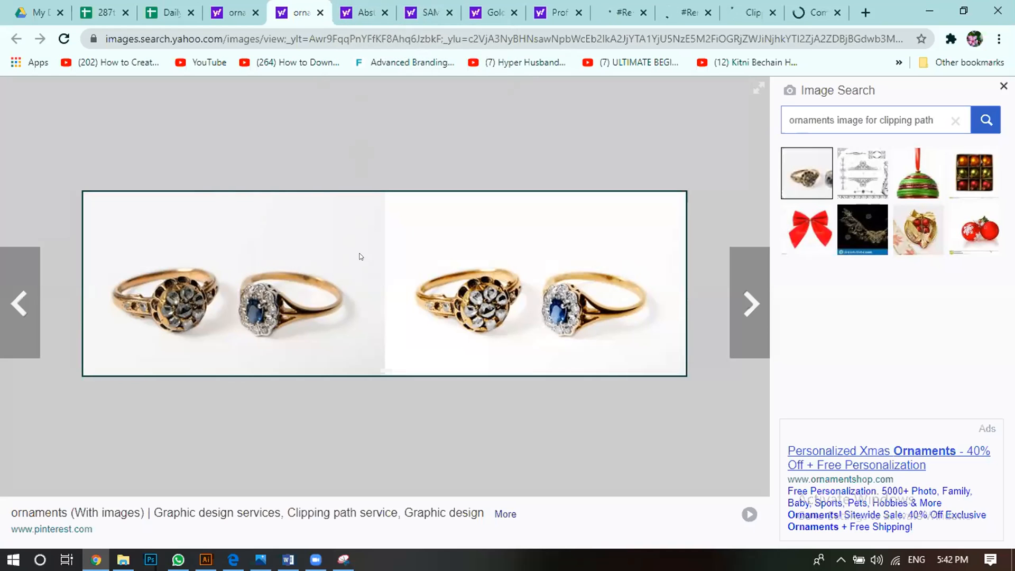
click(367, 12)
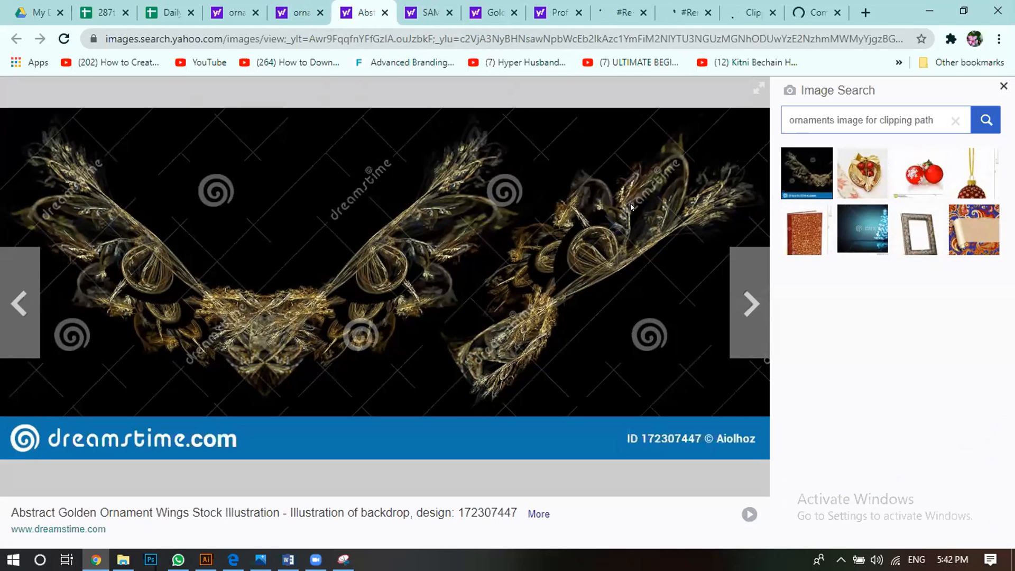
click(422, 8)
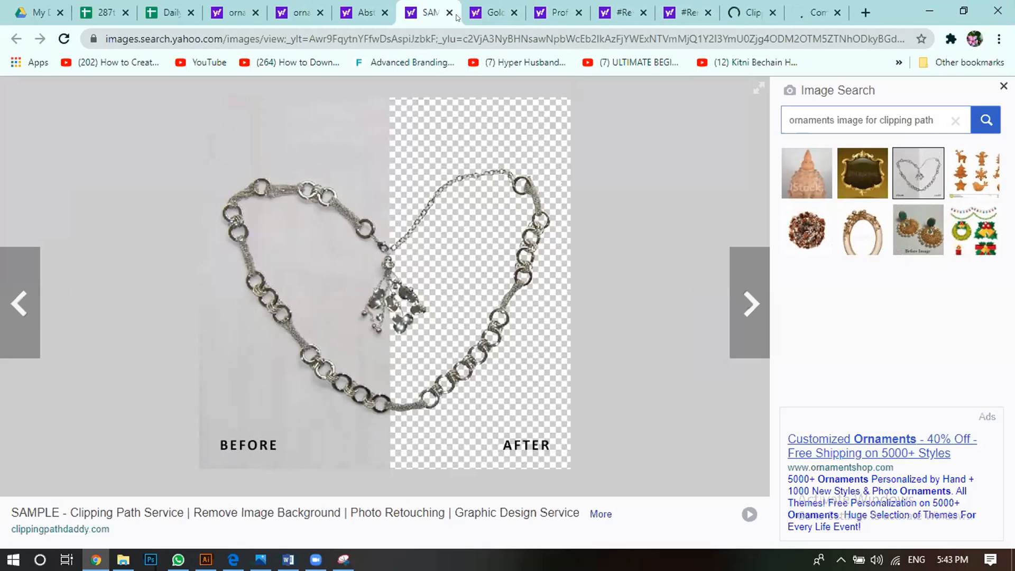
click(505, 16)
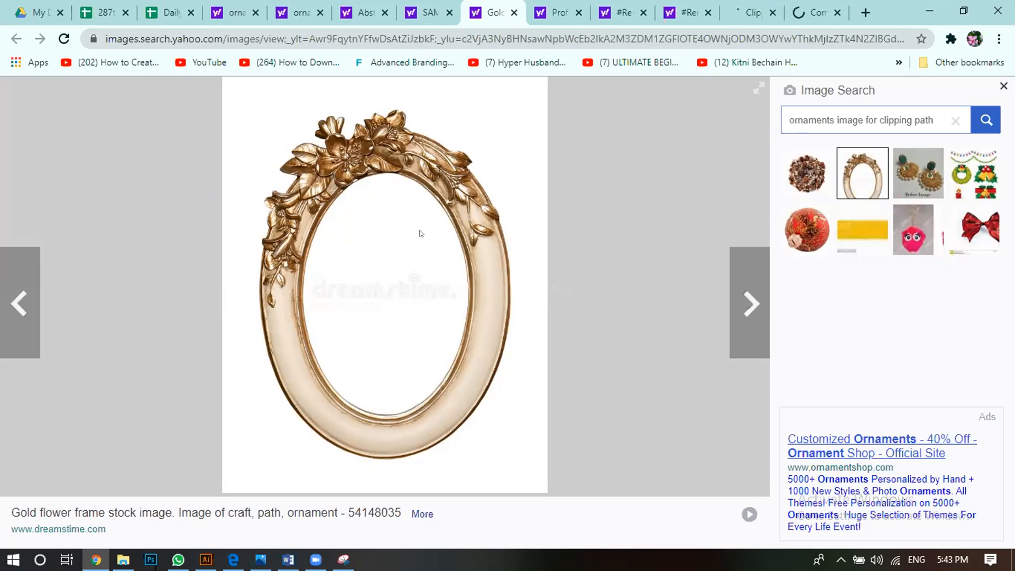
click(542, 10)
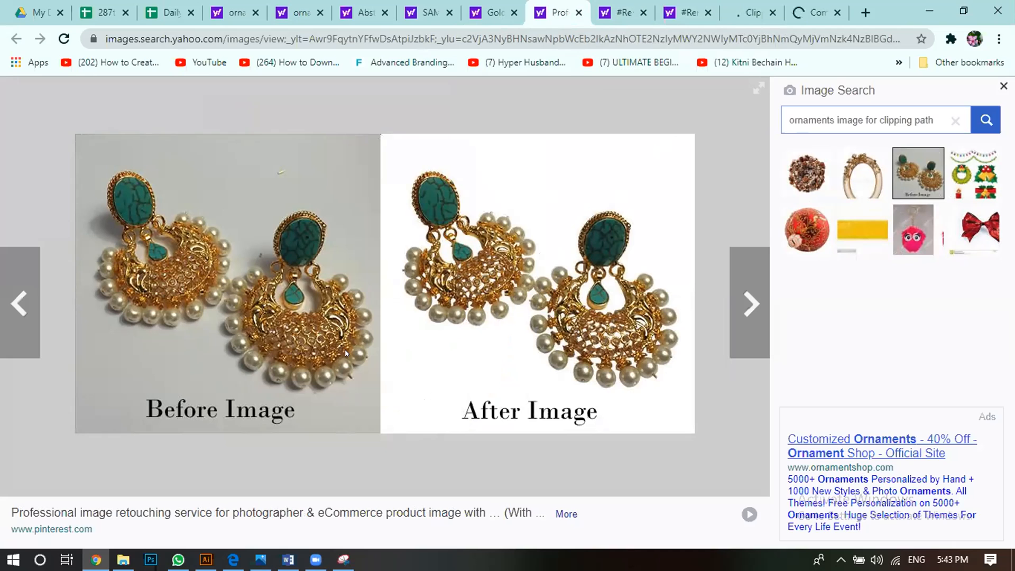
click(599, 15)
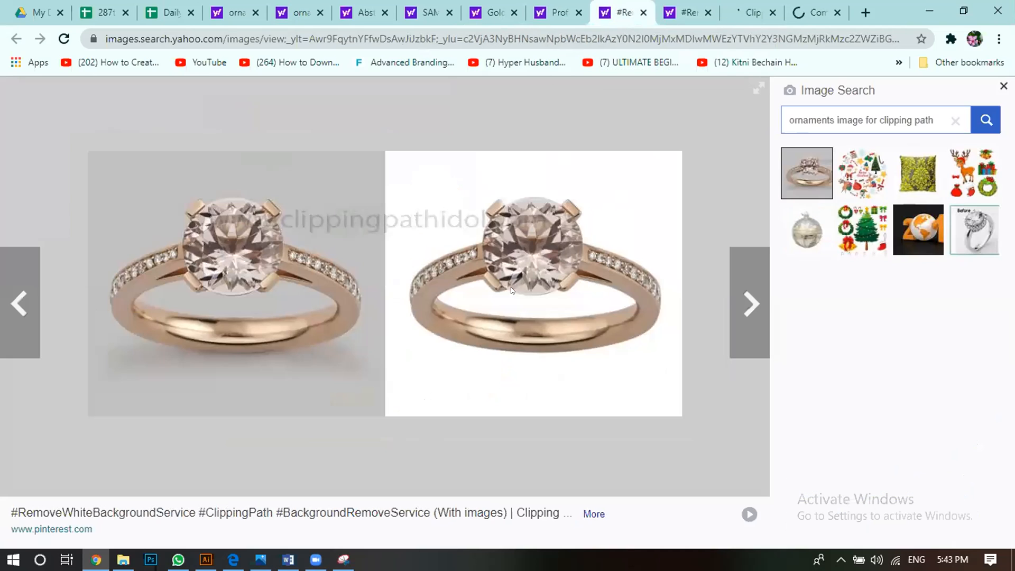
click(686, 16)
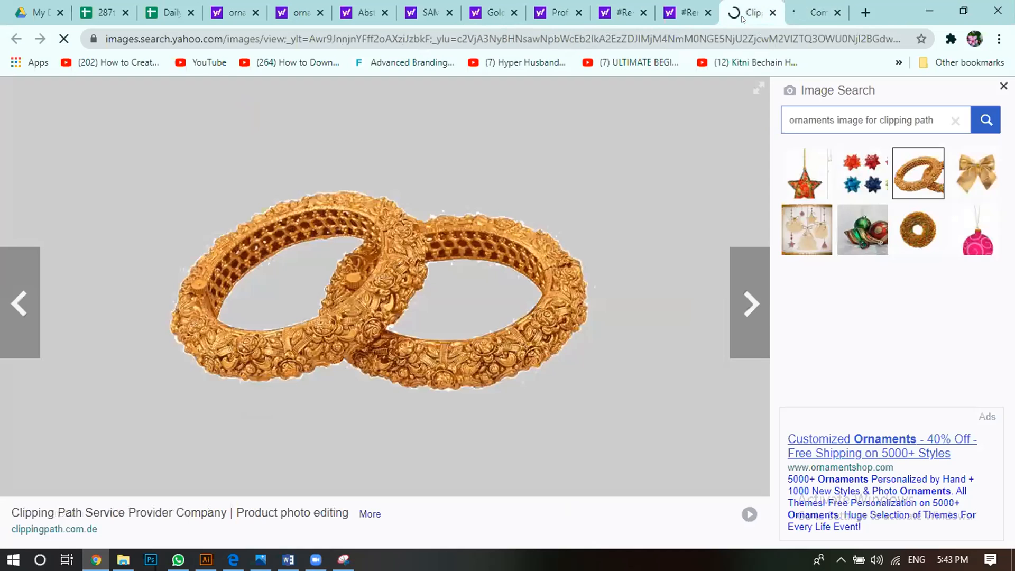
click(751, 13)
click(789, 14)
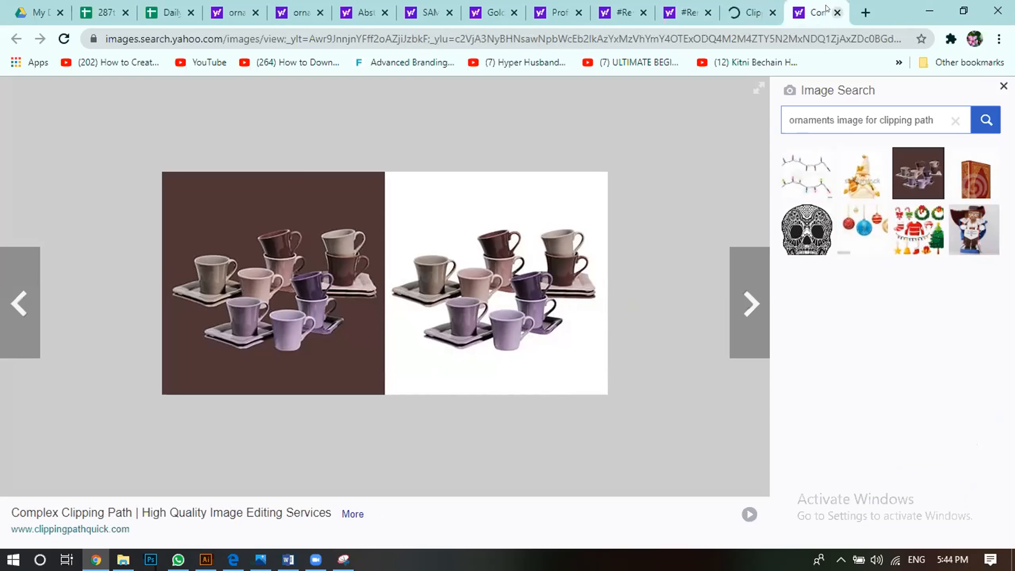
Step: Close the tabs showing the gold bangles, wristwatch, diamond ring, green-stone earrings and oval flower frame
click(773, 12)
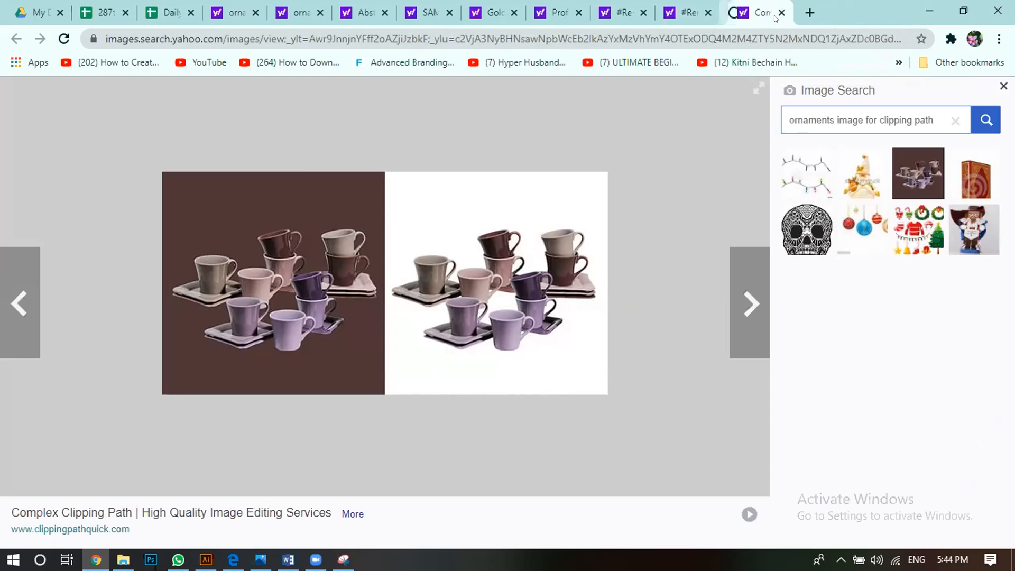
click(708, 12)
click(632, 12)
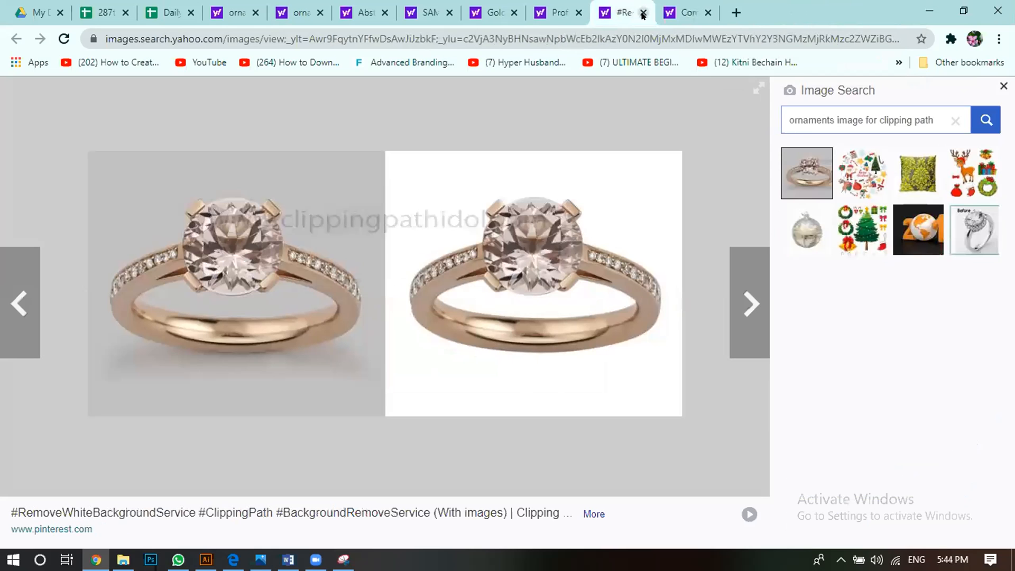
click(643, 13)
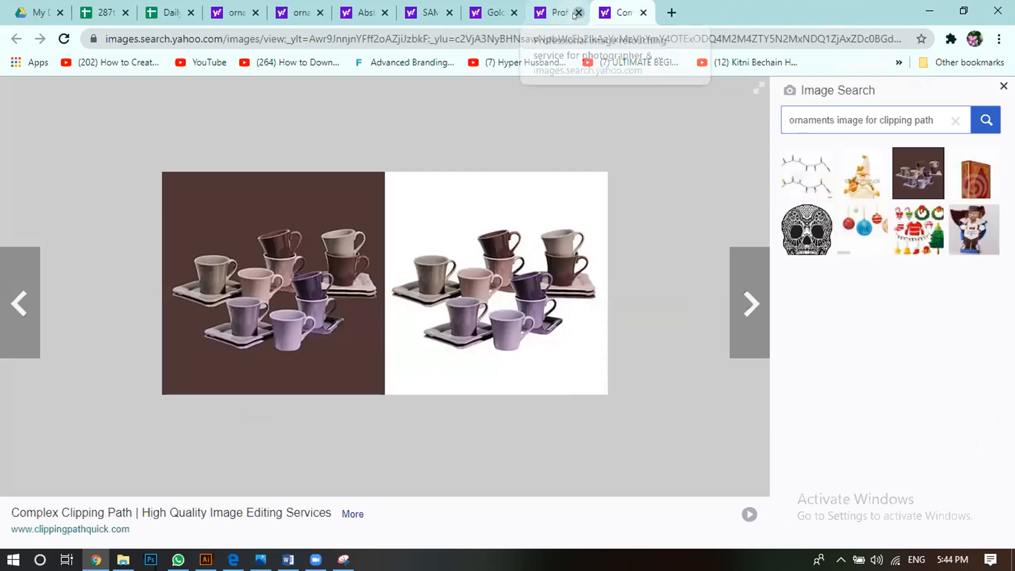
Step: Save the coffee cups image to Downloads as complex-clipping-path.jpg and close its tab
right_click(520, 293)
click(586, 322)
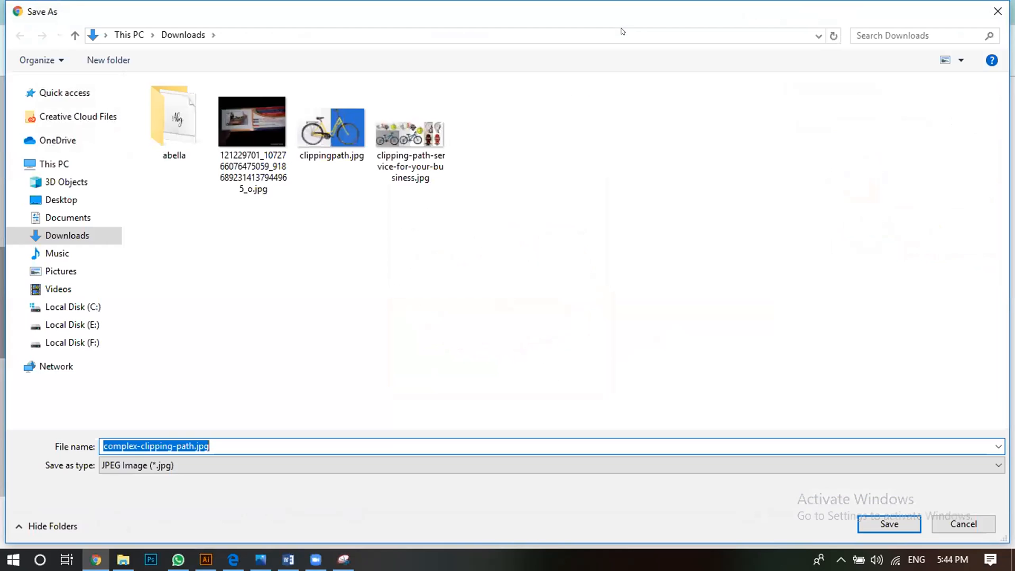
key(Return)
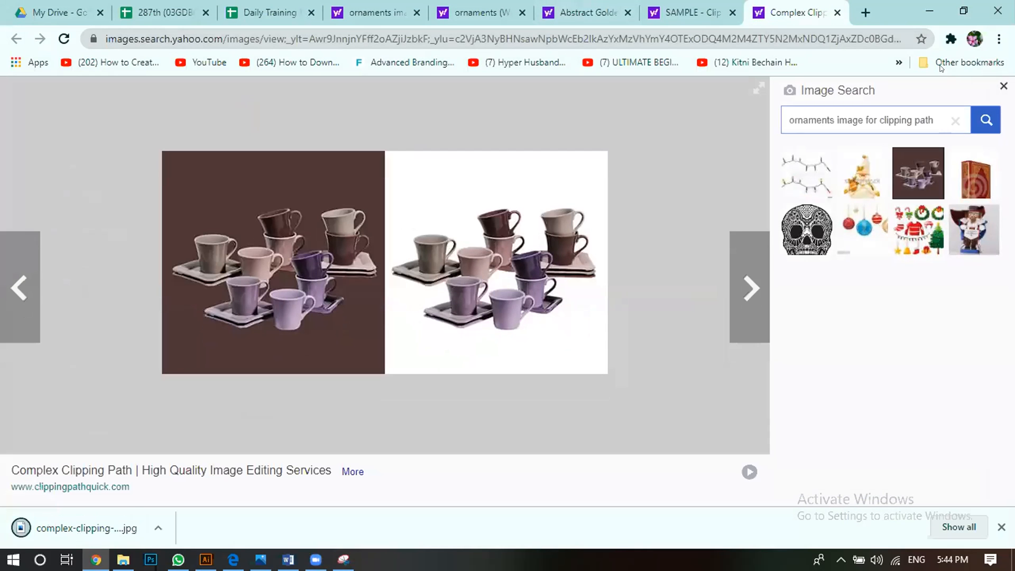
click(837, 12)
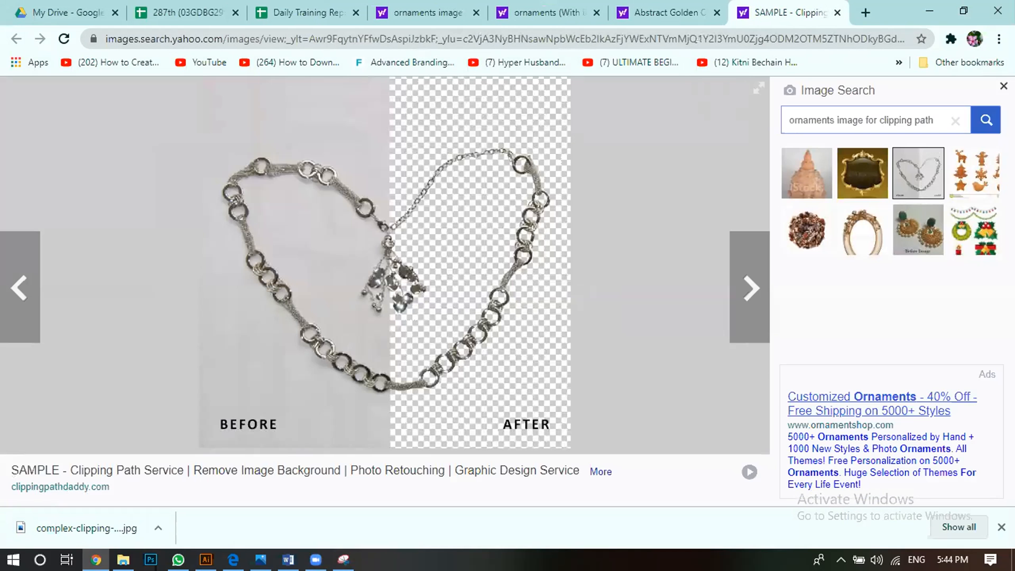
Step: Return to the ornament search results and look through further images for clipping path examples
click(426, 12)
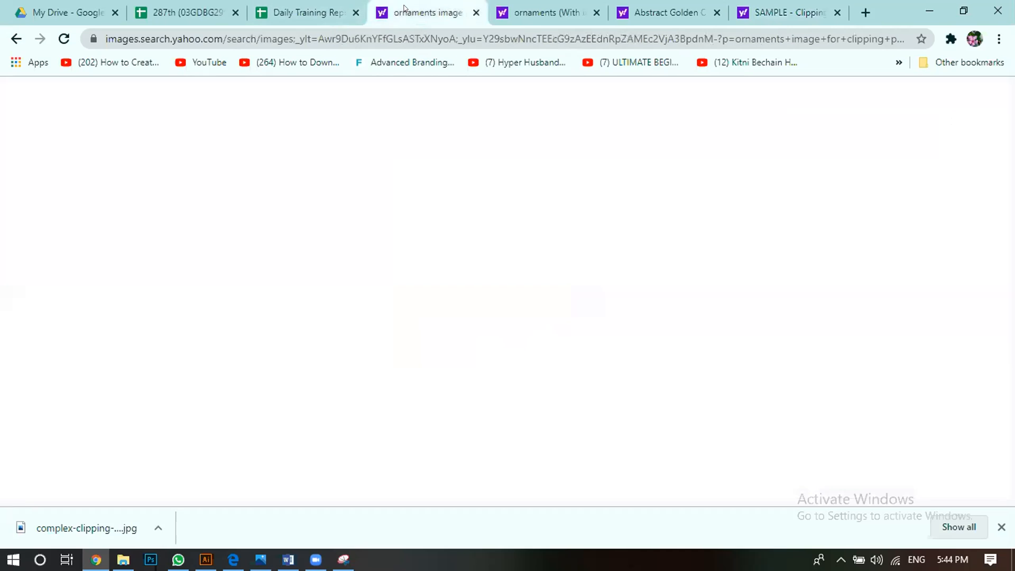
scroll(481, 254, down, 10)
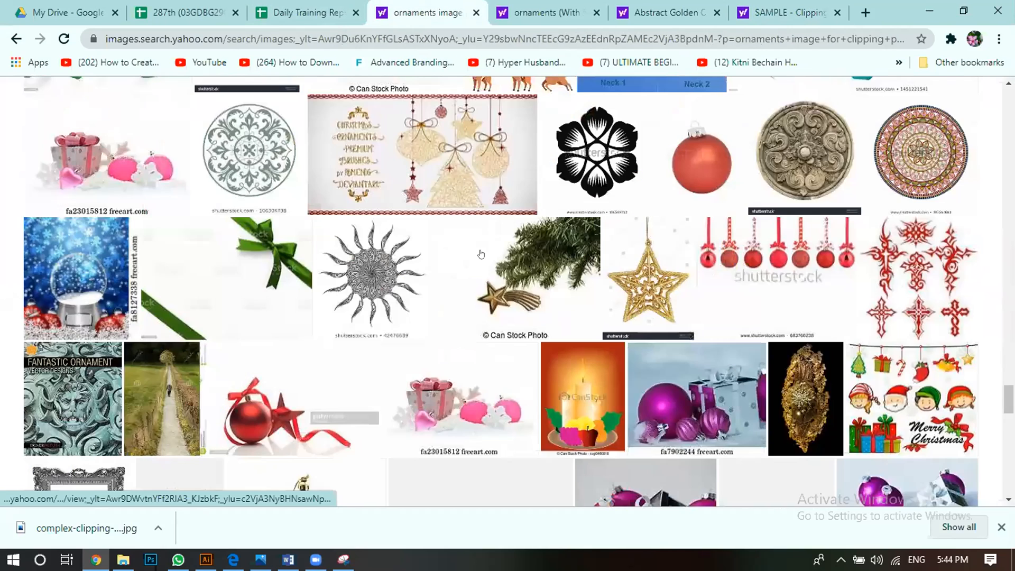
scroll(480, 254, down, 3)
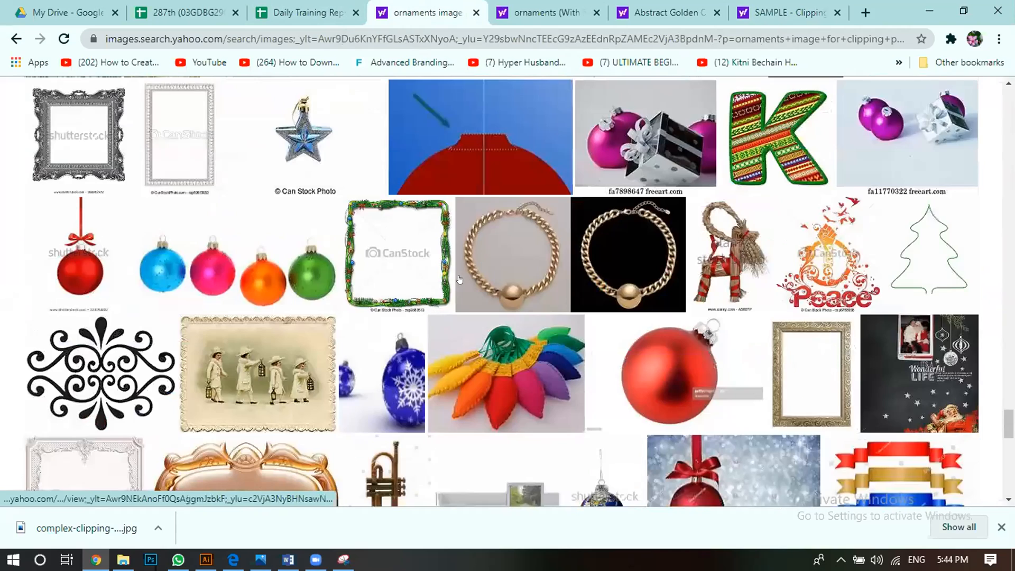
scroll(600, 353, down, 5)
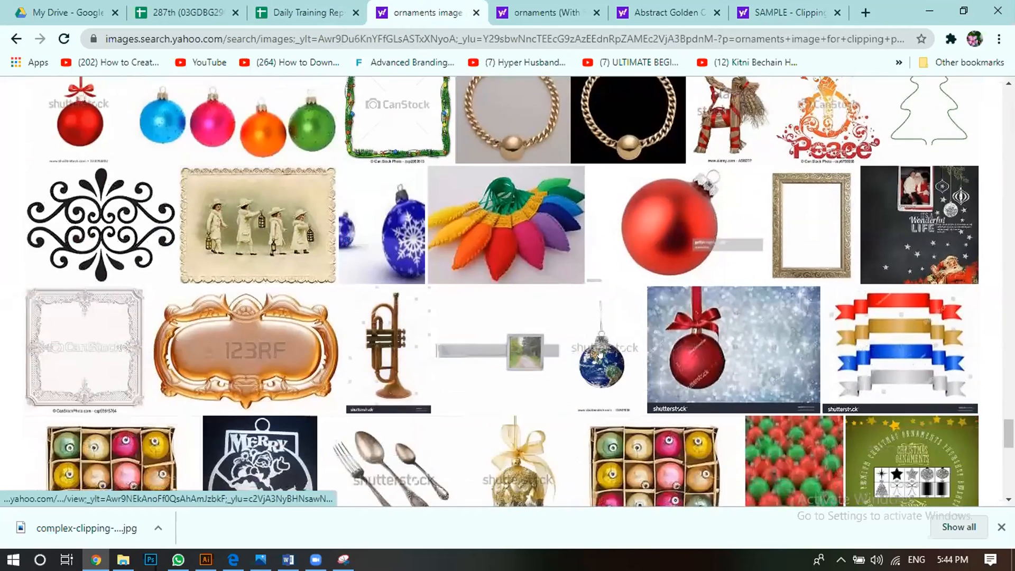
scroll(600, 354, down, 5)
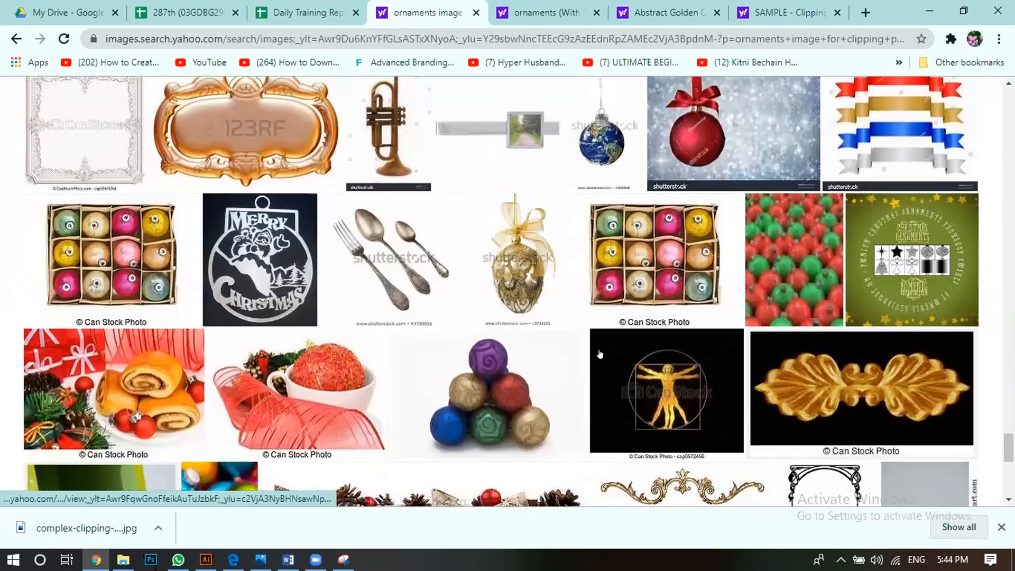
scroll(600, 354, up, 2)
scroll(600, 354, down, 5)
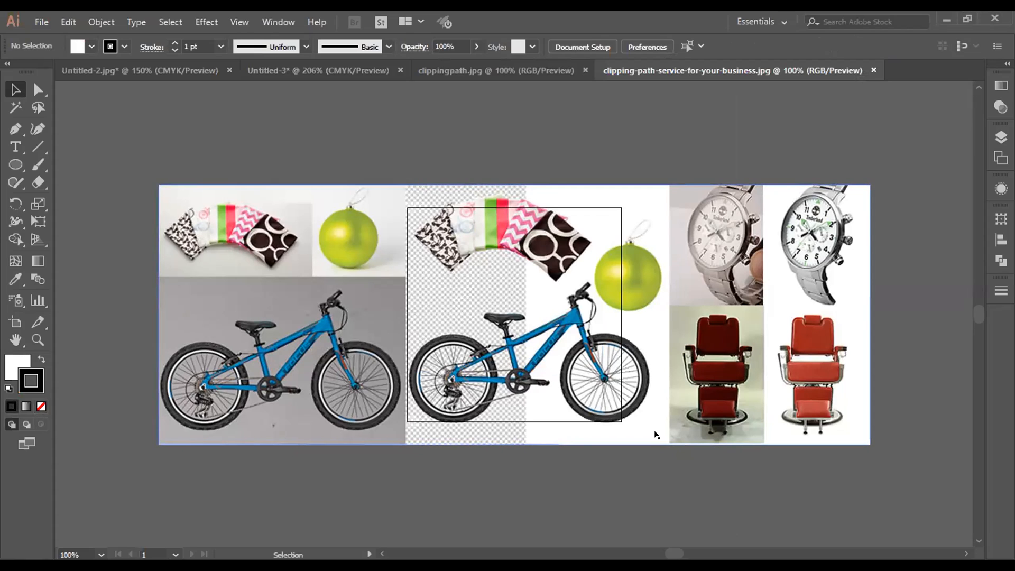
Step: Switch to Illustrator and move the collage in clipping-path-service-for-your-business.jpg up and slightly left over the artboard
drag(539, 364, 520, 274)
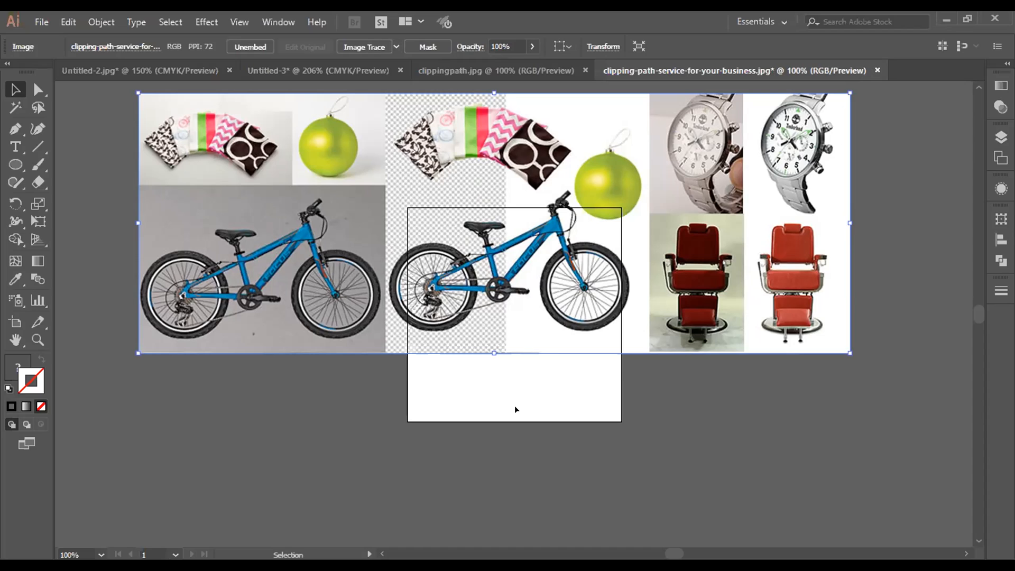
scroll(516, 410, up, 1)
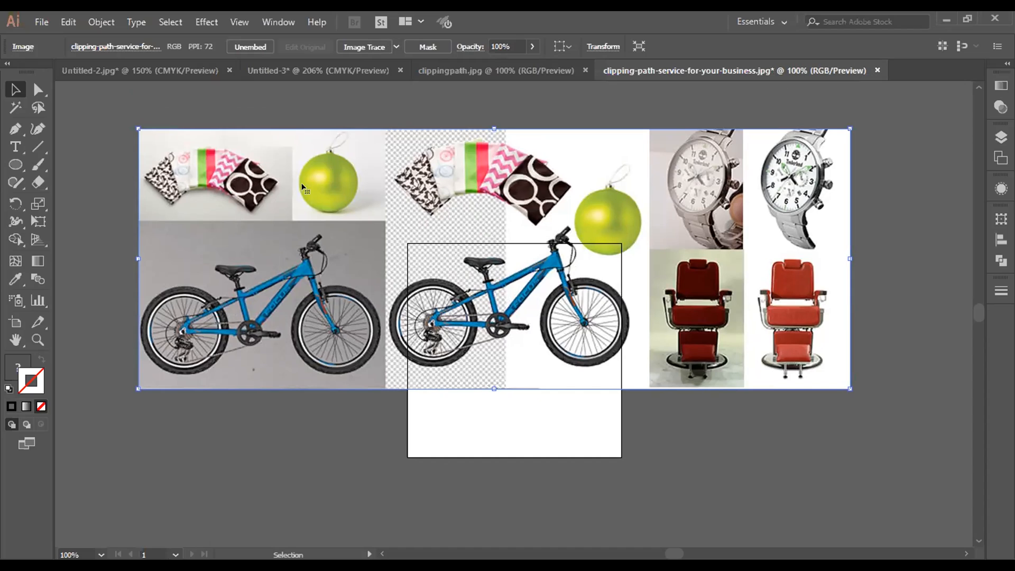